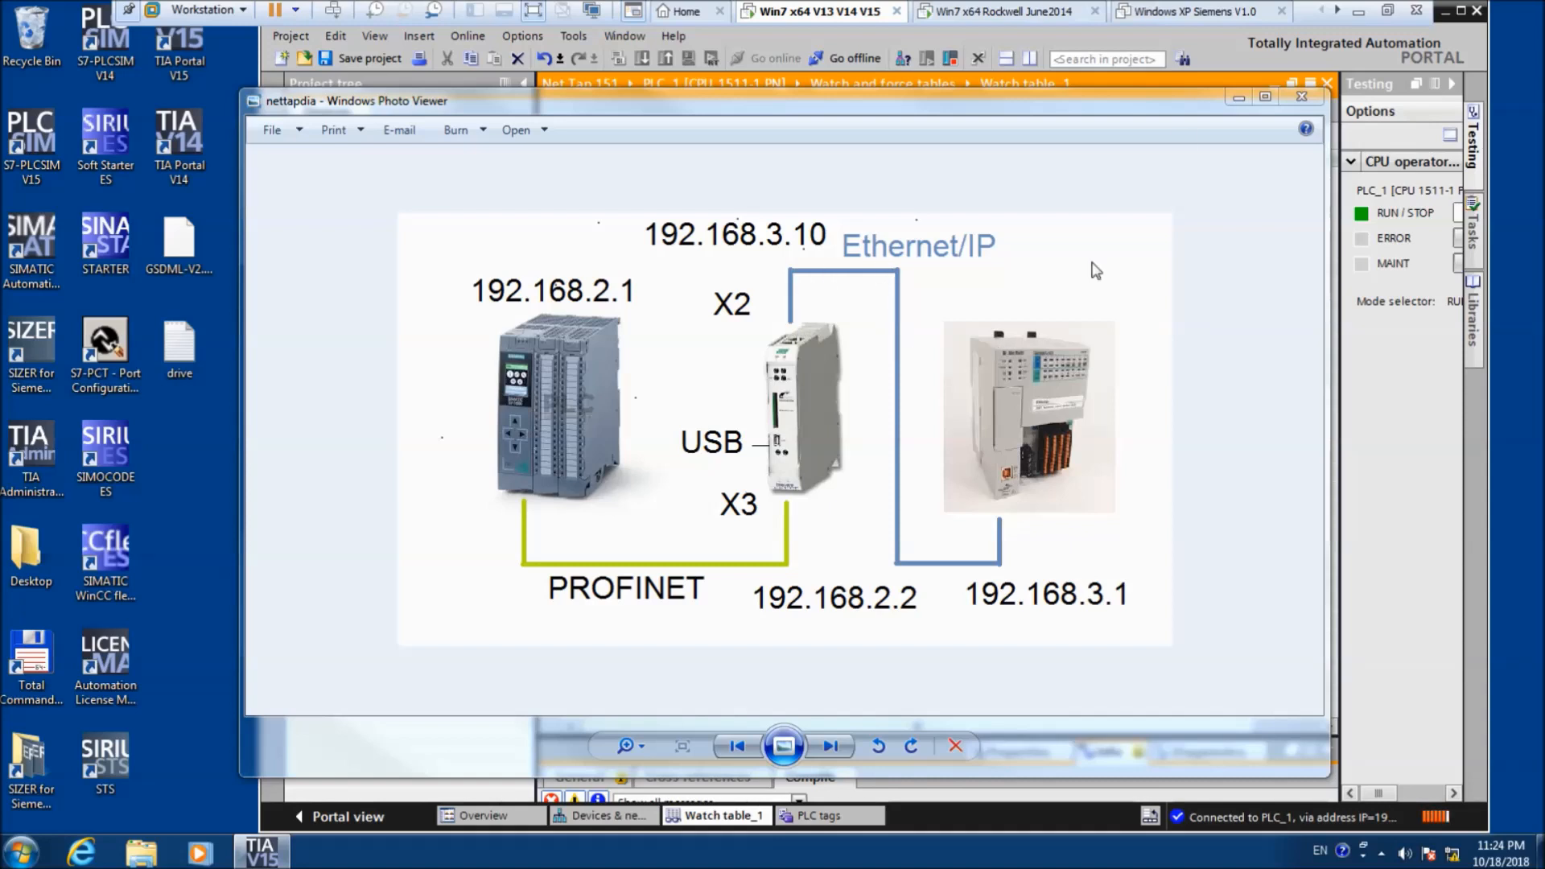
- Minimize the network diagram and switch to the Rockwell virtual machine showing the nettap controller tags
left_click(1234, 95)
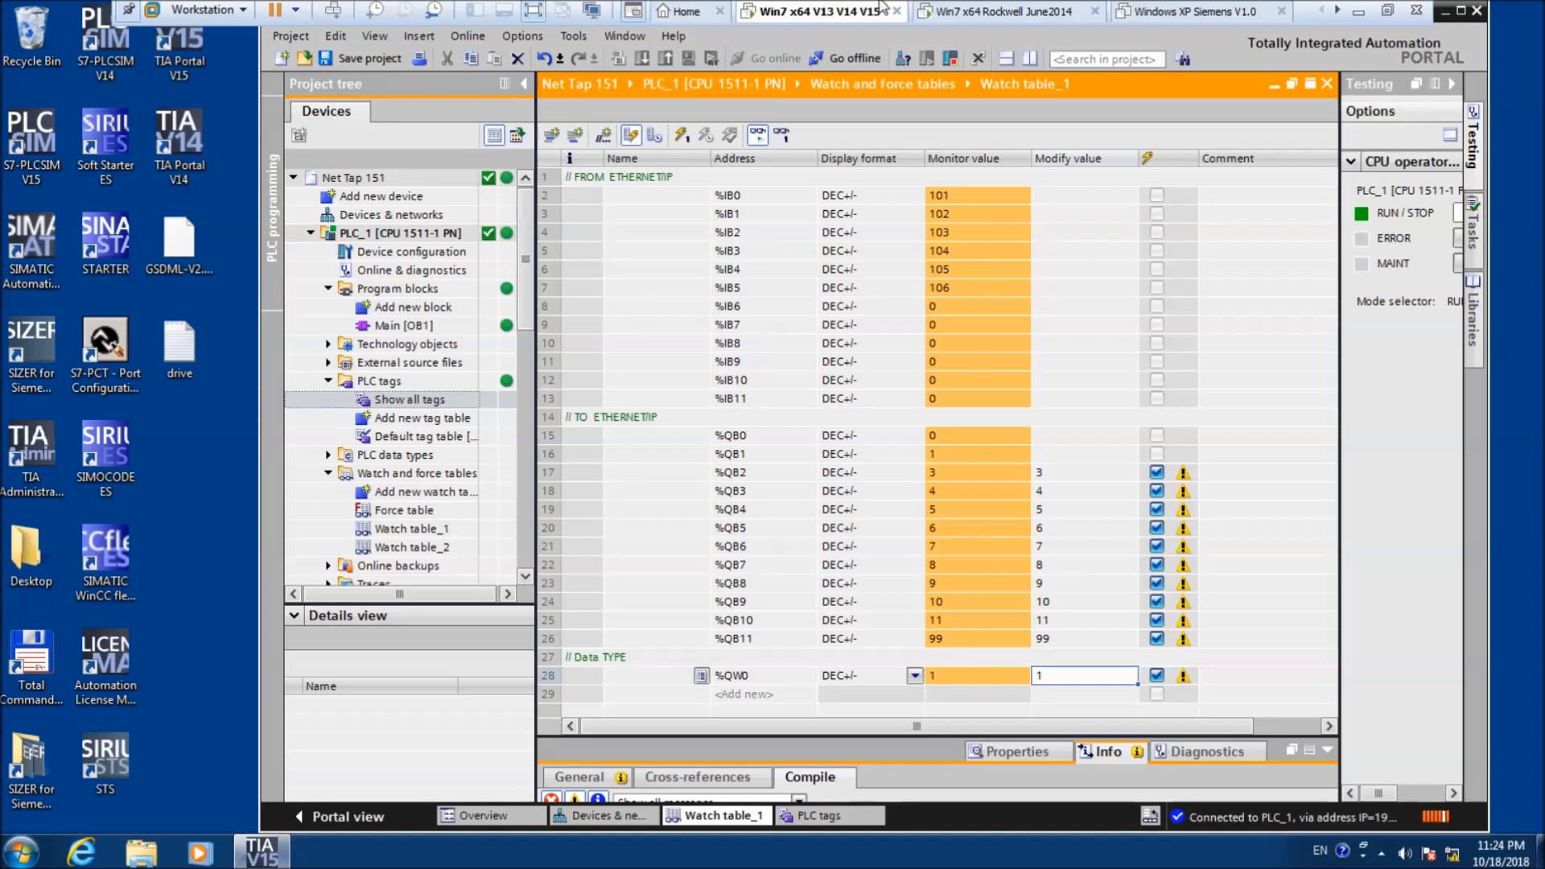
left_click(962, 11)
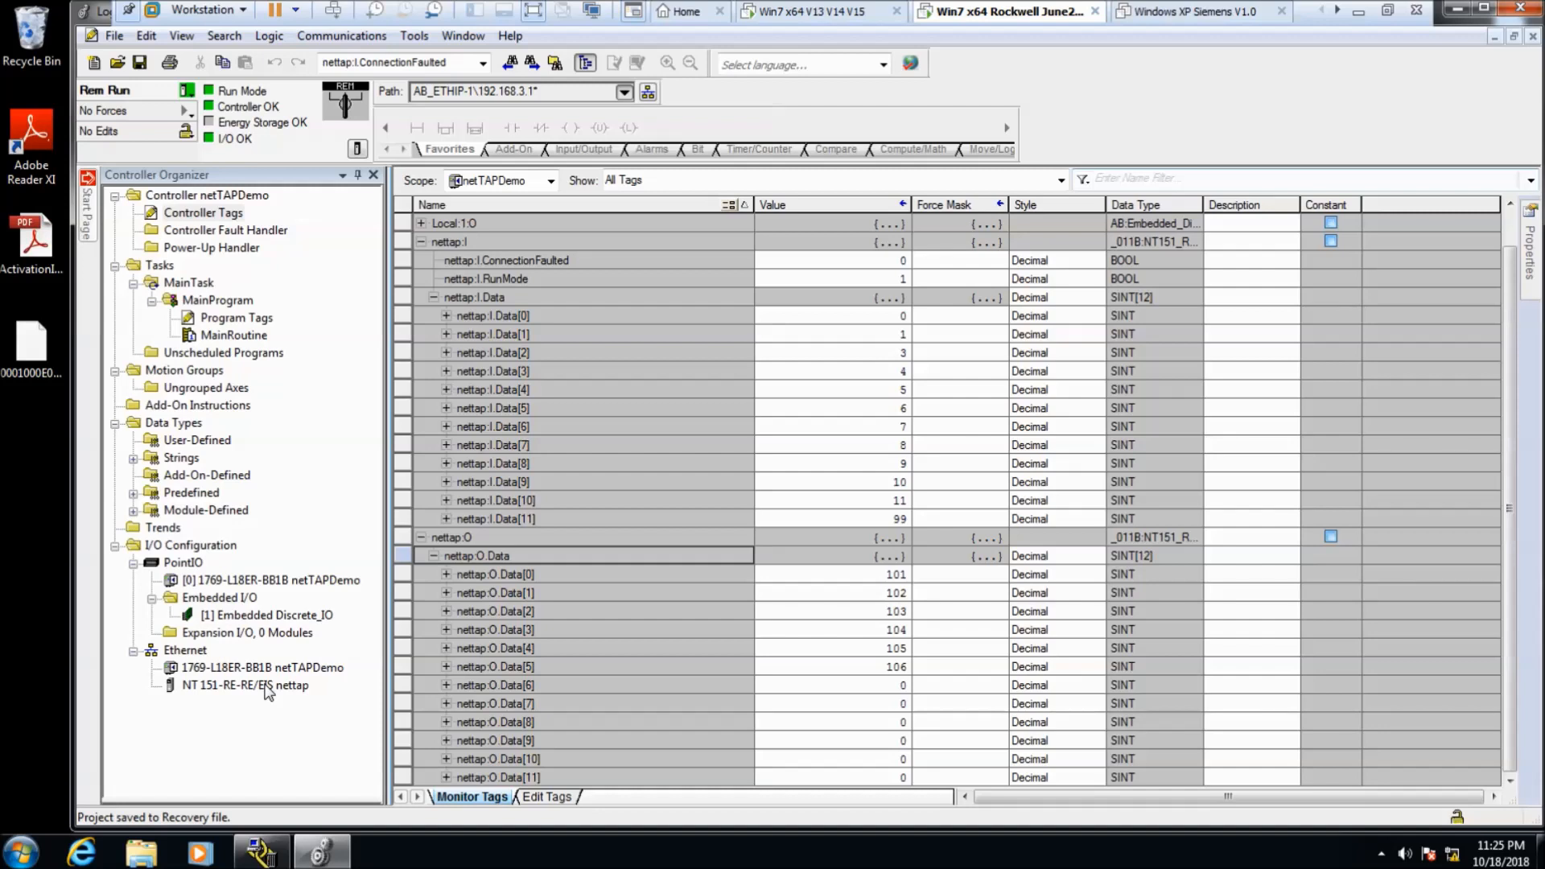
mouse_move(268, 692)
- Try to set the value of nettap:O.Data[5] to 128 in the controller tags
double_click(894, 674)
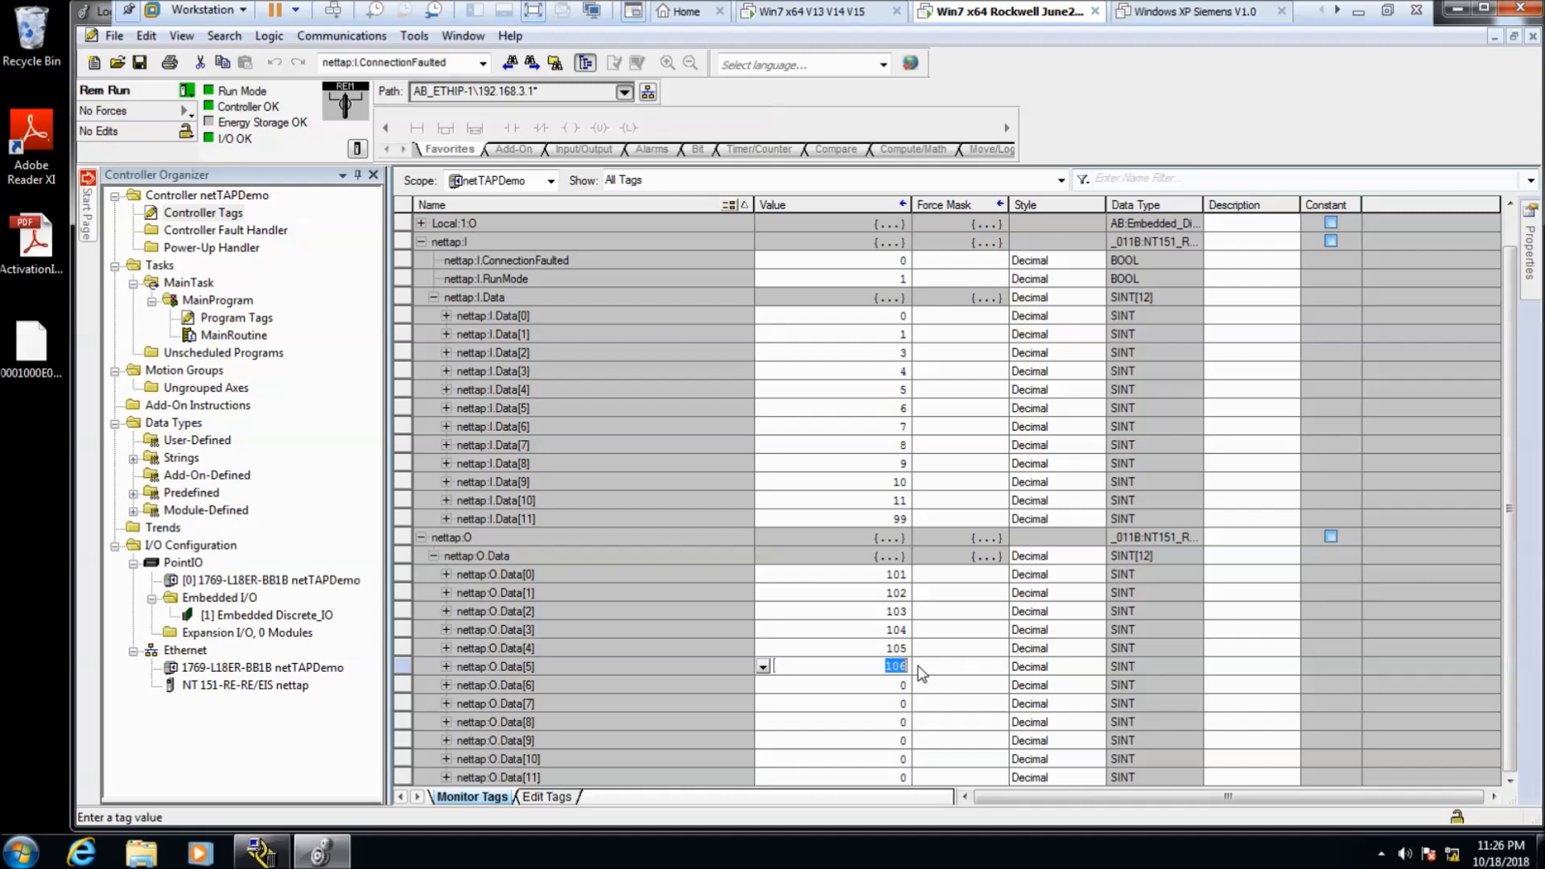
type("128")
key("Return")
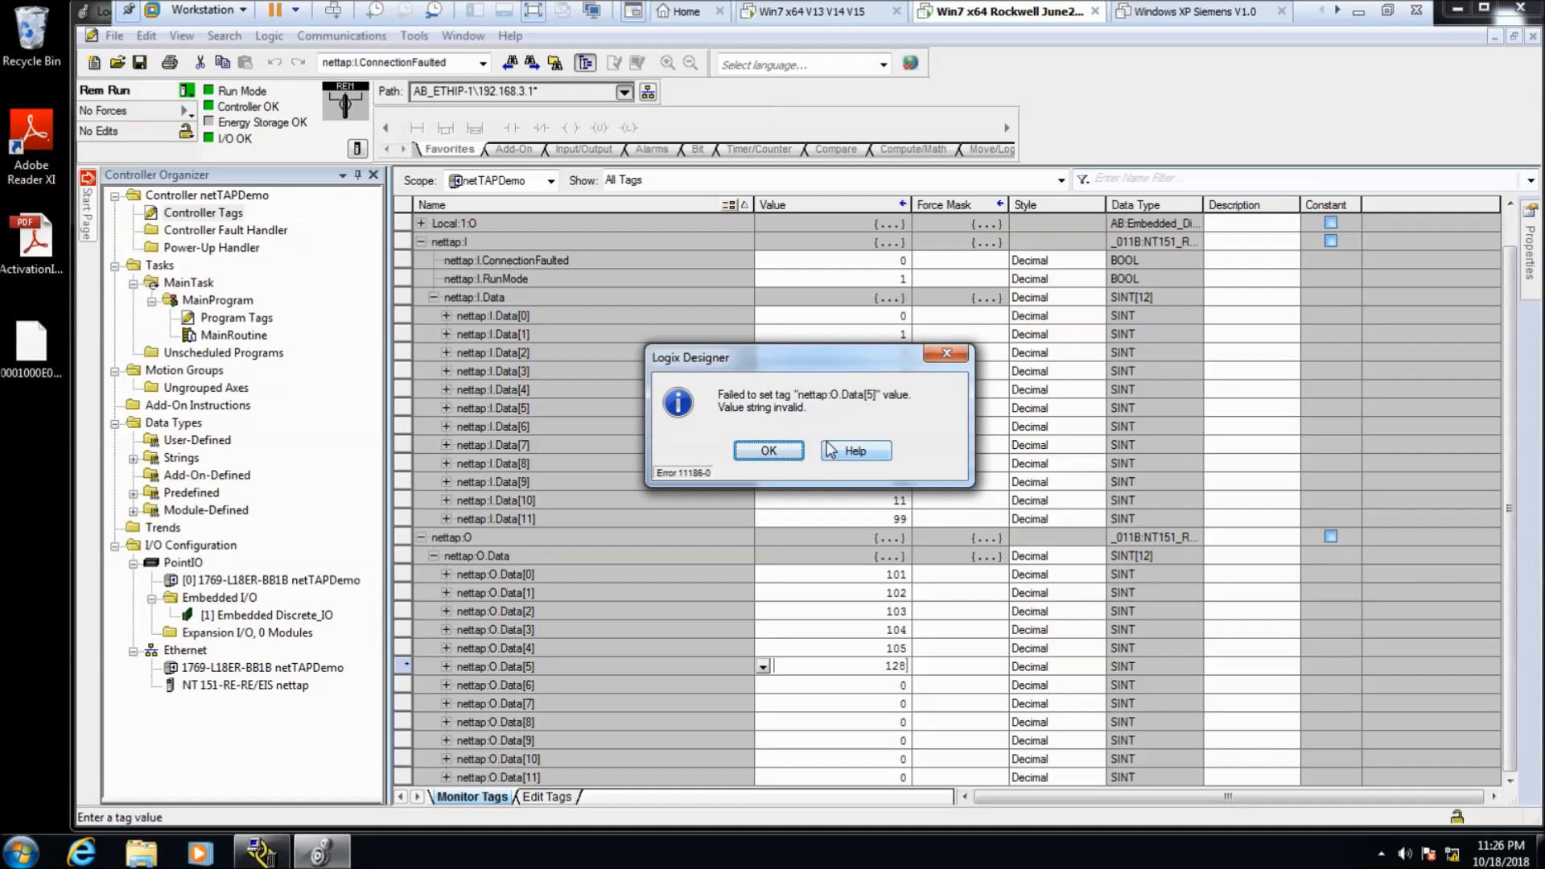
left_click(798, 453)
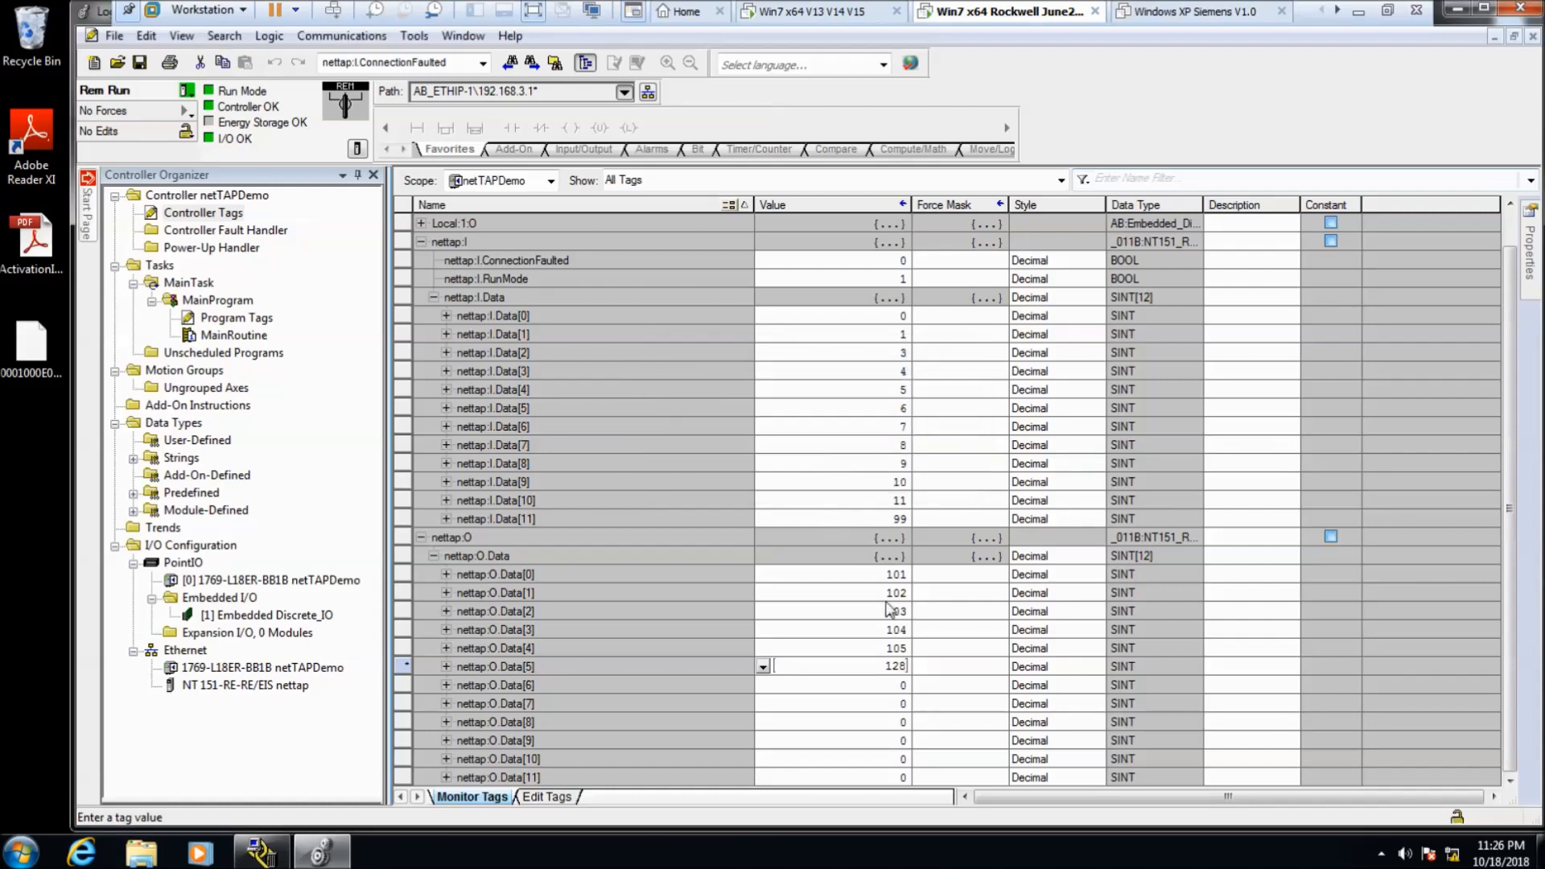
- Set the value of nettap:O.Data[5] to -128
double_click(889, 667)
type("-128")
key("Return")
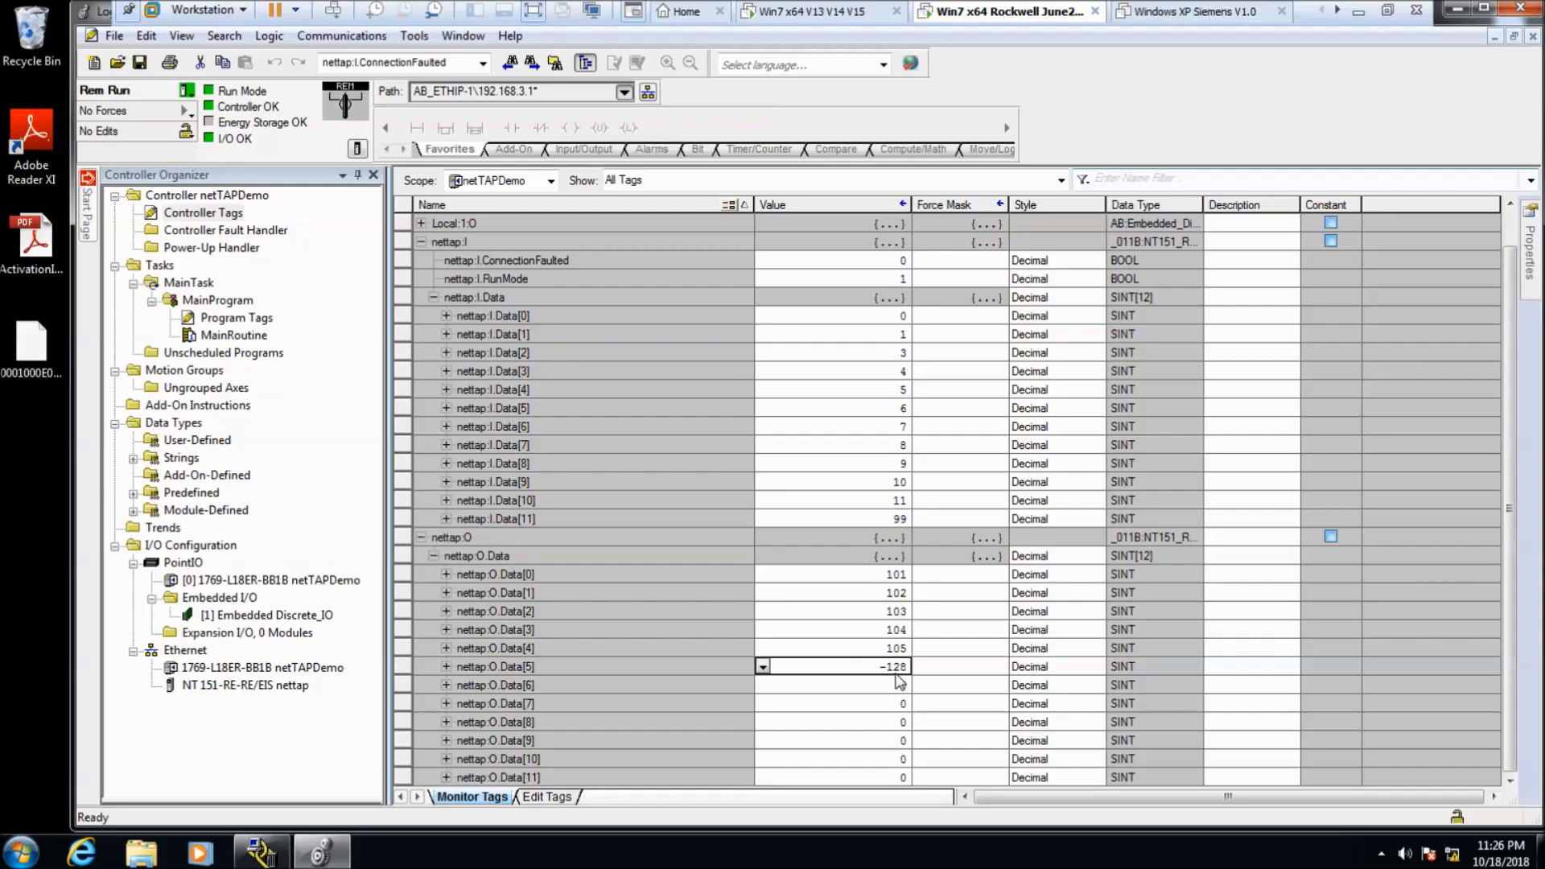
- Switch to the Siemens TIA Portal machine and set the display format of %IB5 in Watch table_1 to Bin
left_click(778, 14)
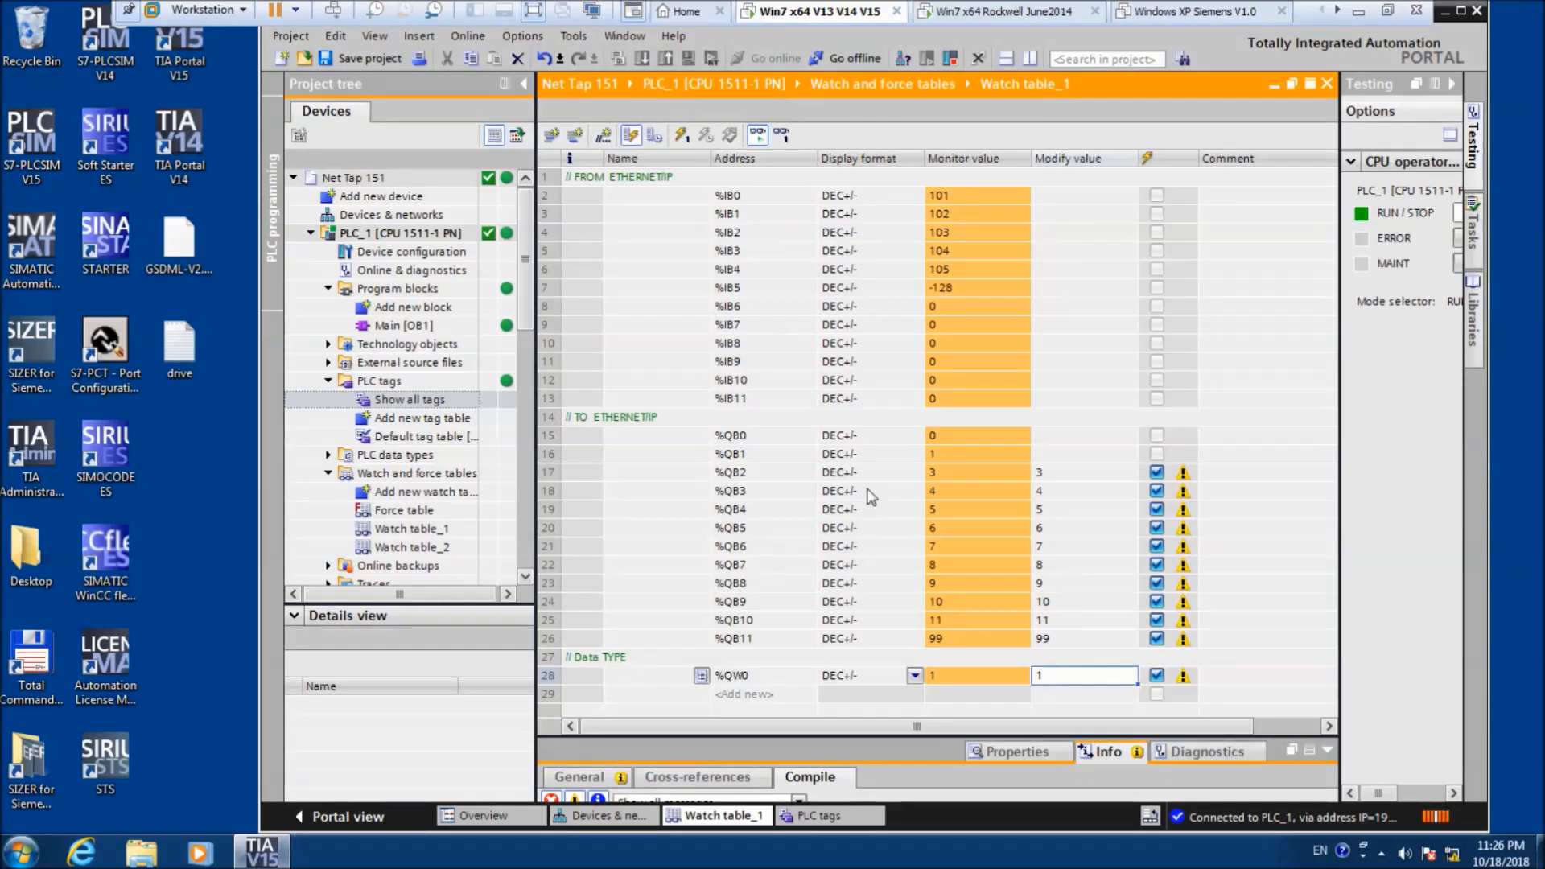
left_click(850, 289)
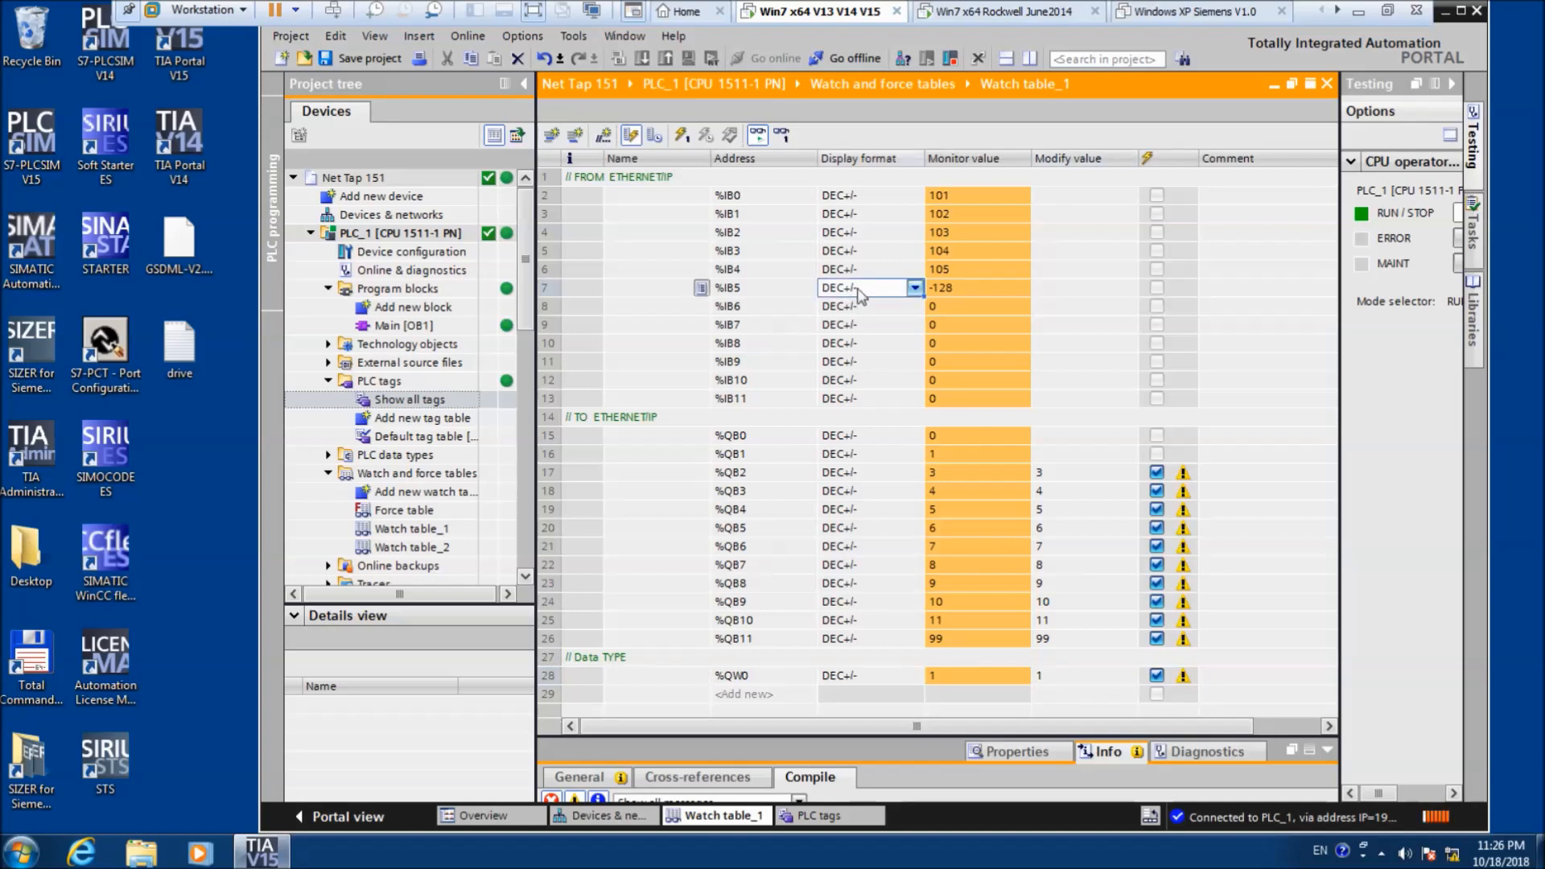
left_click(915, 288)
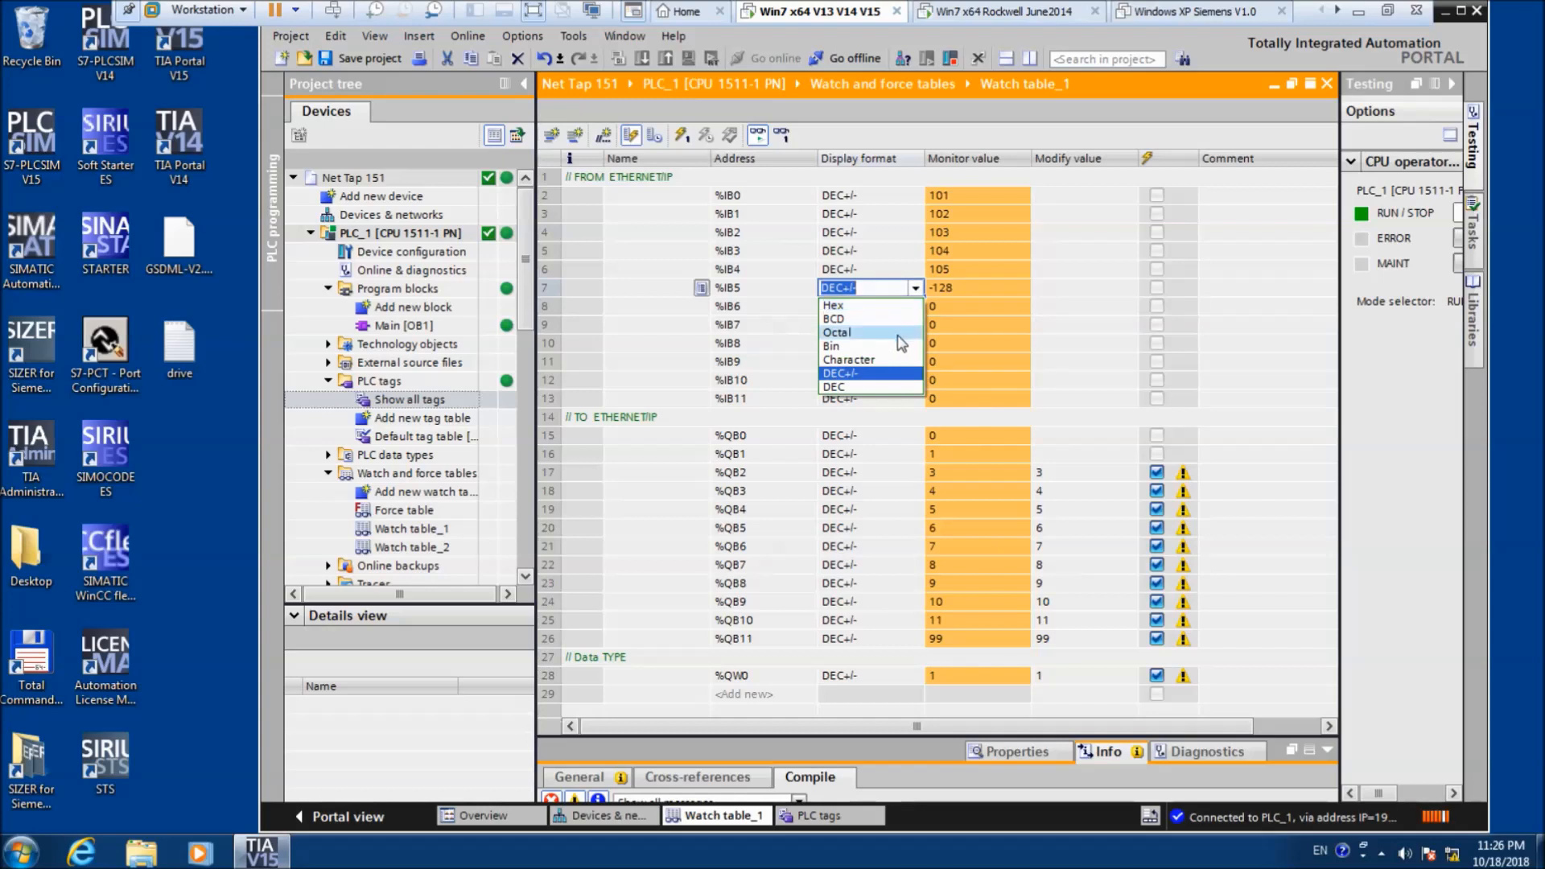
left_click(898, 347)
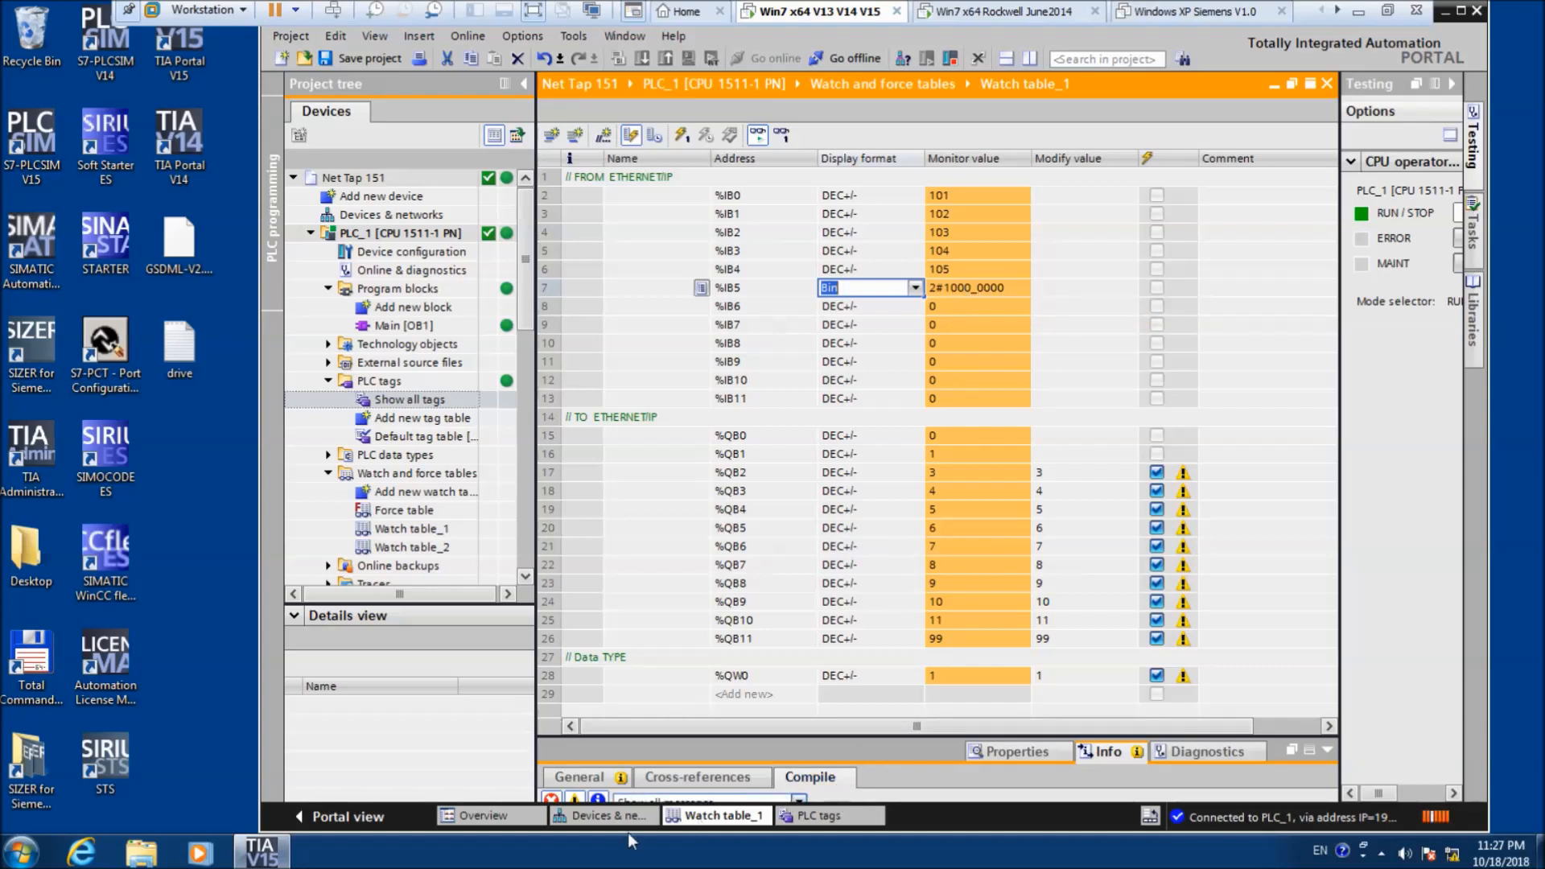
- Switch to the Rockwell virtual machine and set the value of nettap:O.Data[5] to 127
left_click(999, 13)
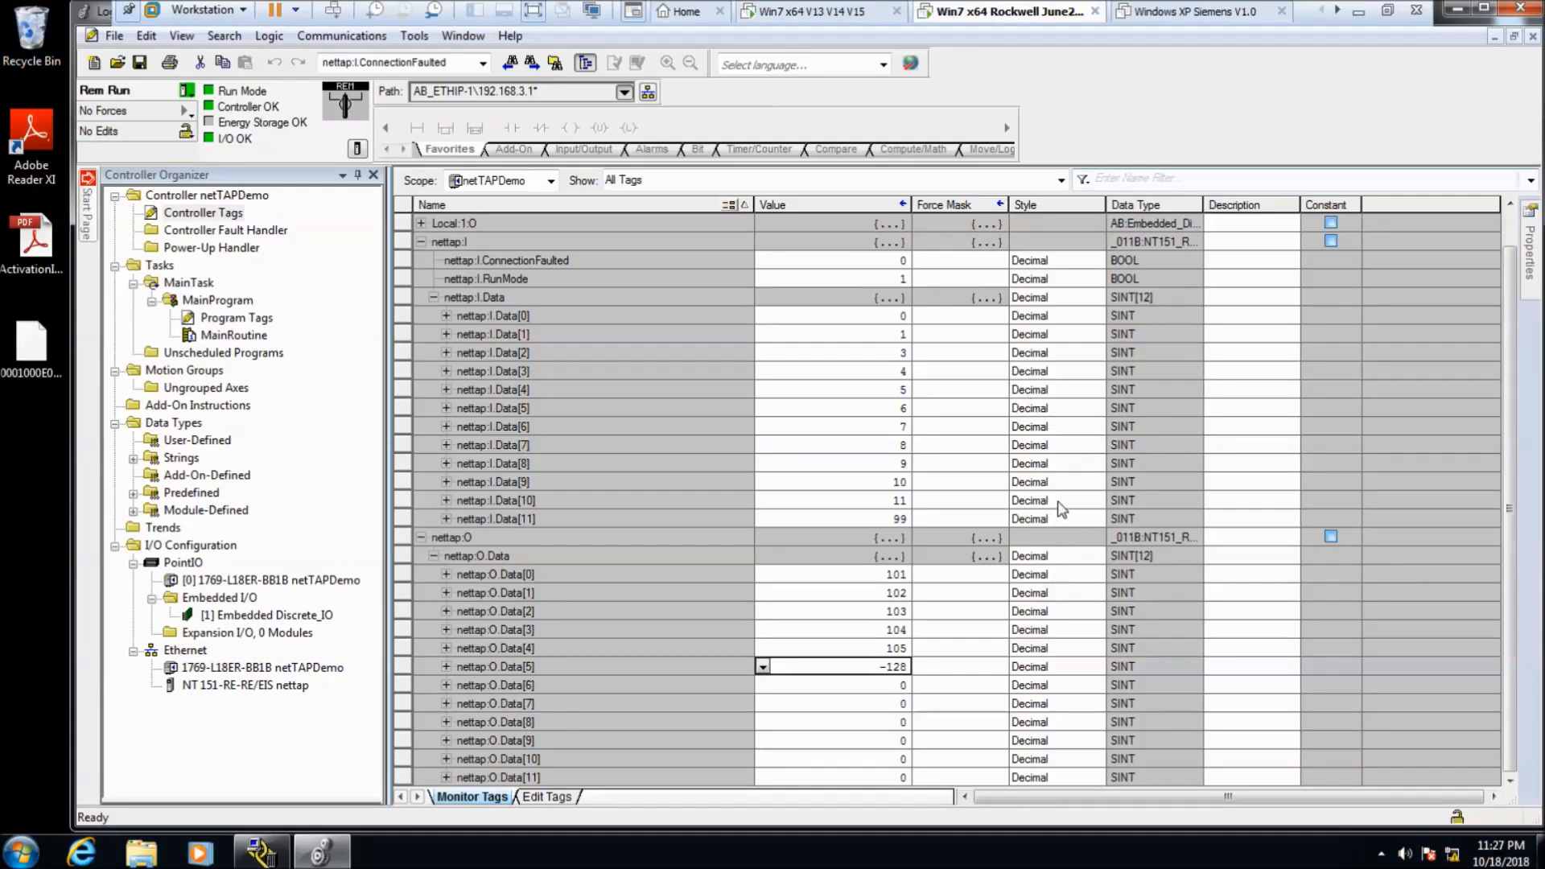
left_click(875, 671)
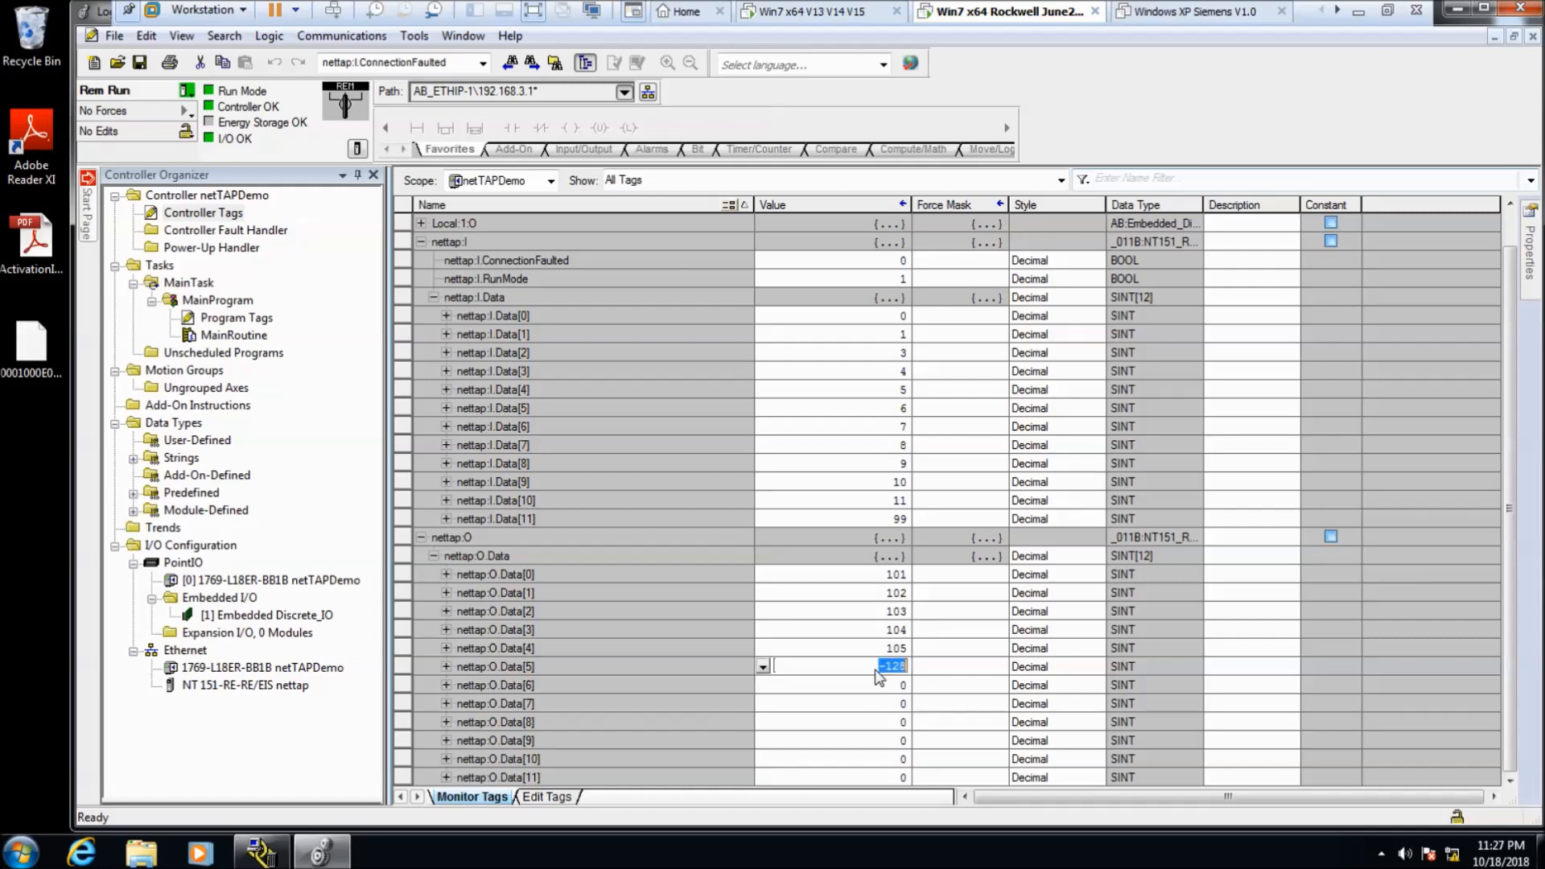
type("127")
key("Return")
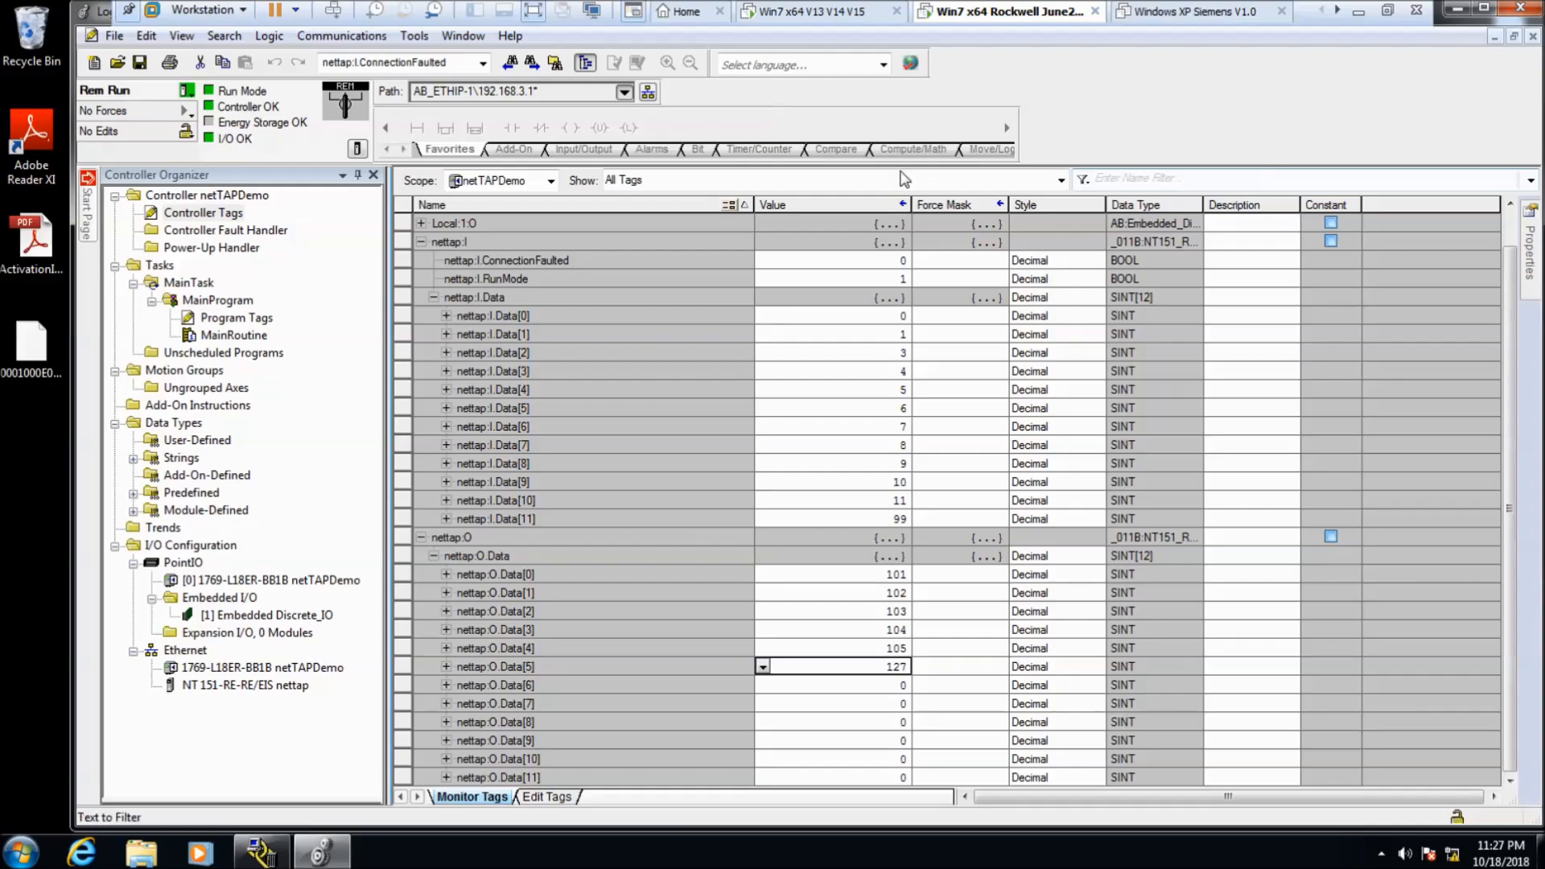
- Switch to the TIA Portal machine and set the display format of %IB5 in Watch table_1 to DEC+/-
left_click(837, 13)
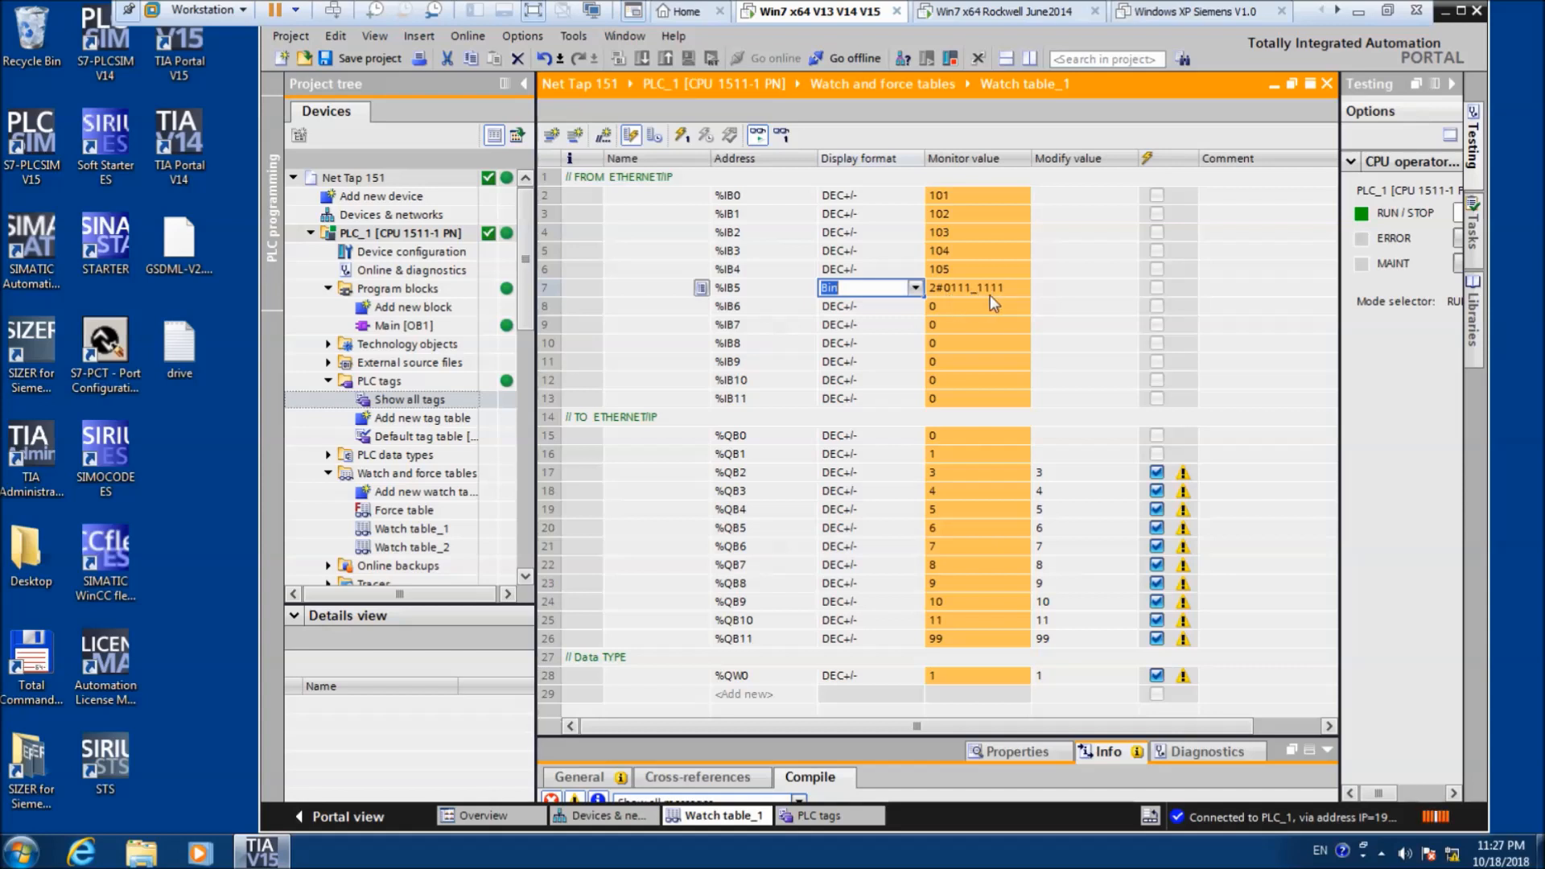
left_click(915, 288)
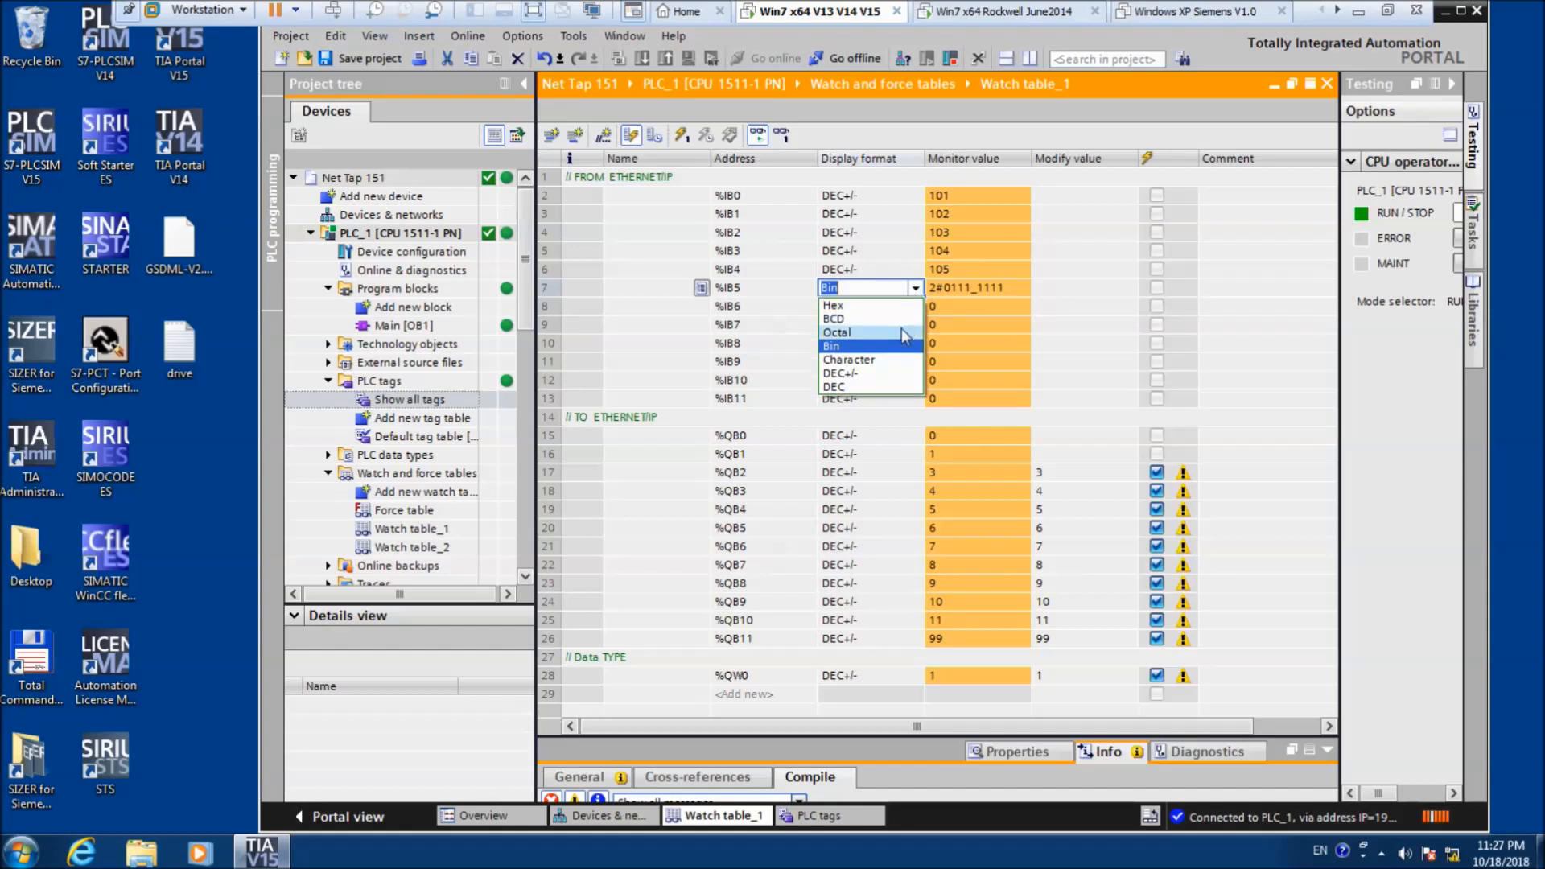
left_click(894, 374)
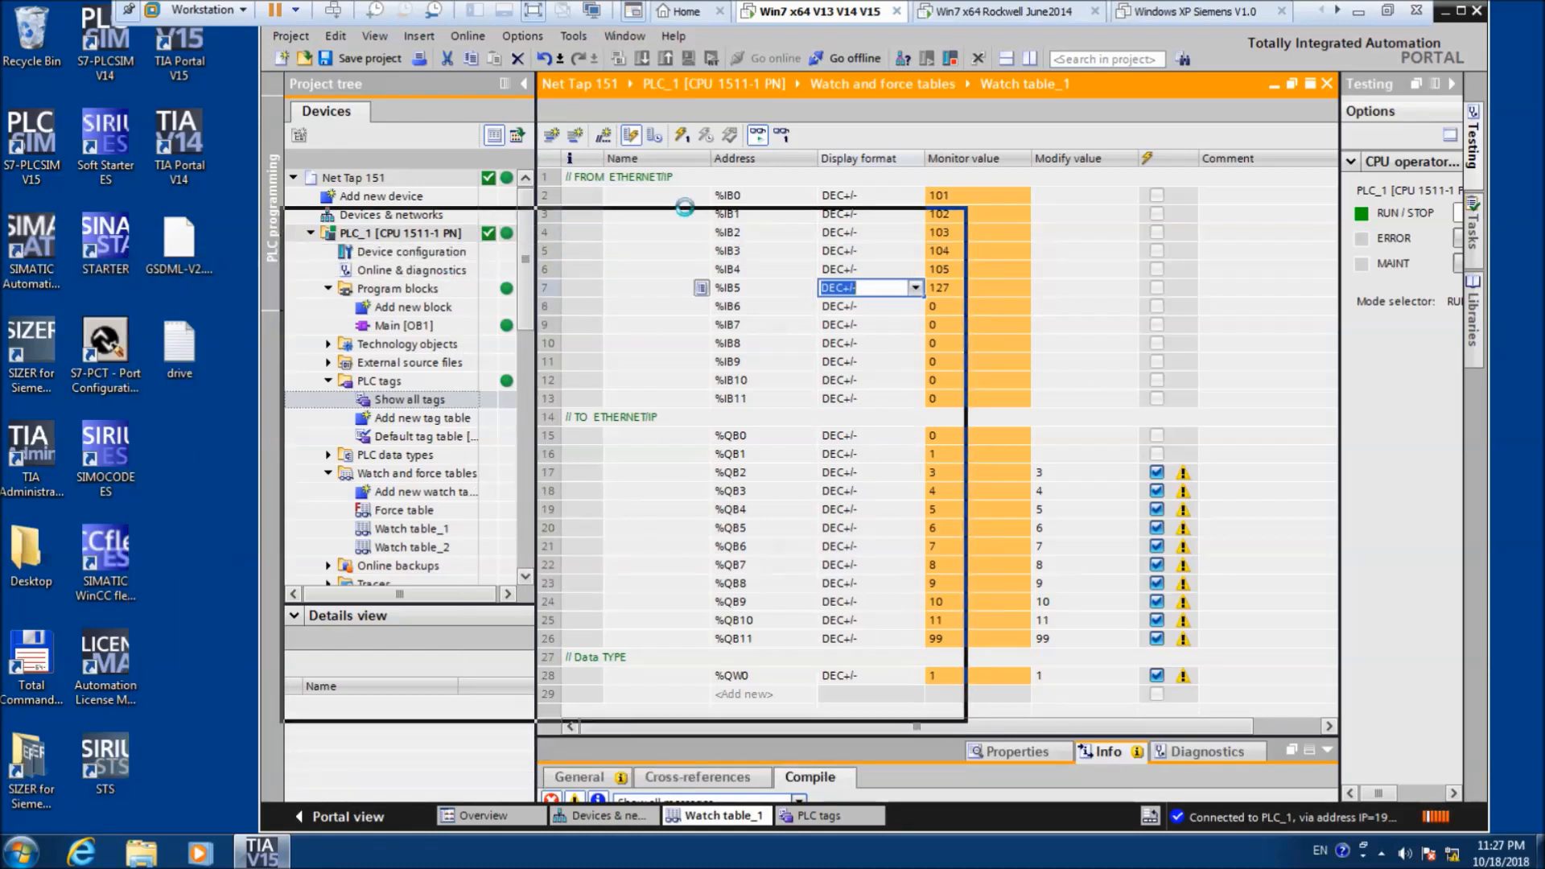
- Examine the byte-based addressing diagram and the big-endian versus little-endian diagram in the Greenshot image editor
left_click_drag(624, 161, 552, 152)
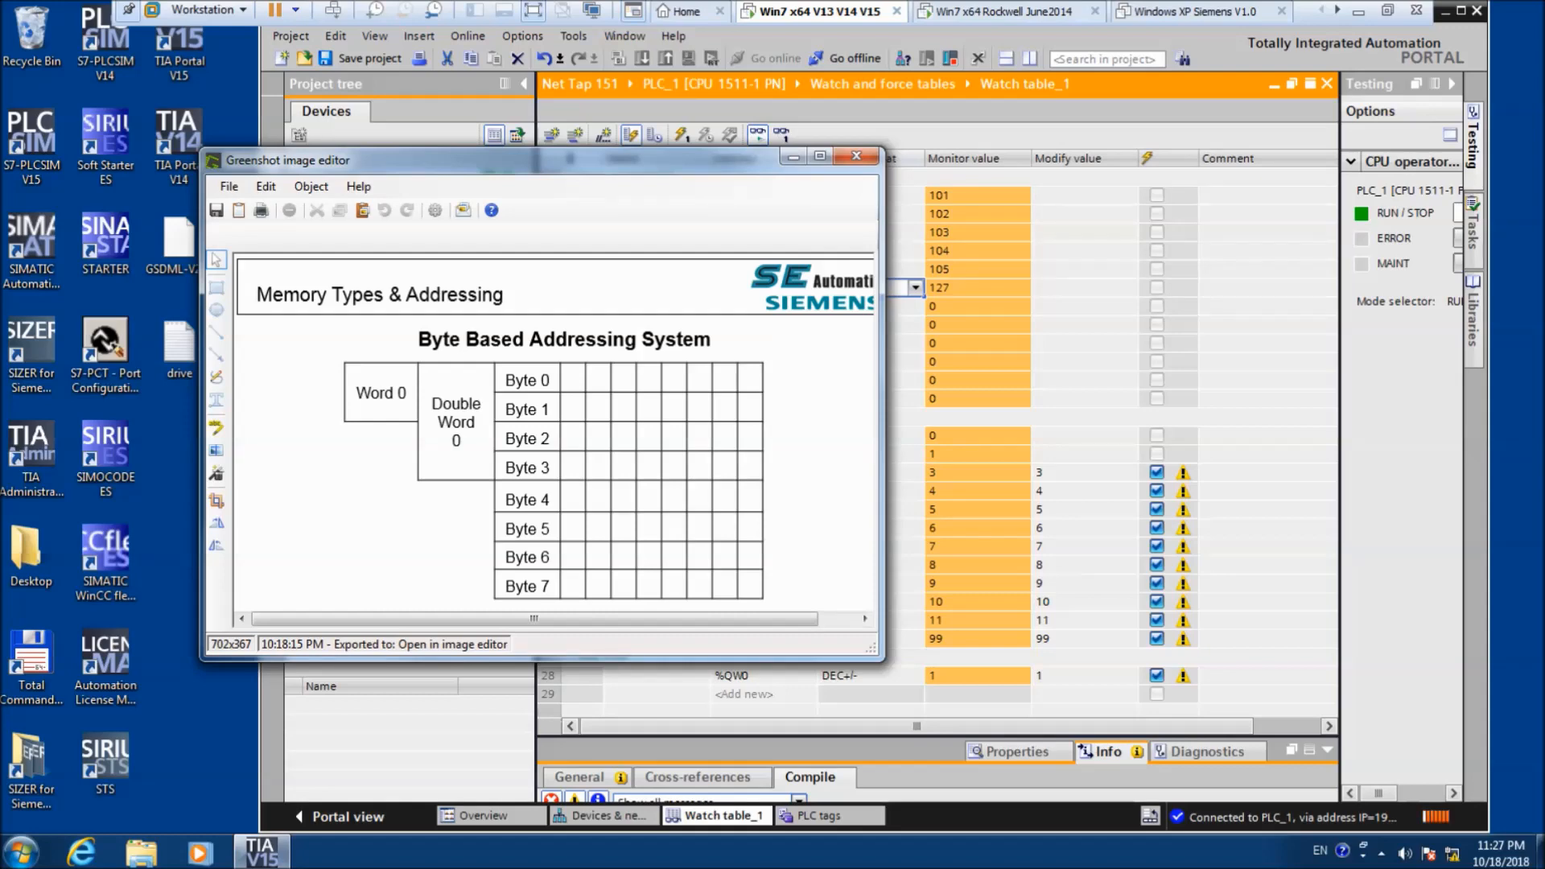
key("alt+Tab")
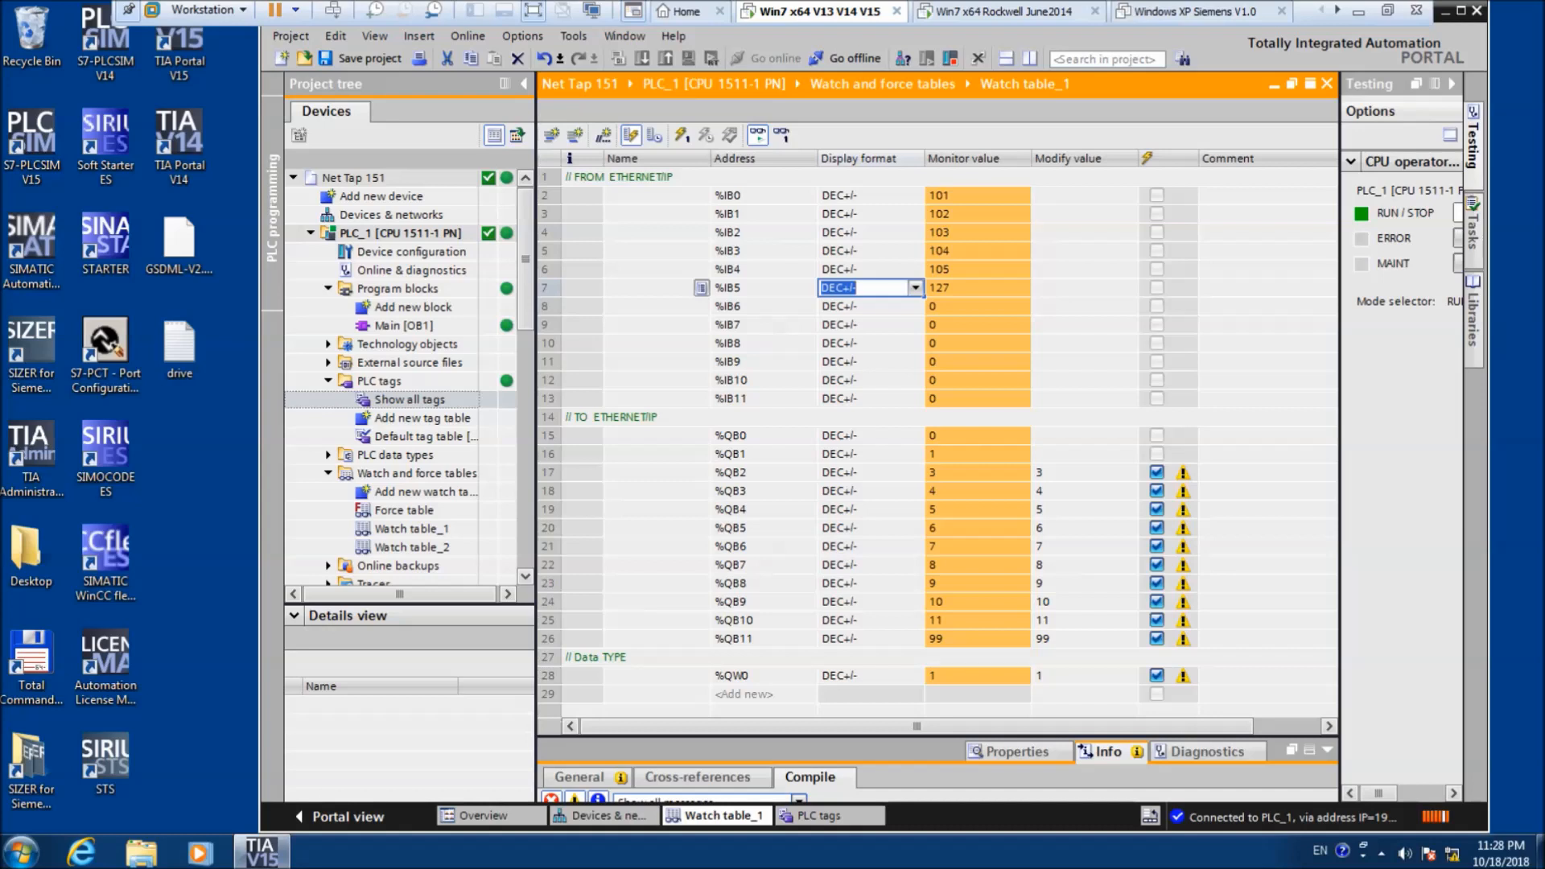
key("alt+Tab")
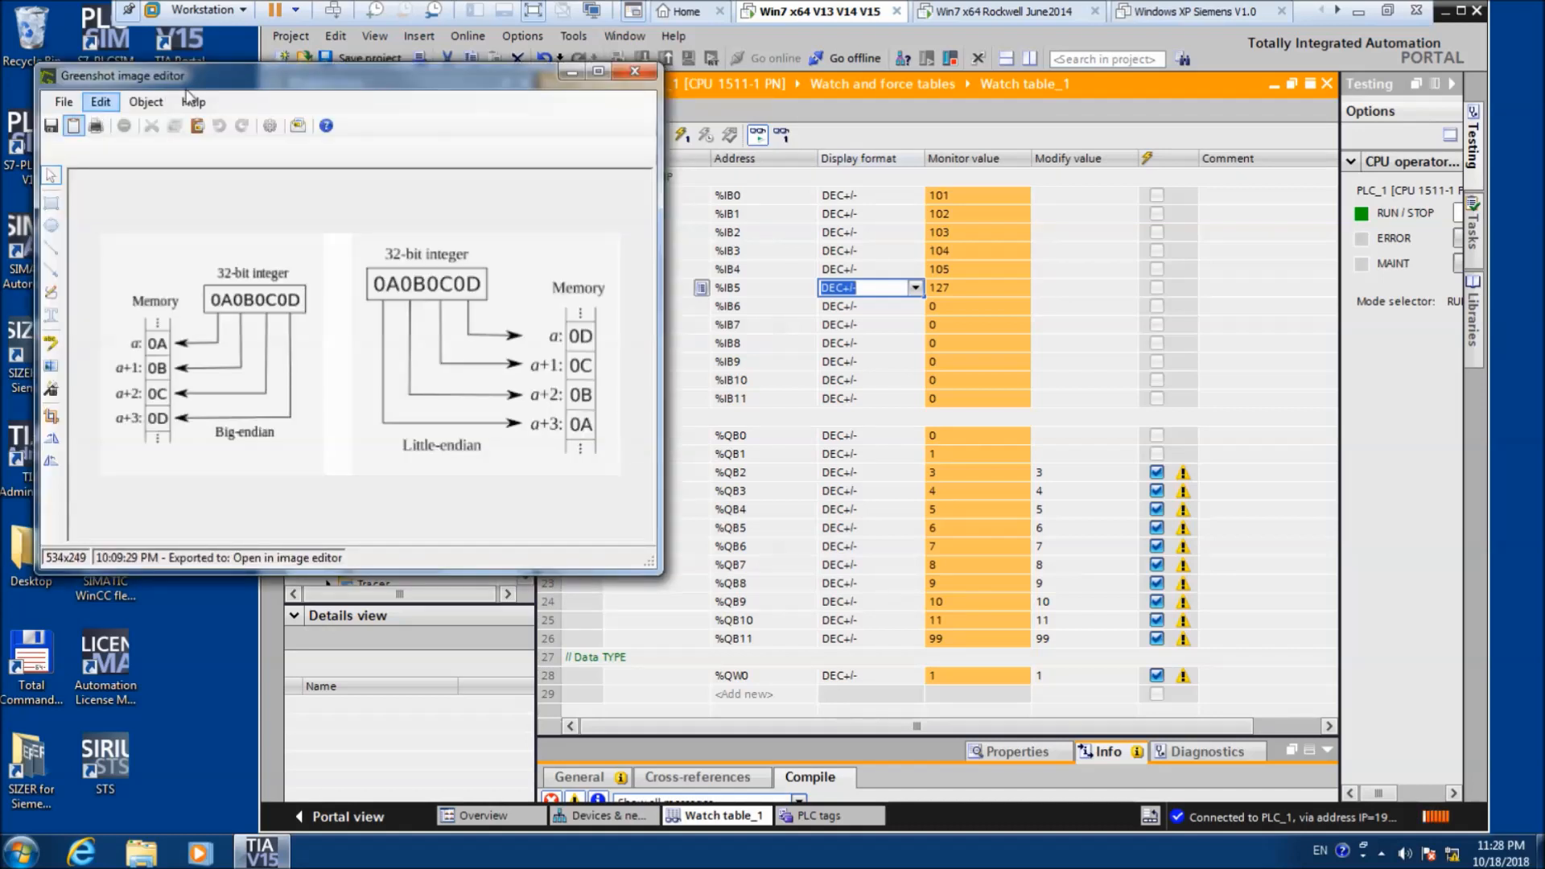
left_click_drag(206, 78, 435, 84)
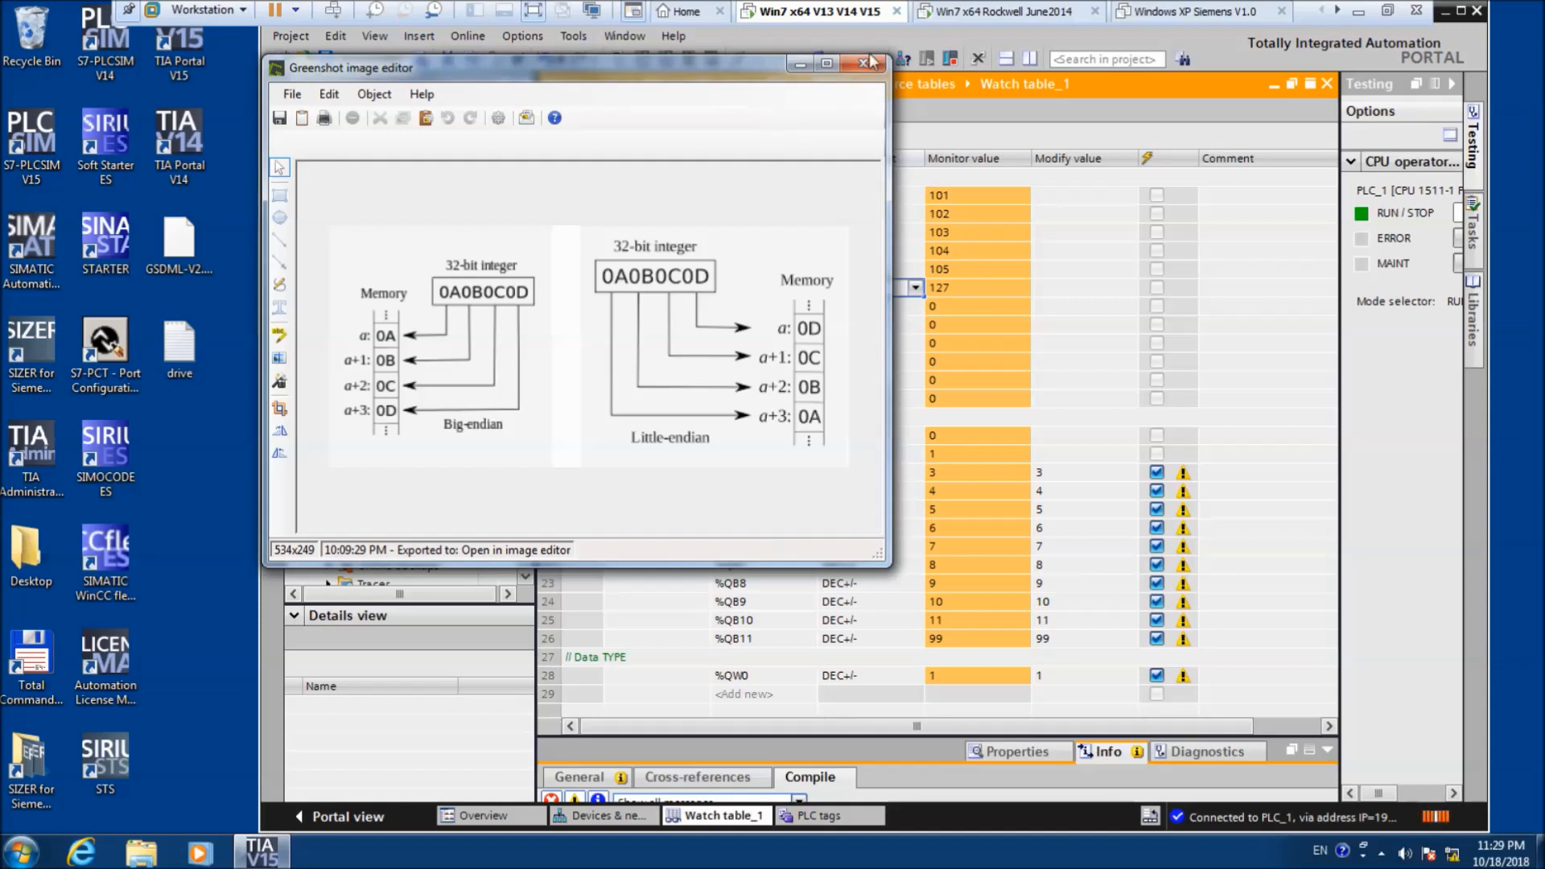
left_click(798, 69)
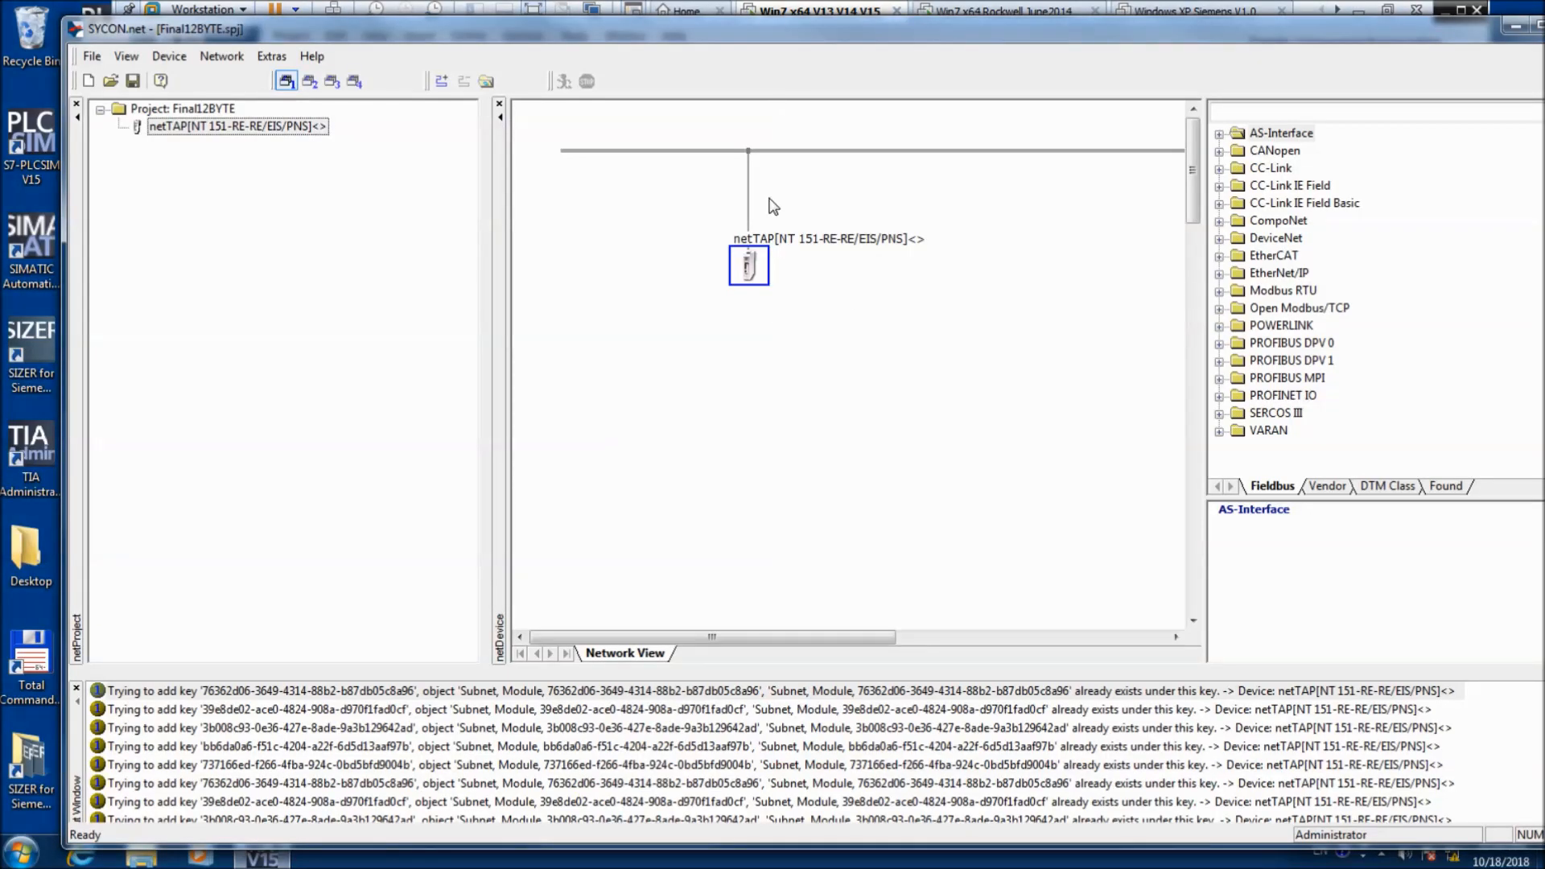
- Open the netTAP gateway configuration in SYCON.net and review the signal mapping of input and output bytes between Port X2 and Port X3
right_click(755, 263)
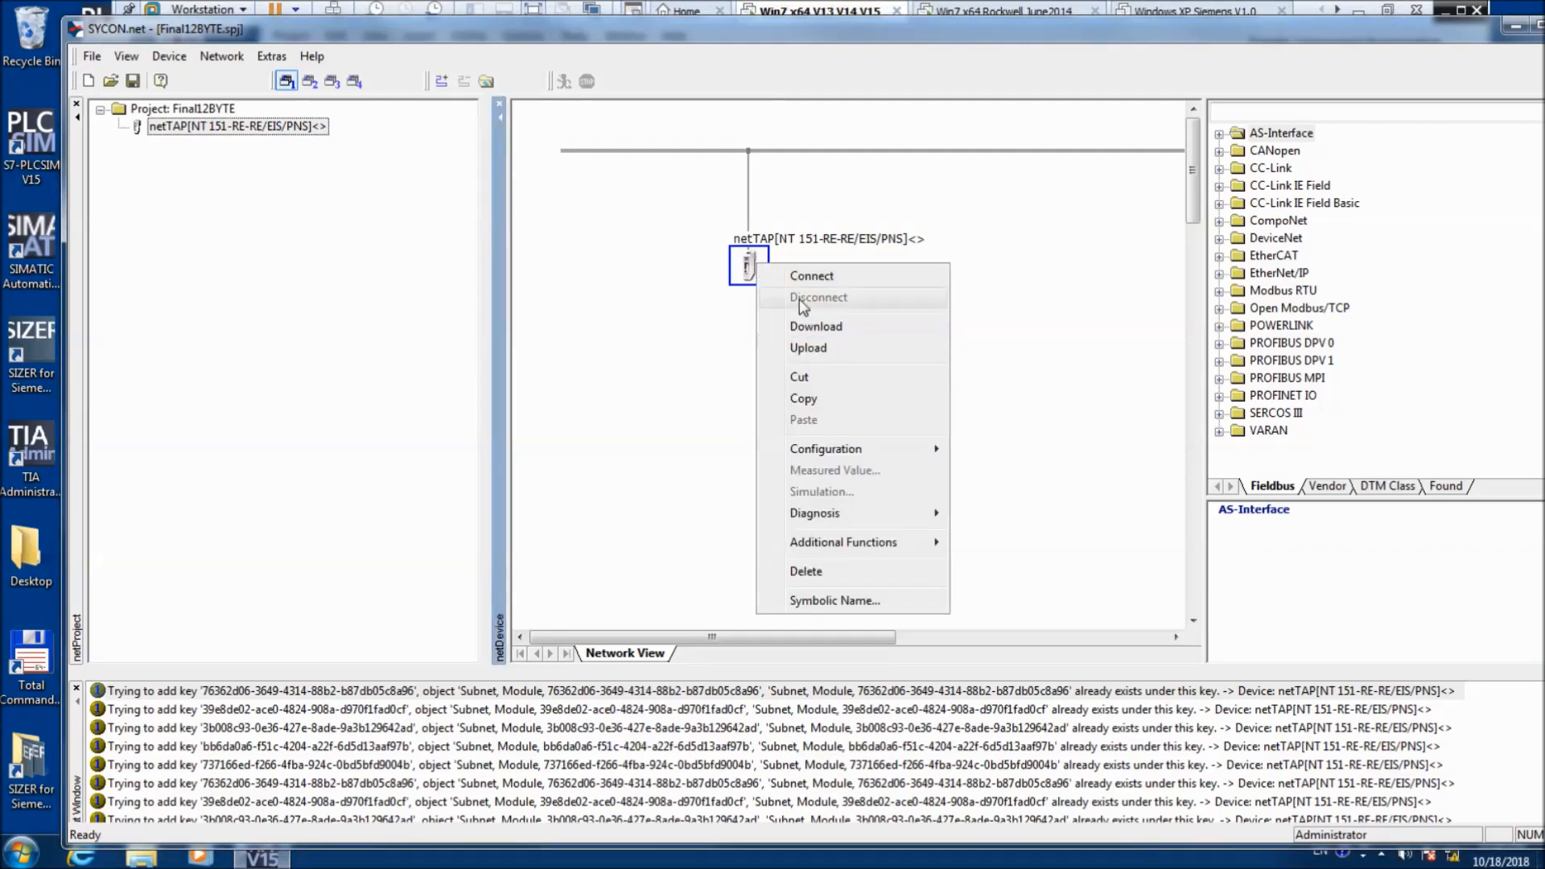
mouse_move(828, 452)
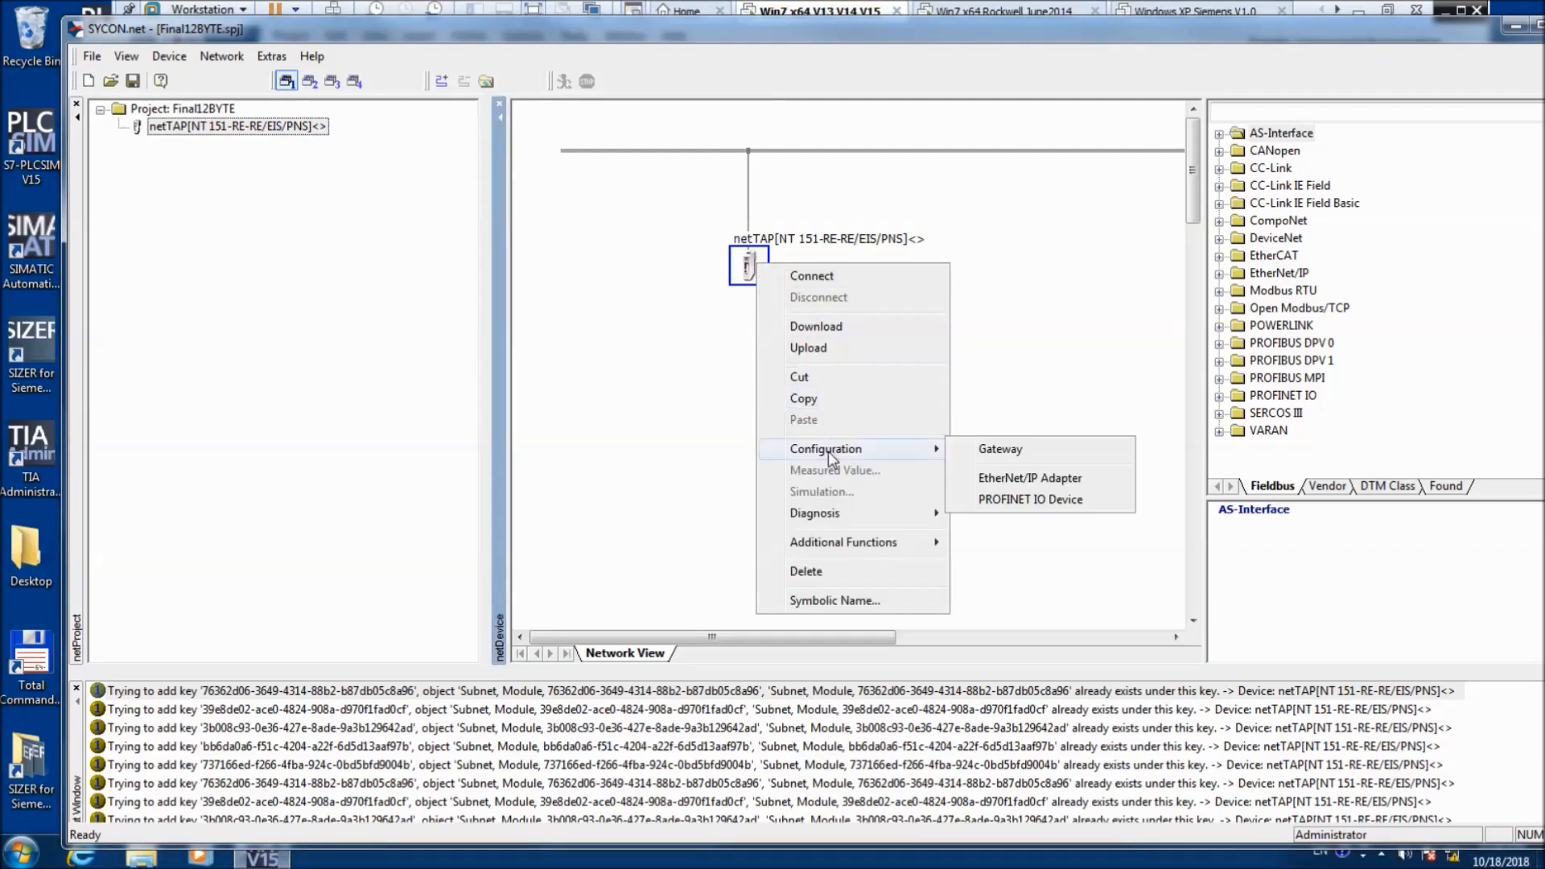
left_click(1006, 449)
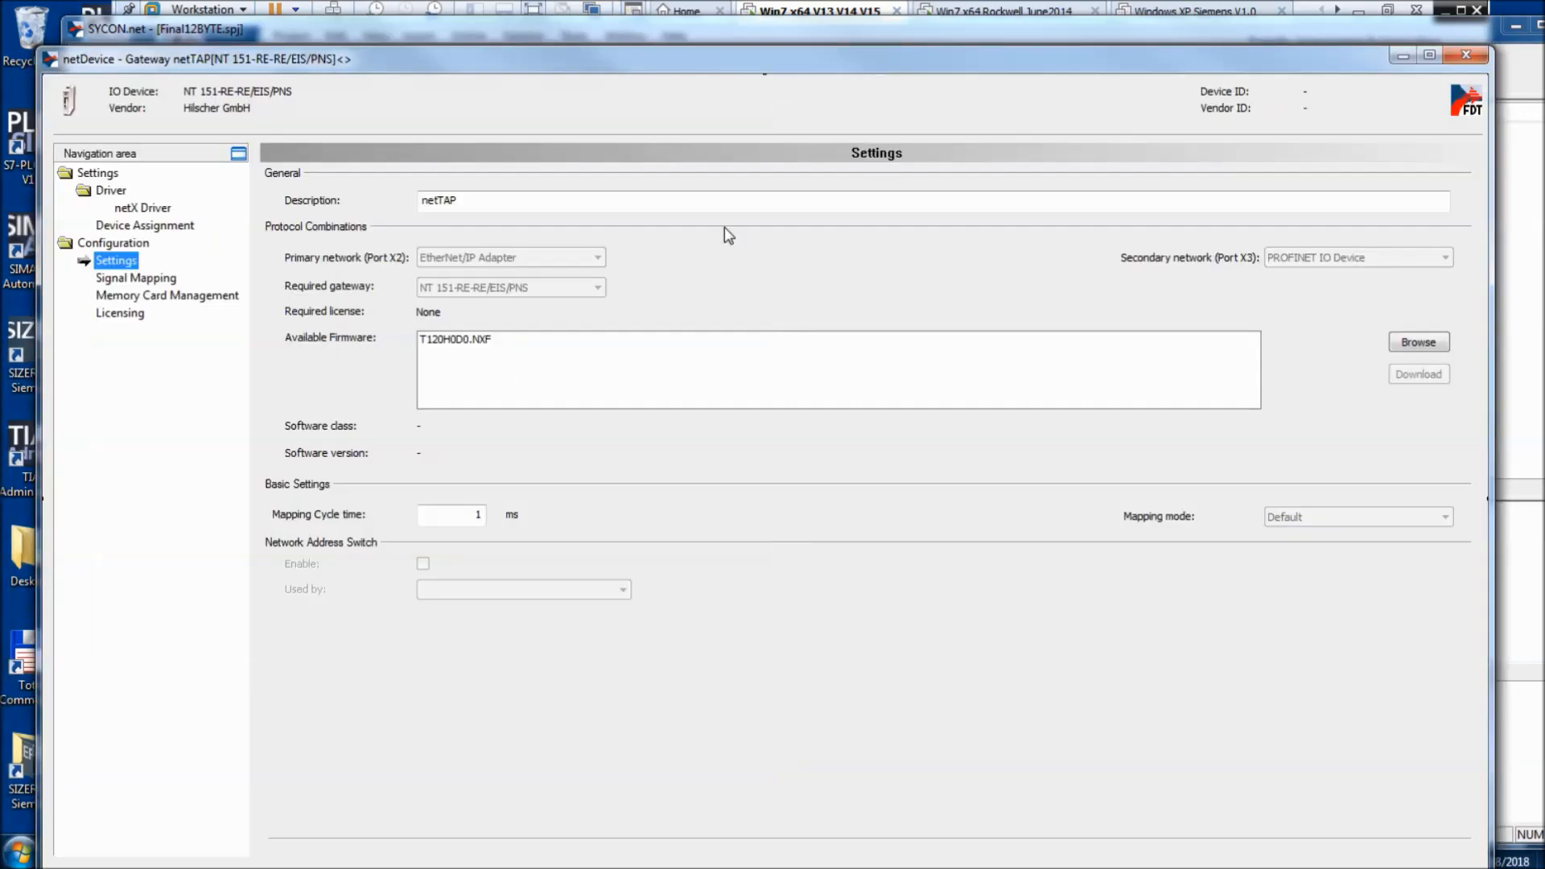
left_click(129, 279)
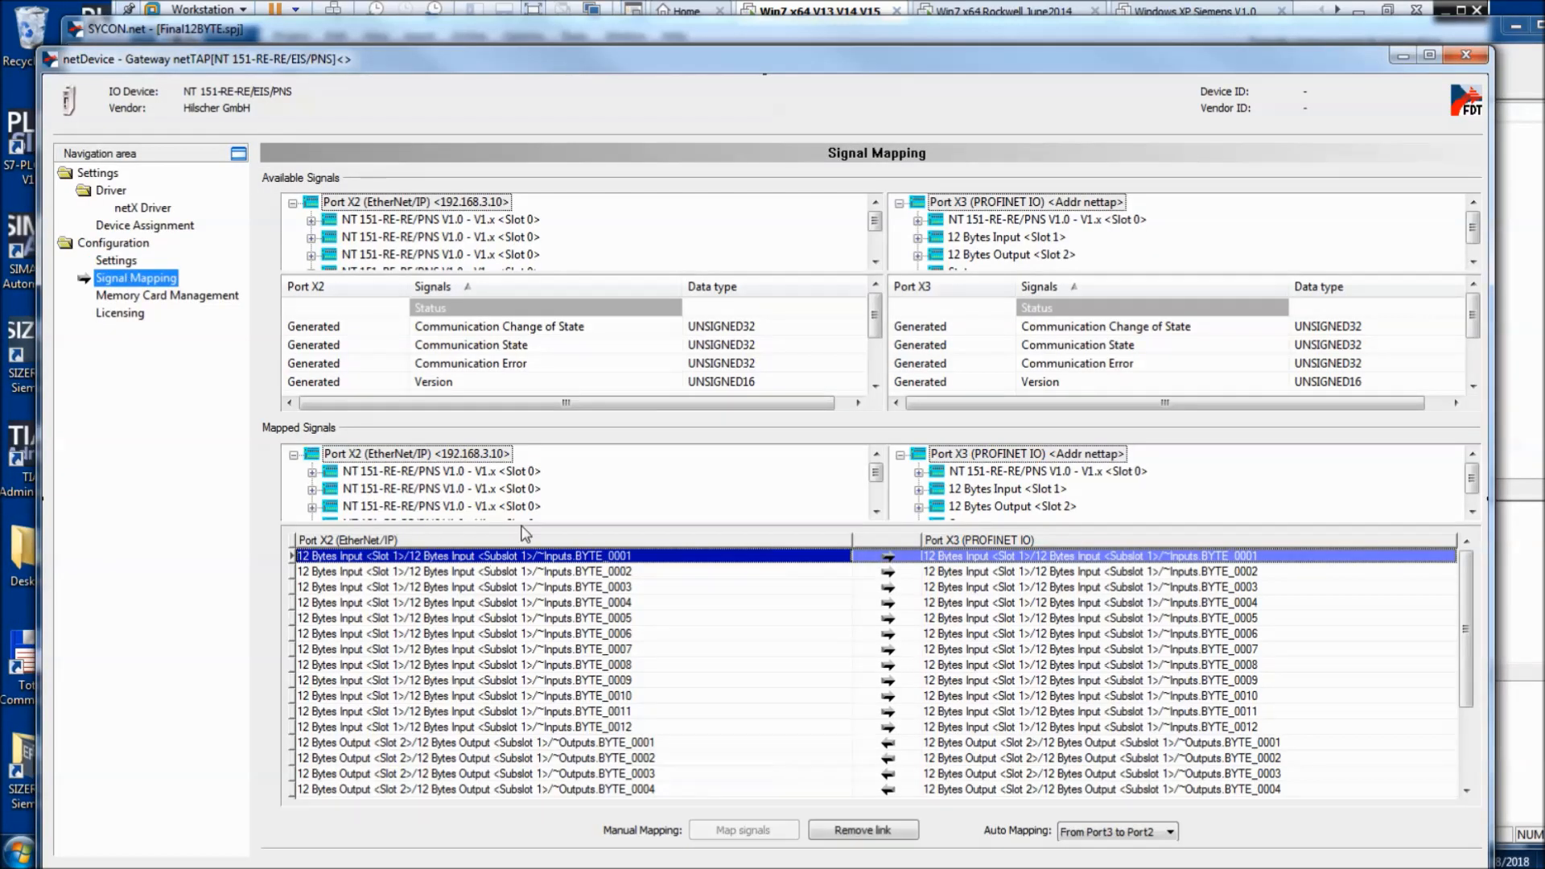
left_click_drag(524, 525, 519, 631)
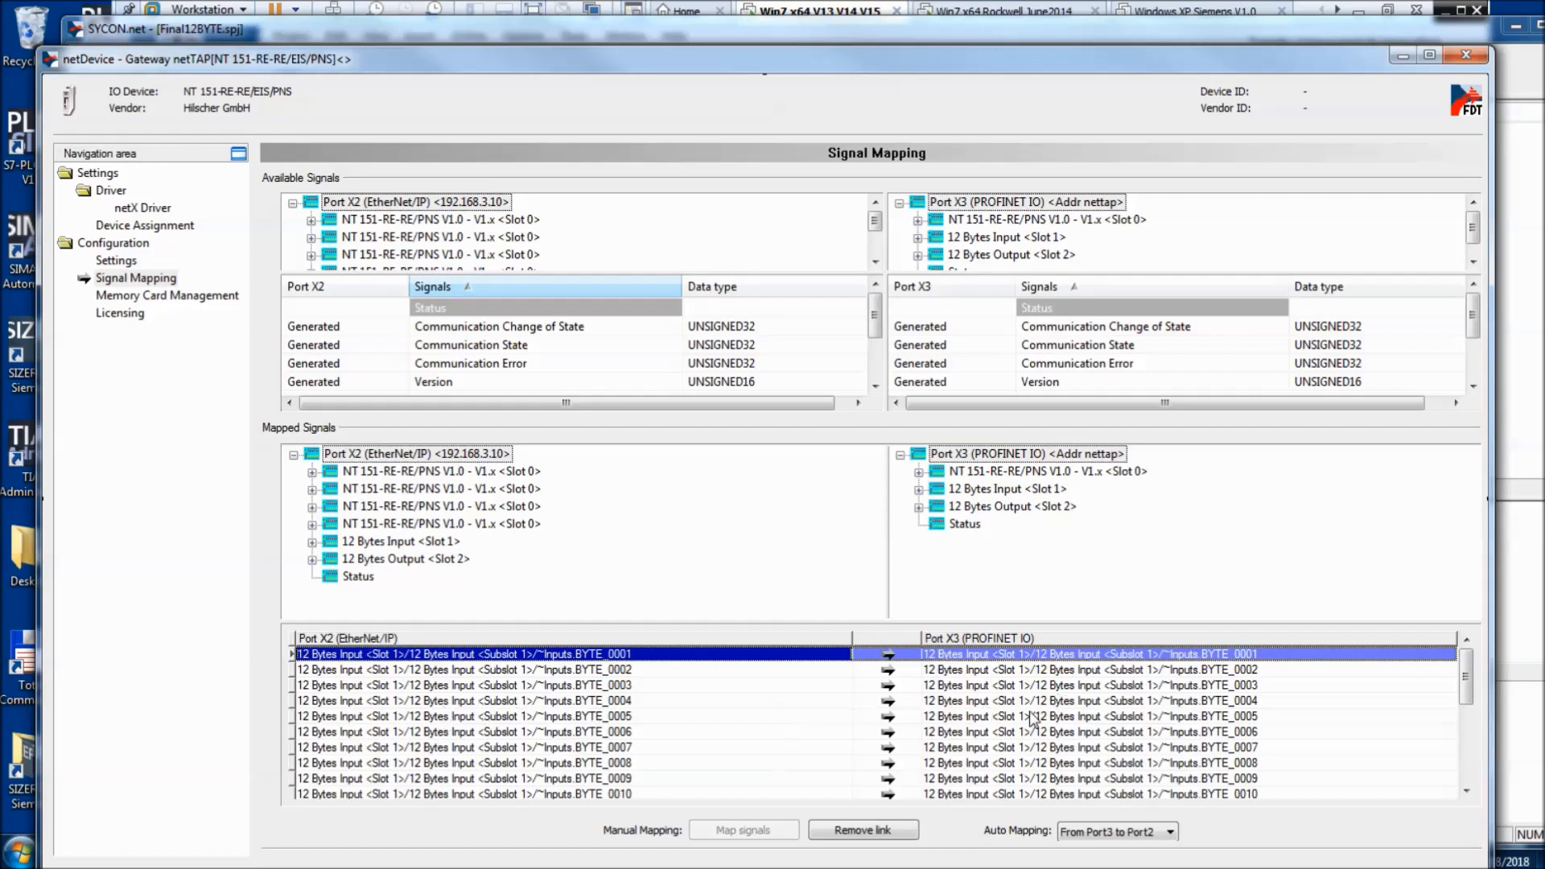
left_click(1470, 768)
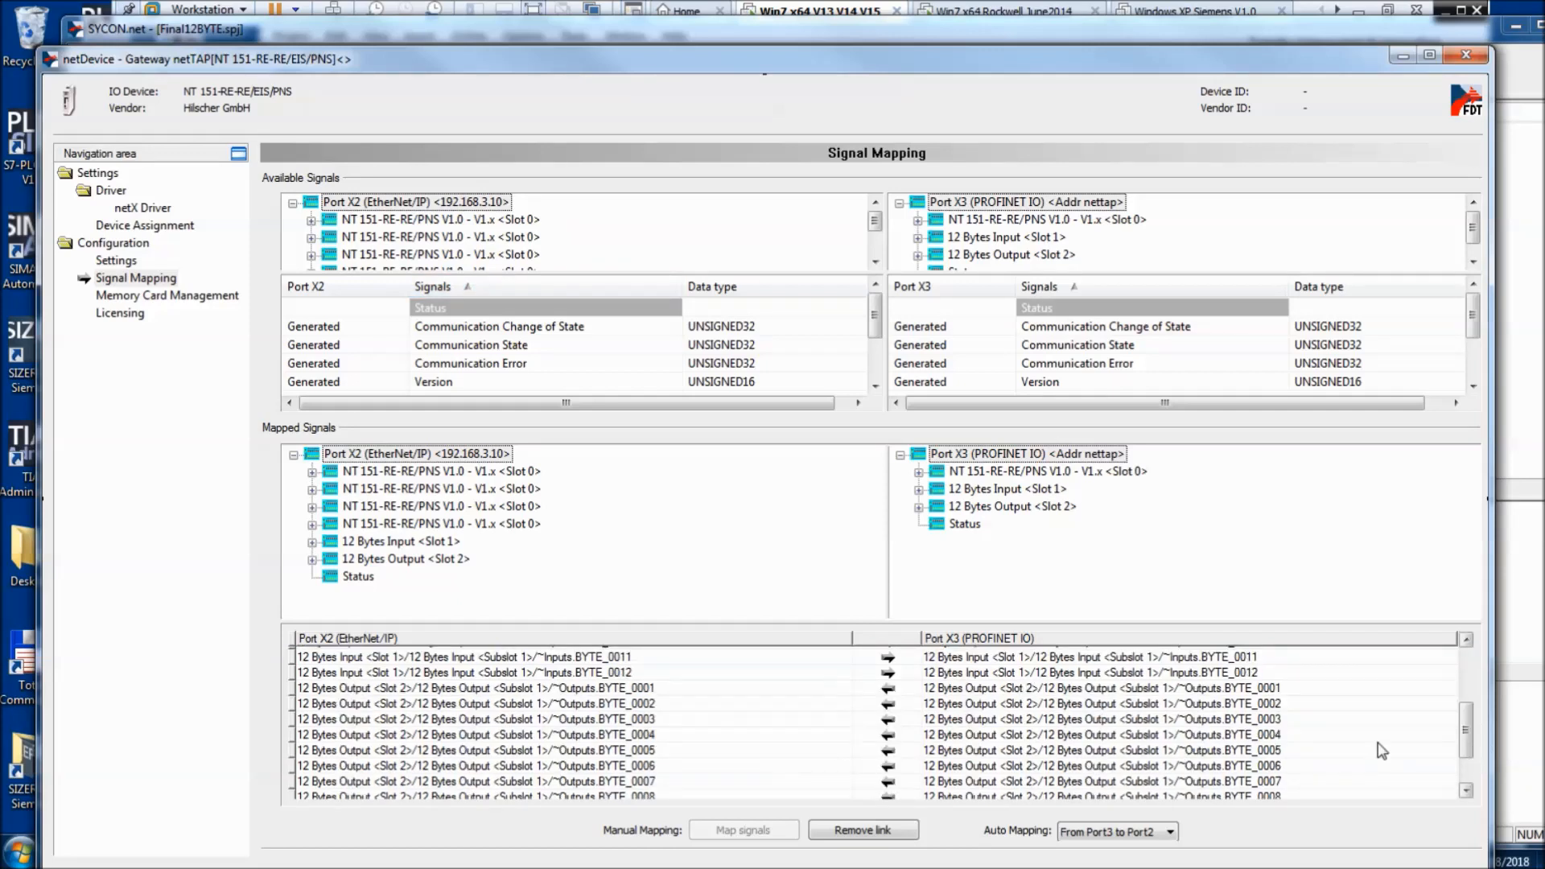
left_click(1254, 694)
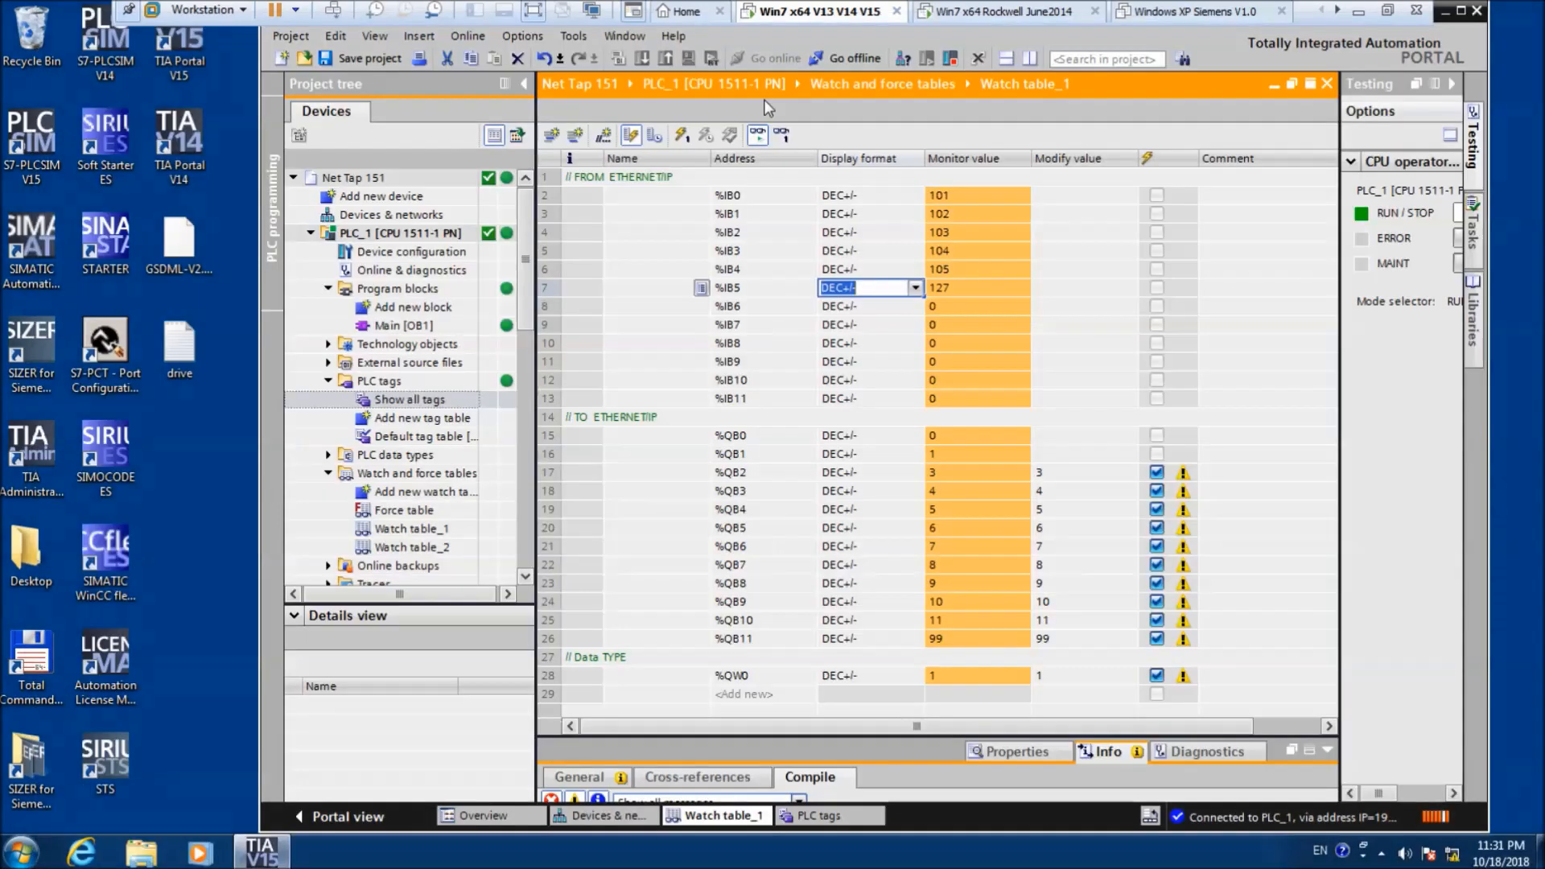
- Switch to the Rockwell virtual machine, and review how Word 0 spans its bytes in the addressing diagram
left_click(1006, 15)
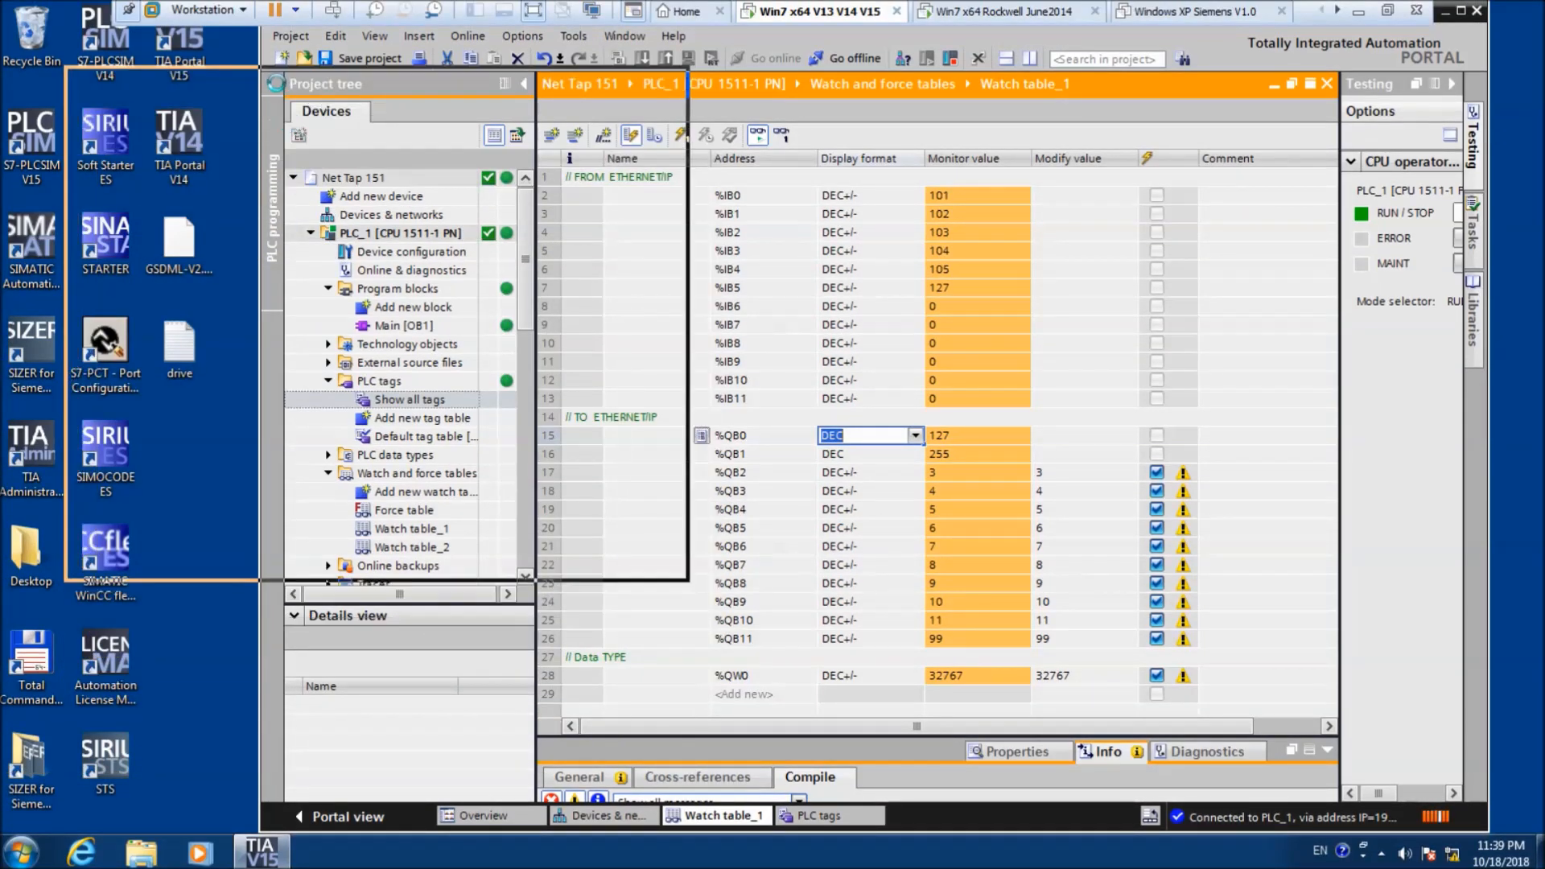
left_click_drag(260, 86, 226, 84)
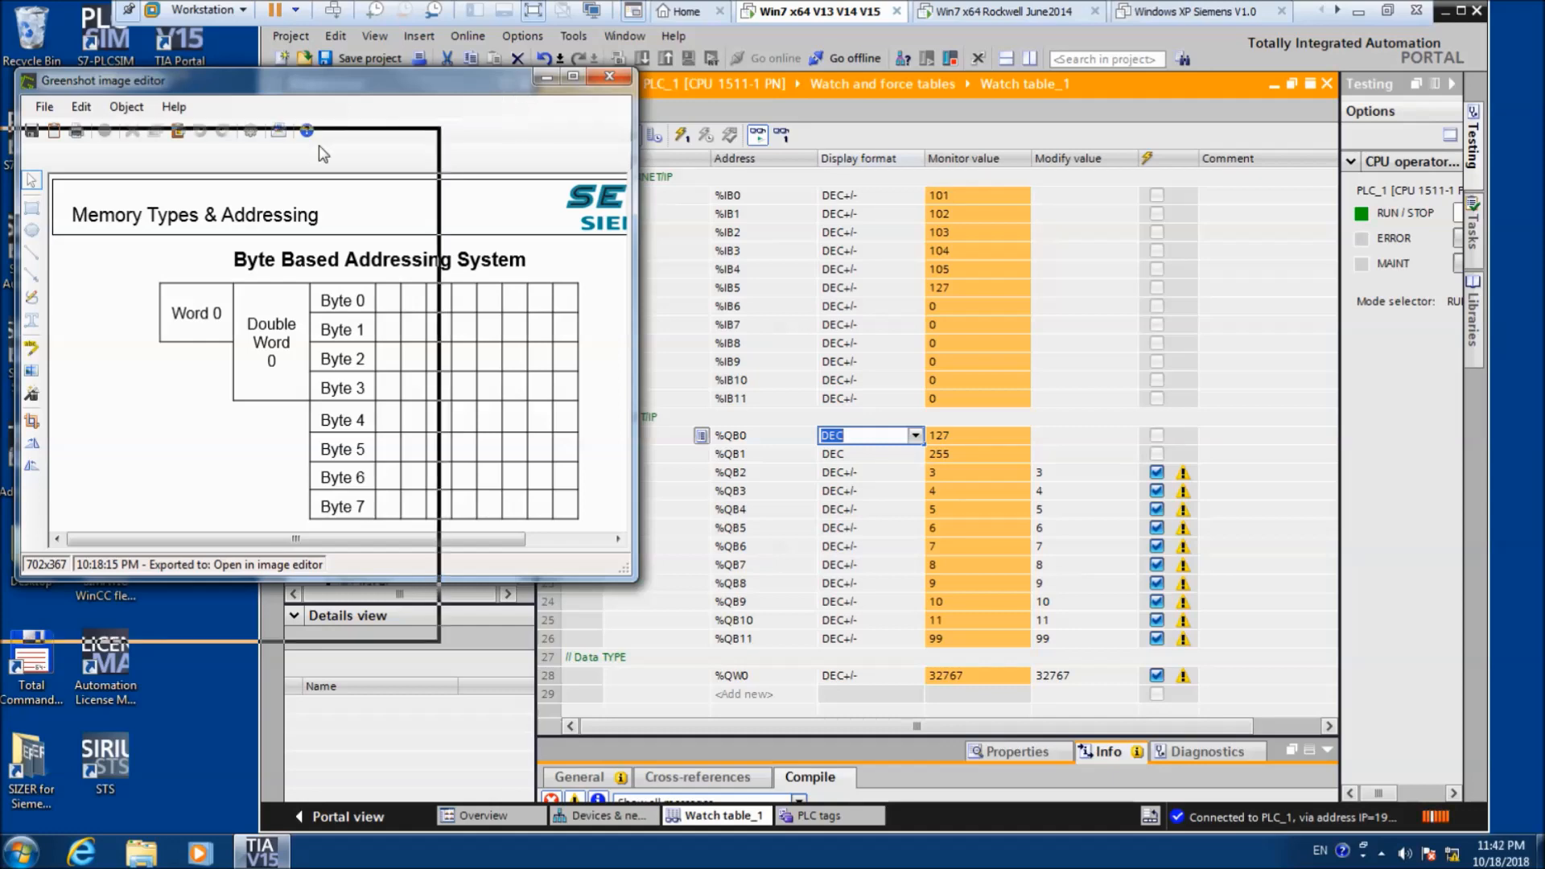
key("alt+Tab")
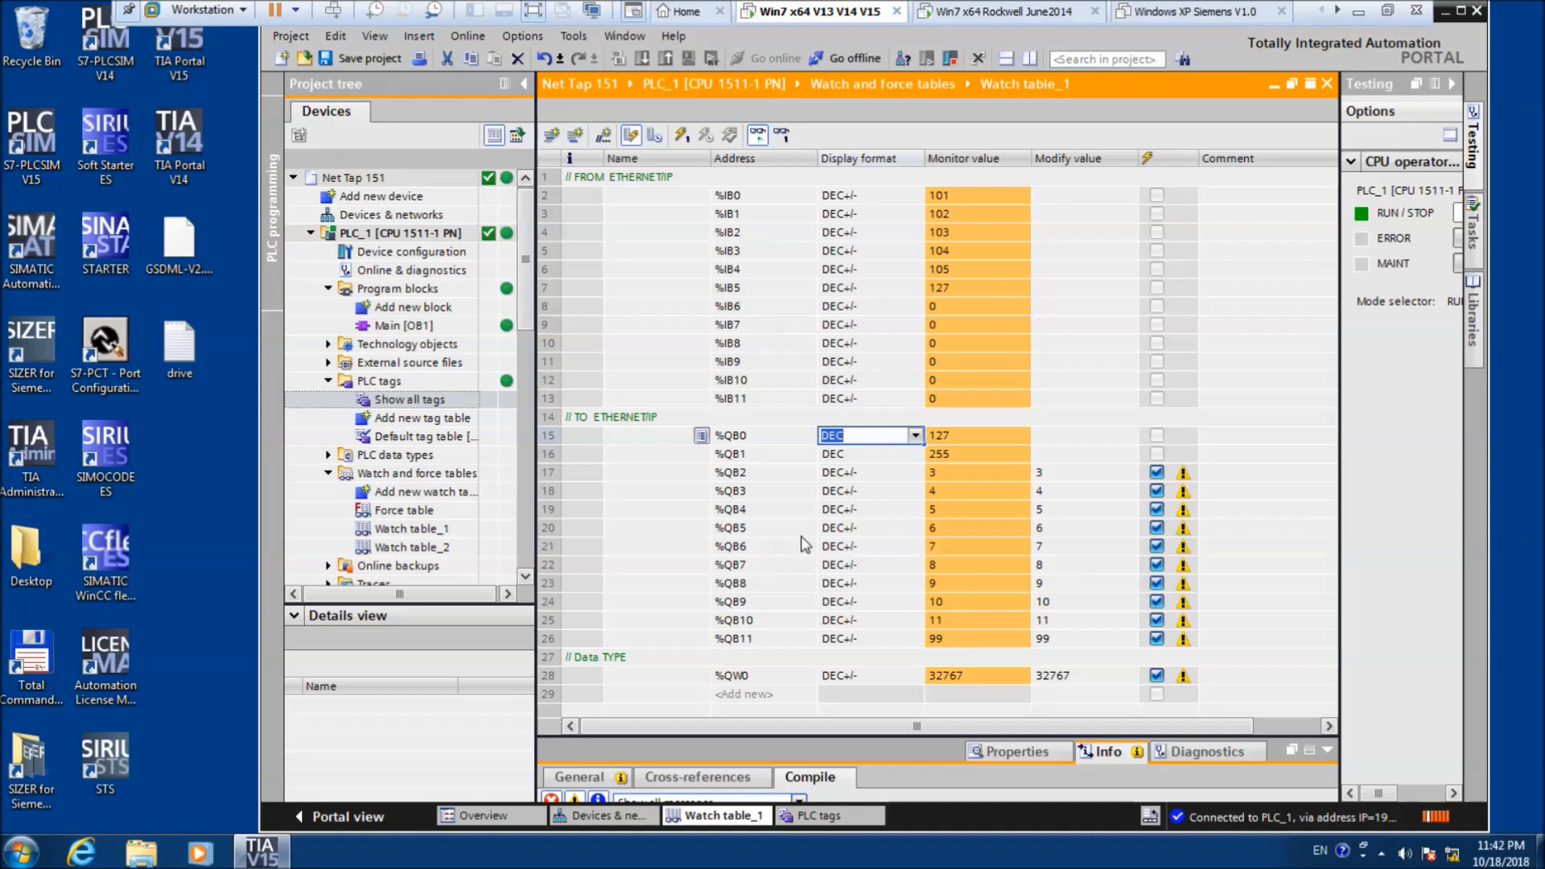
- Inspect the display format options of %QB1 and the modify value of %QW0 in Watch table_1
left_click(862, 455)
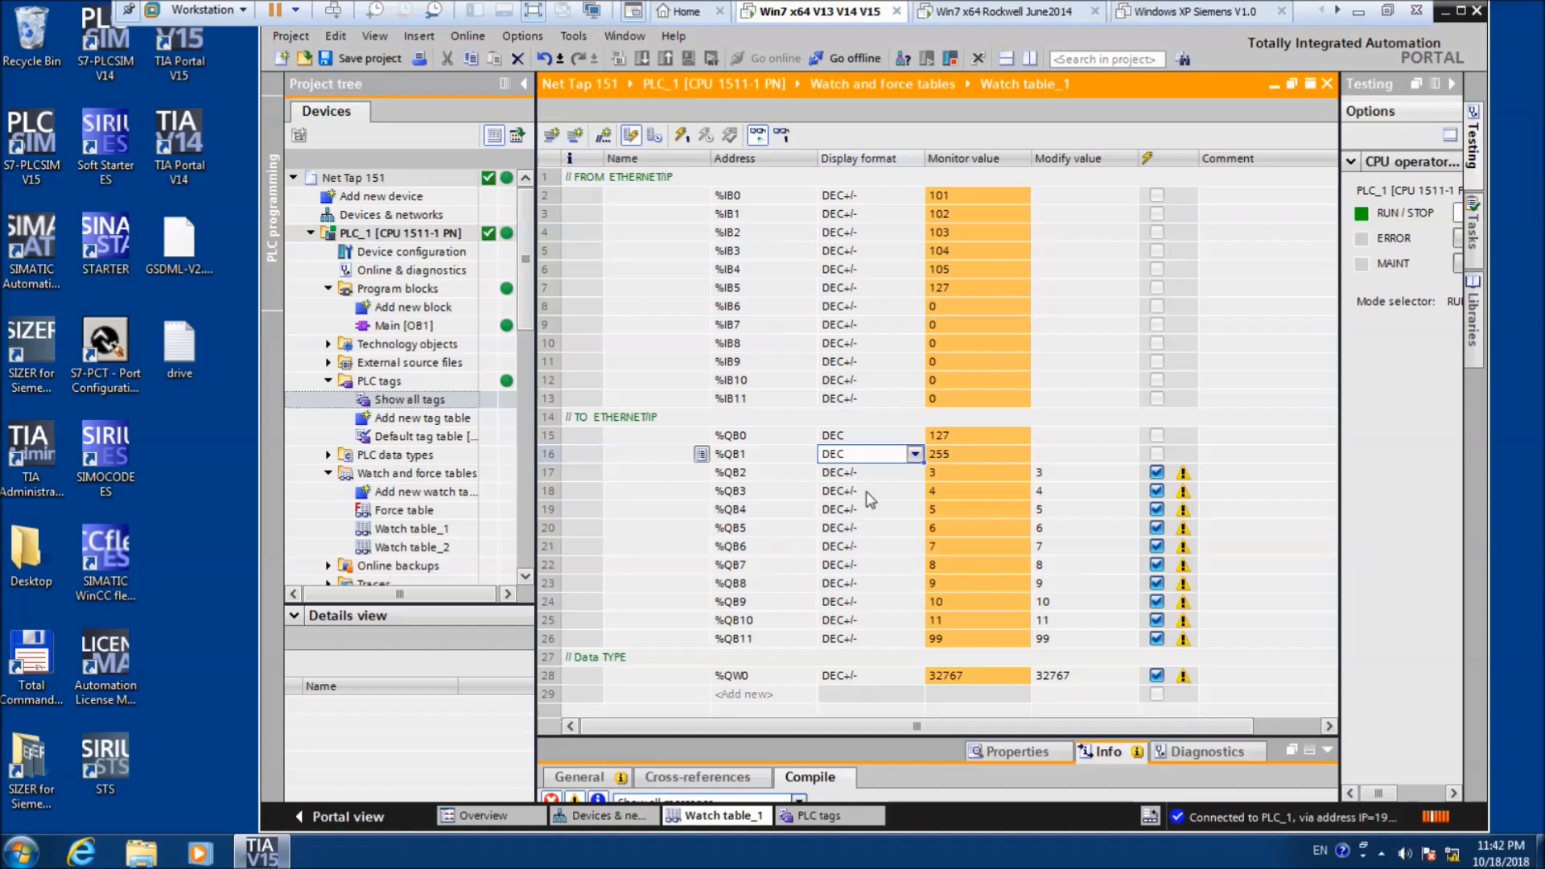
left_click(916, 456)
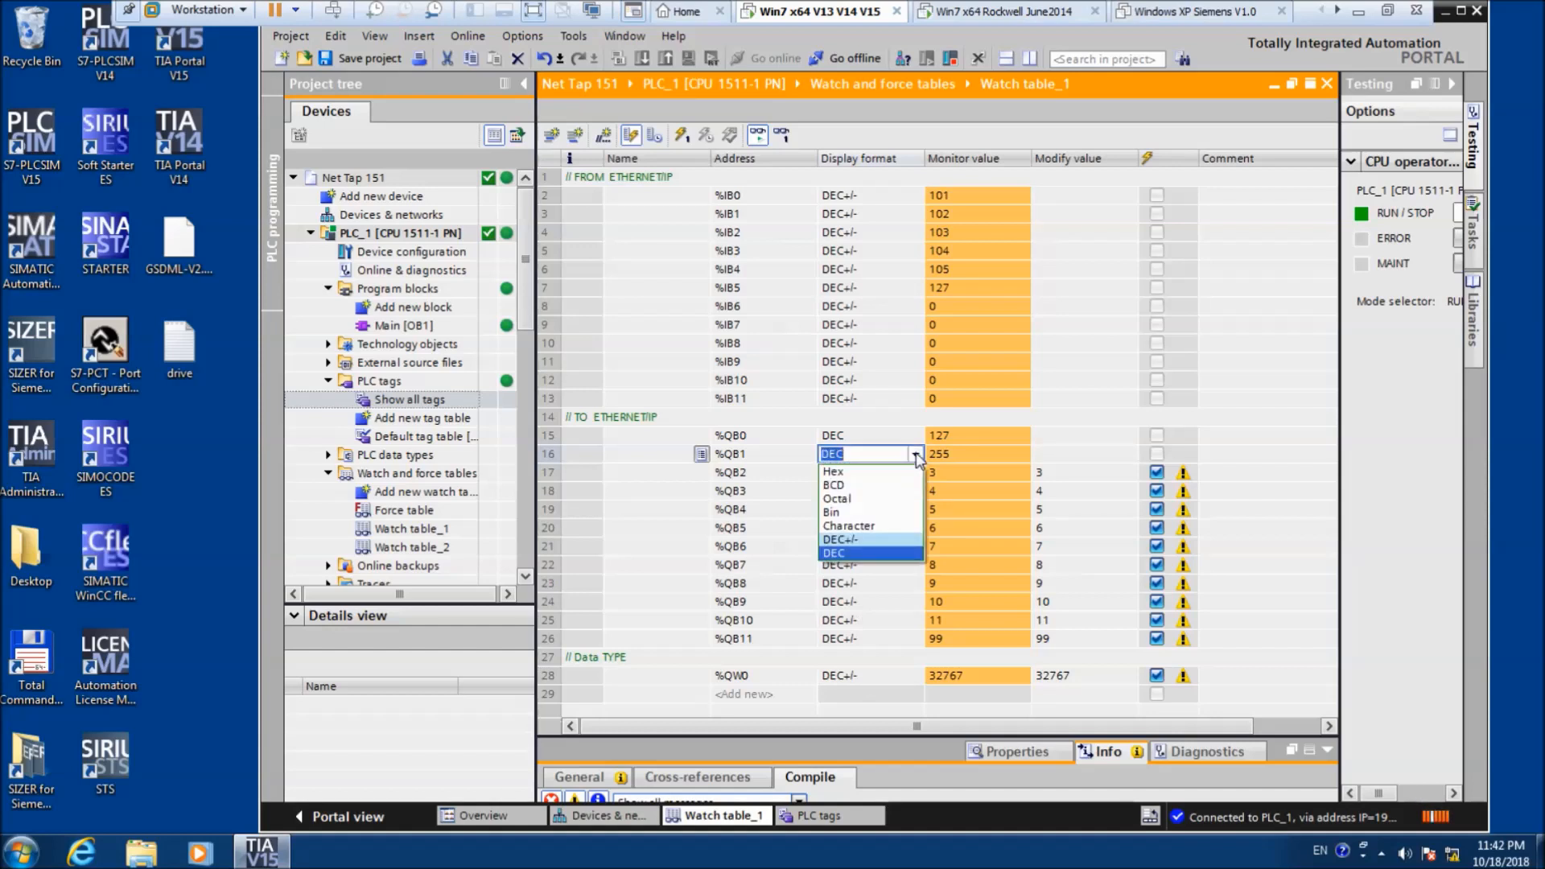
left_click(916, 456)
left_click(881, 479)
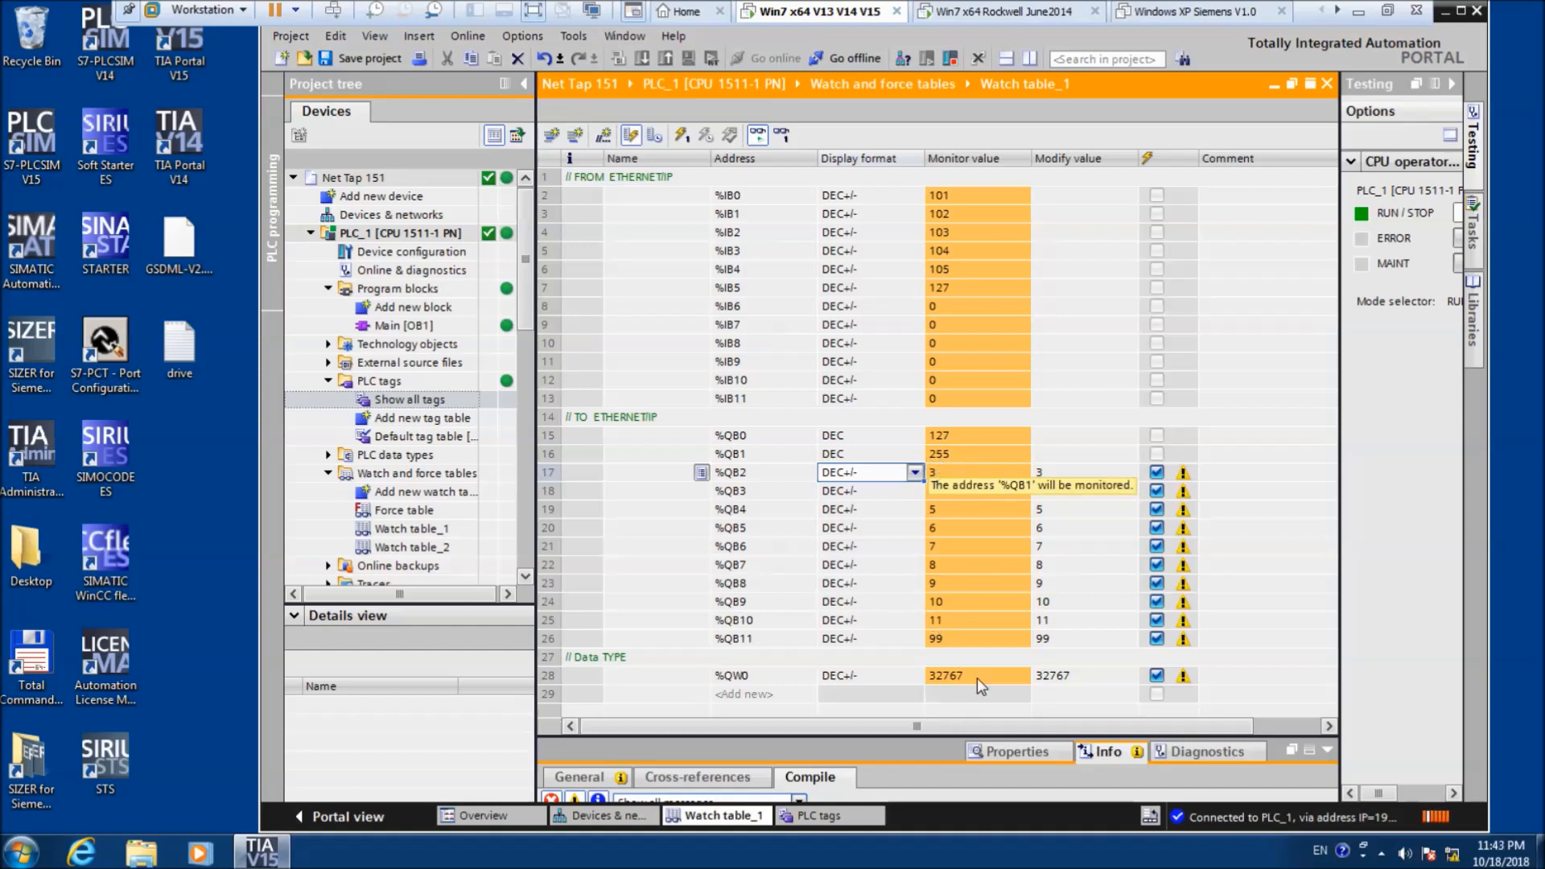
left_click(1053, 678)
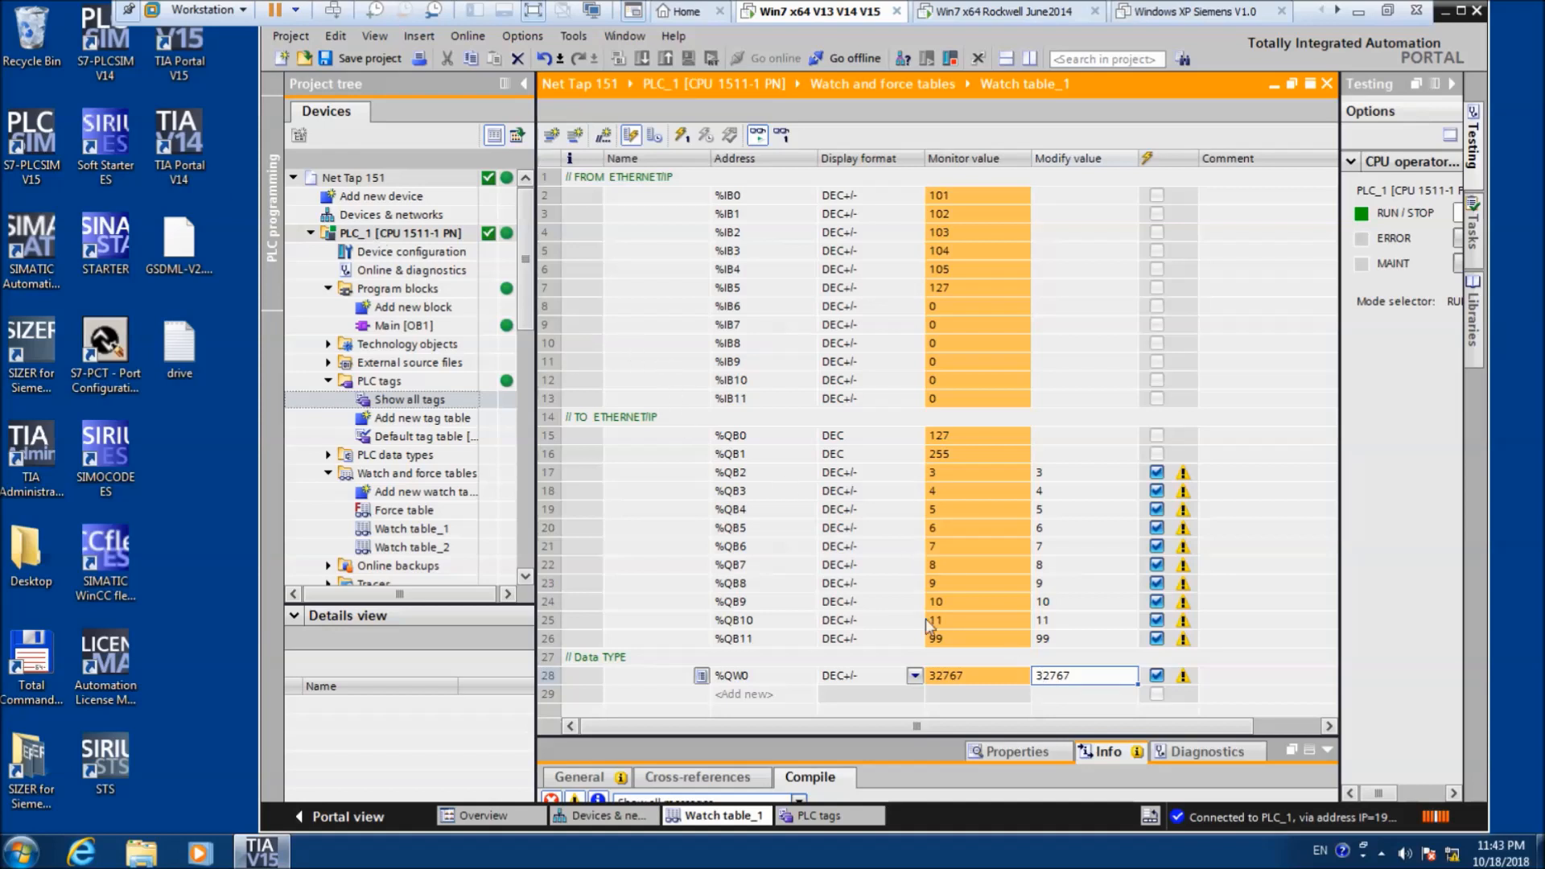
- Write 0 and 1 in turn to %QW0 from Watch table_1, and check the received nettap:I.Data bytes in the Rockwell virtual machine
type("0")
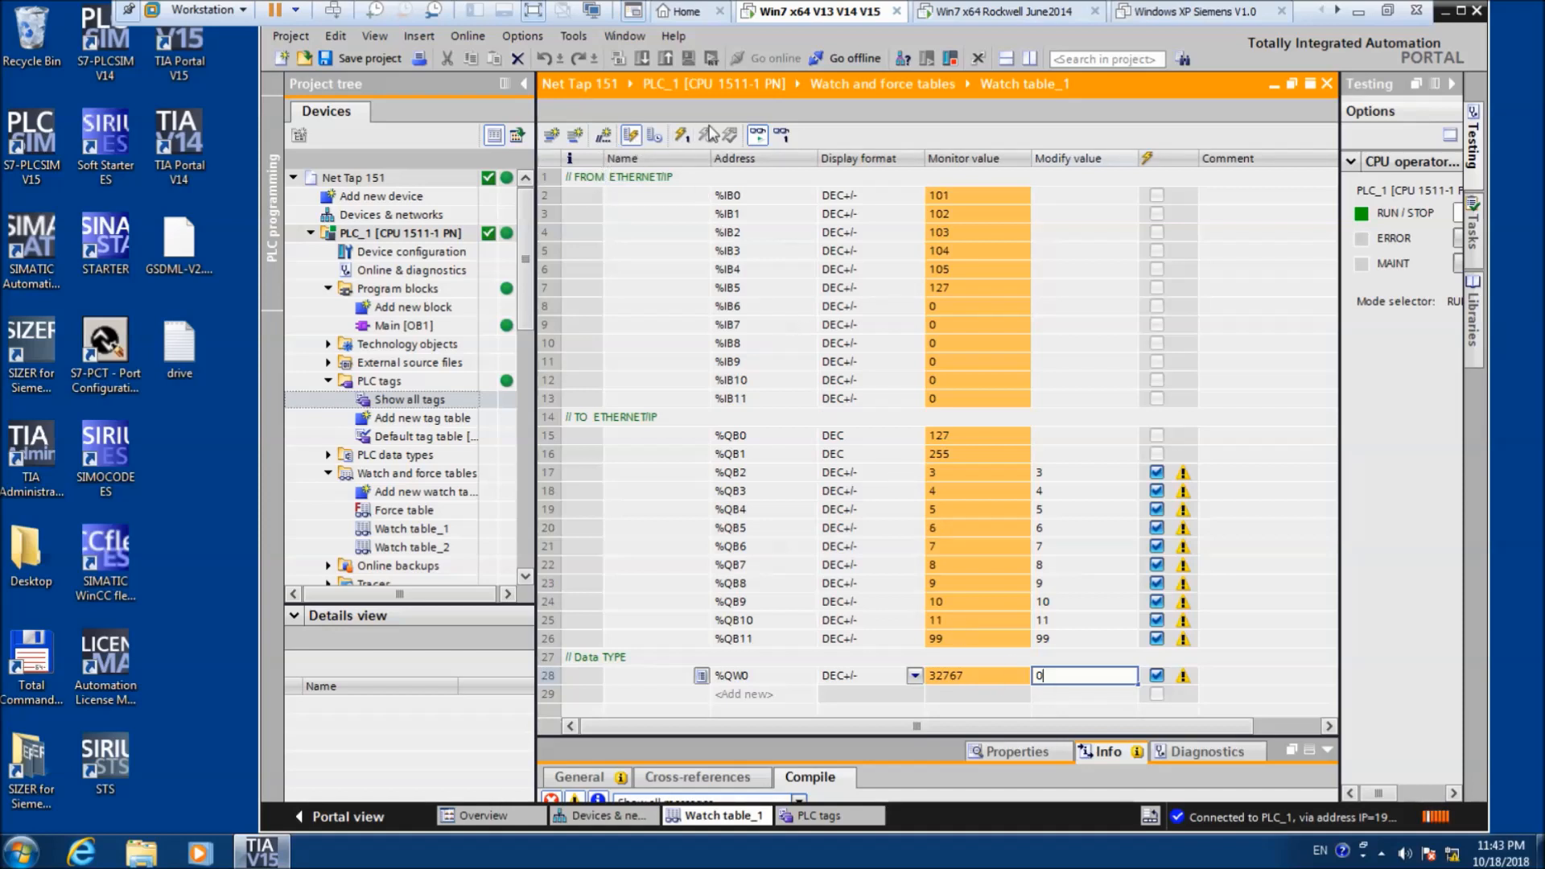
left_click(682, 134)
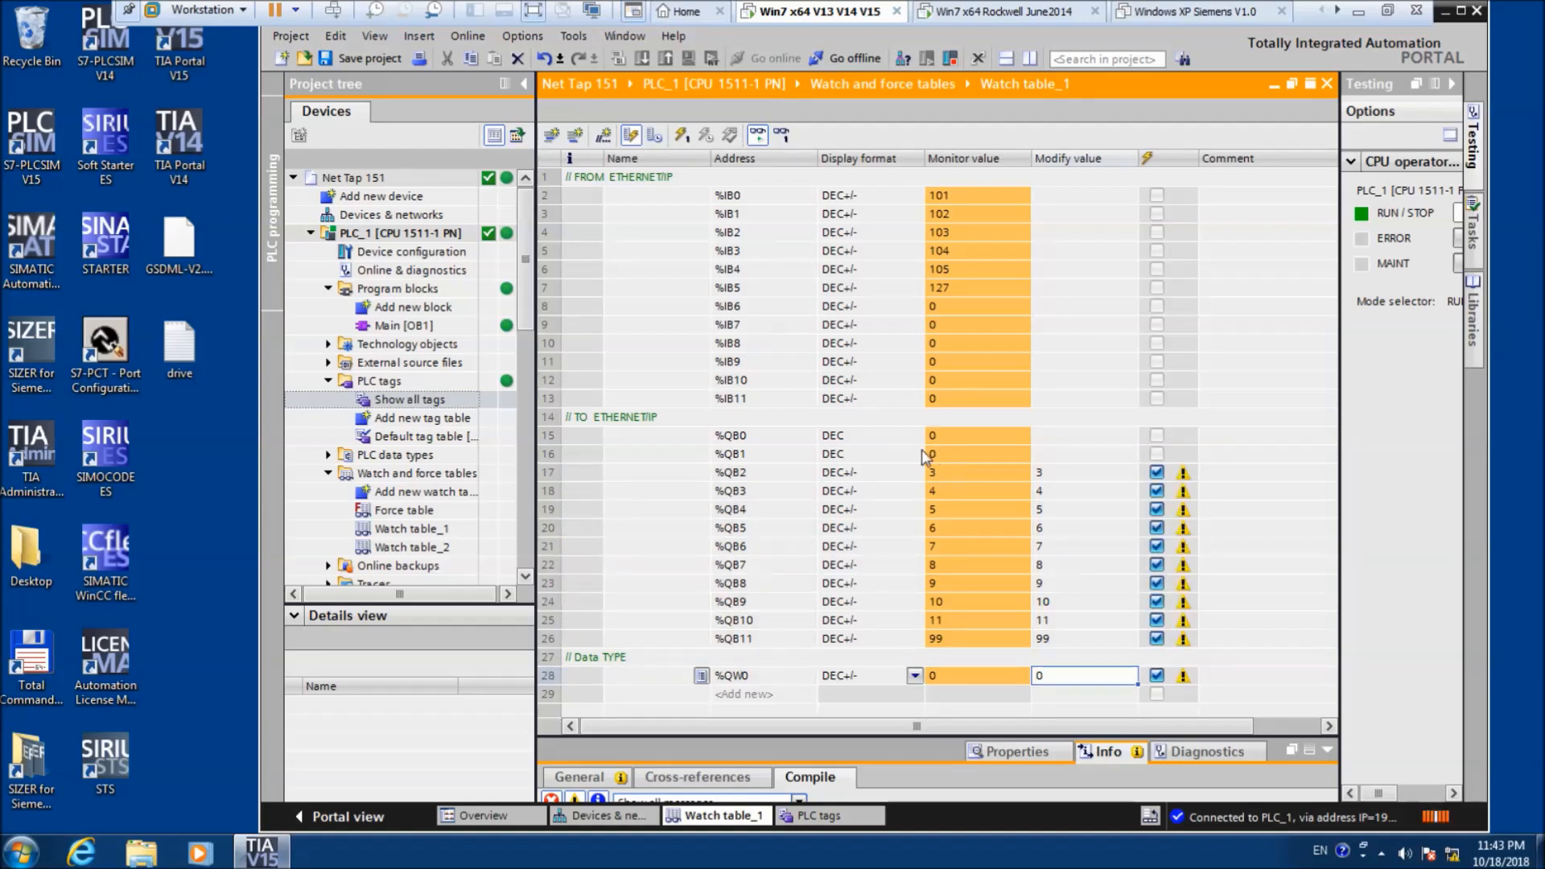
left_click(1047, 677)
type("1")
key("Return")
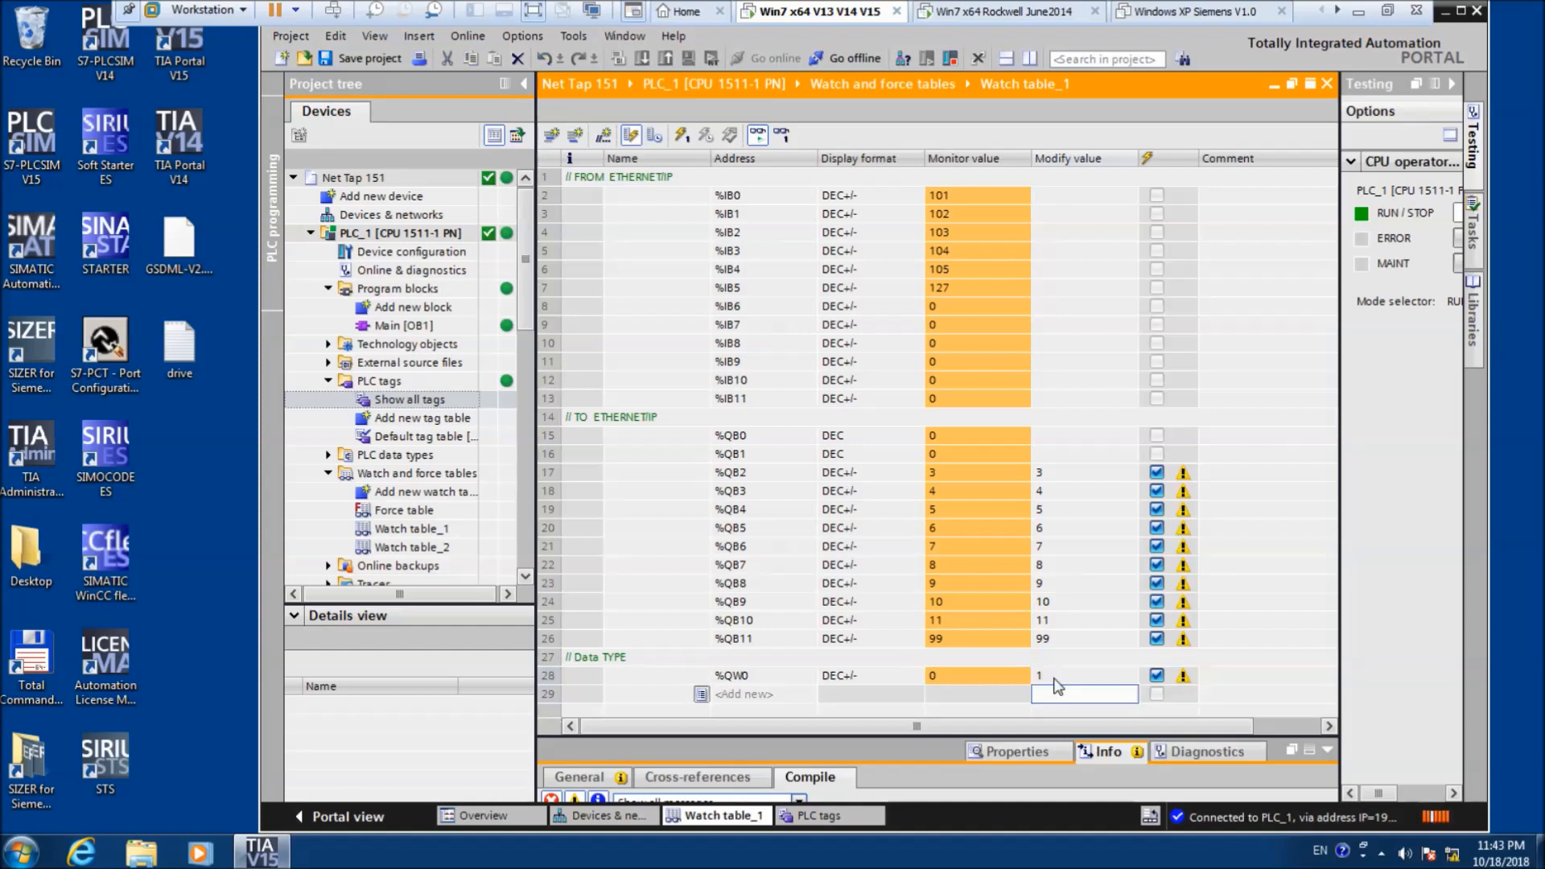
left_click(682, 134)
left_click(1002, 13)
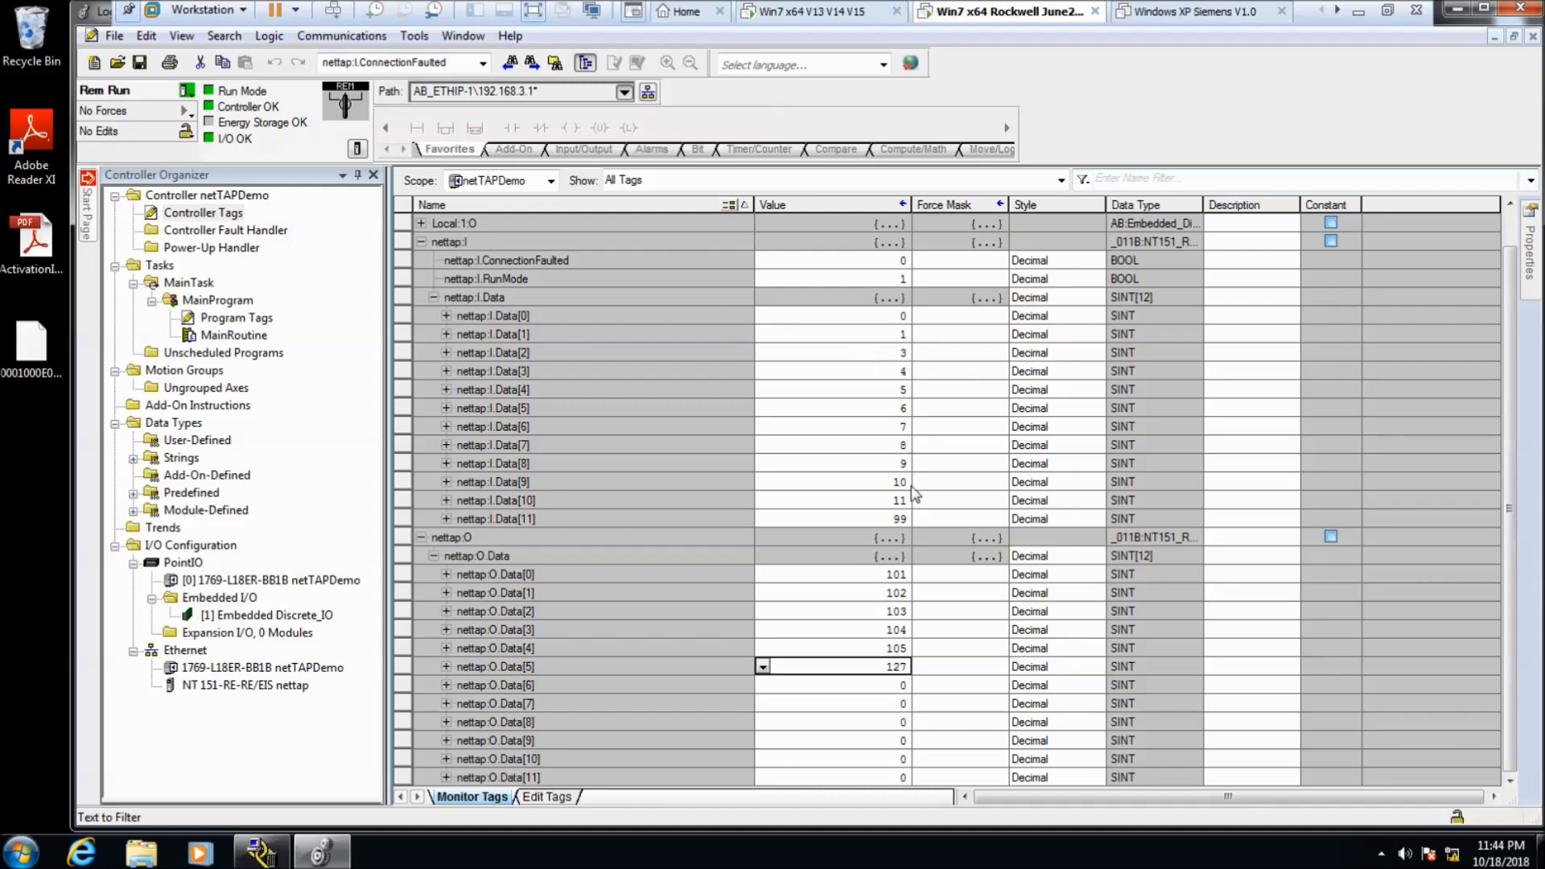
left_click(809, 13)
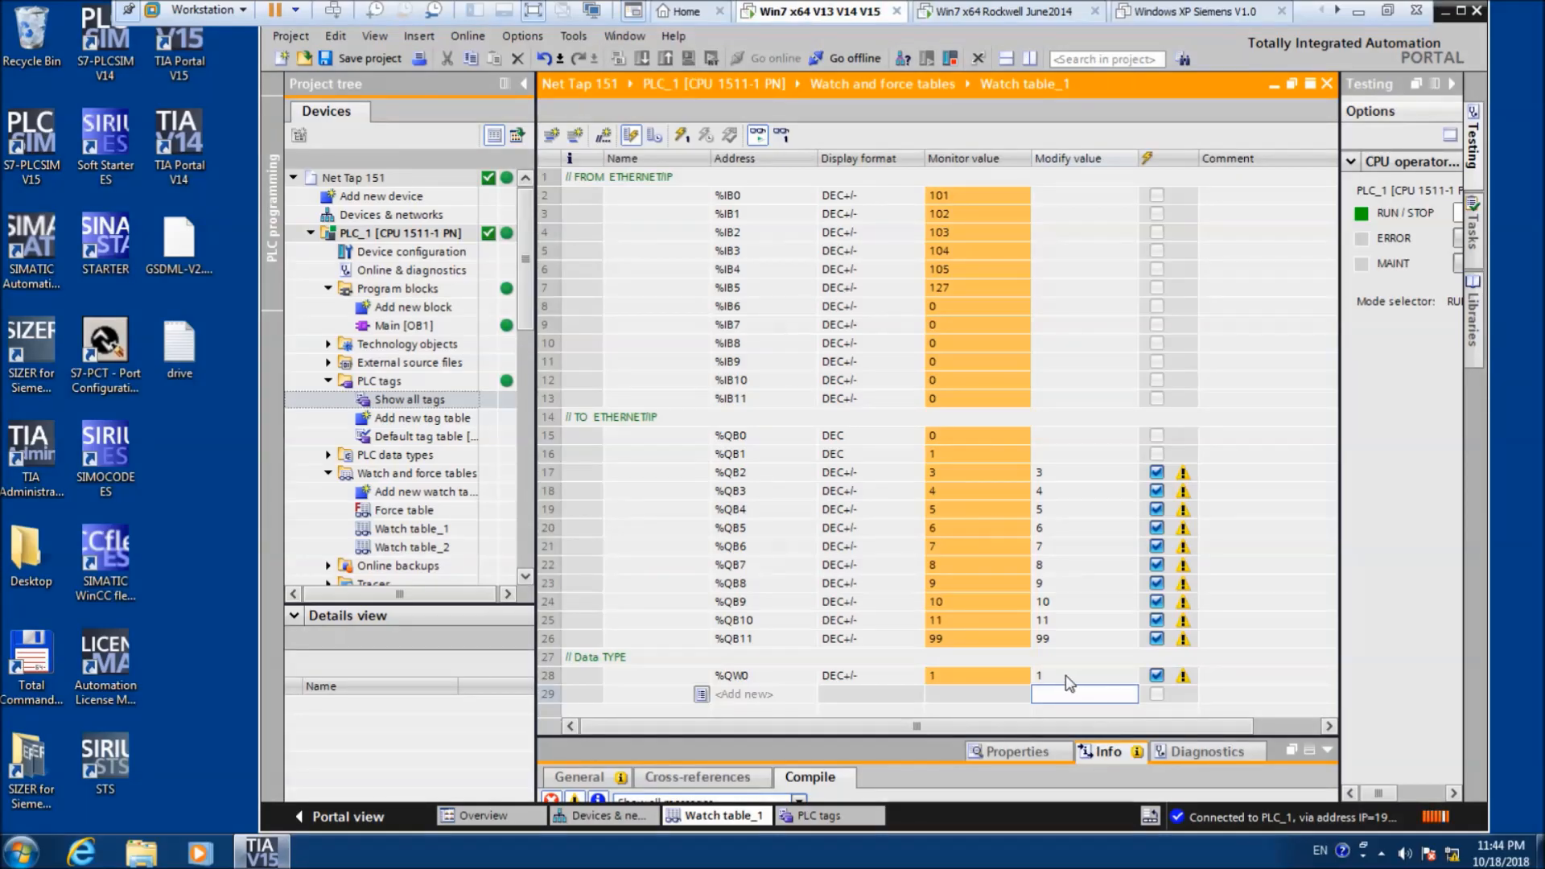
- Set the modify value of %QW0 to 32676 and write it to the PLC
left_click(1038, 678)
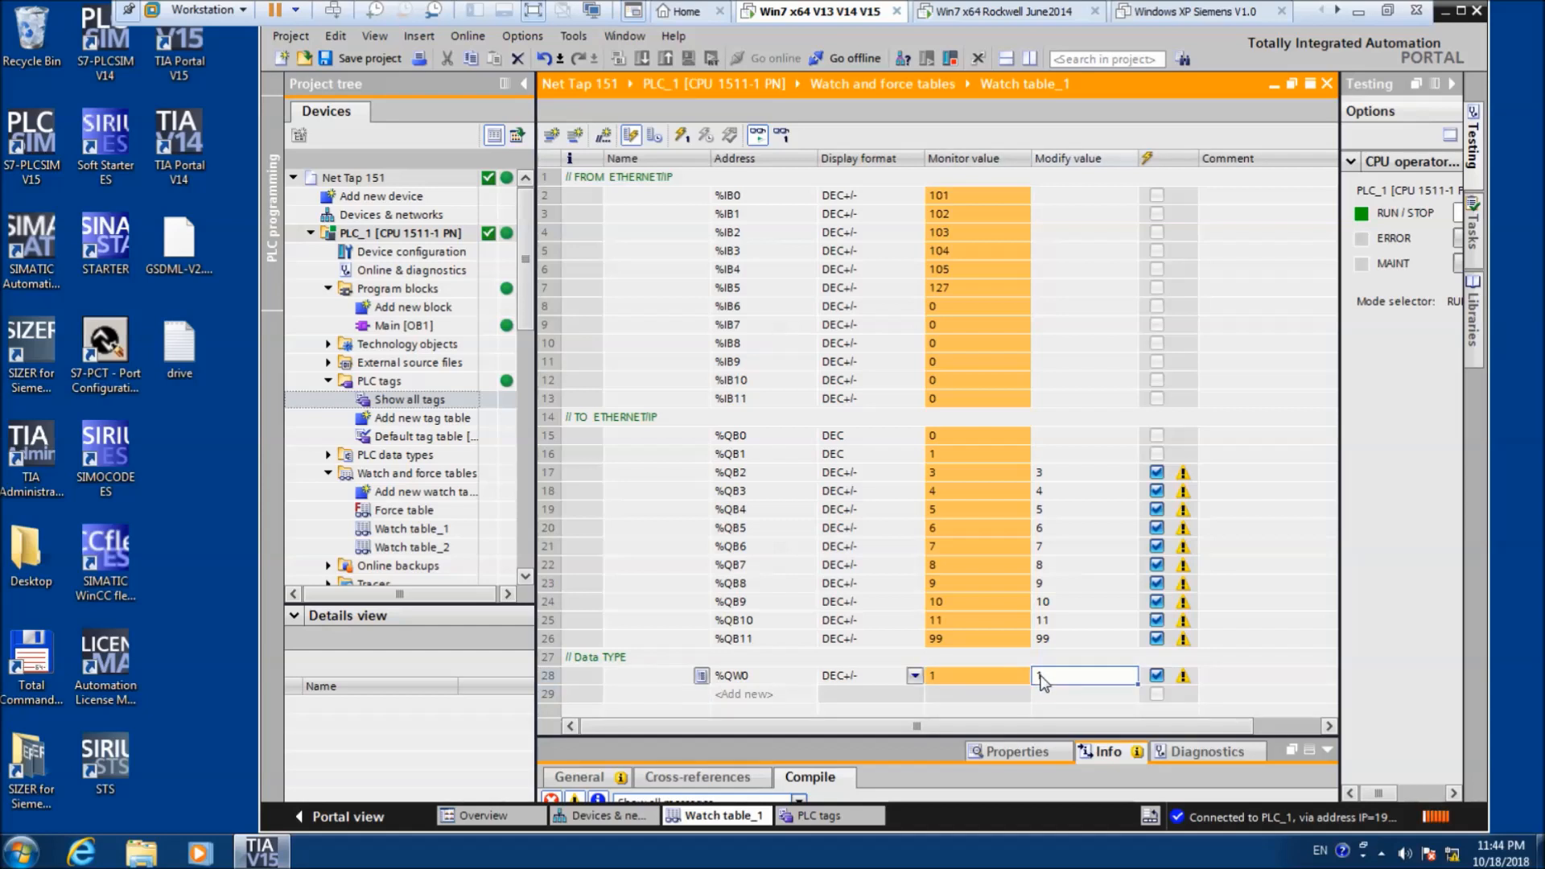
type("32676")
key("Return")
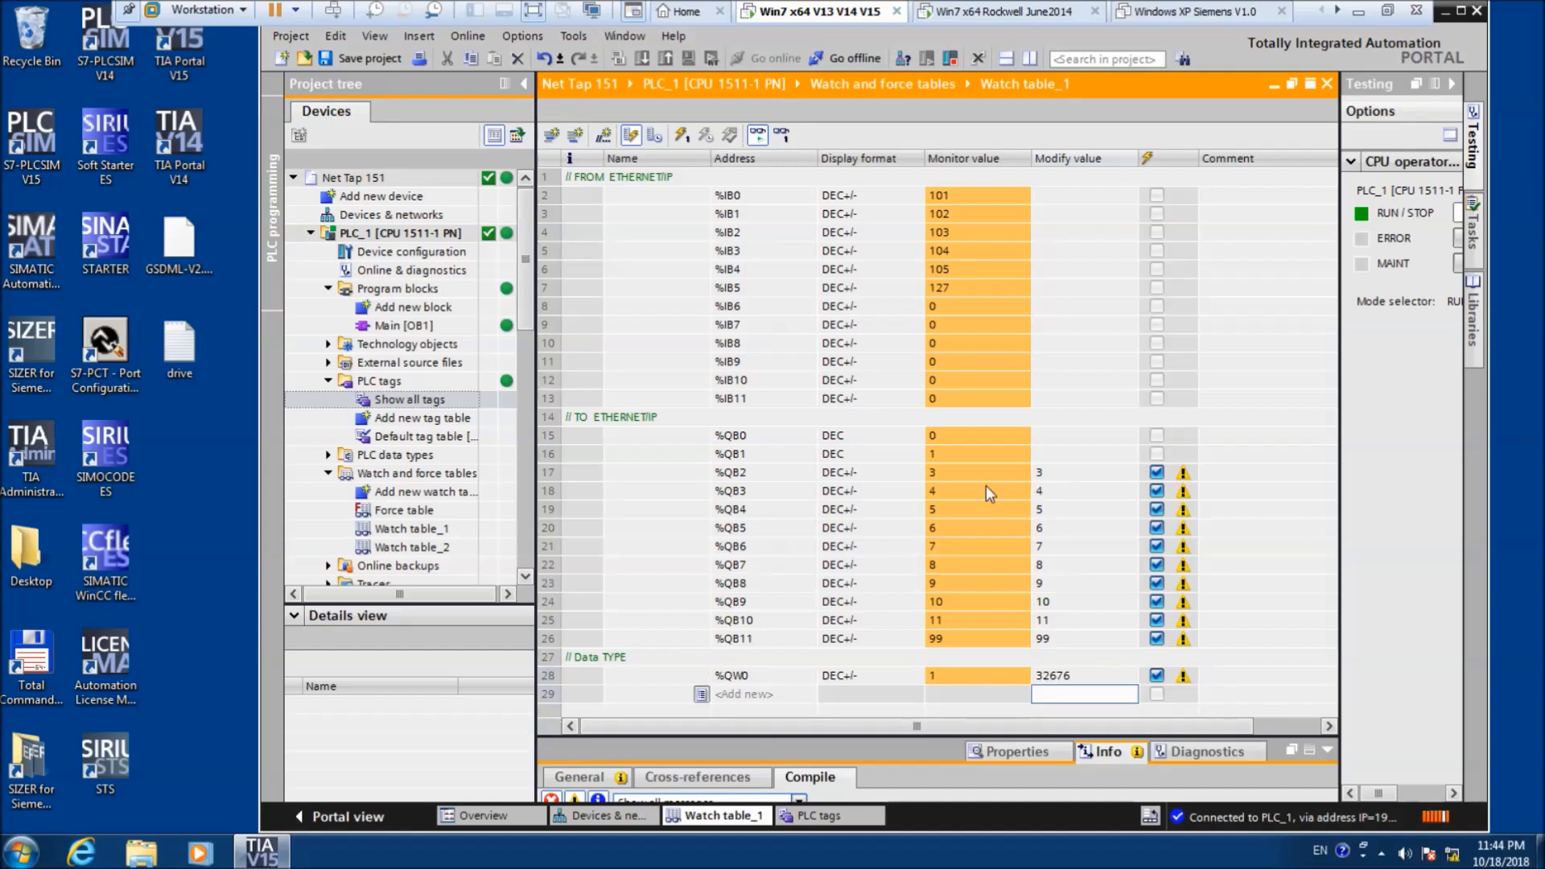
left_click(681, 134)
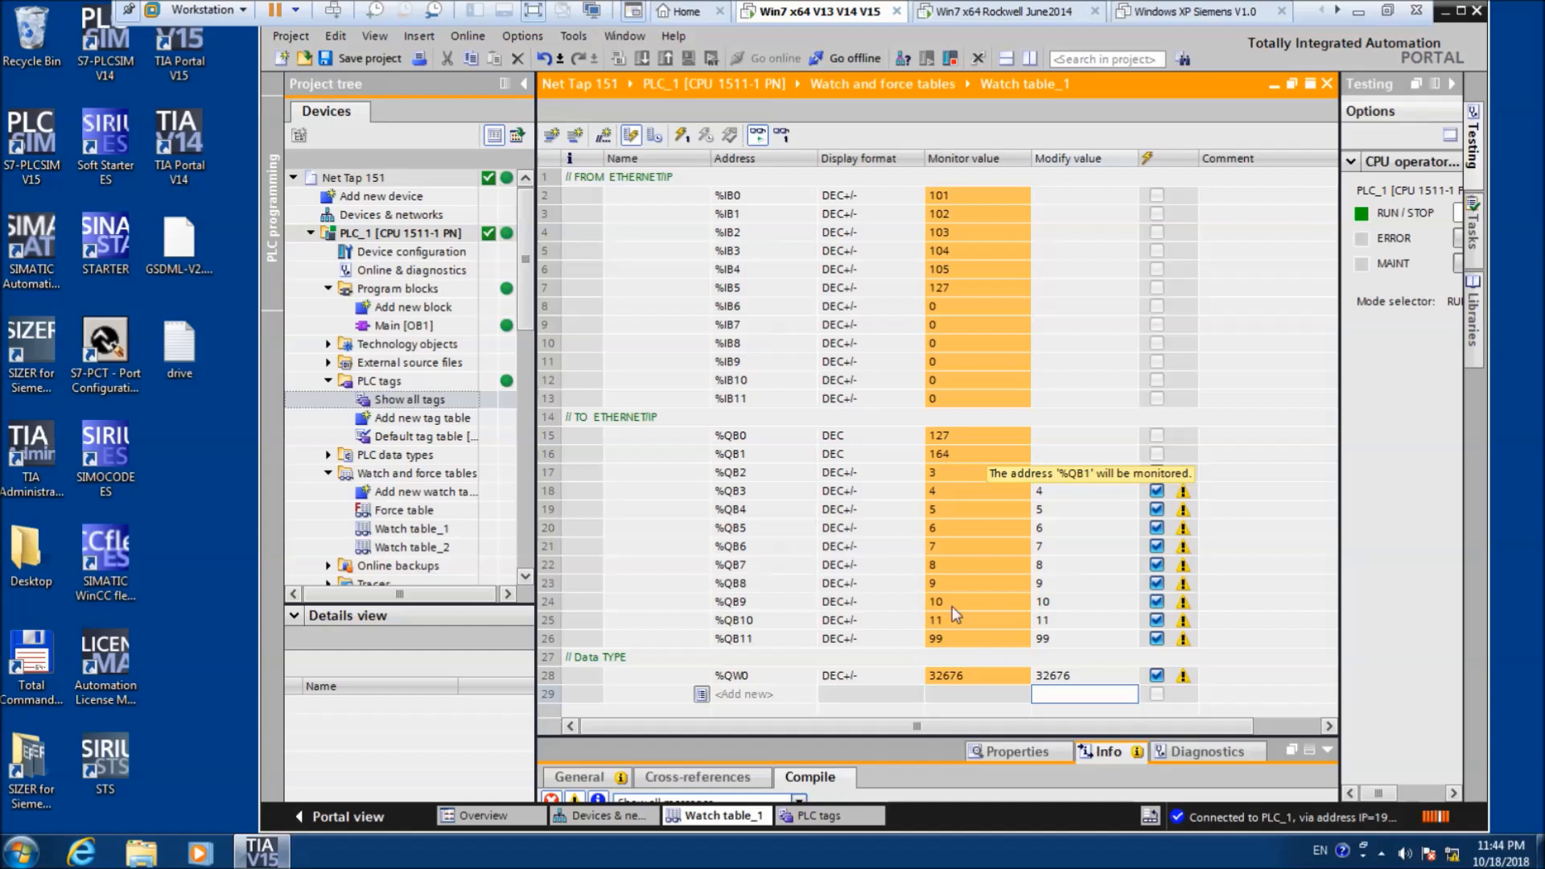
- Set the modify value of %QW0 to -32676 and write it to the PLC
left_click(1069, 676)
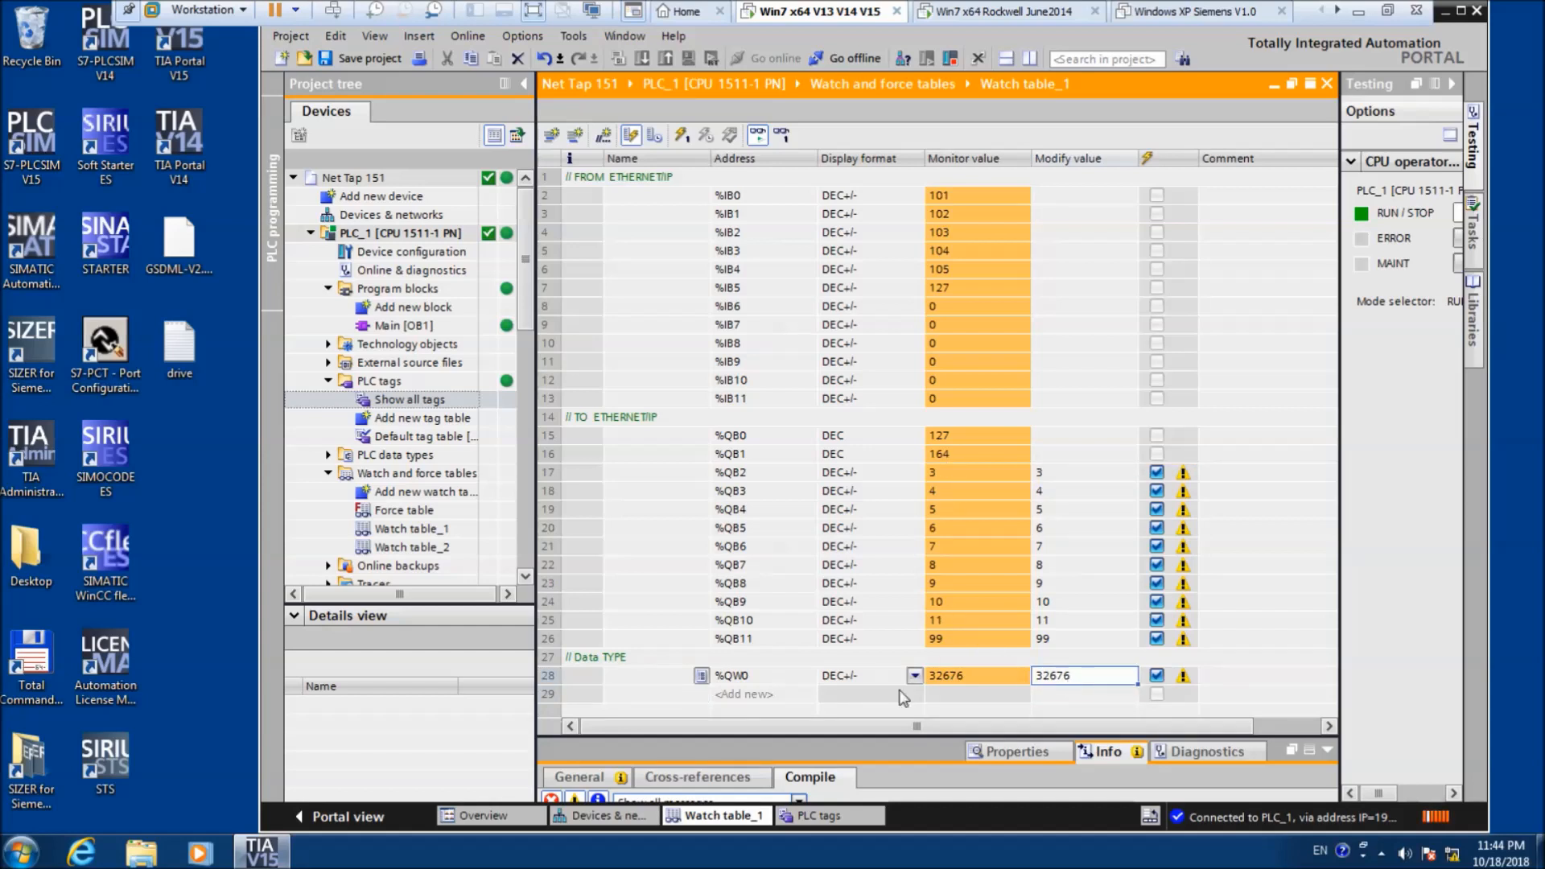
key("BackSpace")
key("BackSpace")
key("BackSpace")
key("BackSpace")
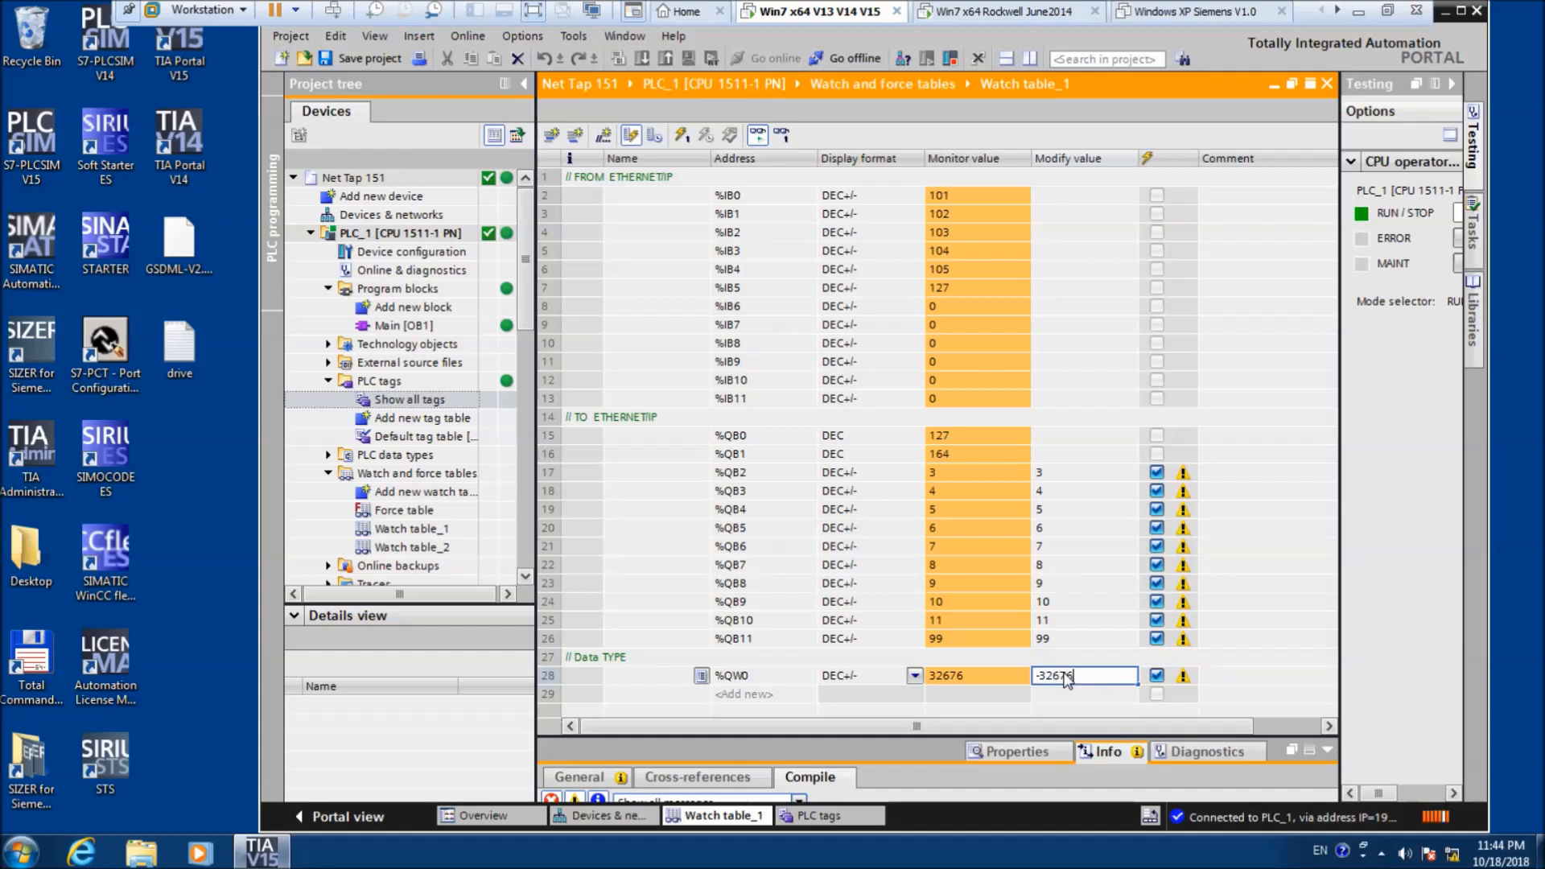
key("Return")
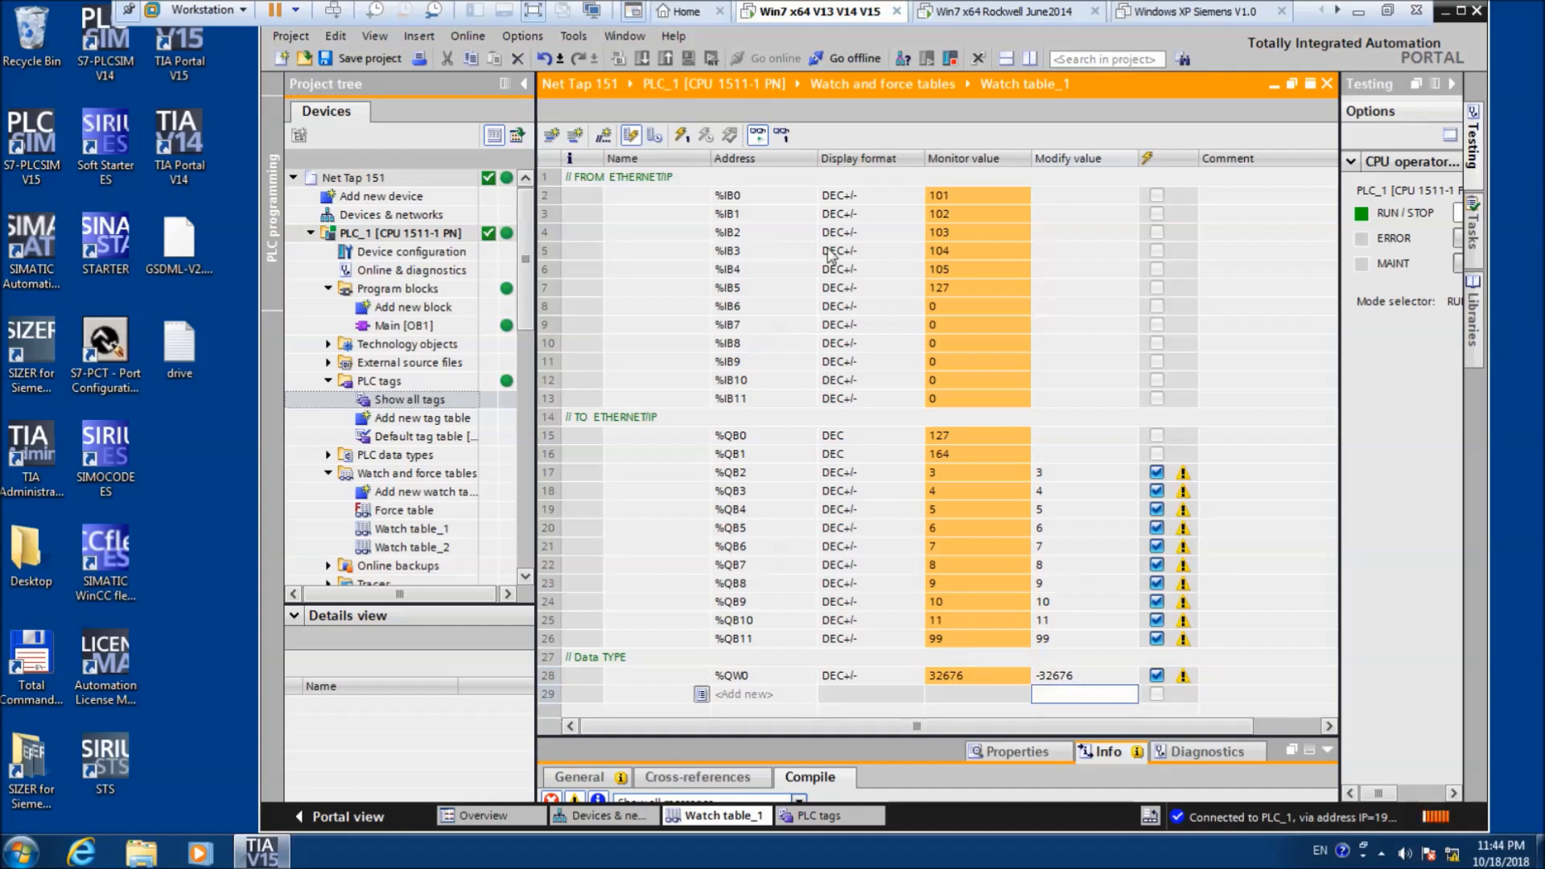
left_click(682, 135)
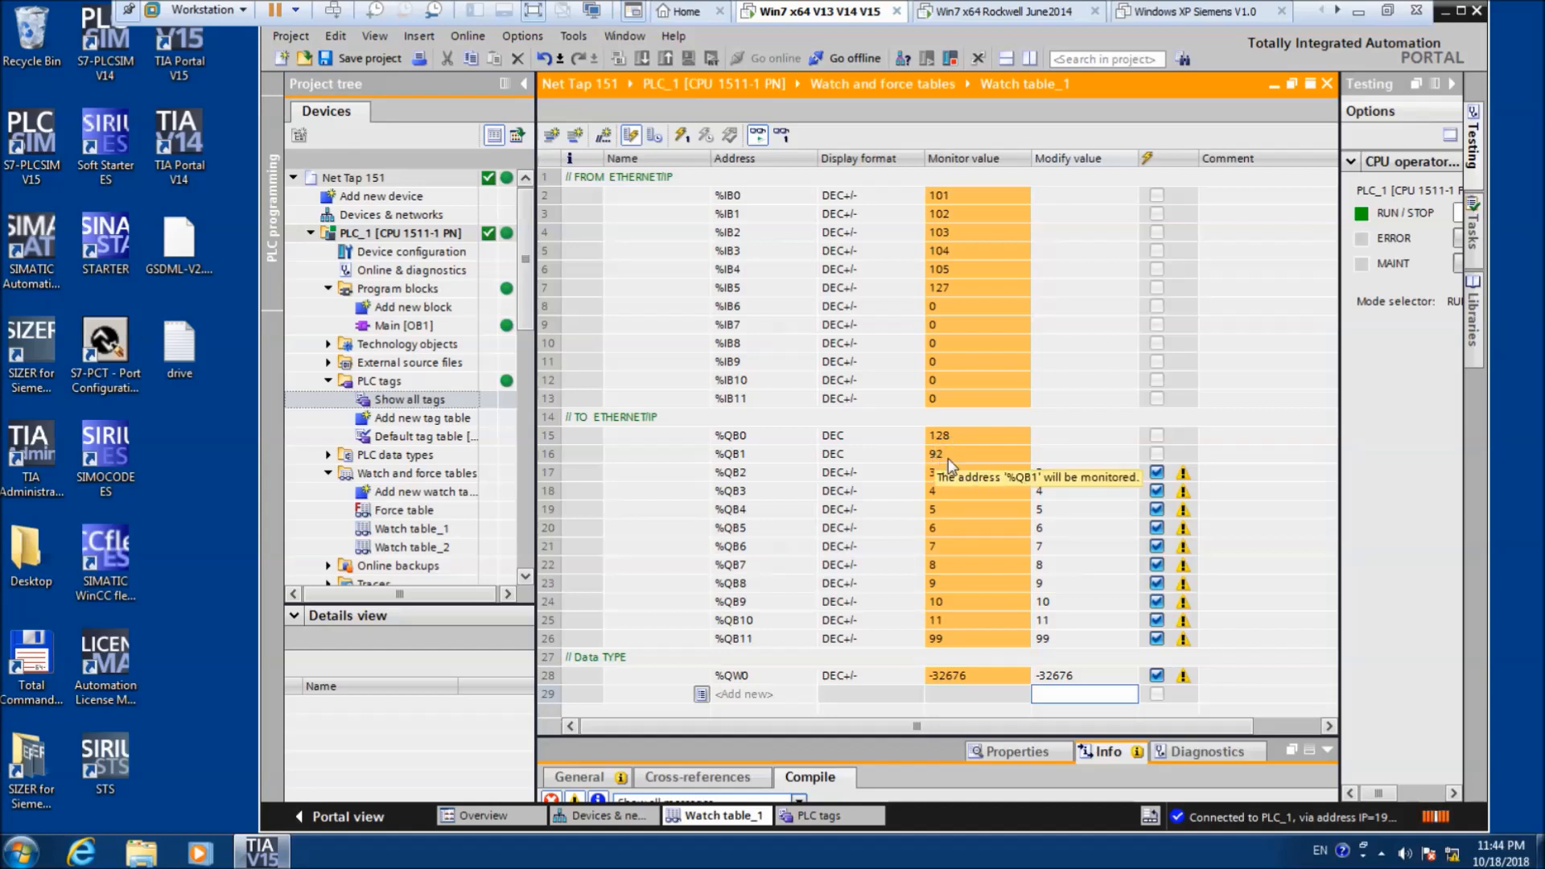
- View %QB0 in the DEC+/- and Bin display formats, and return it to DEC
left_click(830, 438)
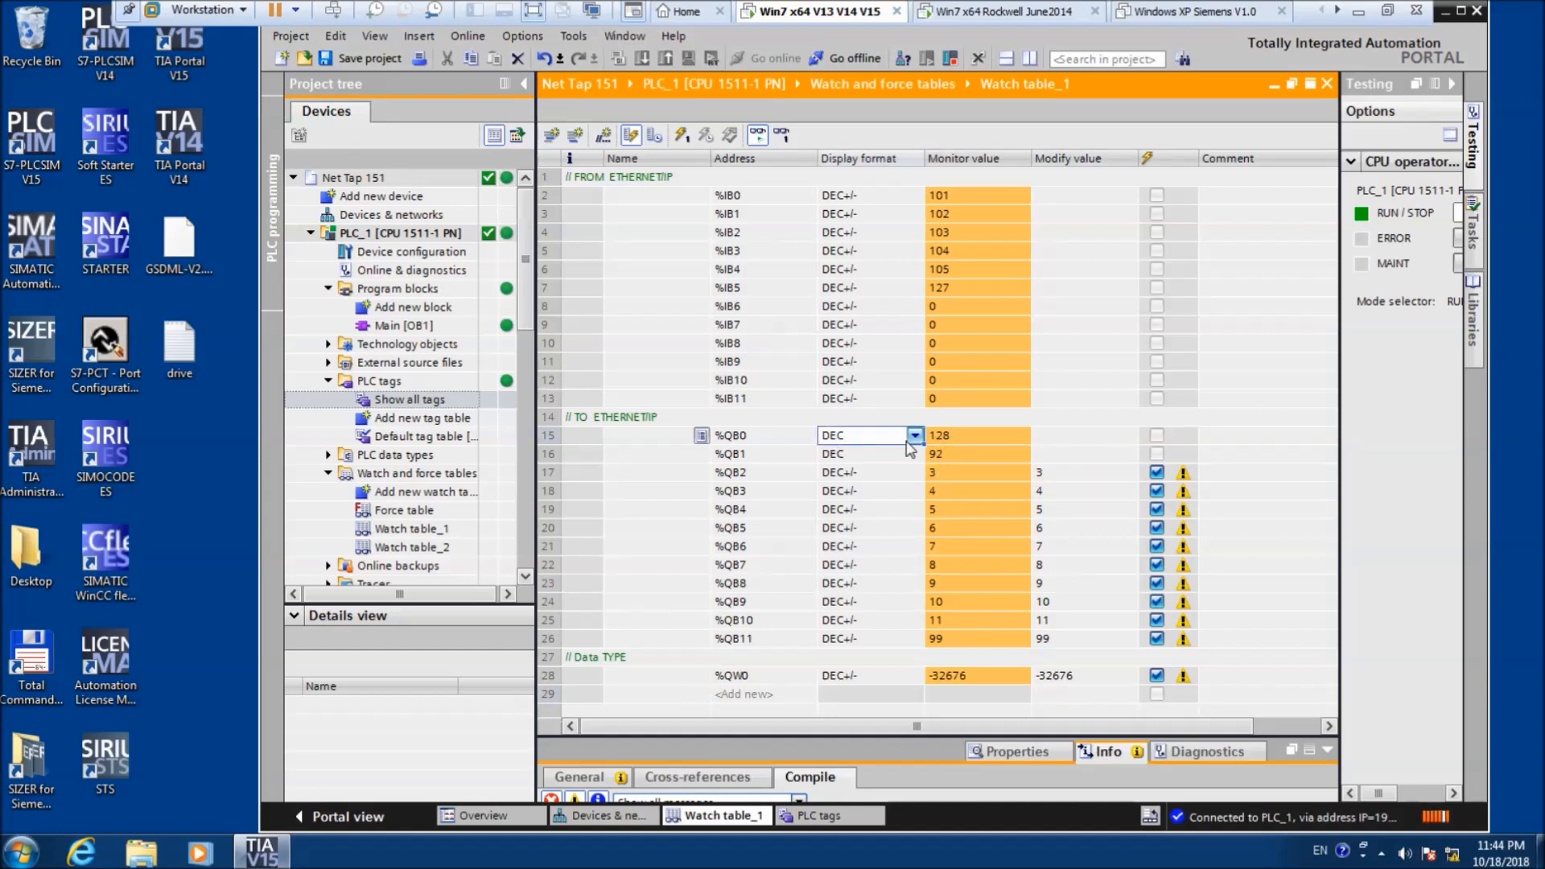
left_click(914, 436)
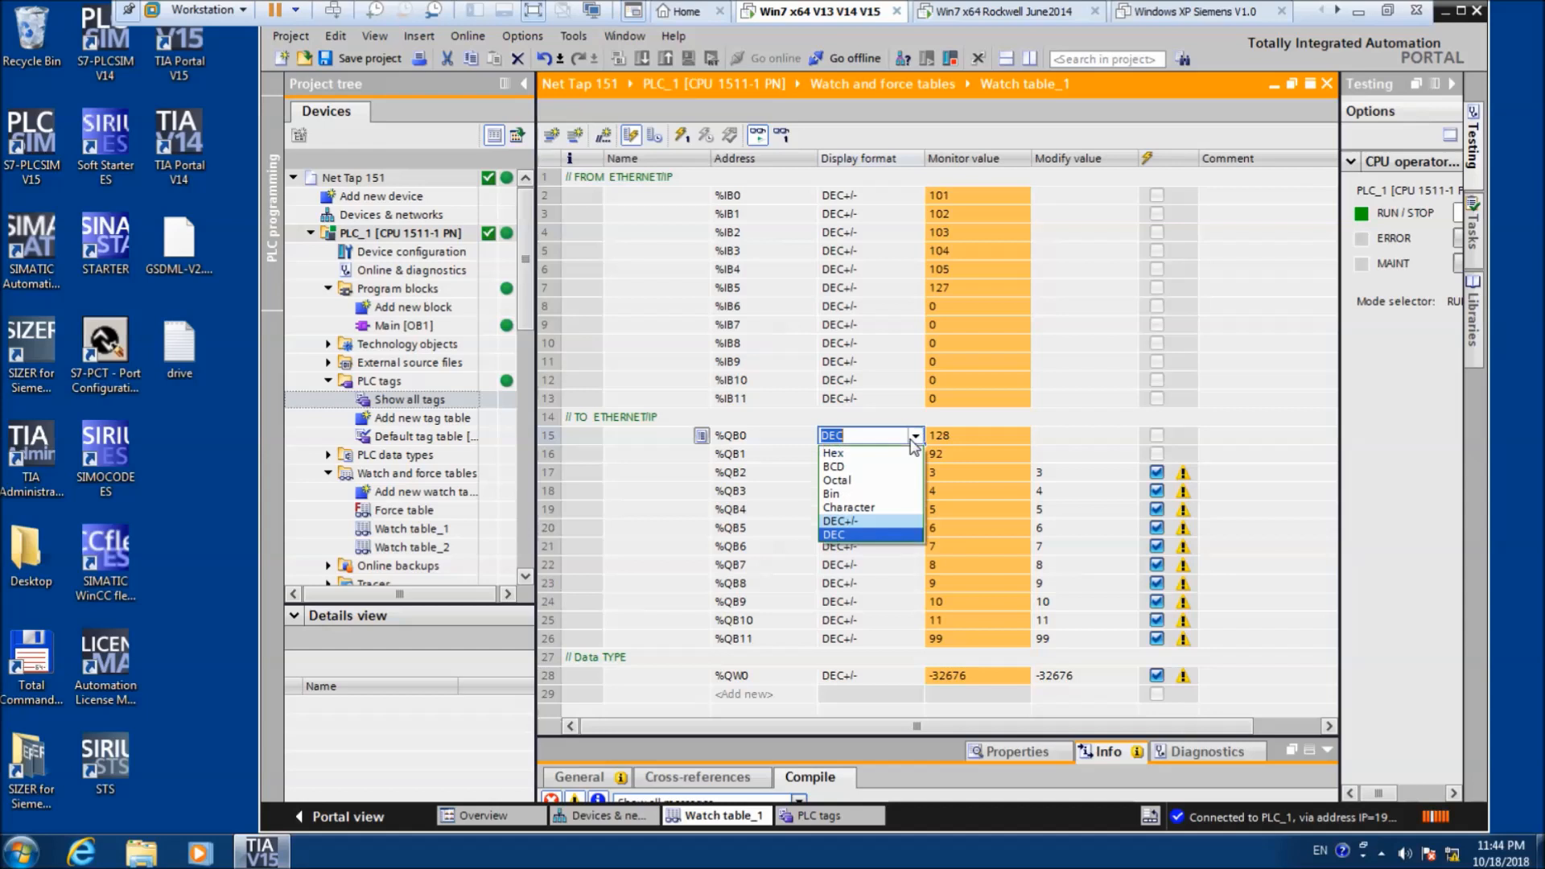
left_click(876, 524)
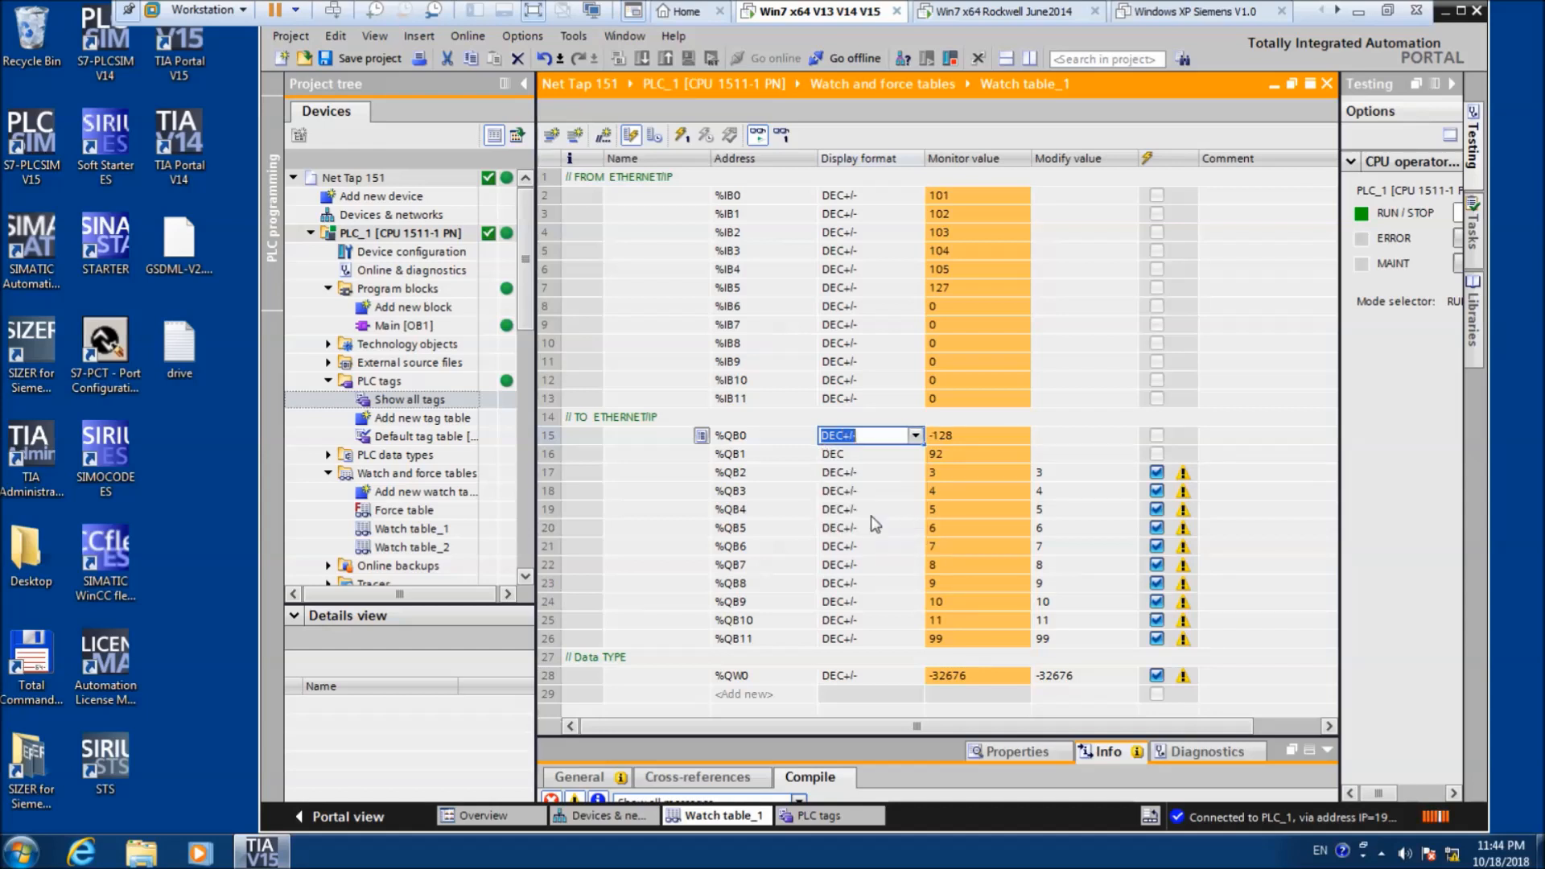
left_click(915, 435)
left_click(912, 481)
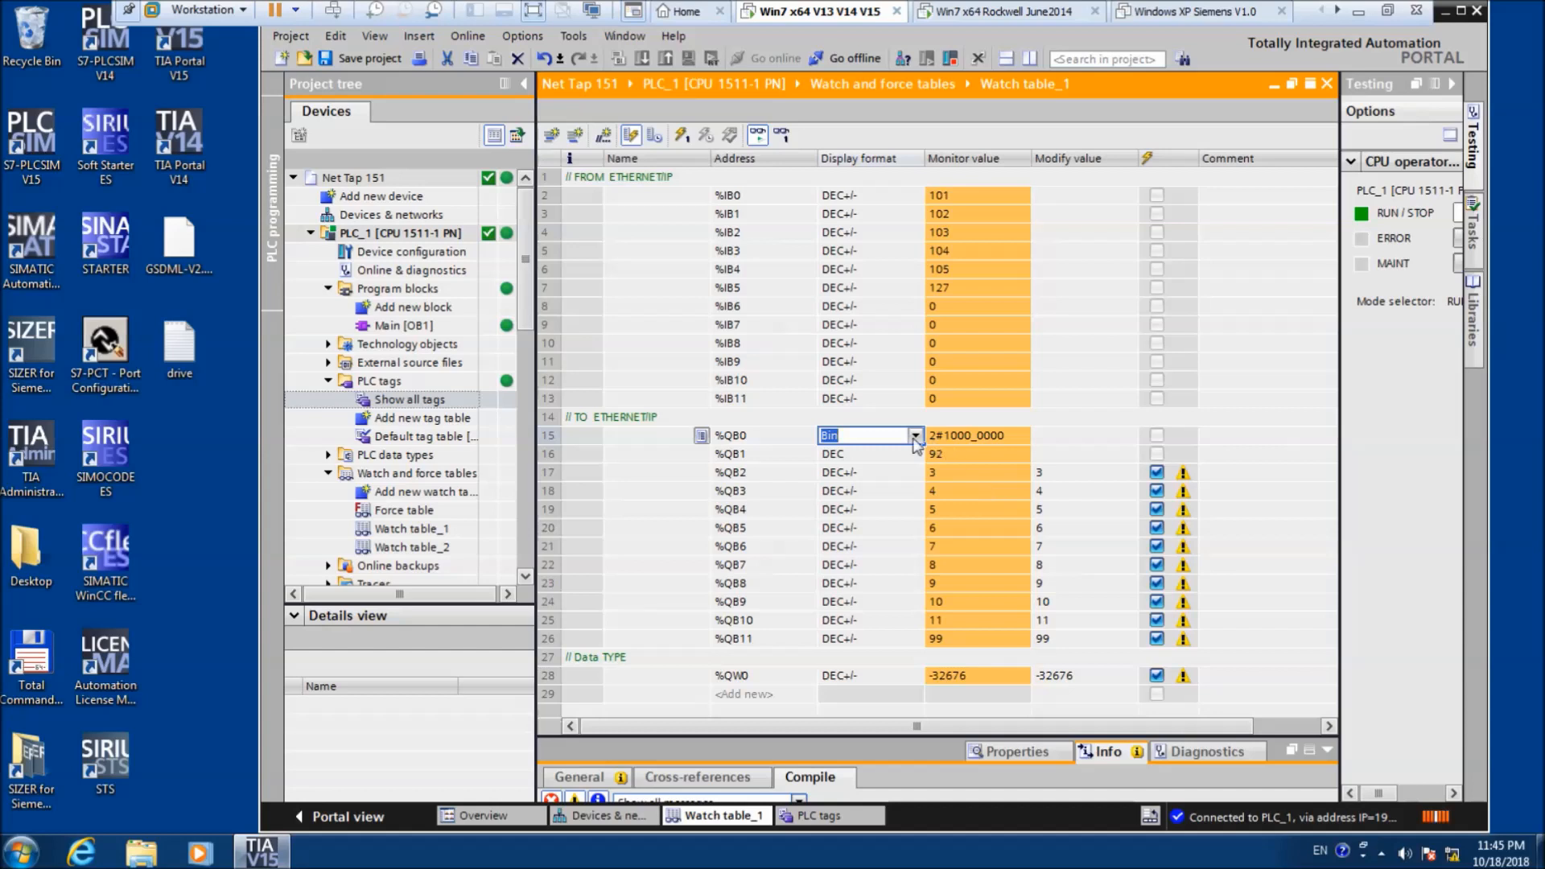
left_click(918, 437)
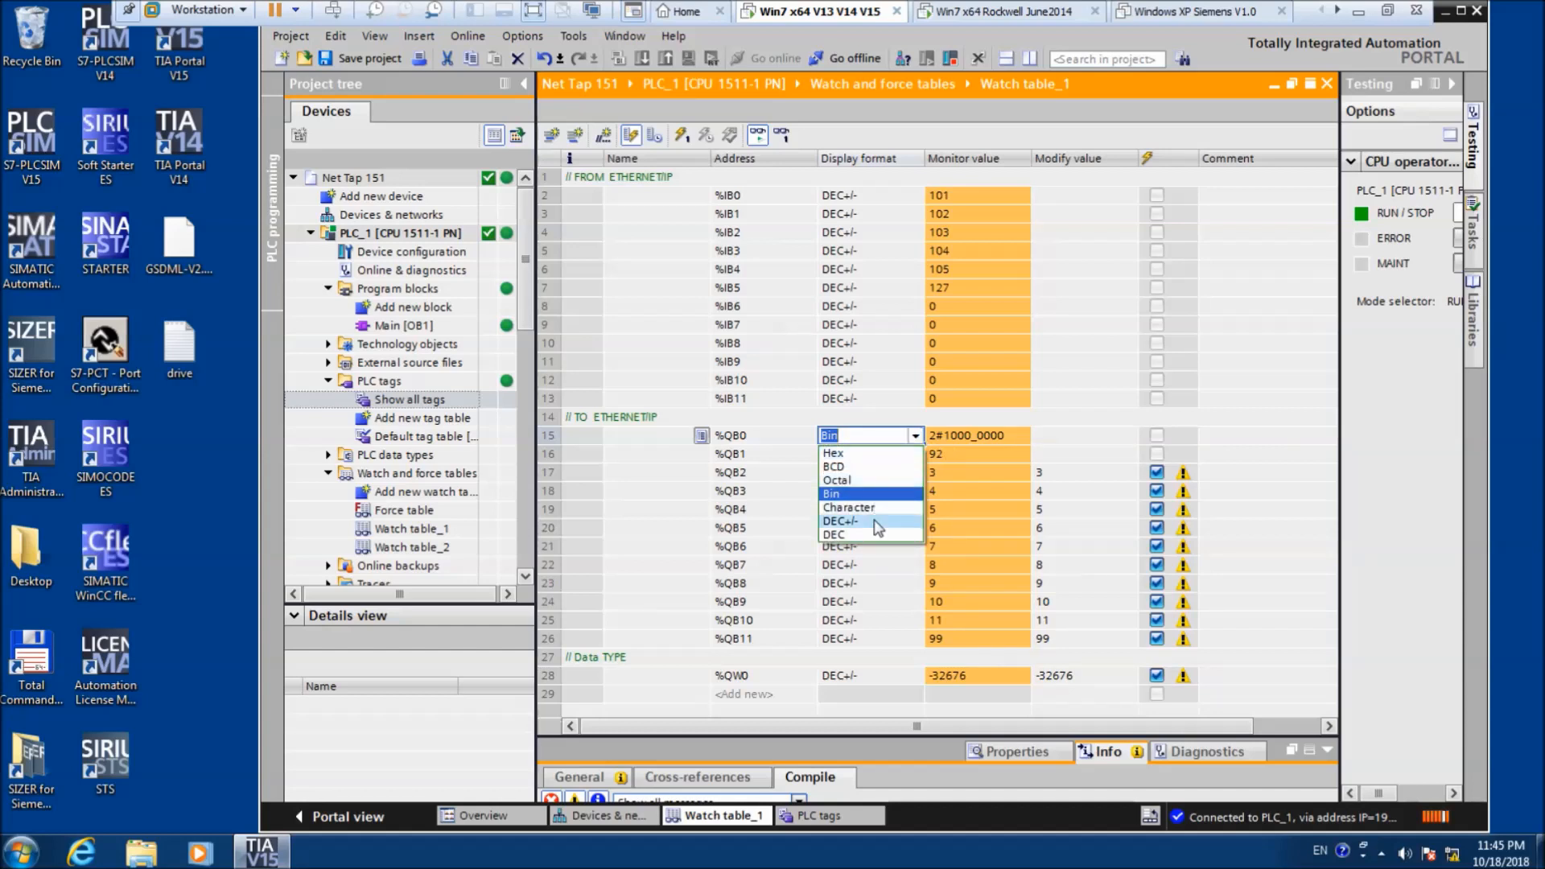
left_click(877, 532)
left_click(916, 435)
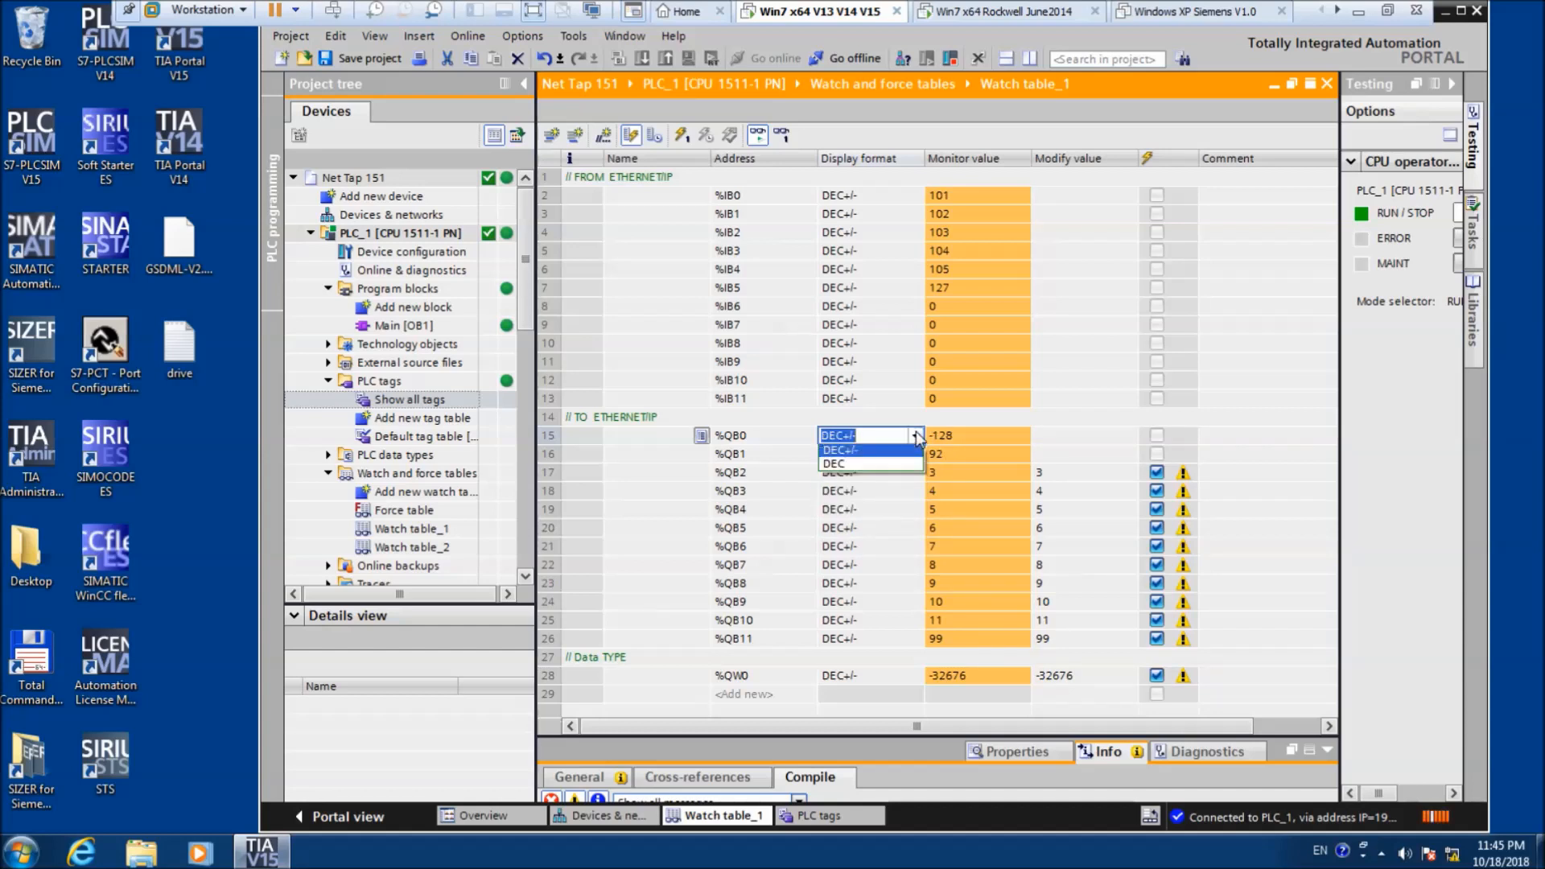
left_click(879, 535)
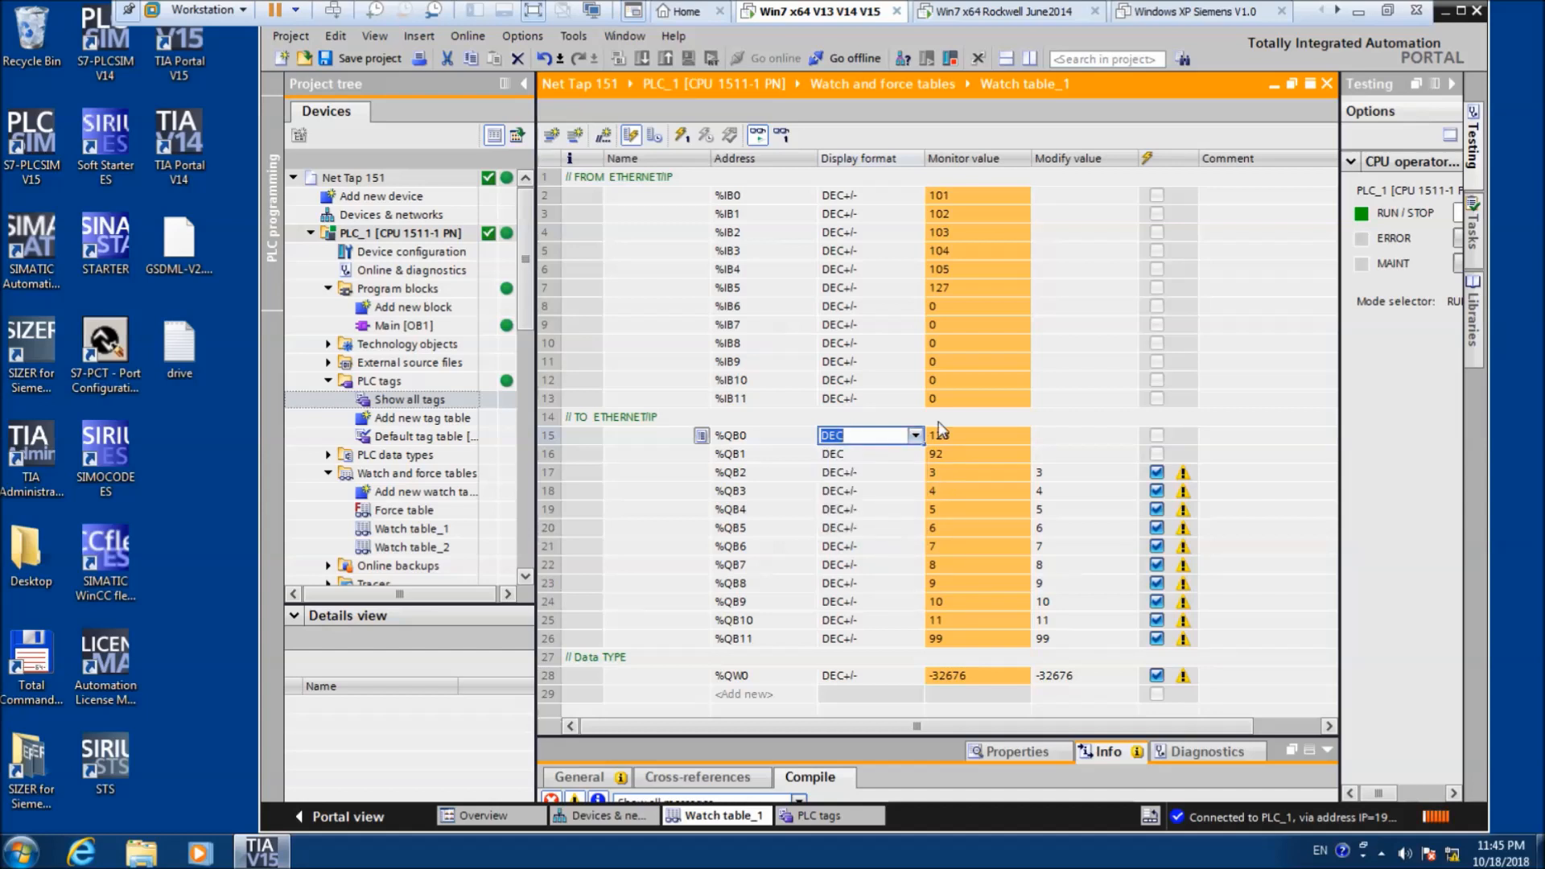
- Compare the monitored %QB0 and %QB1 values with nettap:I.Data[0] and nettap:I.Data[1] in the Rockwell virtual machine
left_click(1012, 452)
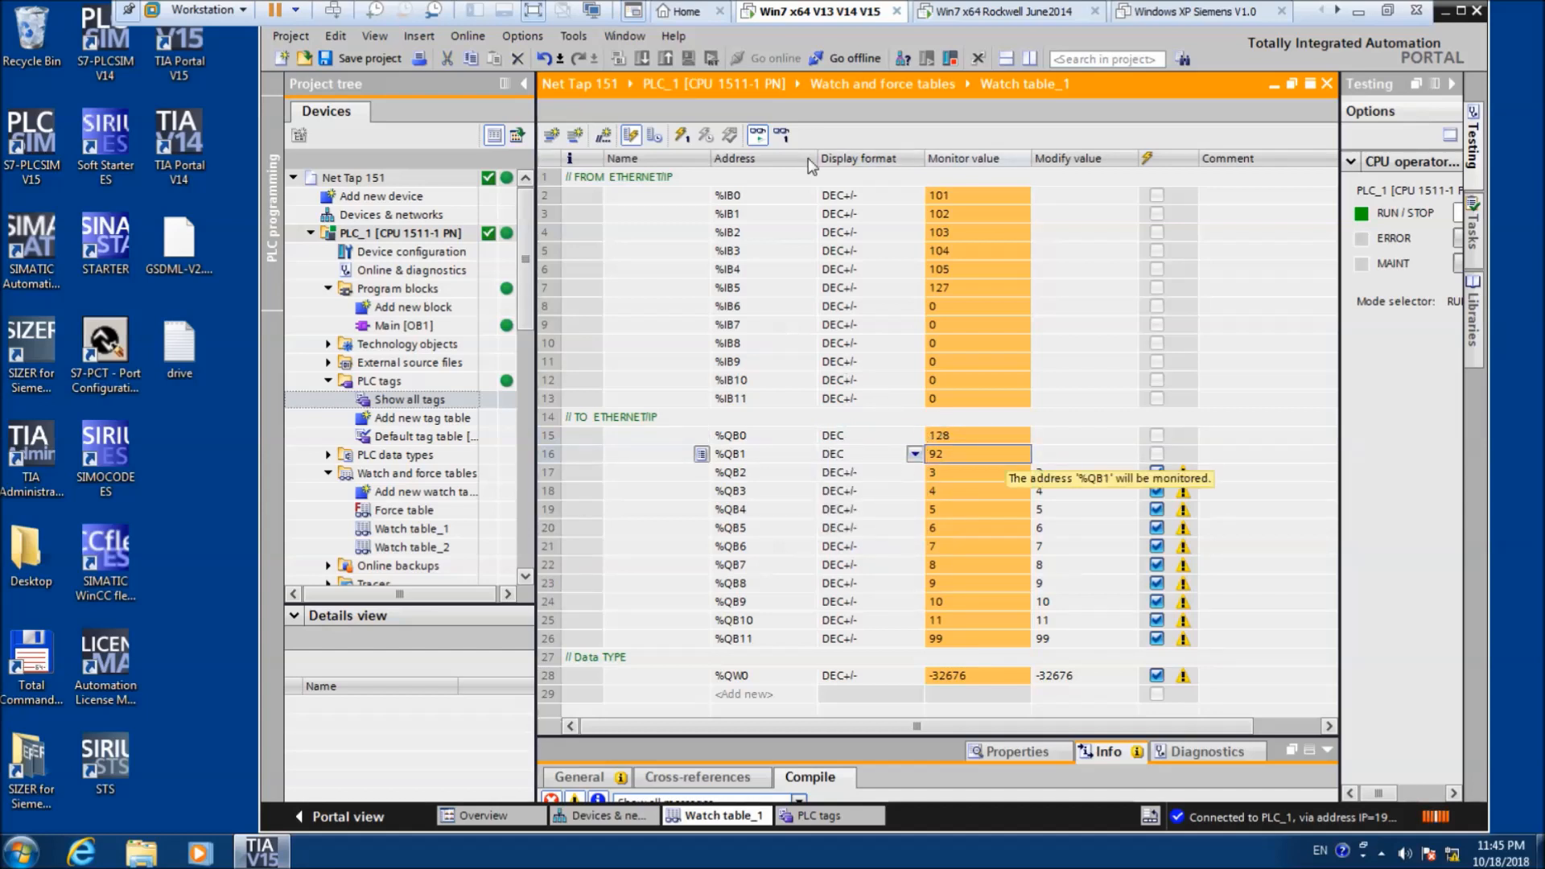
left_click(958, 16)
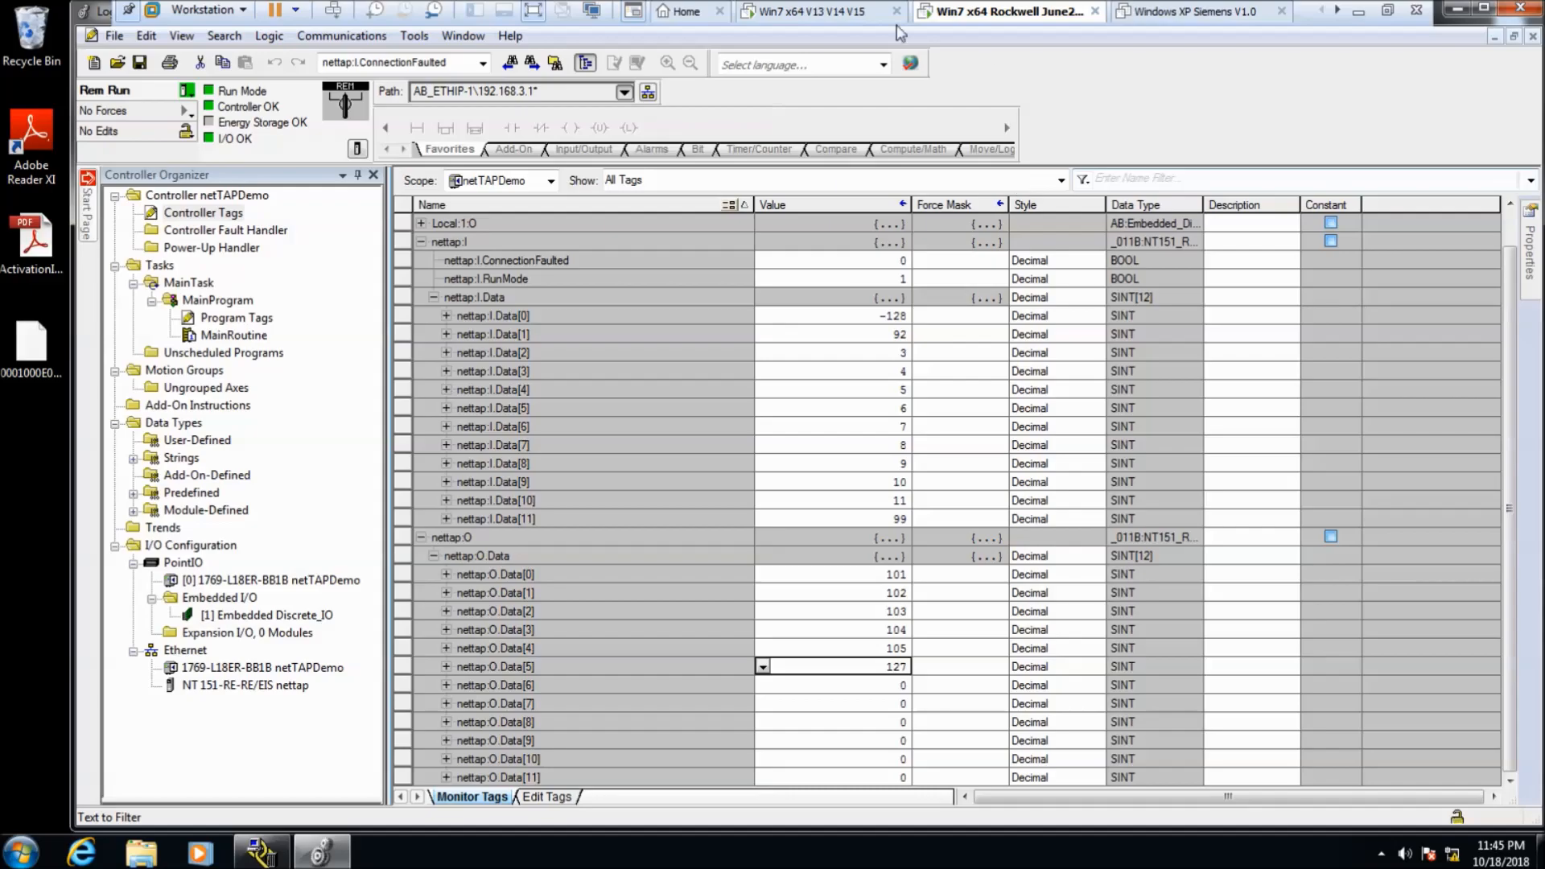
left_click(855, 16)
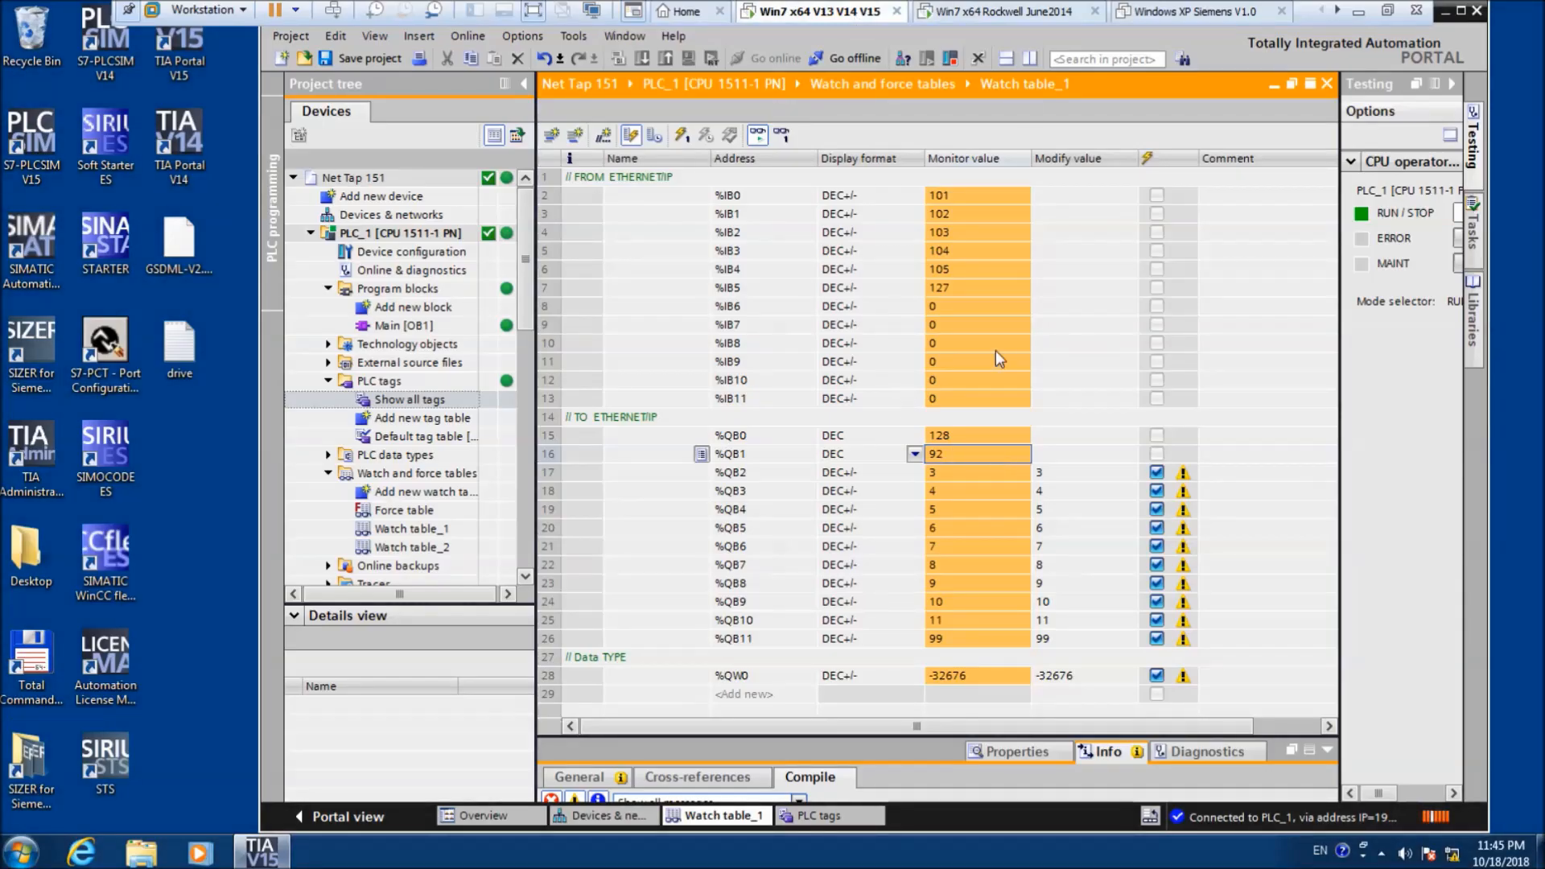
left_click(1001, 18)
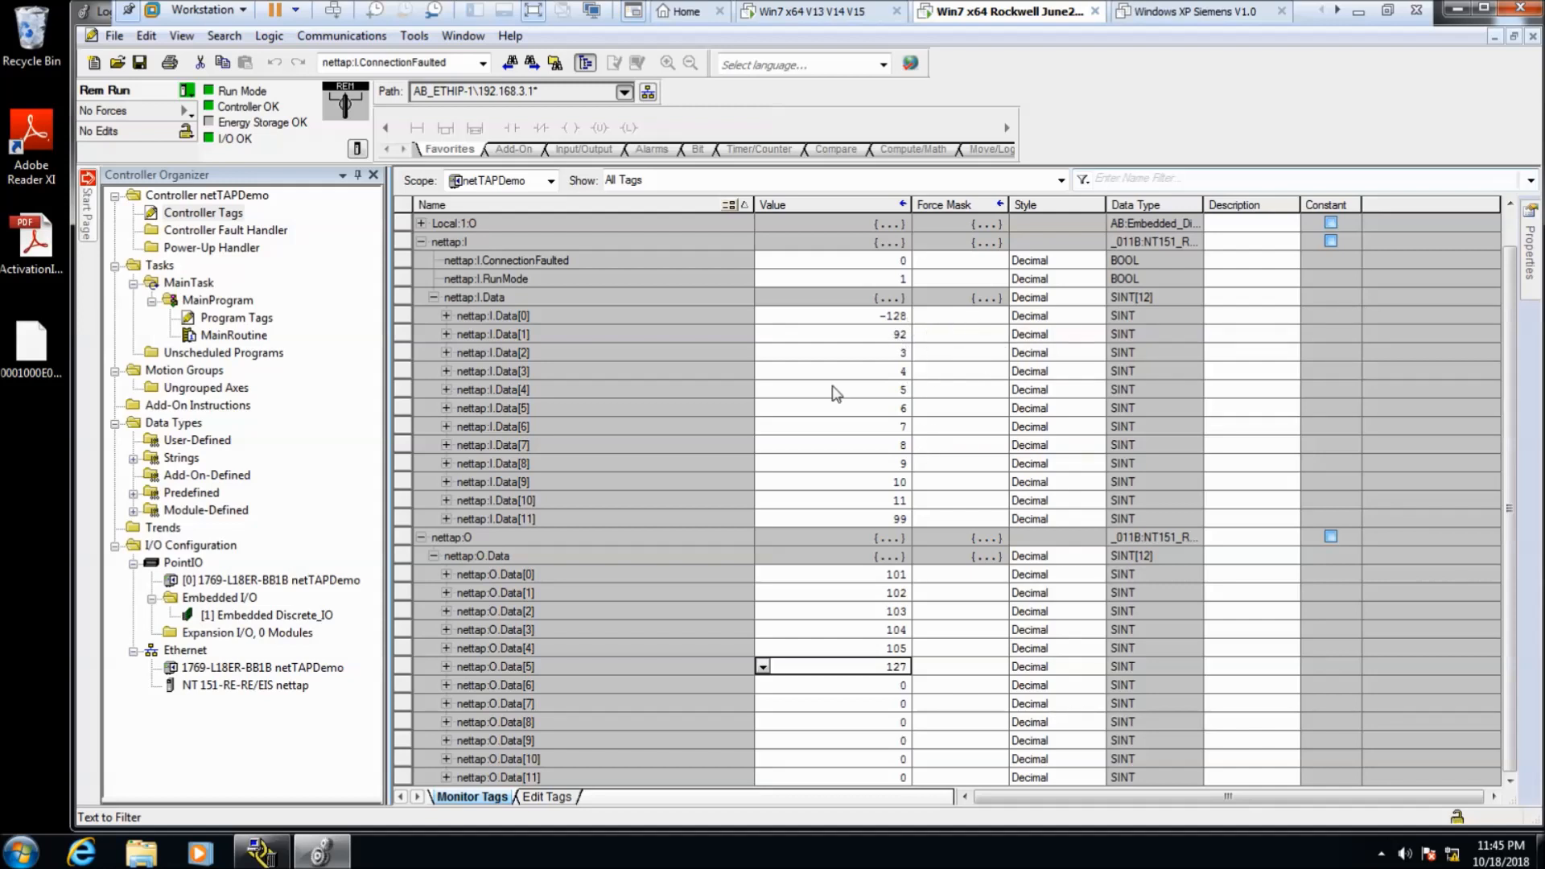
left_click(865, 13)
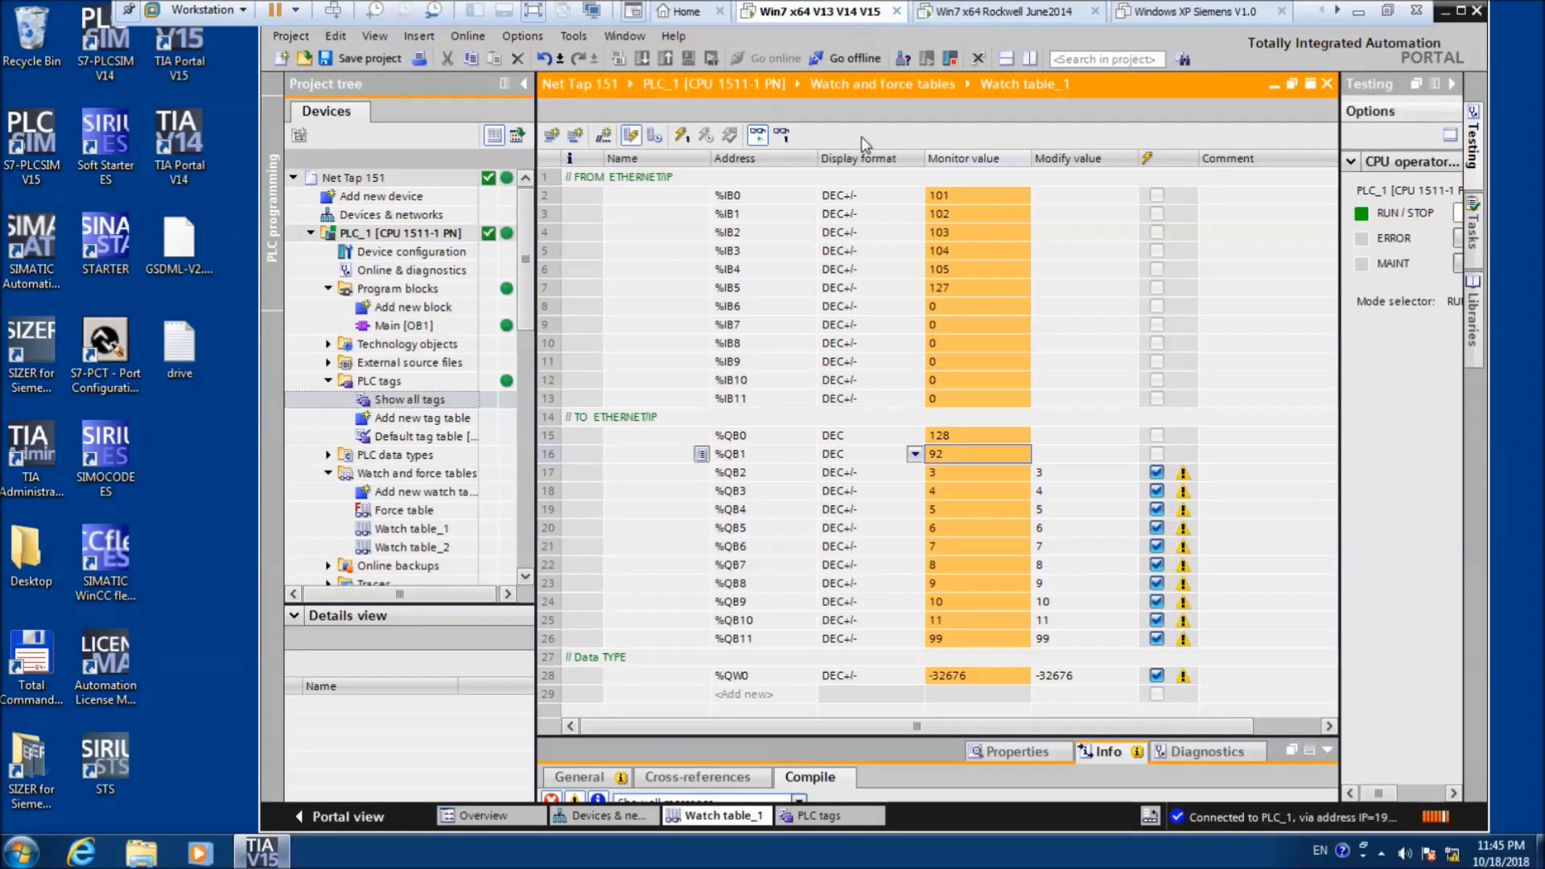
- Switch to the Rockwell virtual machine and collapse the nettap:I and nettap:O structures in the controller tags
left_click(982, 14)
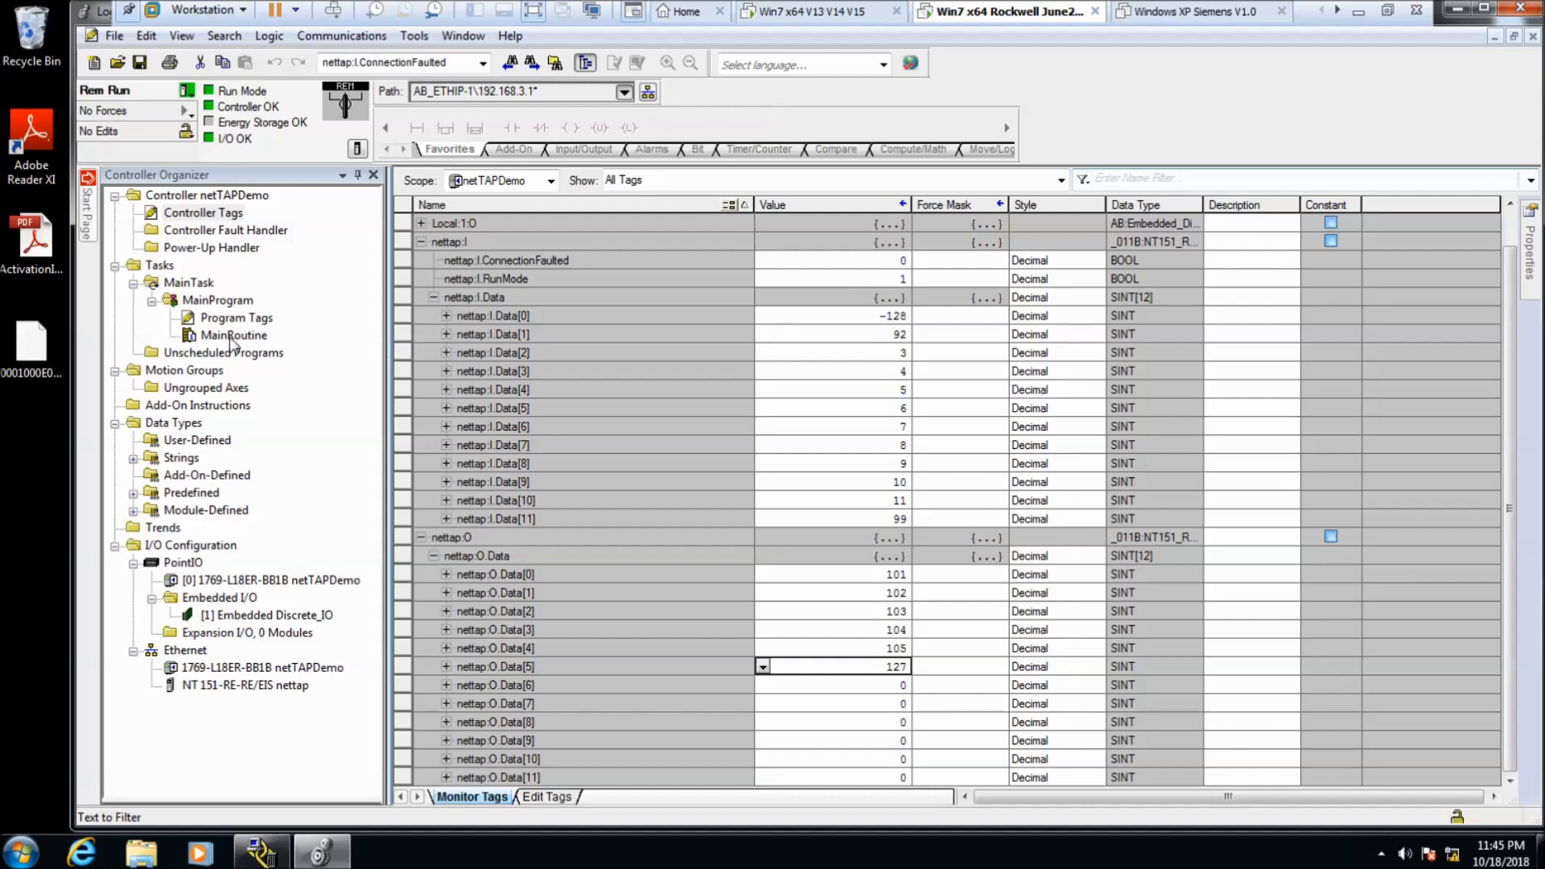
left_click(421, 242)
left_click(421, 297)
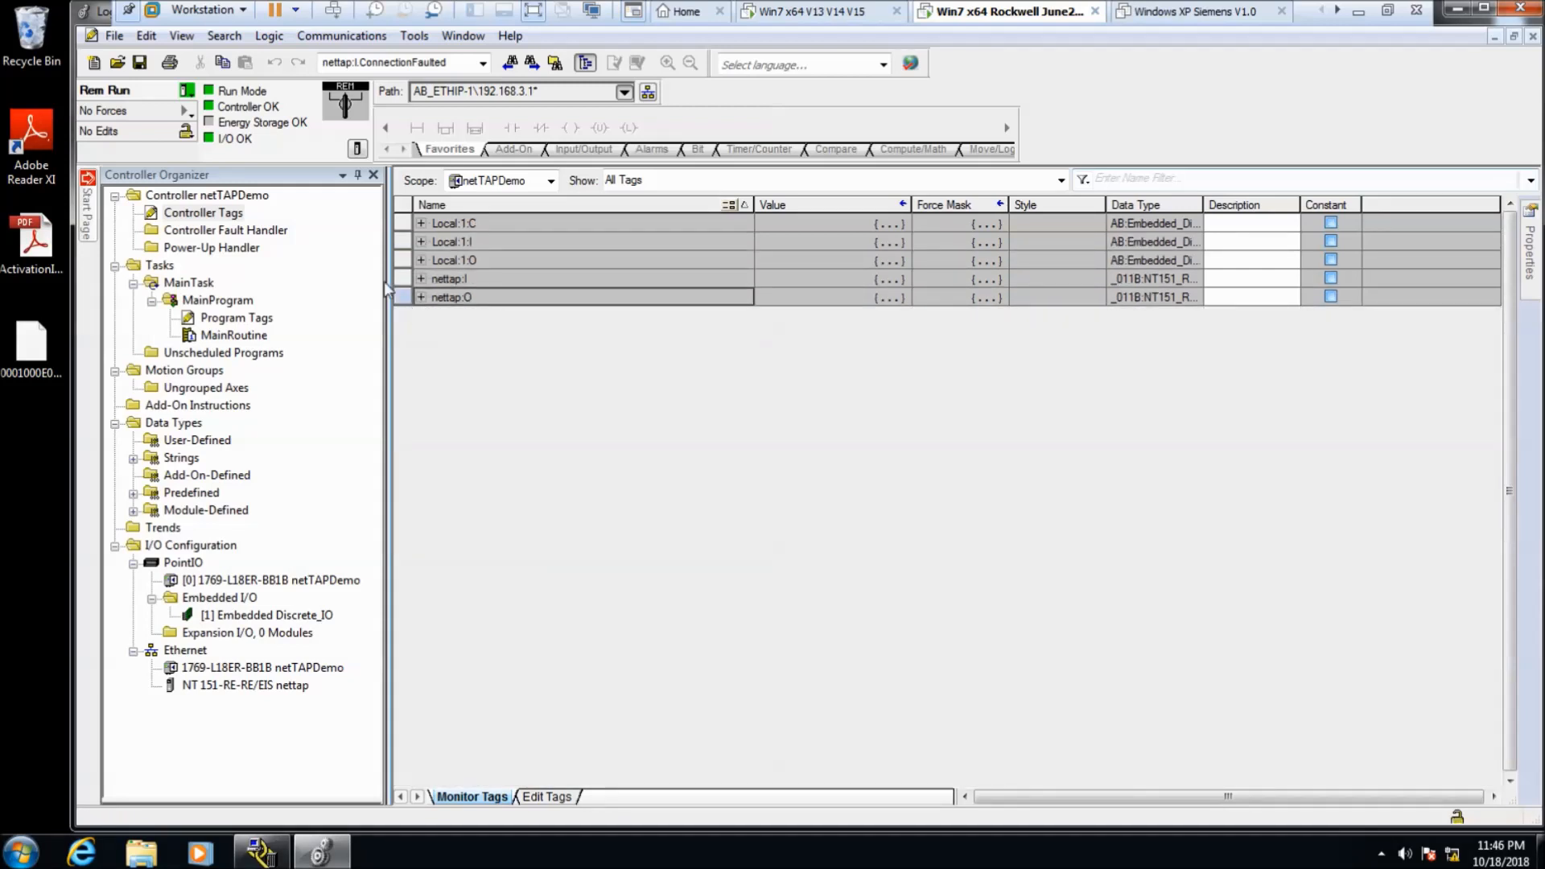
- Create a controller tag named INT_FROM_SIEMENS with data type INT
right_click(217, 214)
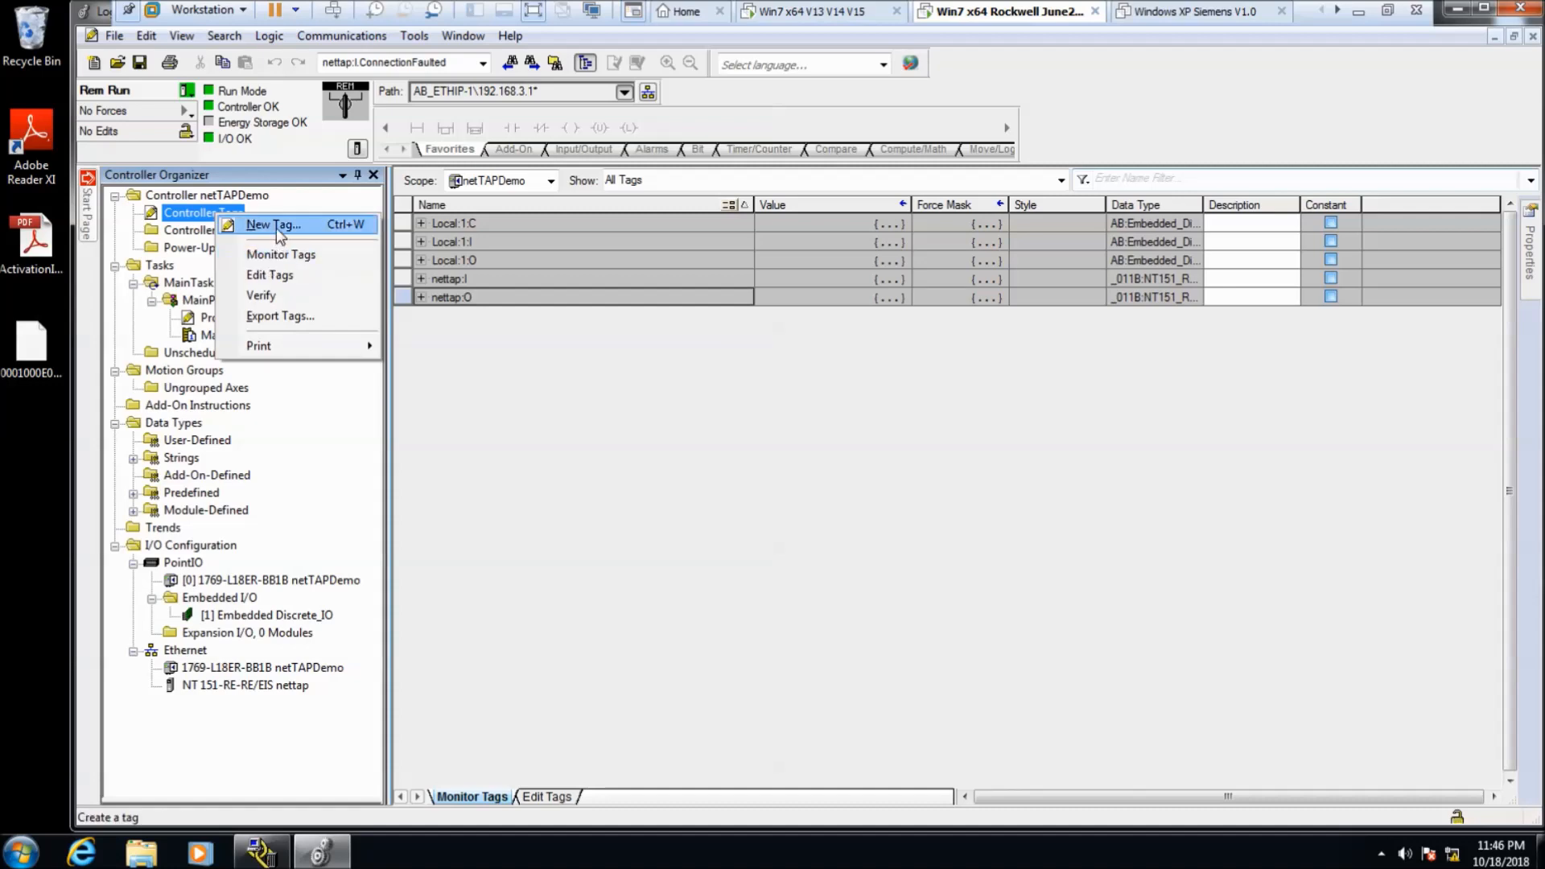
left_click(270, 224)
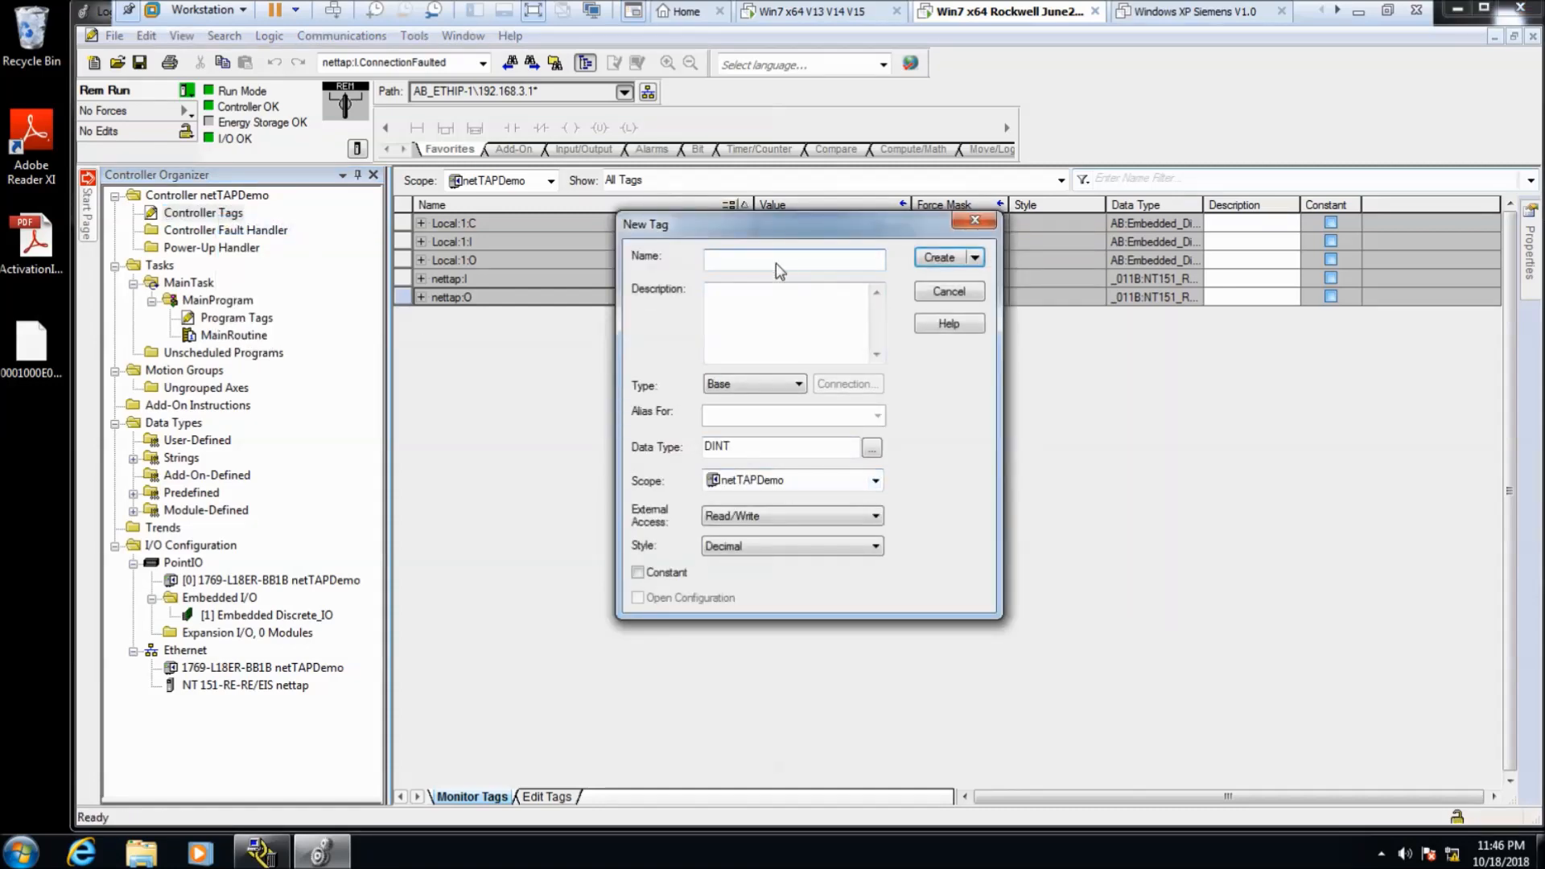
type("INT_FROM_SIEMENS")
left_click(737, 448)
left_click_drag(737, 451, 707, 452)
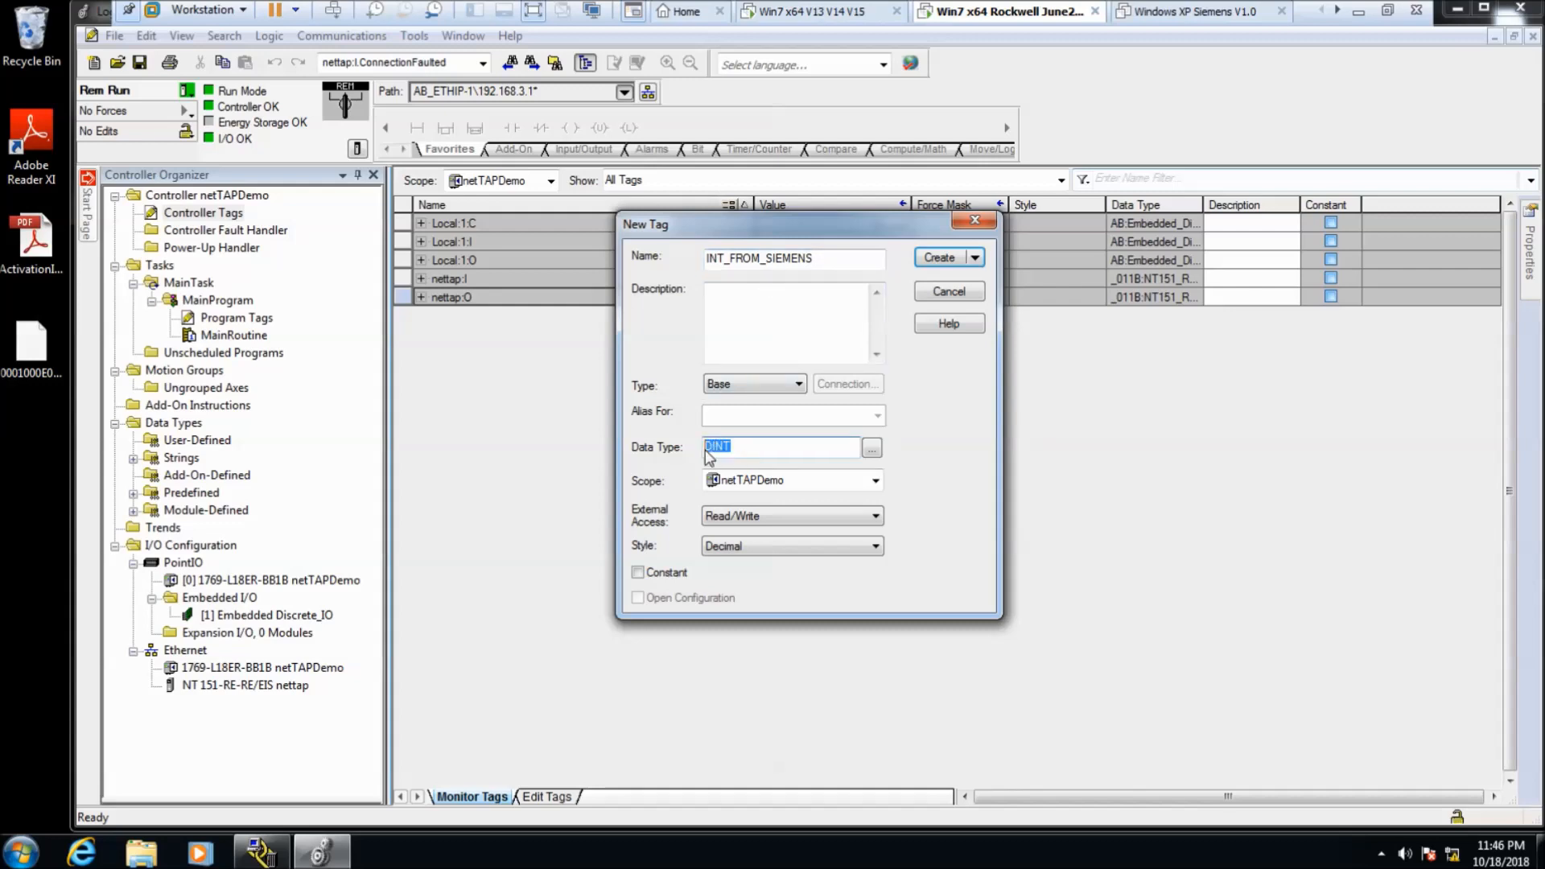
type("INT")
left_click(939, 260)
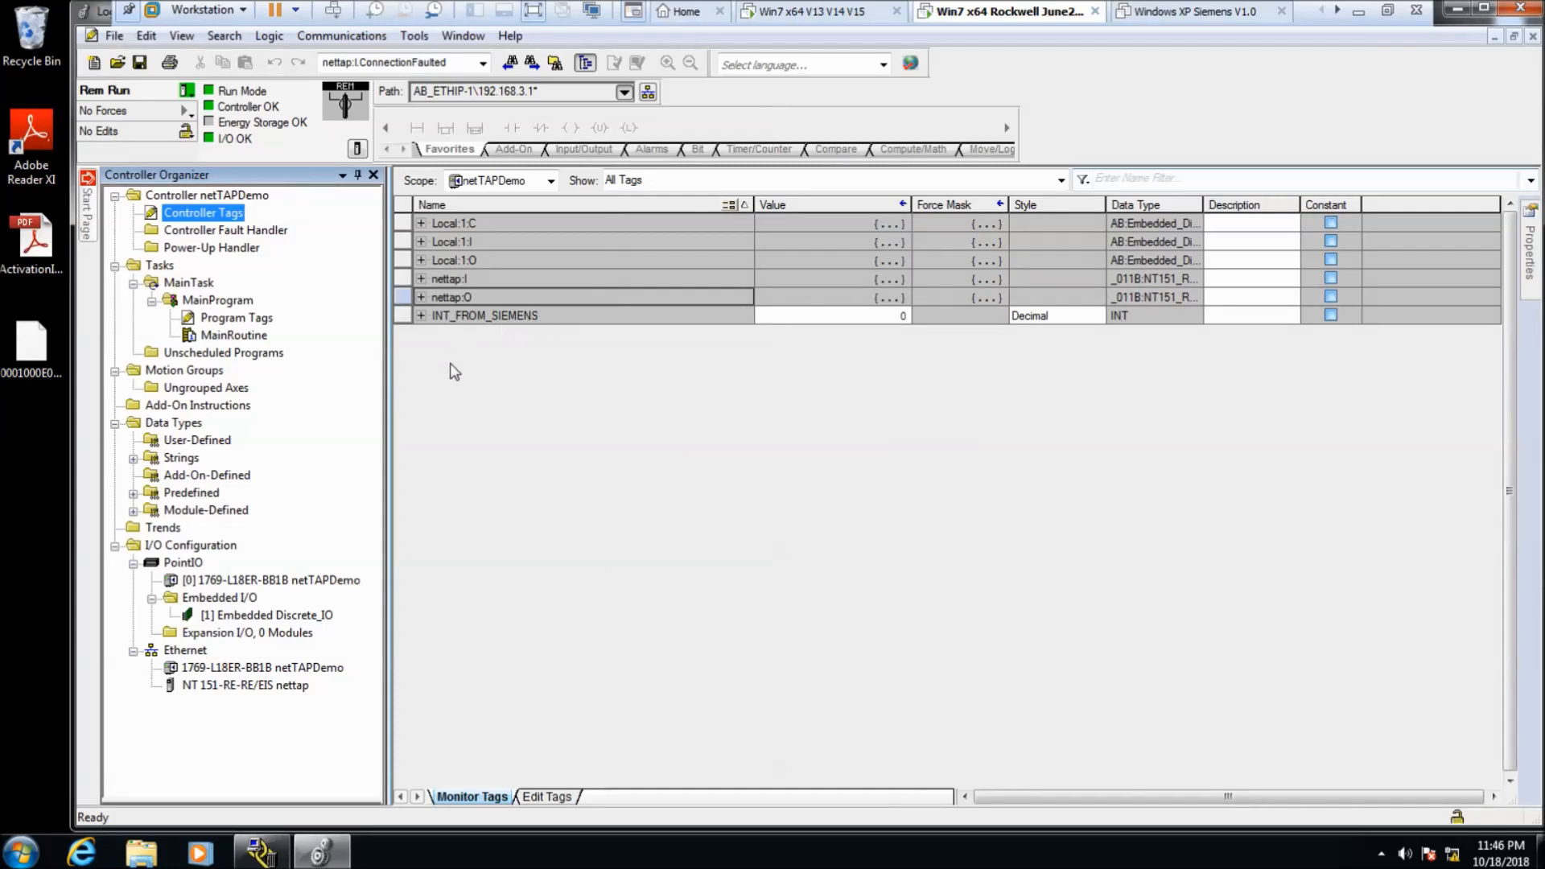
- Open MainRoutine, show the File/Misc. instructions, and add an empty rung
double_click(251, 336)
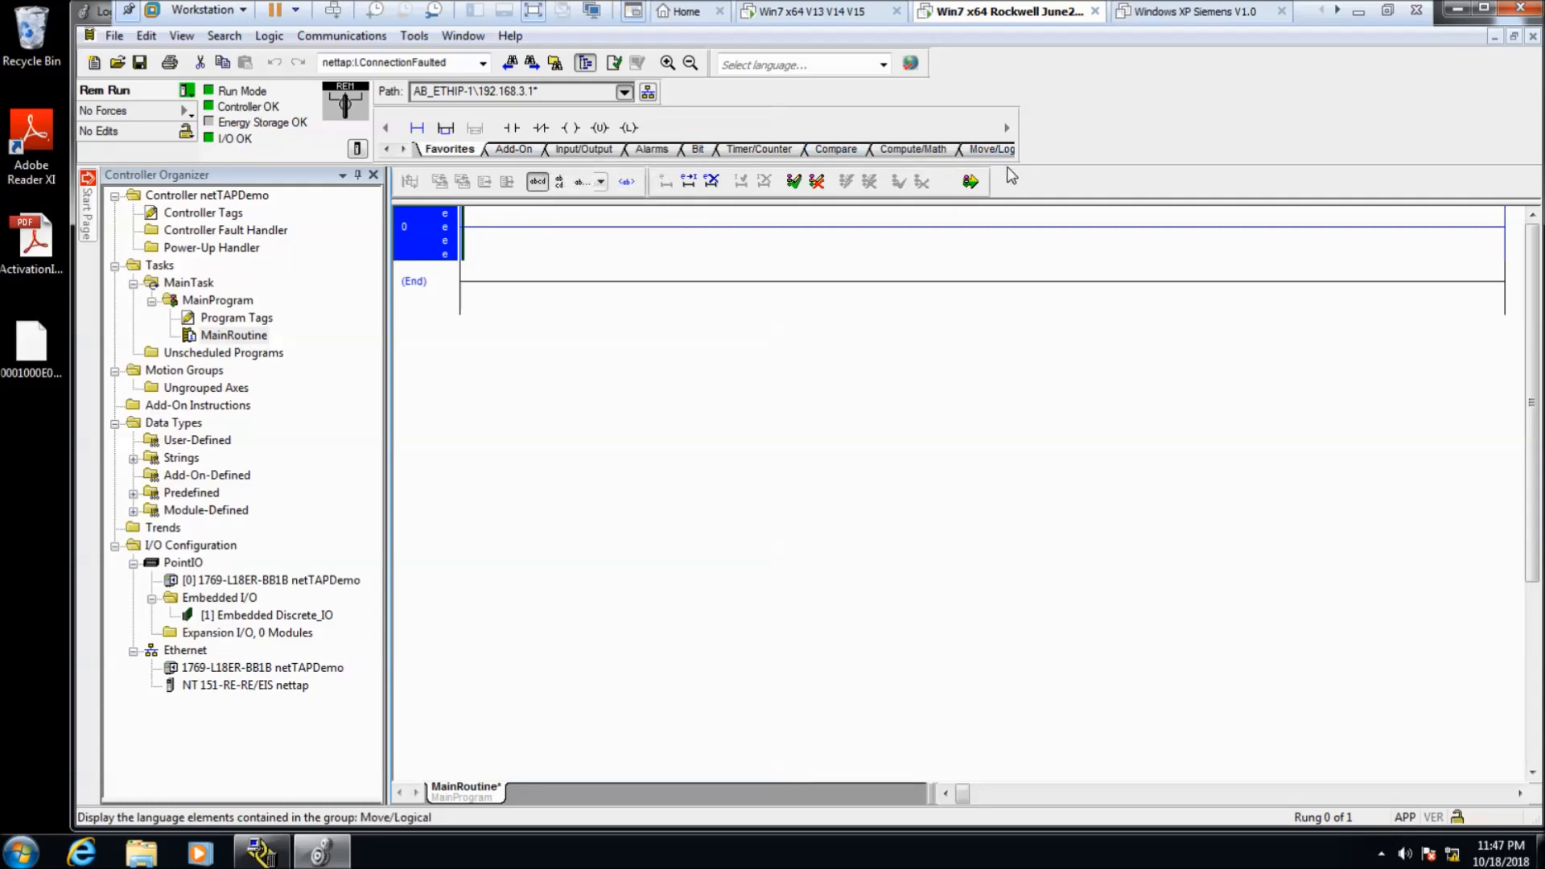
left_click(986, 151)
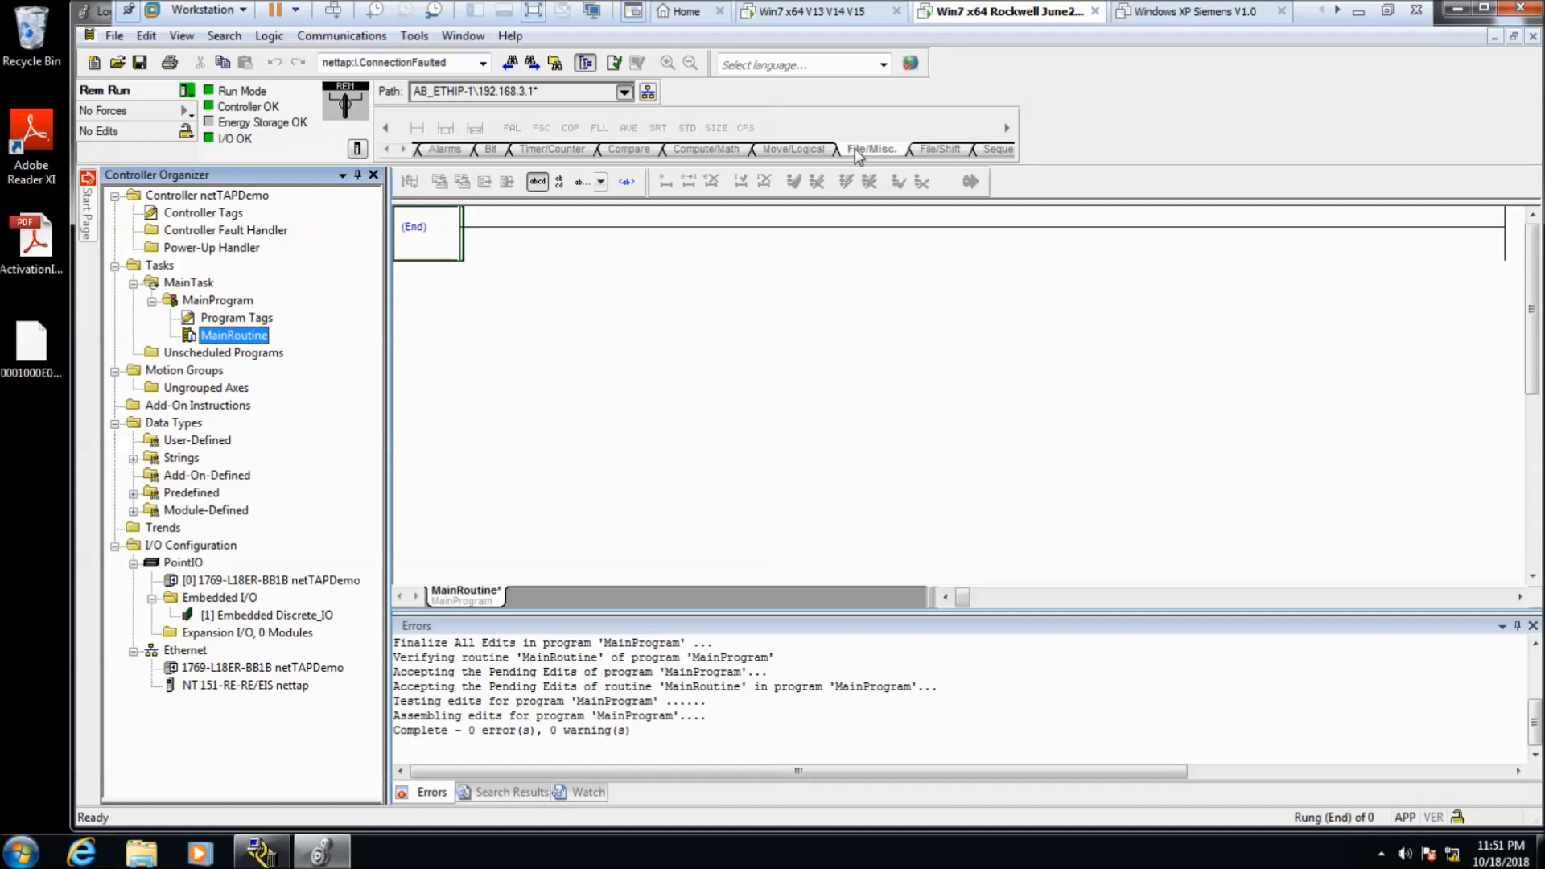
left_click(552, 237)
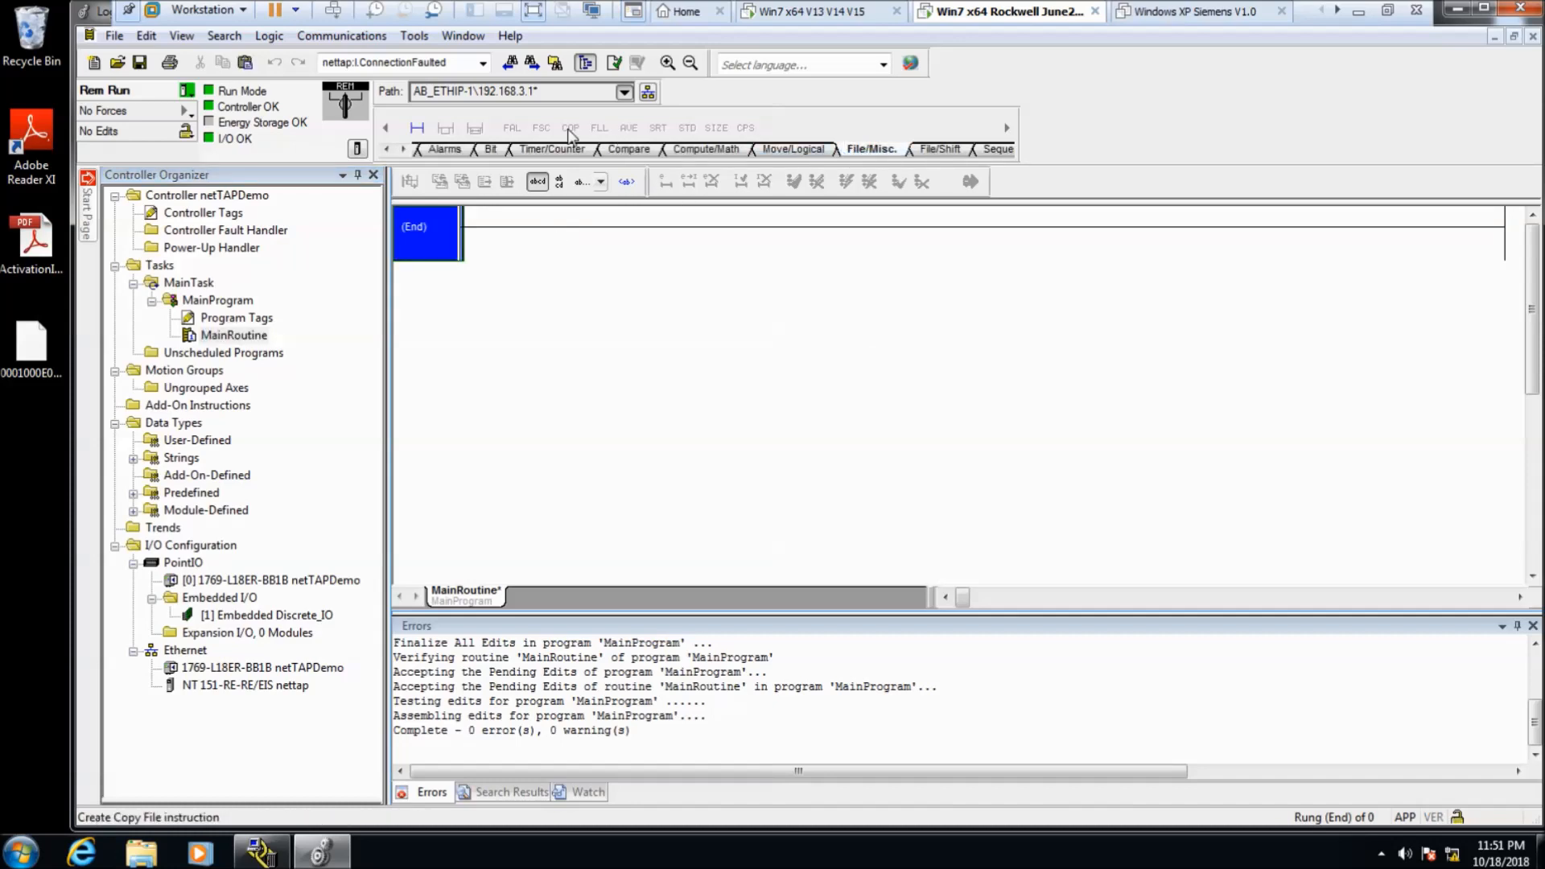
right_click(483, 254)
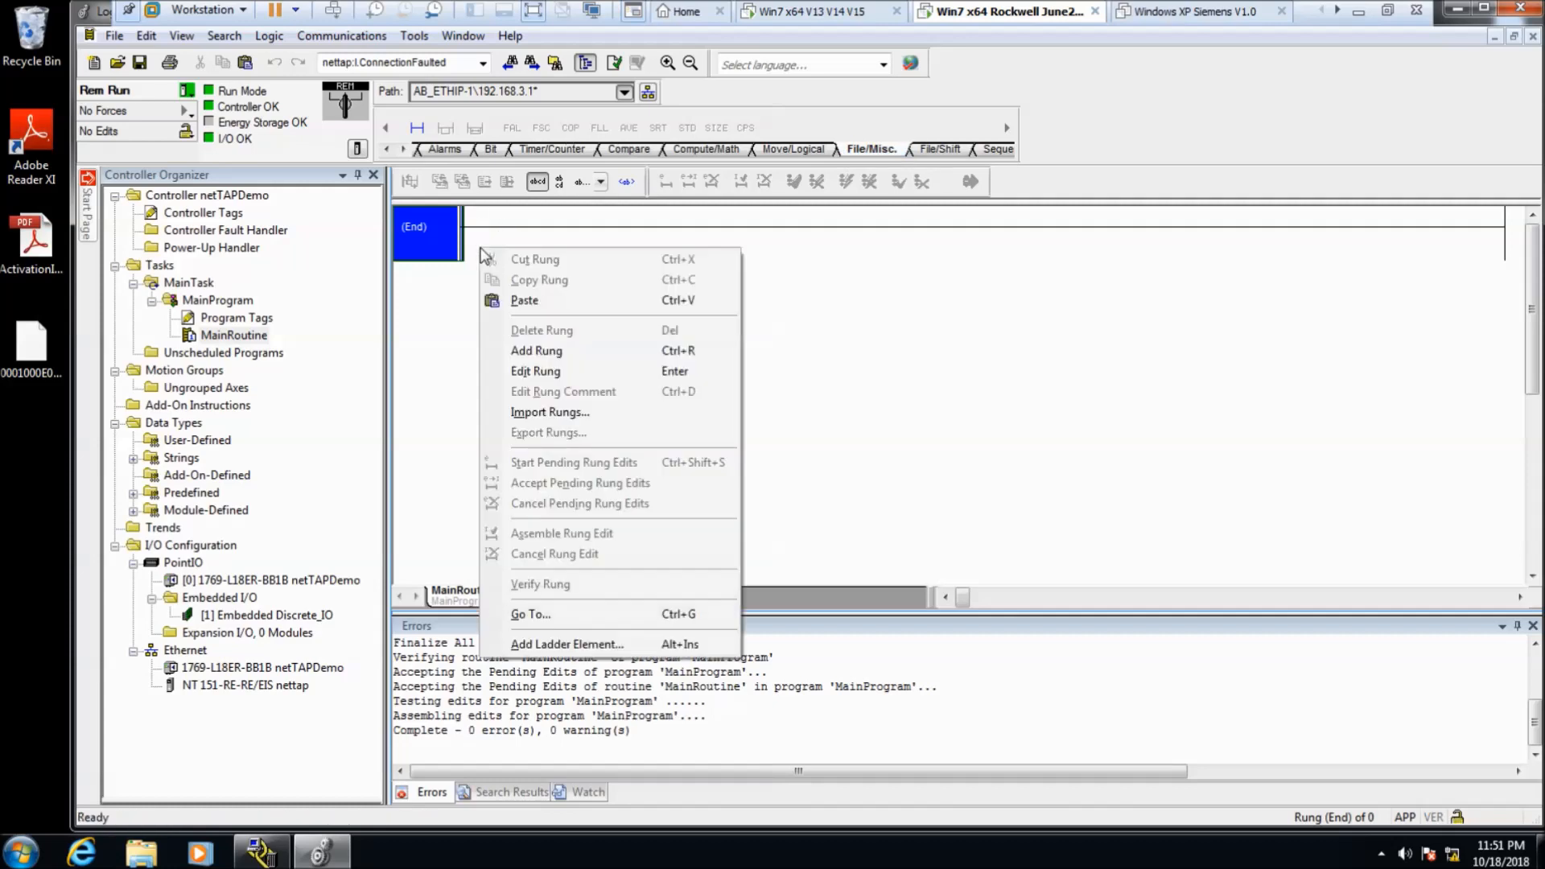
left_click(537, 351)
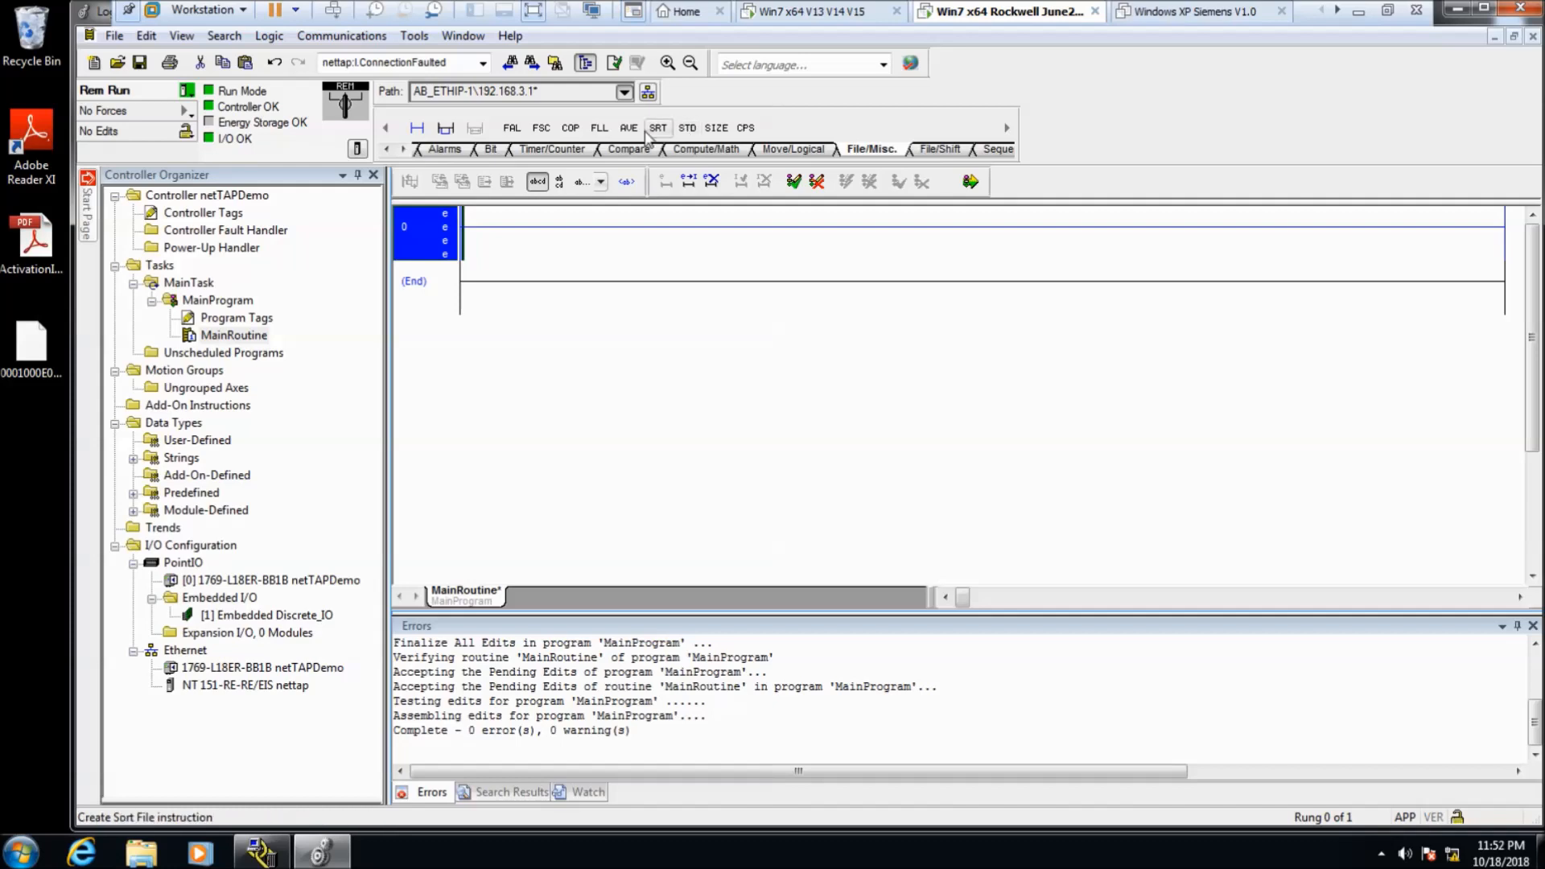
- Place a Copy File (COP) instruction on rung 0 and delete the surplus duplicate to its left
mouse_move(569, 129)
left_mouse_down()
mouse_move(724, 234)
mouse_move(958, 248)
mouse_move(979, 232)
left_mouse_up()
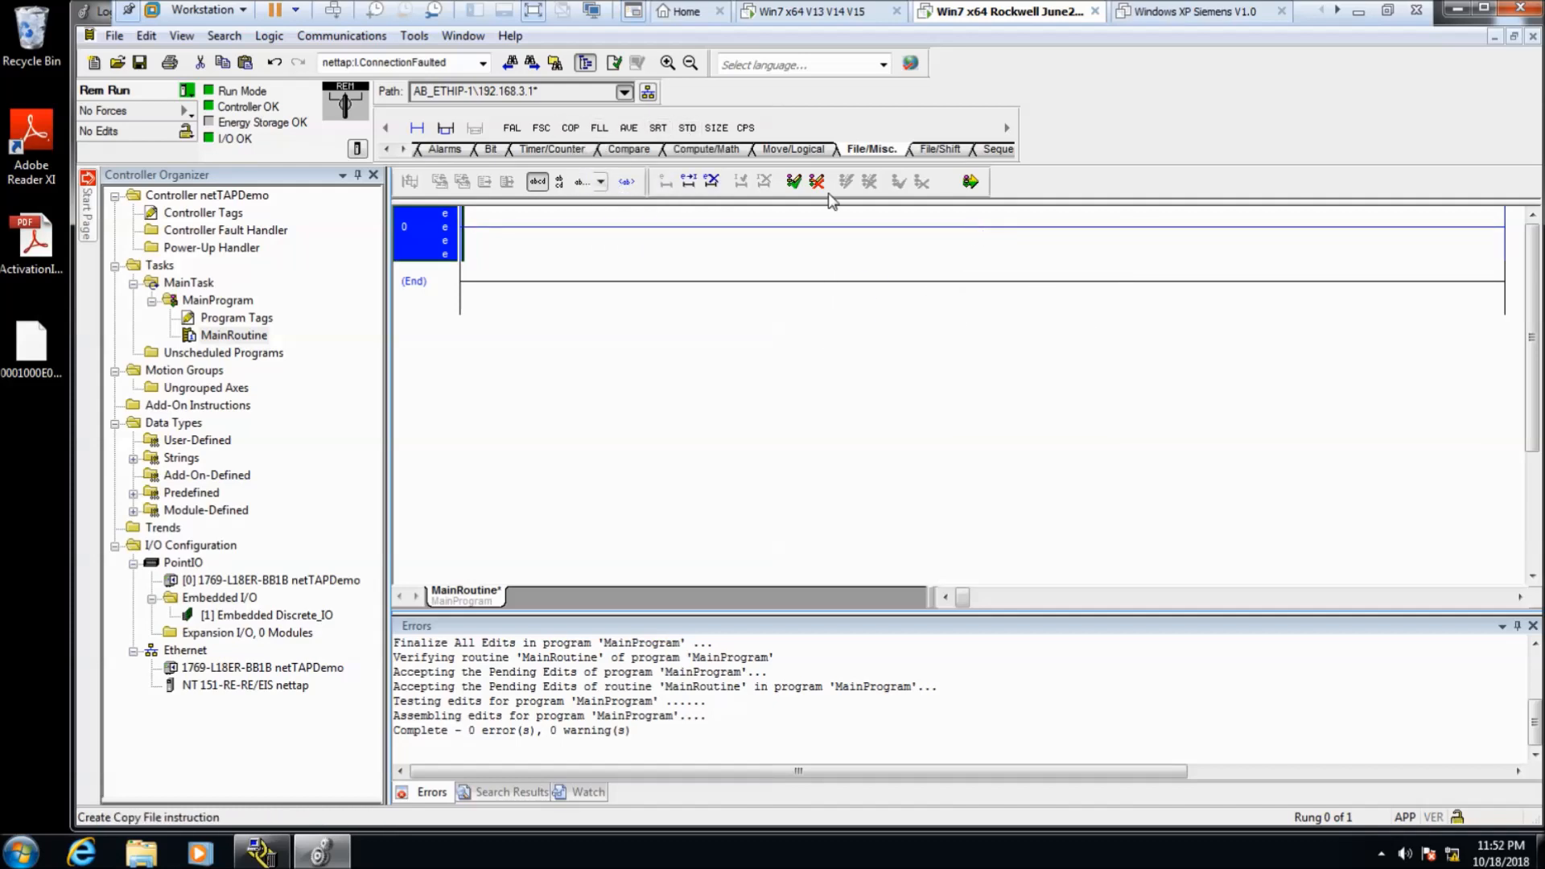
left_click(571, 129)
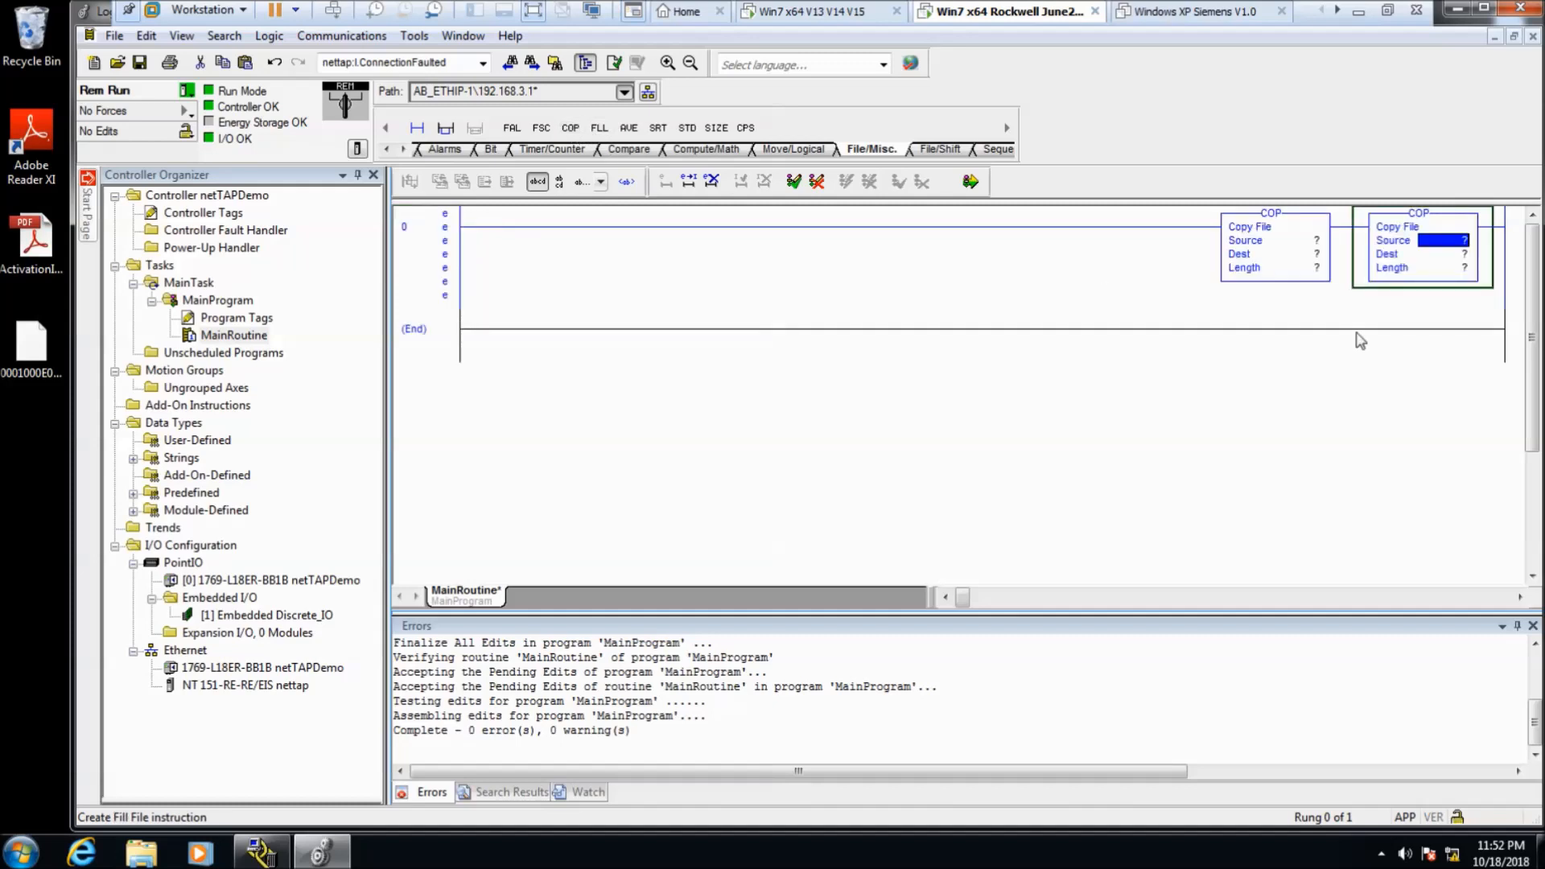
left_click(1292, 256)
left_click(1273, 214)
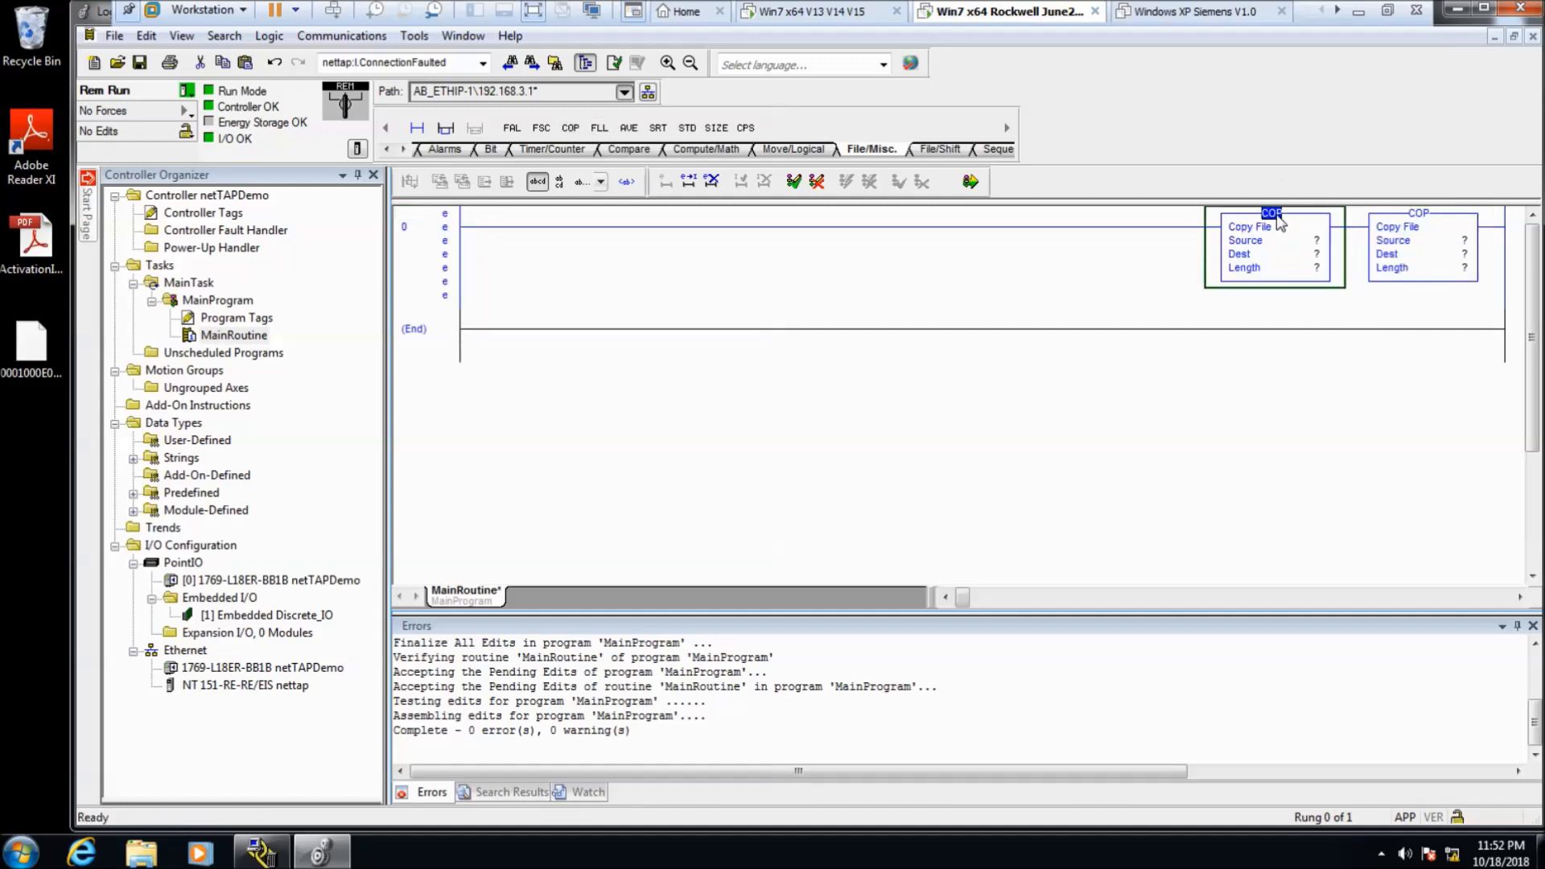
key("Delete")
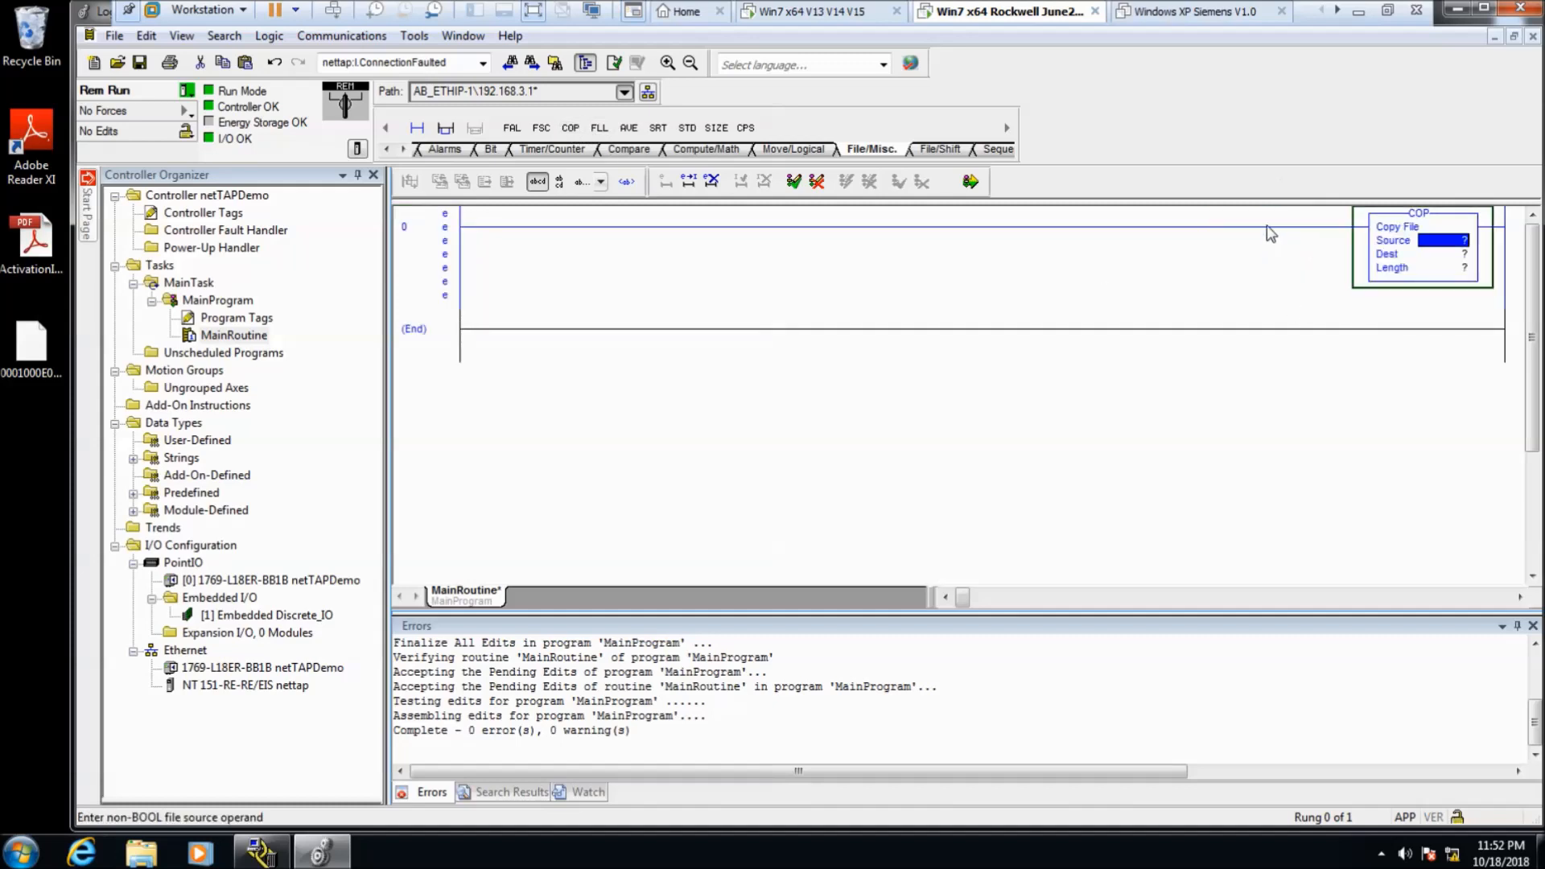
- Set the Source of the Copy File instruction to nettap:I.Data[0]
double_click(1461, 248)
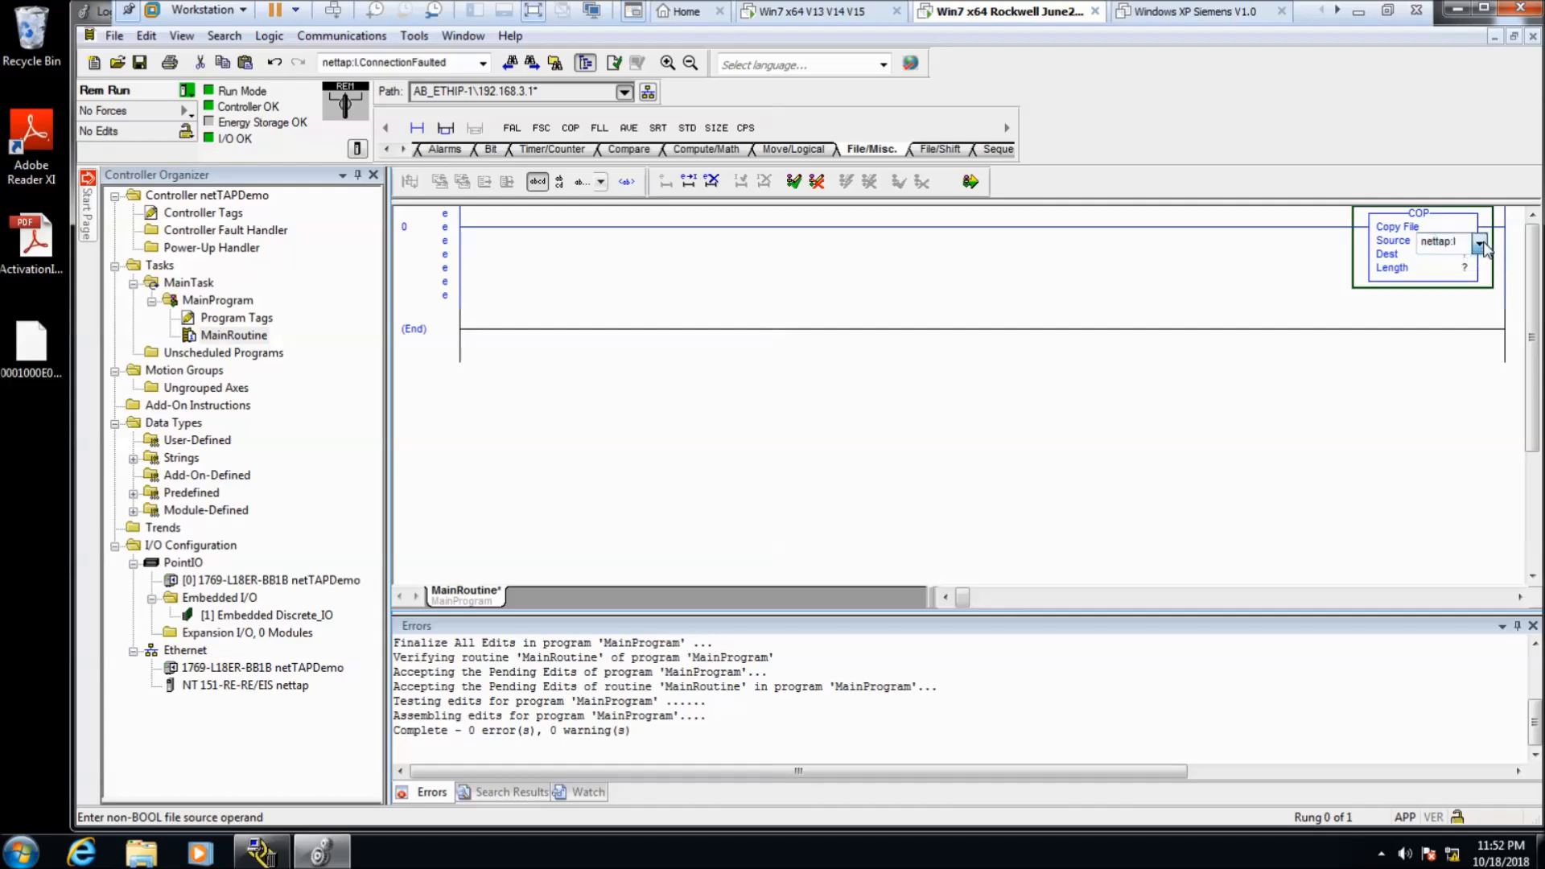
left_click(1479, 243)
left_click(1216, 386)
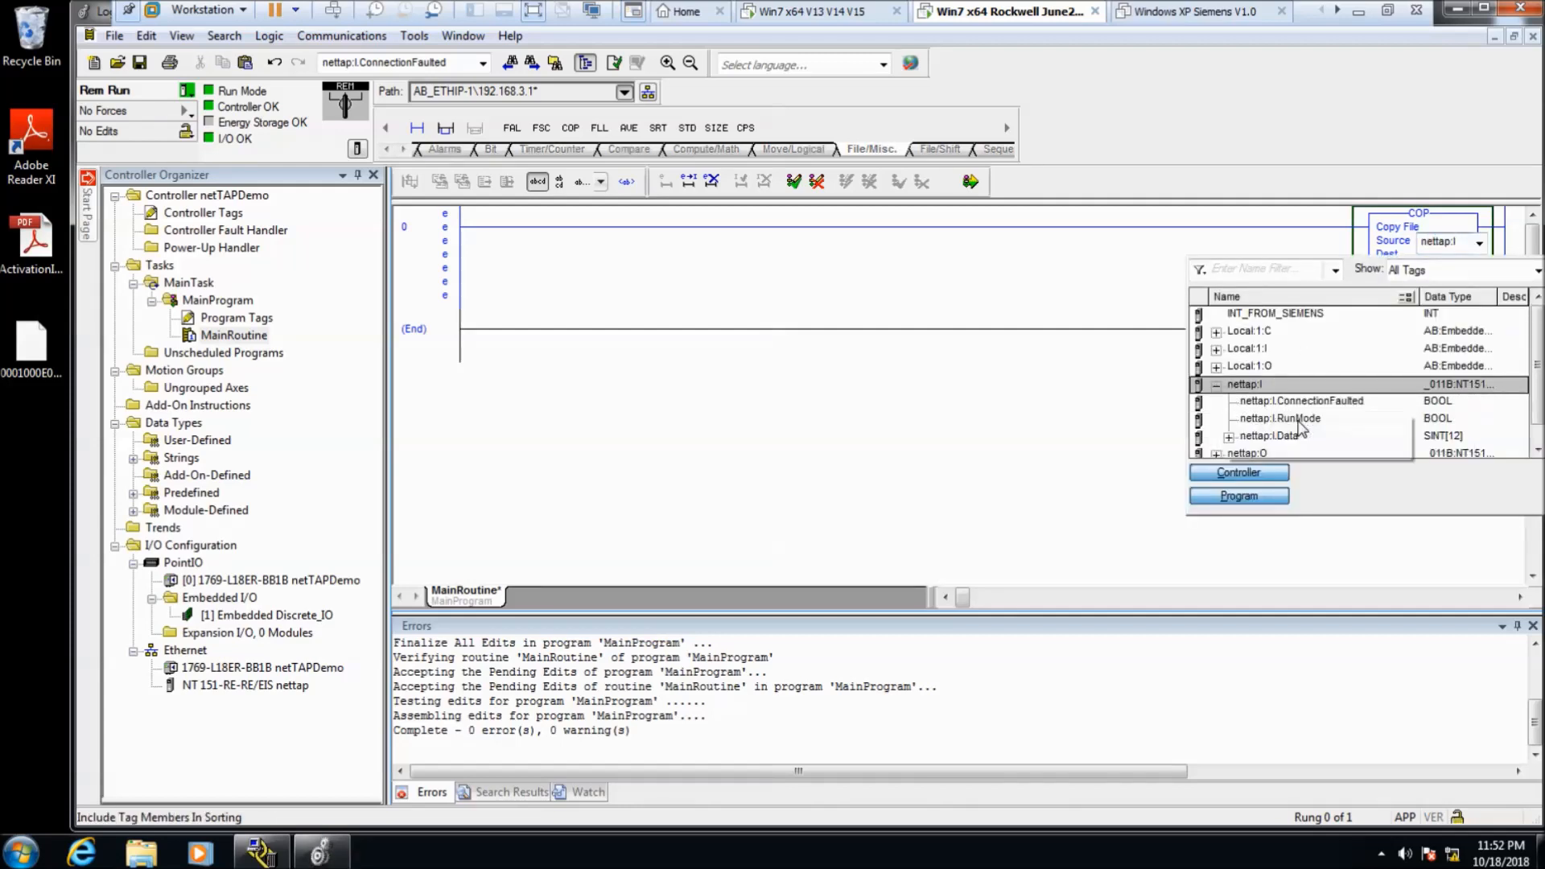
scroll(1302, 428, "down", 1)
left_click(1229, 420)
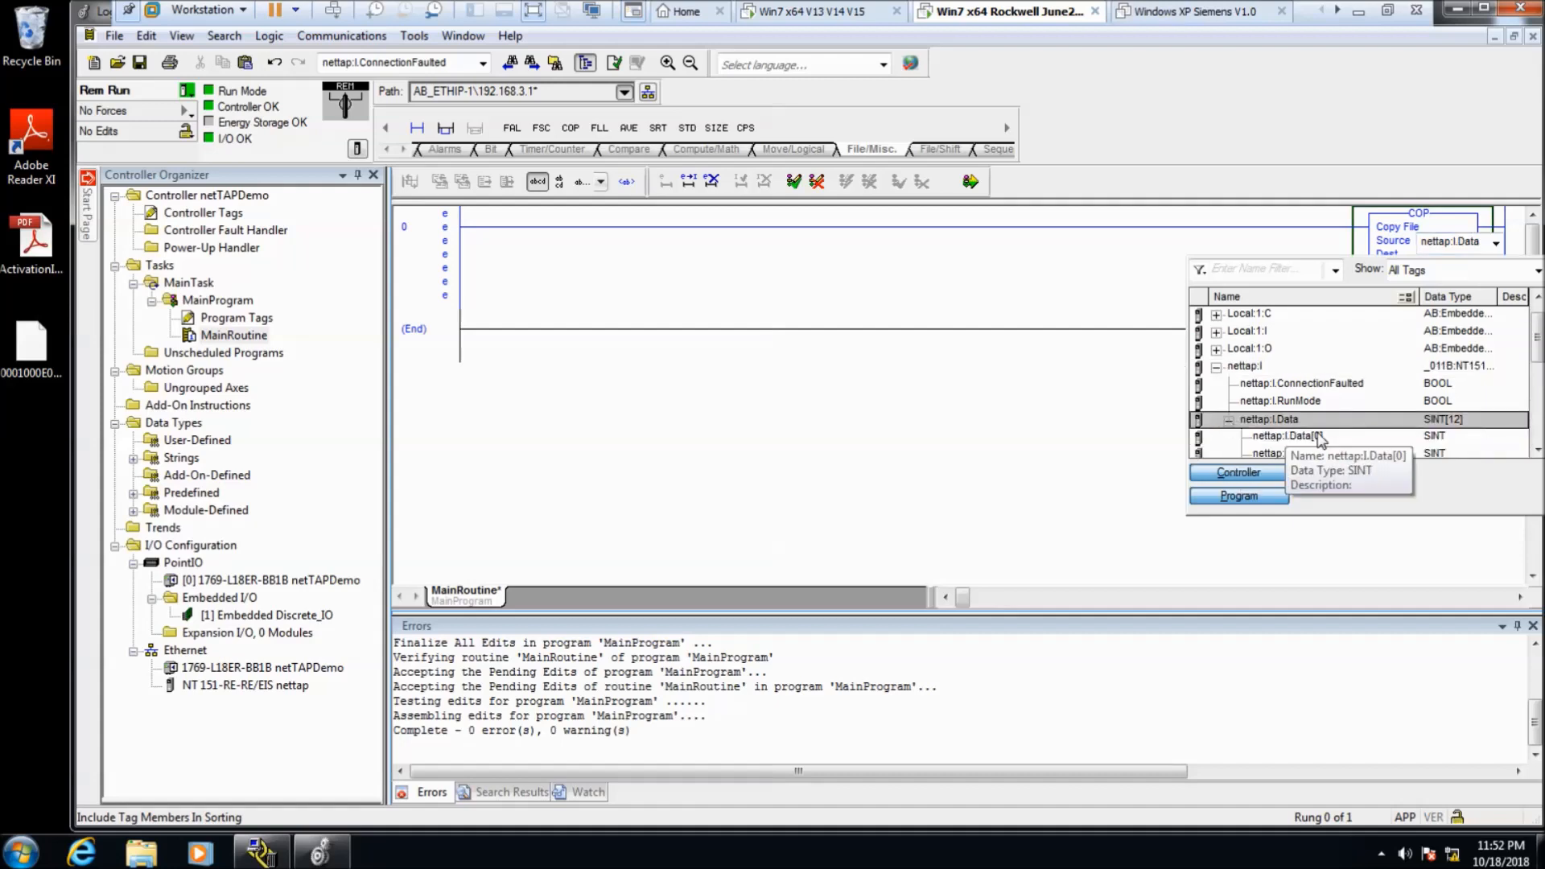
left_click(1320, 437)
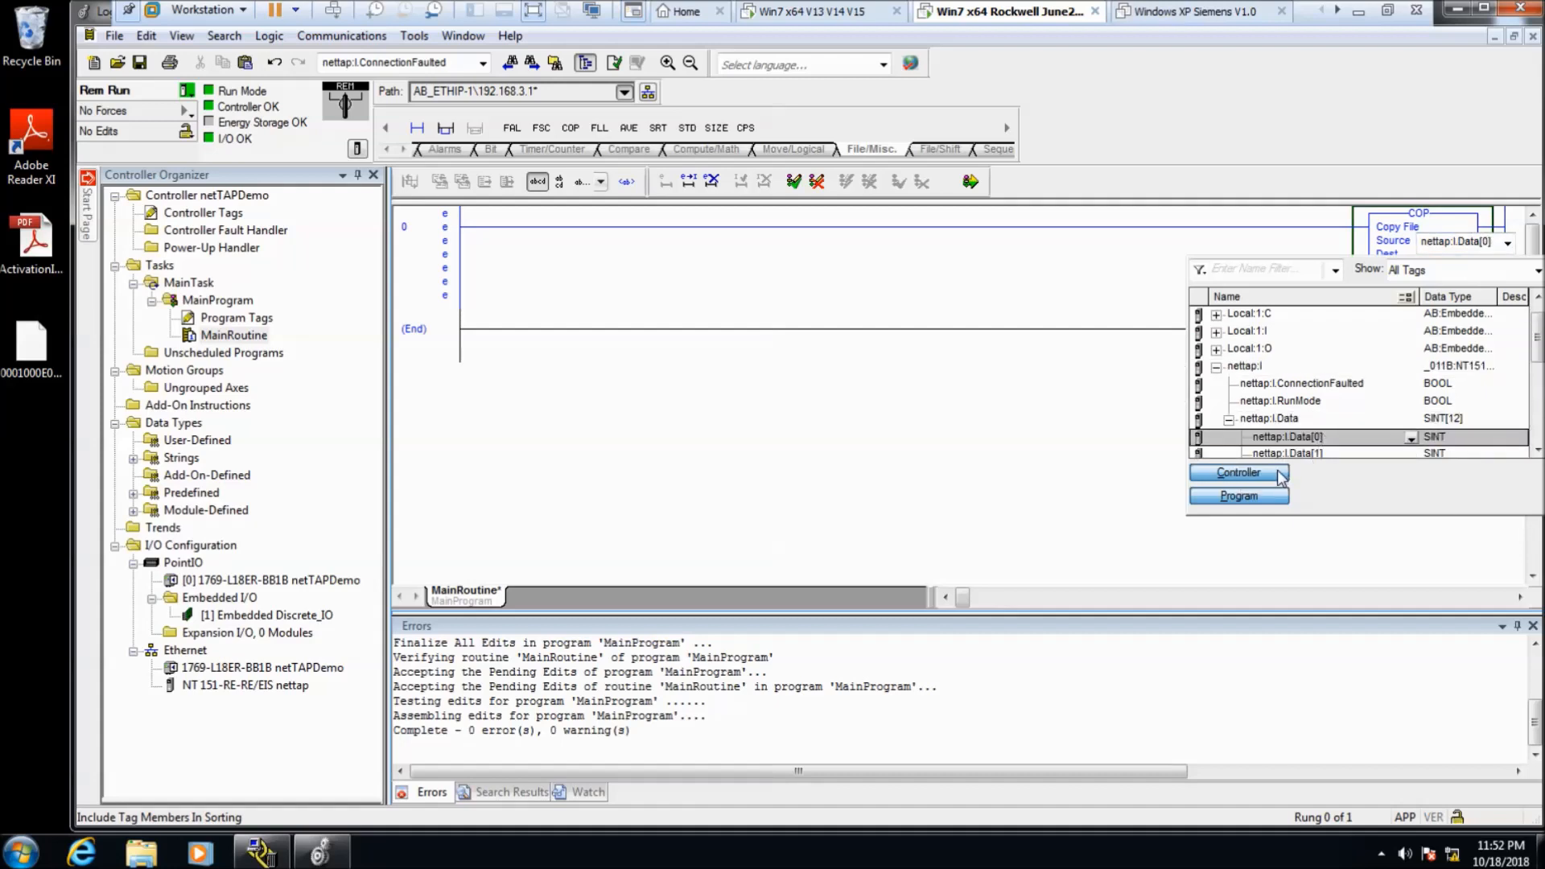
double_click(1336, 440)
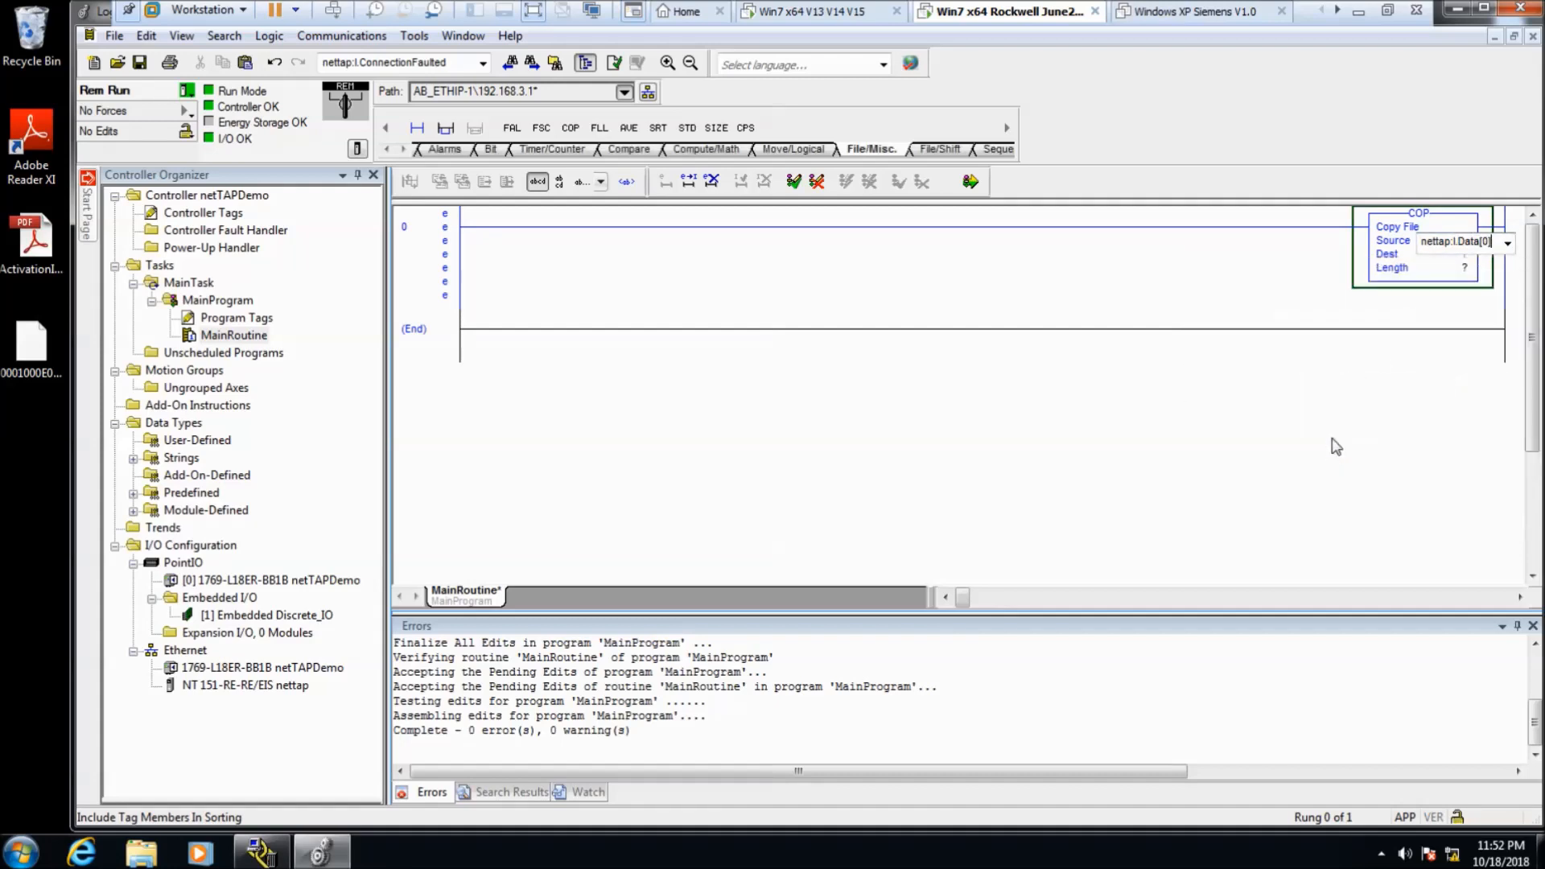
key("Return")
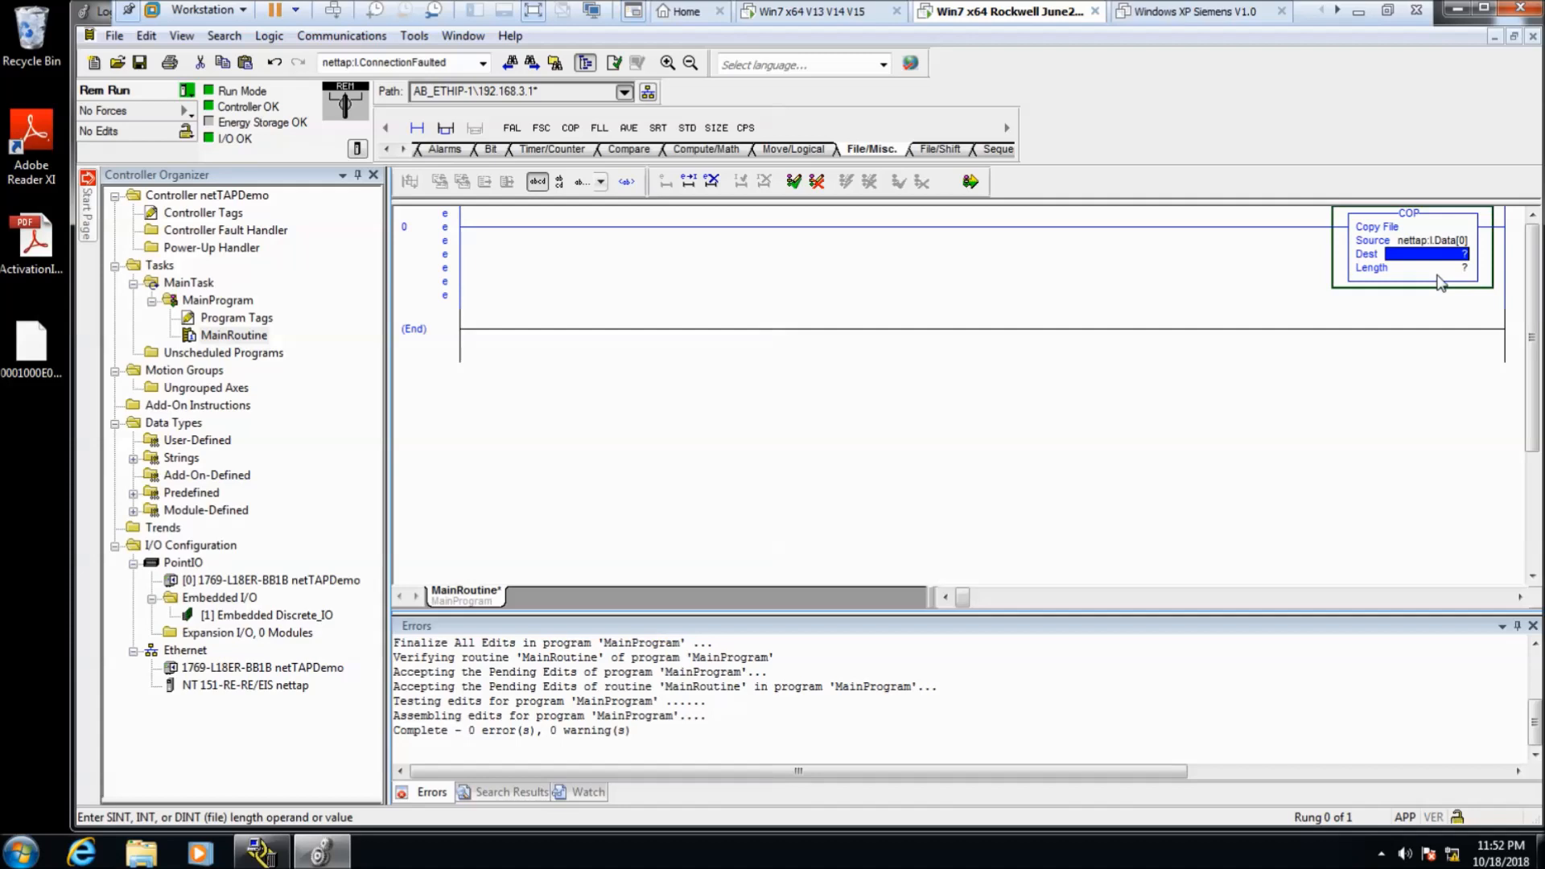
- Set the Copy File destination to the tag INT_FROM_SIEMENS
type("INT_FROM_SIEMENS")
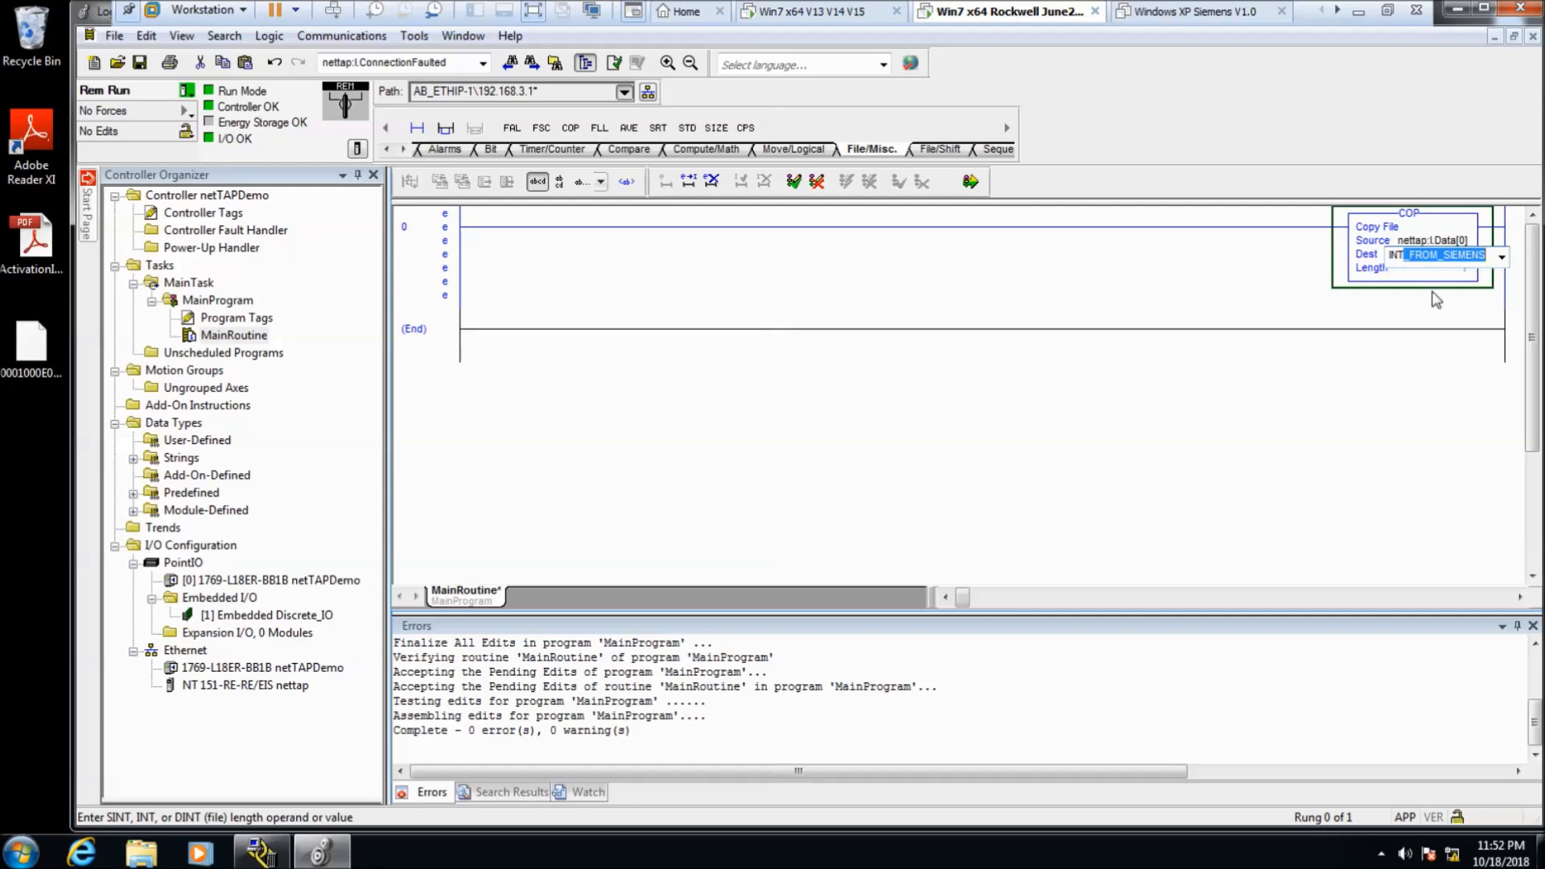
key("Return")
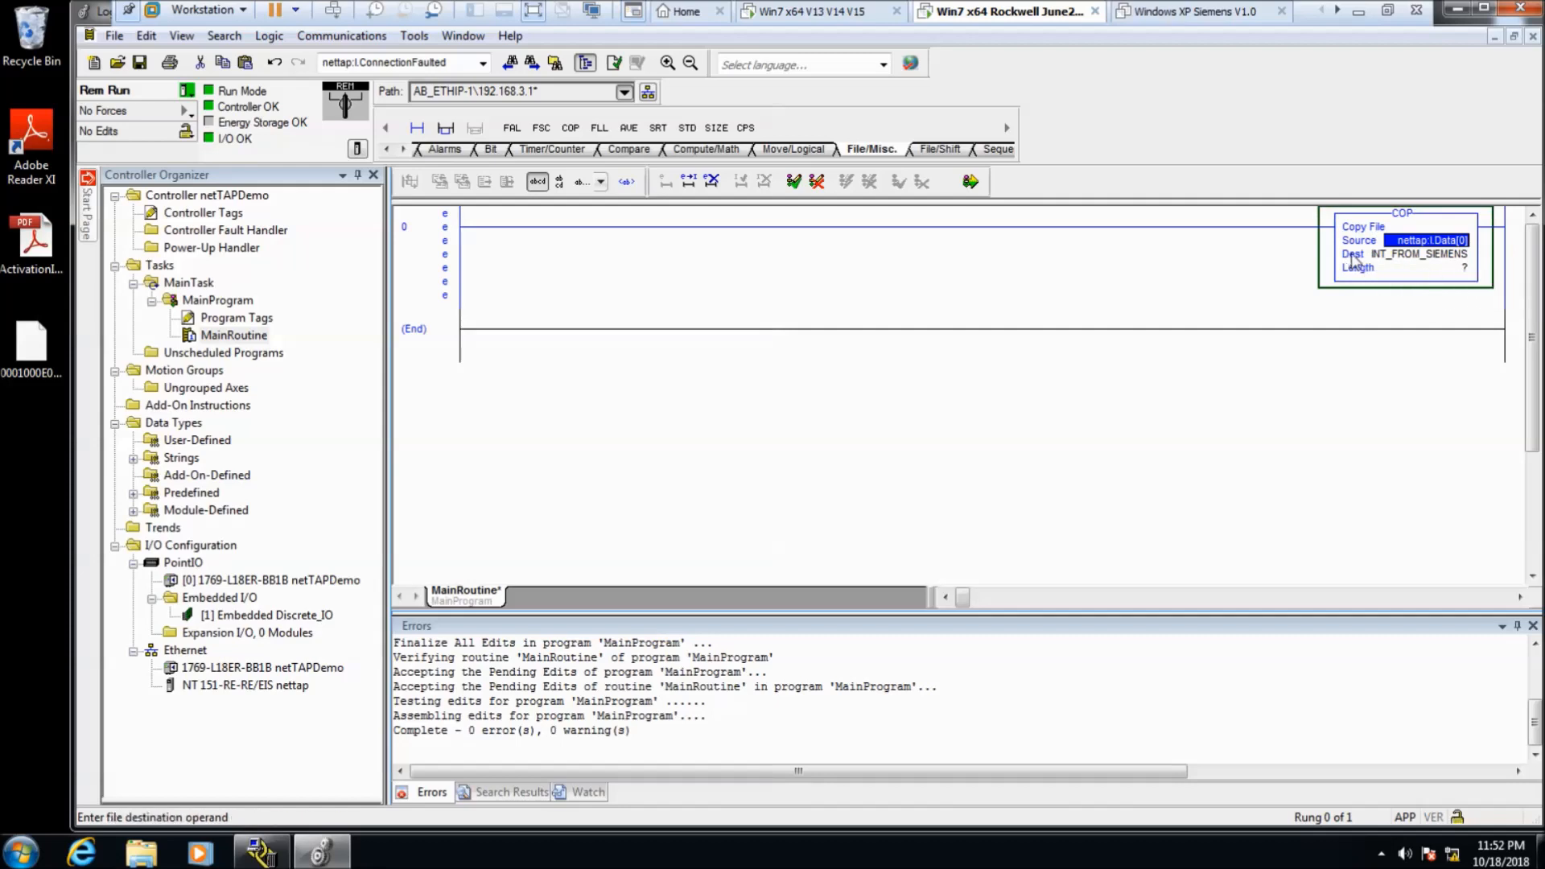
mouse_move(1406, 262)
mouse_move(1465, 262)
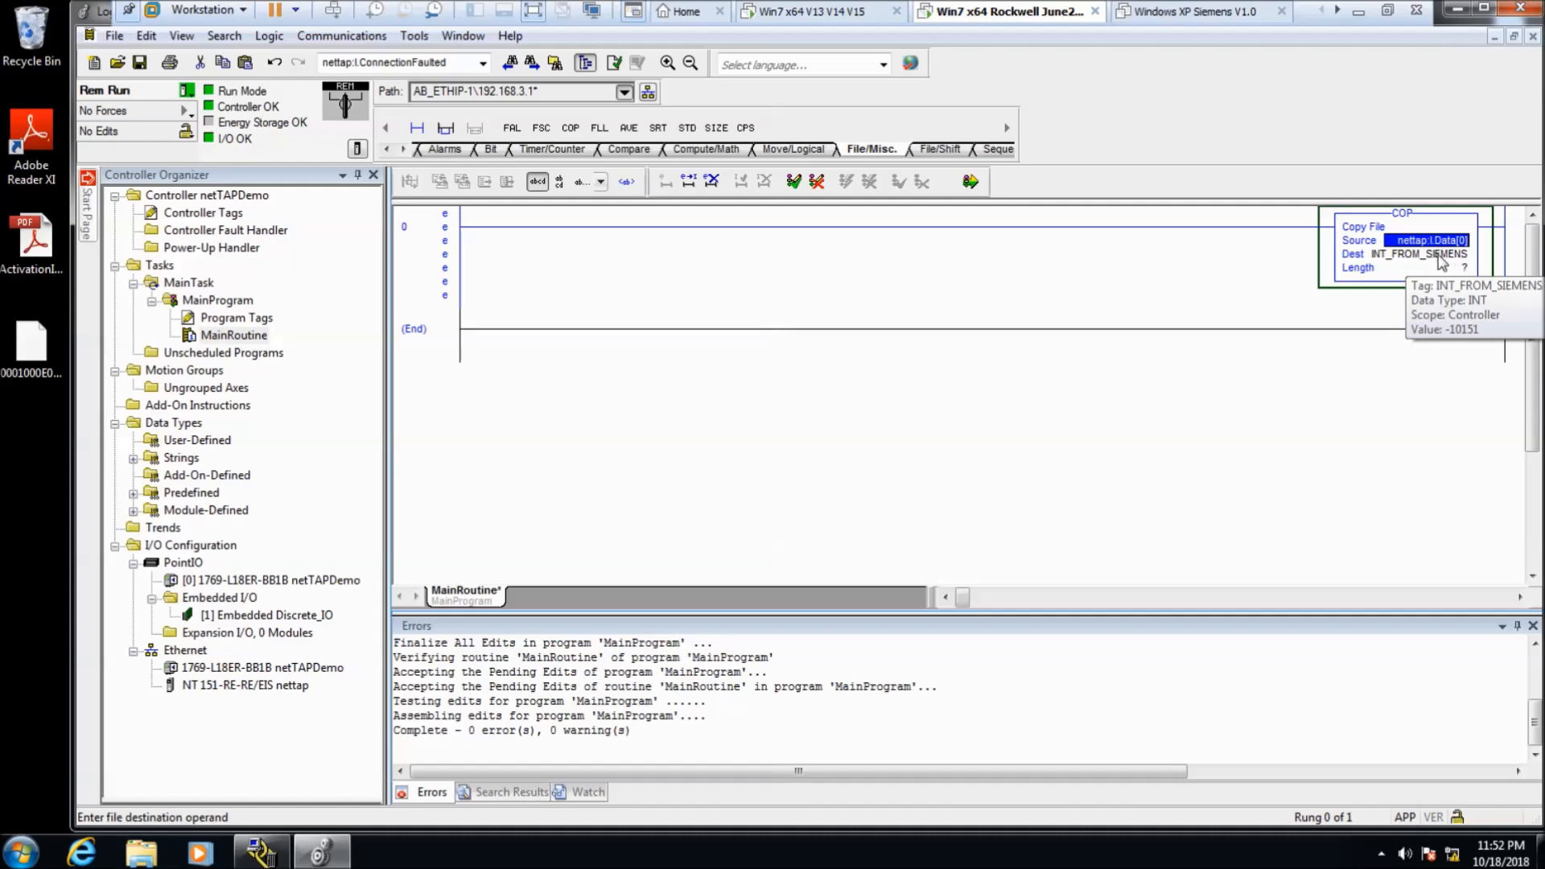
- Set the Copy File length to 1 and finalize all edits in MainProgram
left_click(1456, 271)
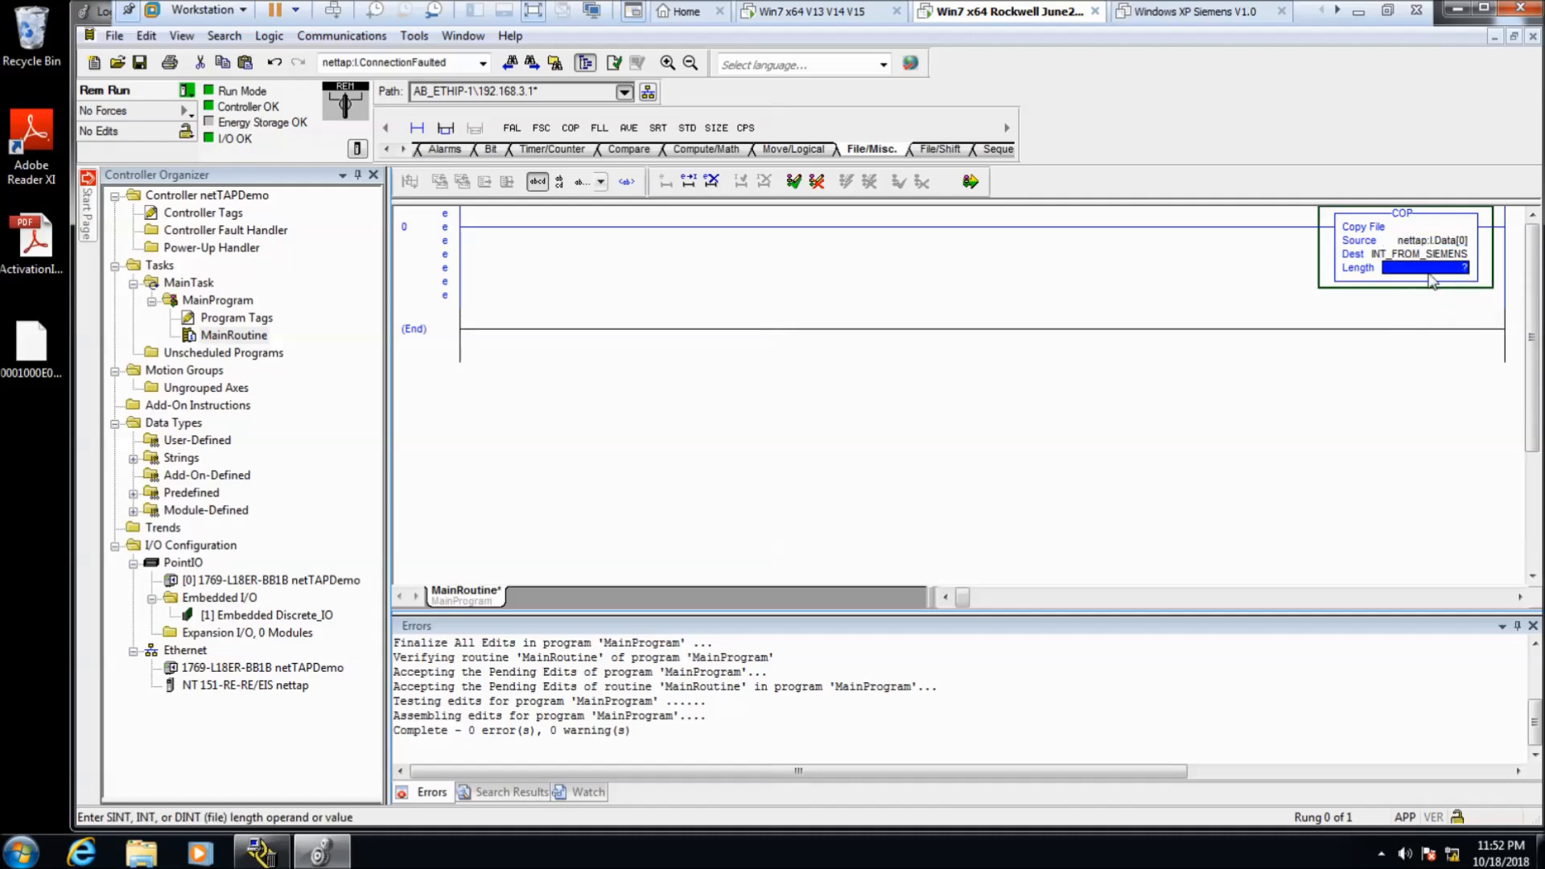
left_click(1441, 241)
left_click(1446, 255)
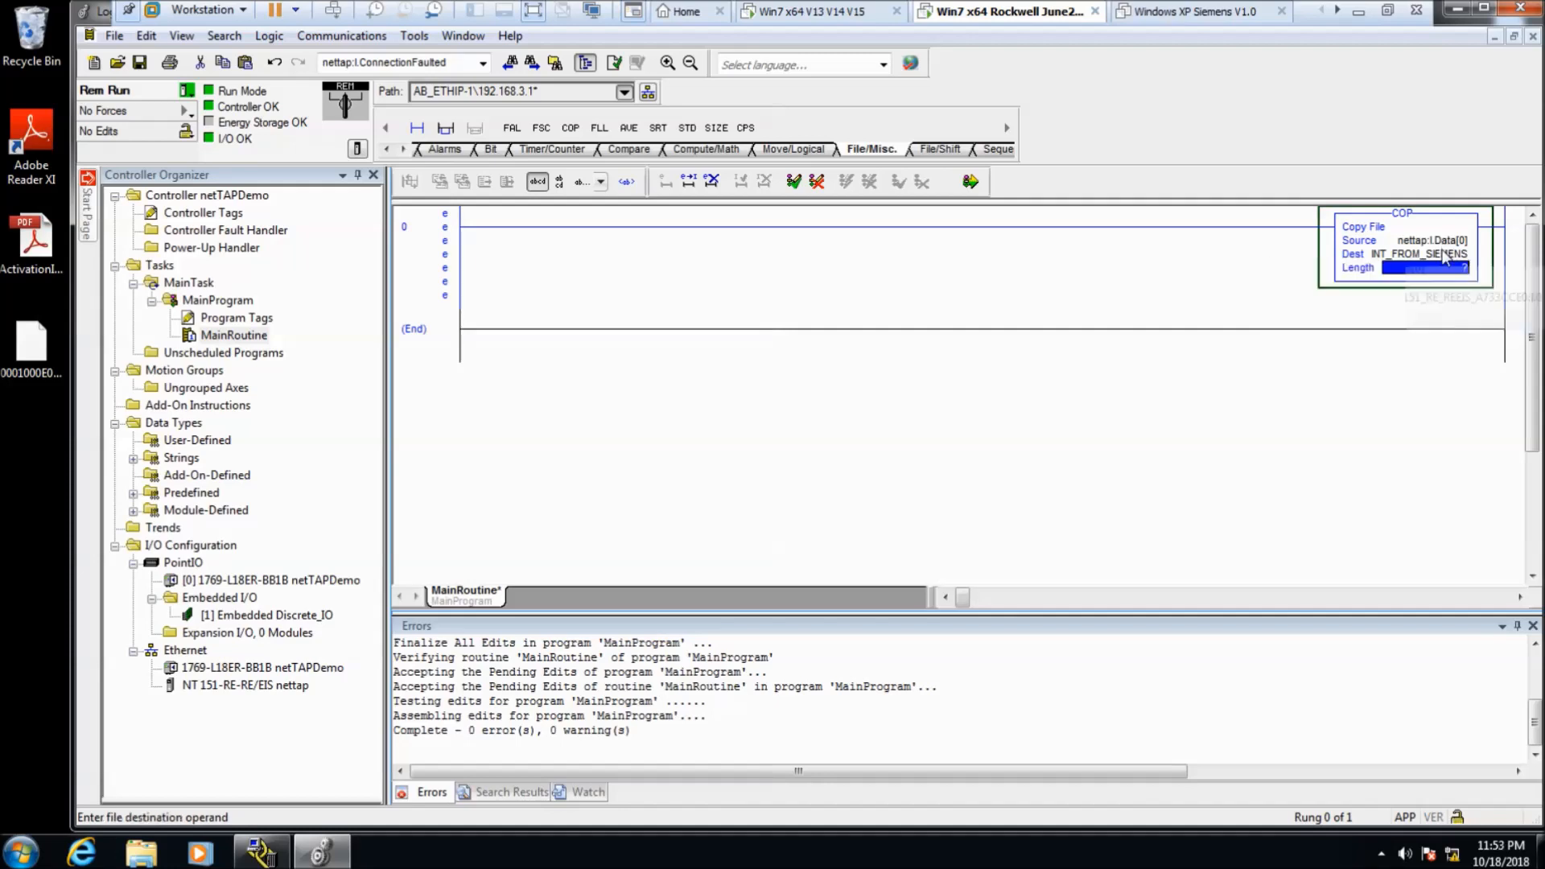
left_click(1446, 270)
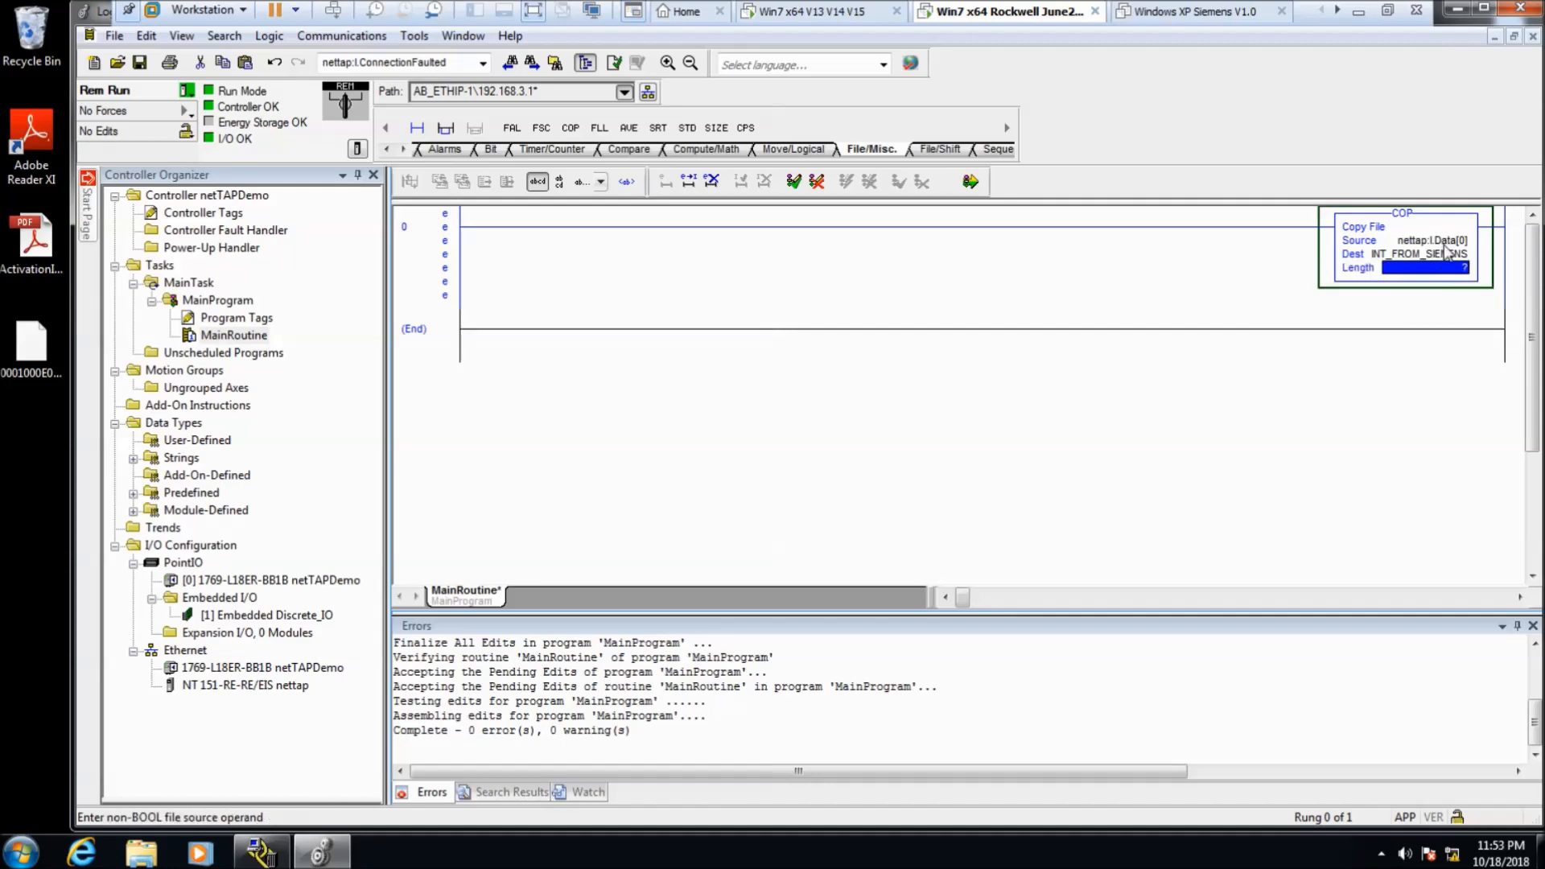
type("1")
key("Return")
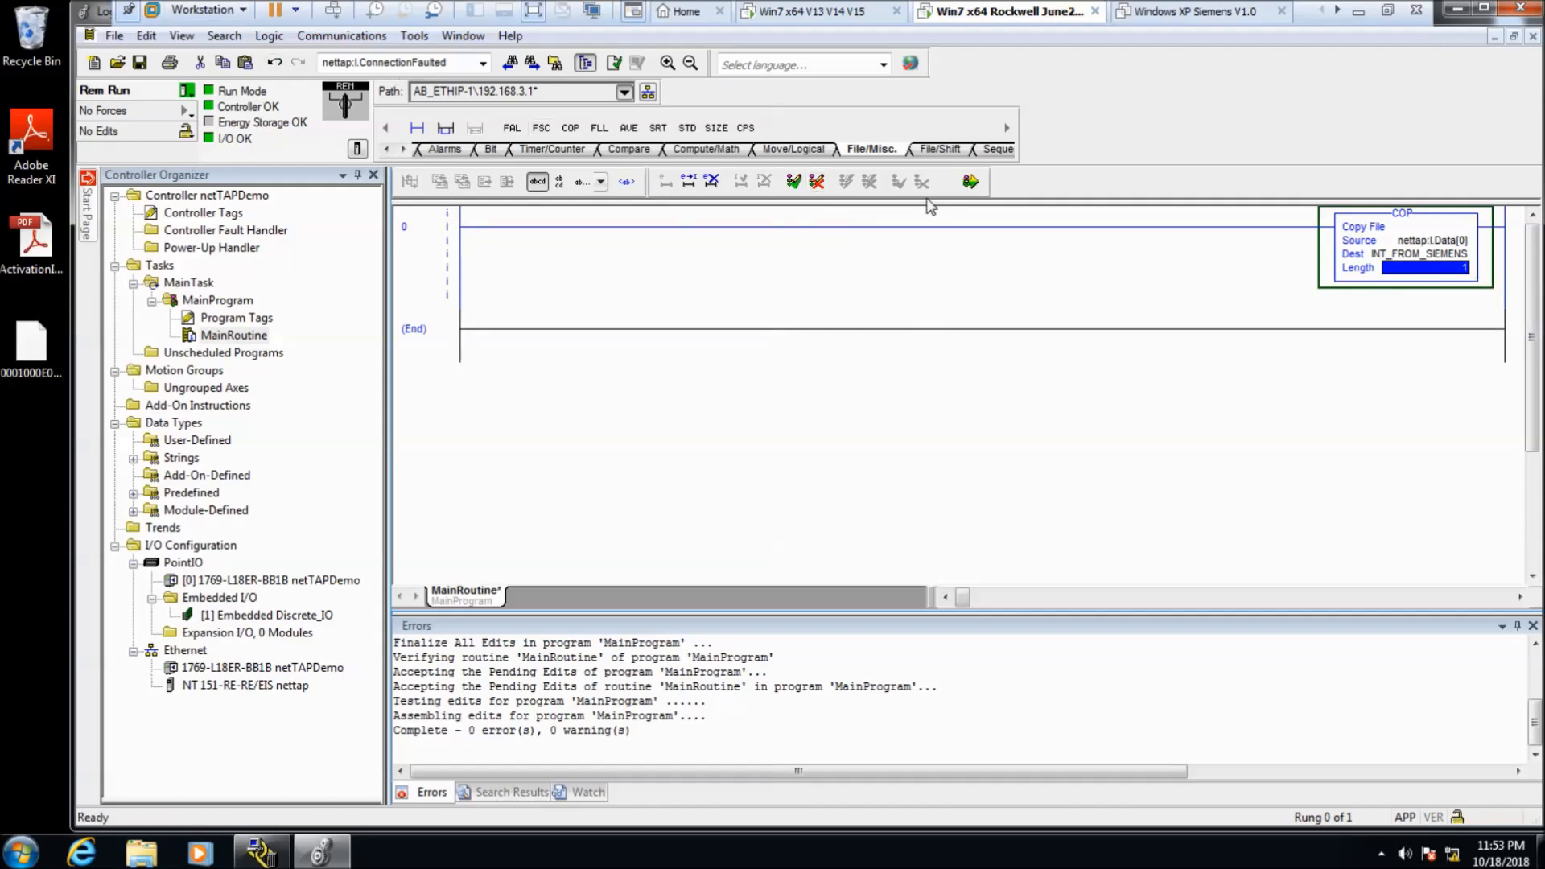
left_click(969, 183)
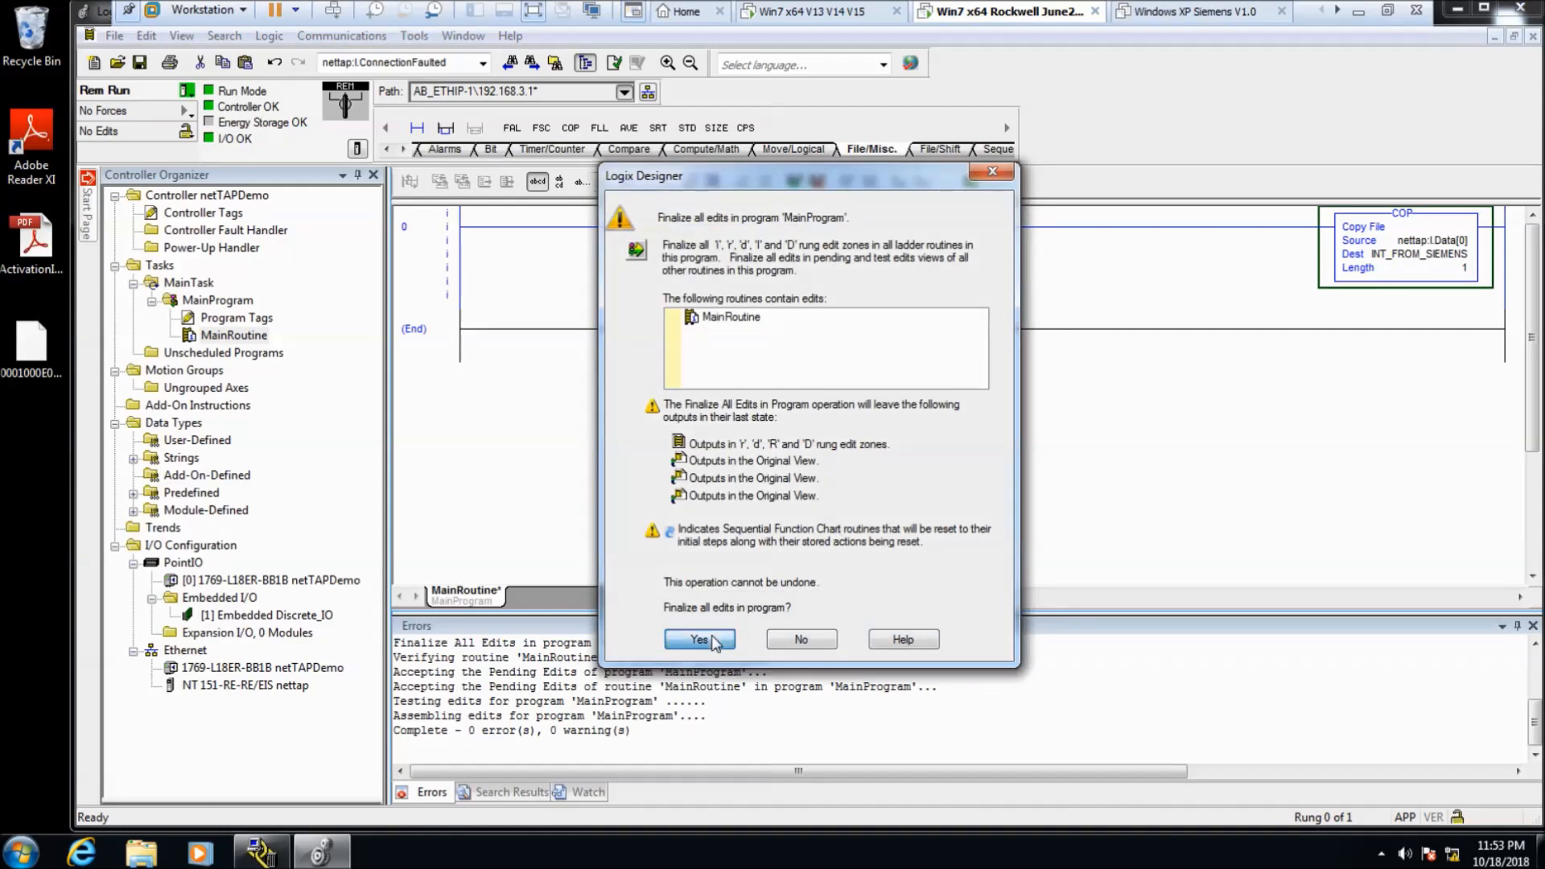
left_click(690, 641)
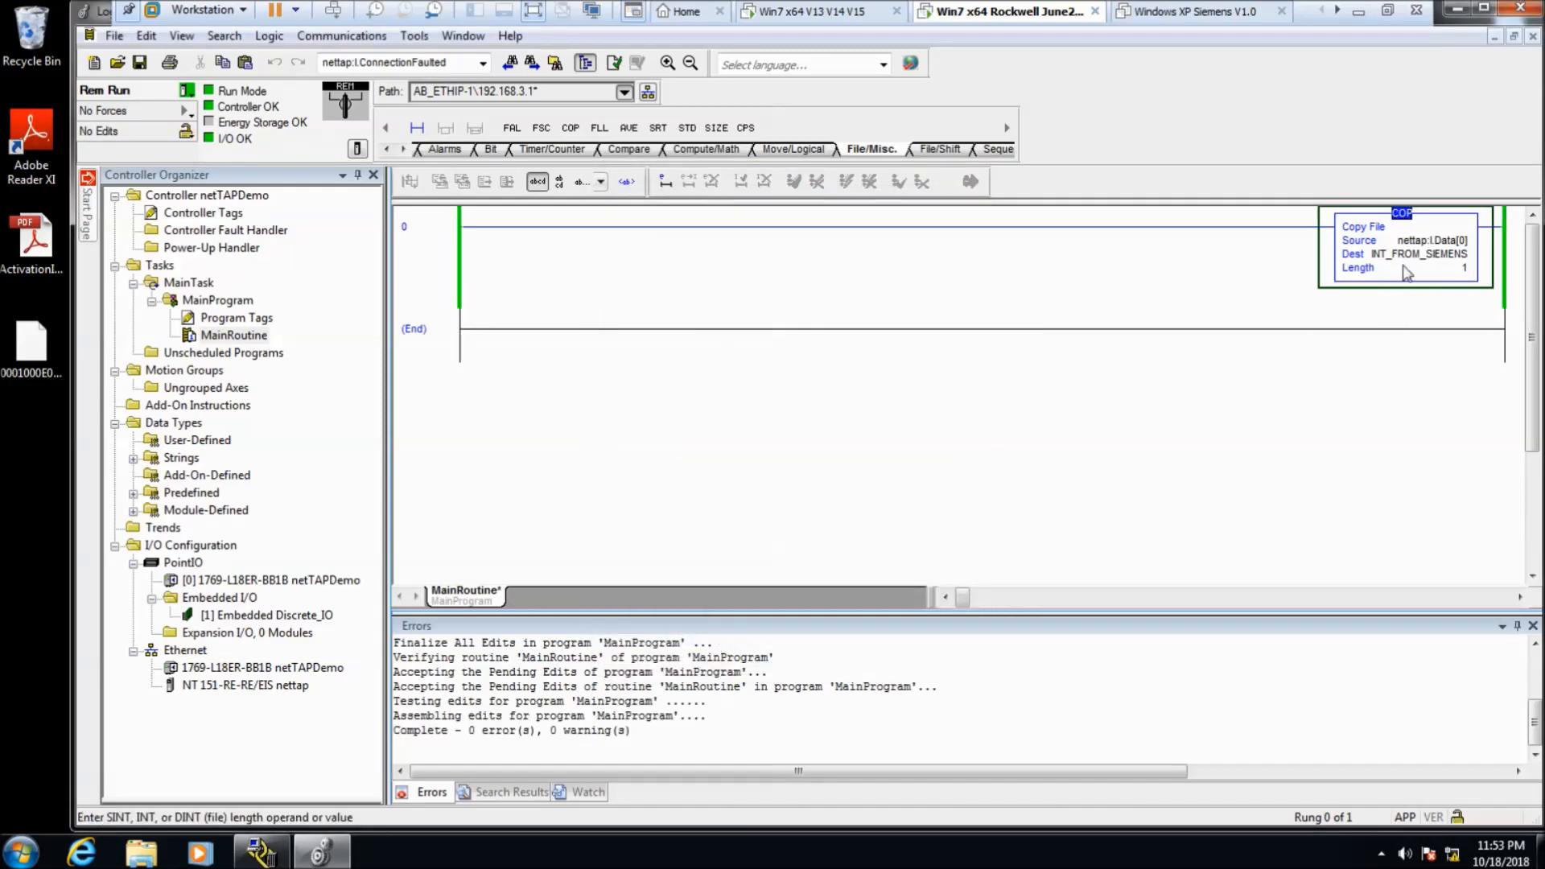
- Compare INT_FROM_SIEMENS with %QW0 in the Siemens virtual machine's watch table, and open the Controller Tags in the Rockwell virtual machine
mouse_move(1411, 262)
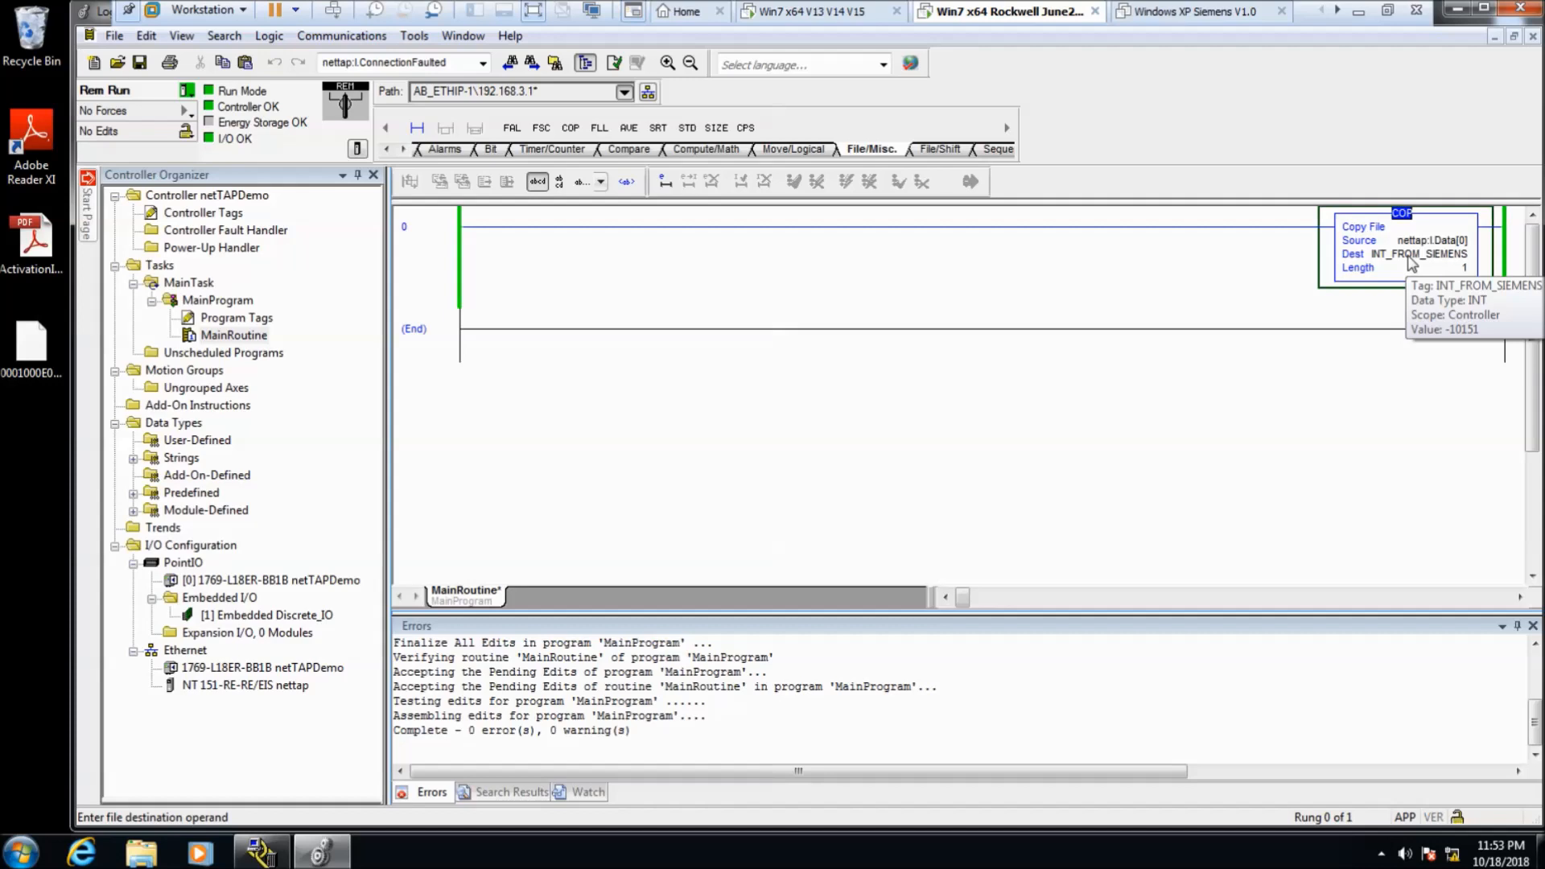
left_click(840, 13)
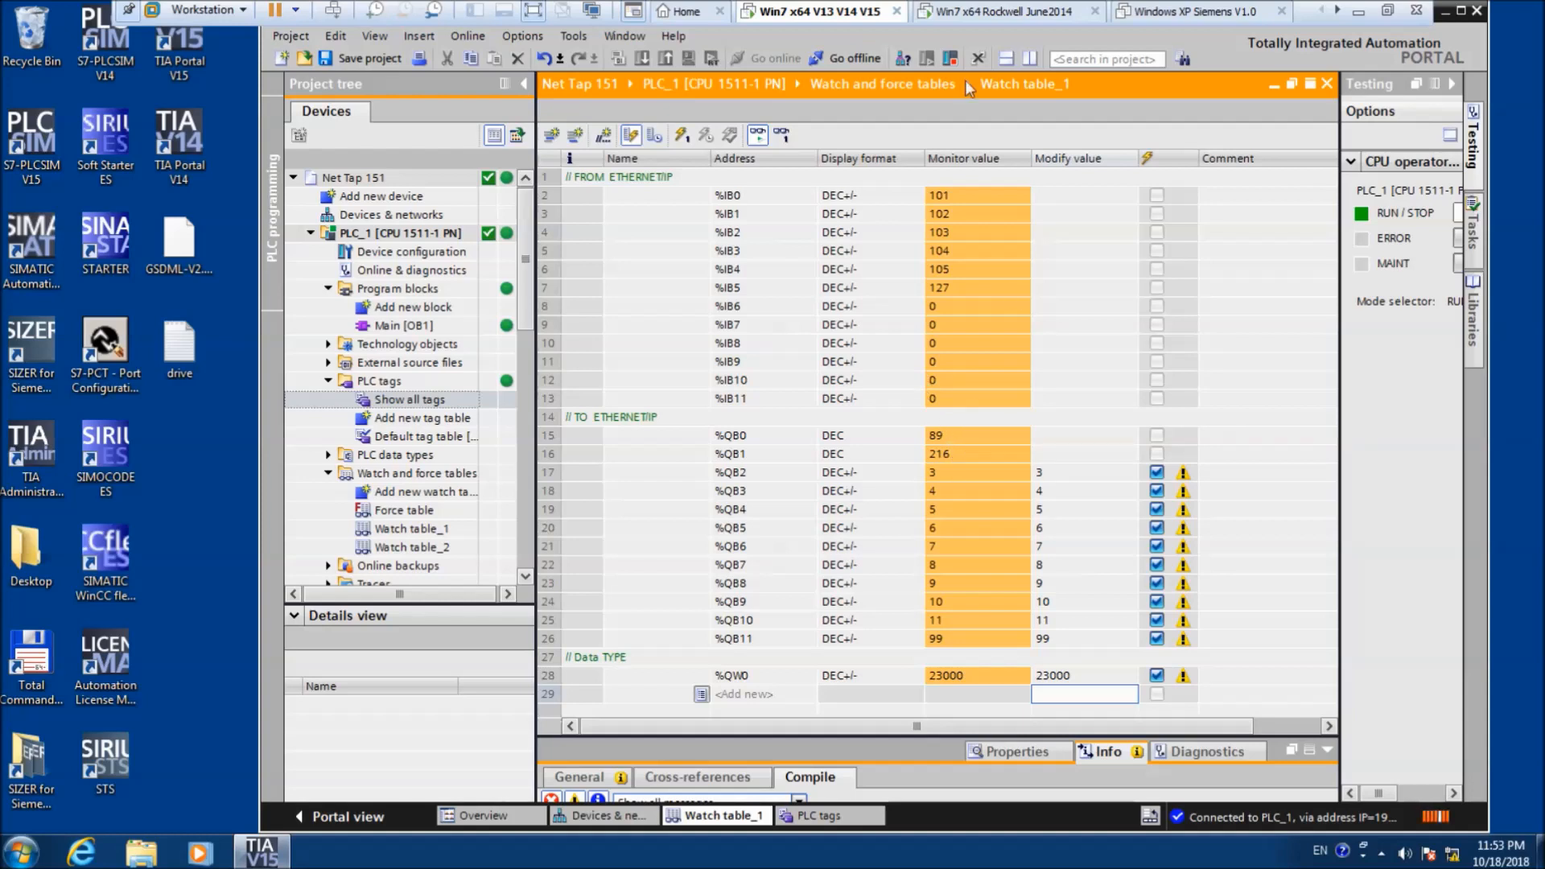
left_click(985, 13)
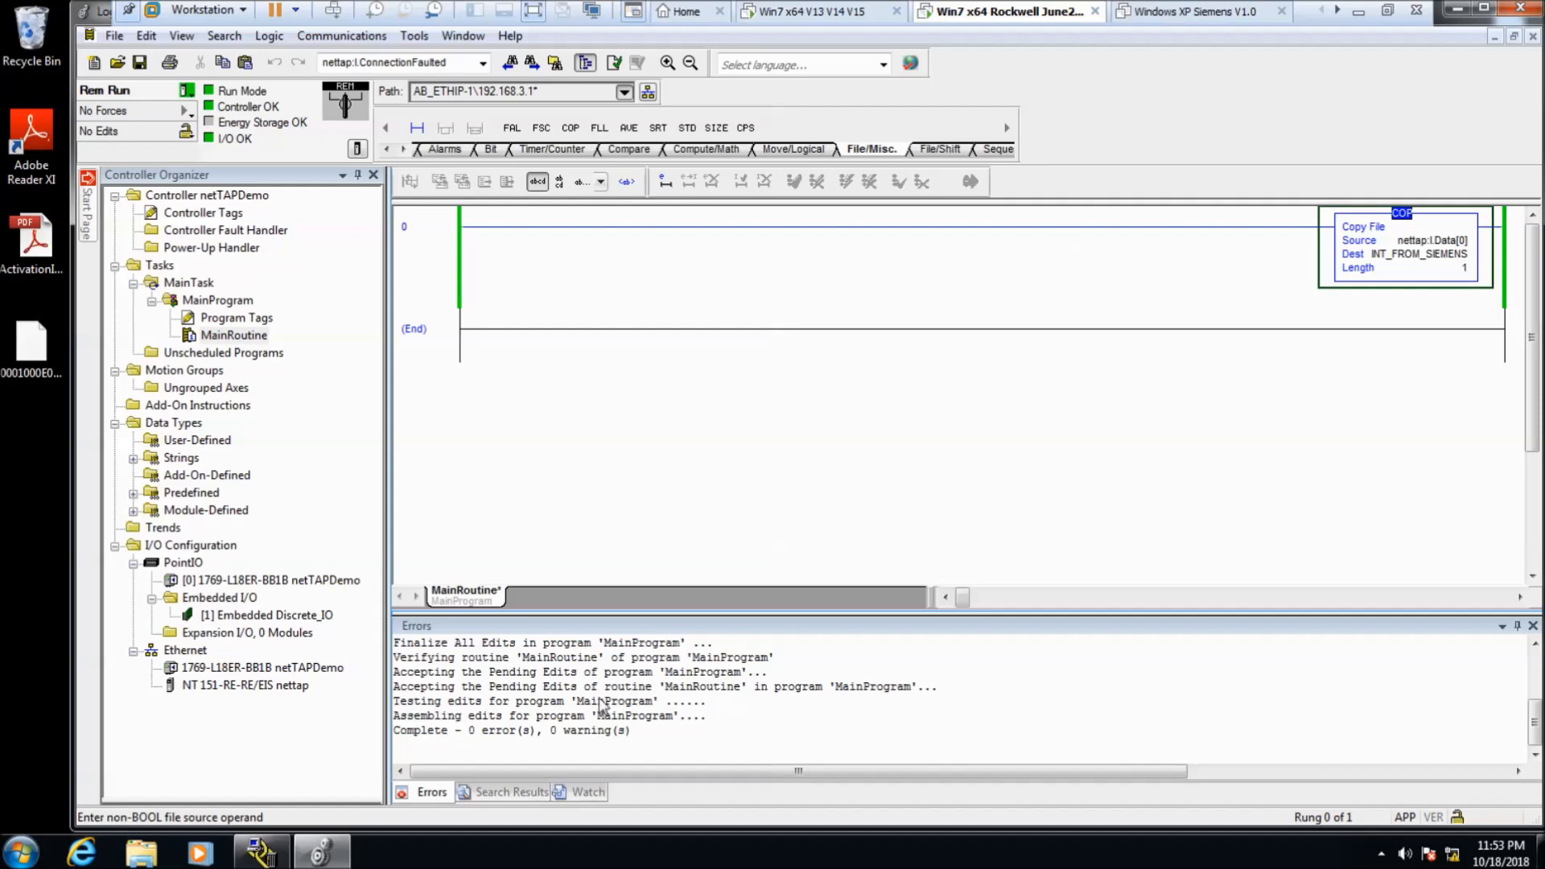
left_click(211, 214)
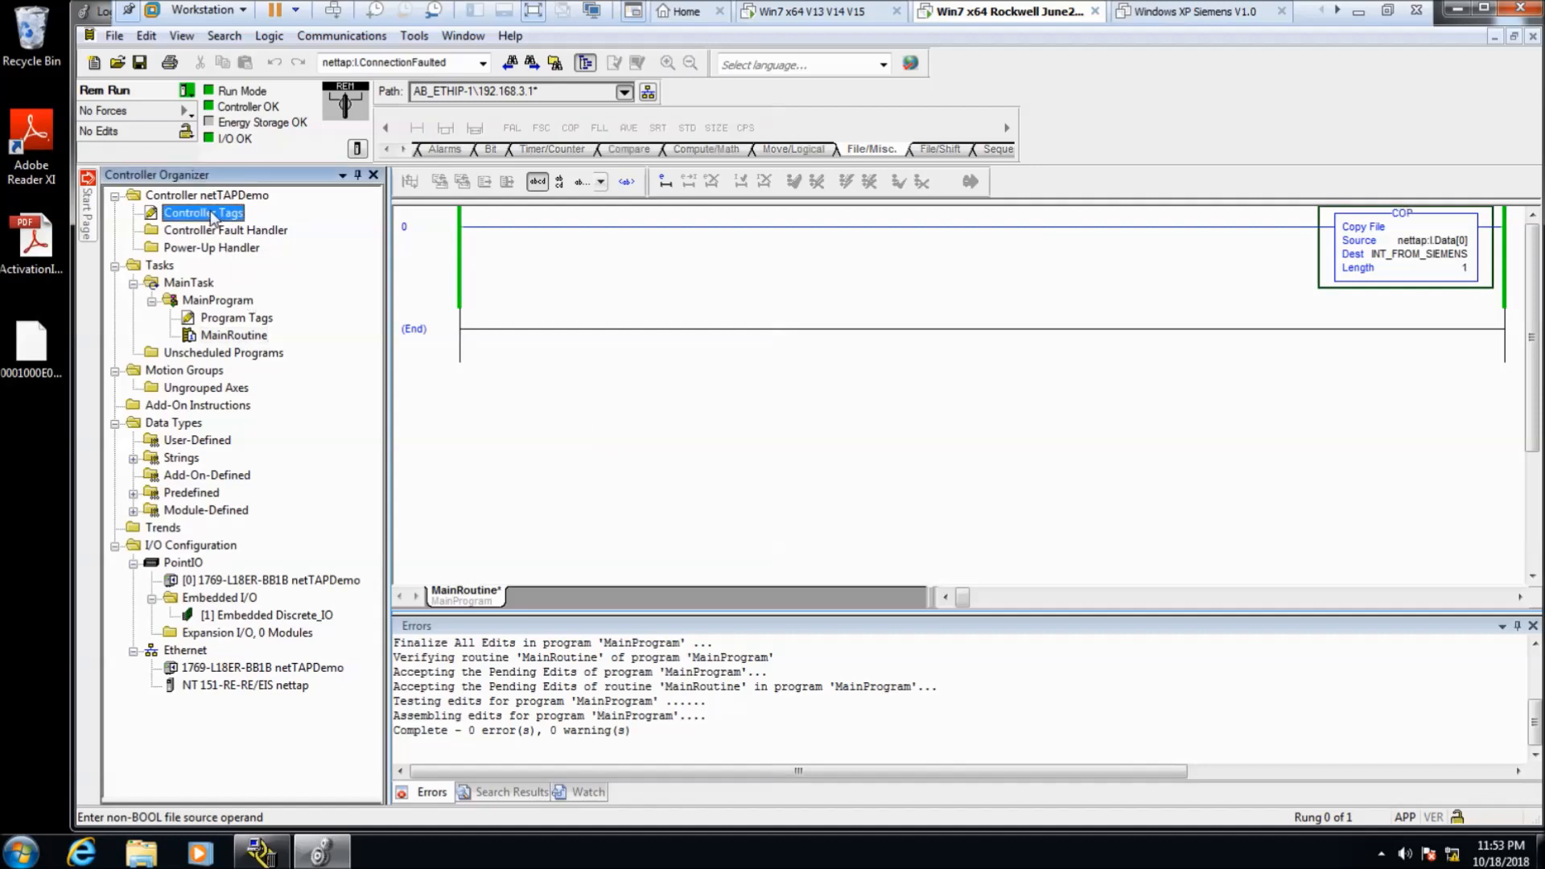
double_click(205, 214)
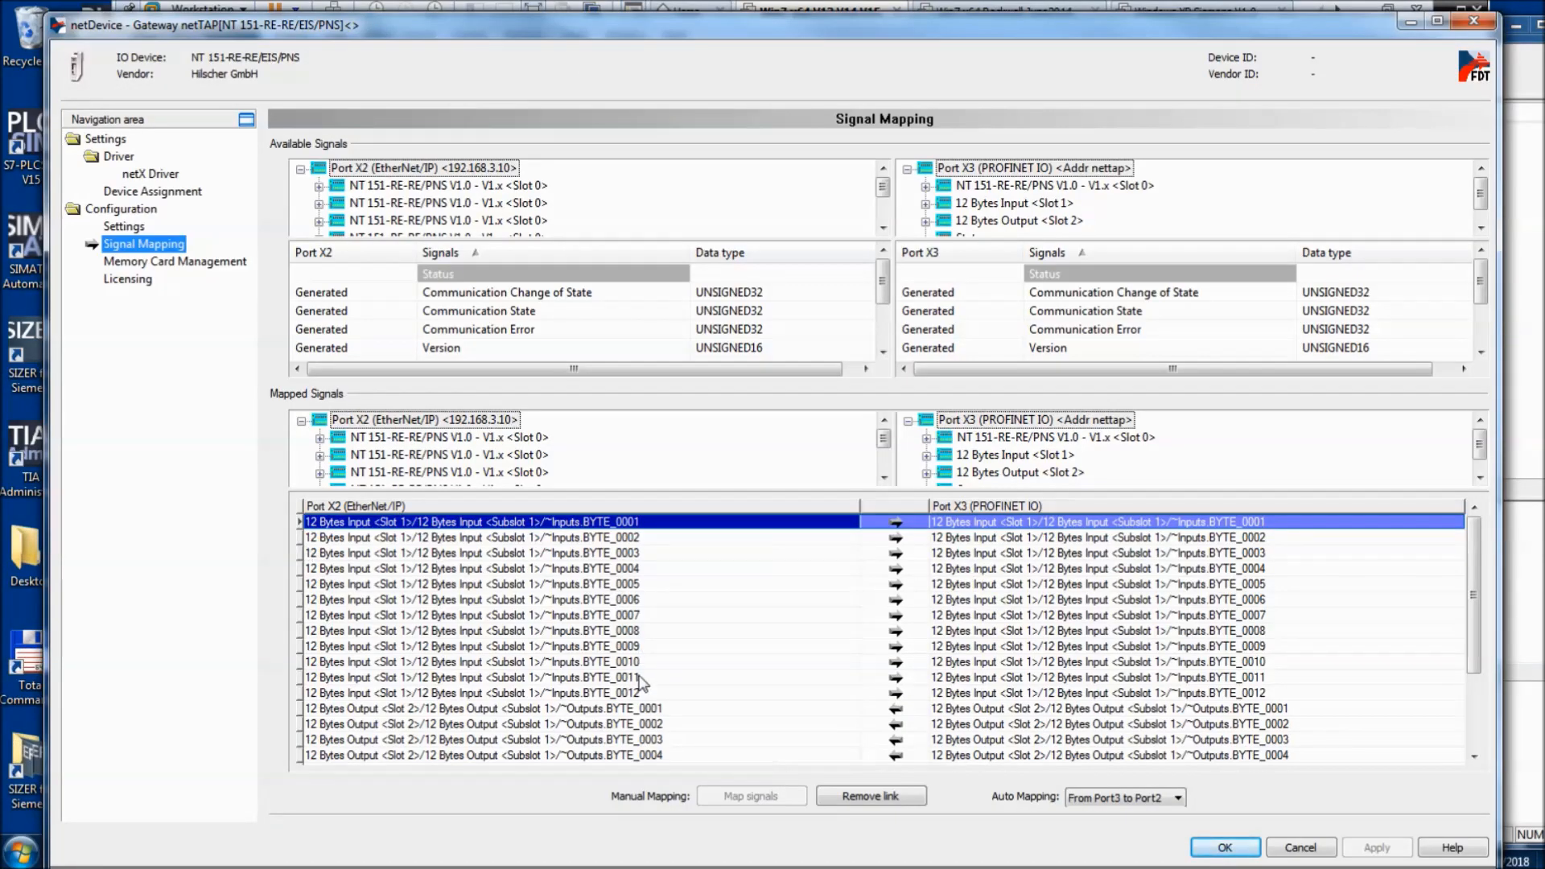
- In the netTAP gateway's netDevice signal mapping, remove the links for 12 Bytes Output BYTE_0001 and BYTE_0002
left_click_drag(1471, 642, 1478, 710)
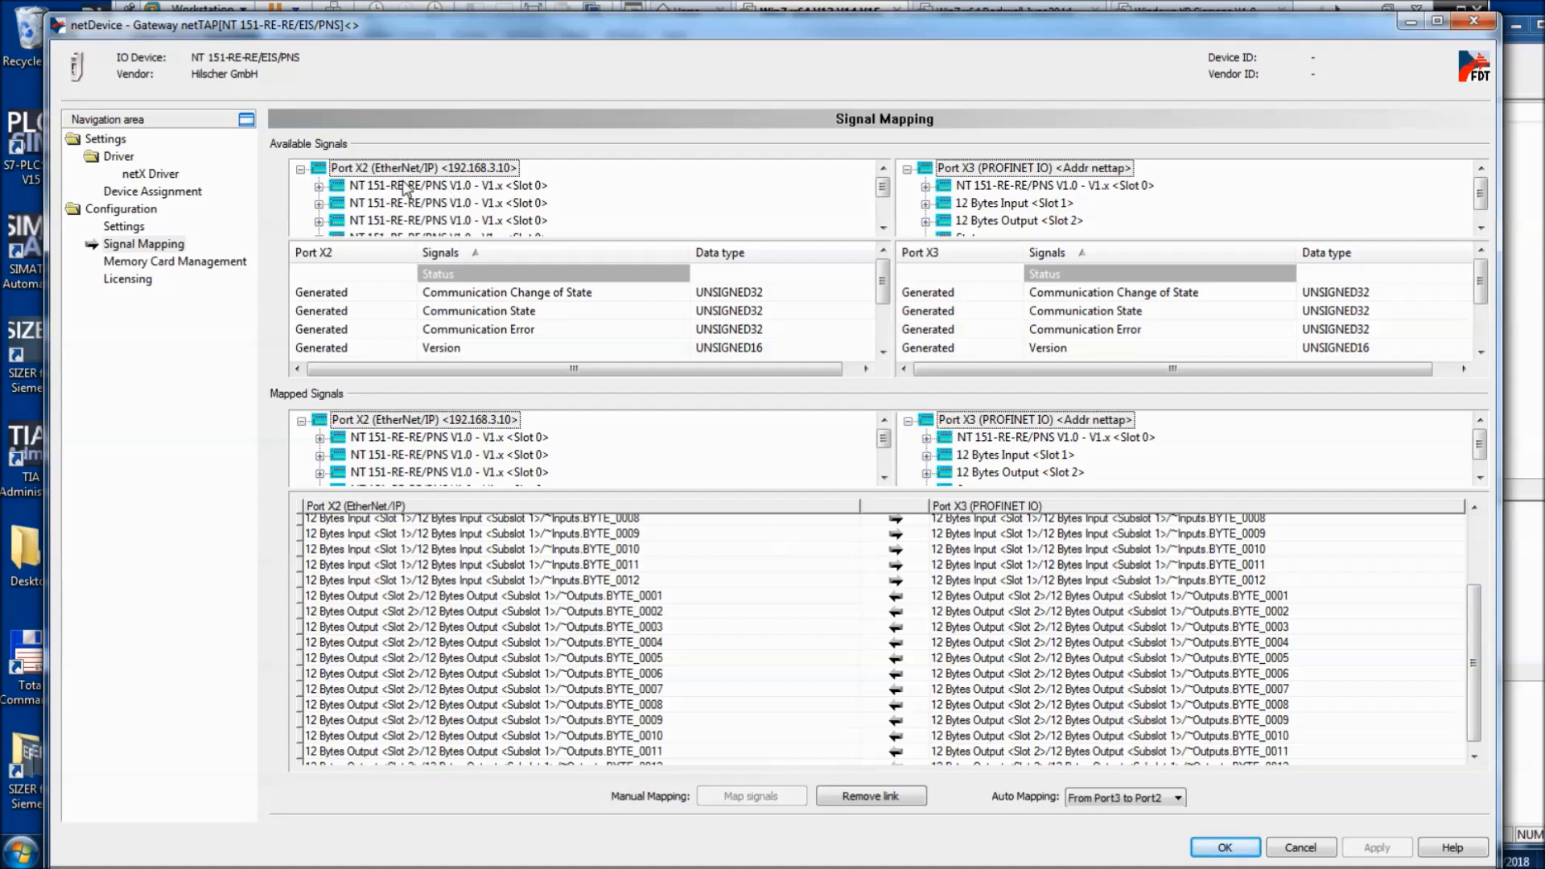
left_click(966, 601)
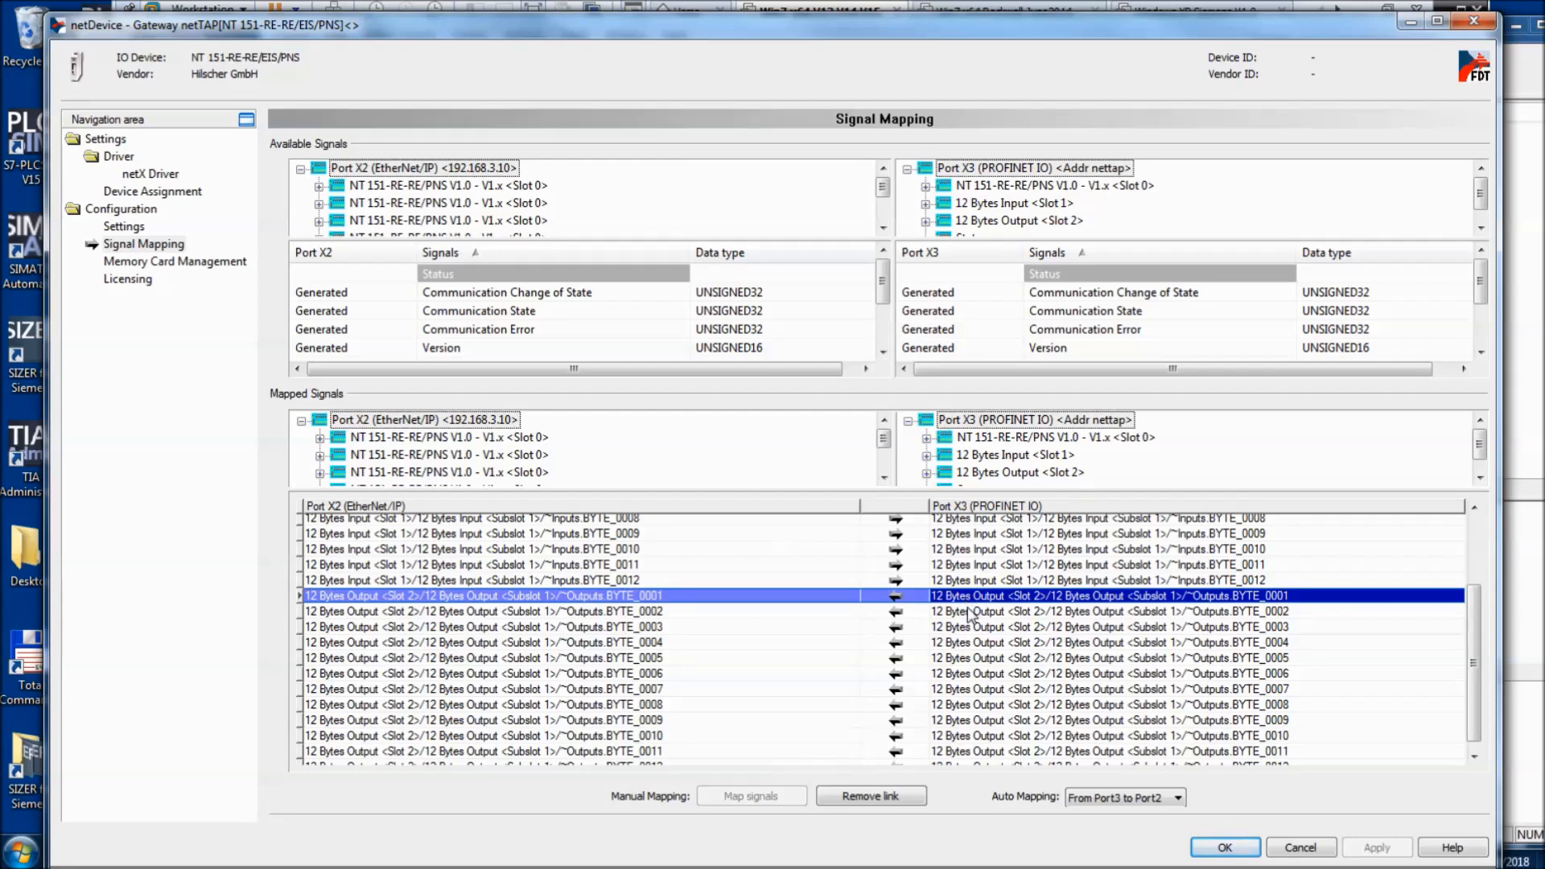
left_click(970, 615, "shift")
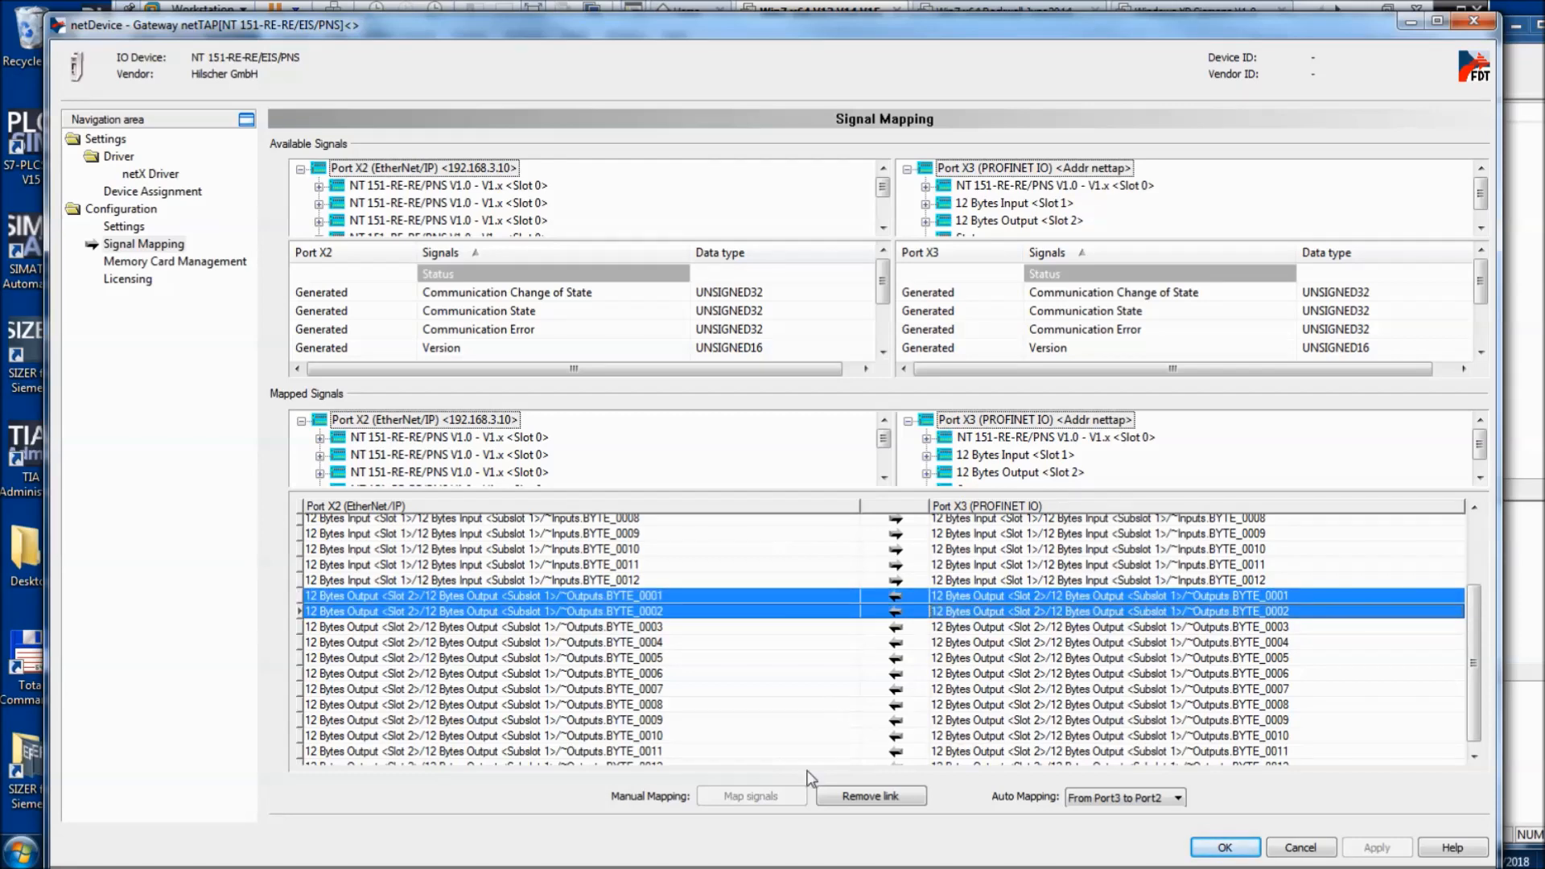
left_click(825, 801)
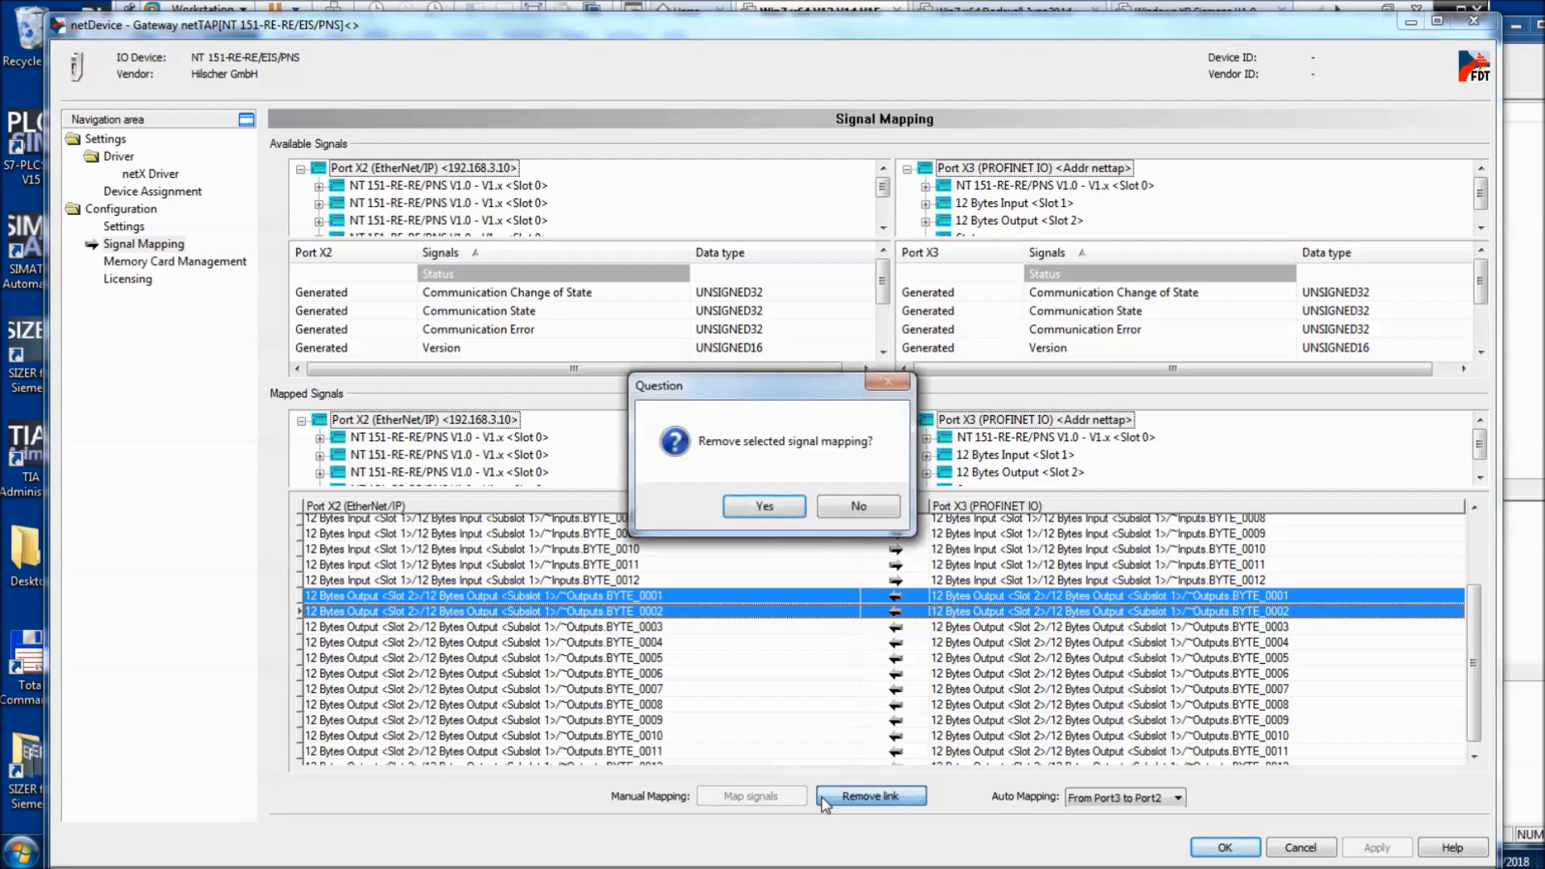
left_click(799, 514)
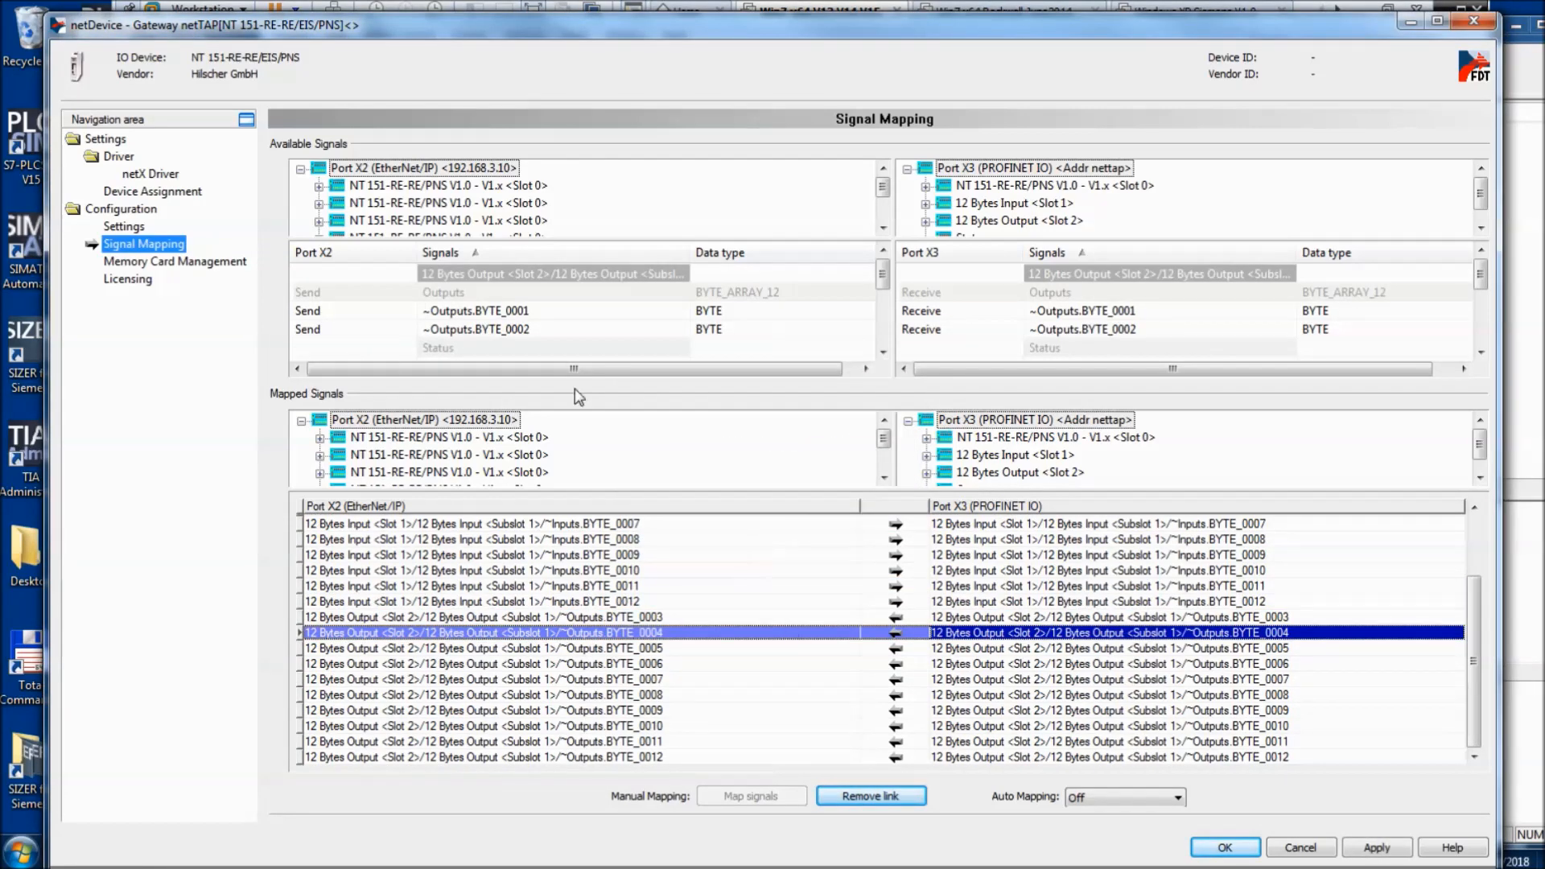
- Map the Port X3 receive signal Outputs.BYTE_0002 to the Port X2 send signal Outputs.BYTE_0001
left_click(519, 311)
left_click(519, 313)
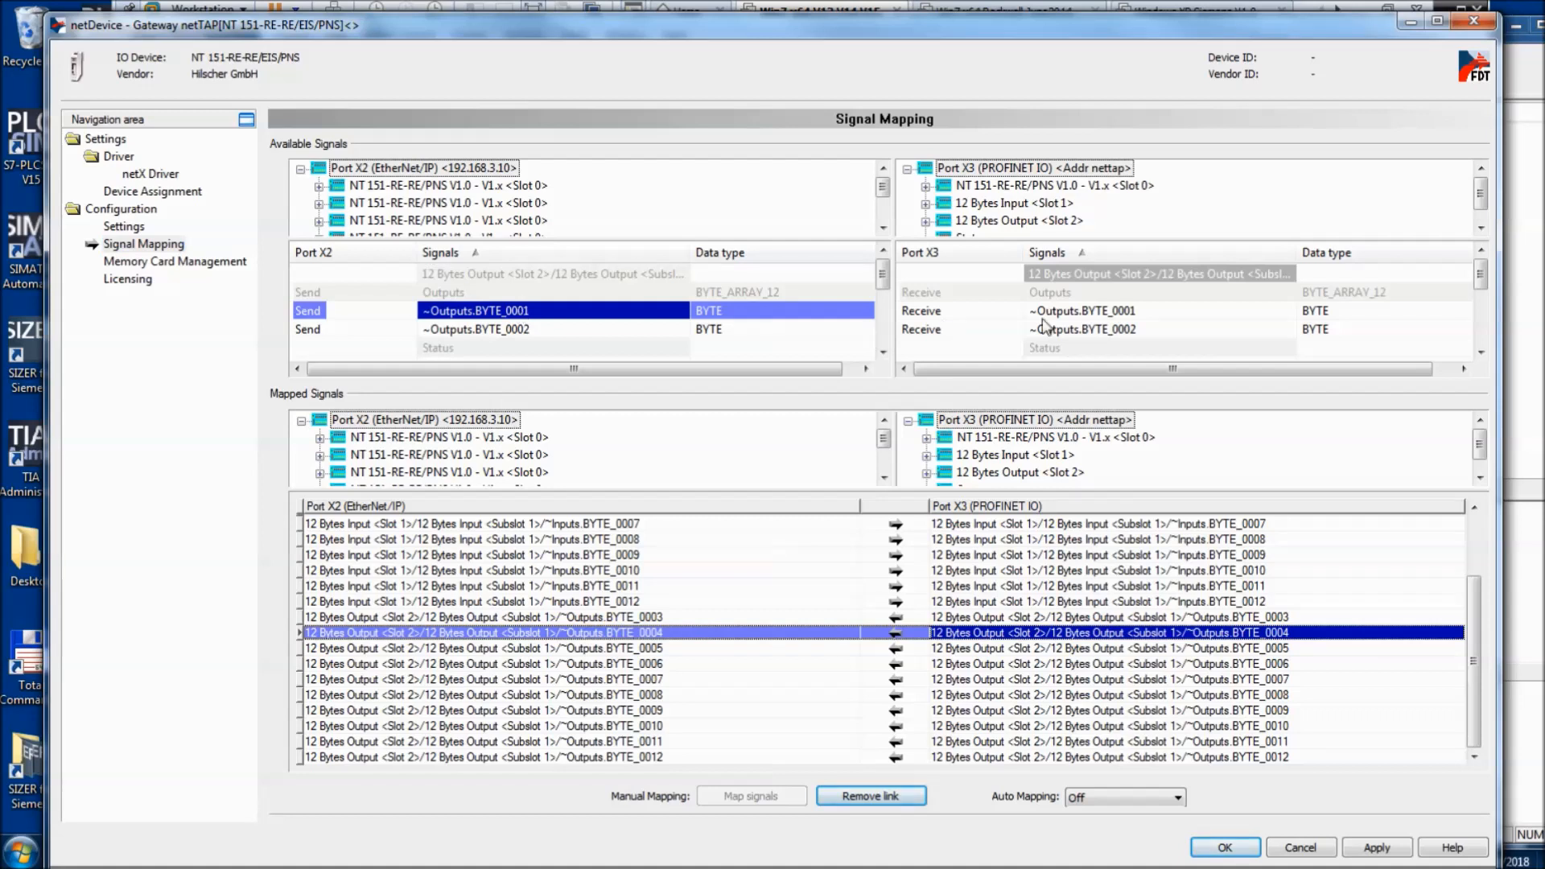
left_click(1071, 330)
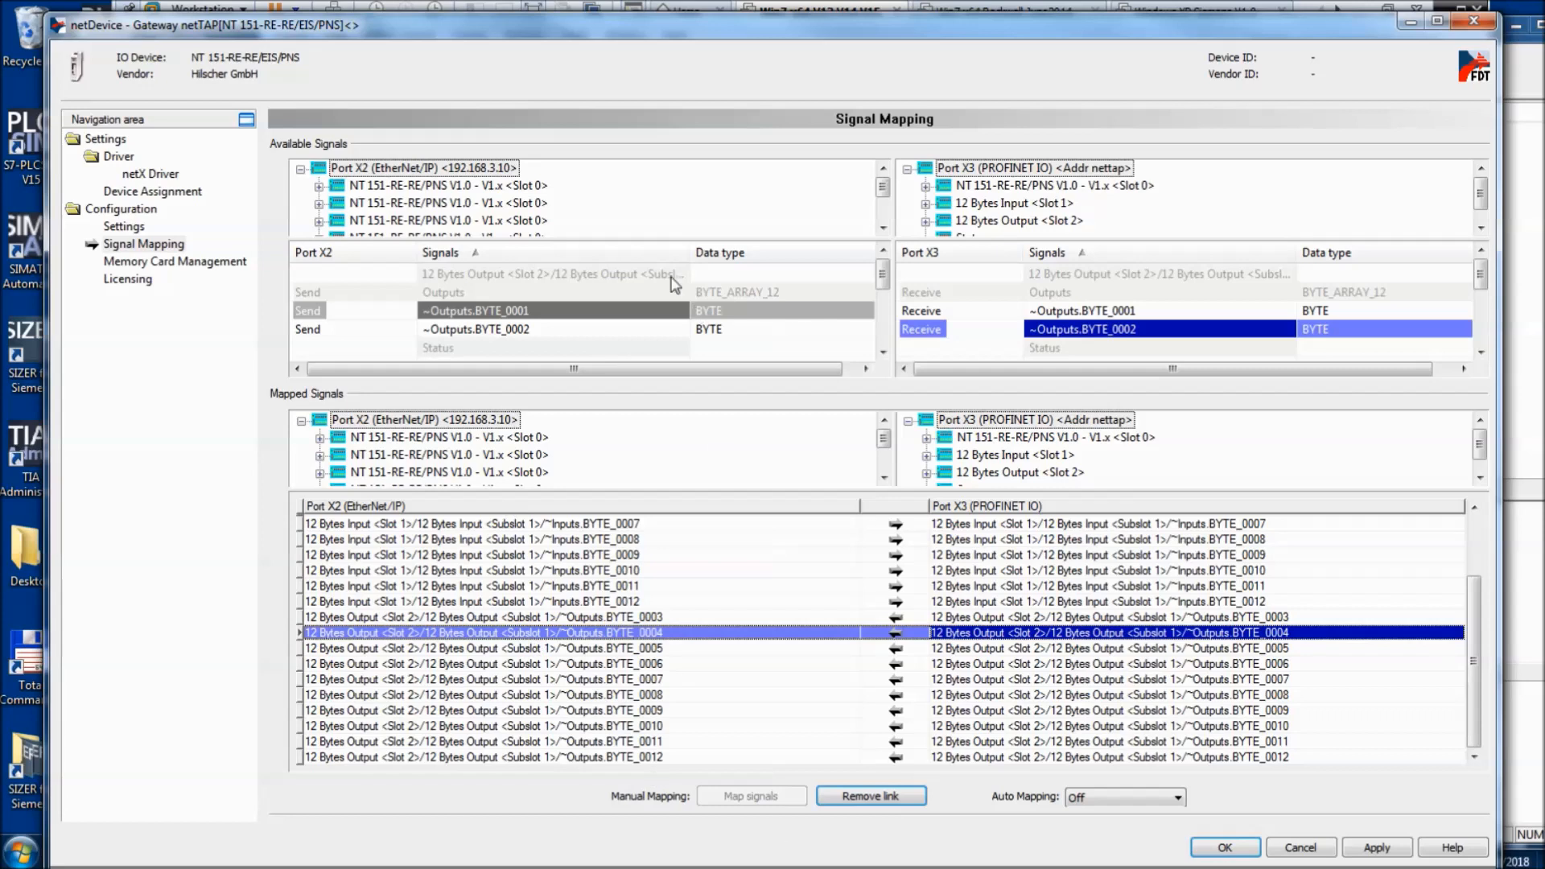
left_click(672, 312)
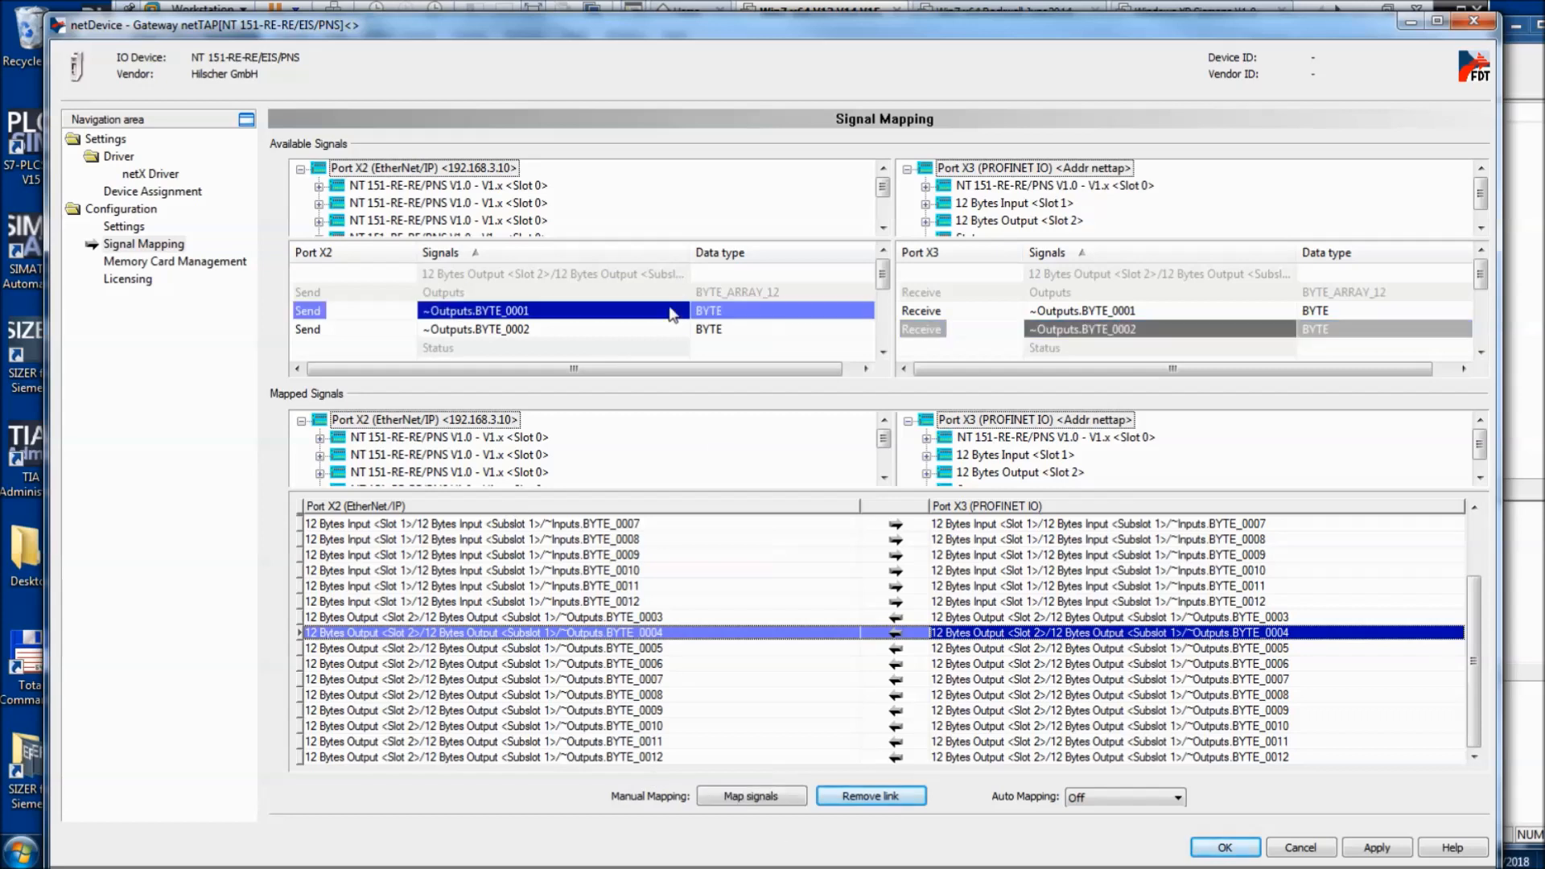
left_click(791, 796)
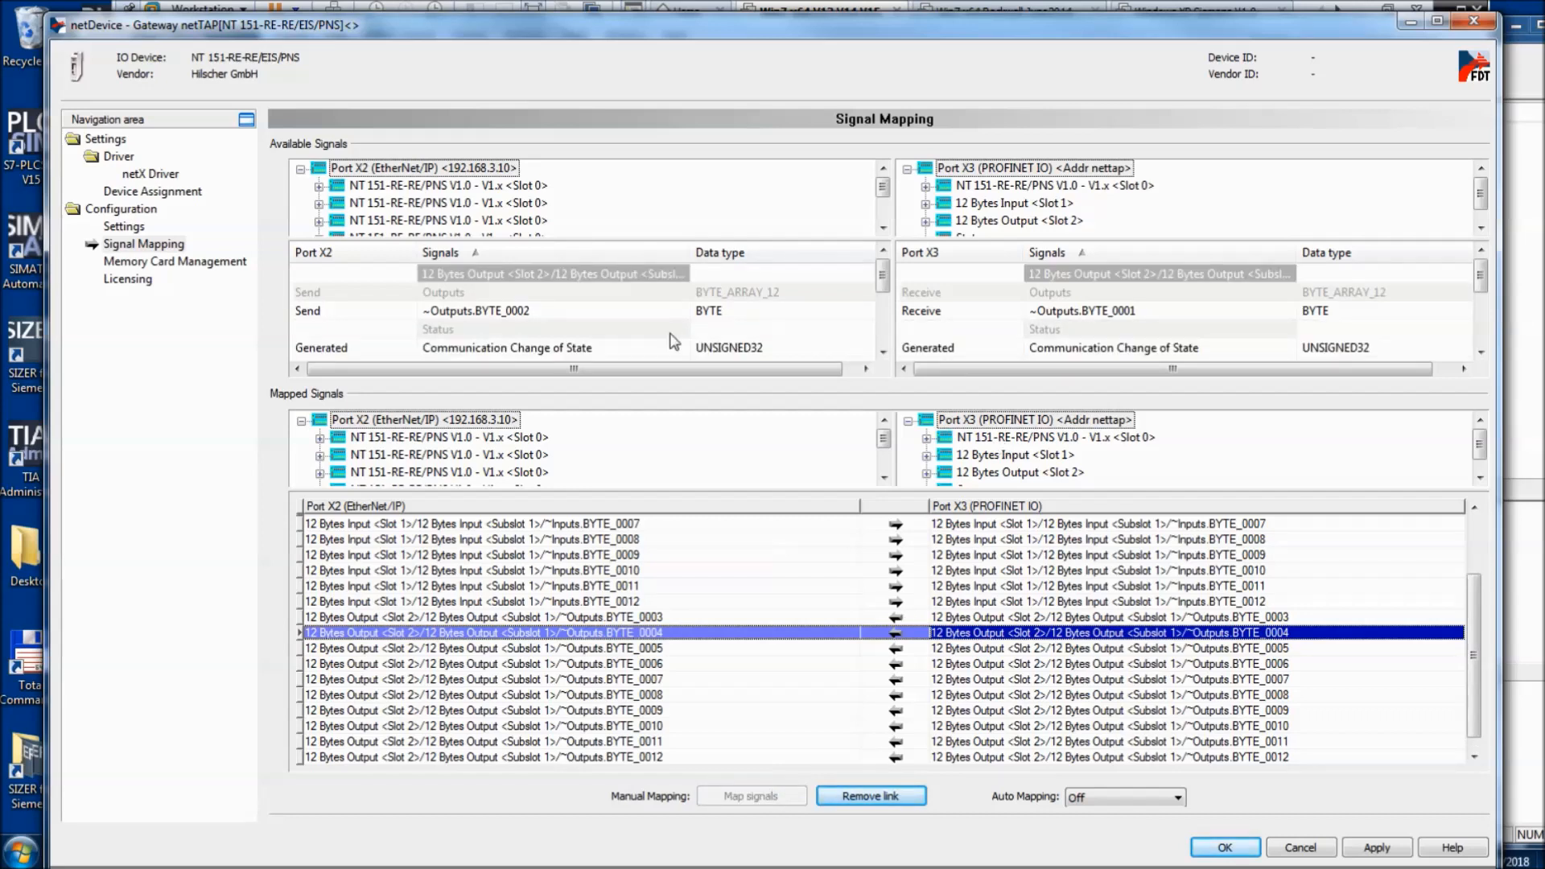
- Map the Port X3 receive signal Outputs.BYTE_0001 to the Port X2 send signal Outputs.BYTE_0002, and apply the new signal mapping
left_click(757, 313)
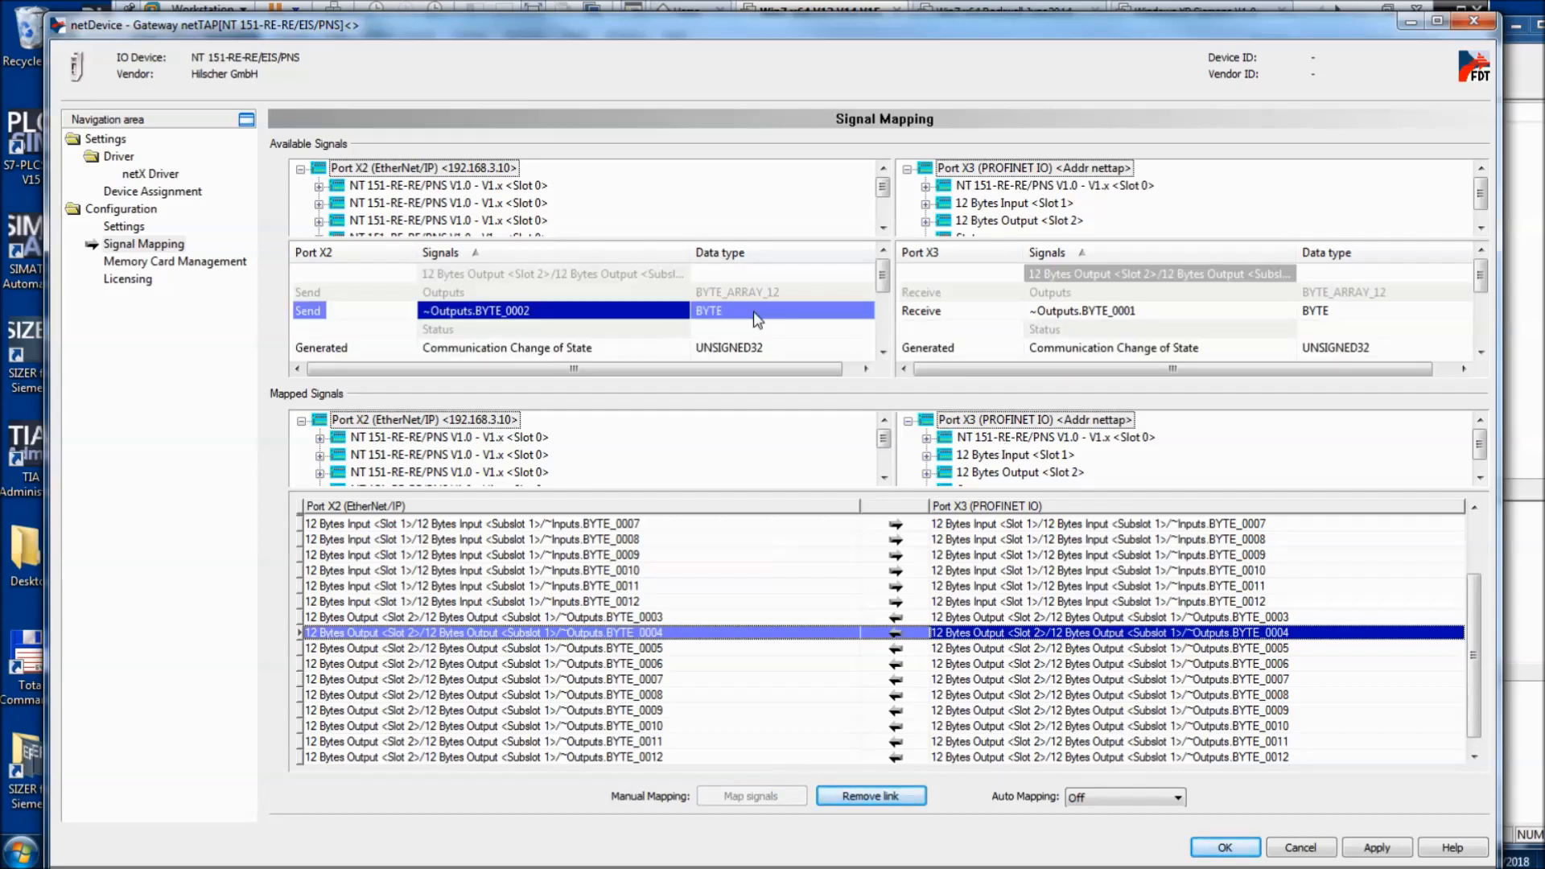
left_click(1016, 314)
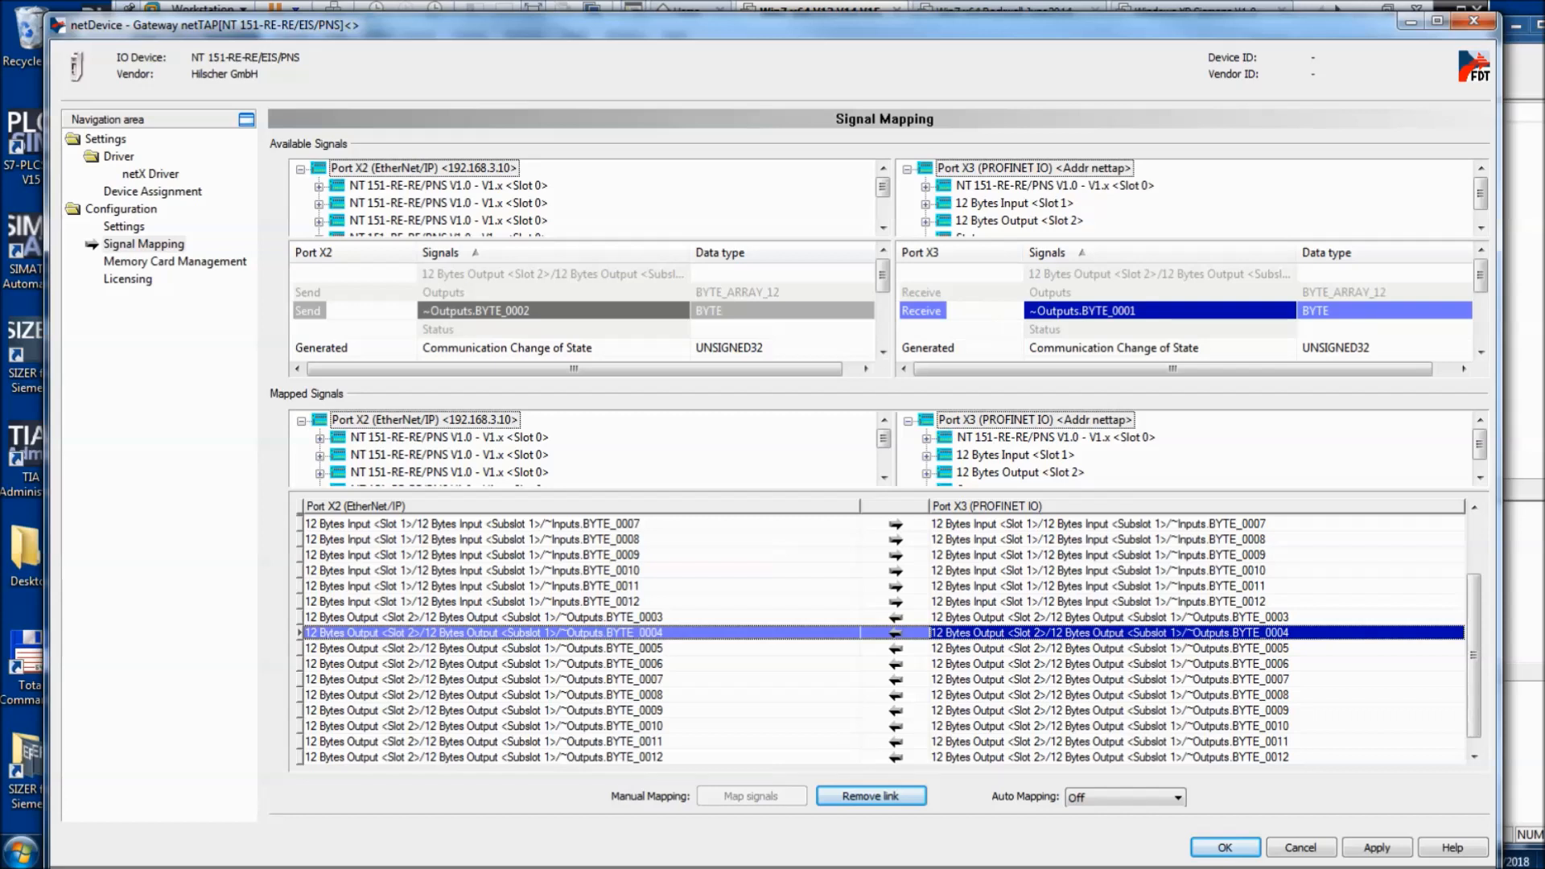
left_click(641, 309)
left_click(632, 282)
left_click(631, 310)
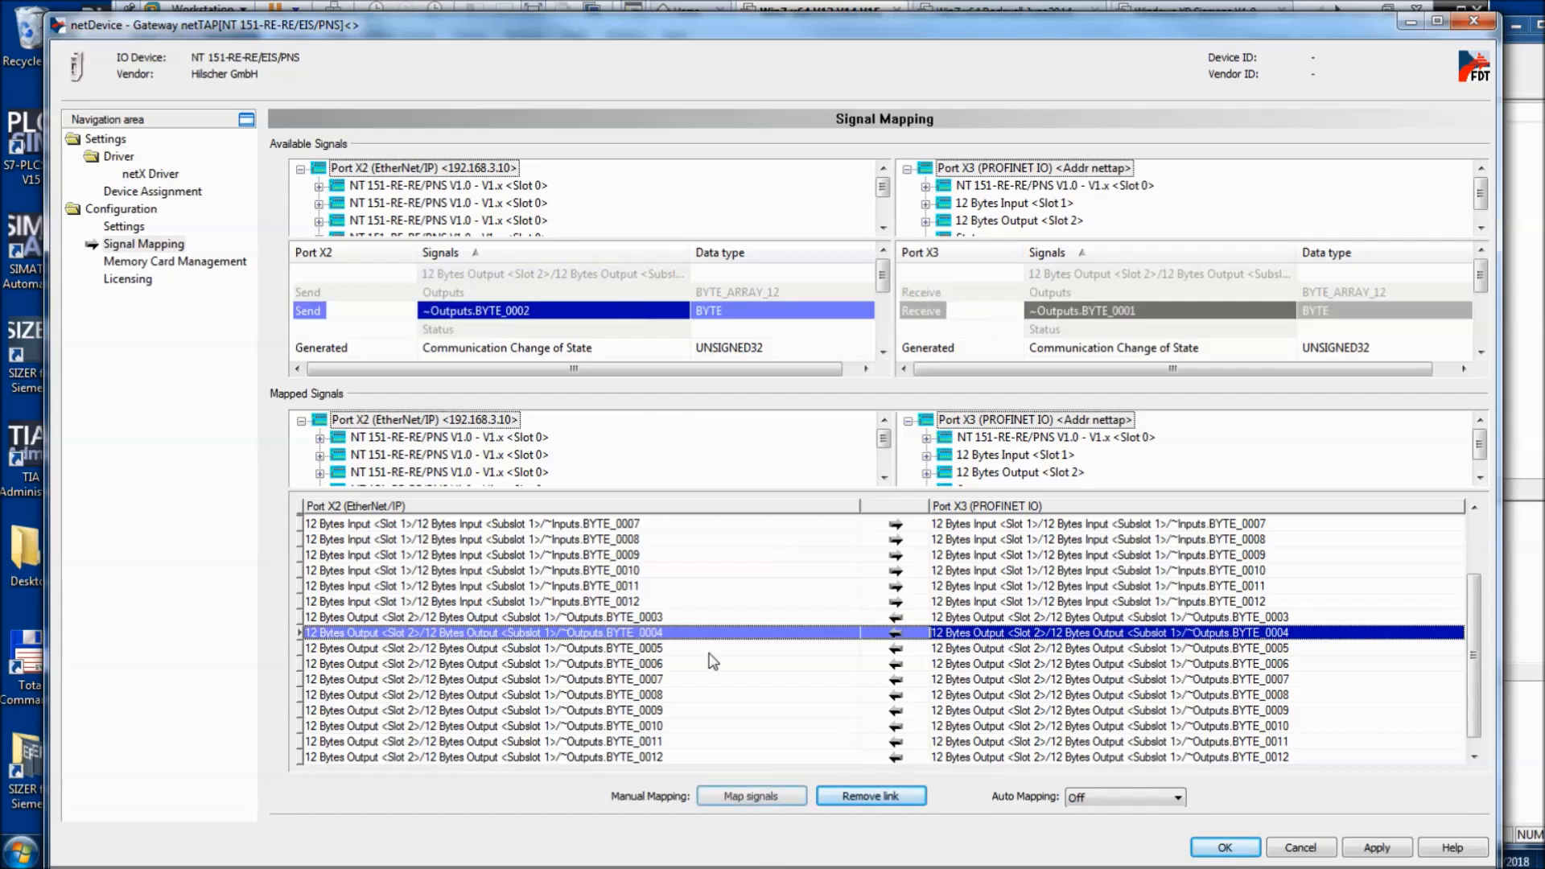
left_click(748, 796)
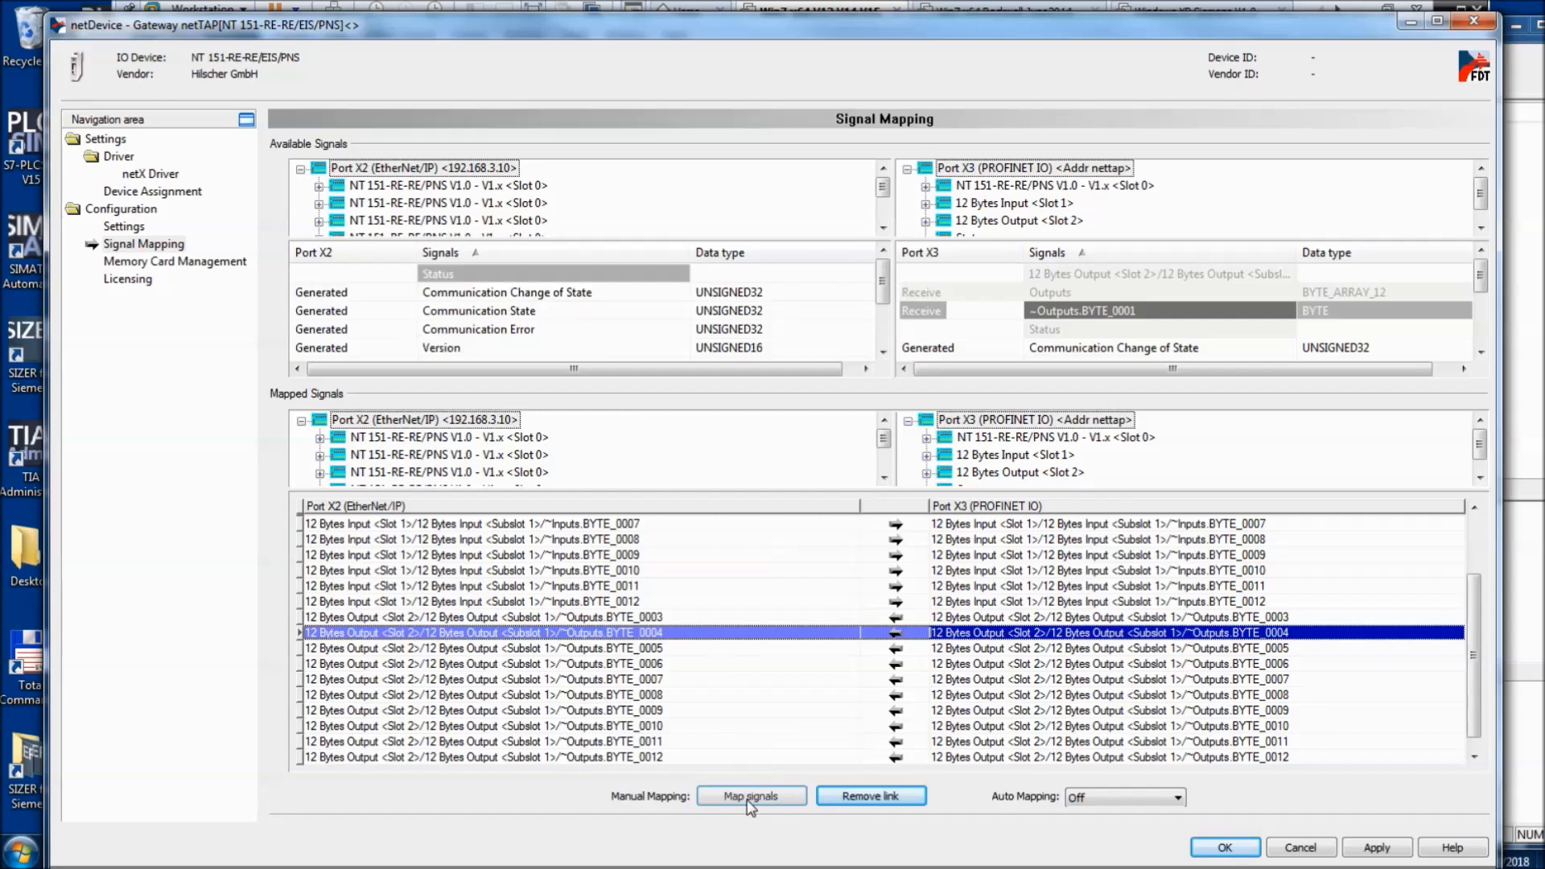
left_click(1360, 849)
left_click(1224, 848)
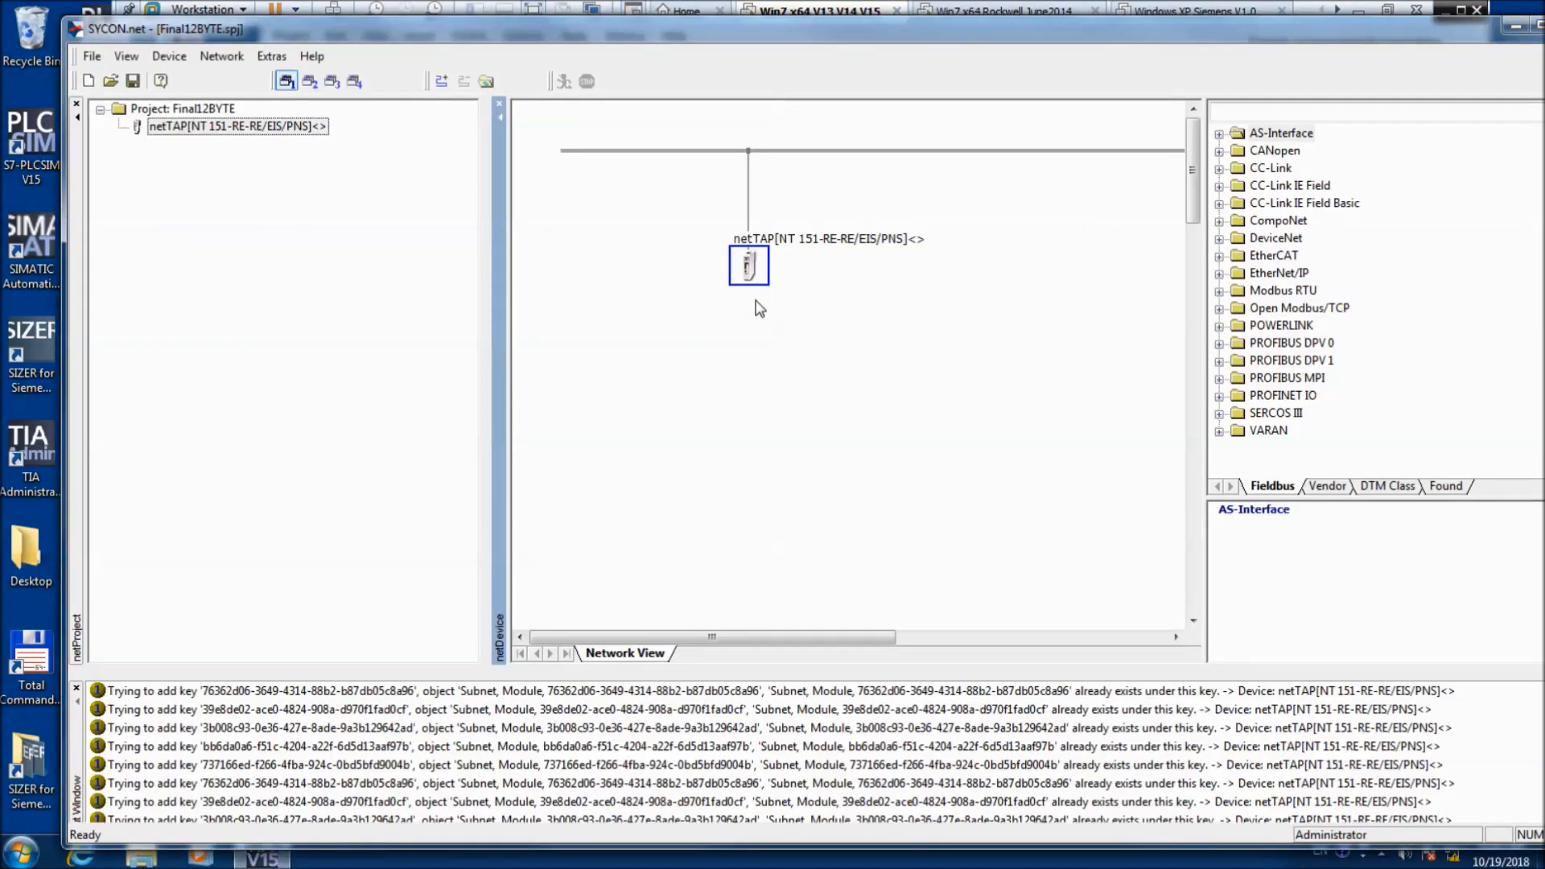
- Download the changed configuration to the netTAP gateway and minimize SYCON.net
left_click(755, 285)
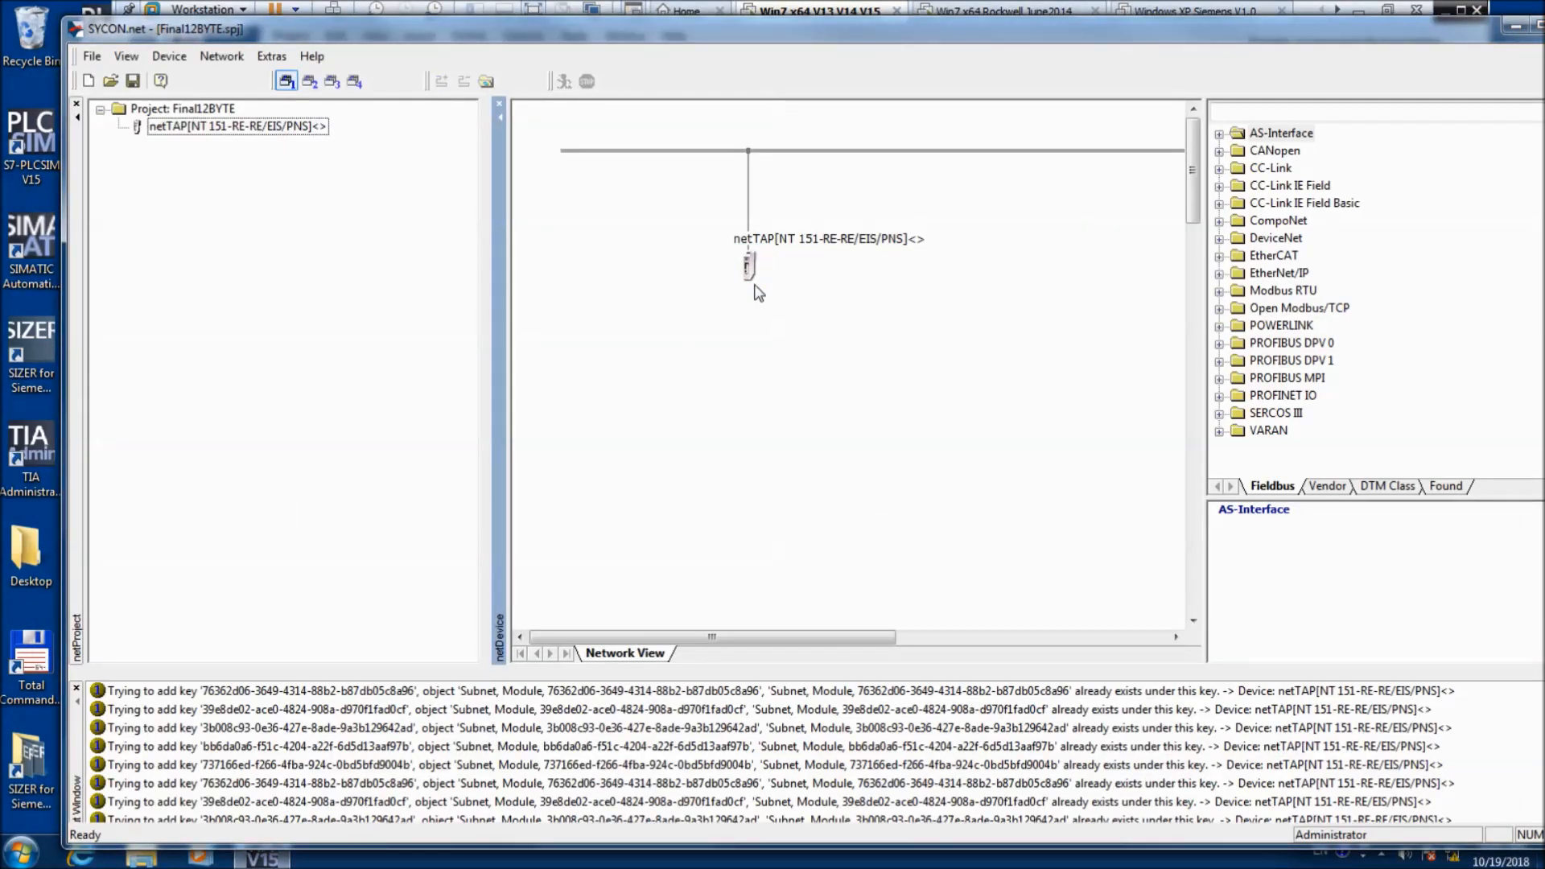
right_click(746, 272)
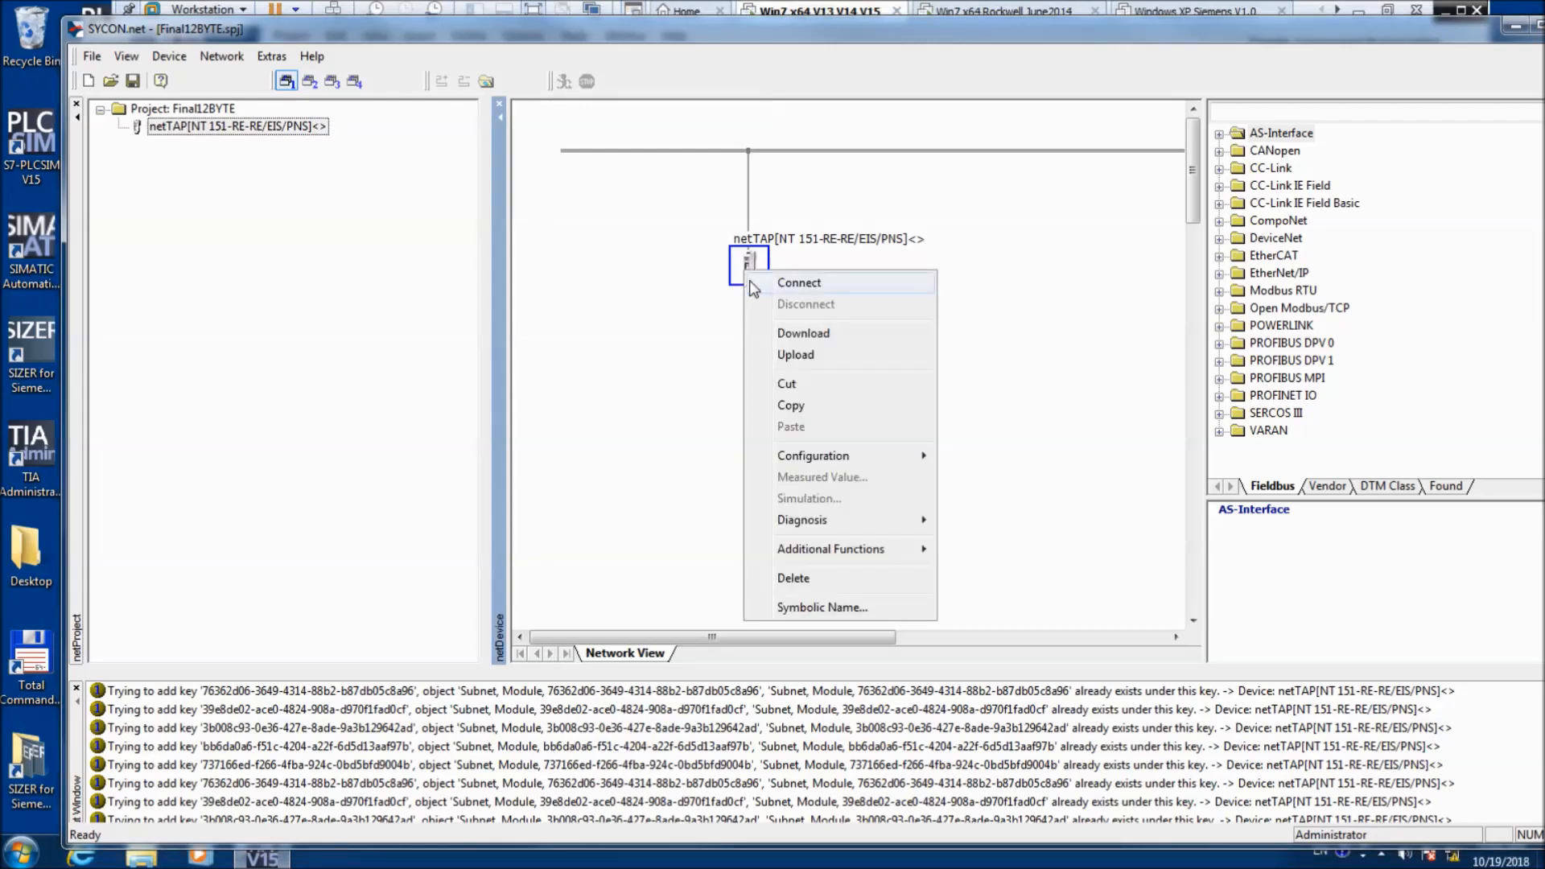
left_click(780, 334)
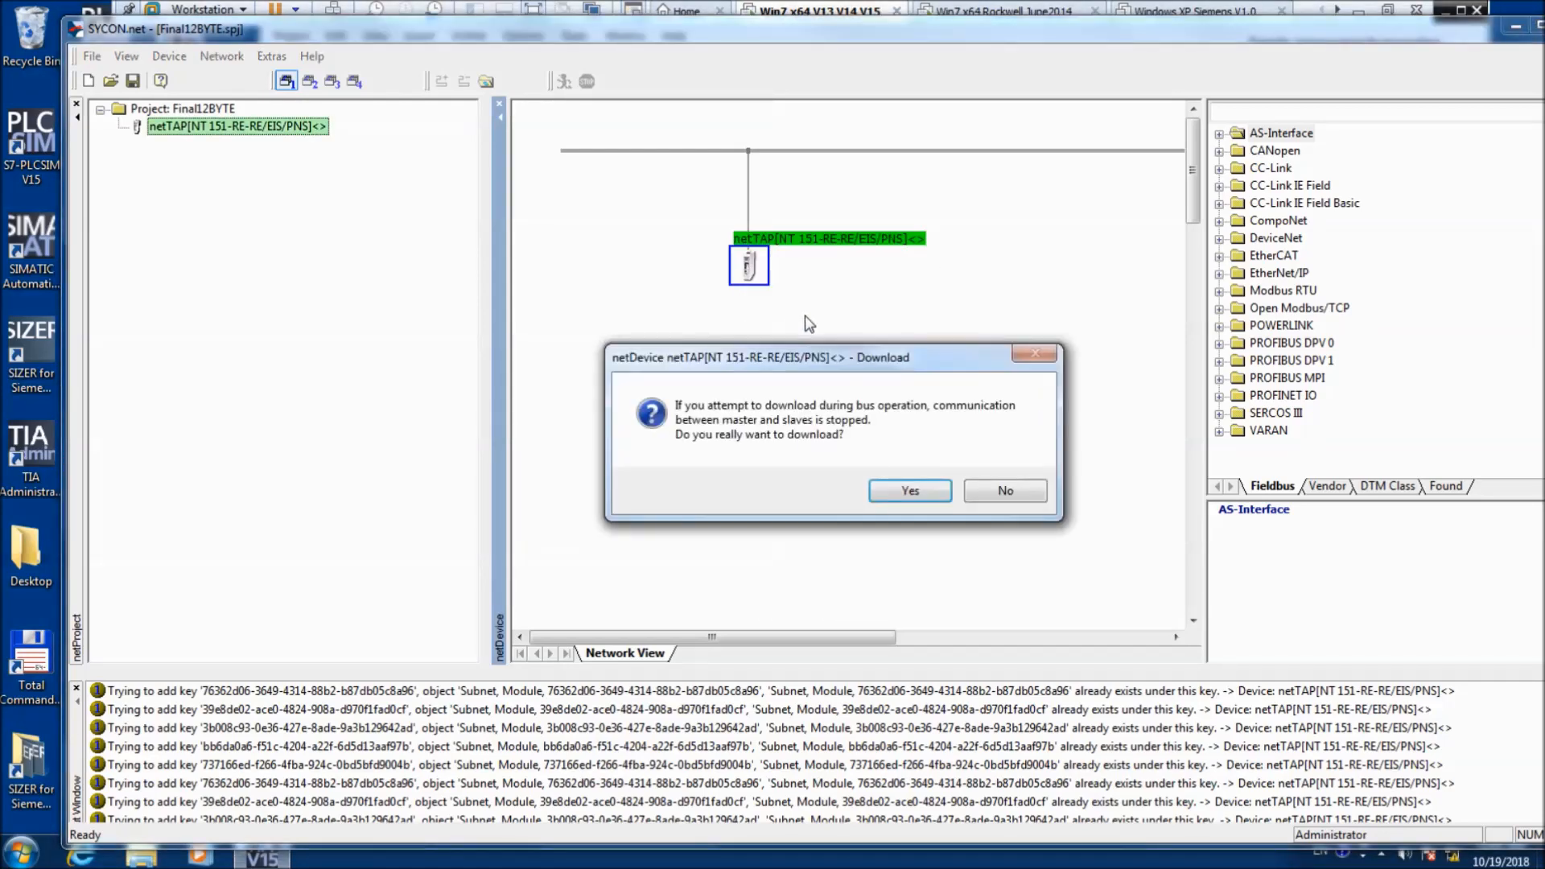
left_click(900, 489)
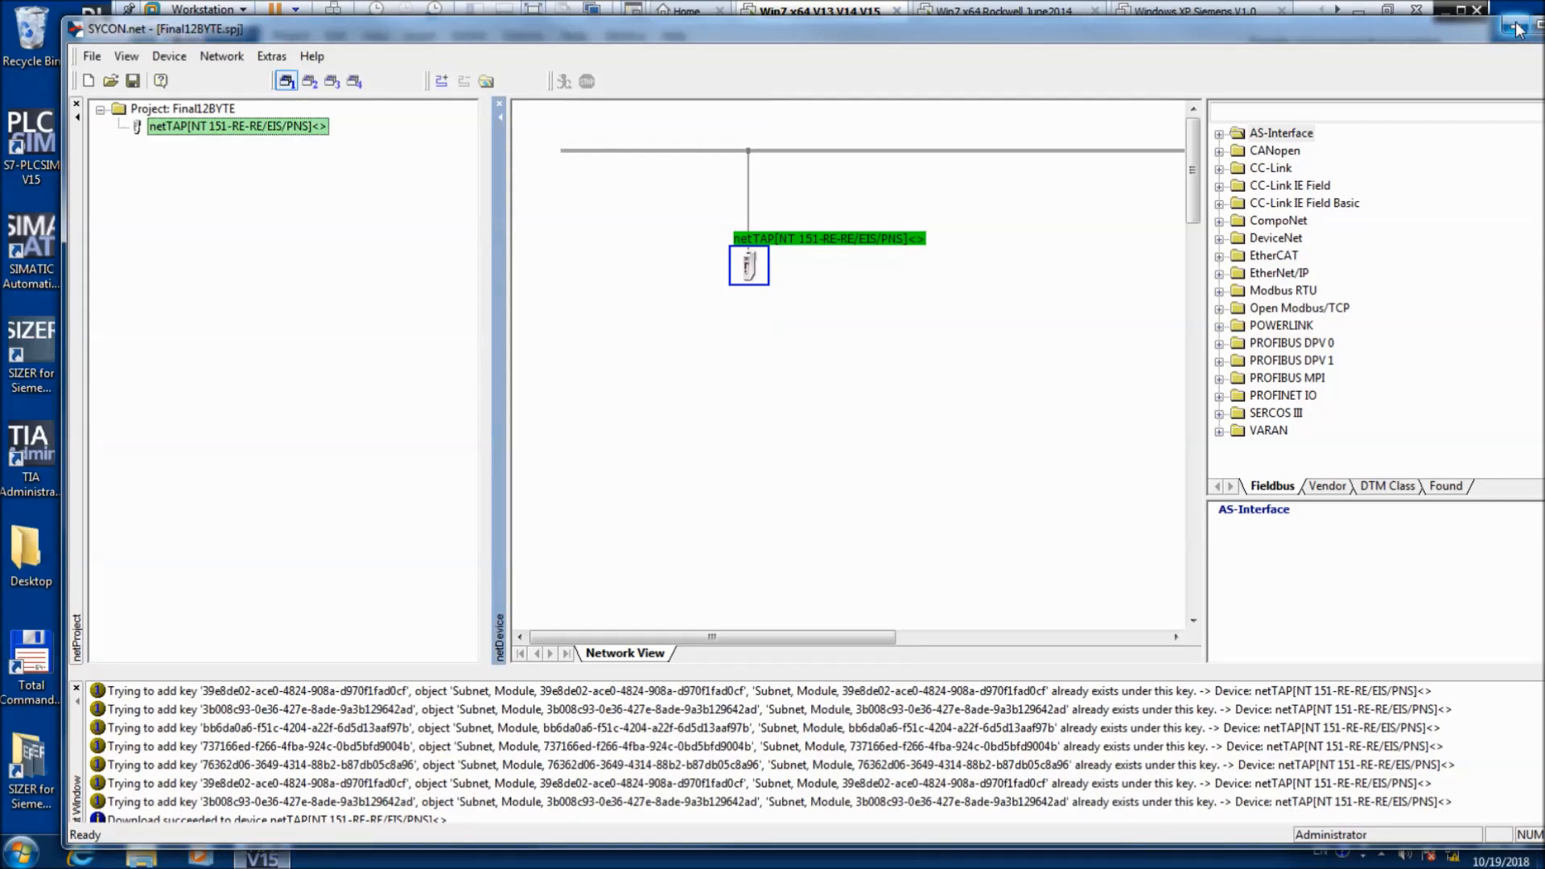
left_click(1517, 30)
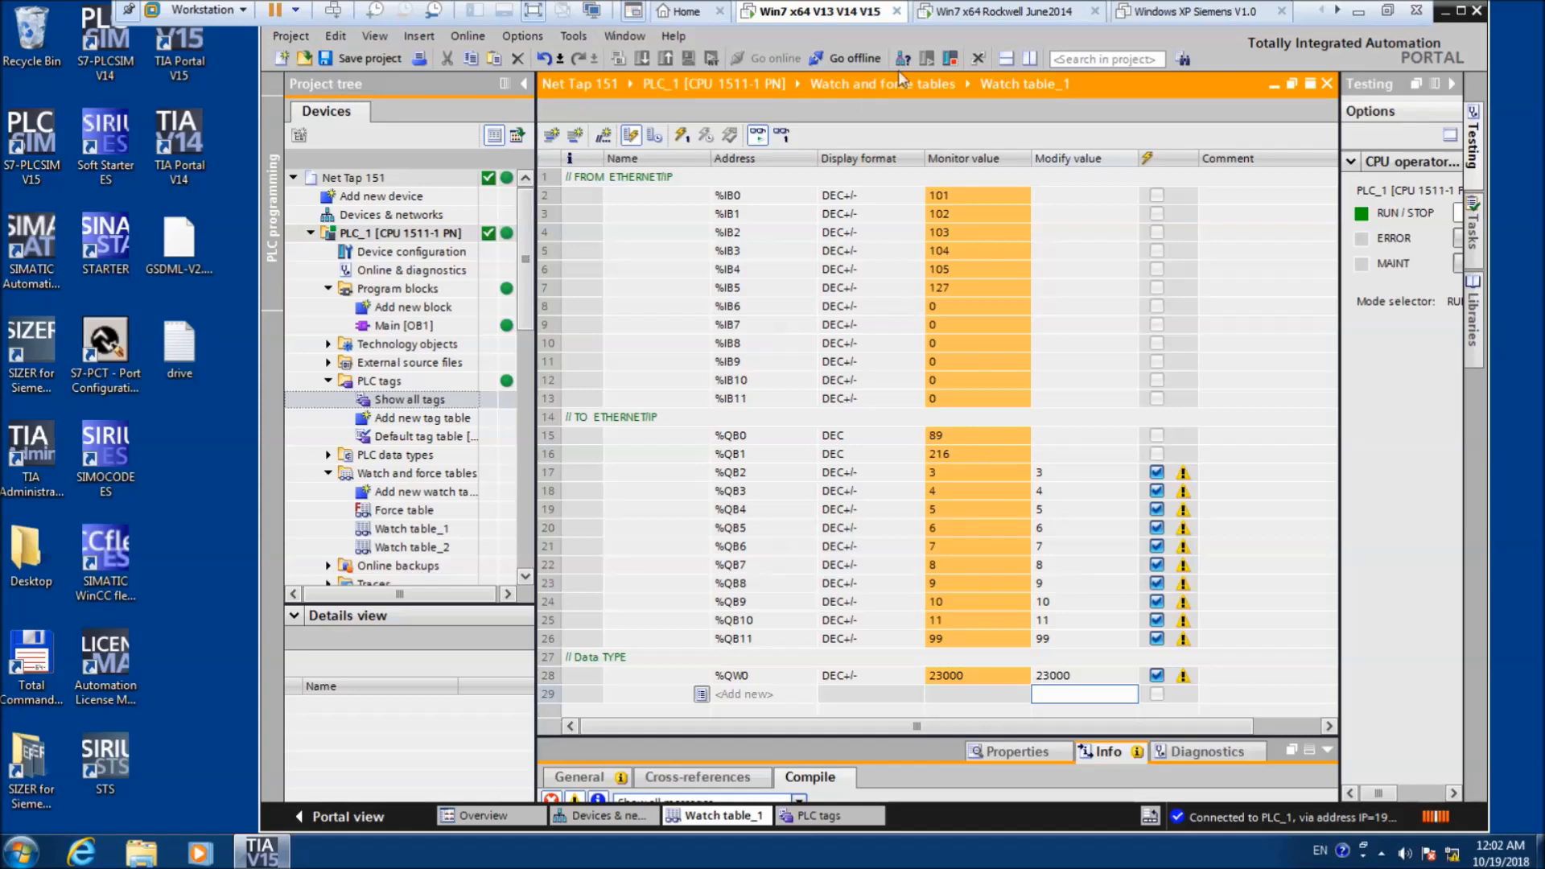
- In the Rockwell virtual machine's Controller Tags, examine nettap:I.Data[0], nettap:I.Data[1] and INT_FROM_SIEMENS
left_click(957, 13)
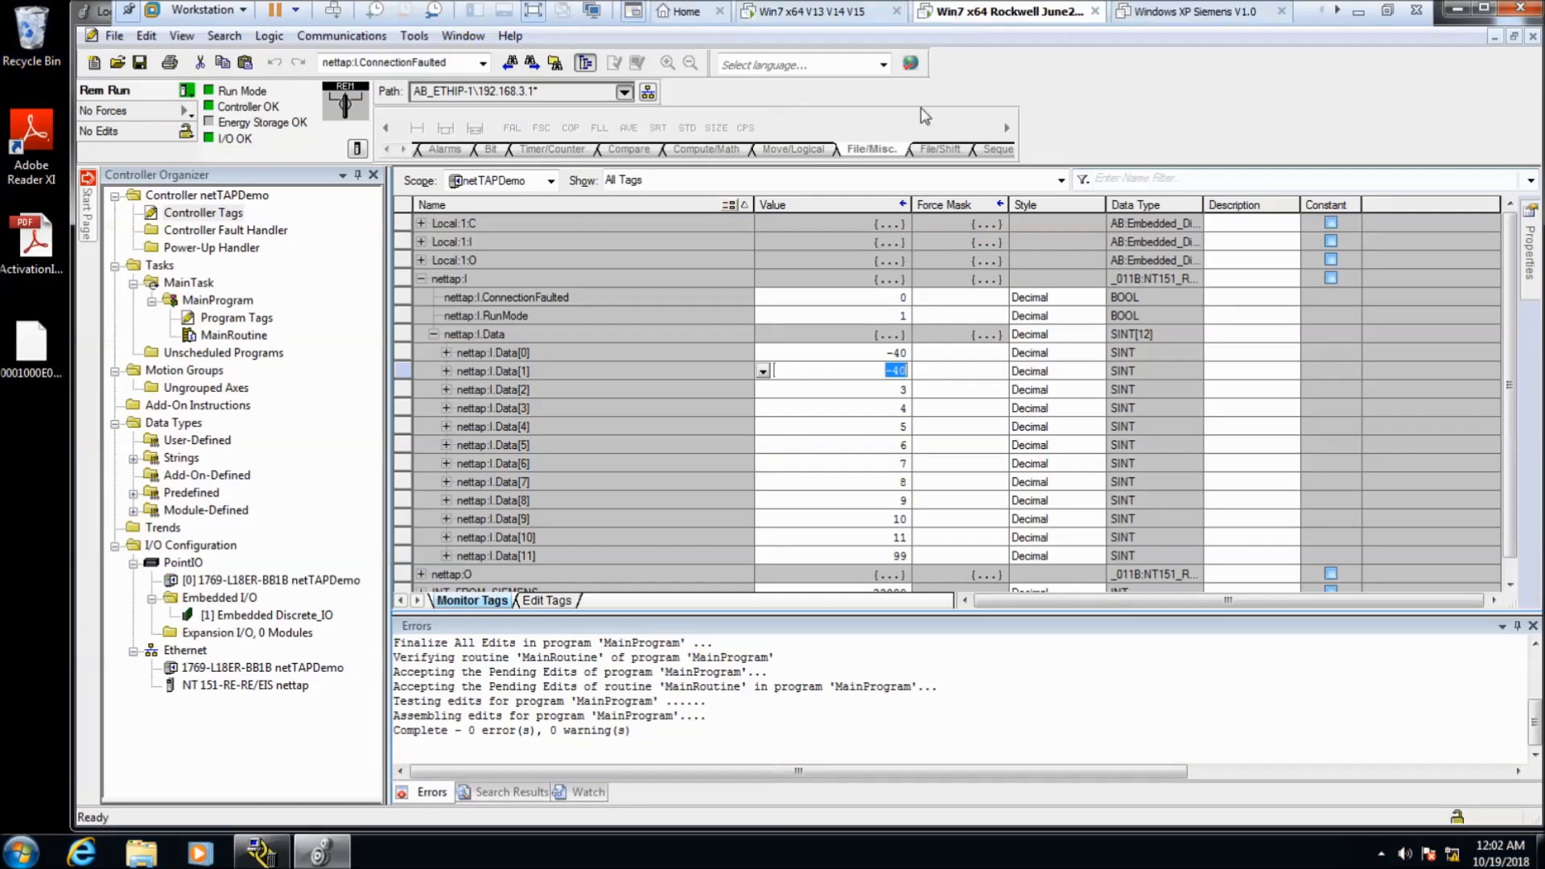
type("89")
left_click(865, 410)
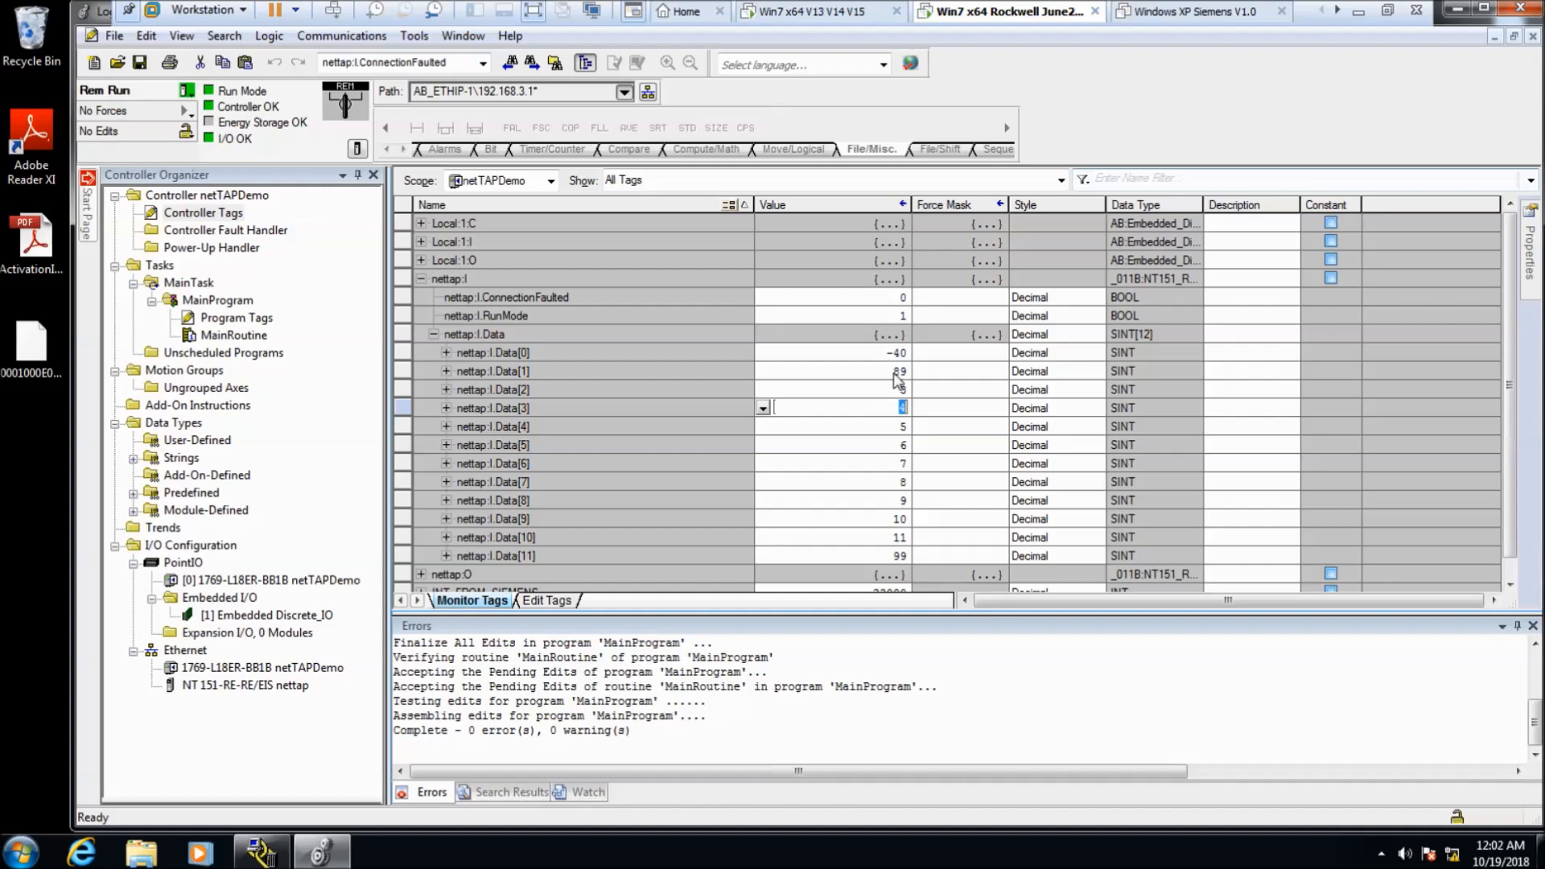
left_click(924, 372)
left_click(920, 372)
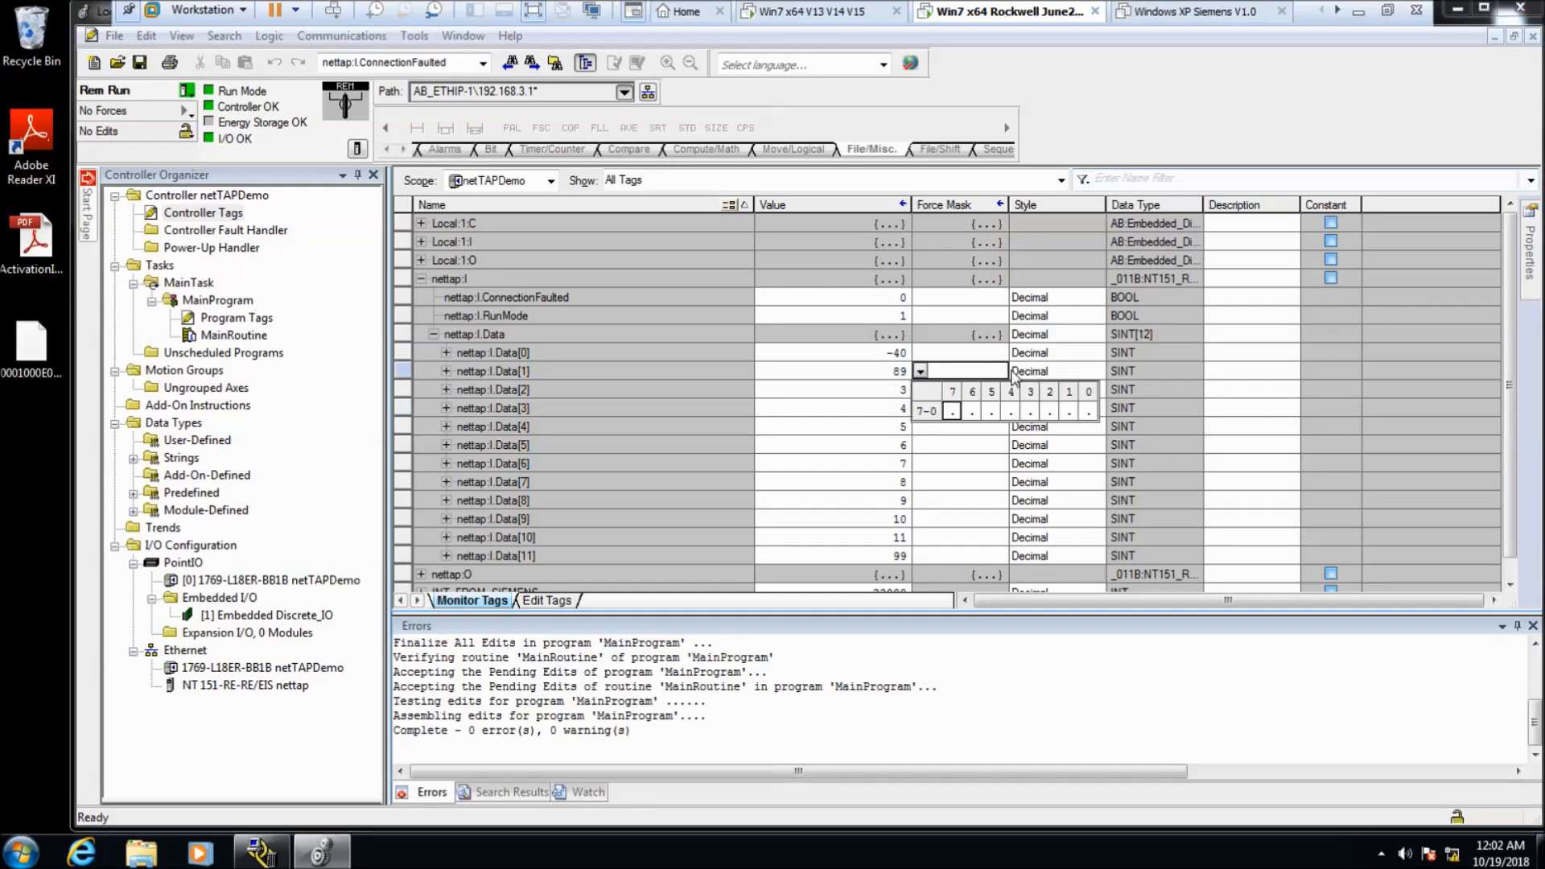
left_click(1043, 372)
left_click(1265, 377)
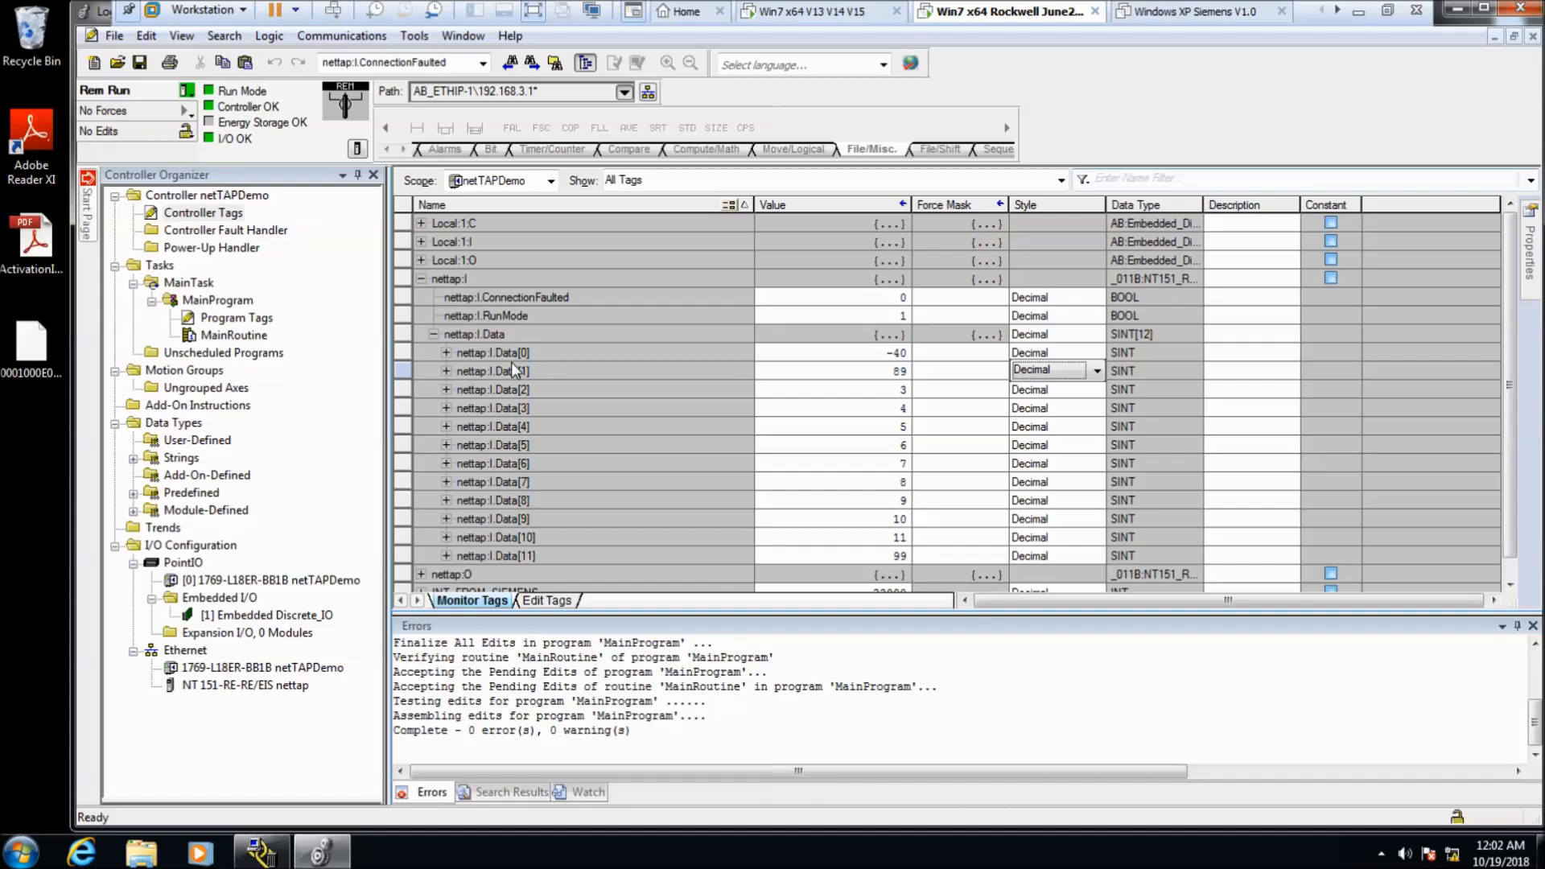
scroll(1518, 555, "down", 1)
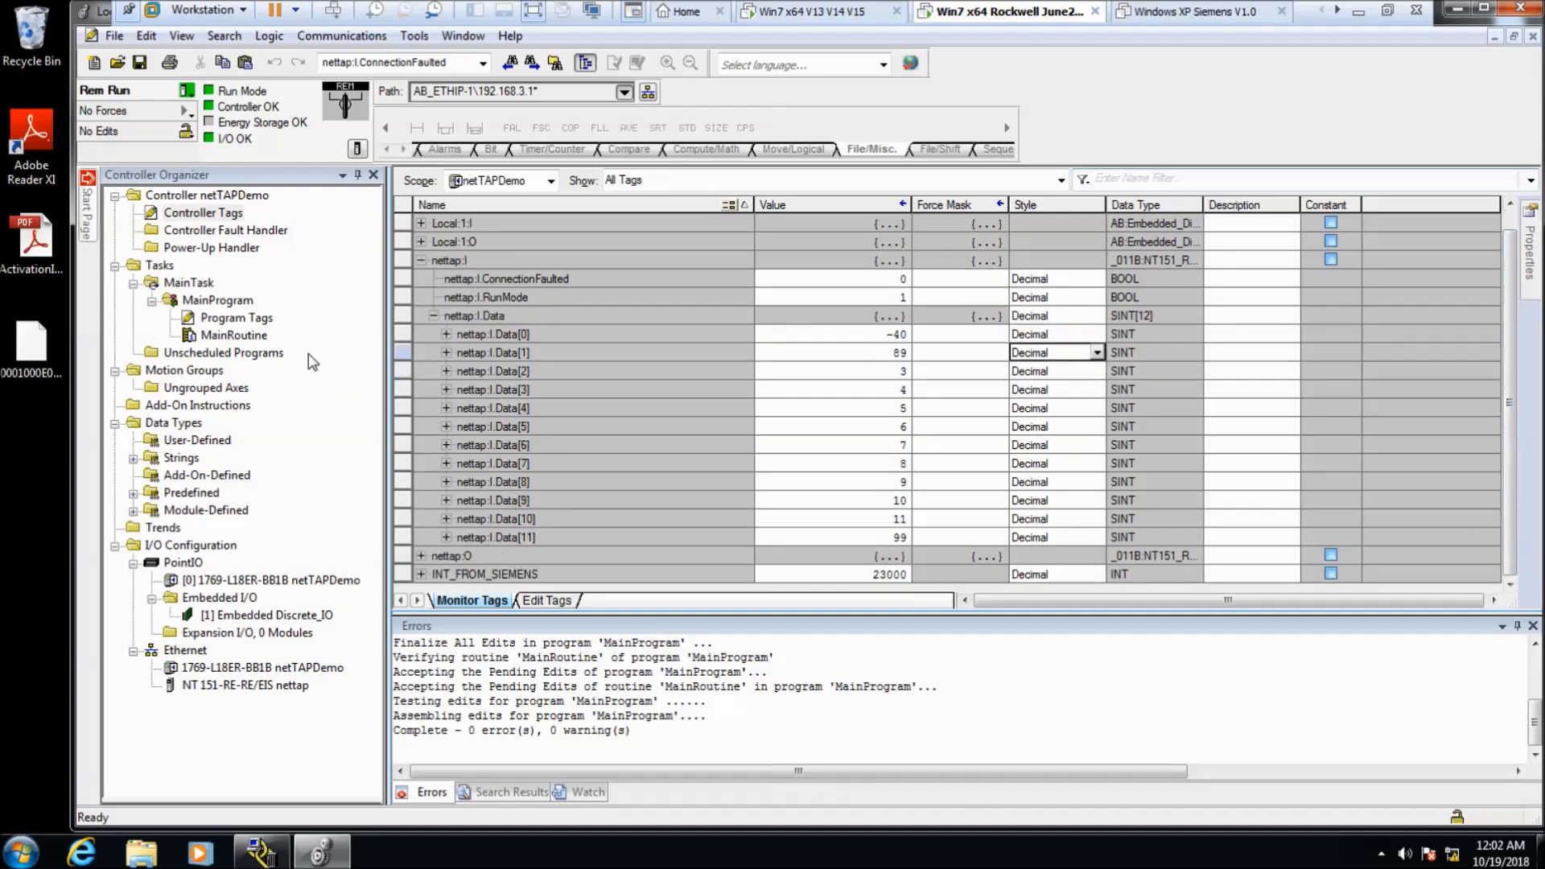
- Review the Copy File instruction in MainRoutine and check INT_FROM_SIEMENS again in the Controller Tags
double_click(265, 340)
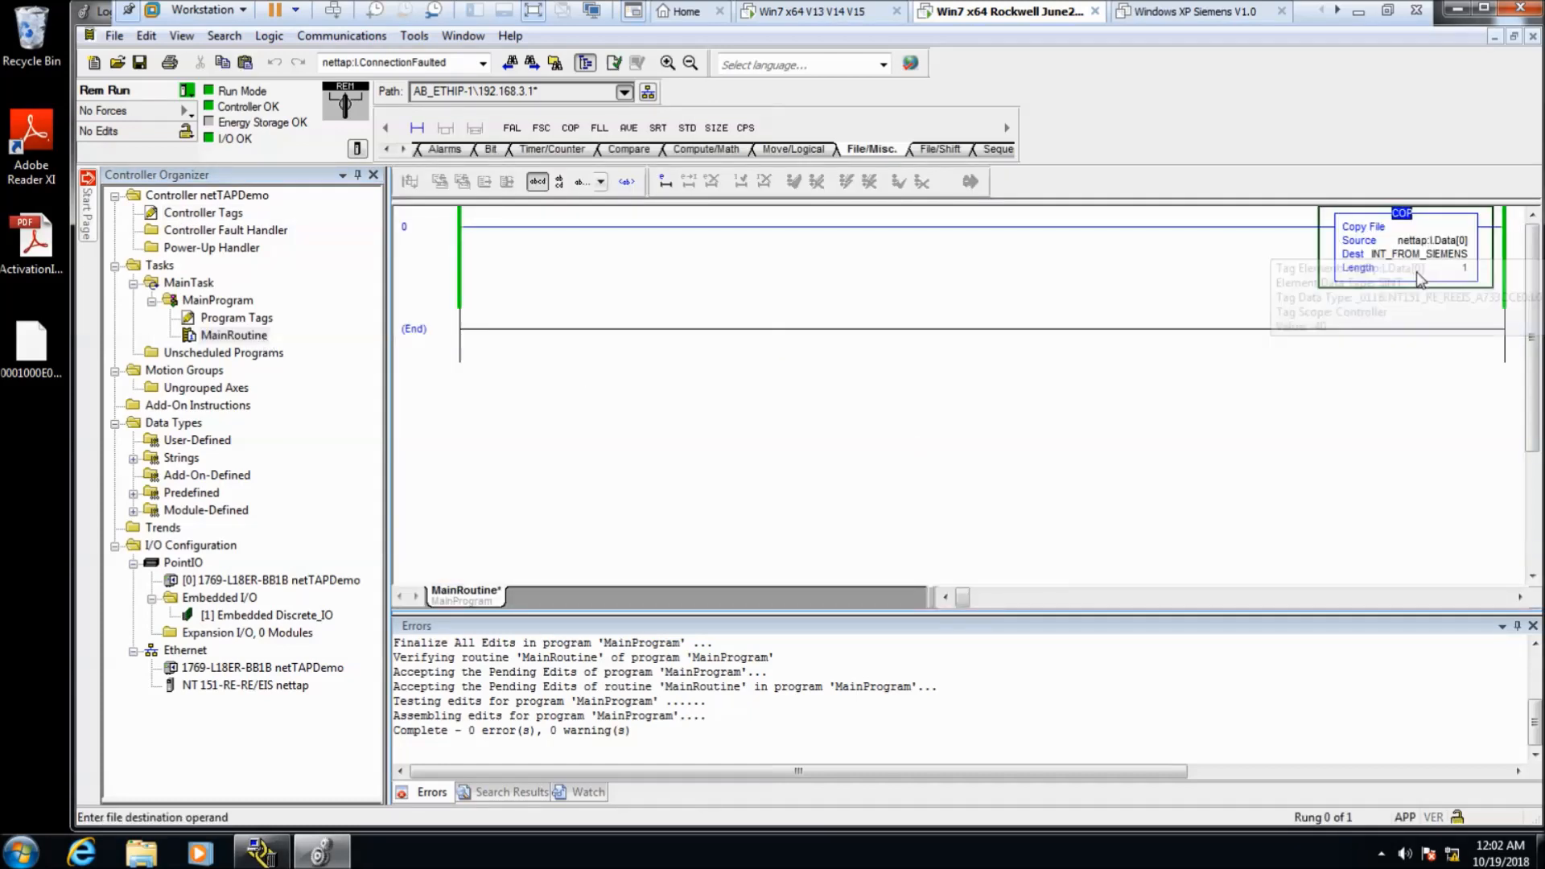
mouse_move(1446, 262)
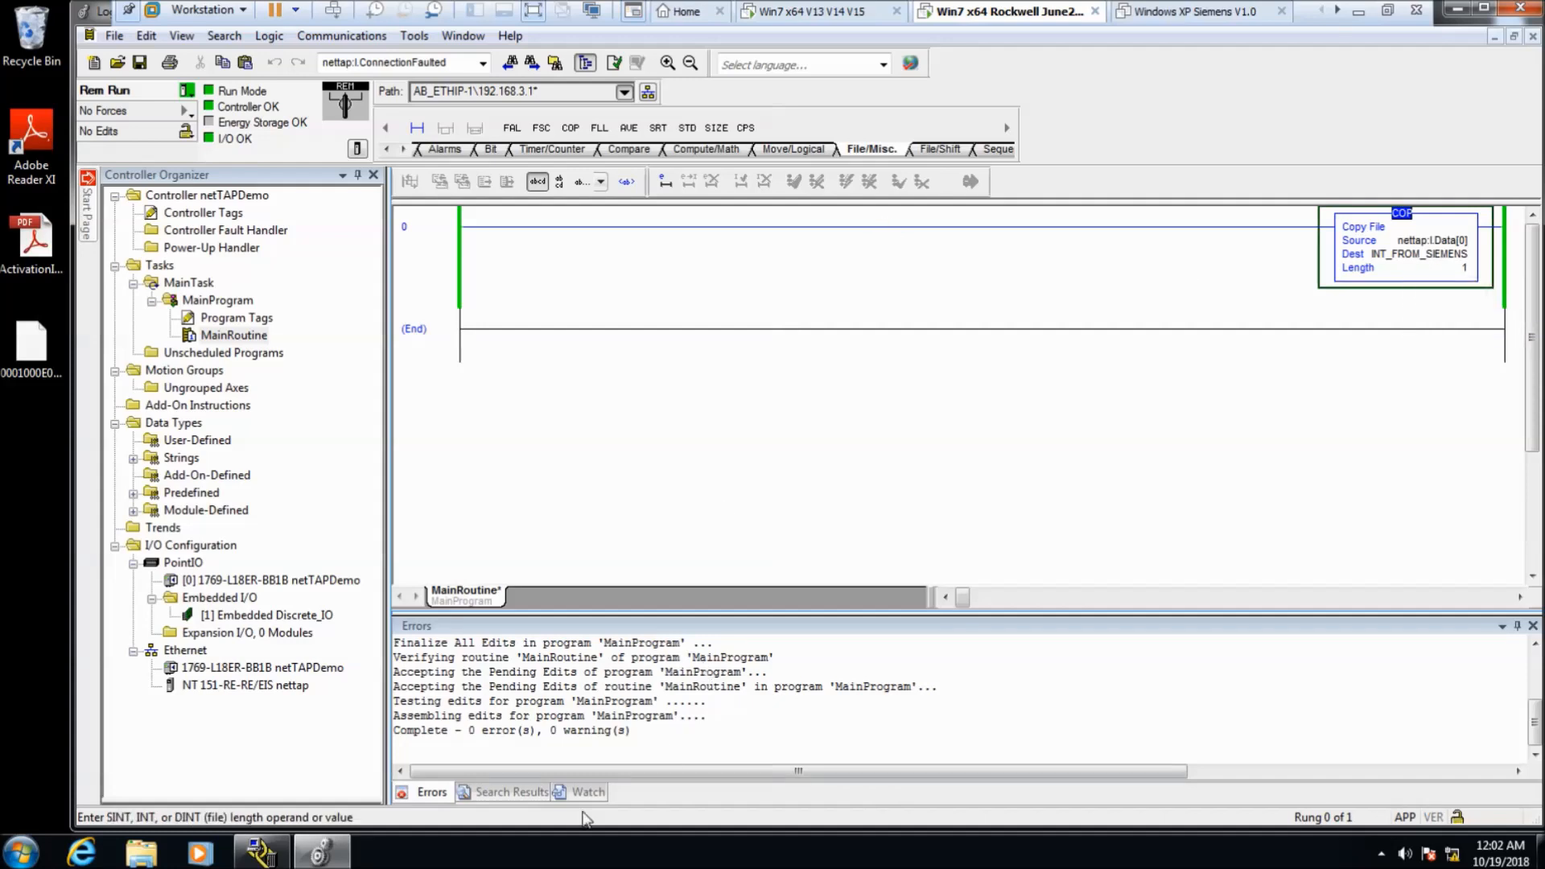
mouse_move(322, 854)
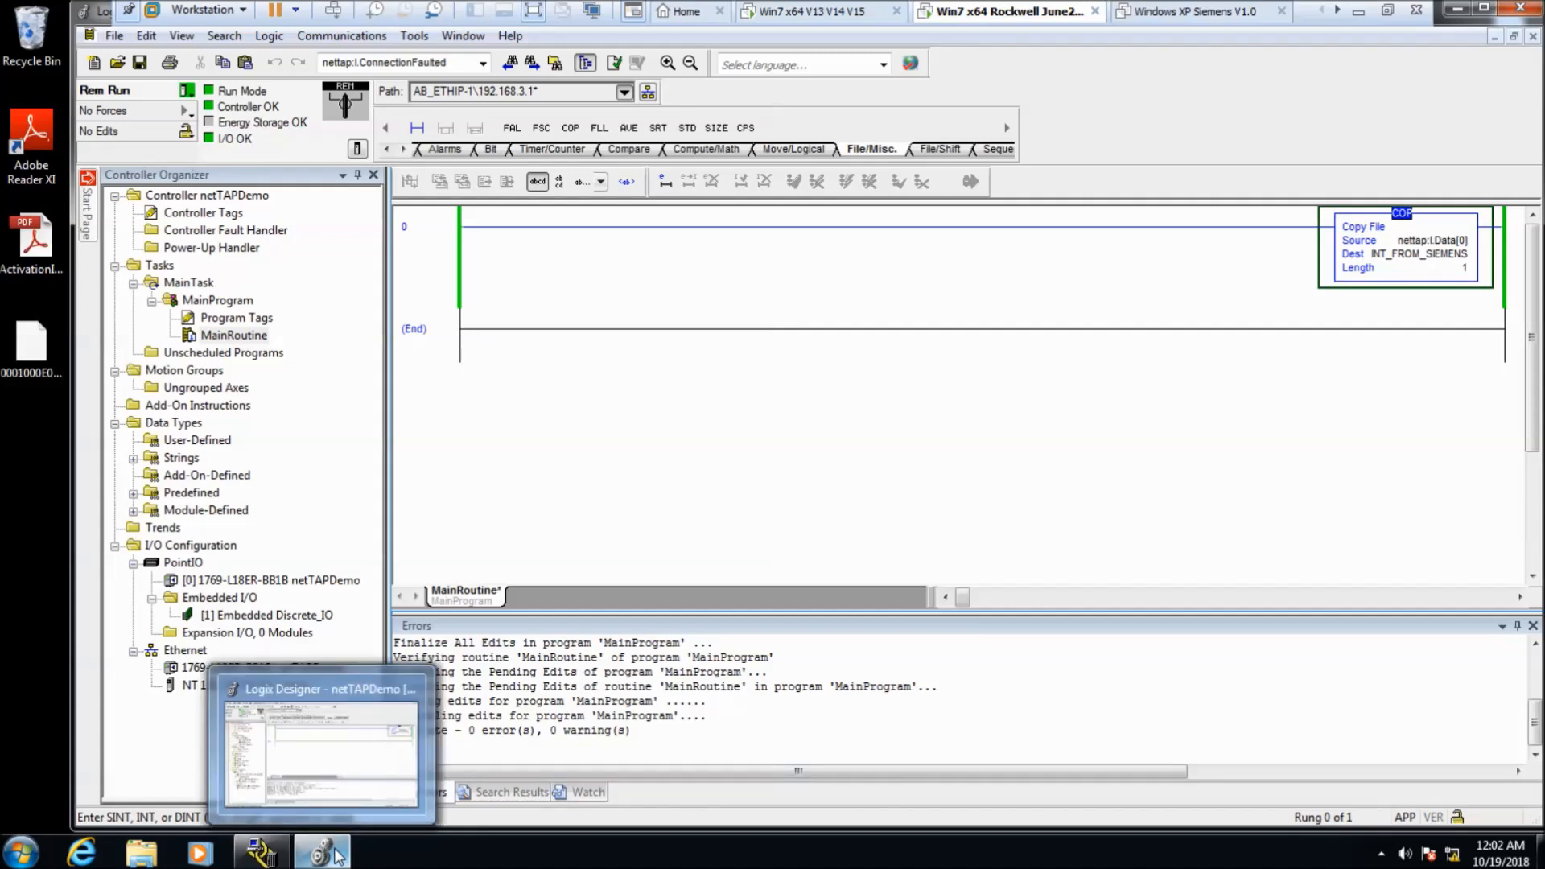
double_click(217, 212)
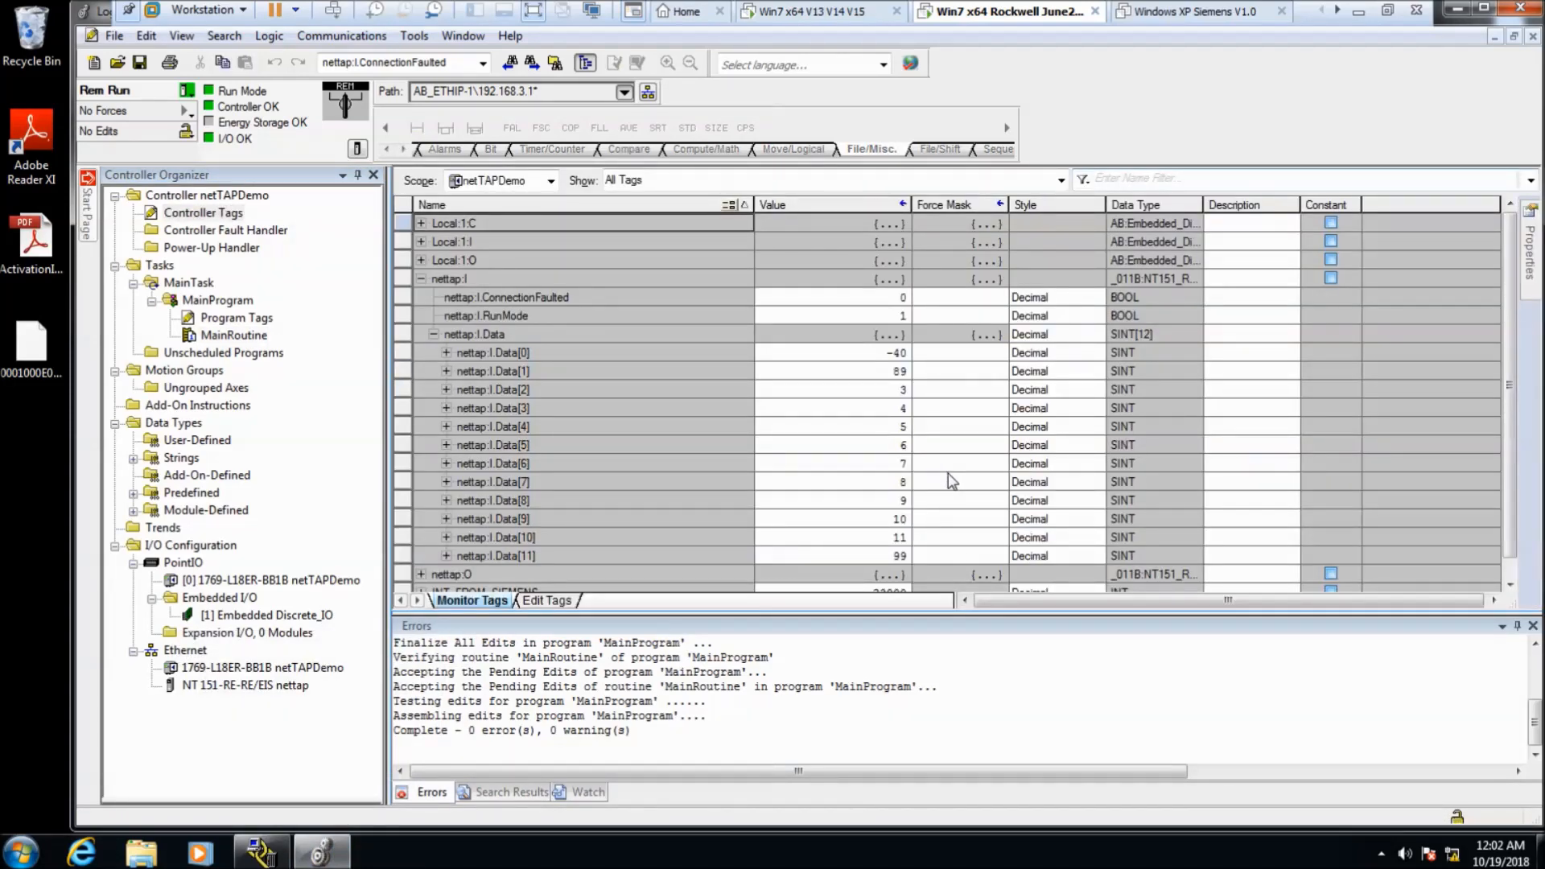
scroll(950, 479, "down", 1)
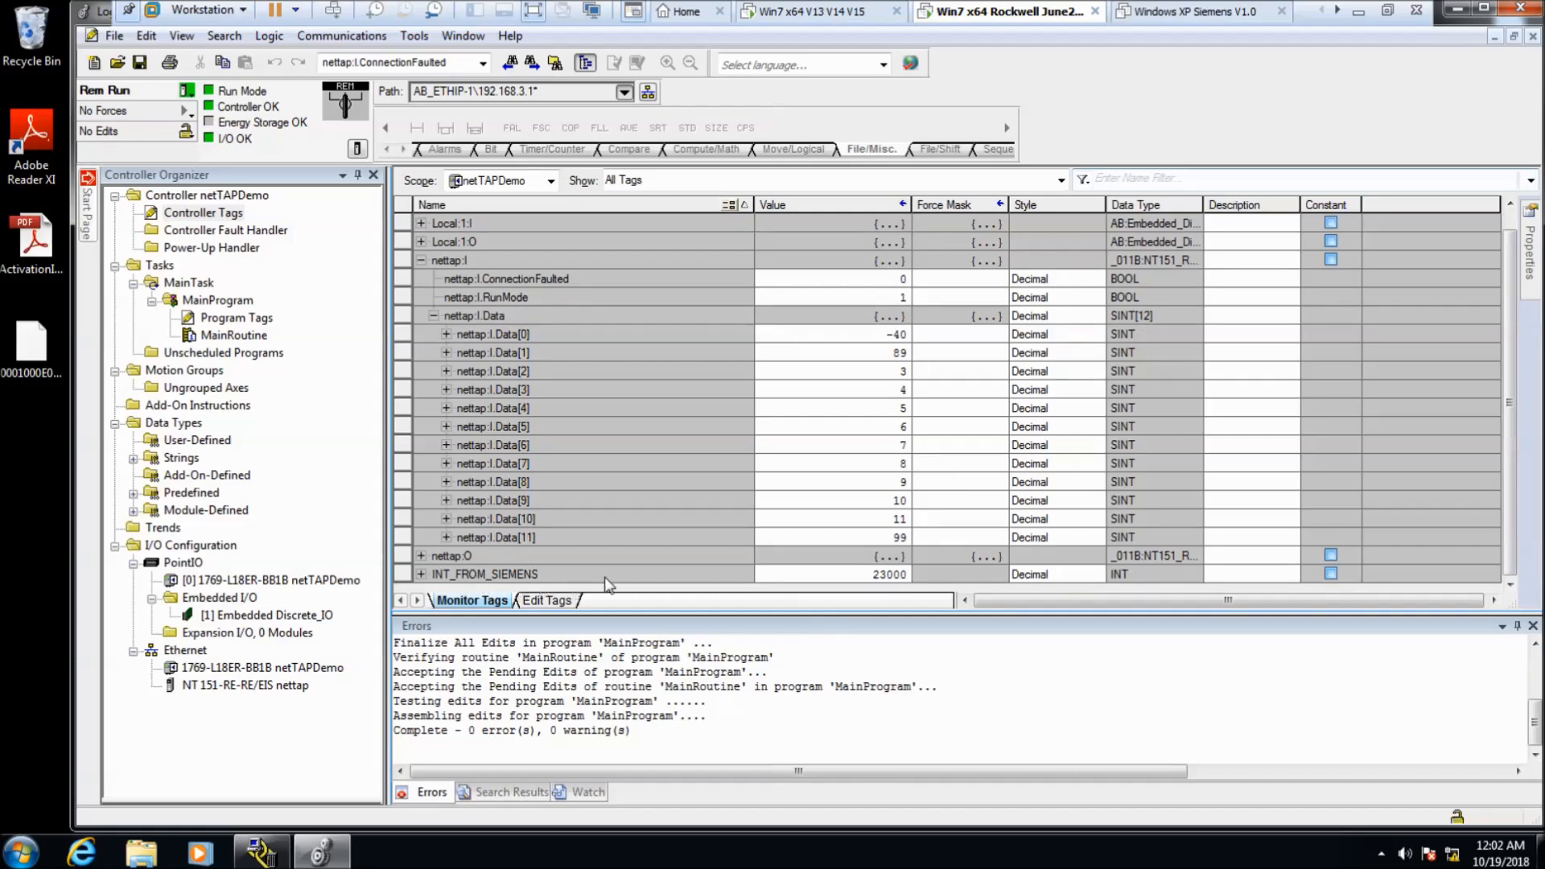
- Write -32000 to %QW0 from the Siemens virtual machine's watch table and check INT_FROM_SIEMENS in the Rockwell virtual machine
left_click(872, 16)
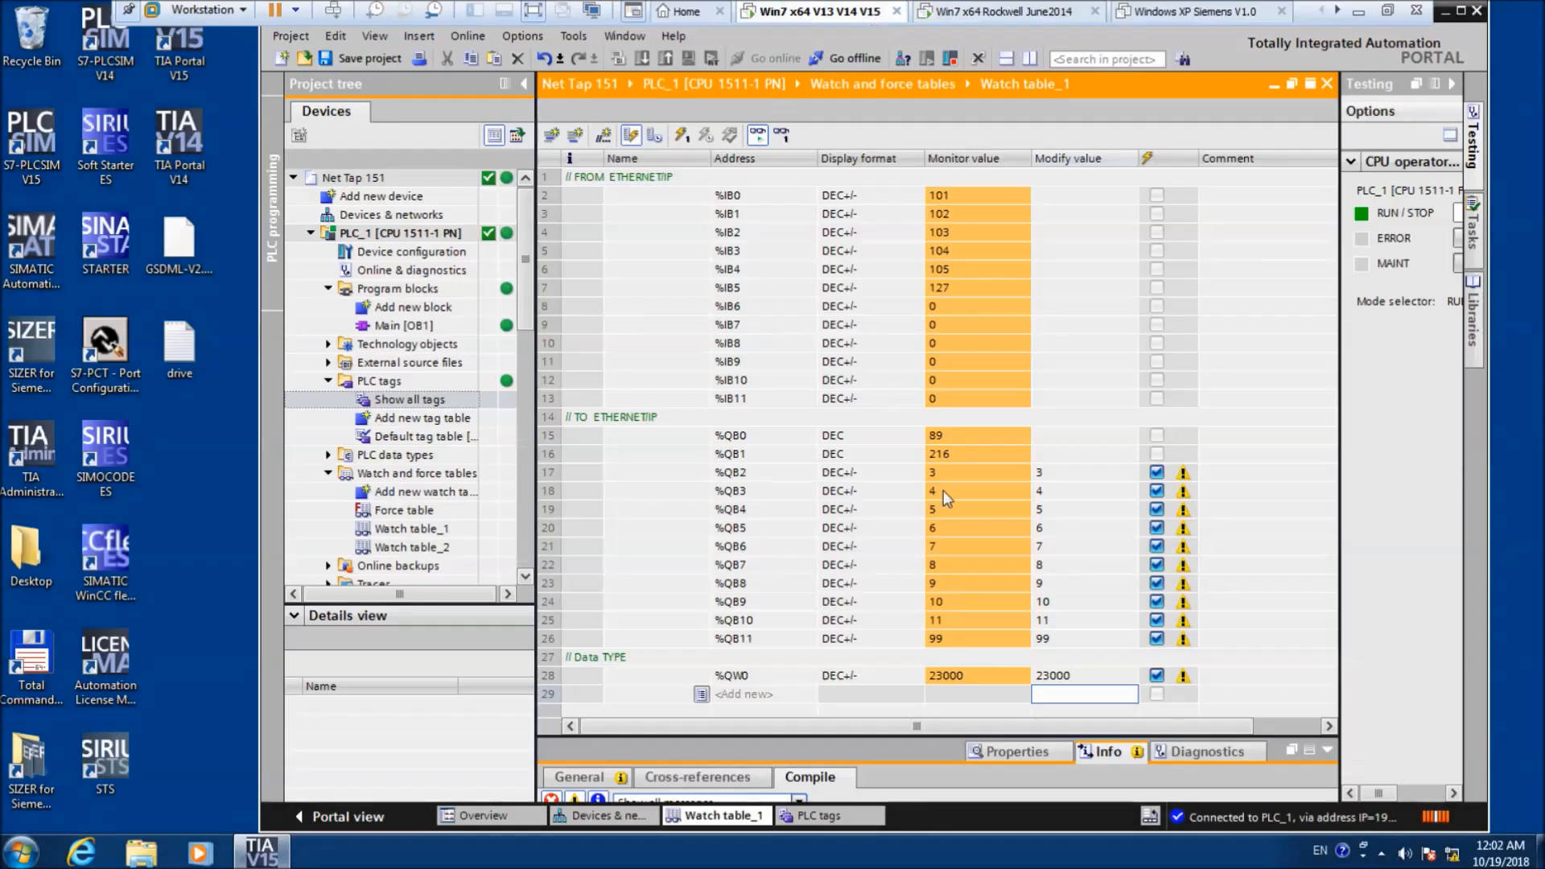
left_click(1069, 679)
type("-3200")
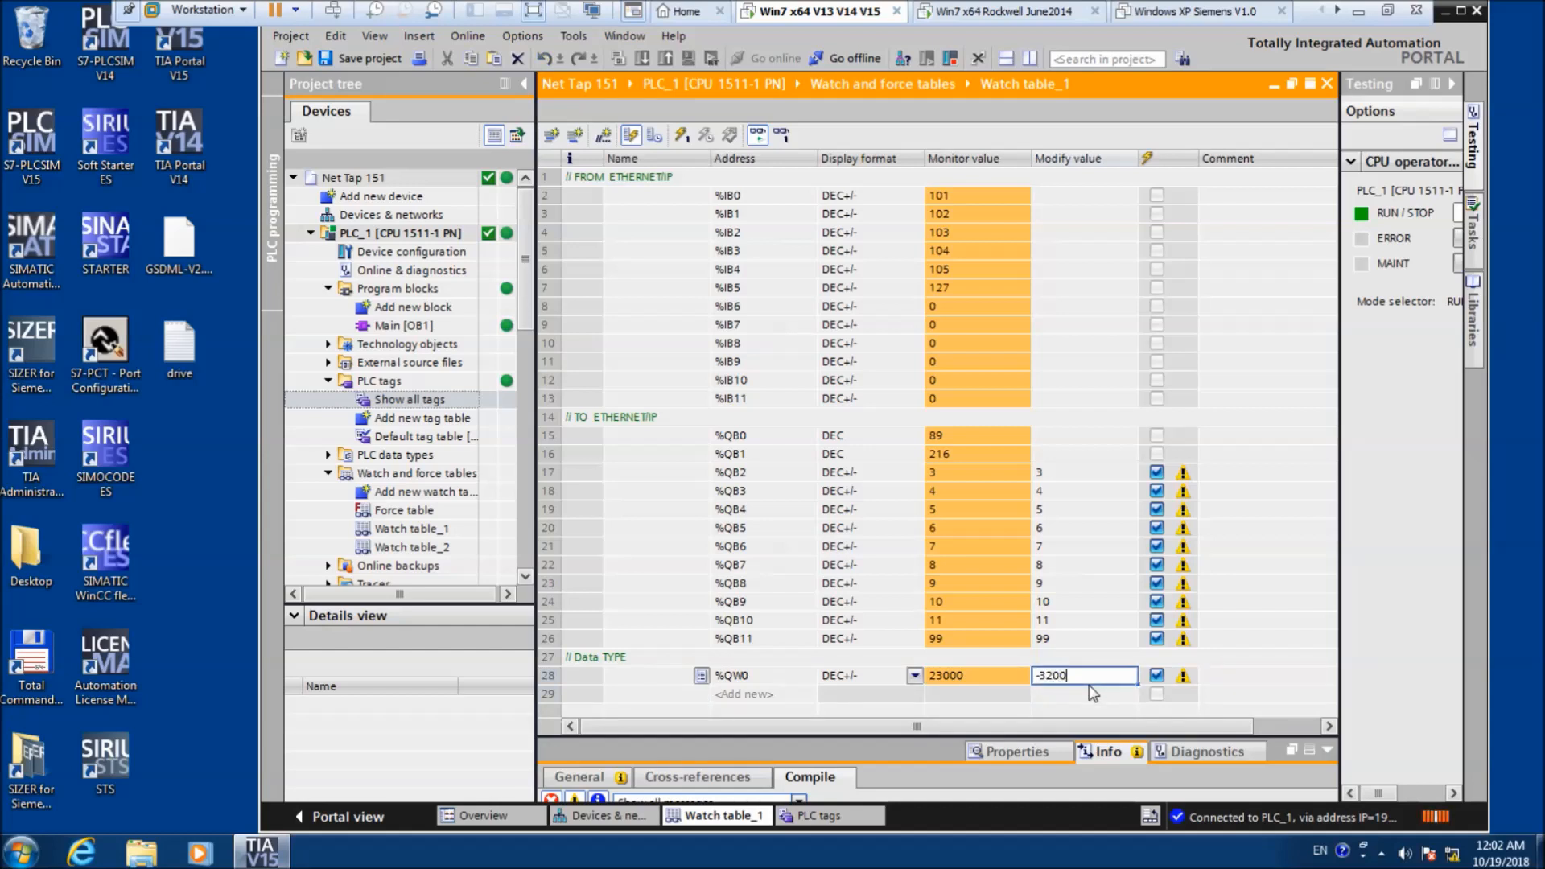
key("Return")
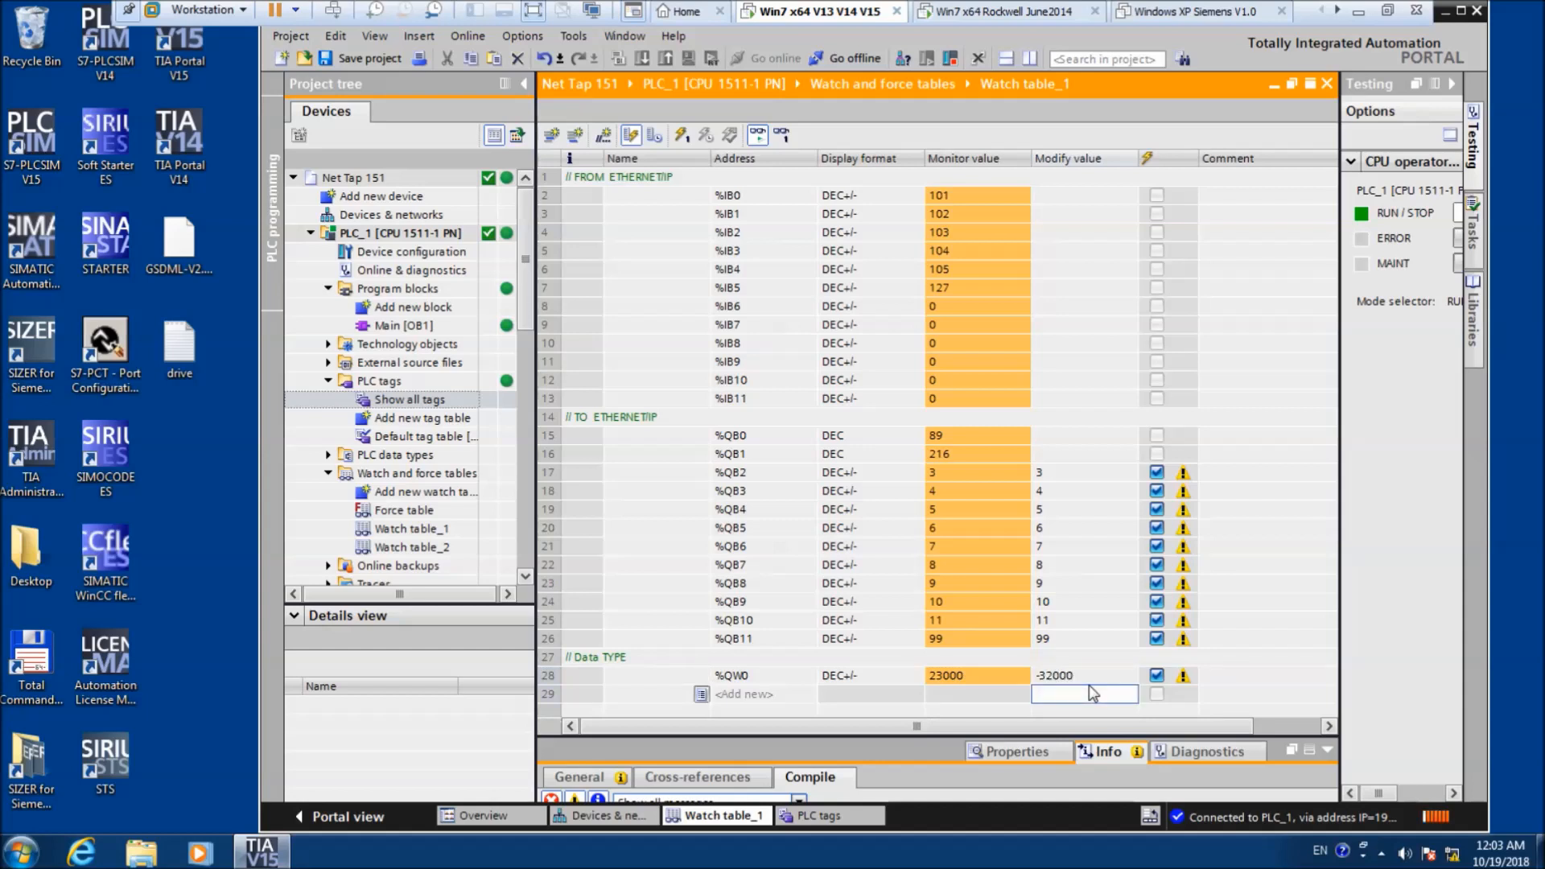
left_click(680, 140)
left_click(974, 10)
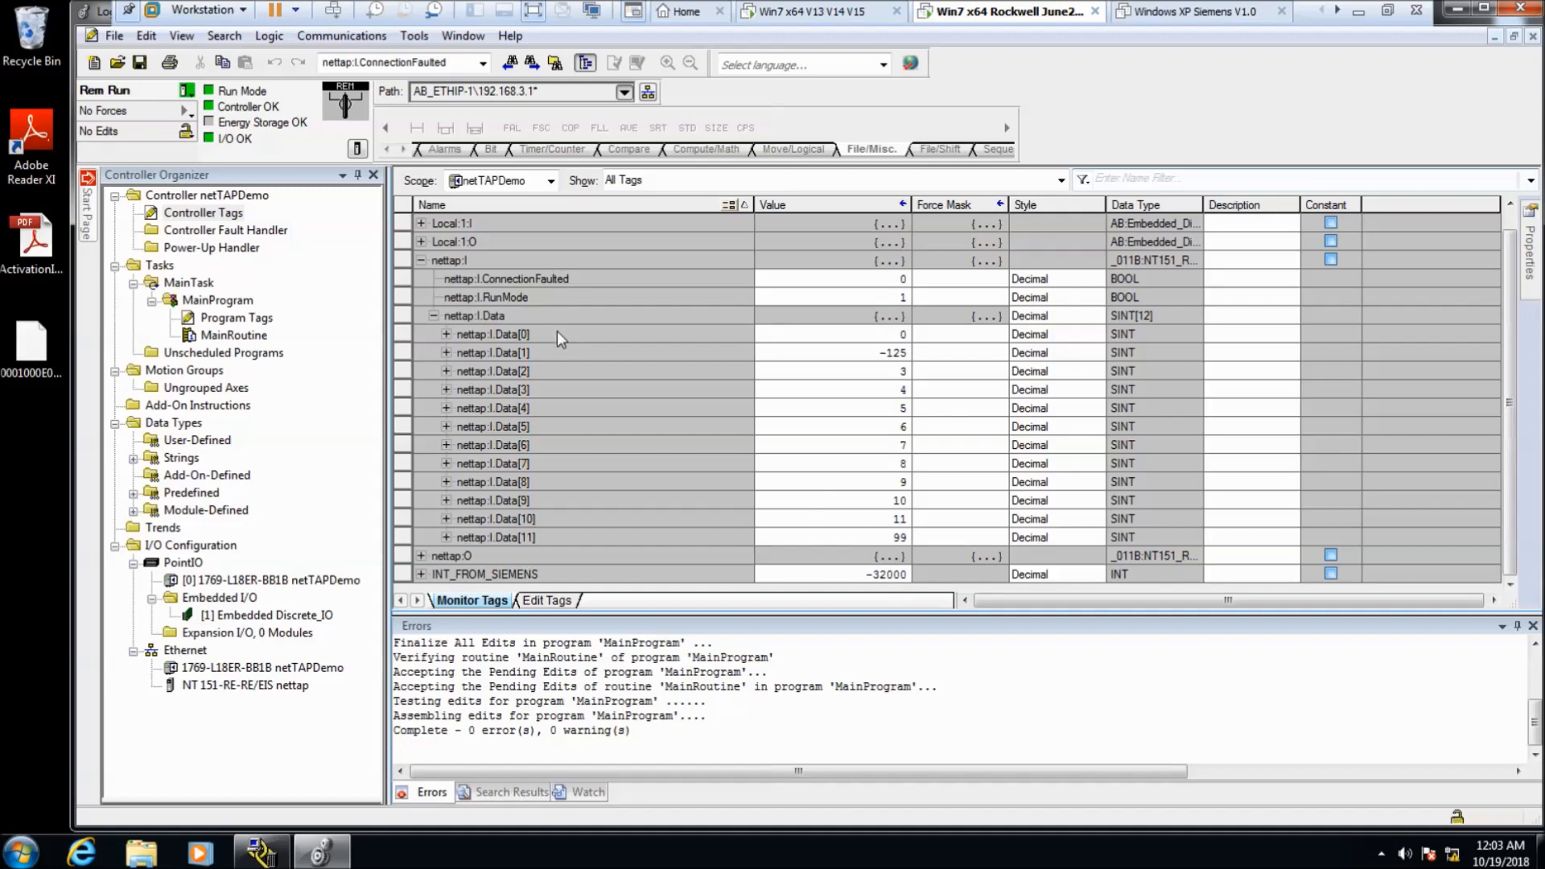
- Back in the Siemens virtual machine, add address QD4 to Watch_table_1 with the display format DEC+/-
left_click(829, 11)
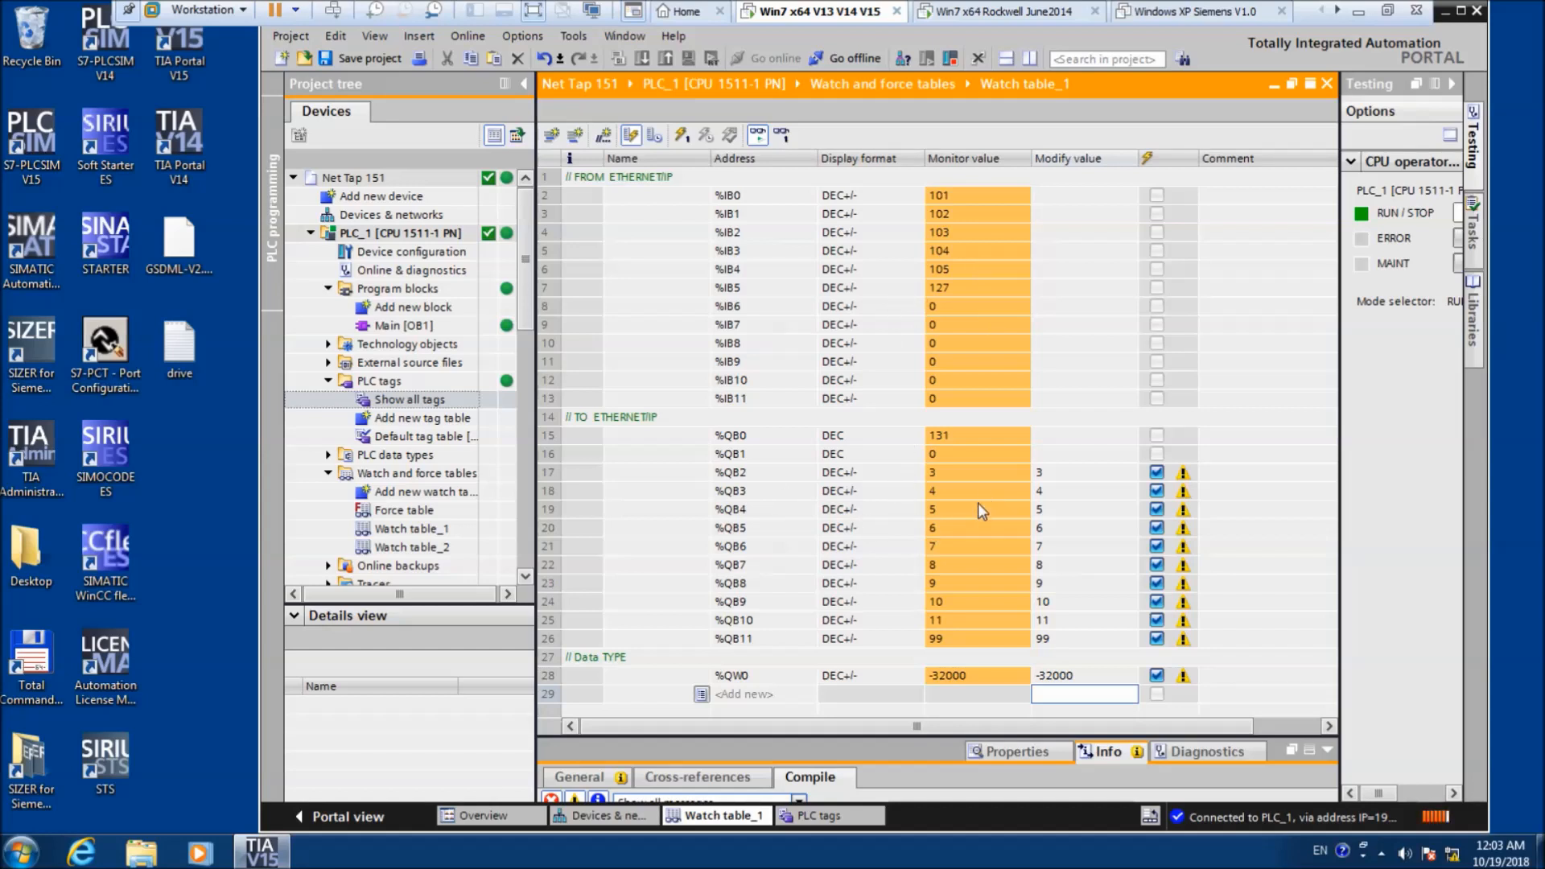
left_click(750, 695)
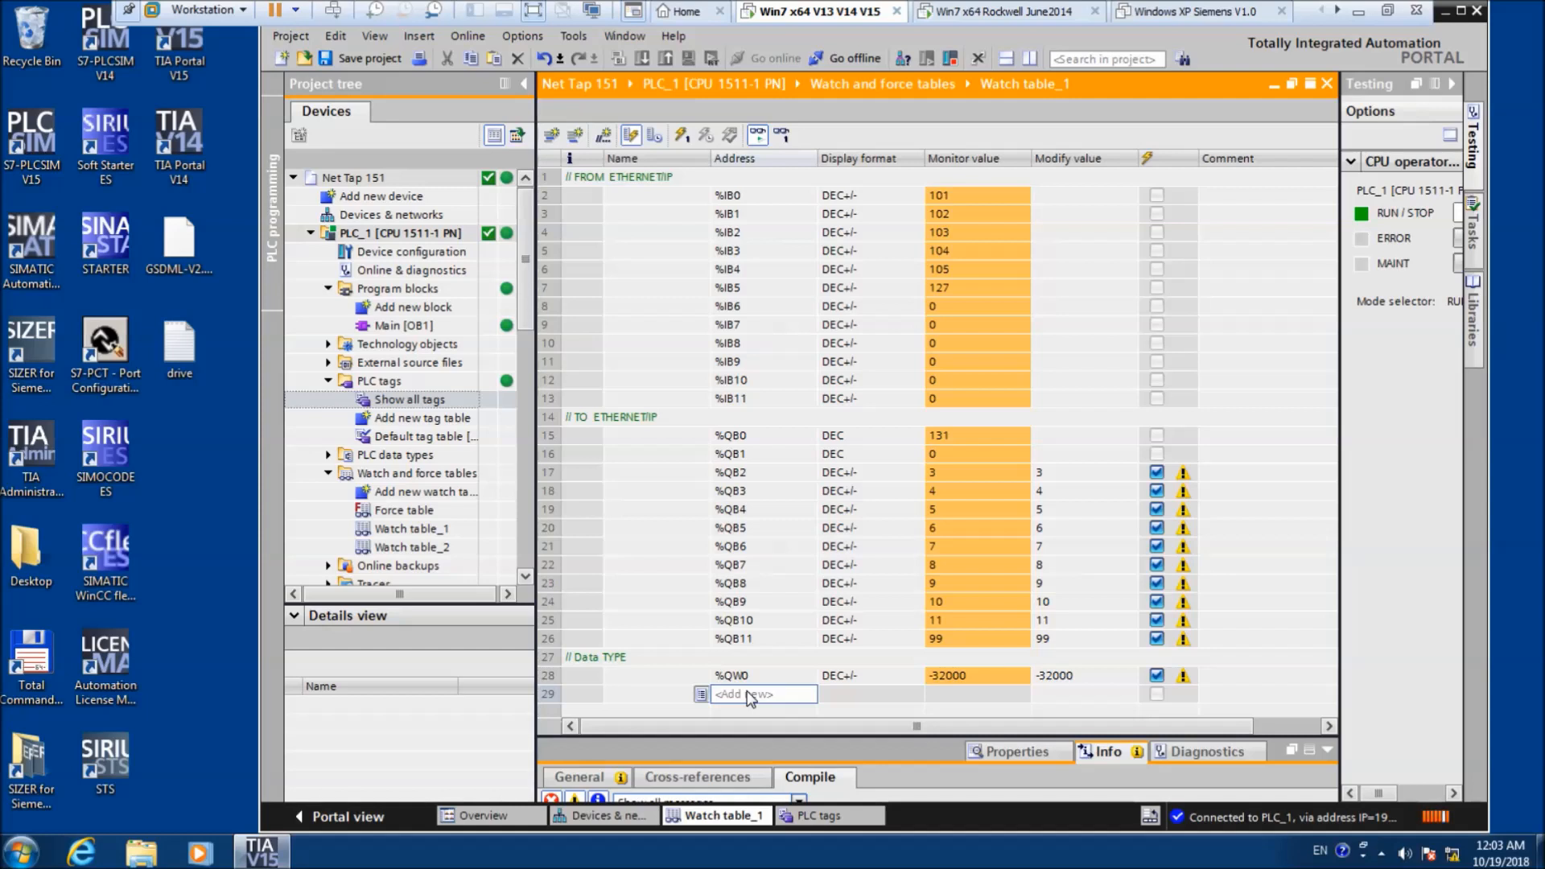
type("QD4")
key("Return")
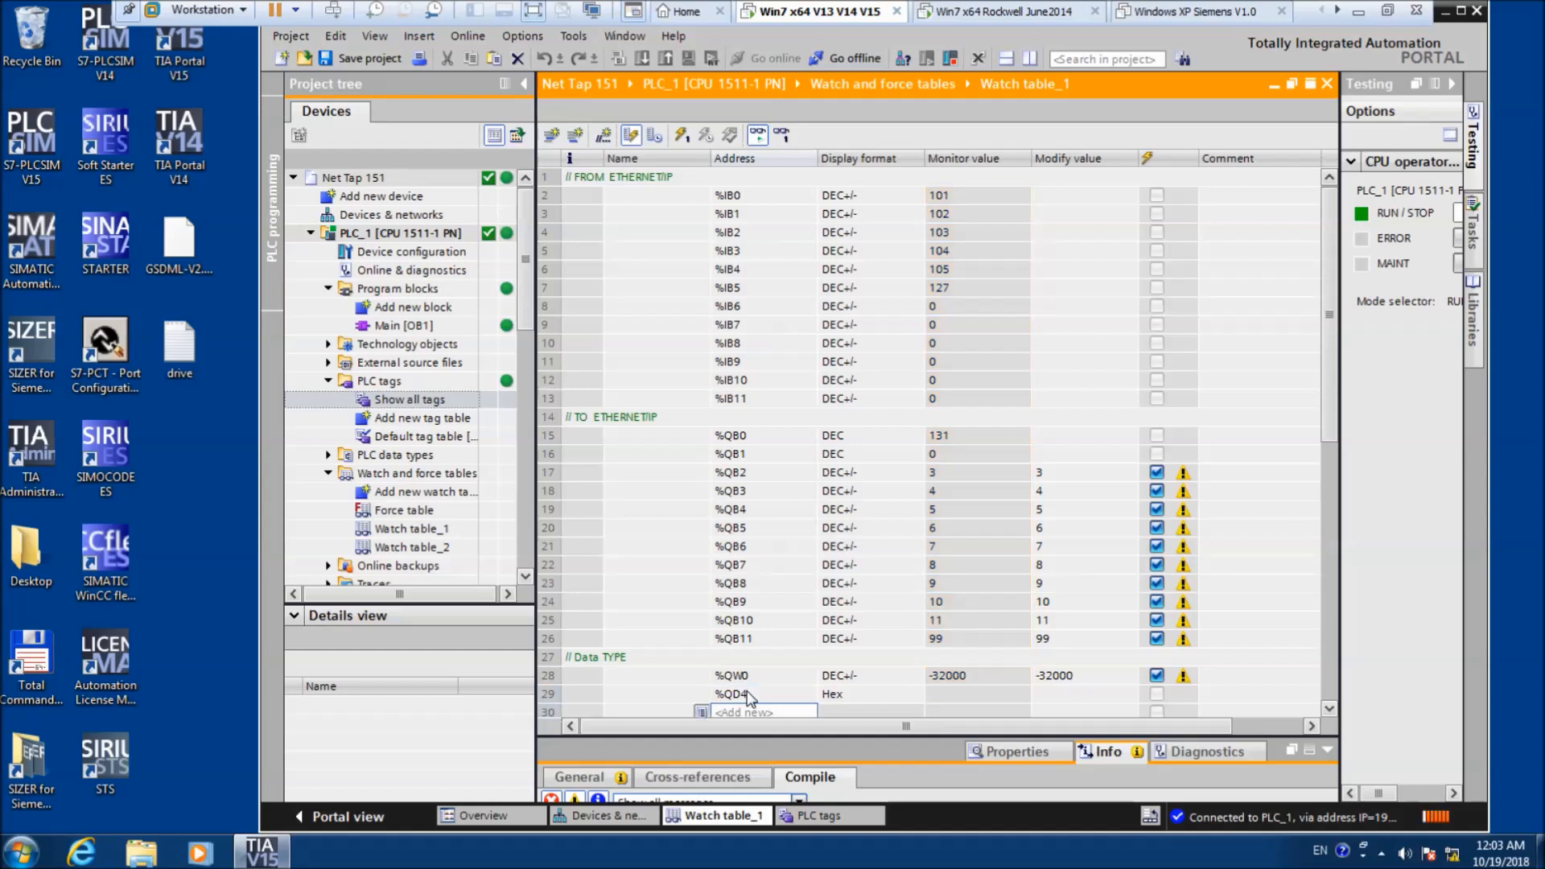
left_click(836, 697)
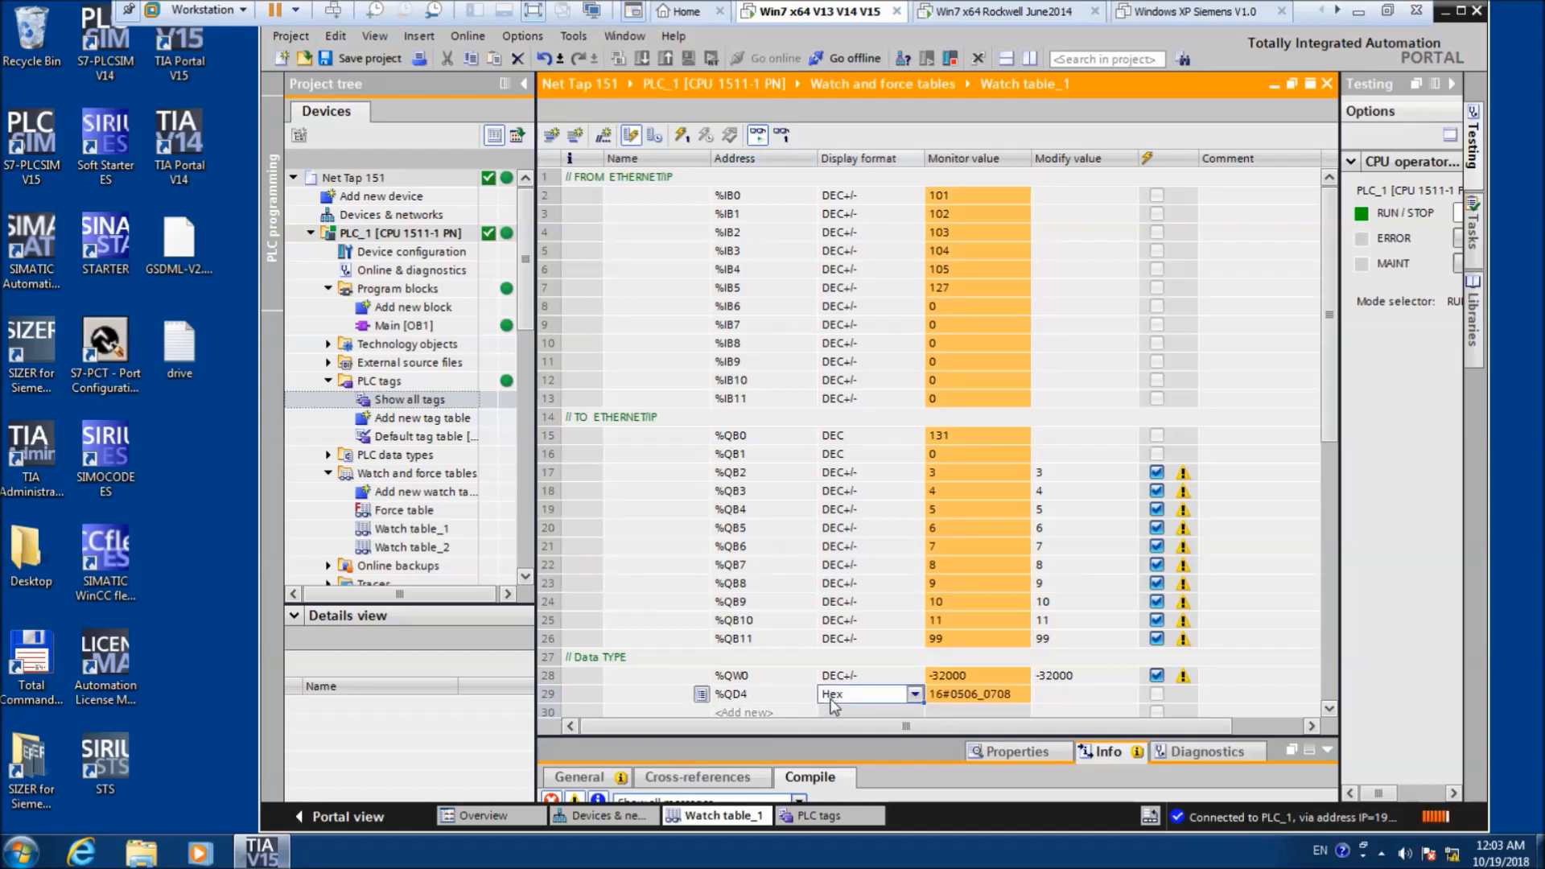
left_click(915, 696)
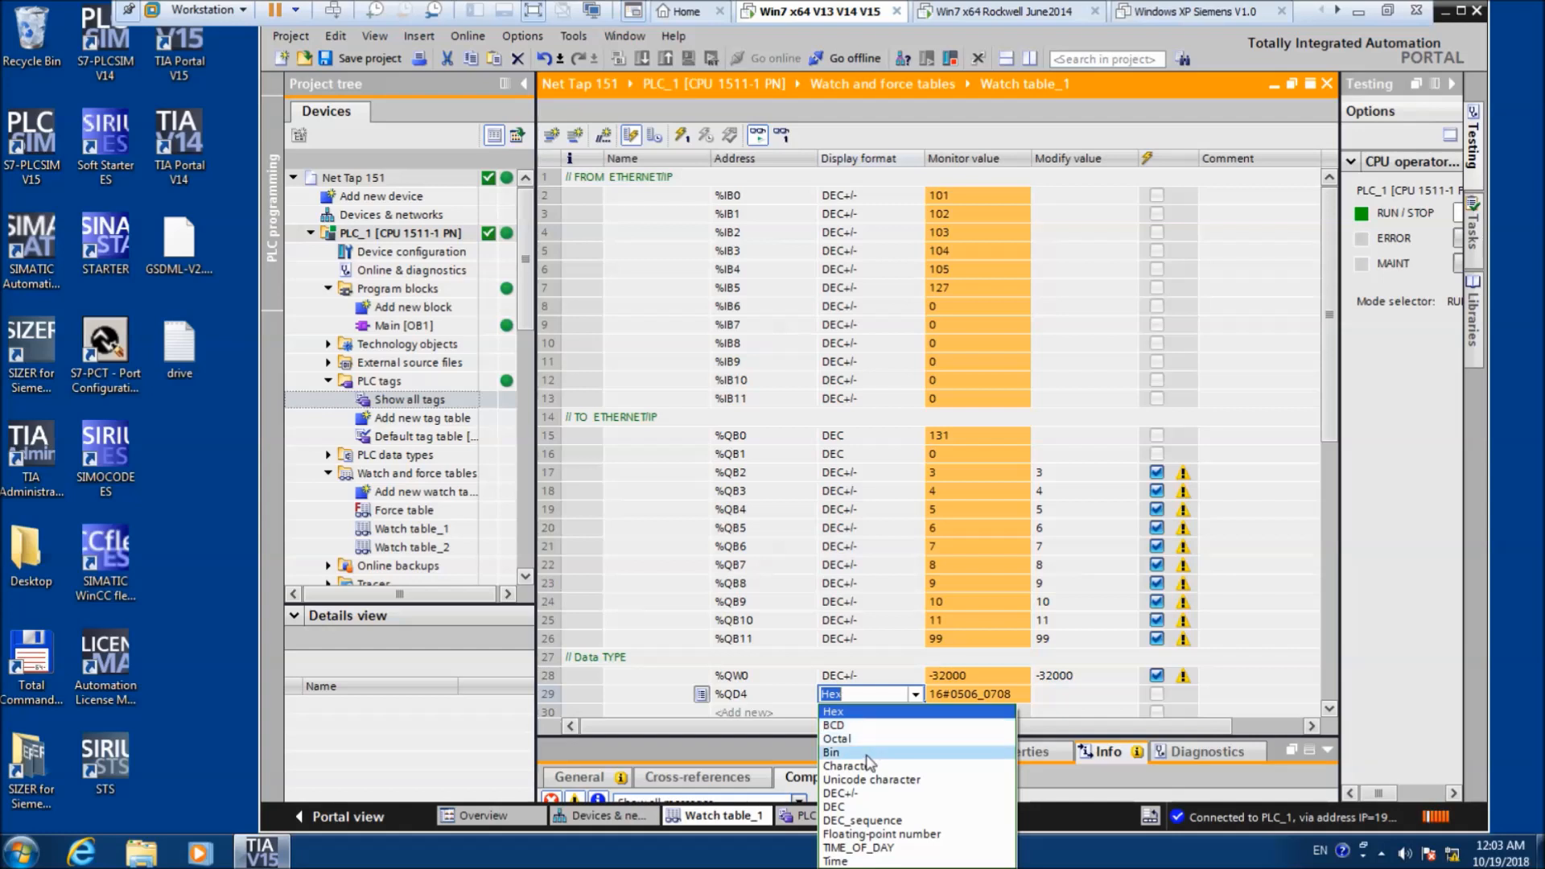
left_click(869, 793)
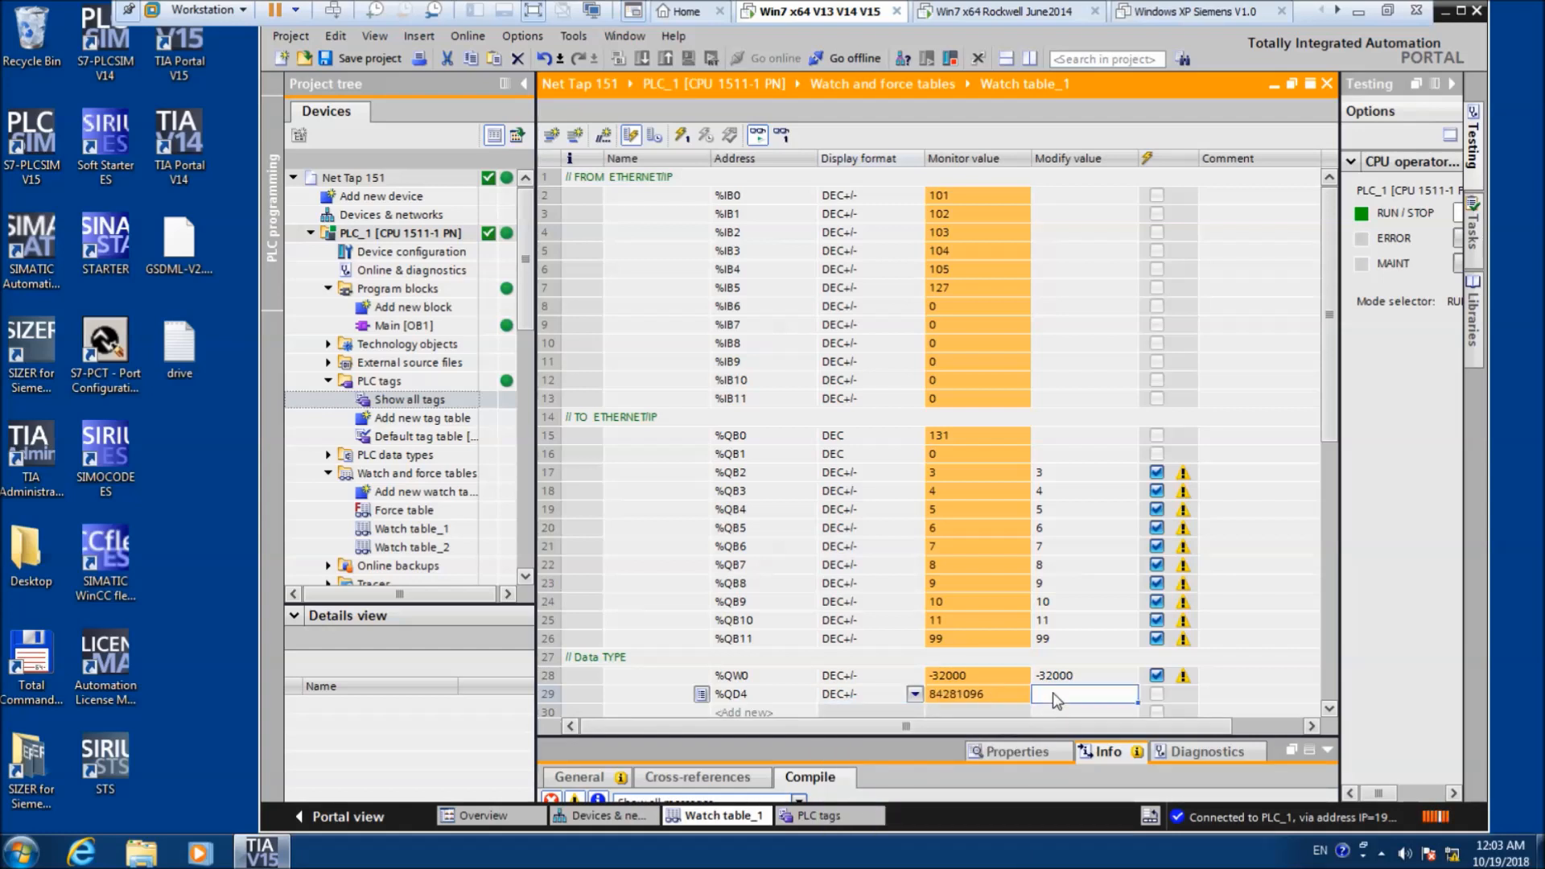
- Clear the modify values of %QB2 through %QB6 in Watch_table_1
left_click(1058, 473)
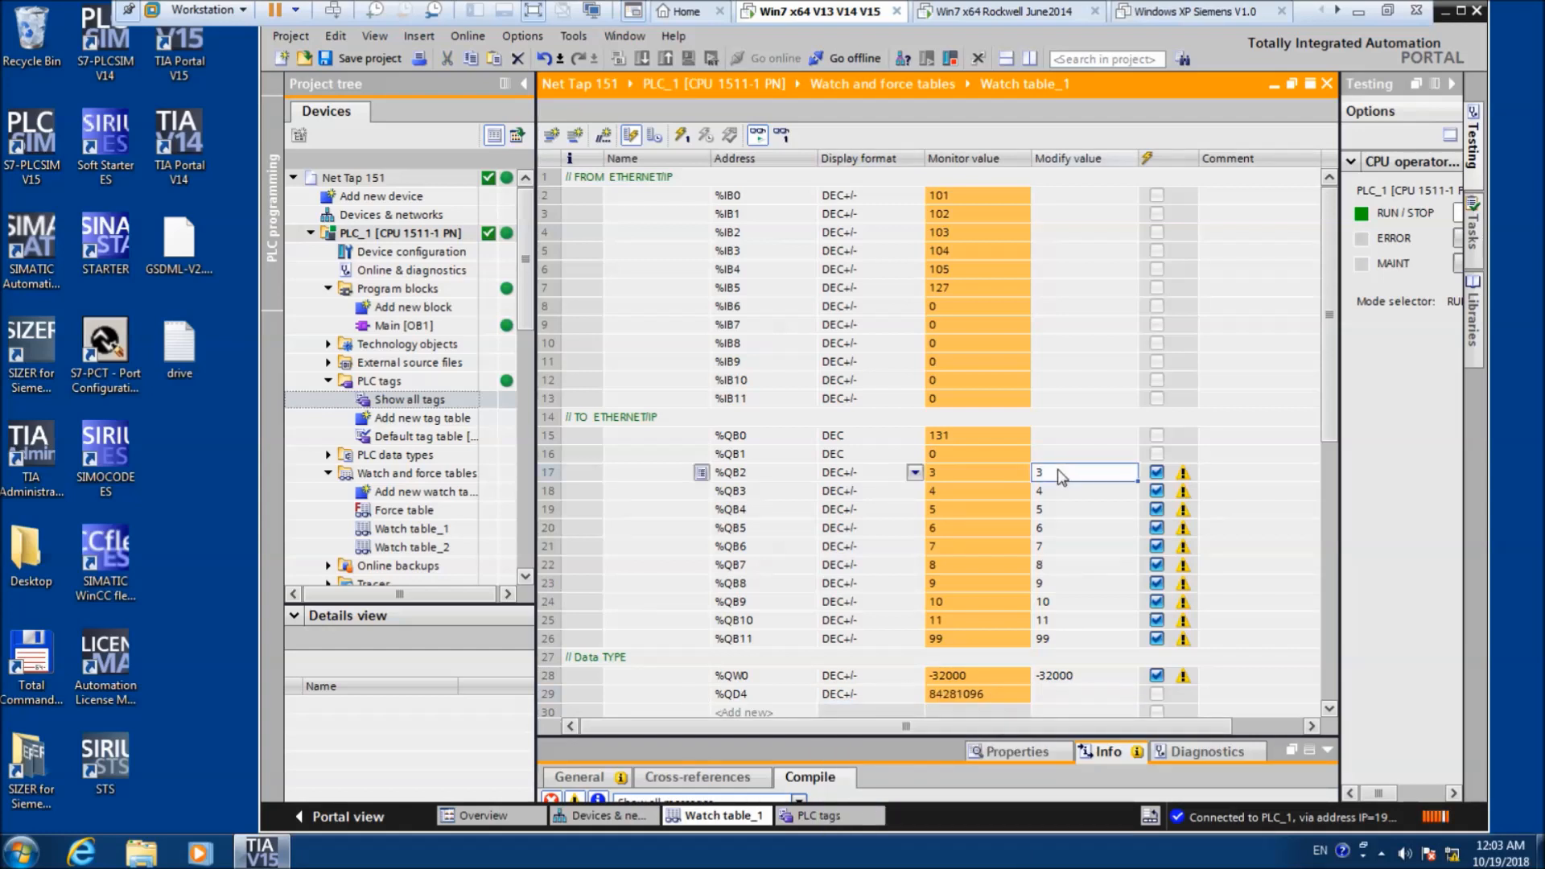
key("Delete")
left_click(1057, 492)
key("Delete")
left_click(1056, 510)
key("Delete")
left_click(1056, 534)
key("Delete")
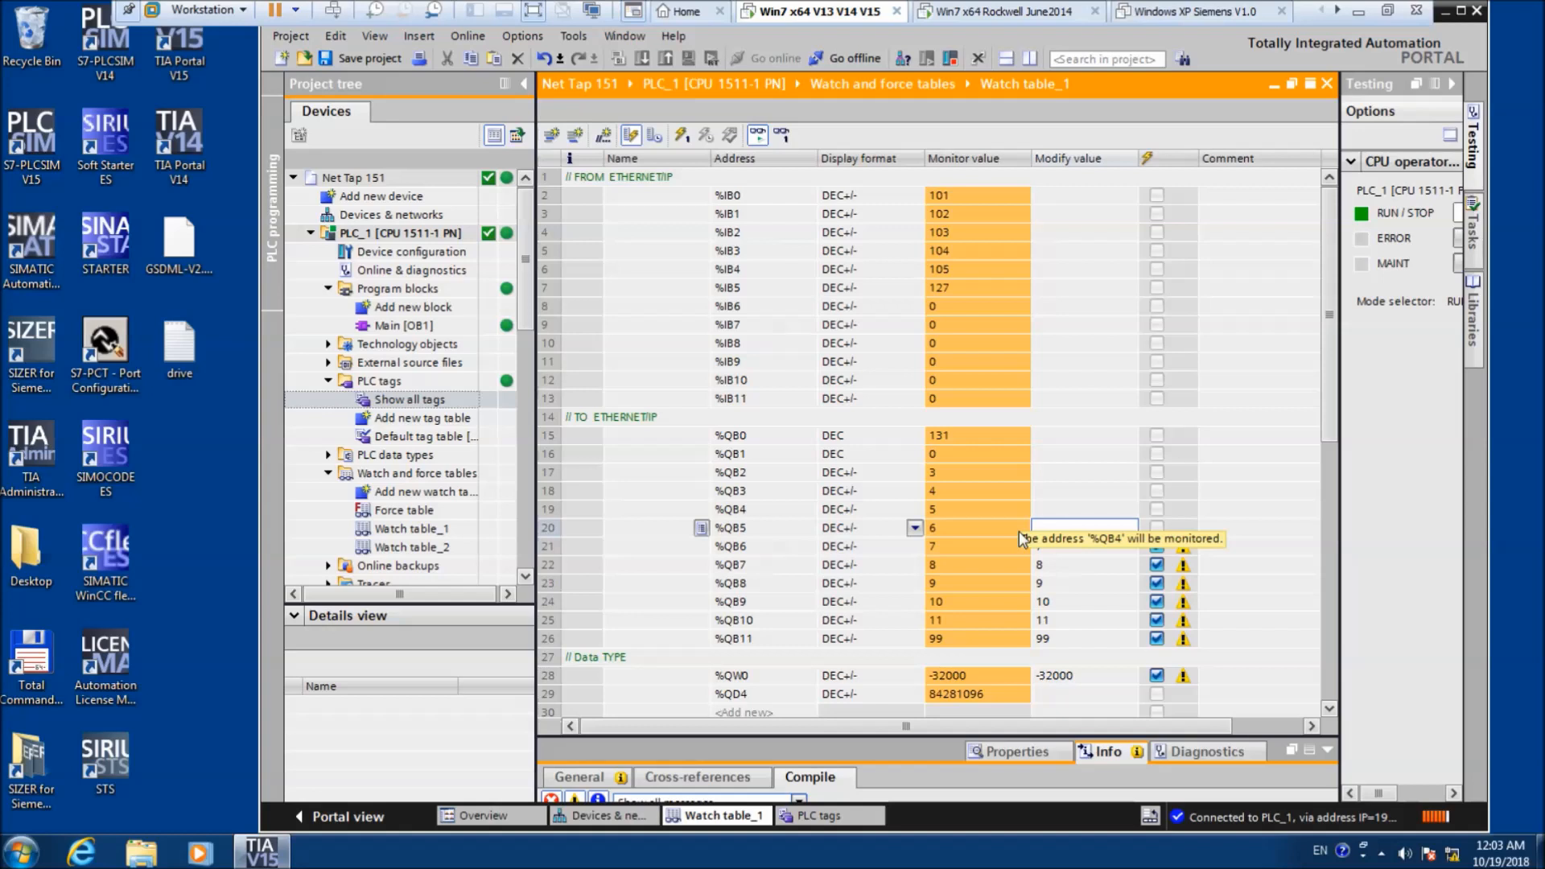
left_click(1060, 549)
key("Delete")
- Write 0 to %QD4 from Watch_table_1 with its modify checkbox enabled, and clear the modify value of %QB7
left_click(1061, 693)
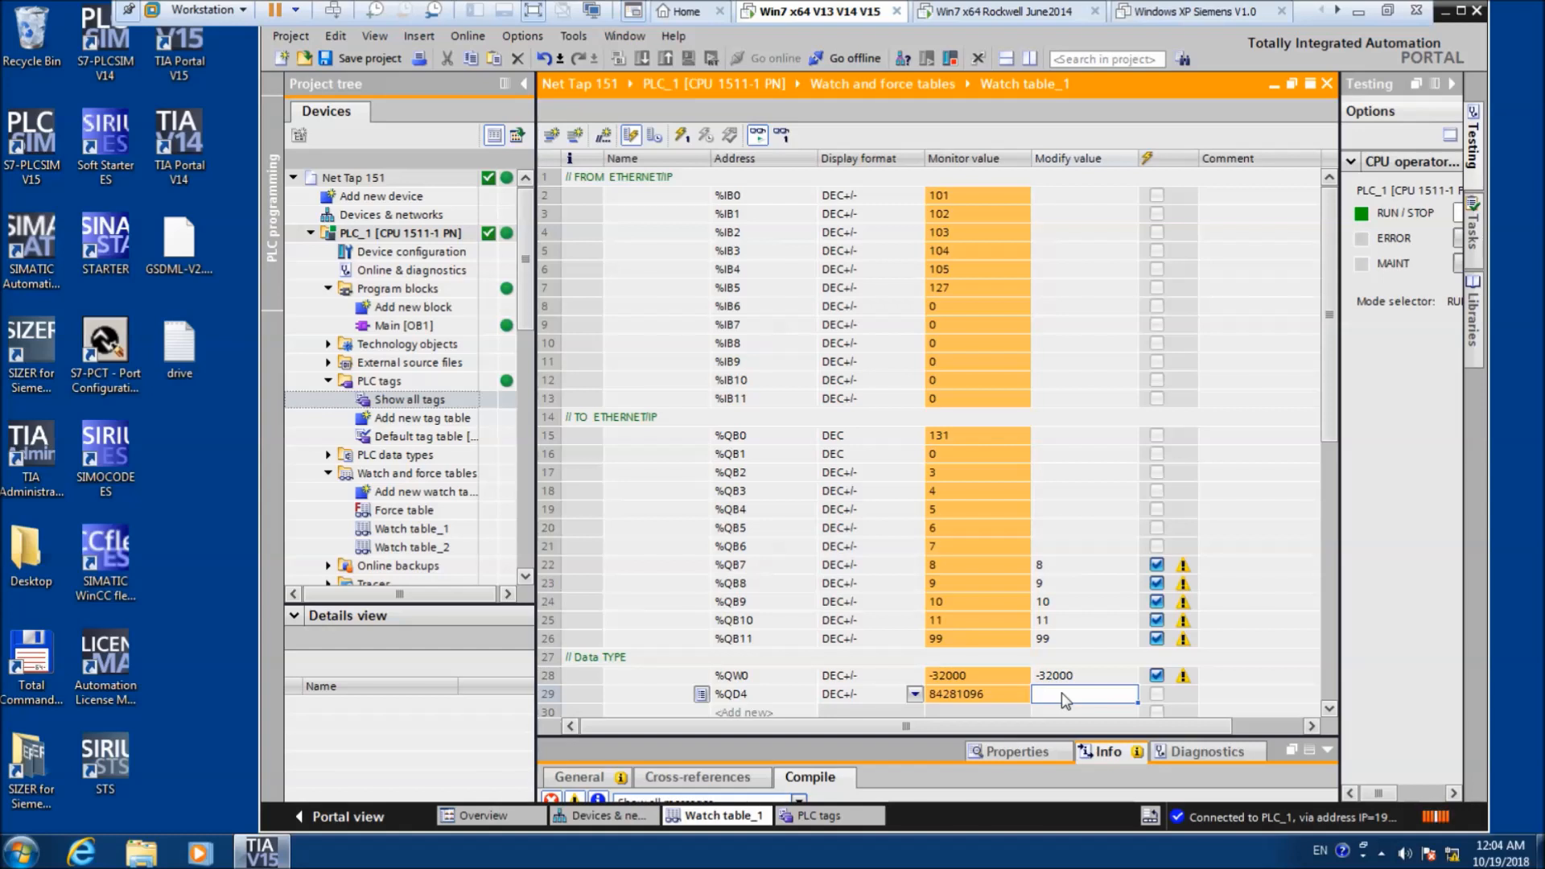
type("0")
key("Return")
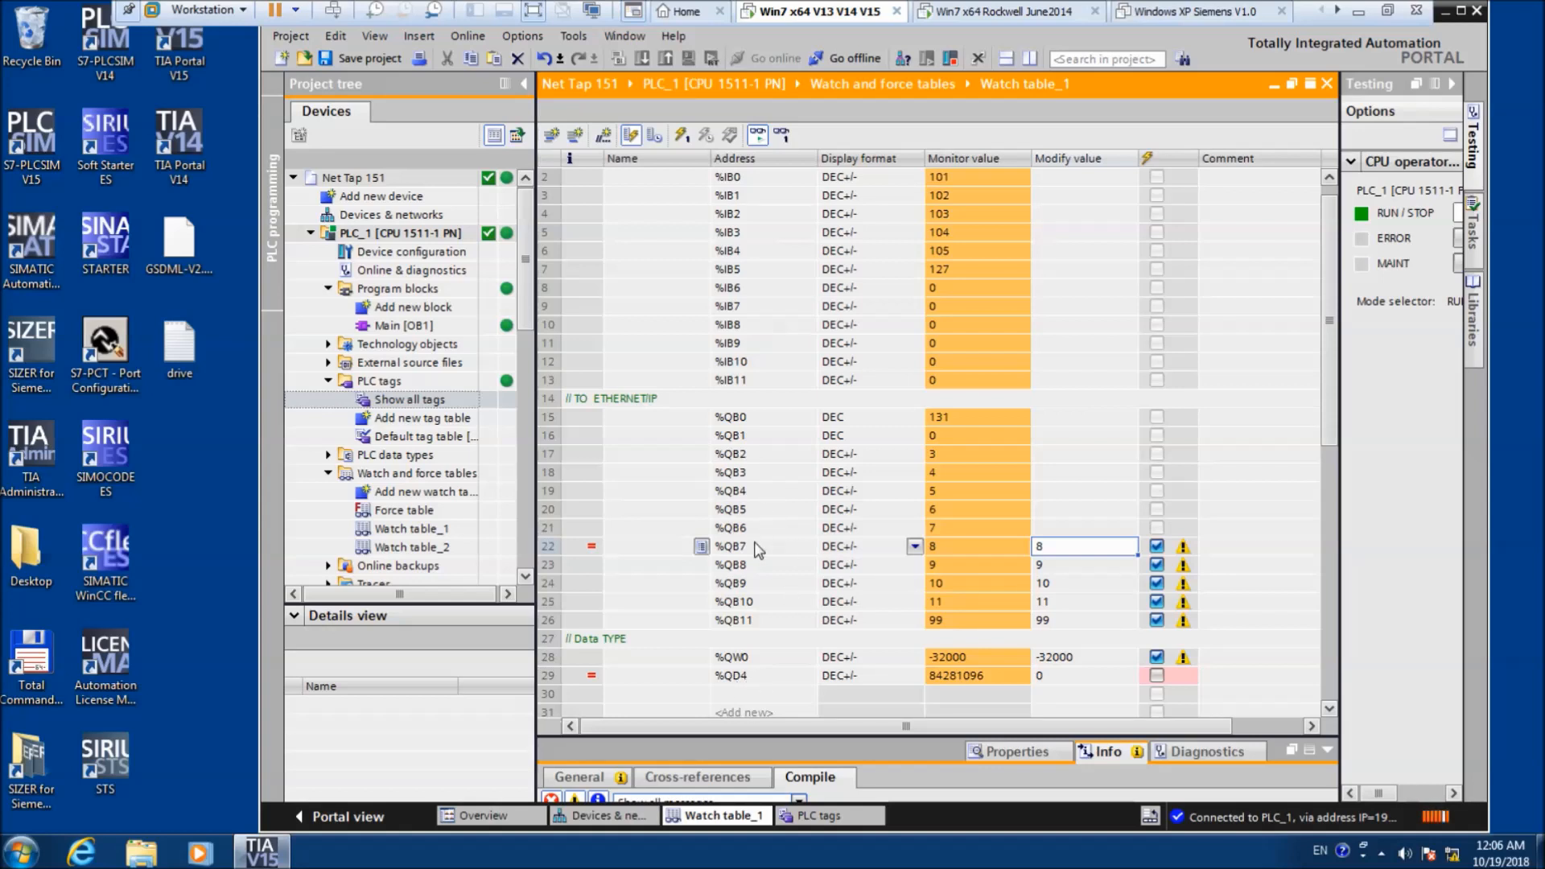
double_click(1059, 549)
key("Delete")
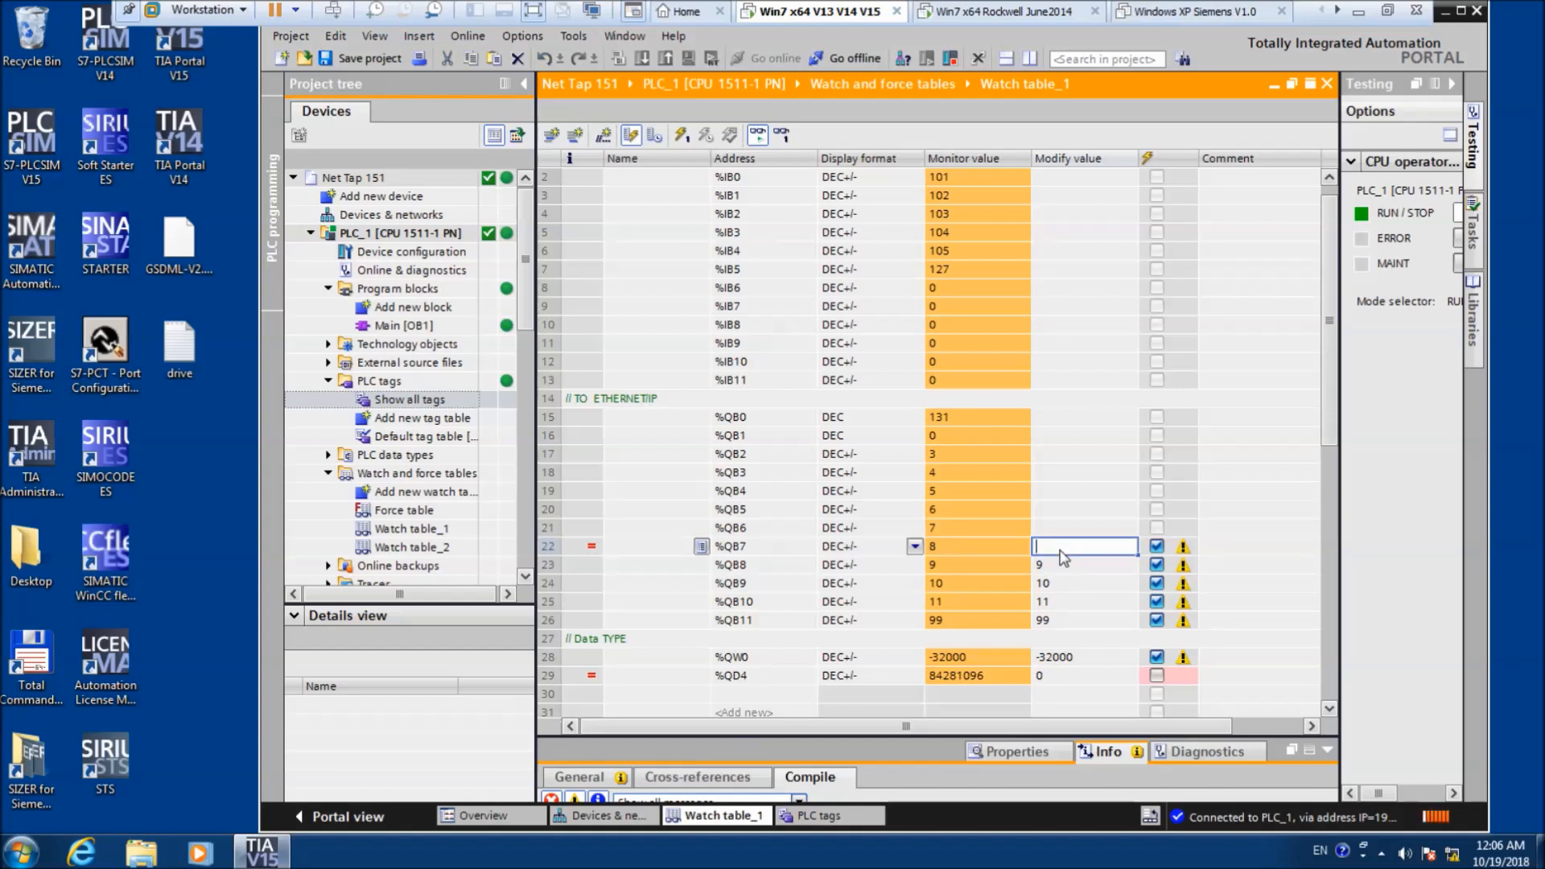
left_click(1158, 678)
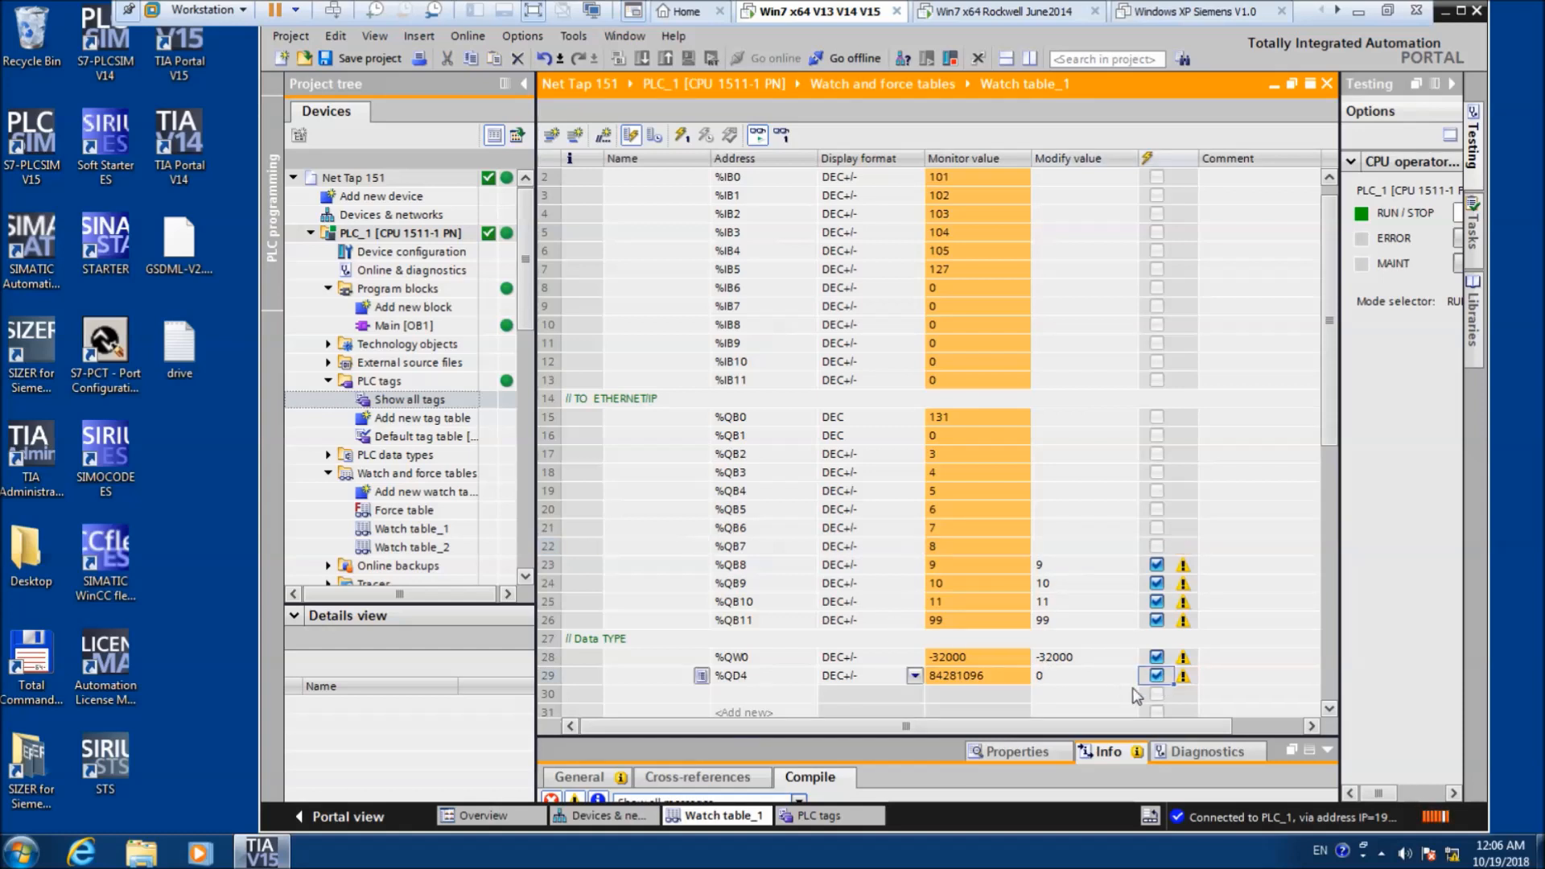
key("Left")
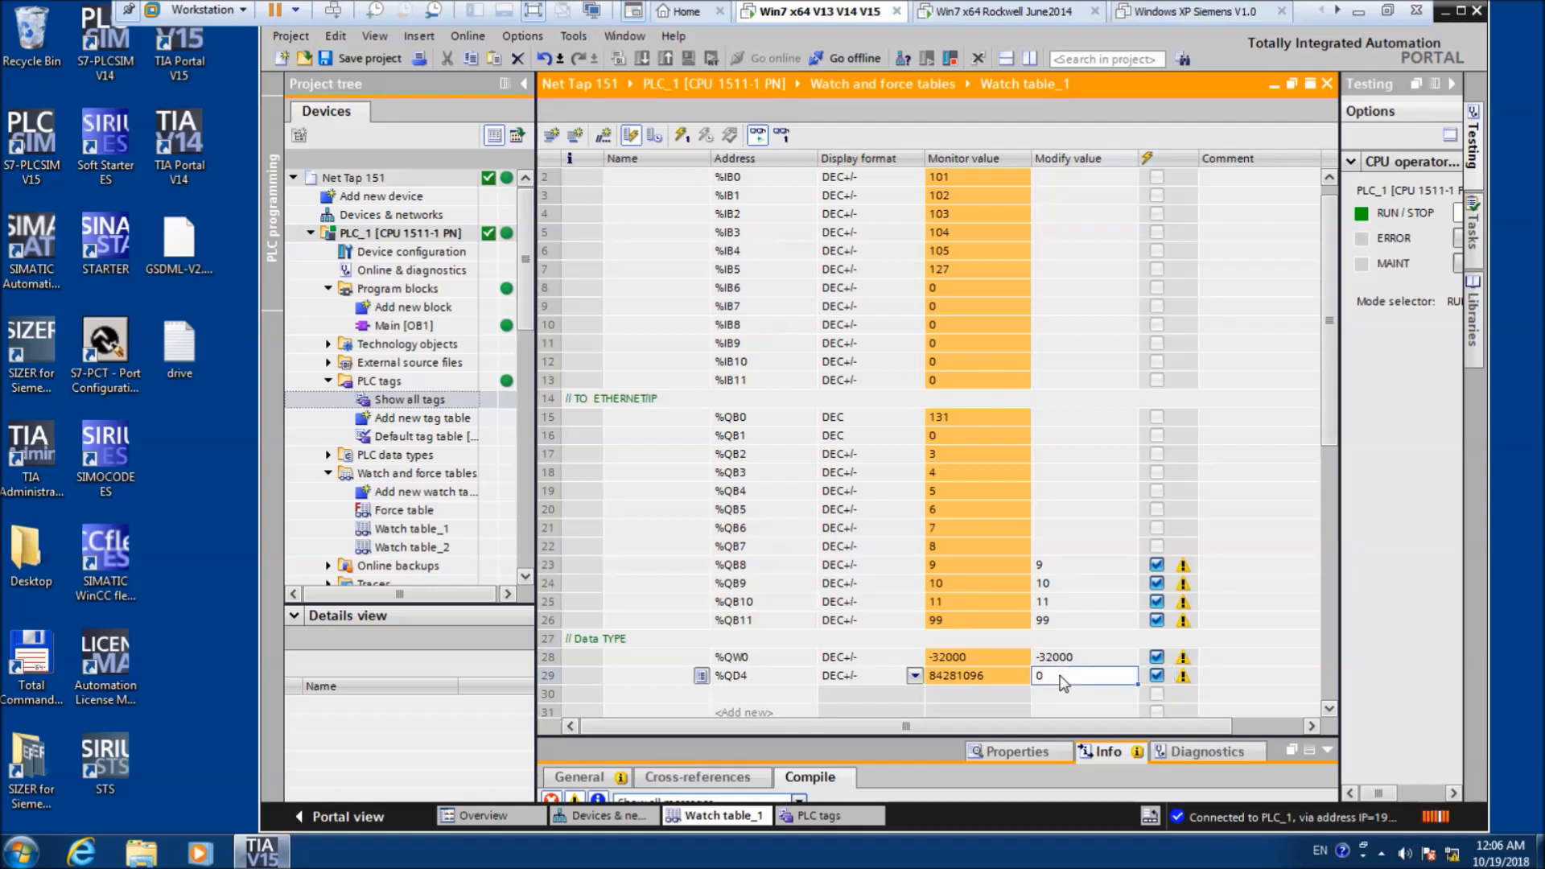
left_click(682, 133)
- Write 1 to %QD4 from Watch_table_1, followed by -1
type("1")
key("Return")
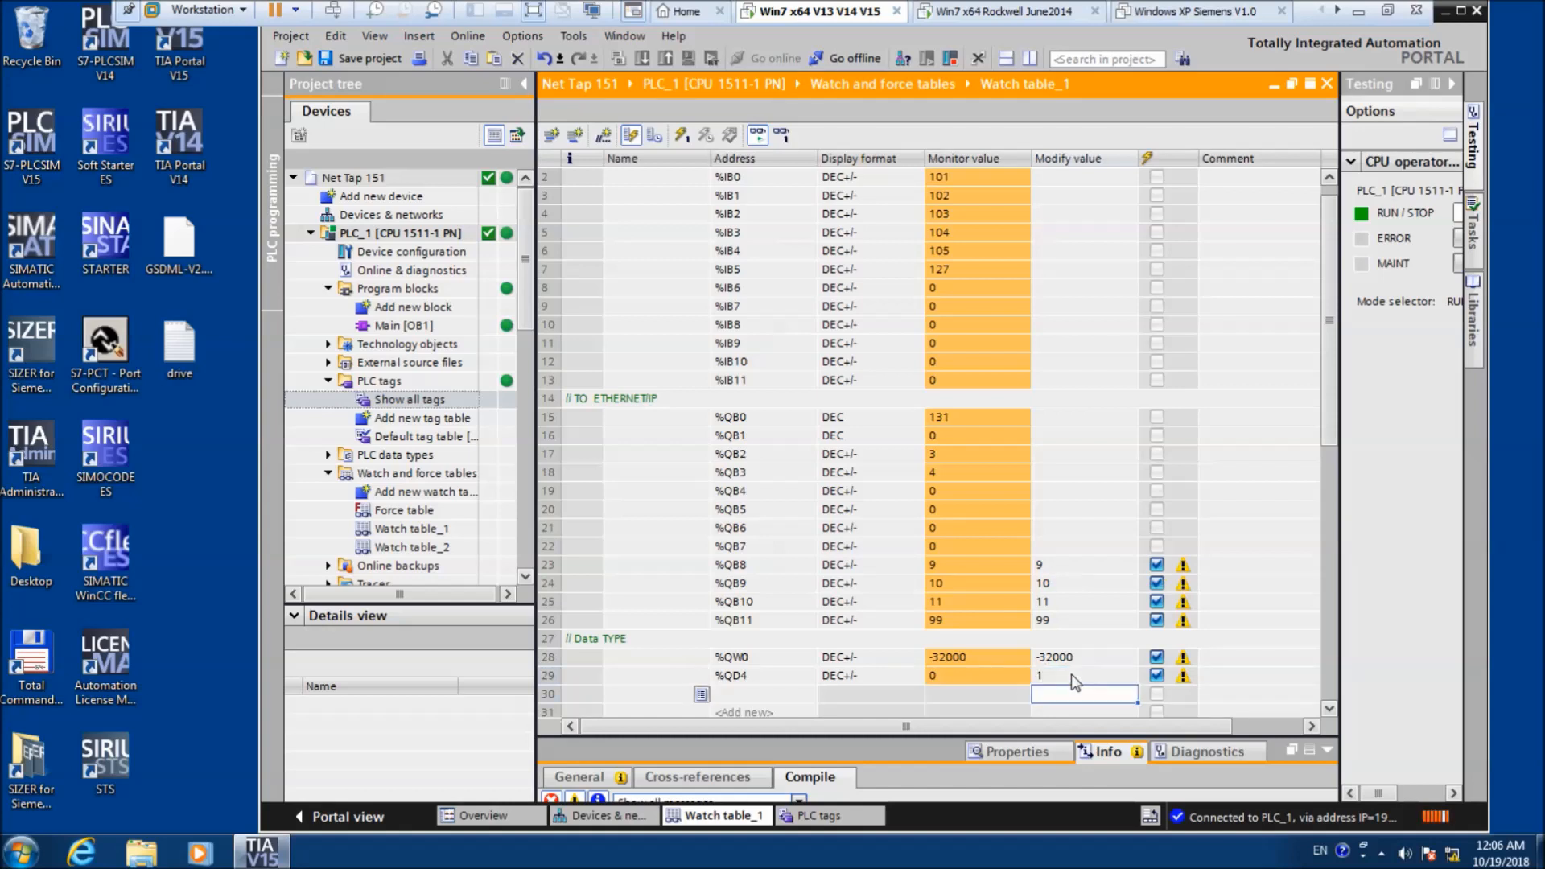
left_click(656, 135)
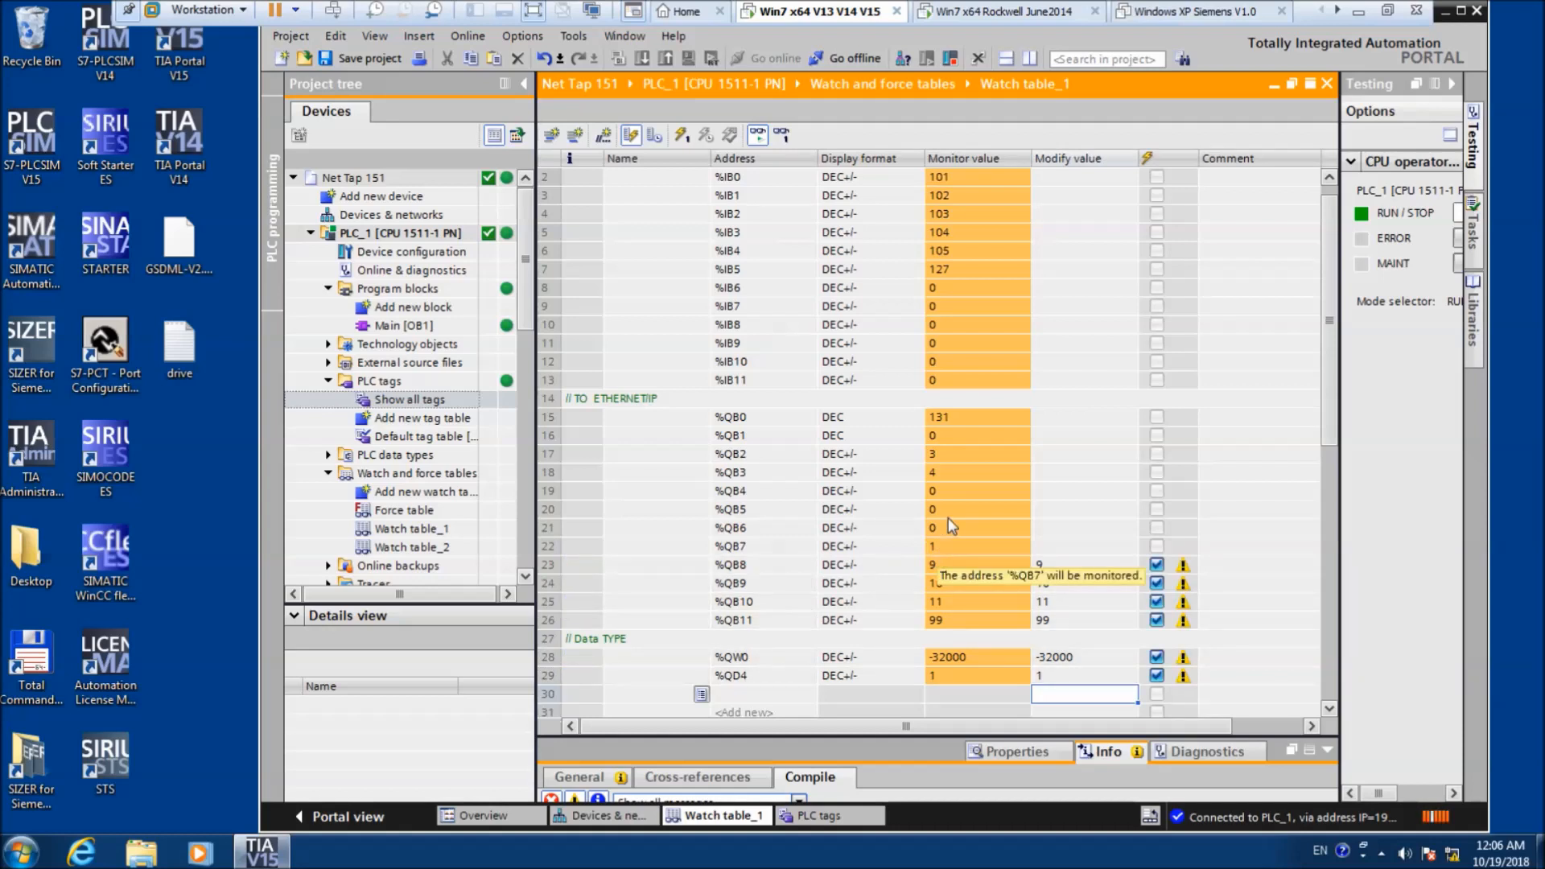
double_click(1067, 680)
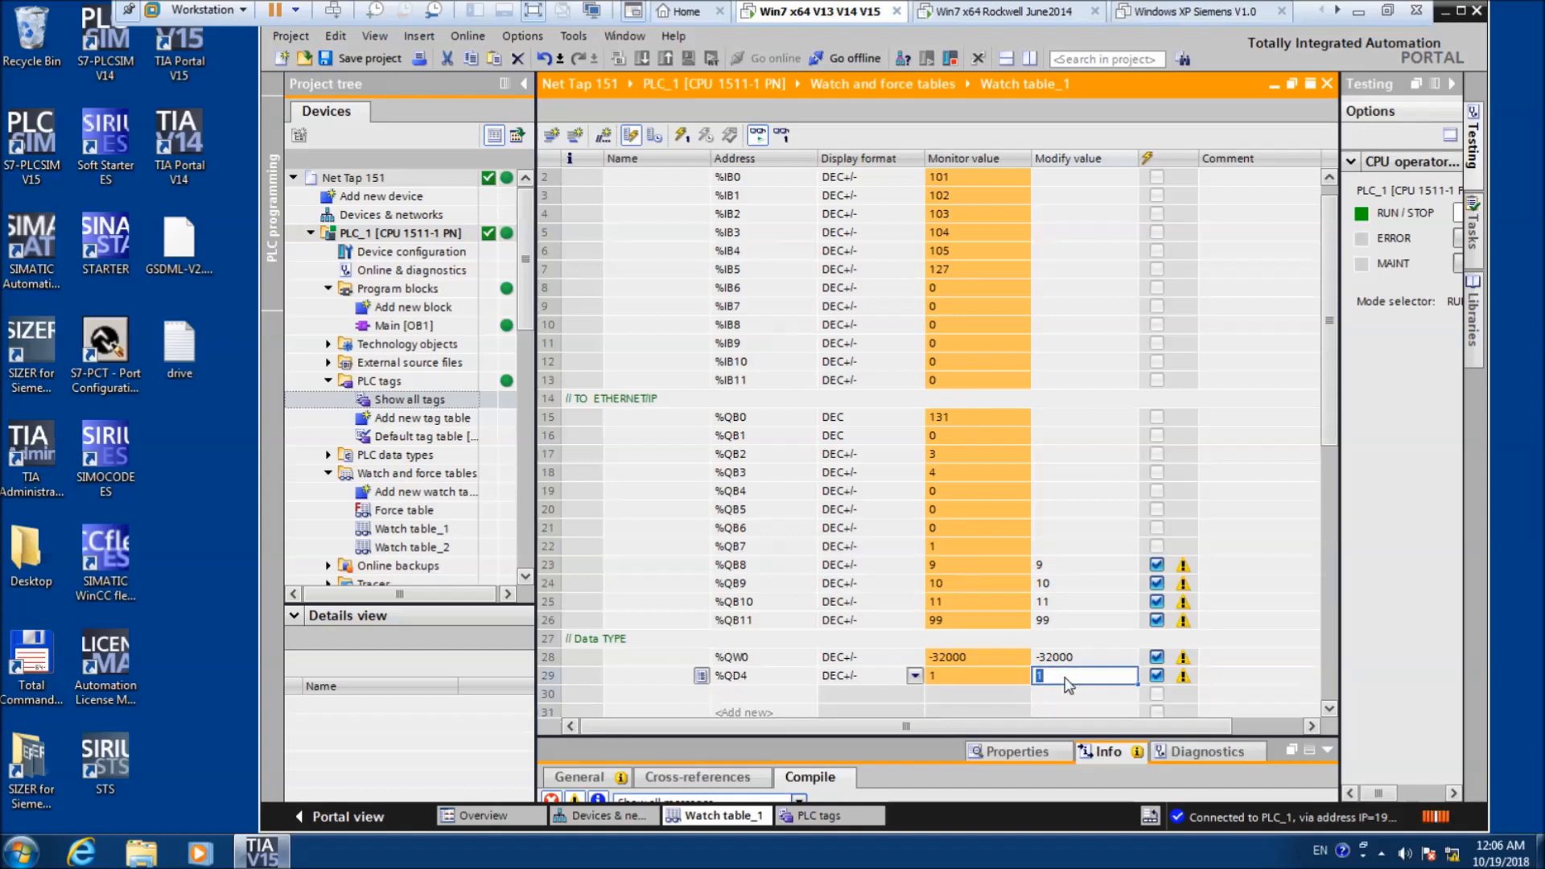
type("-1")
key("Return")
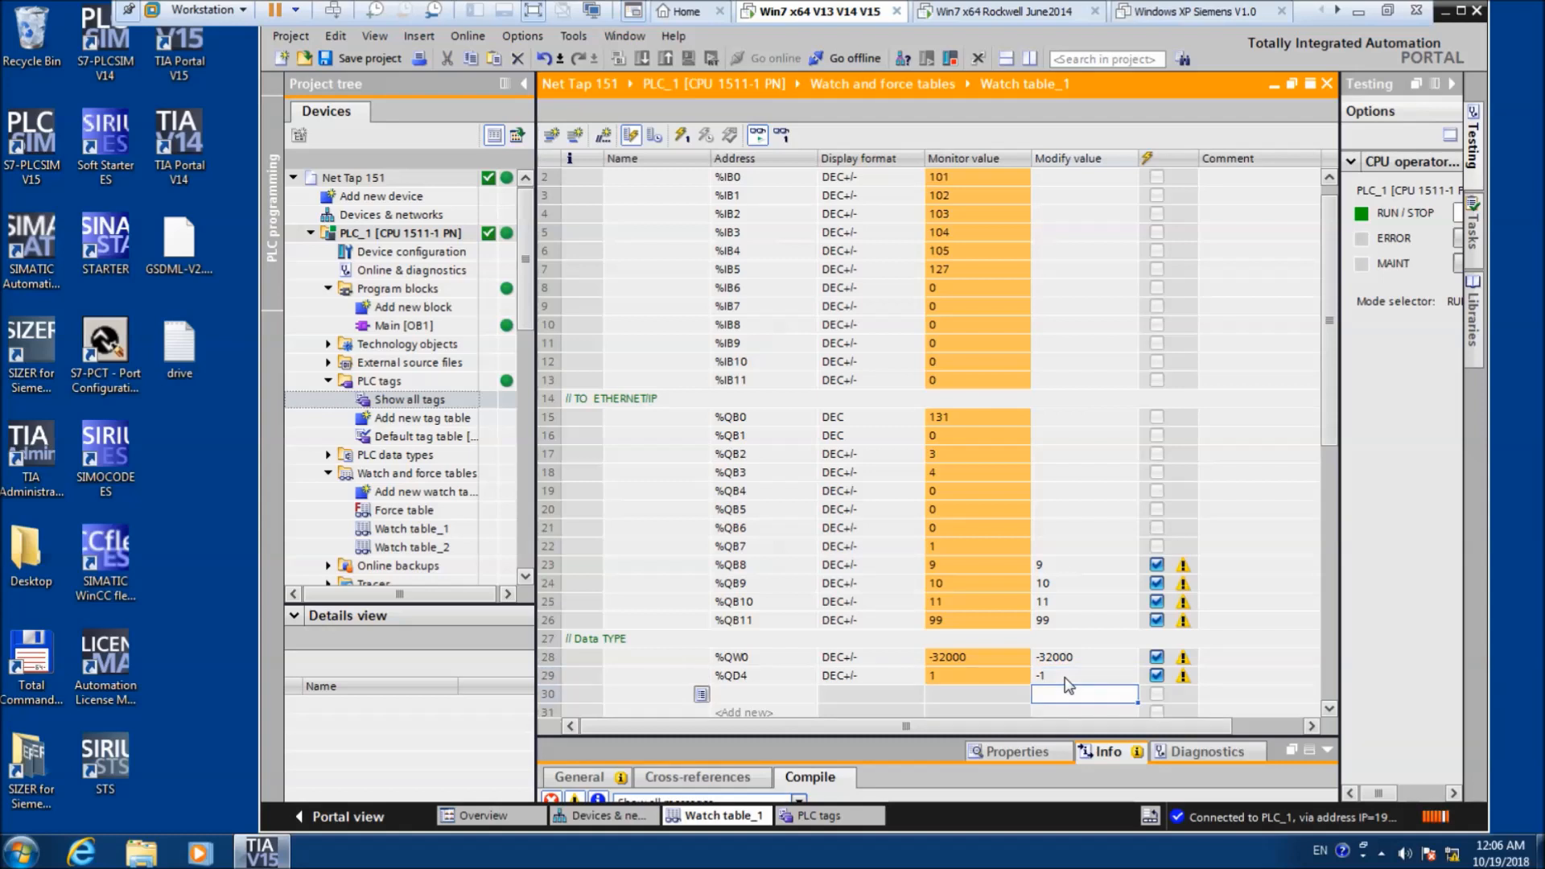
left_click(681, 134)
- Show %QB5, %QB6 and %QB4 in the Bin display format, and switch %QB4 back to DEC+/-
left_click(873, 494)
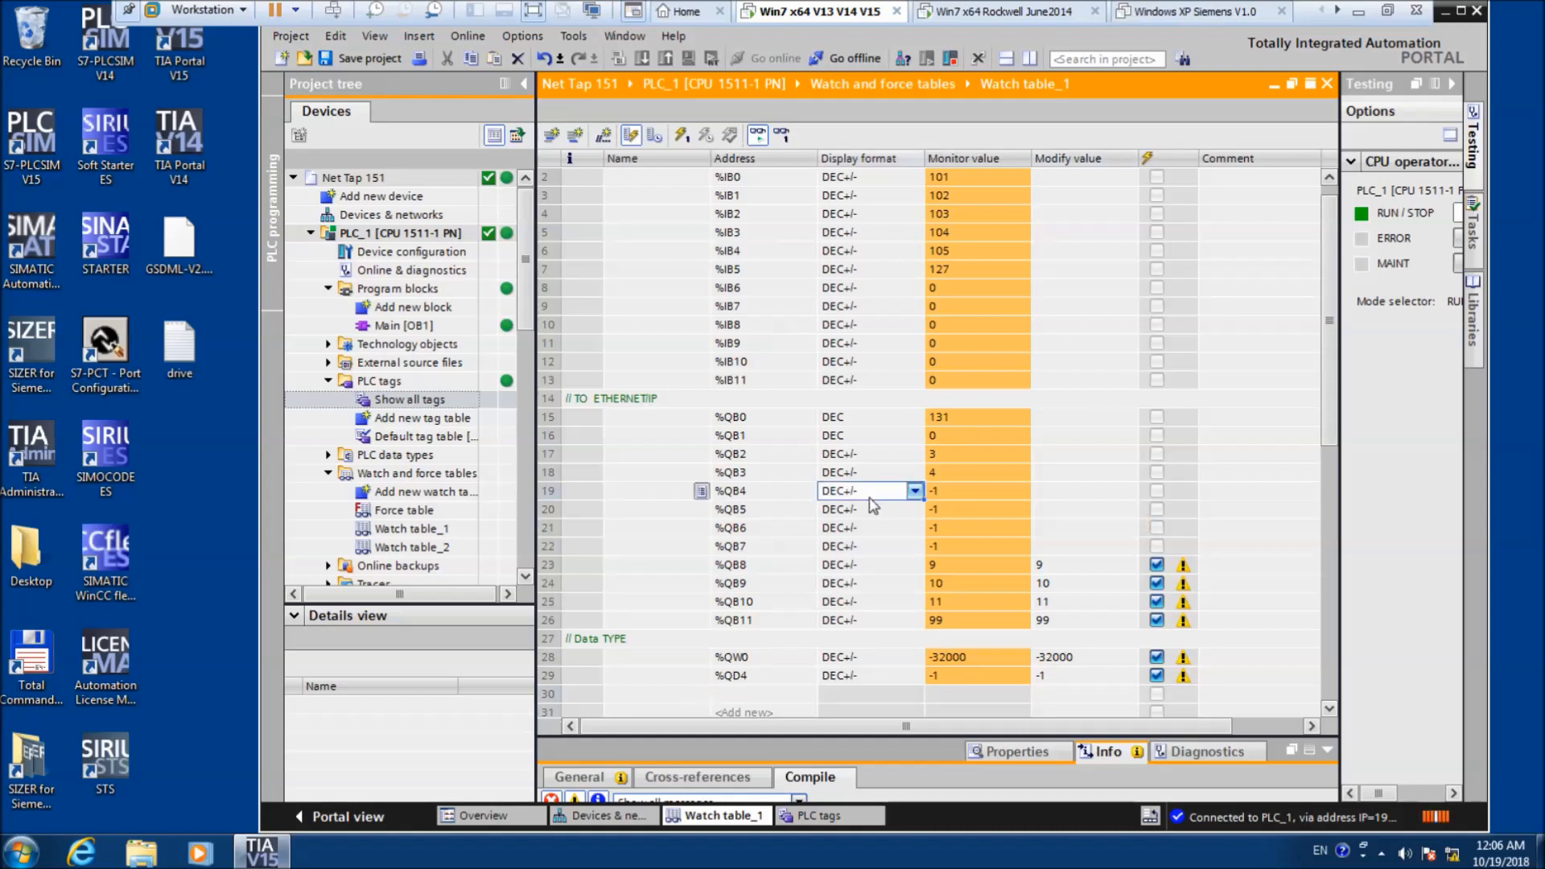
left_click(904, 511)
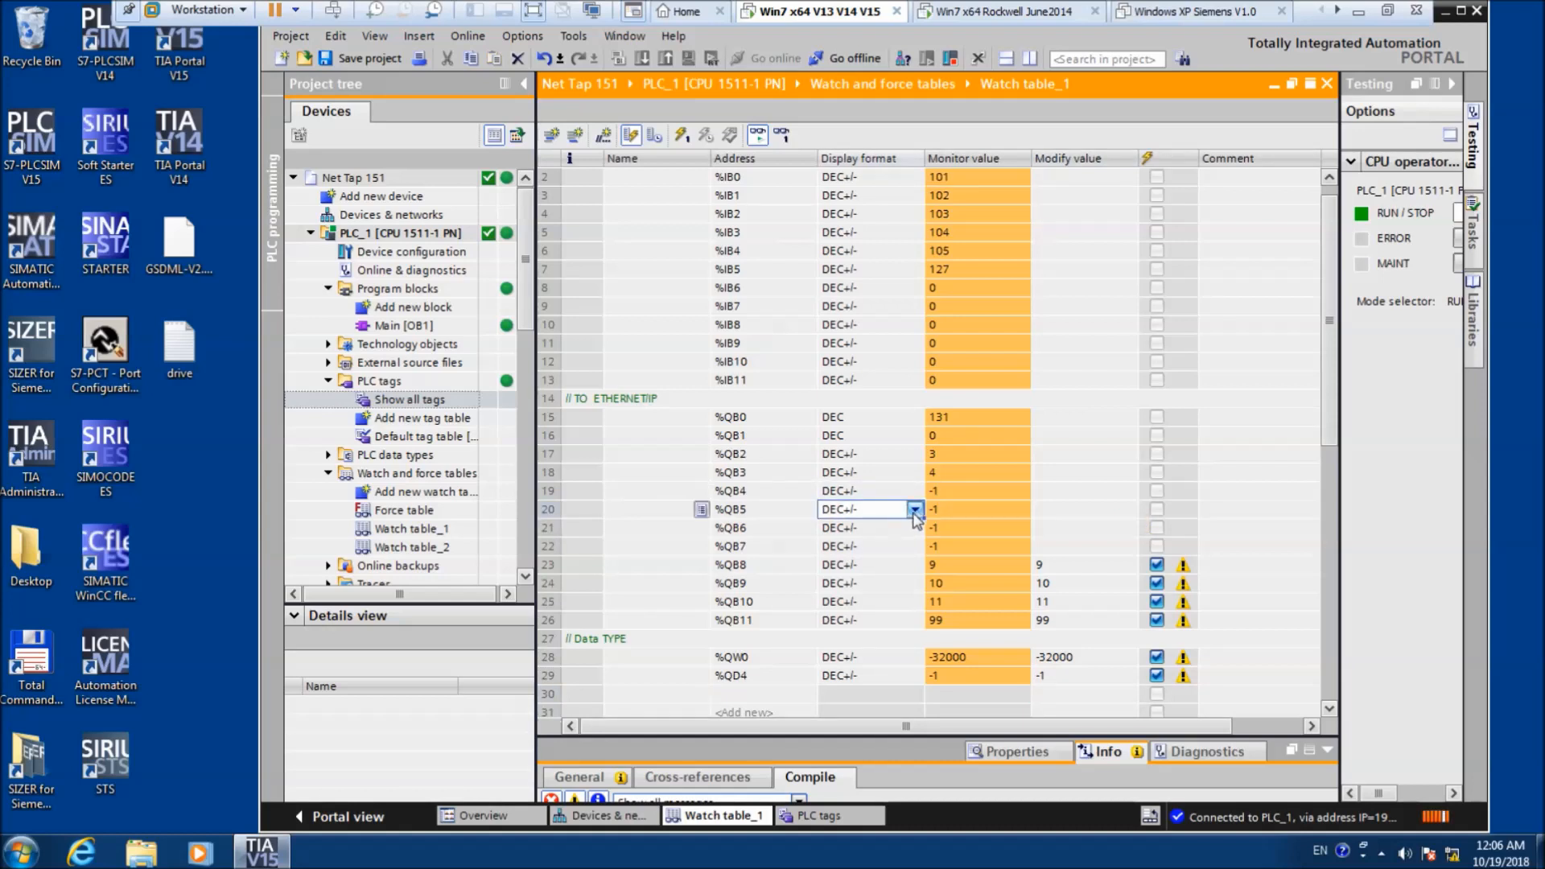
left_click(915, 509)
left_click(878, 568)
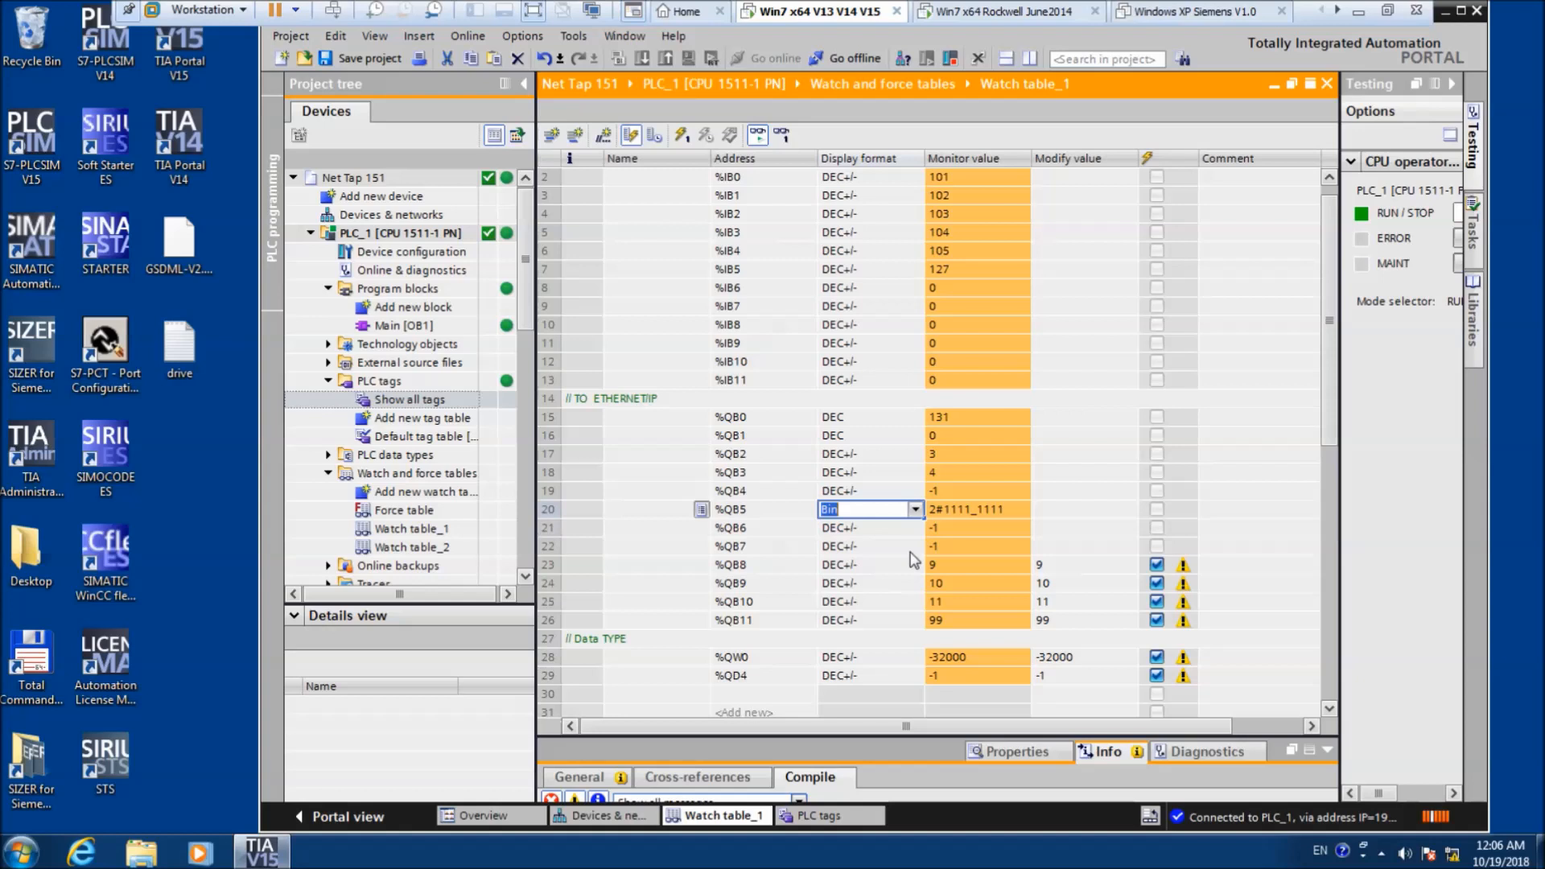
left_click(919, 531)
left_click(915, 528)
left_click(885, 586)
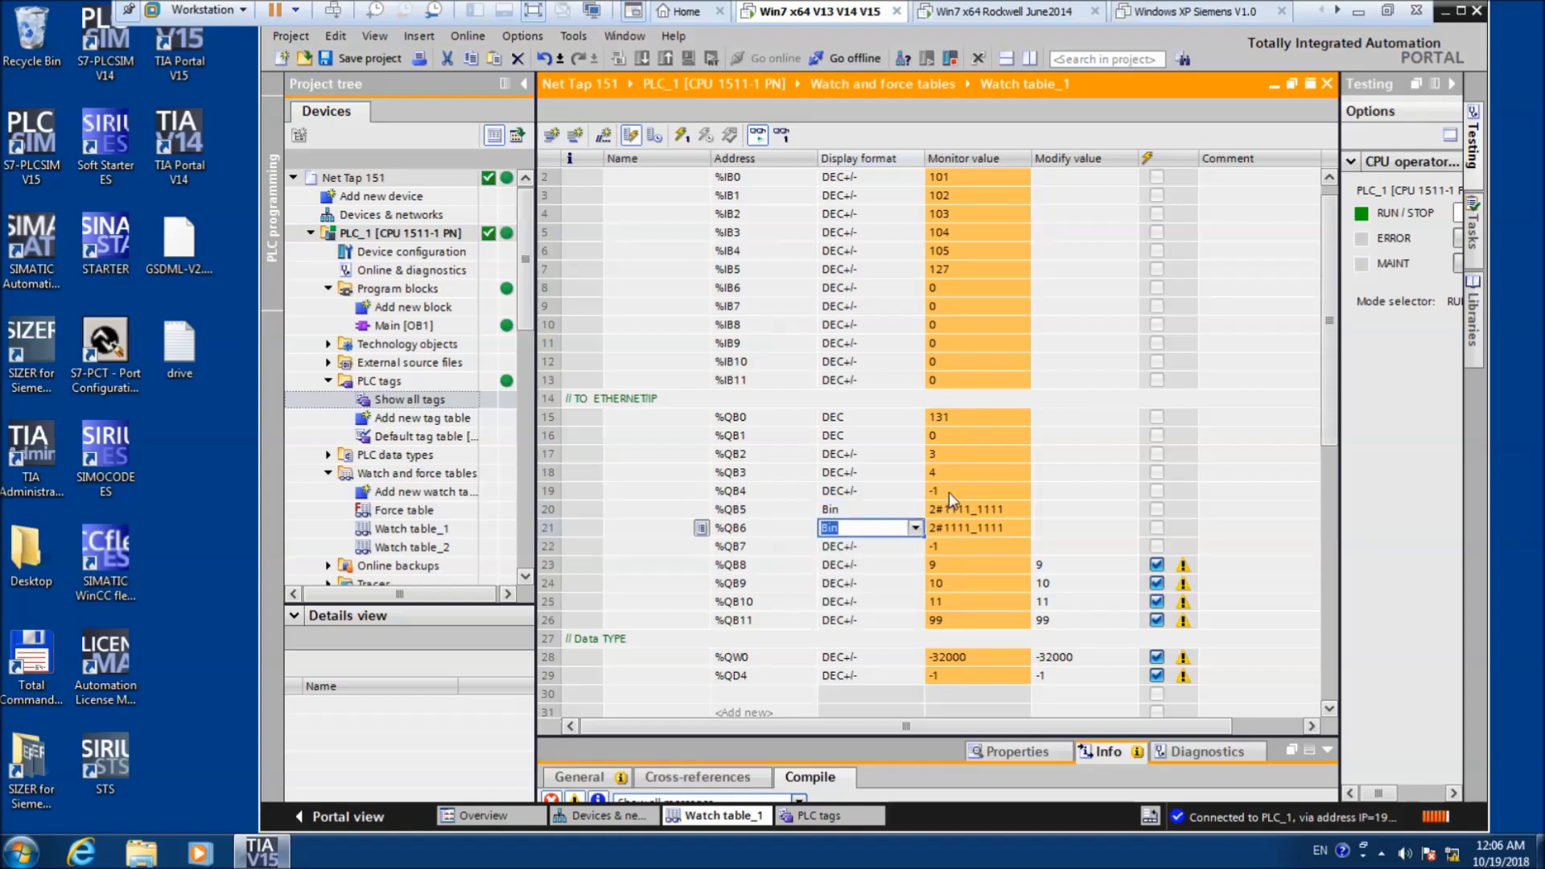
left_click(915, 493)
left_click(914, 491)
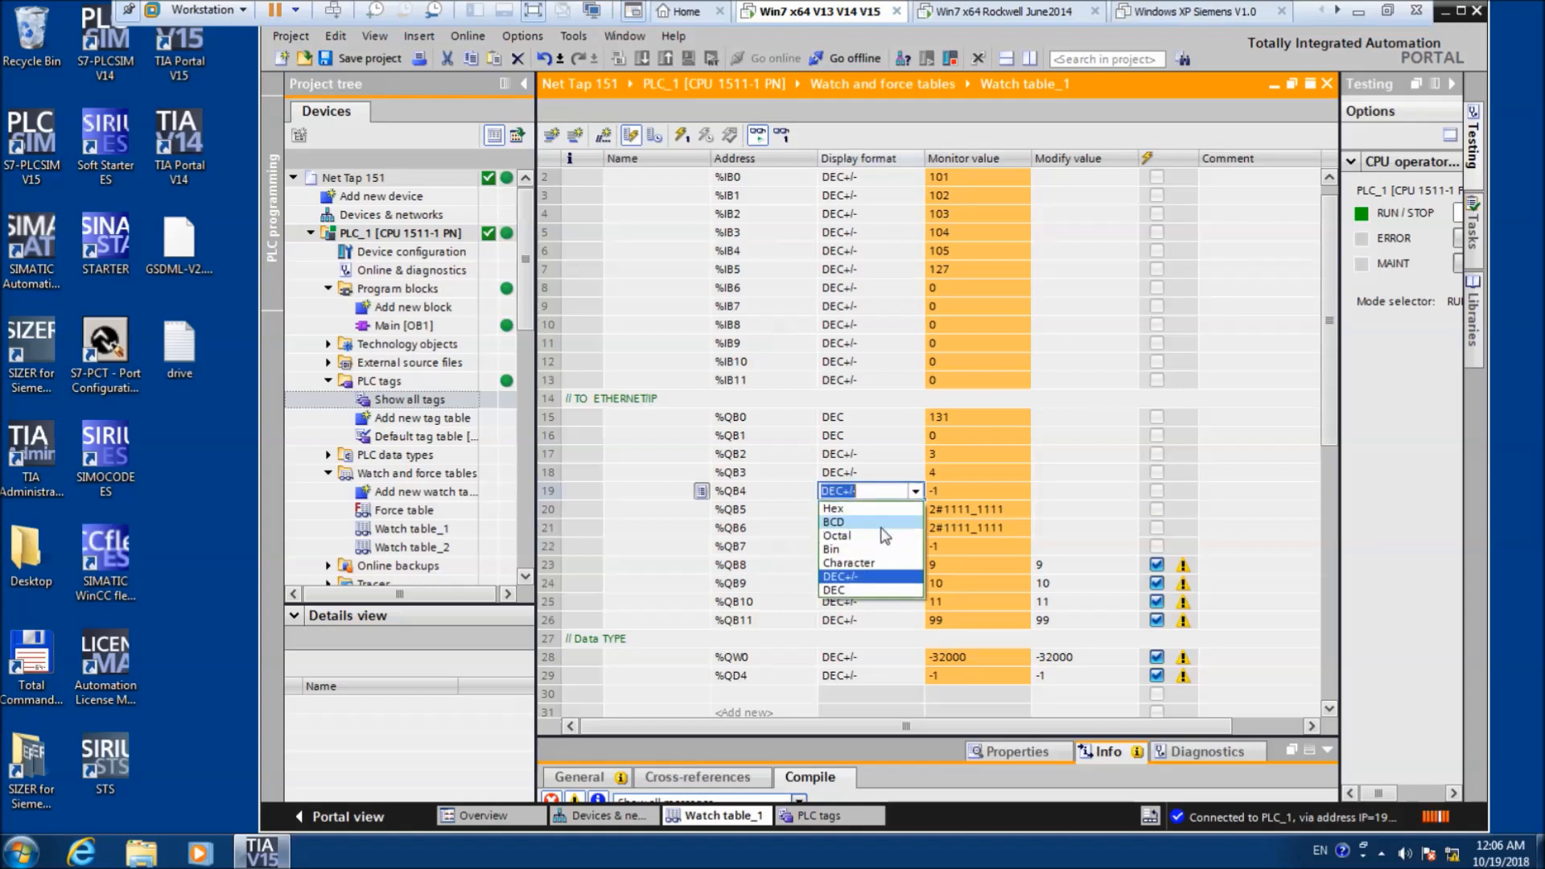
left_click(881, 553)
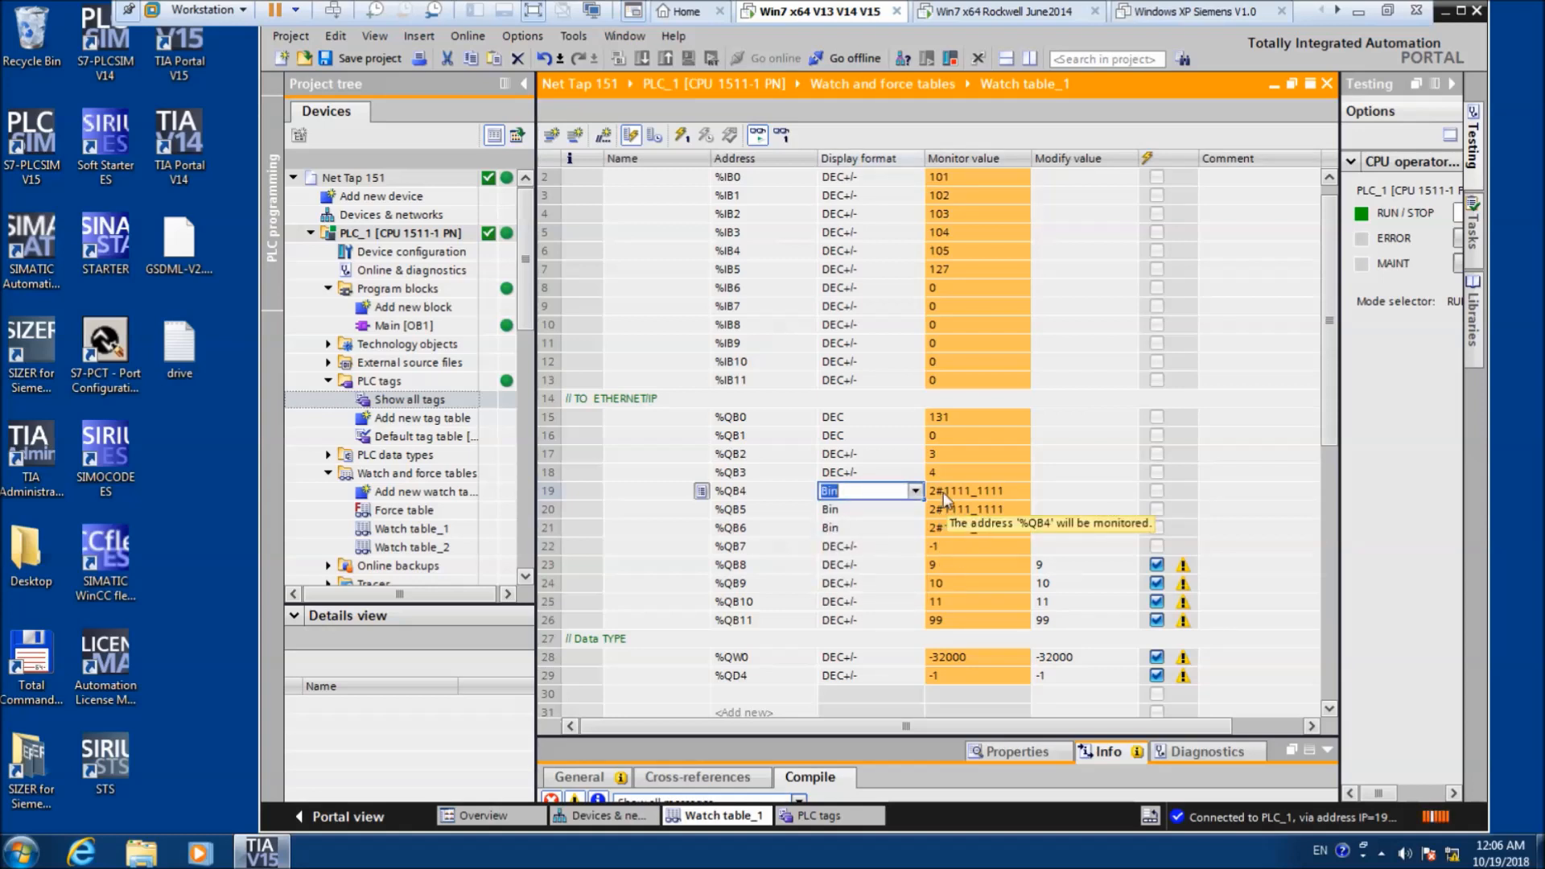
left_click(916, 491)
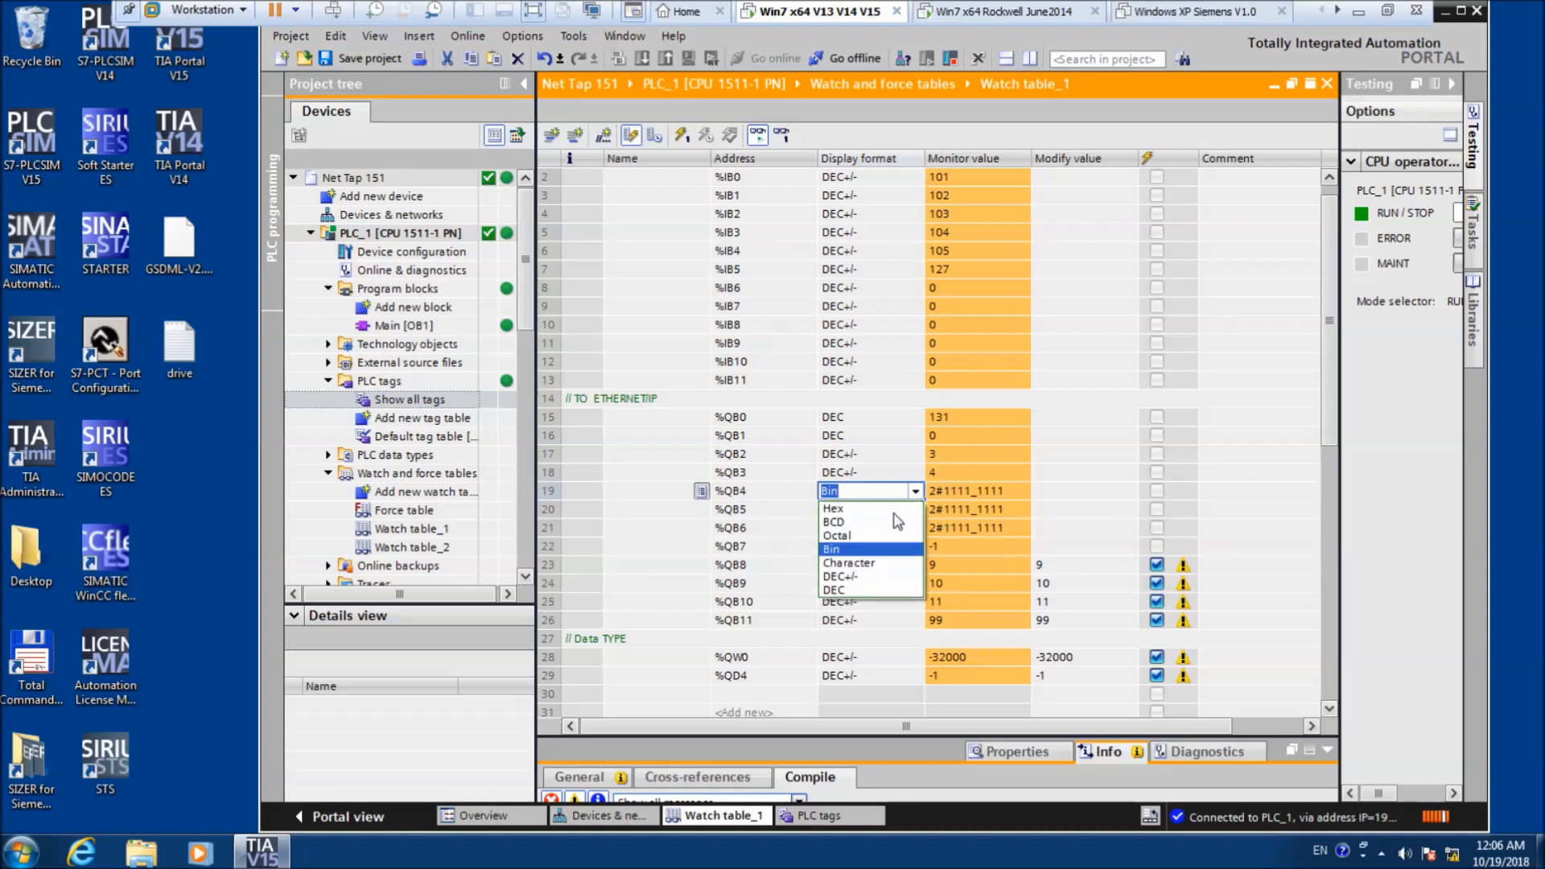
left_click(873, 576)
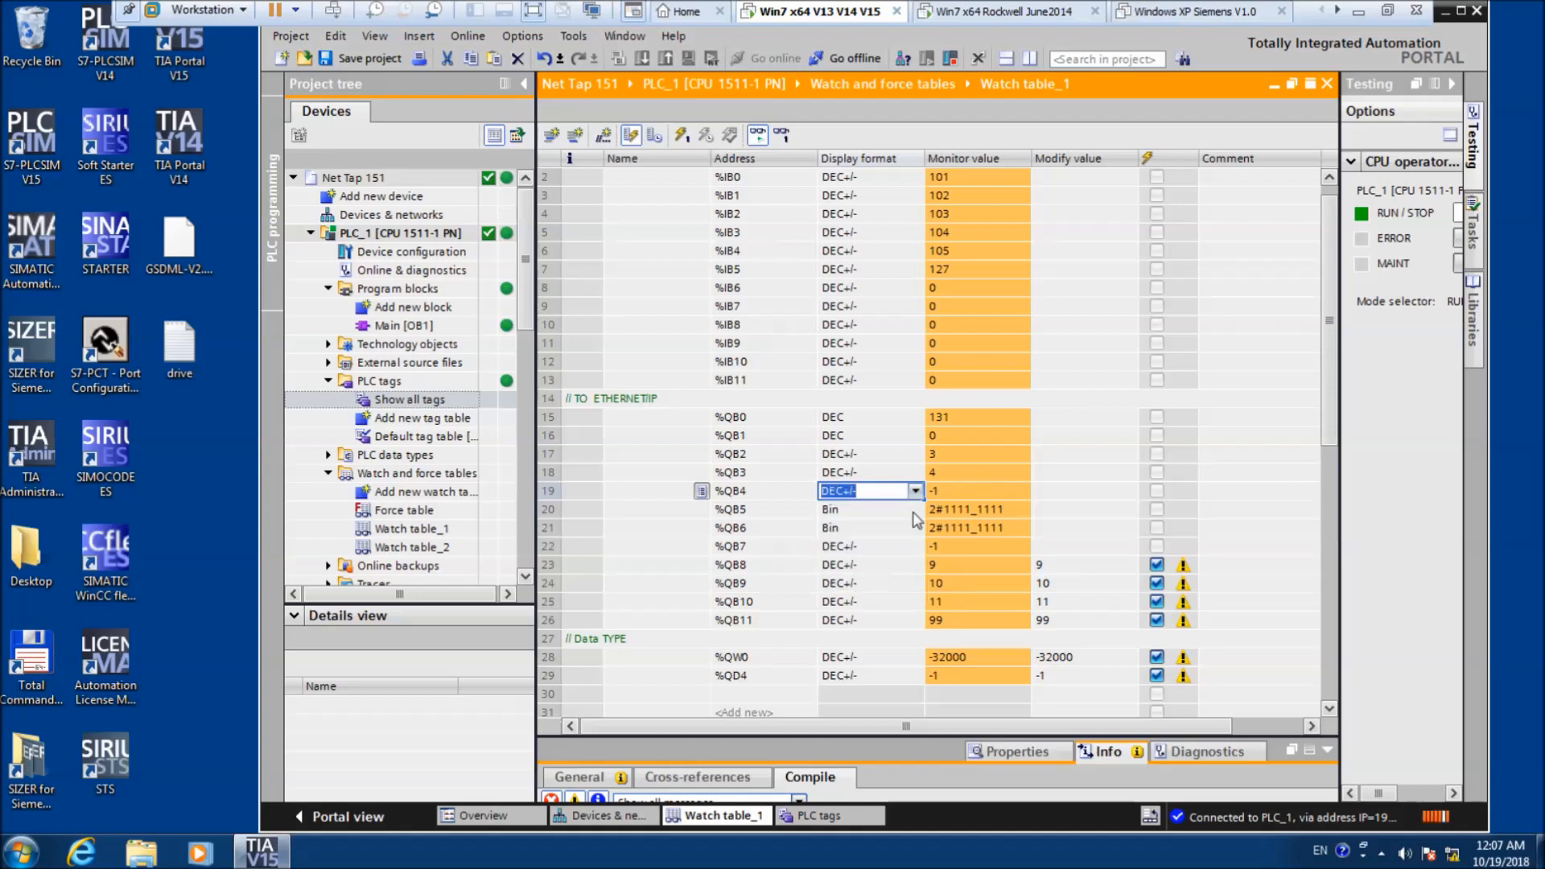
- Set the display format of %QB4 through %QB7 to DEC in Watch_table_1
left_click(916, 491)
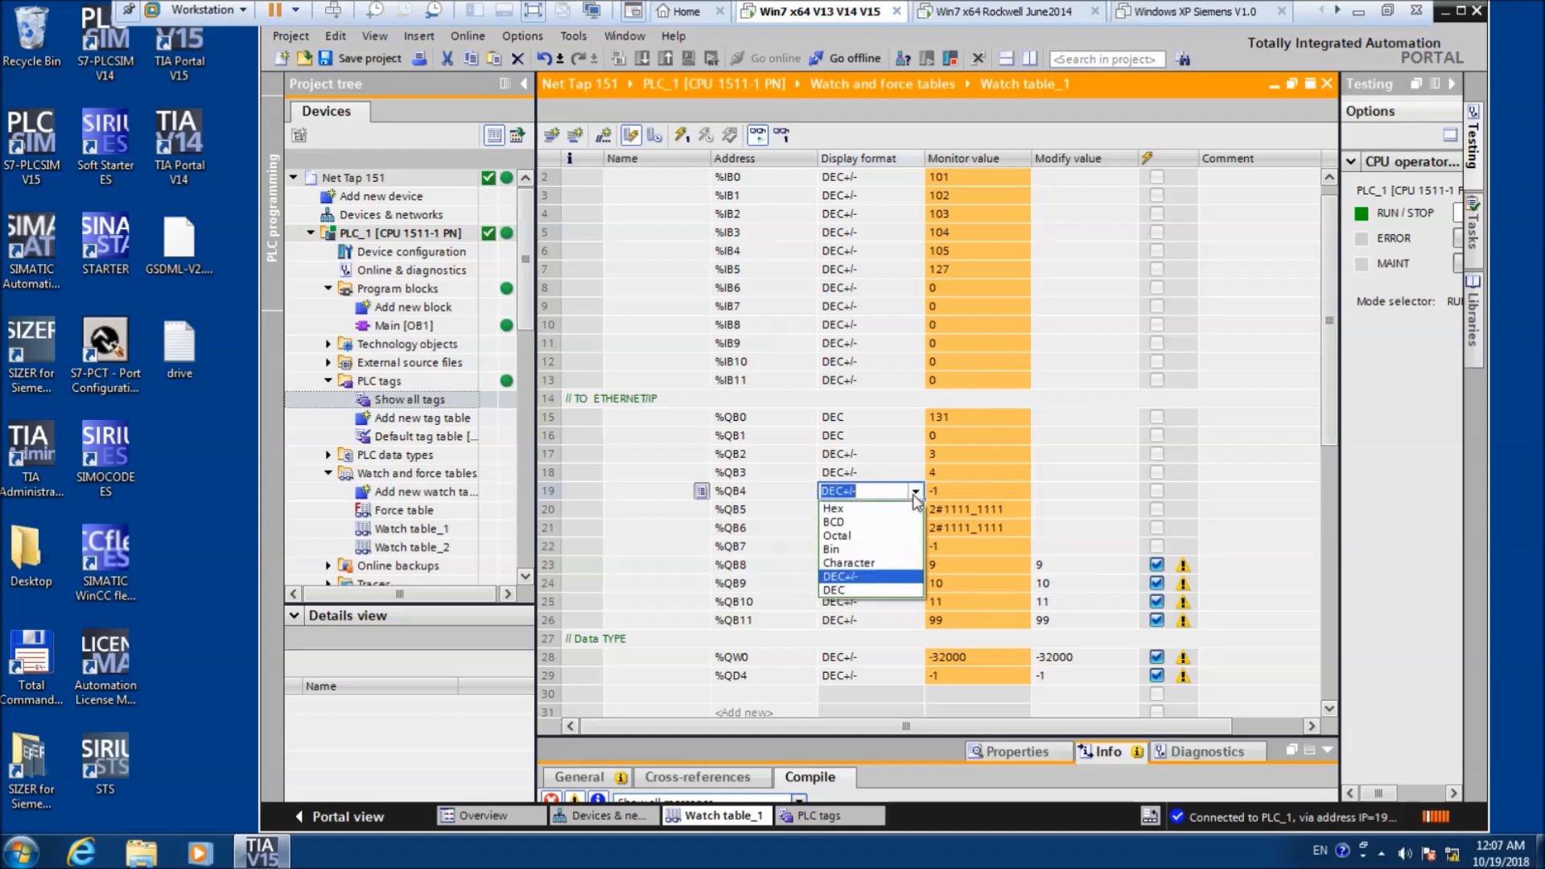
left_click(866, 588)
left_click(878, 509)
left_click(915, 508)
left_click(889, 607)
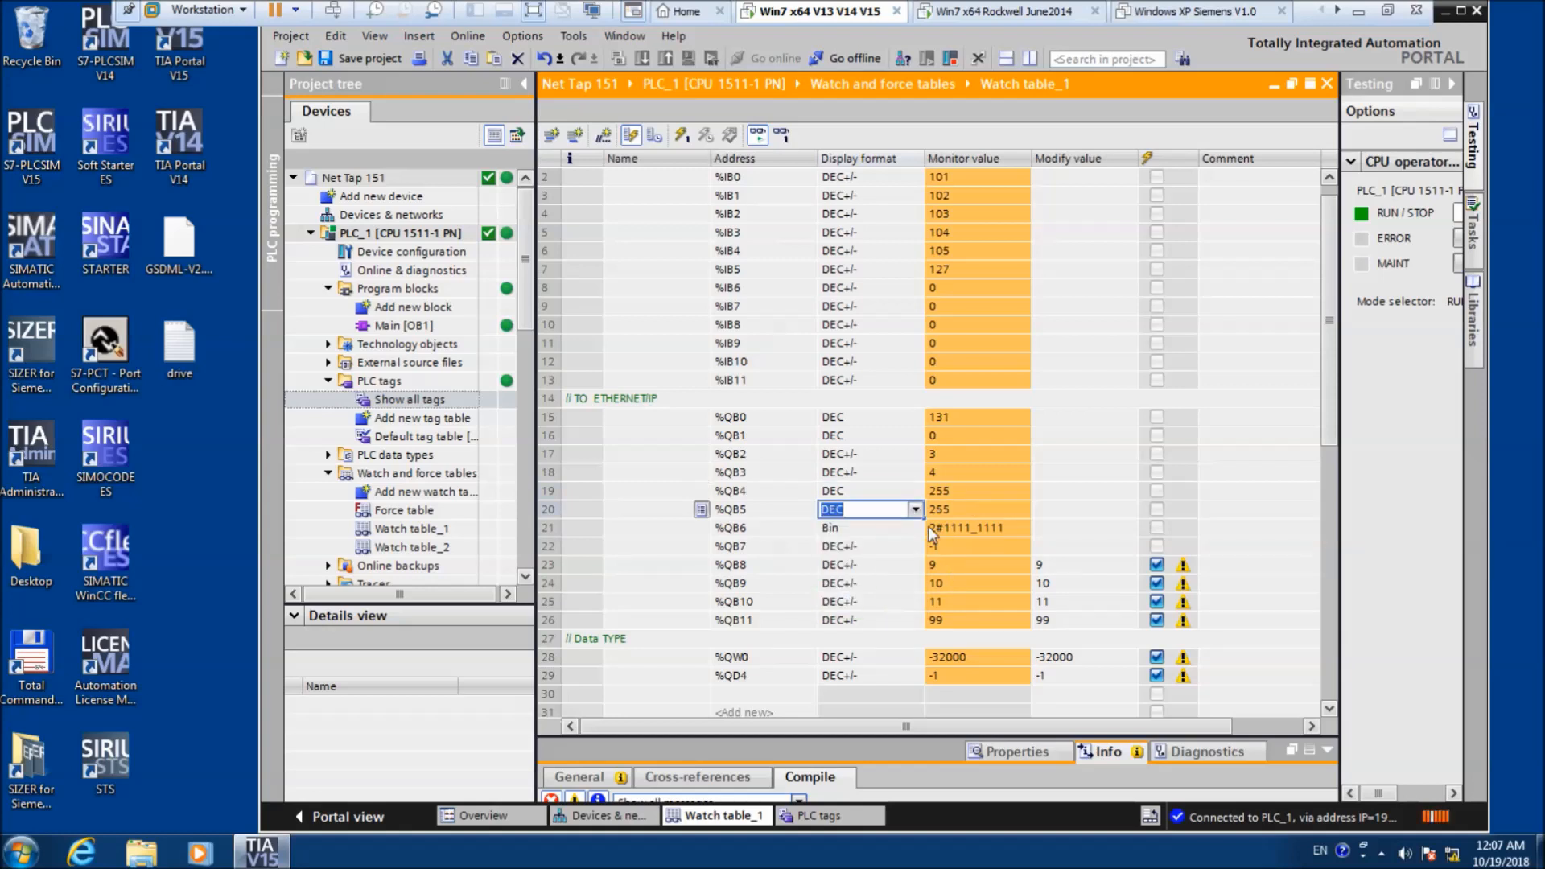
left_click(878, 528)
left_click(916, 528)
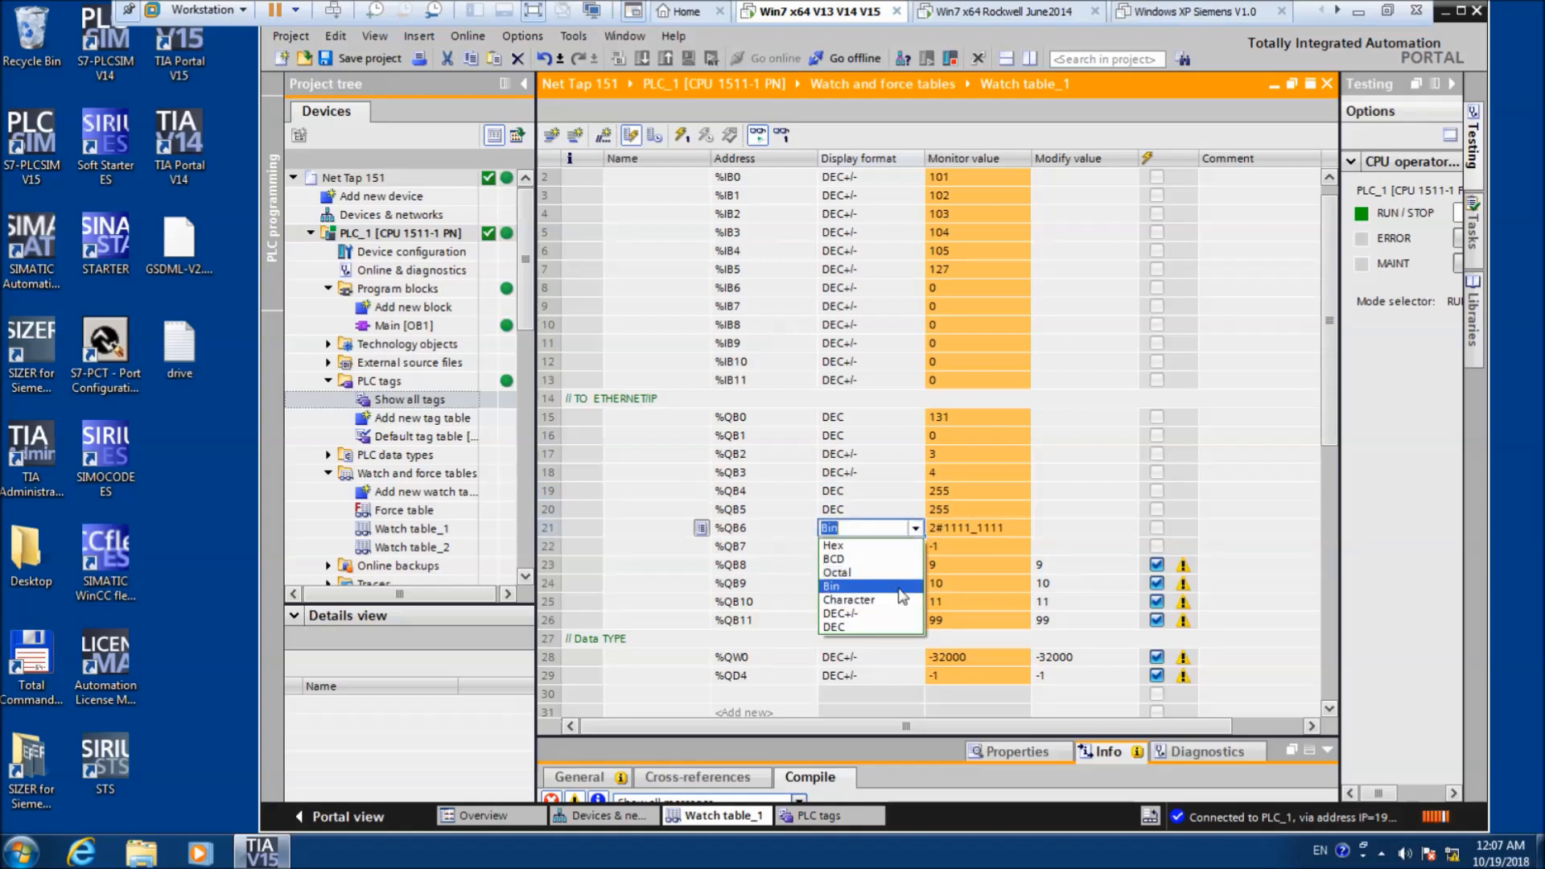
left_click(890, 627)
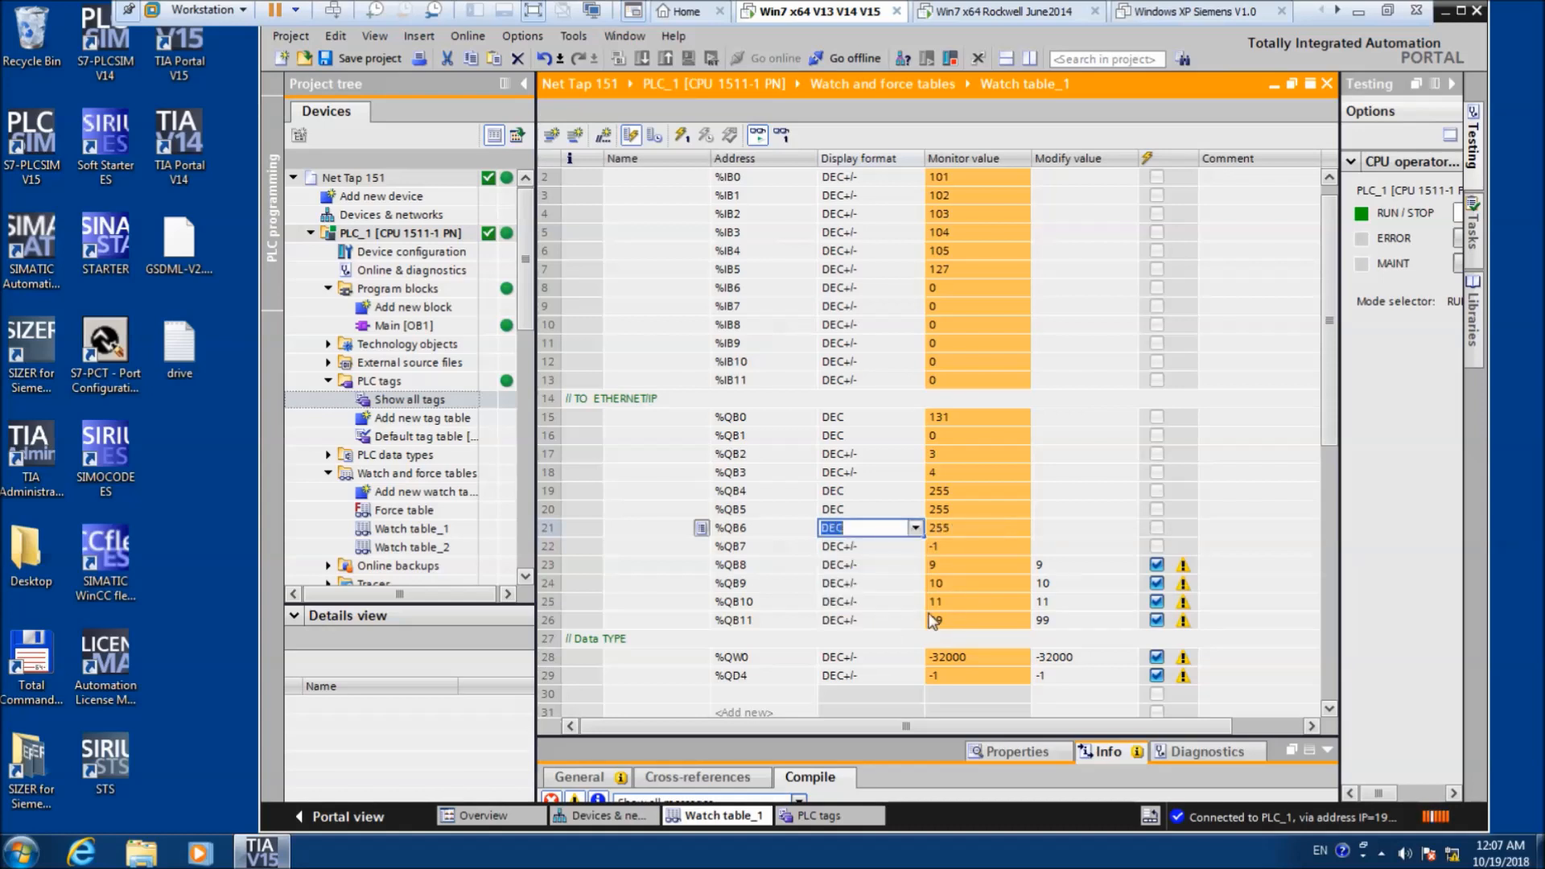
left_click(1061, 671)
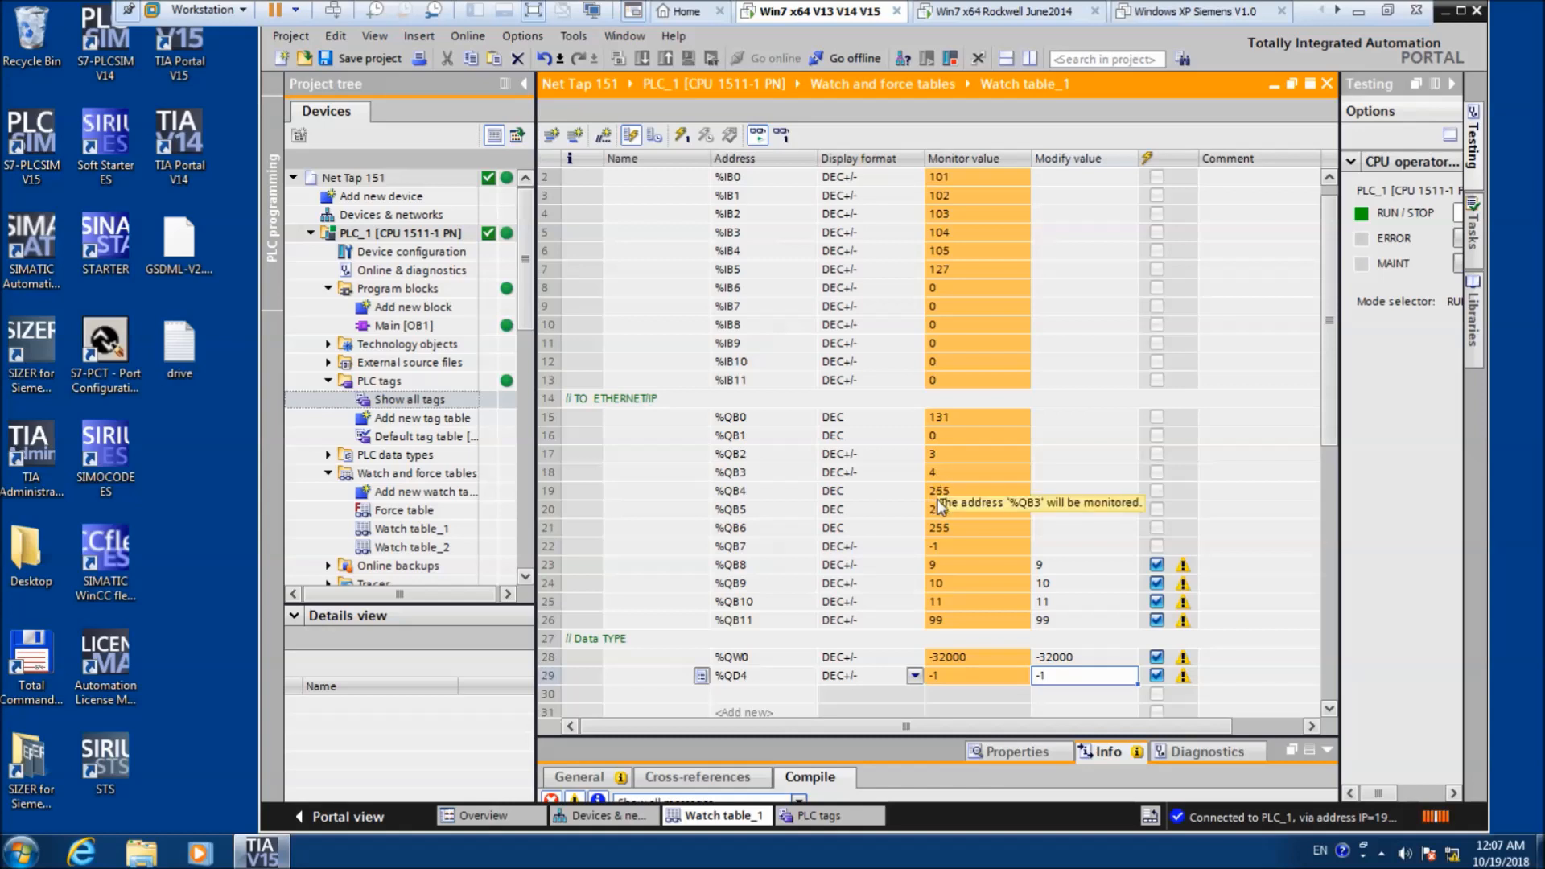
left_click(915, 551)
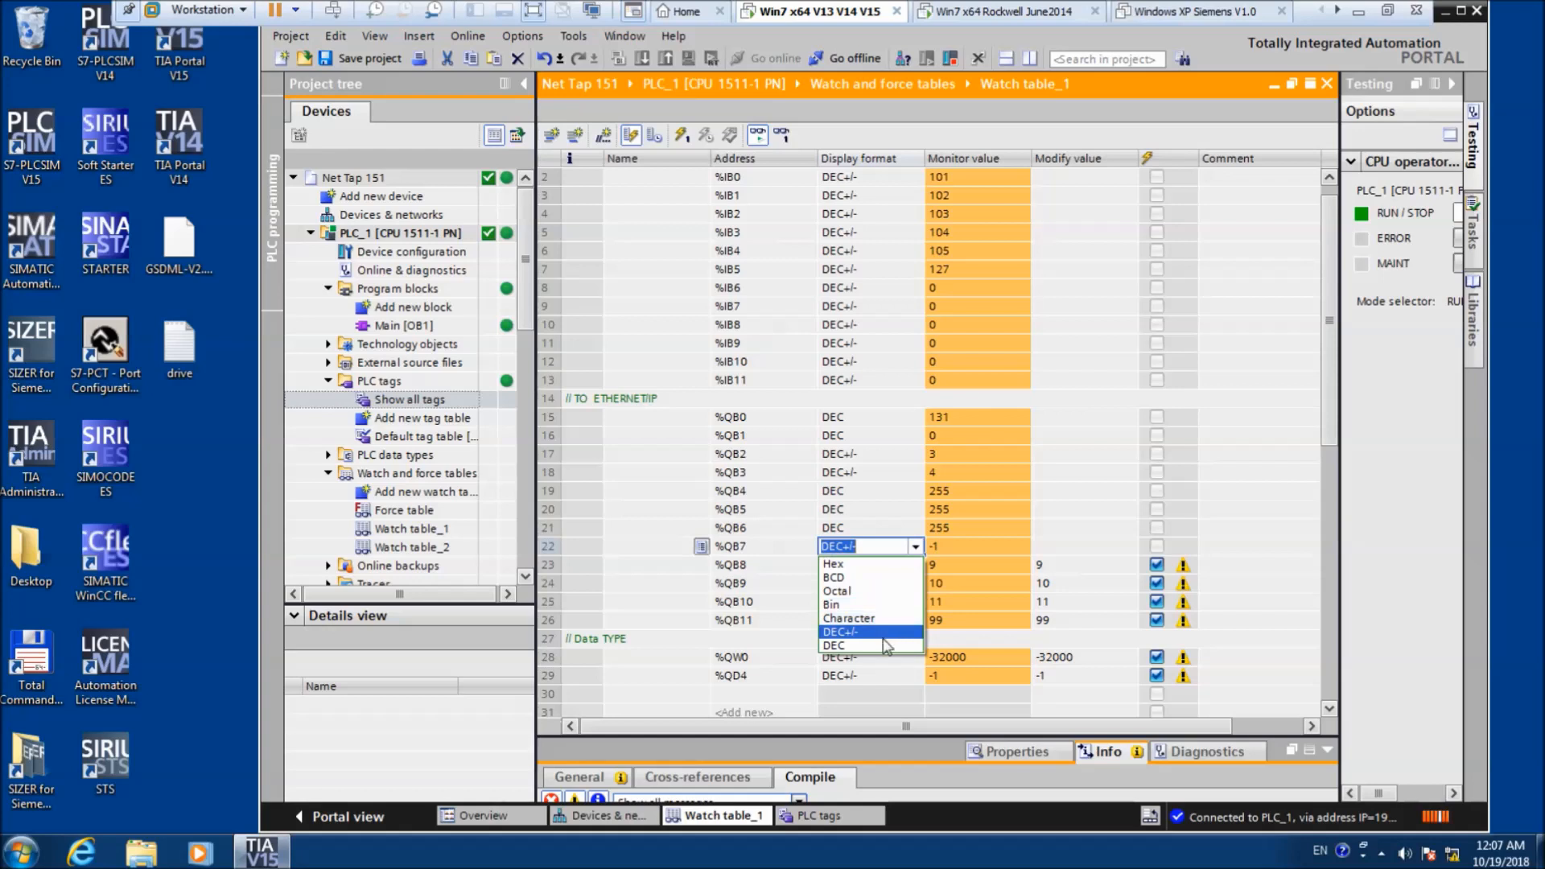
left_click(888, 651)
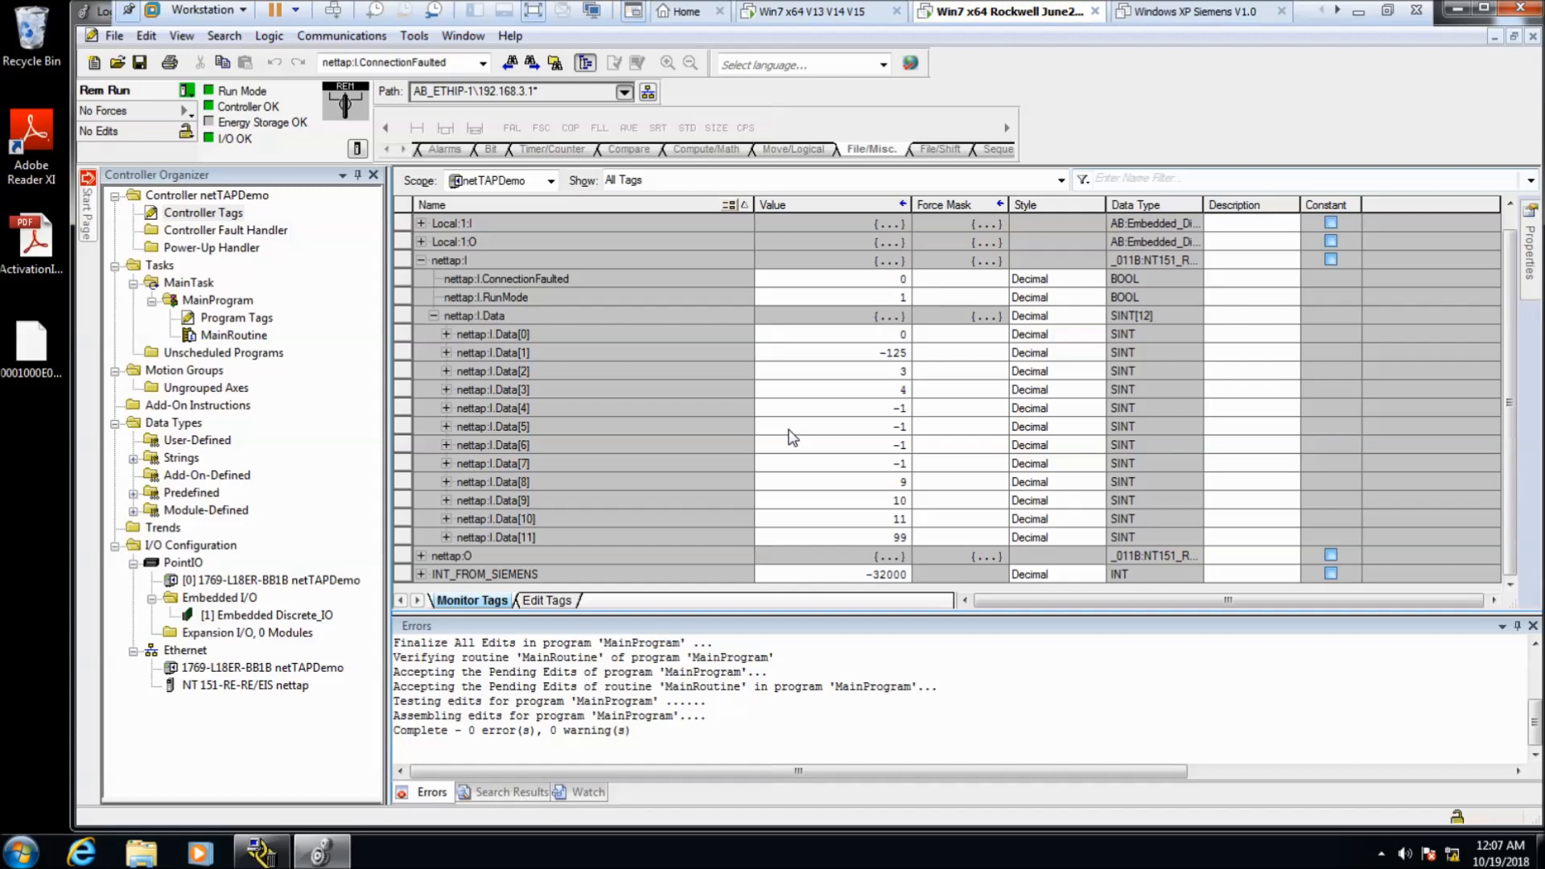
- In the Rockwell virtual machine, open MainRoutine and start pending edits on rung 0
left_click(221, 336)
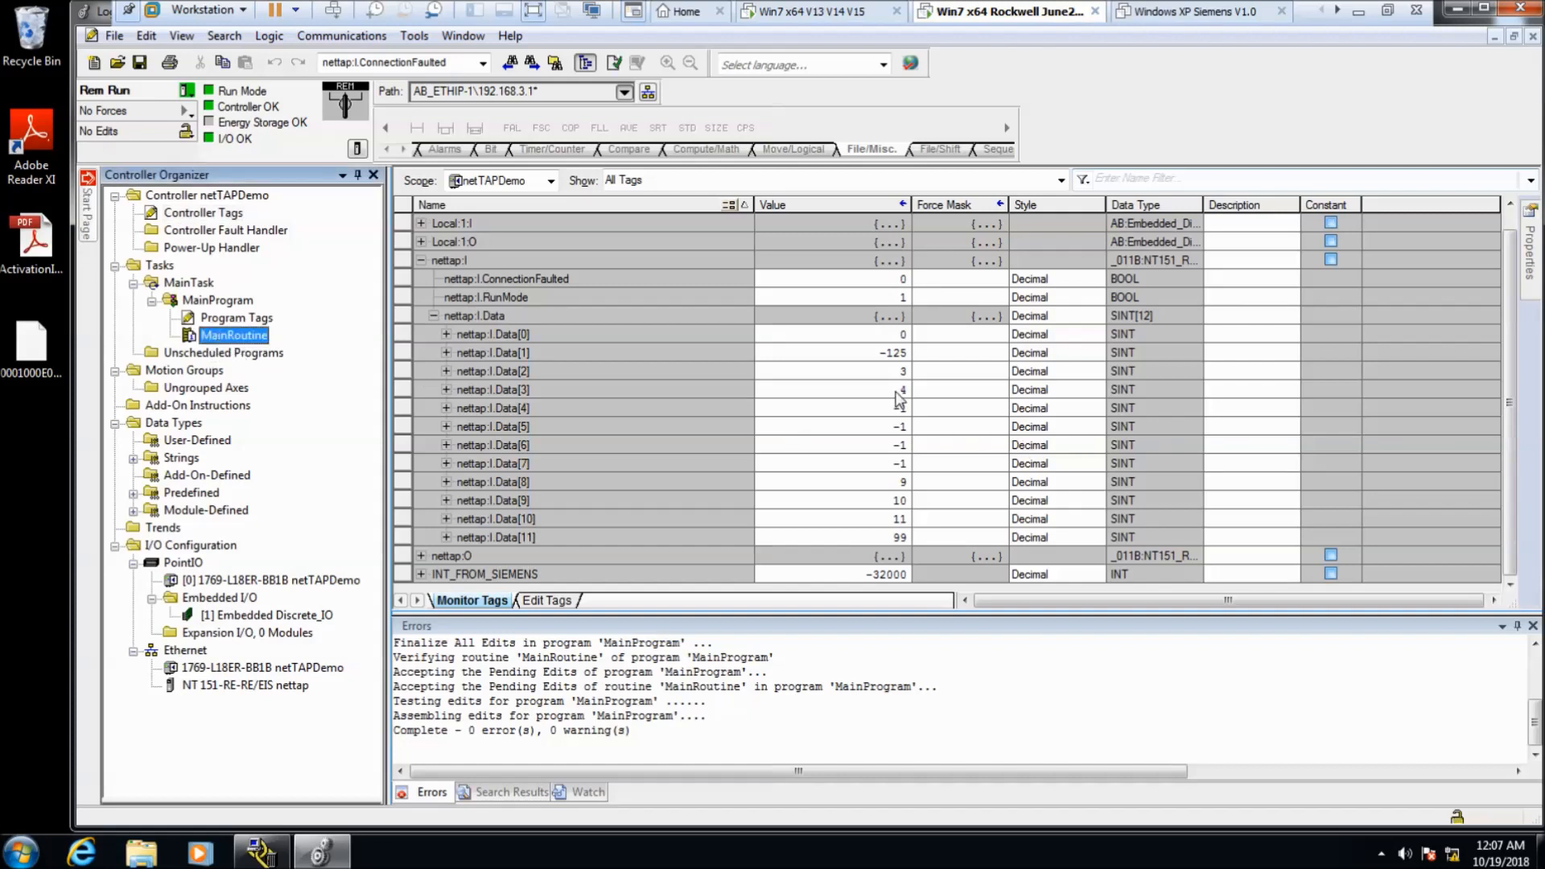
double_click(251, 335)
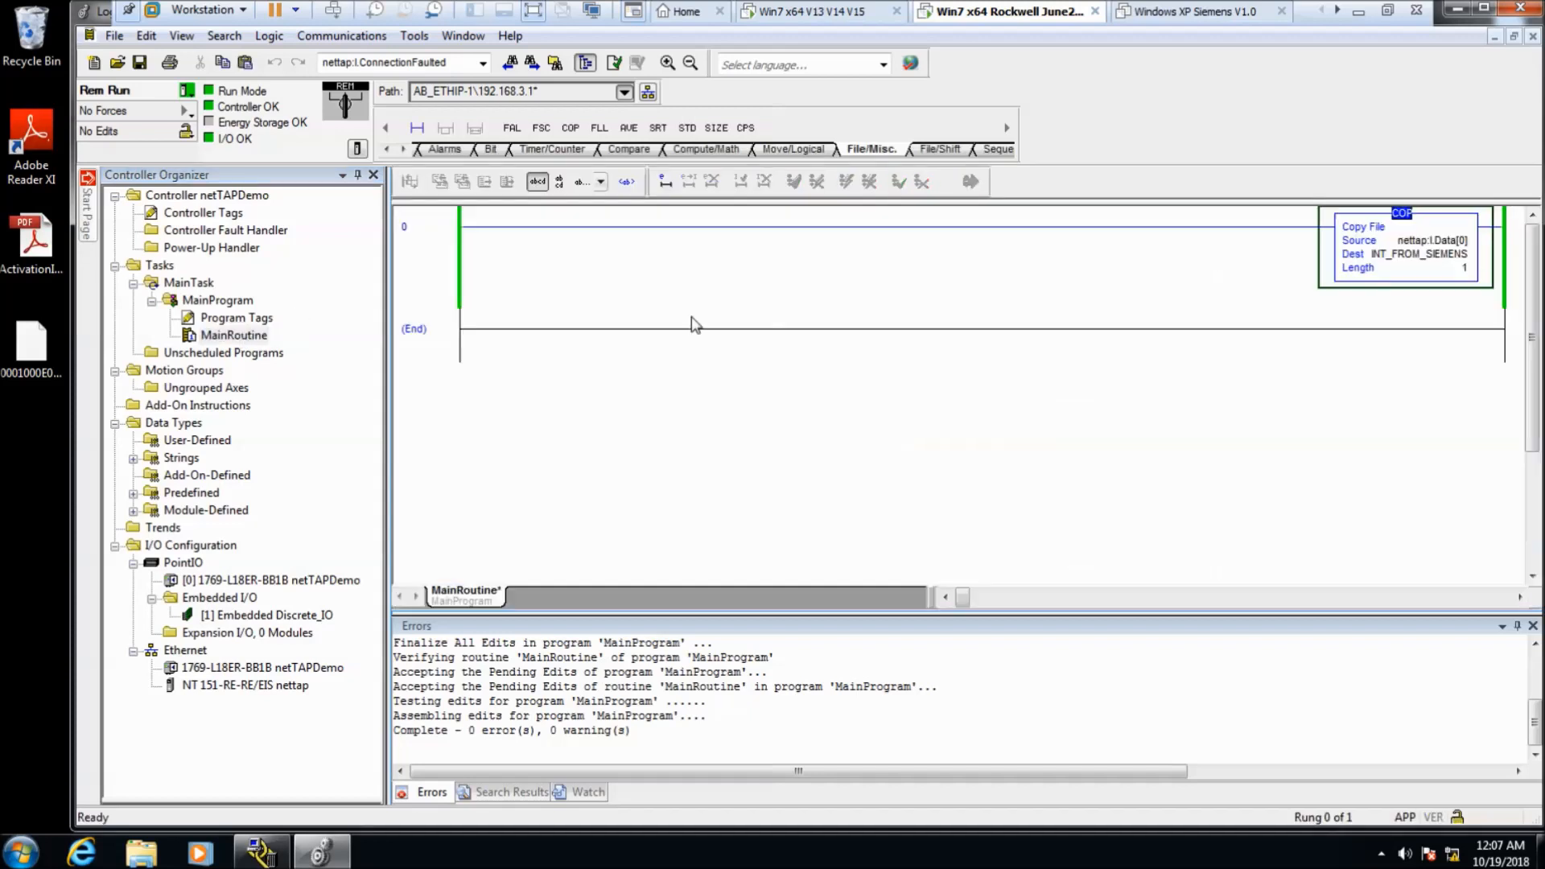
left_click(881, 231)
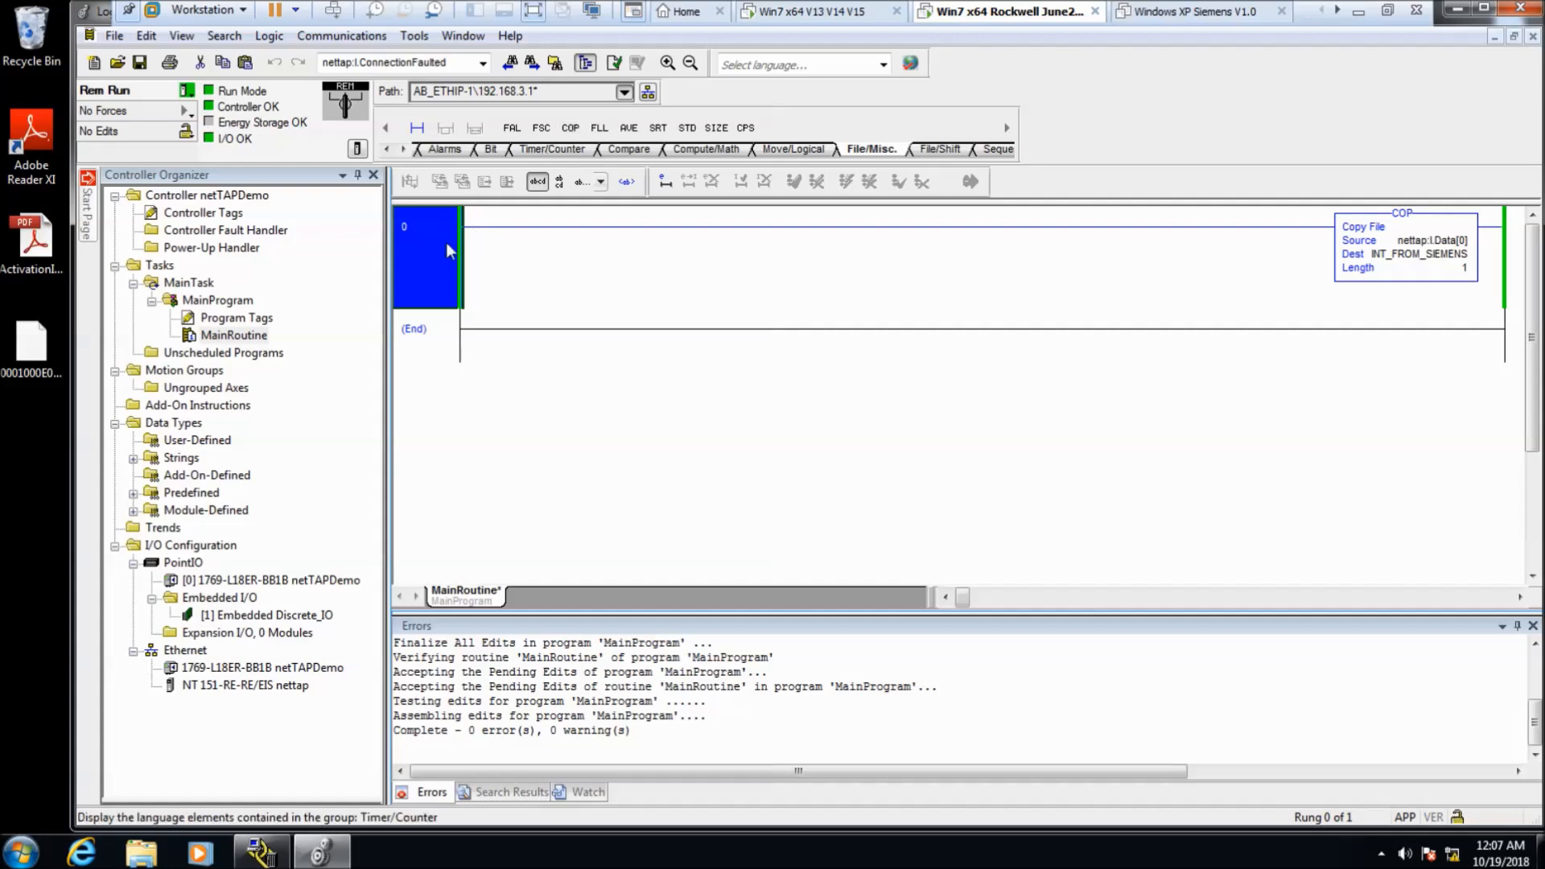
key("ctrl+c")
key("ctrl+v")
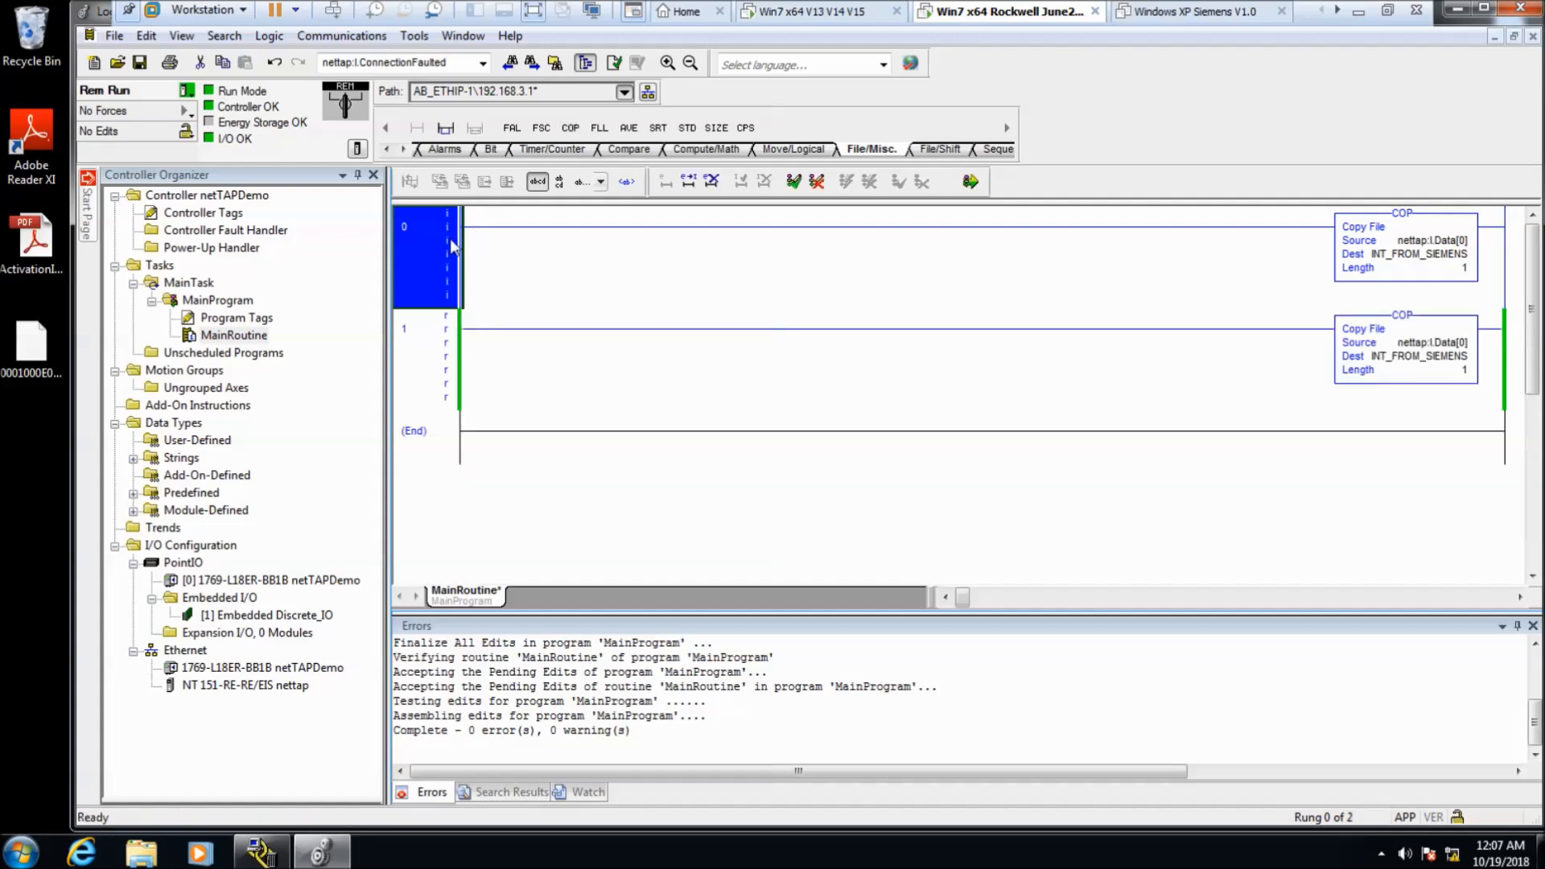
- Add a Copy File instruction to rung 0 before the existing one, and delete the surplus copy
double_click(571, 130)
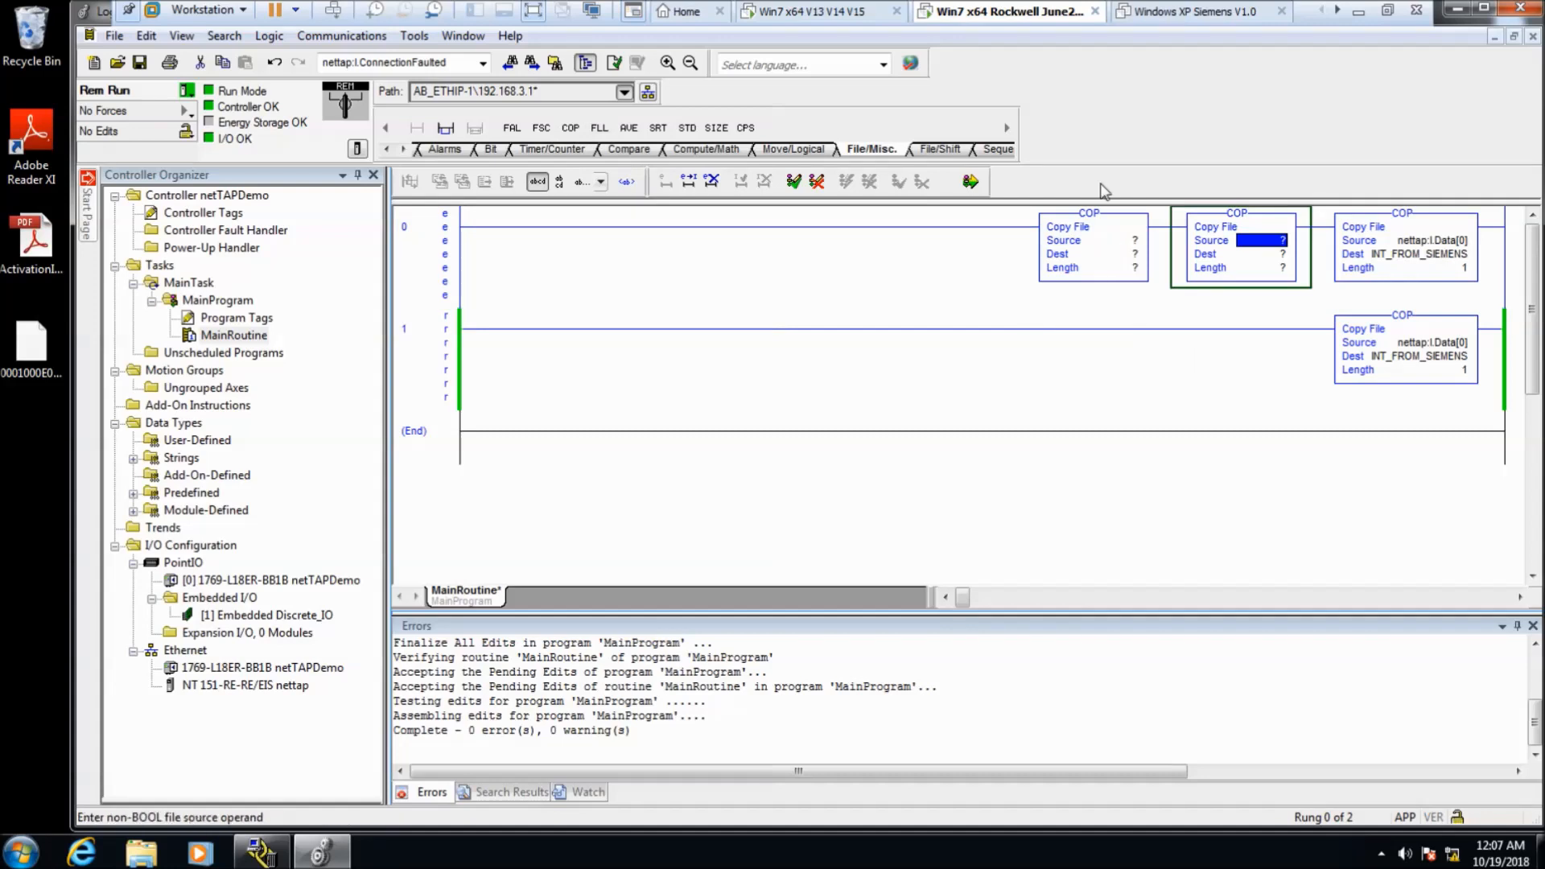
left_click(1101, 216)
key("Delete")
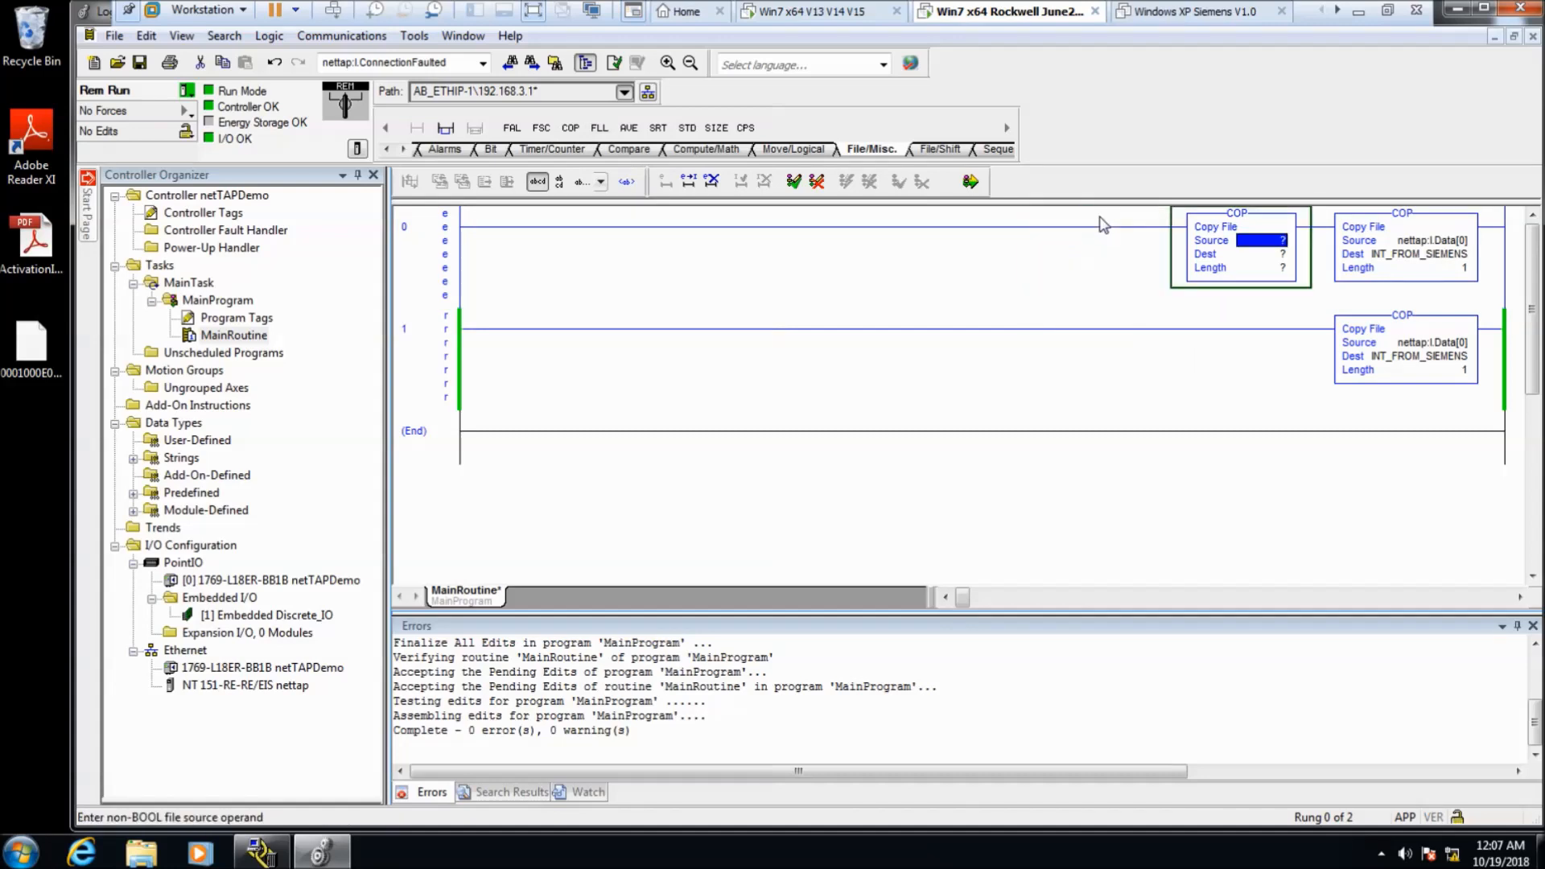
- Set the source of the new Copy File instruction on rung 0 to nettap:I.Data[4]
double_click(1247, 243)
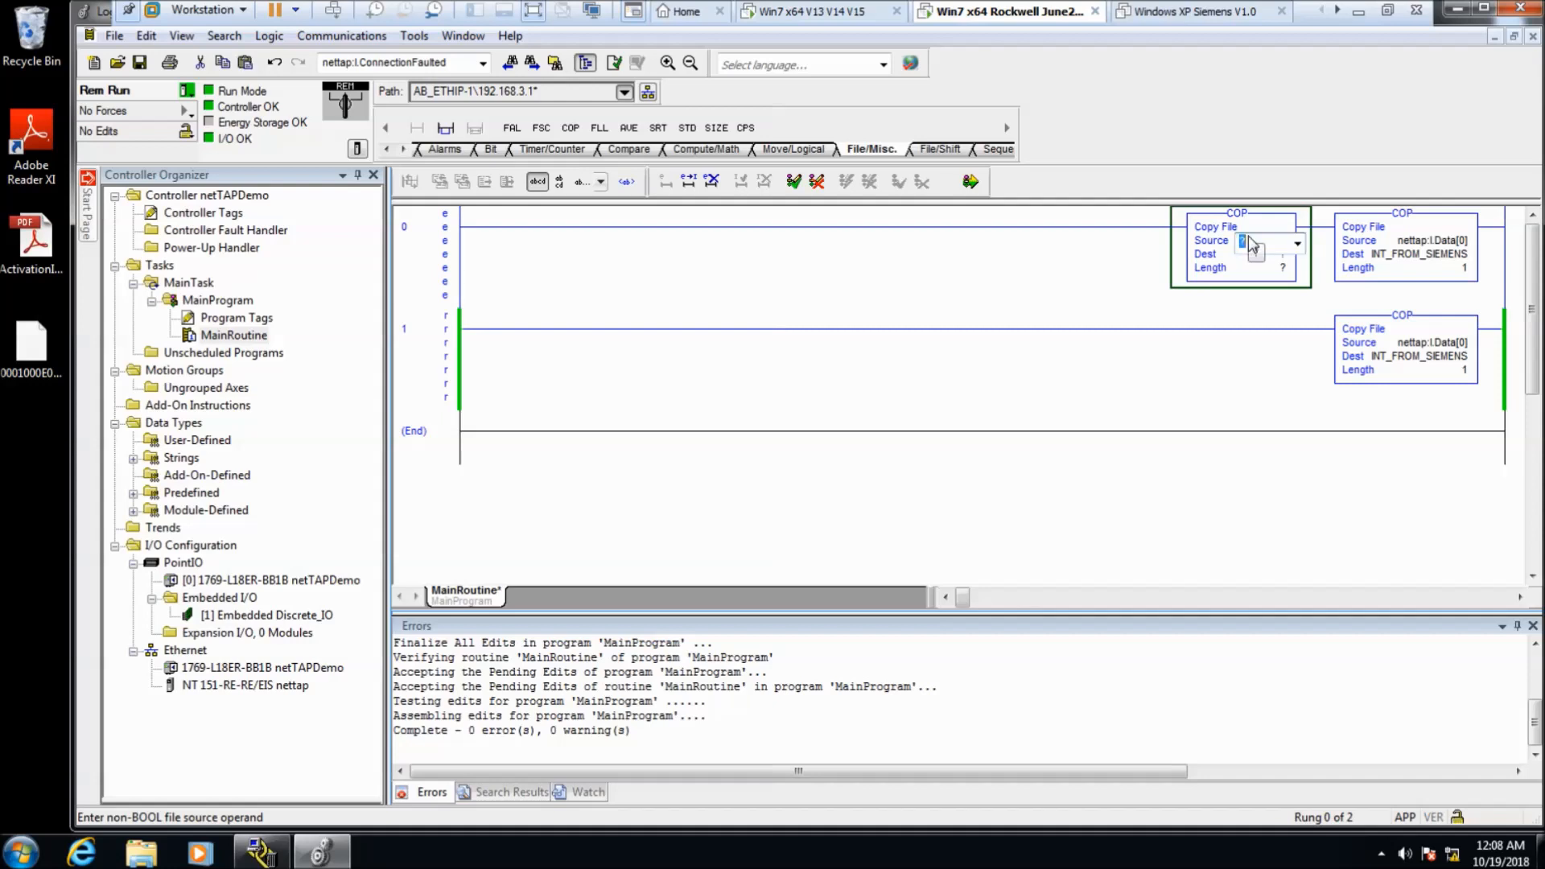
type("nettap:I")
left_click(1298, 243)
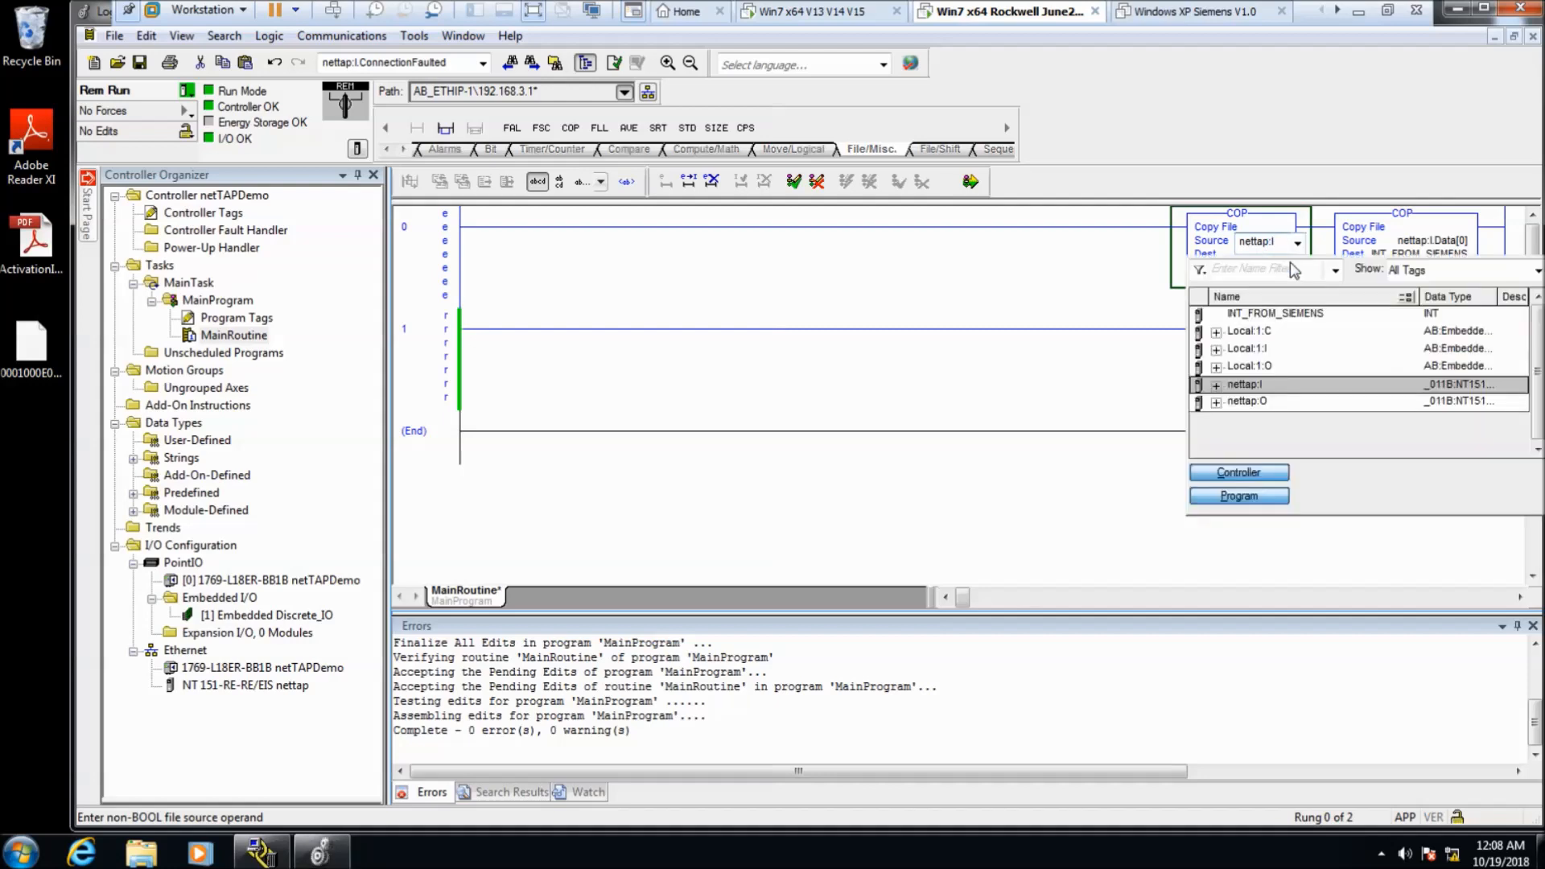
left_click(1217, 387)
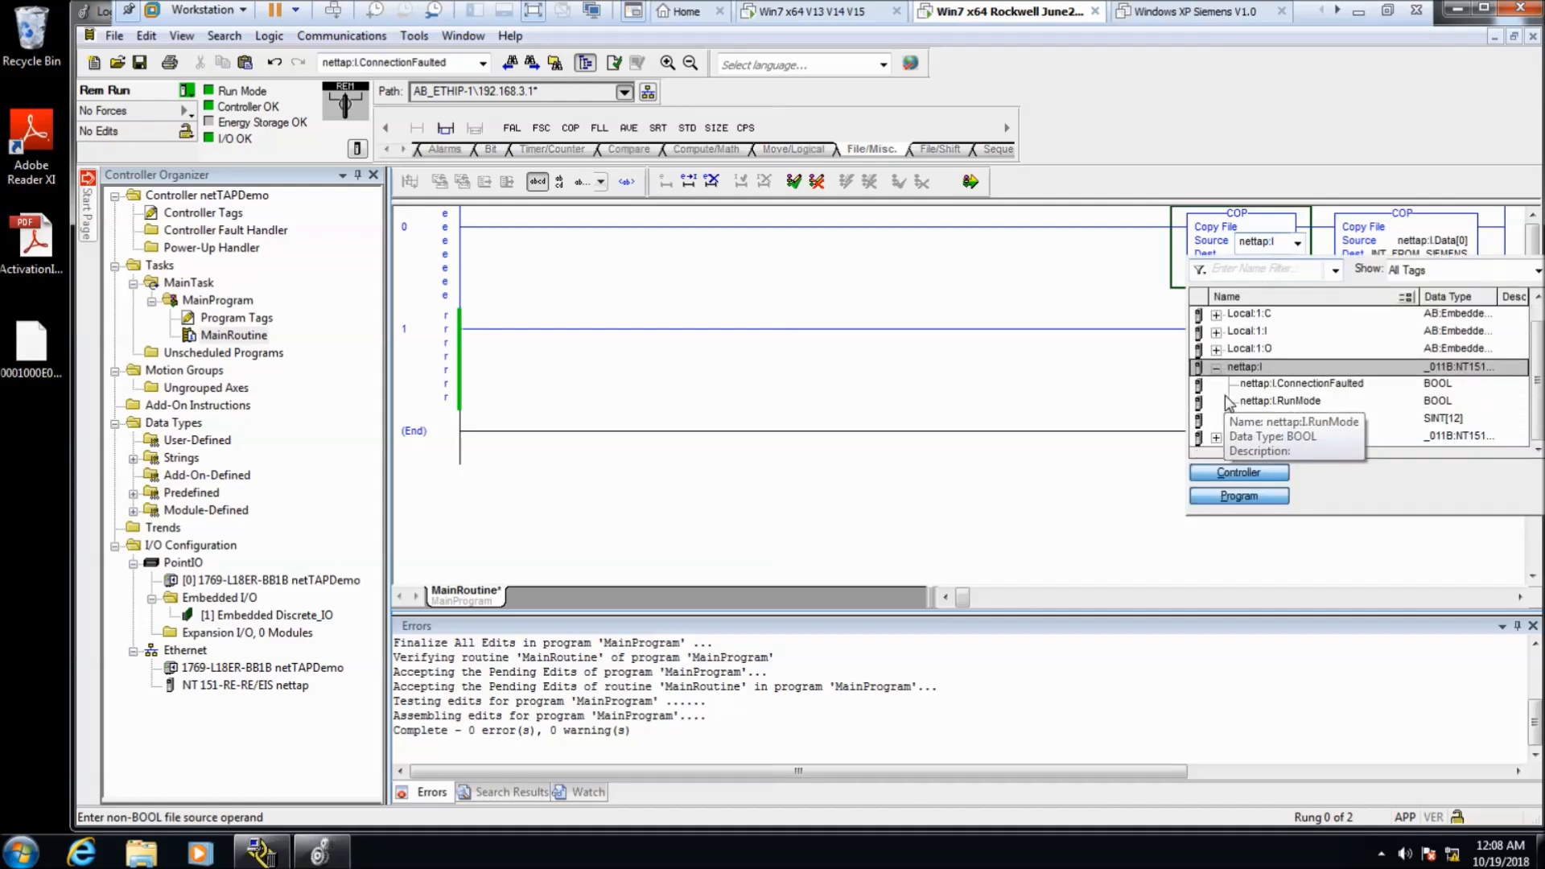
left_click(1267, 419)
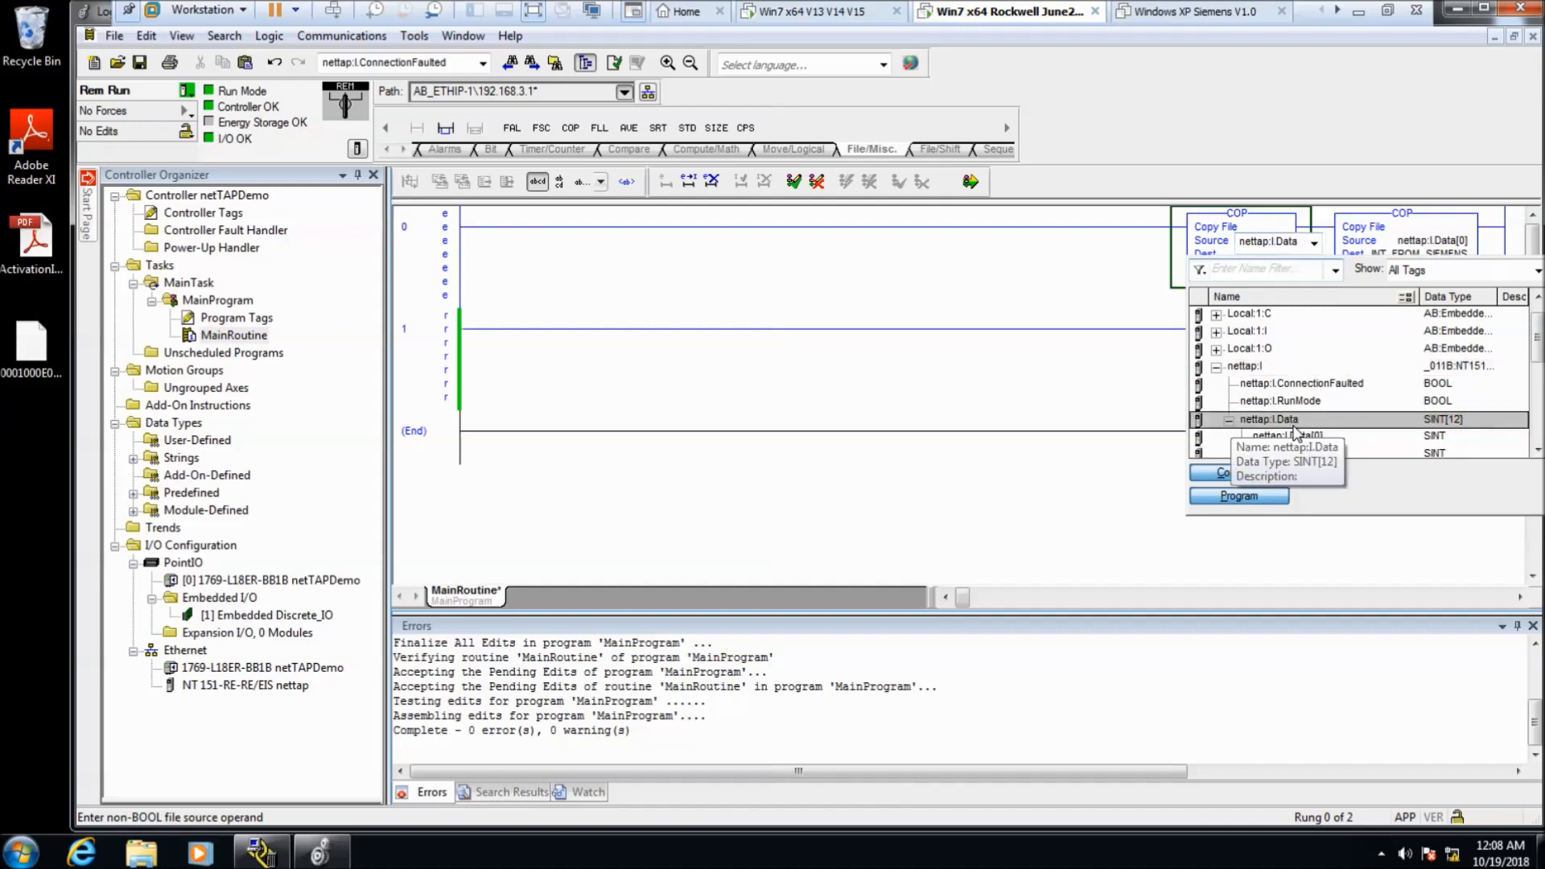
left_click(1284, 436)
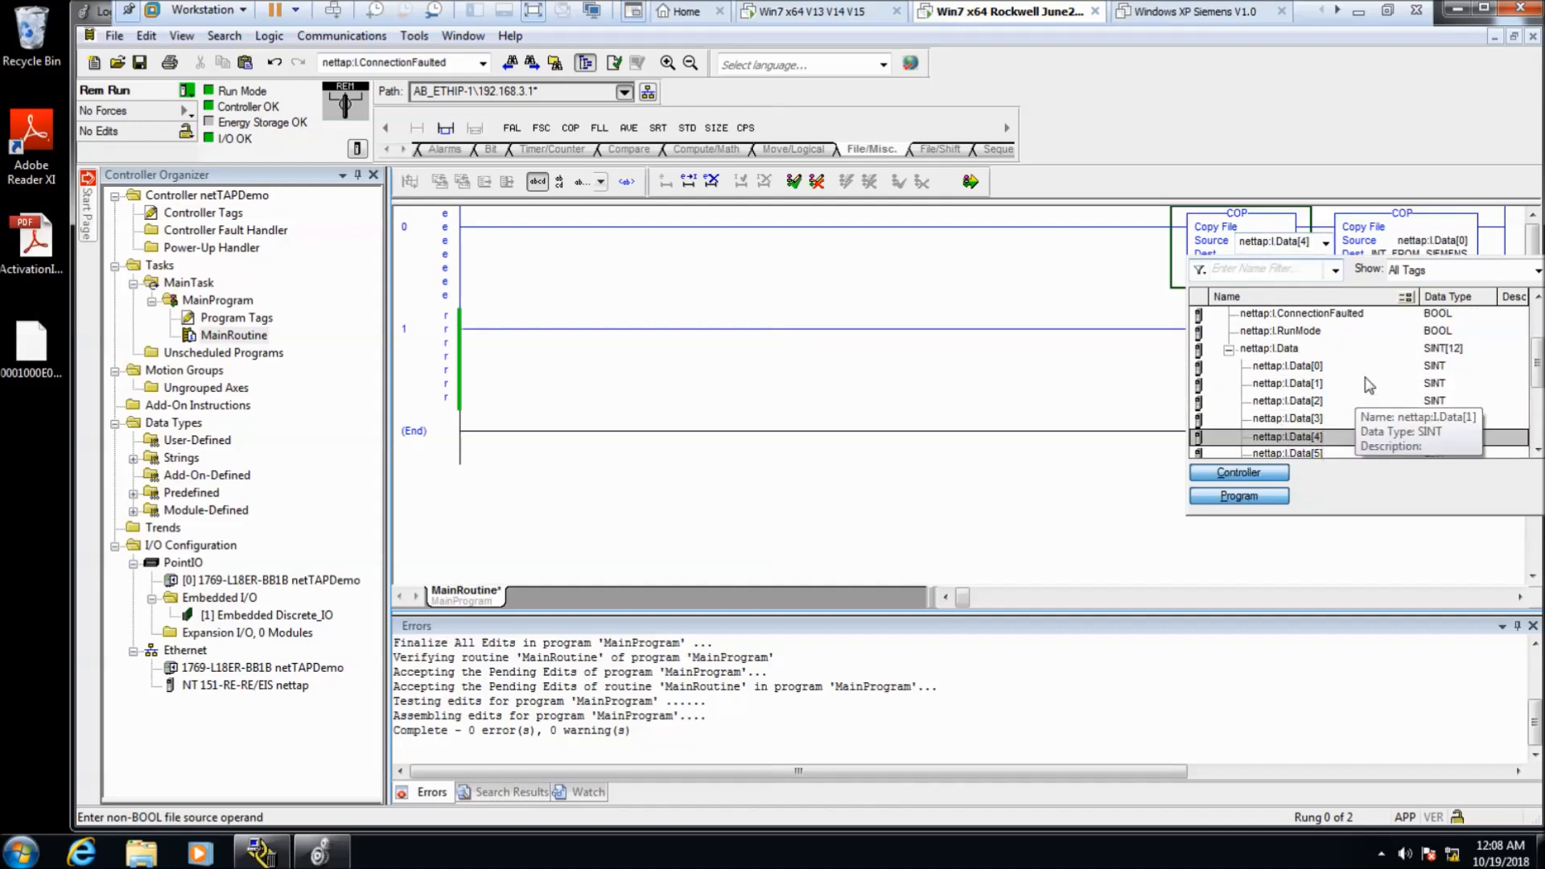
double_click(1364, 439)
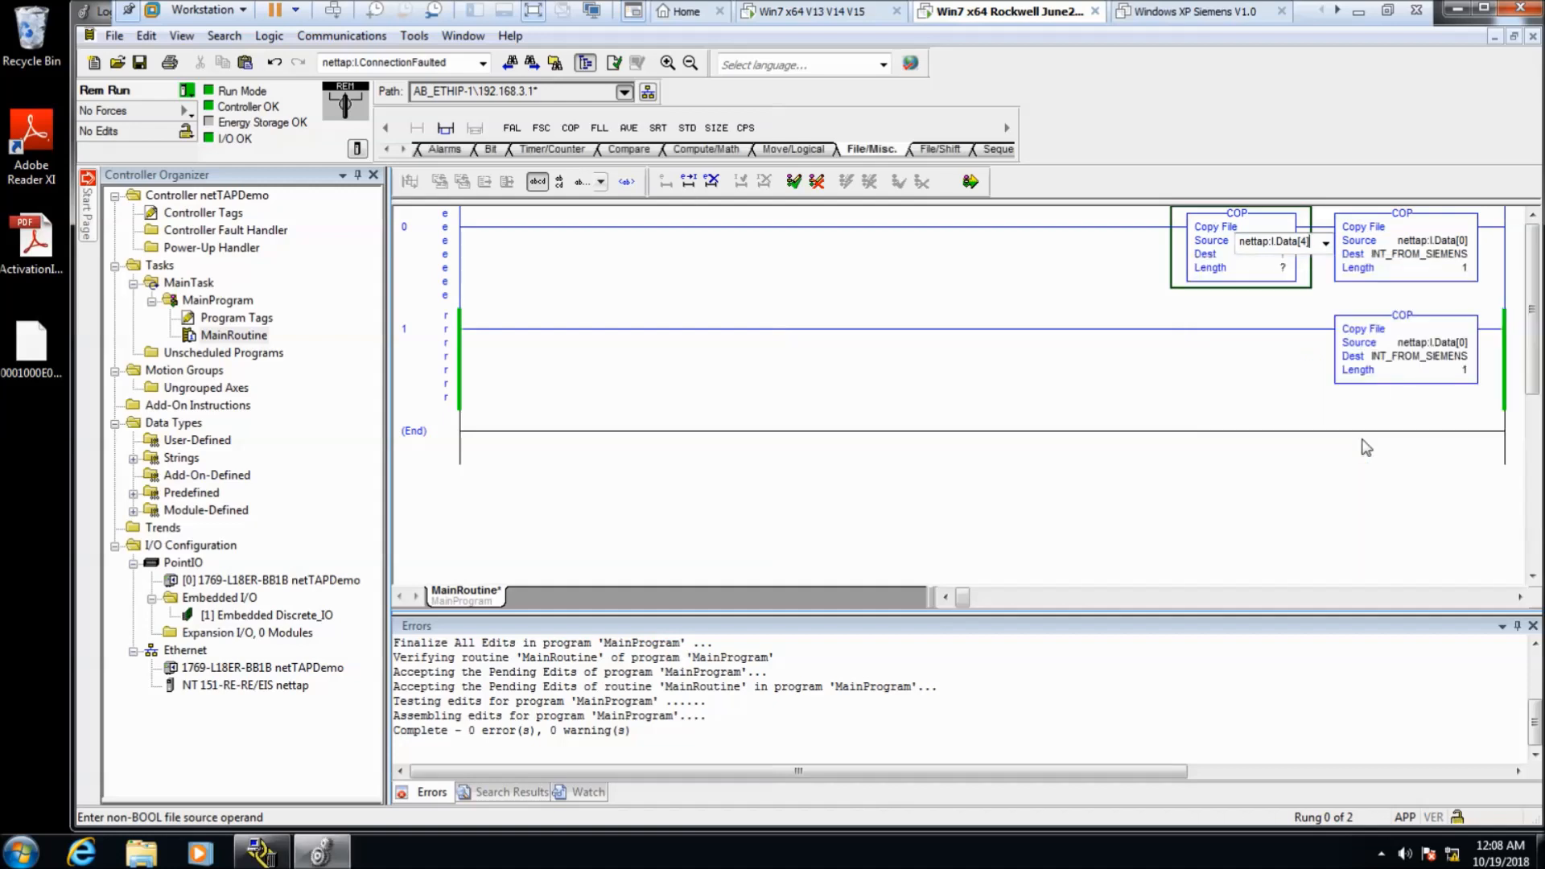
left_click(1304, 278)
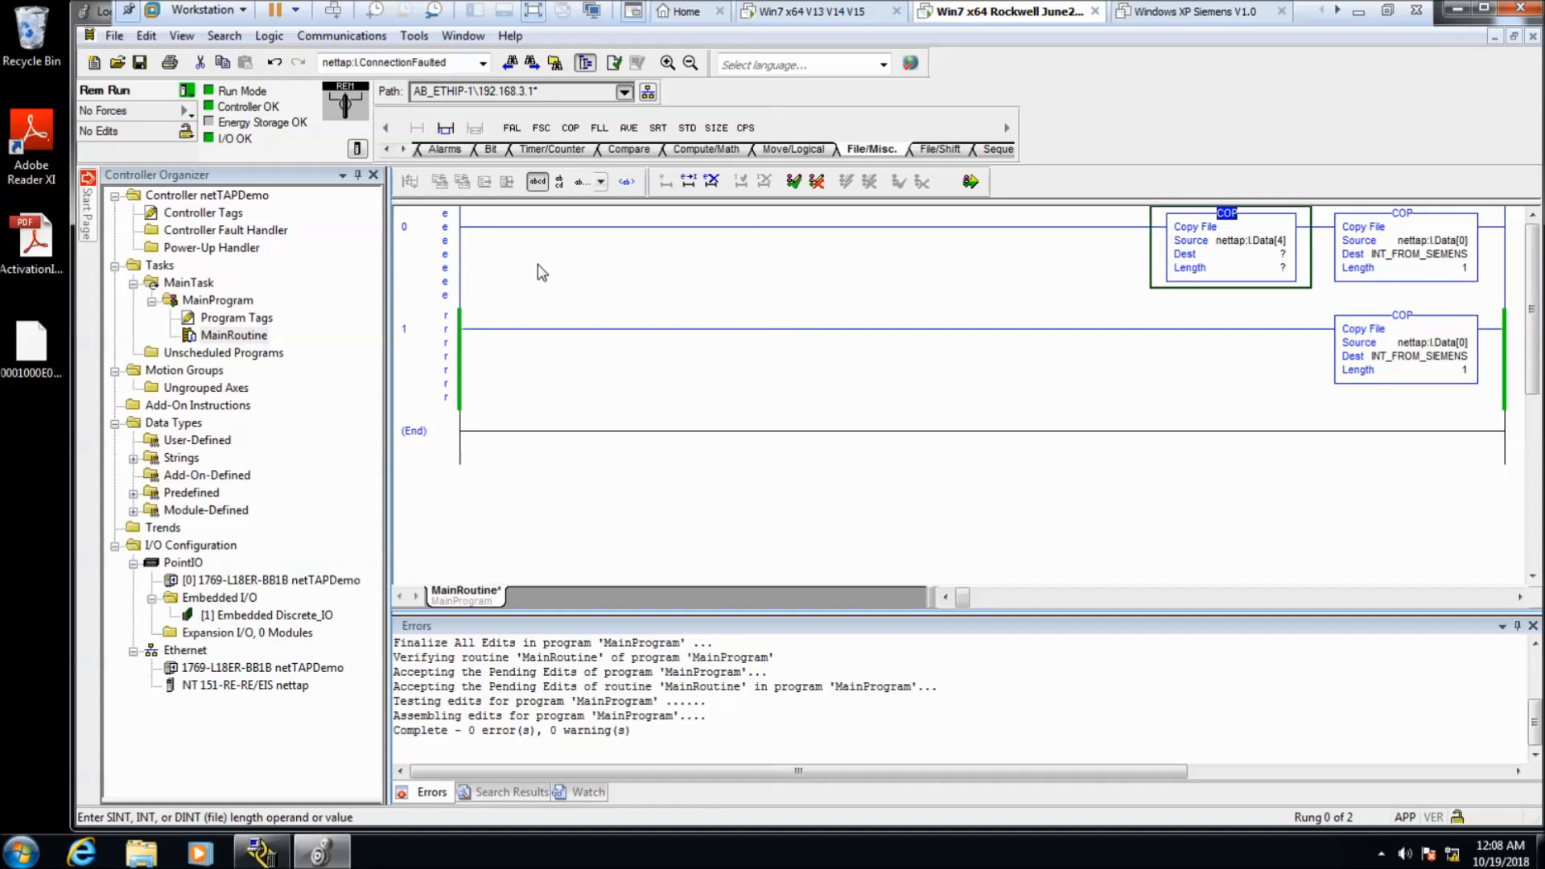
- Create a controller tag named DINT_FROM_SIEMENS with data type DINT
left_click(218, 219)
double_click(221, 223)
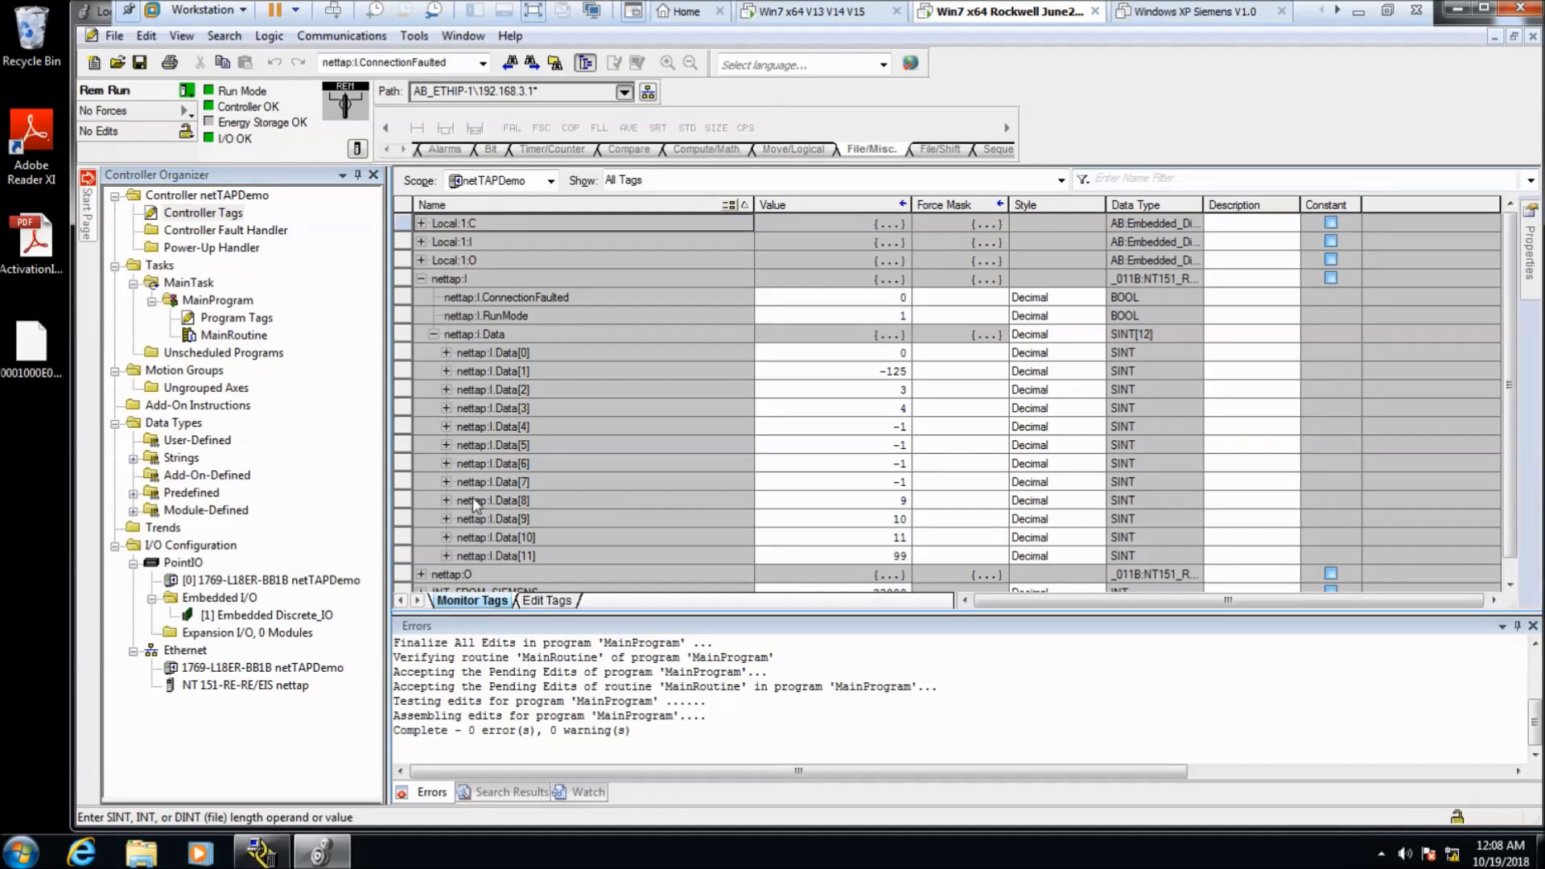
right_click(214, 215)
left_click(247, 227)
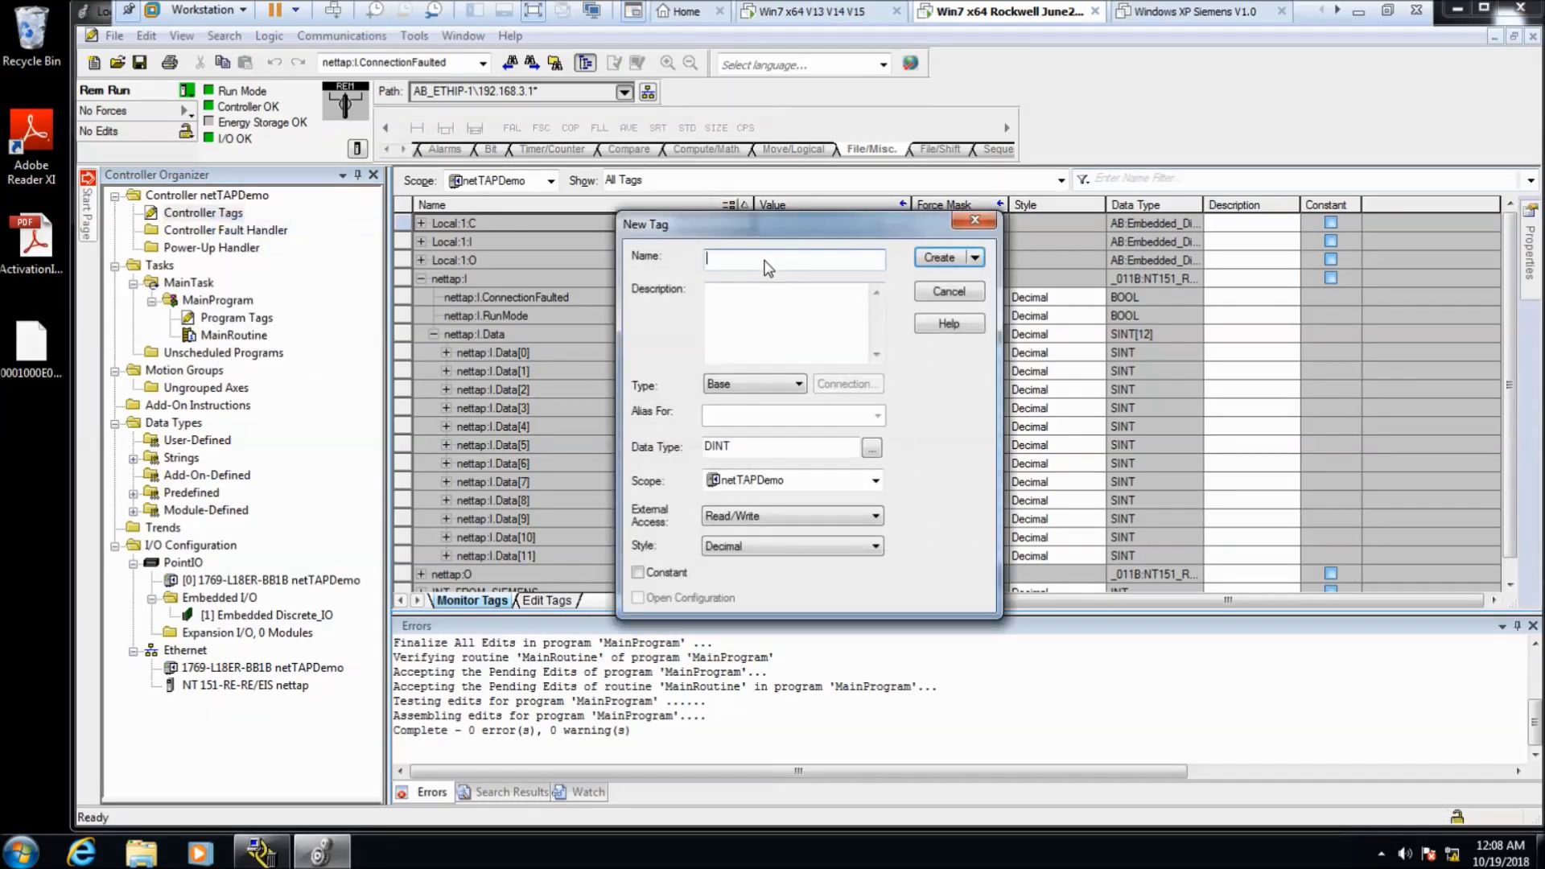
type("DINT")
key("BackSpace")
key("BackSpace")
key("BackSpace")
key("BackSpace")
type("DINT")
left_click(749, 450)
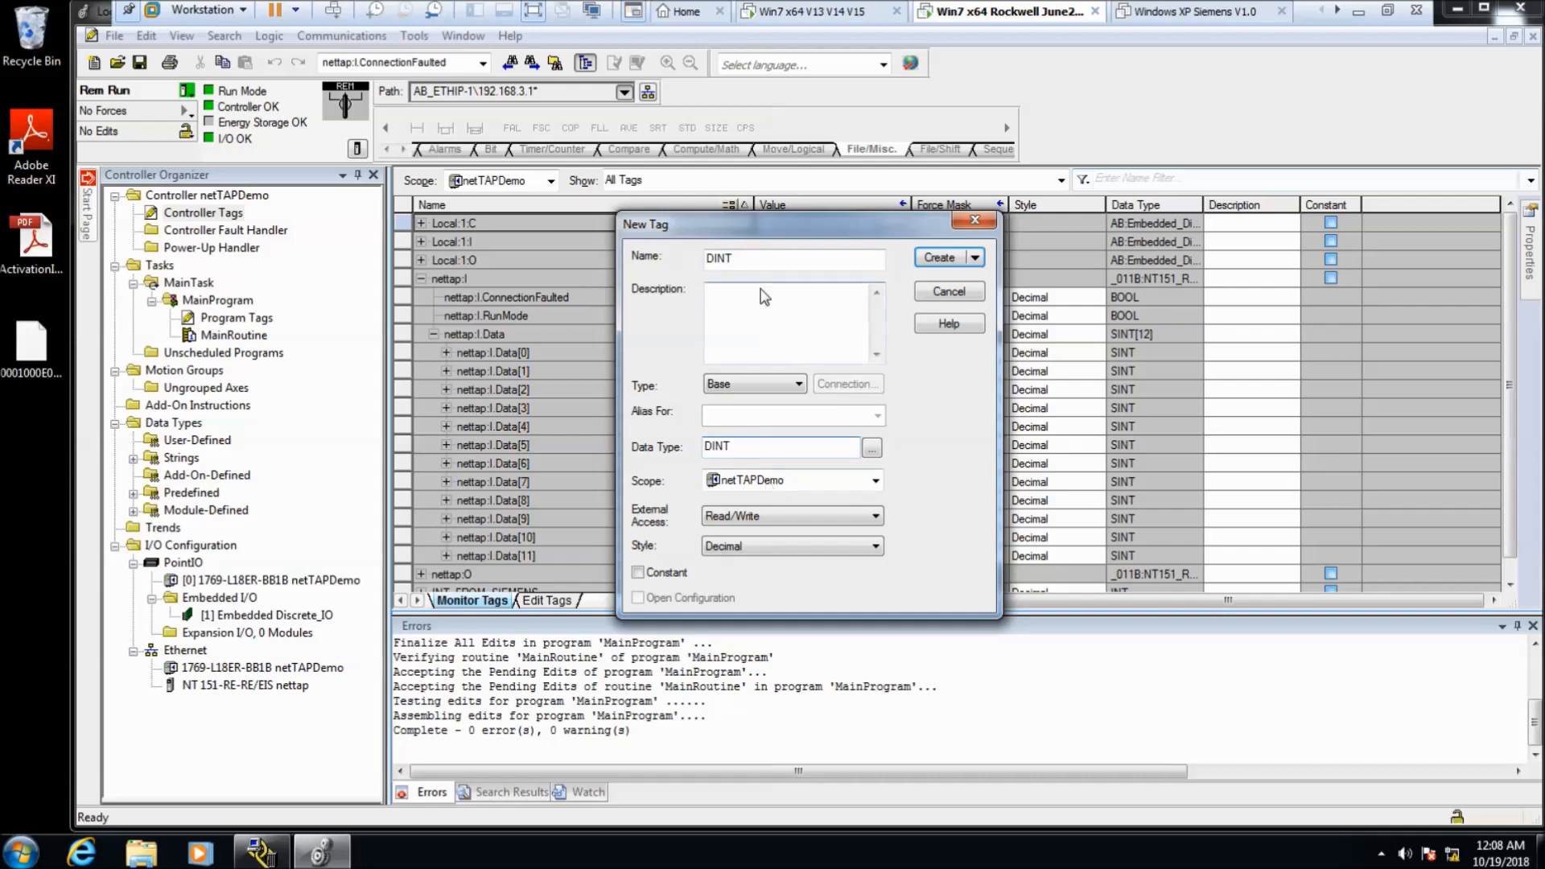
left_click(756, 265)
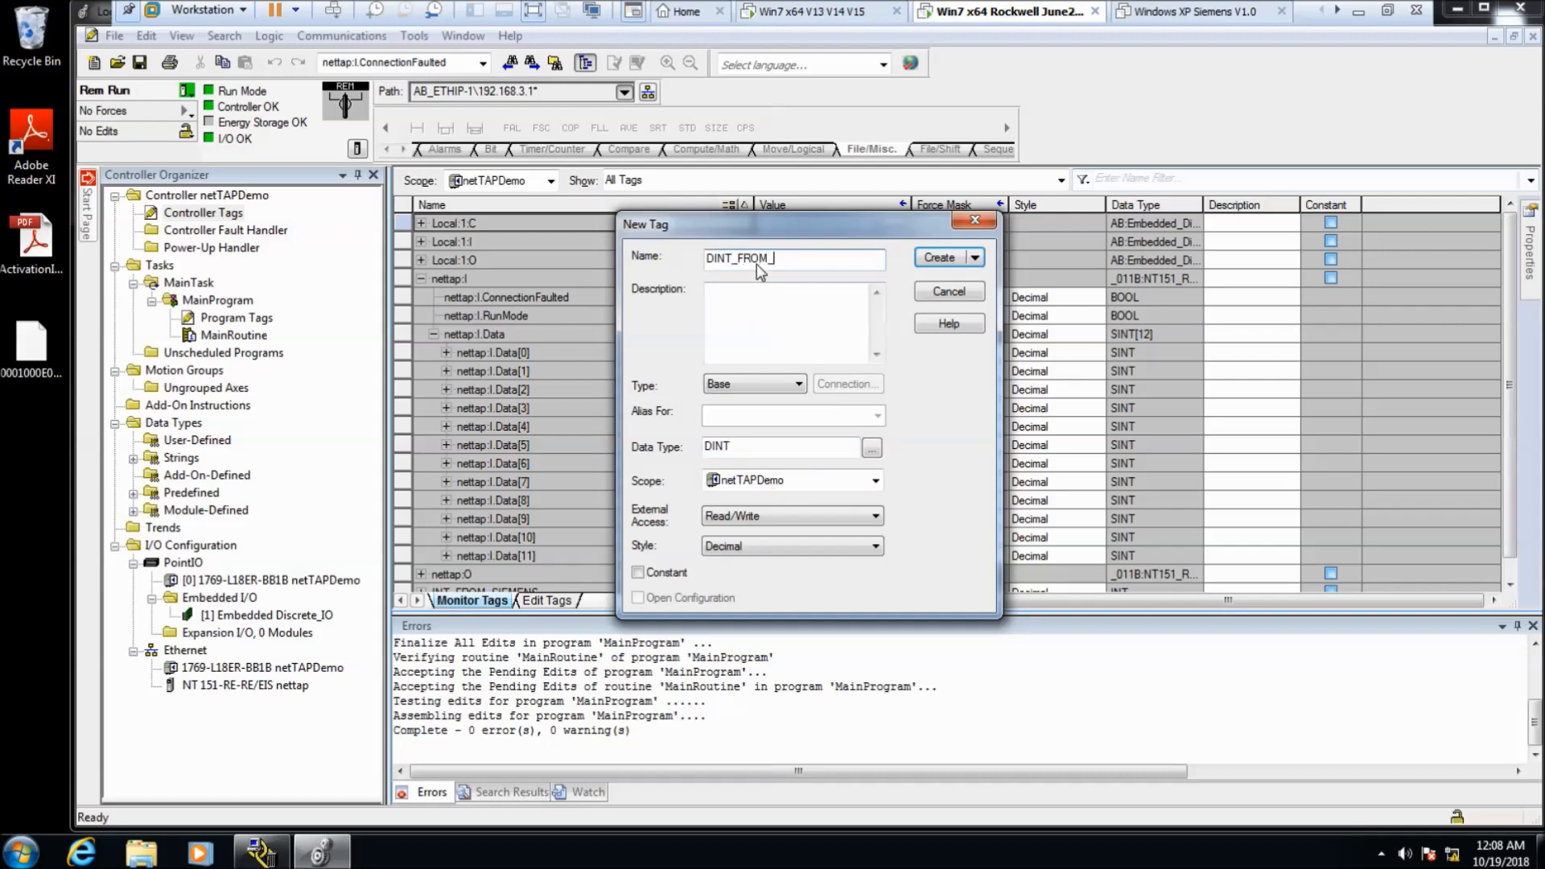
type("_FROM_SIEMENS")
left_click(948, 259)
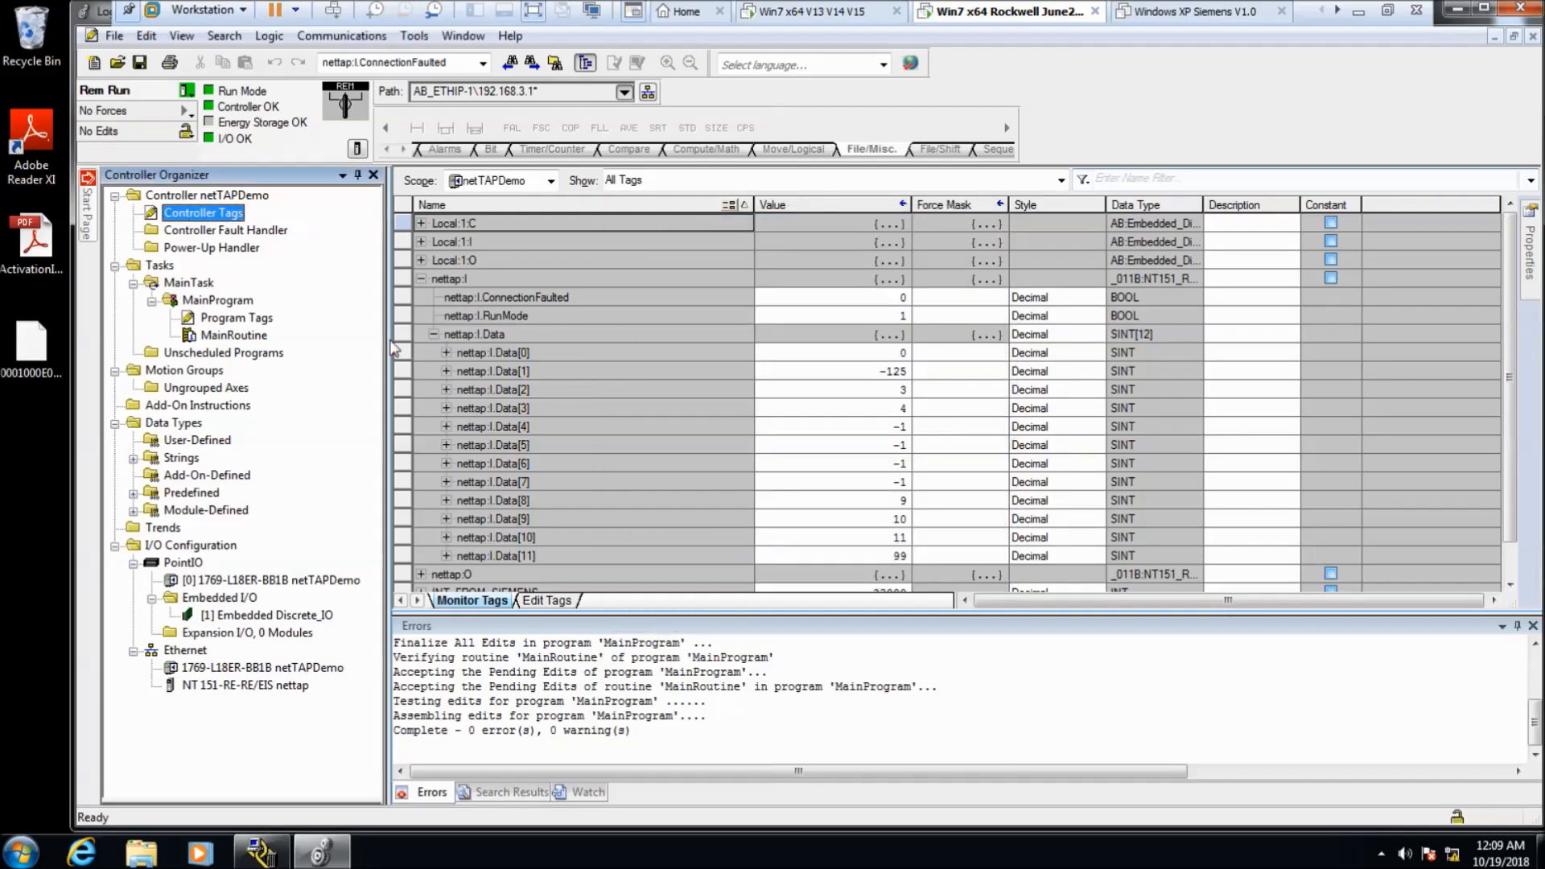
- In MainRoutine, set the new Copy File instruction's destination to DINT_FROM_SIEMENS and its length to 1
left_click(226, 322)
double_click(233, 336)
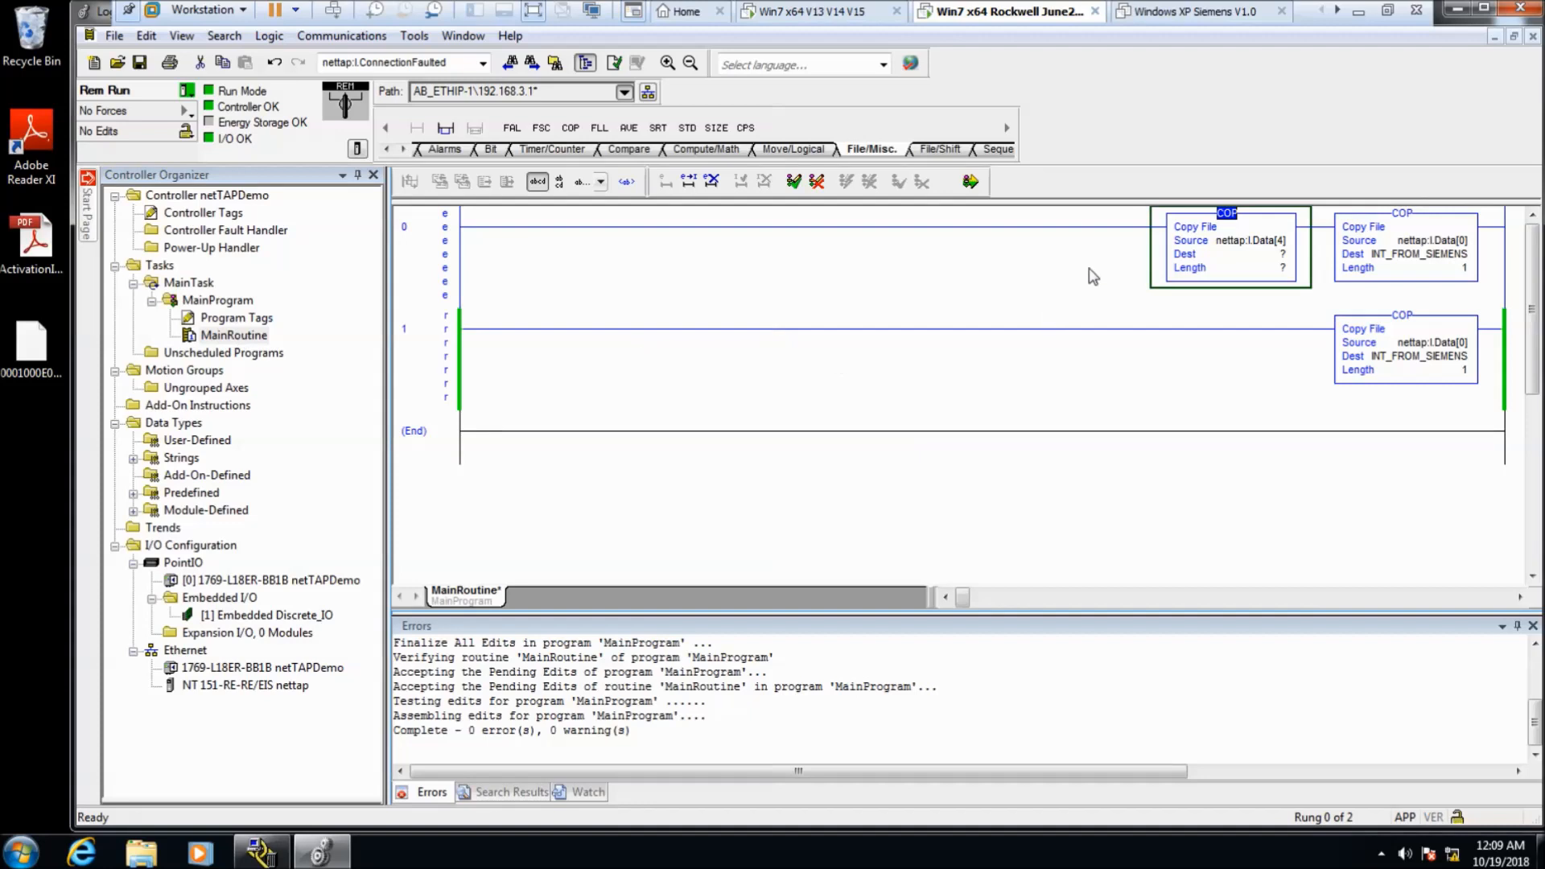
double_click(1260, 256)
left_click(1260, 256)
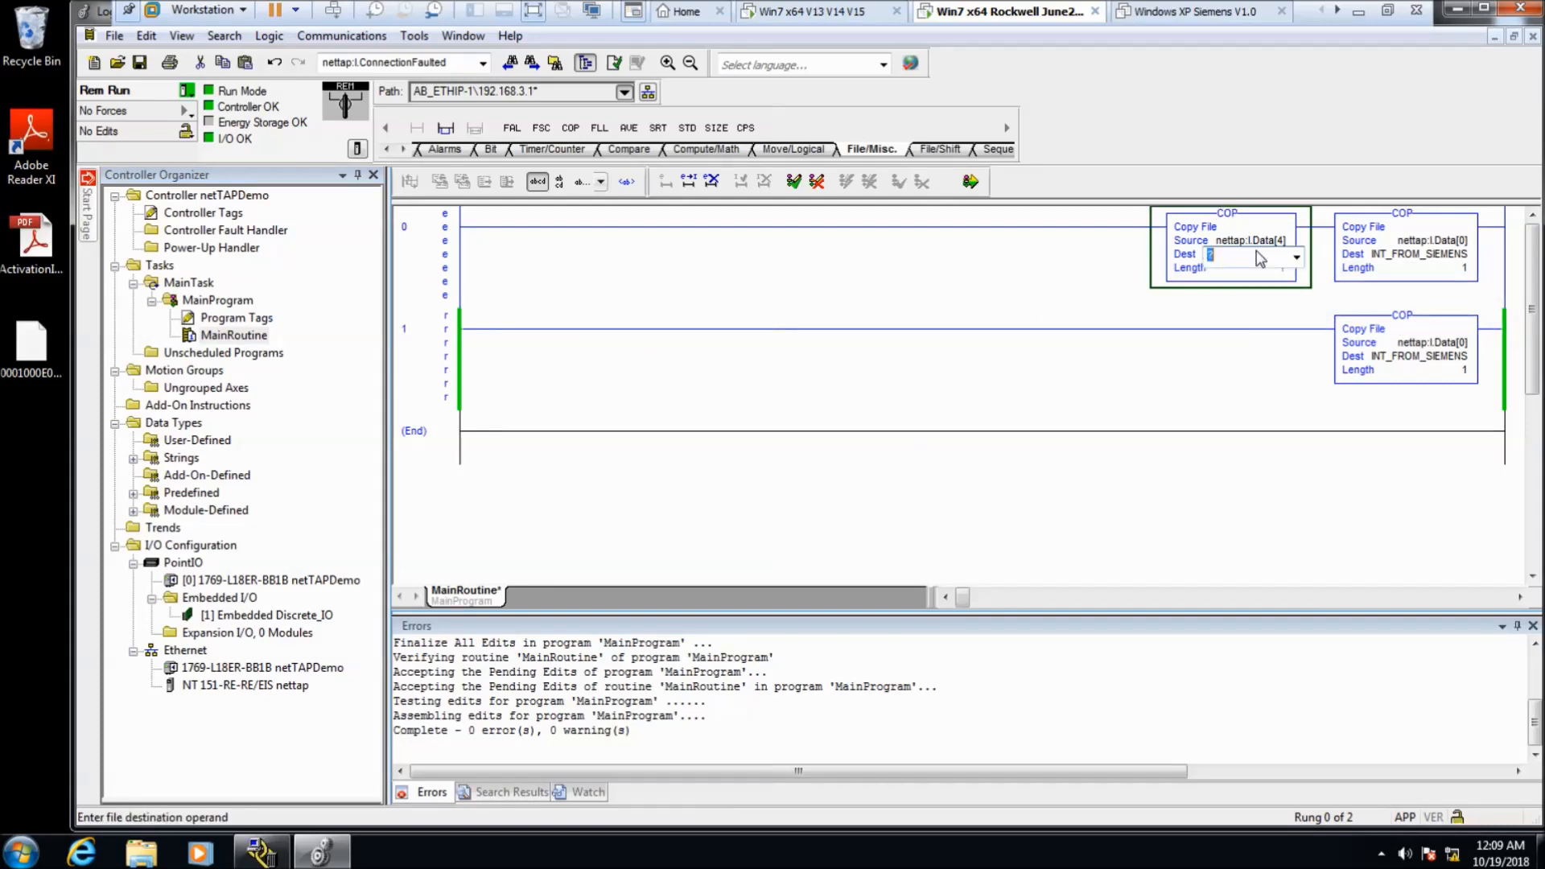
type("DINT_FROM_SIEMENS")
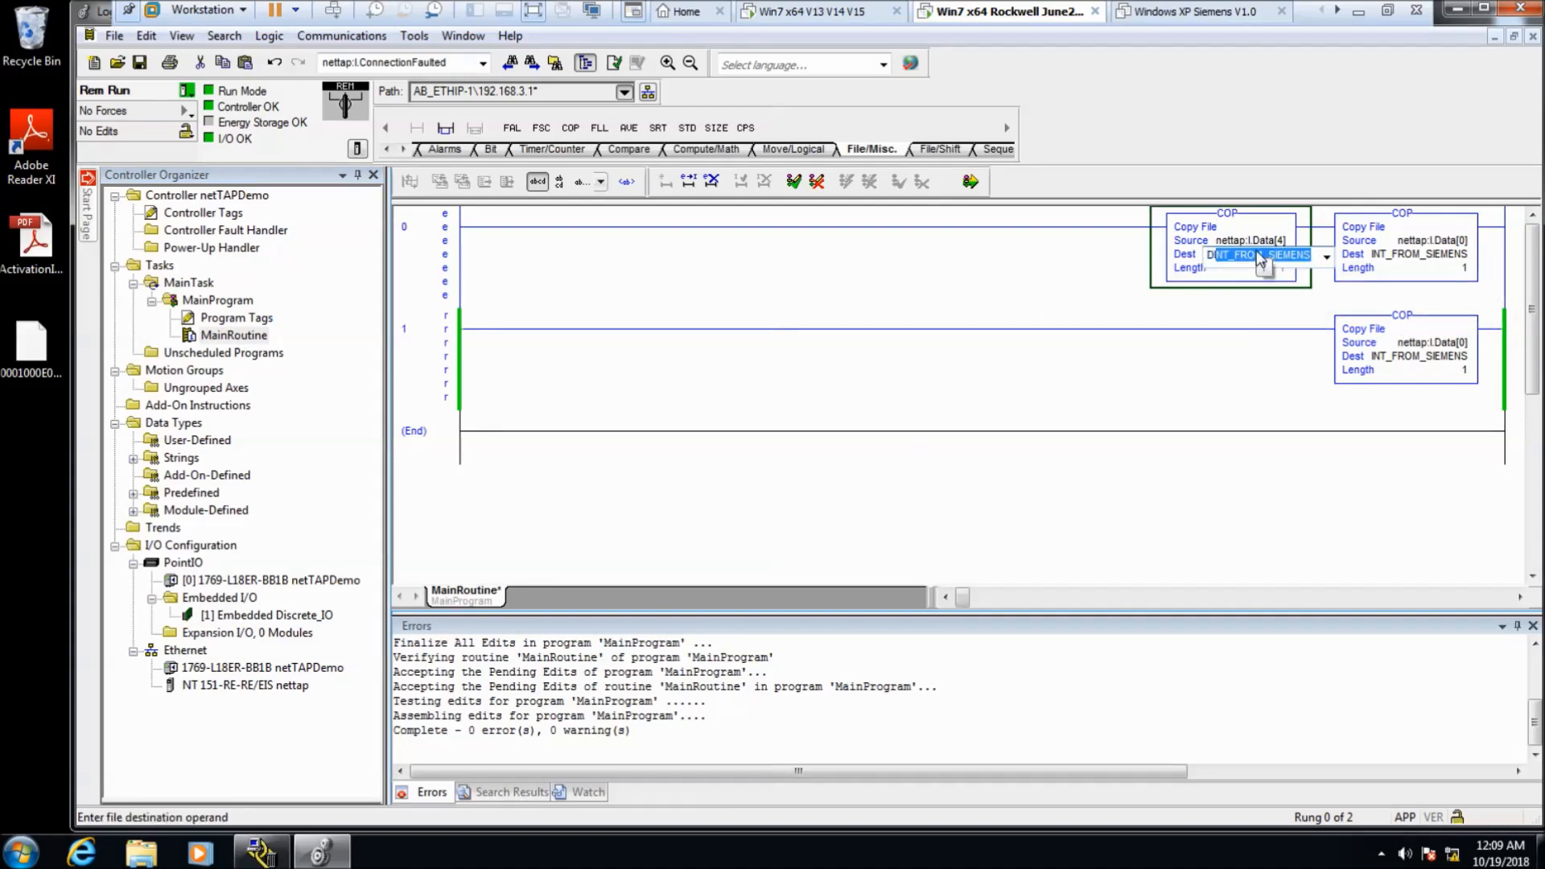
key("Return")
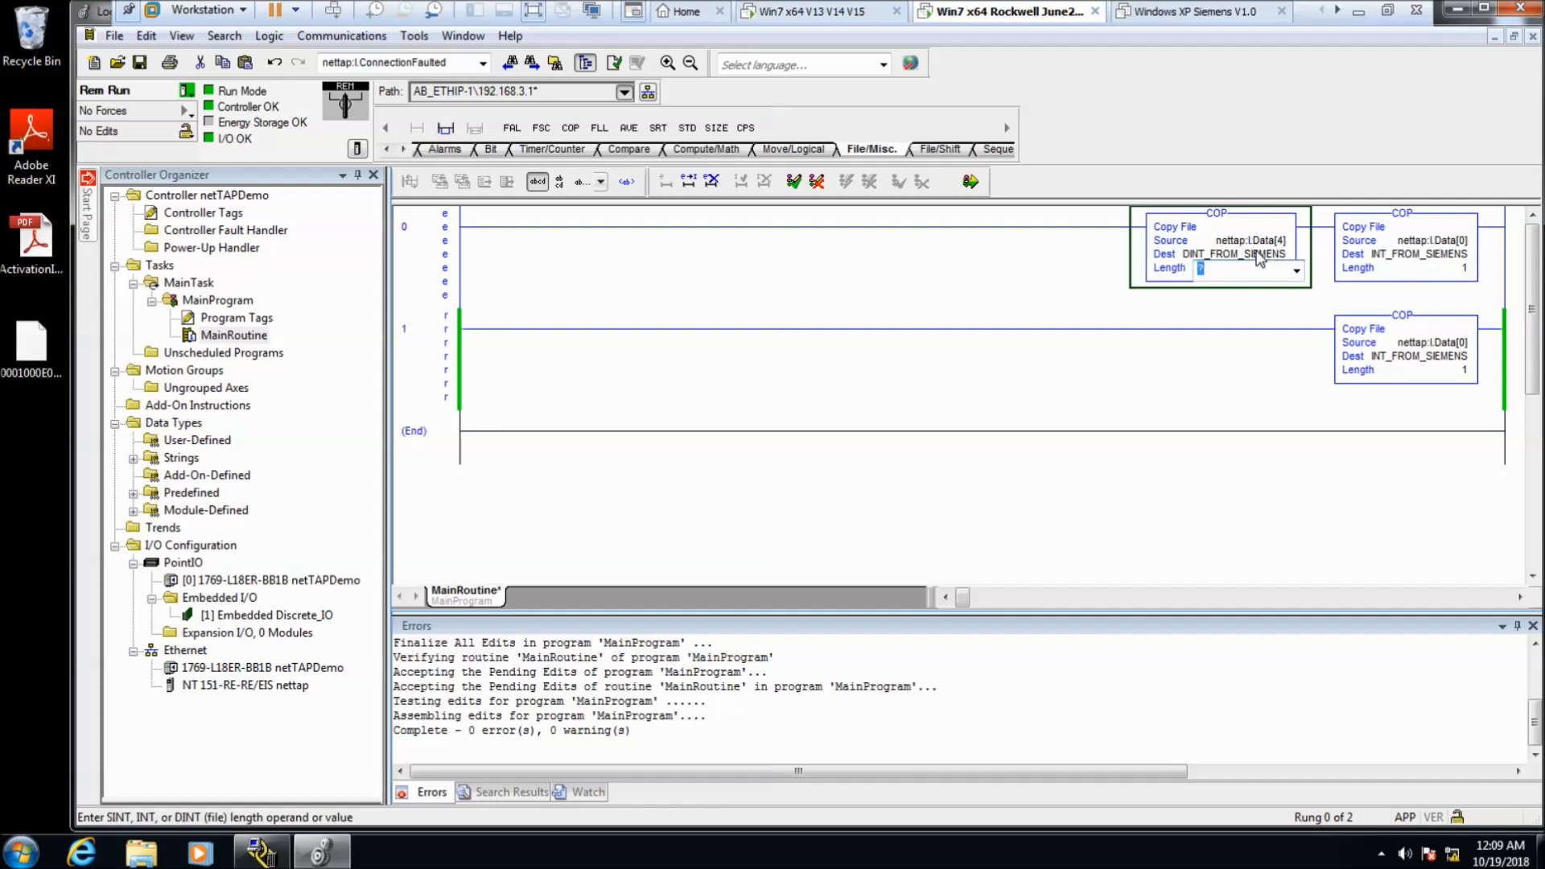
type("1")
key("Return")
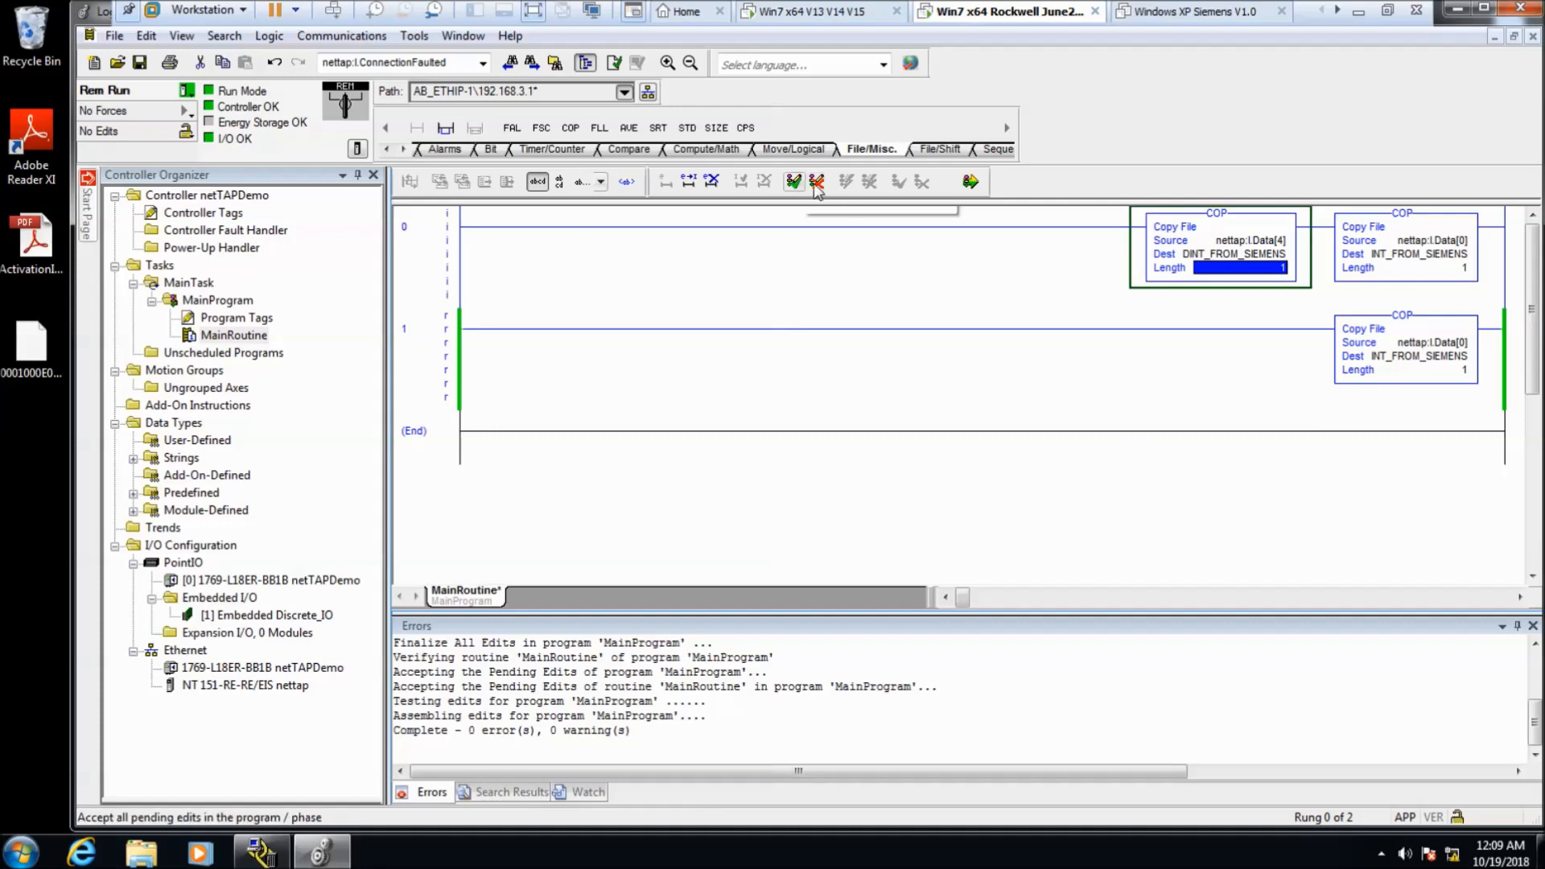
- Finalize all edits in MainProgram and confirm the operation
left_click(970, 183)
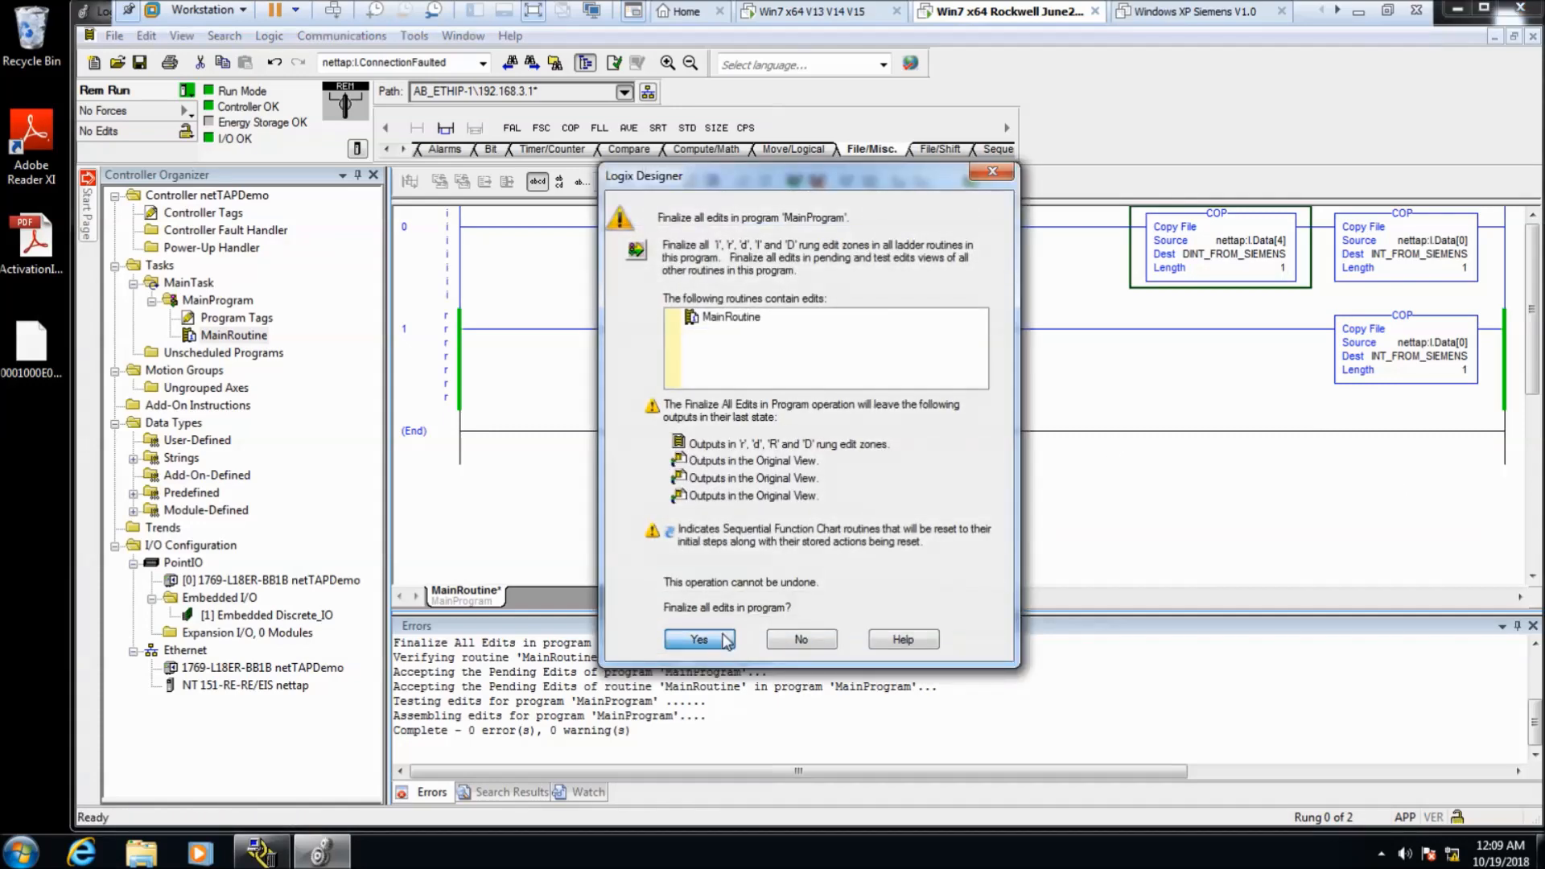
left_click(730, 643)
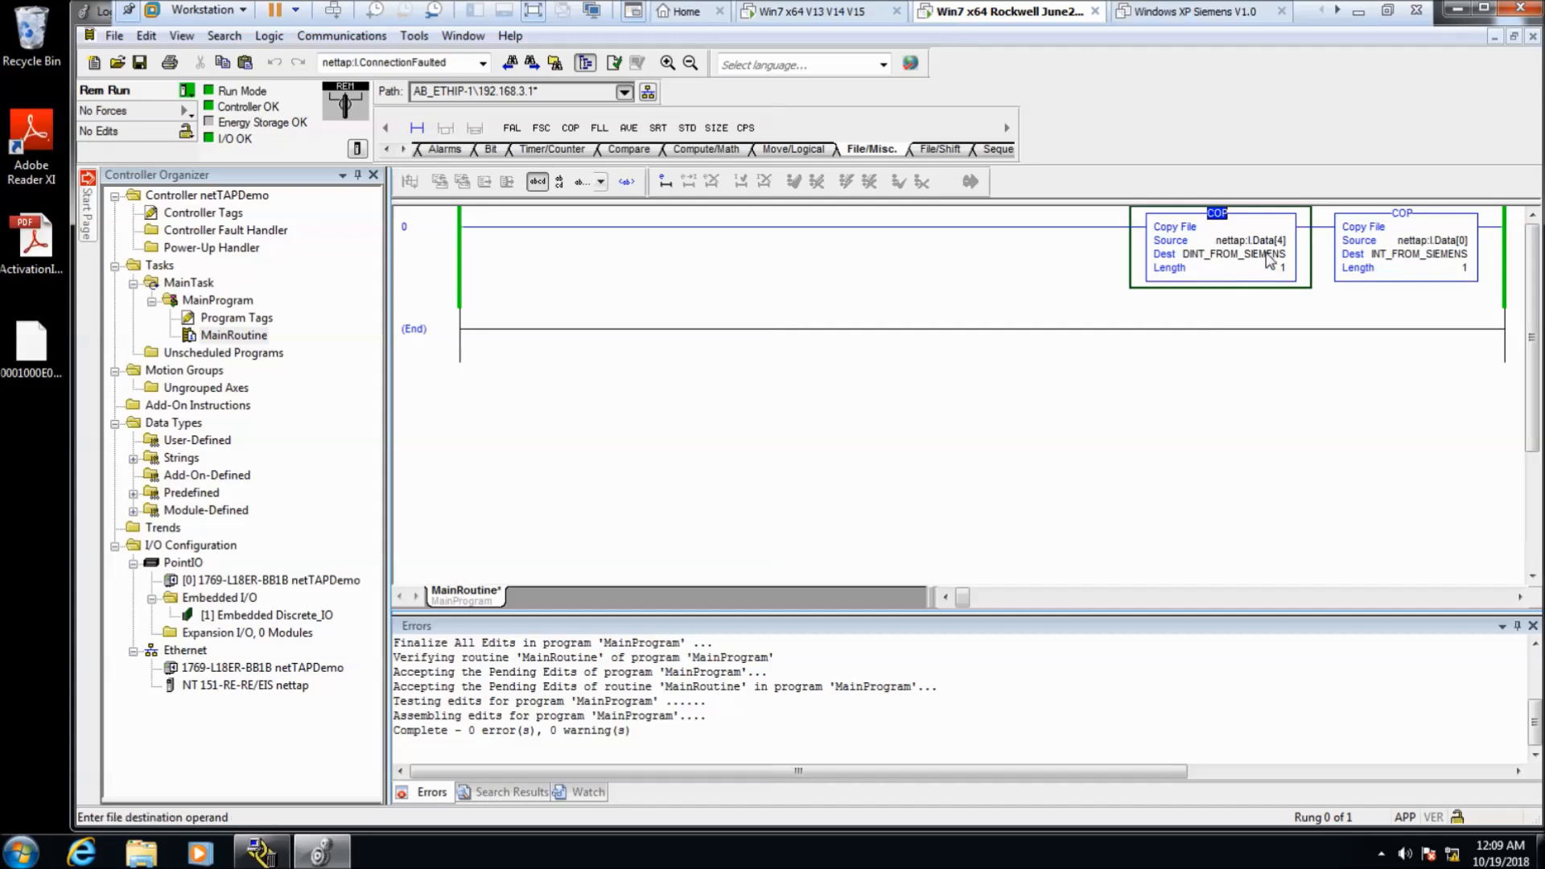
mouse_move(1266, 255)
- In the TIA Portal virtual machine, set the modify value of %QD4 to 100000 in Watch_table_1 and write it to the PLC
left_click(793, 18)
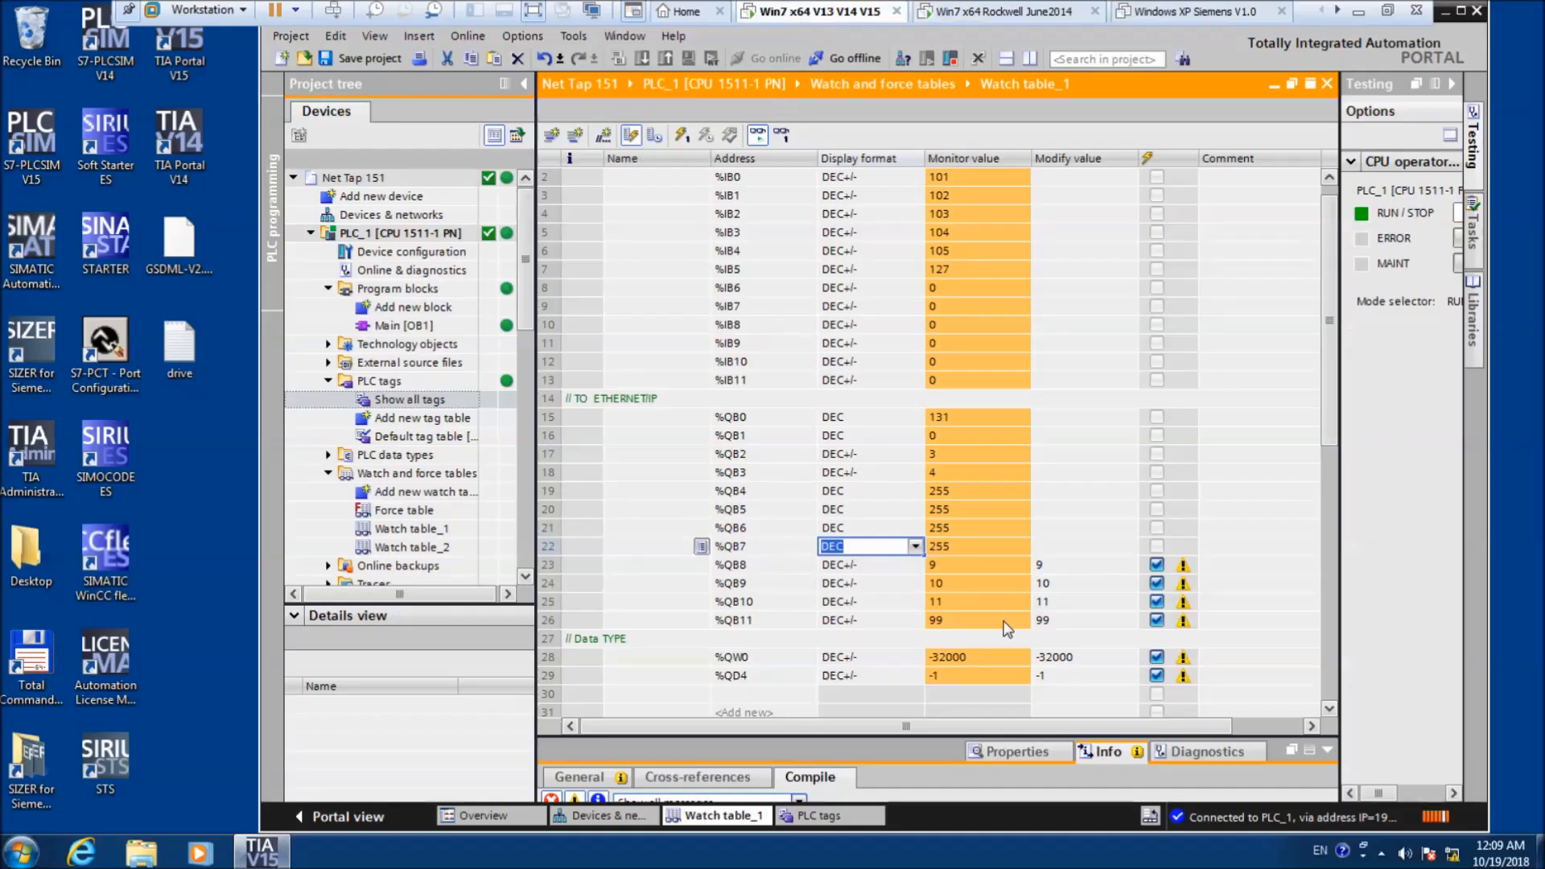
left_click(1048, 680)
double_click(1043, 677)
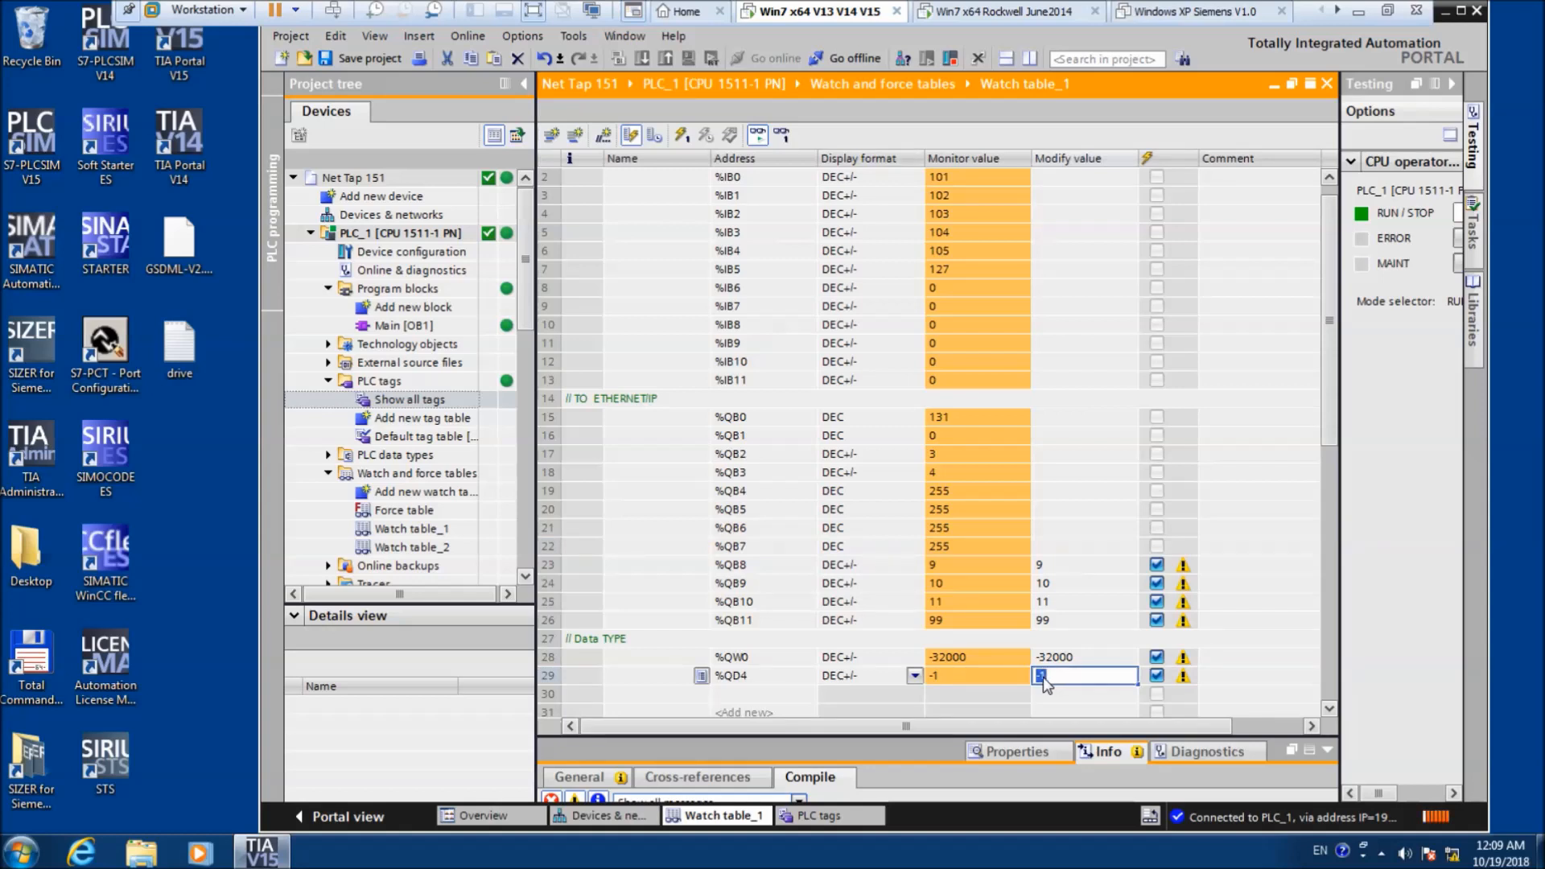
type("100000")
key("Return")
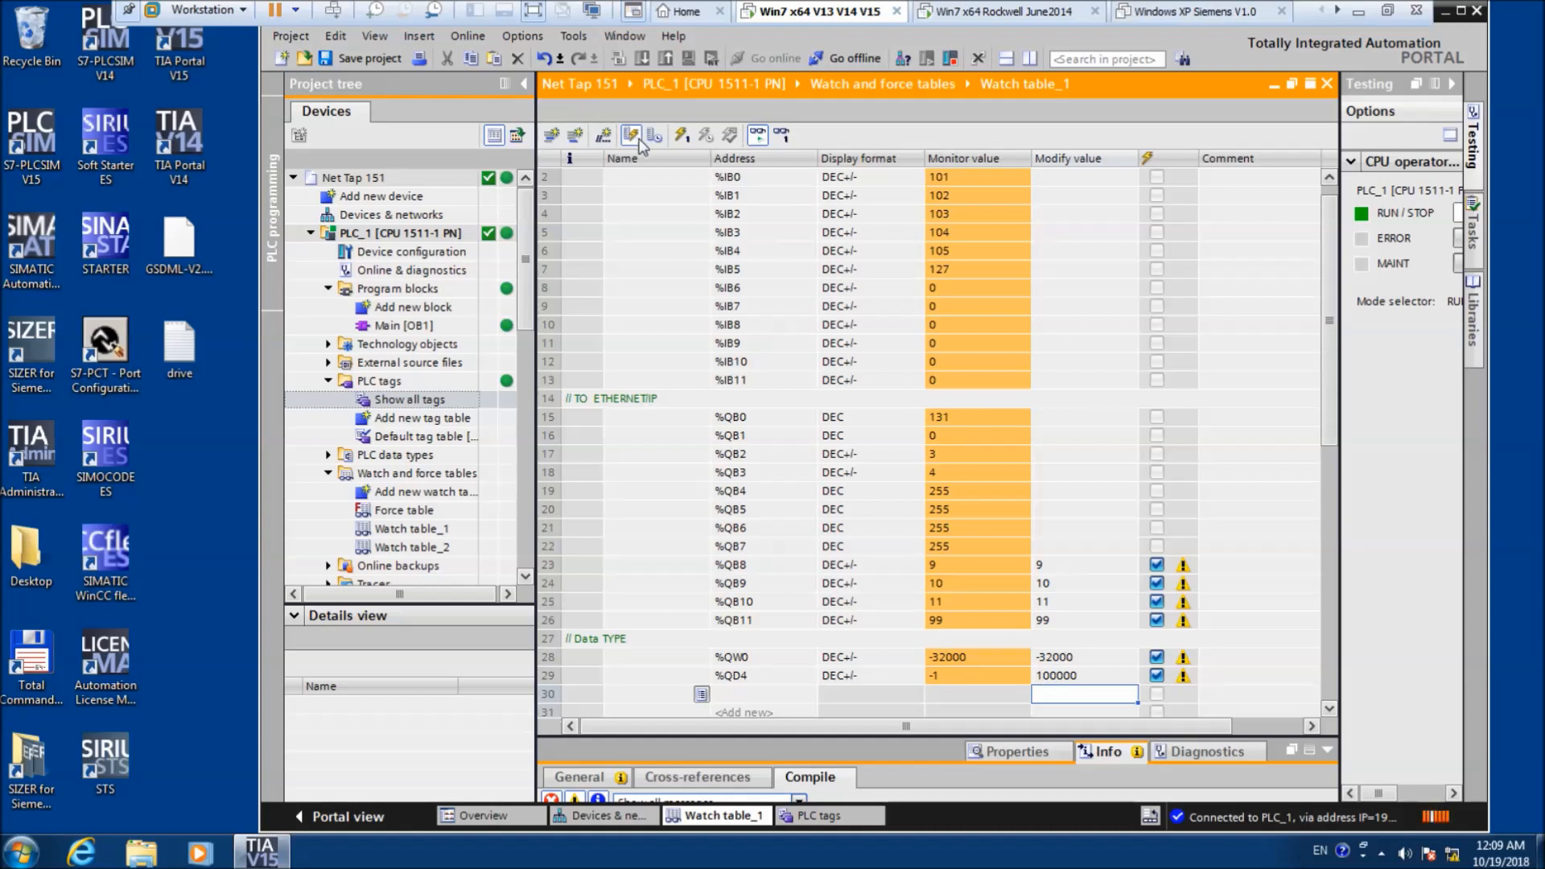
left_click(682, 135)
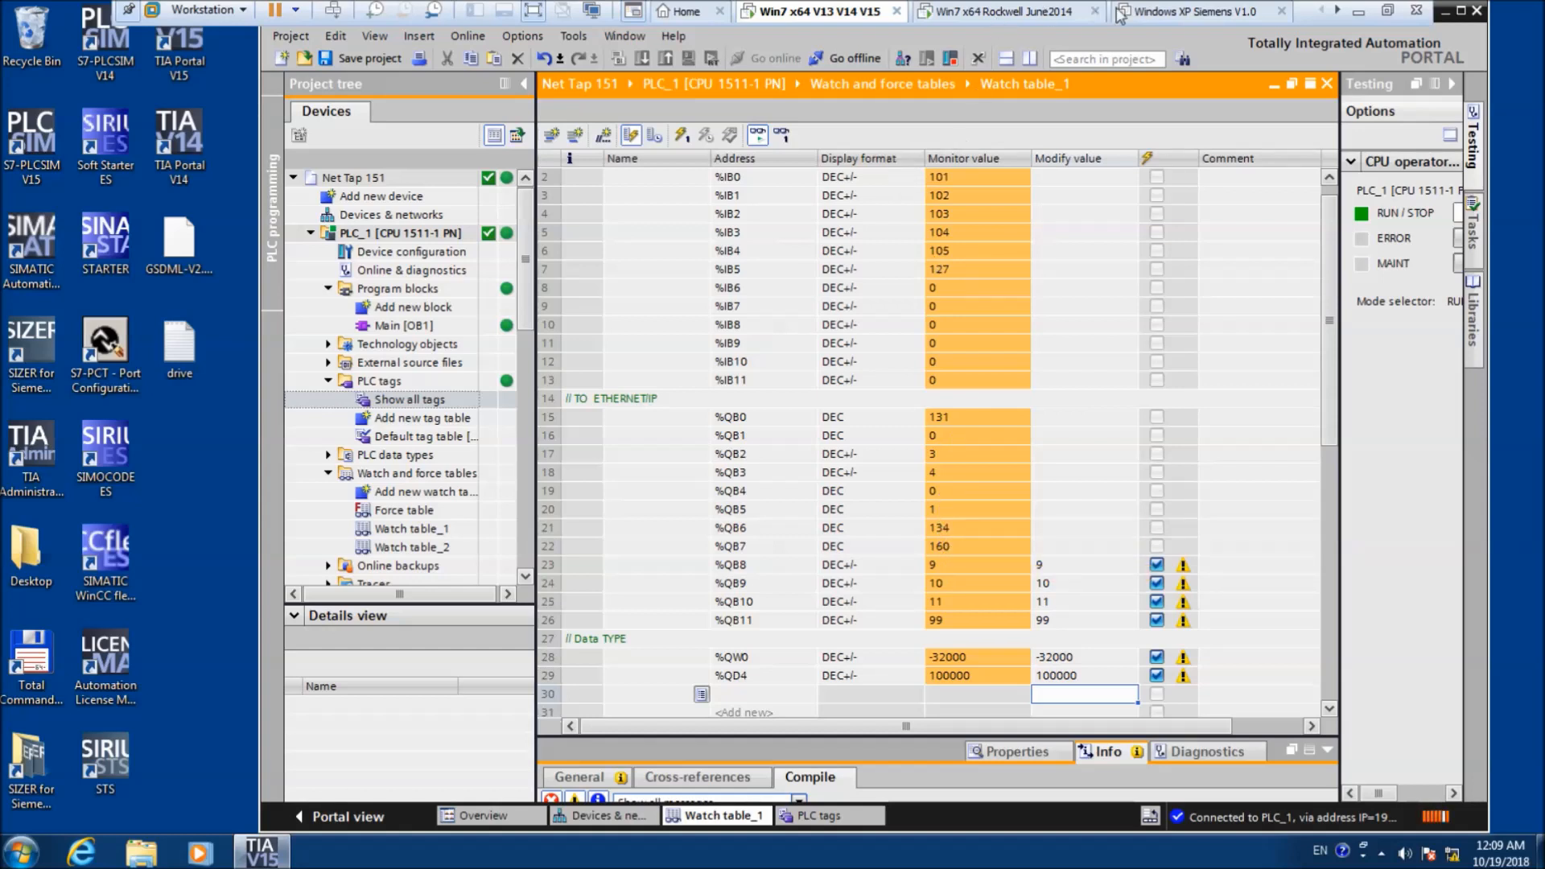
- Switch to SYCON.net in the Rockwell virtual machine and disconnect the netTAP device
left_click(1051, 14)
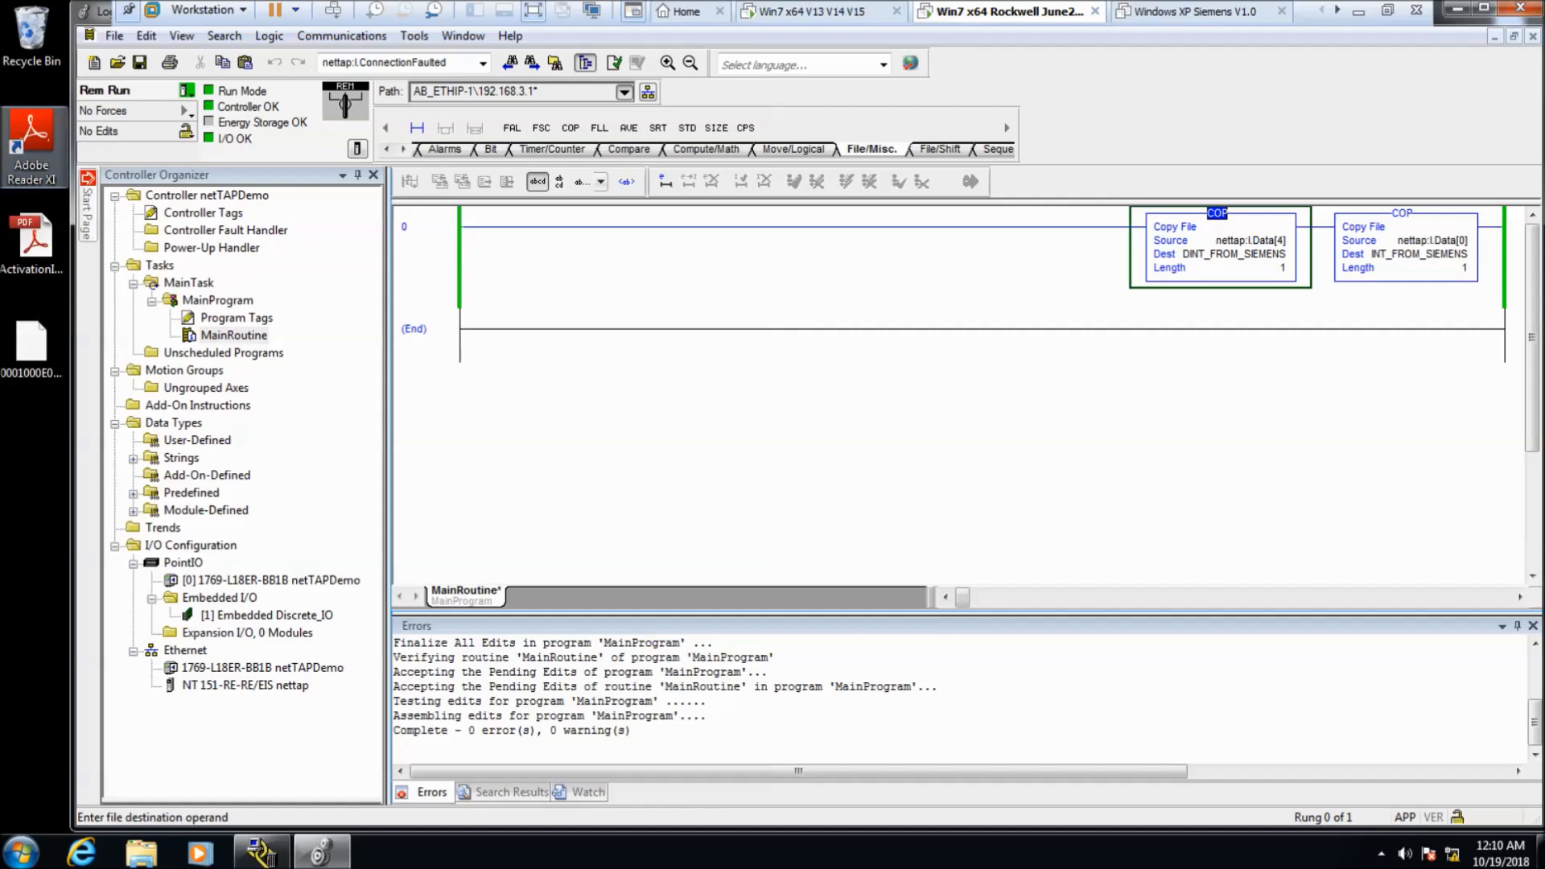
key("alt+Tab")
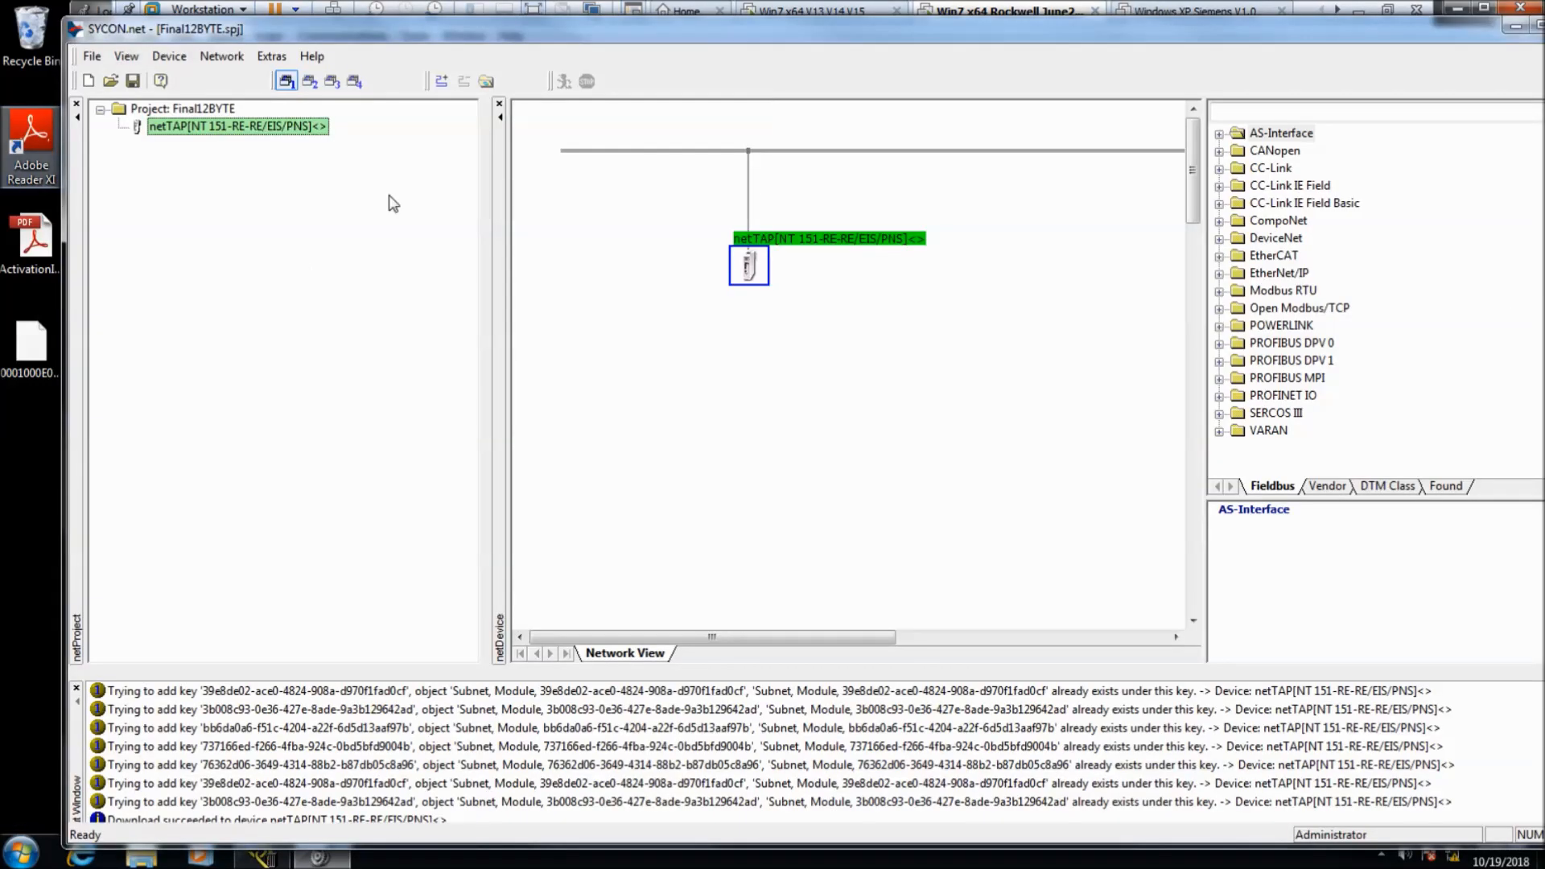
left_click(759, 283)
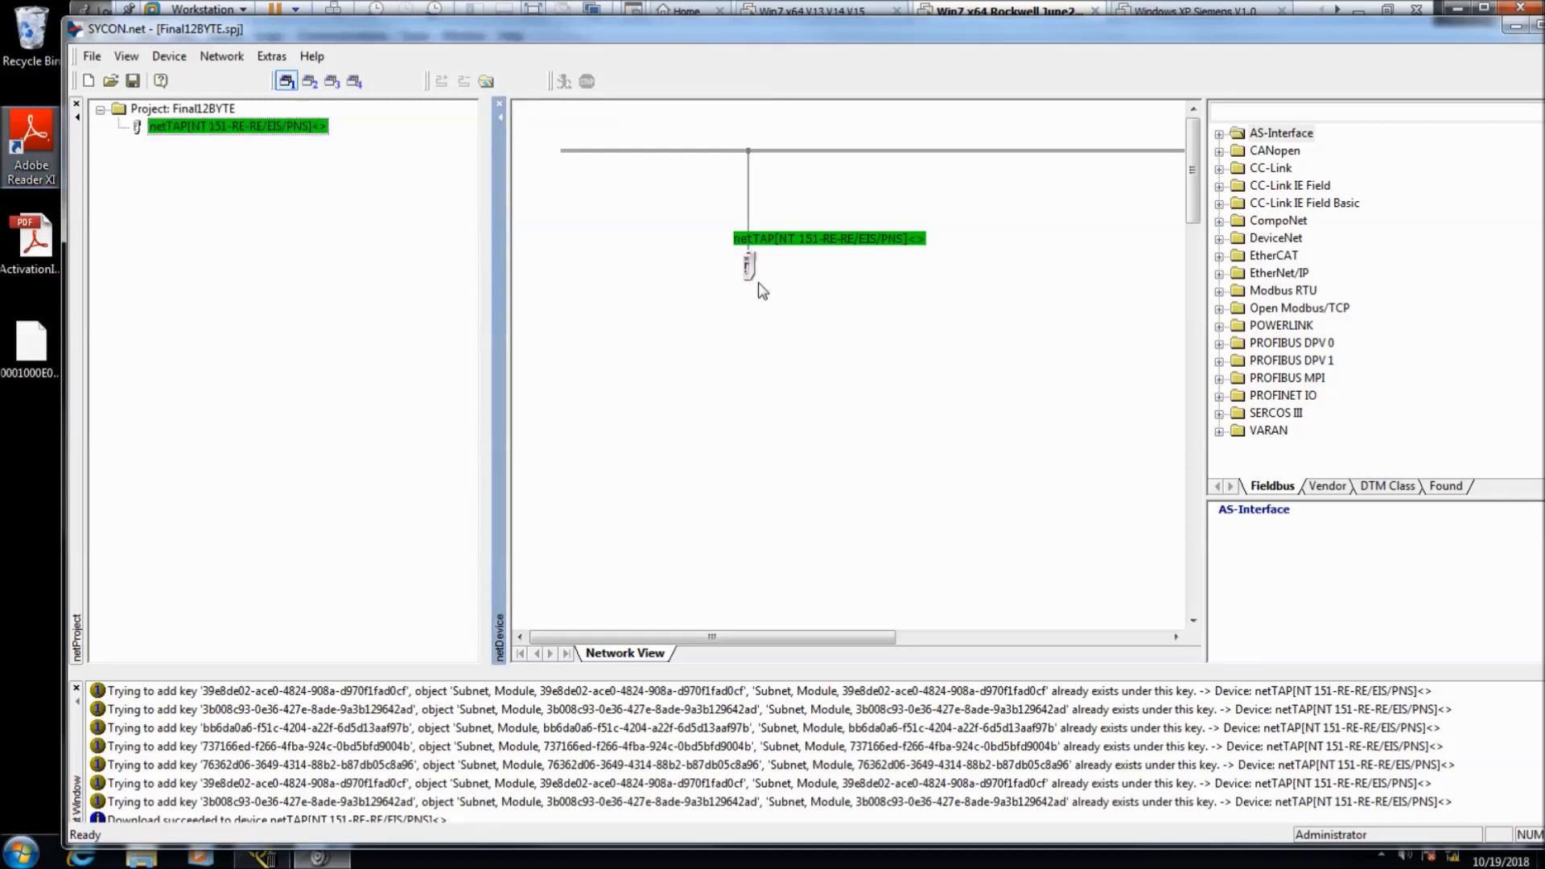
right_click(751, 265)
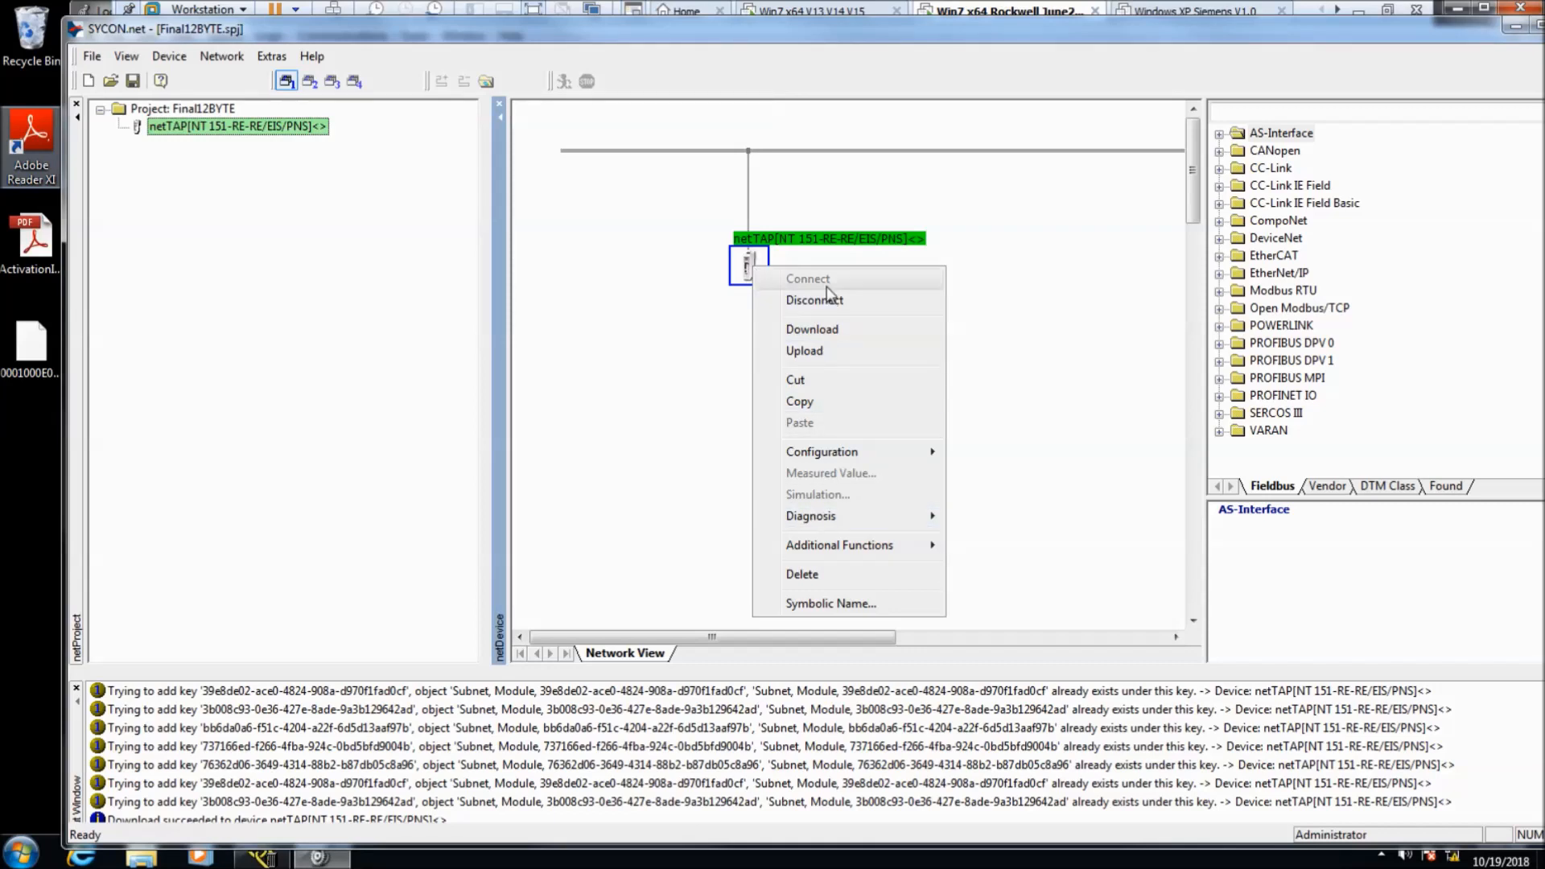
left_click(832, 301)
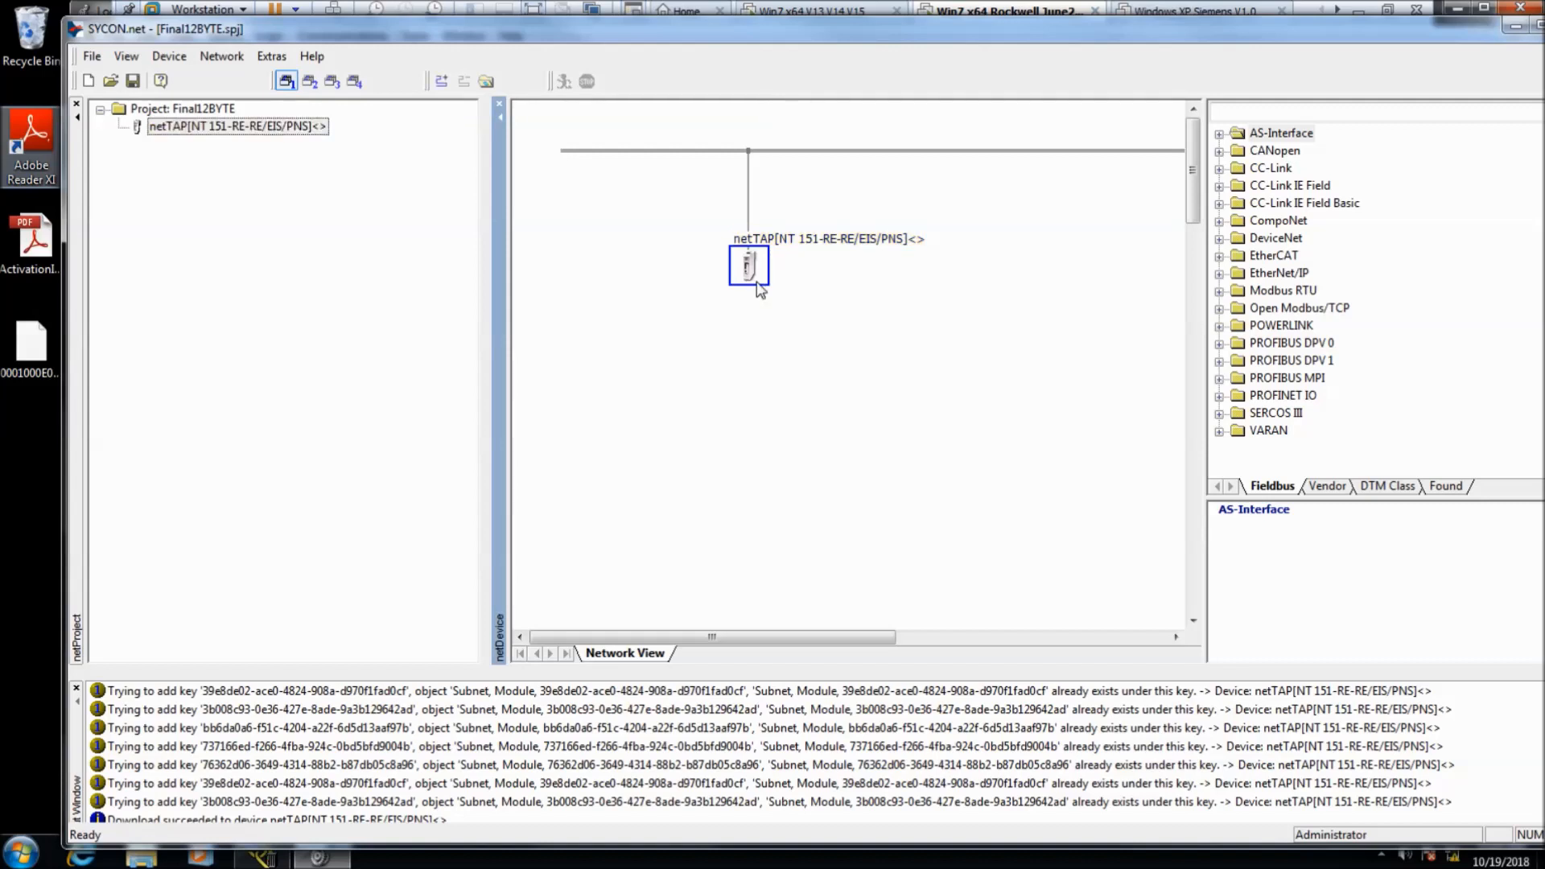
- Open the netTAP gateway's configuration and show its signal mapping
left_click(757, 283)
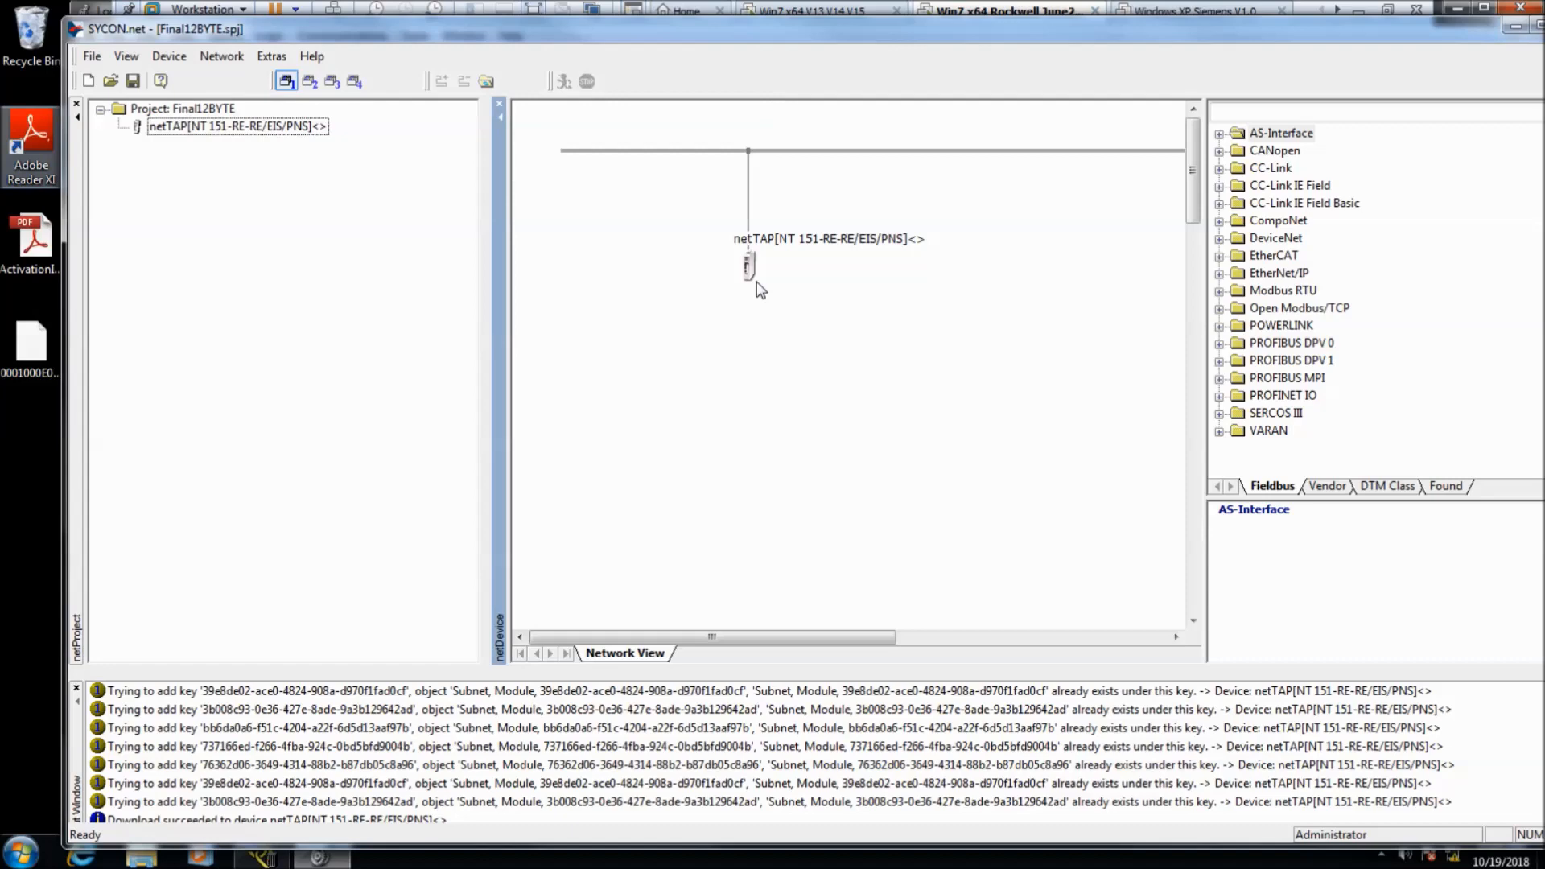
double_click(749, 267)
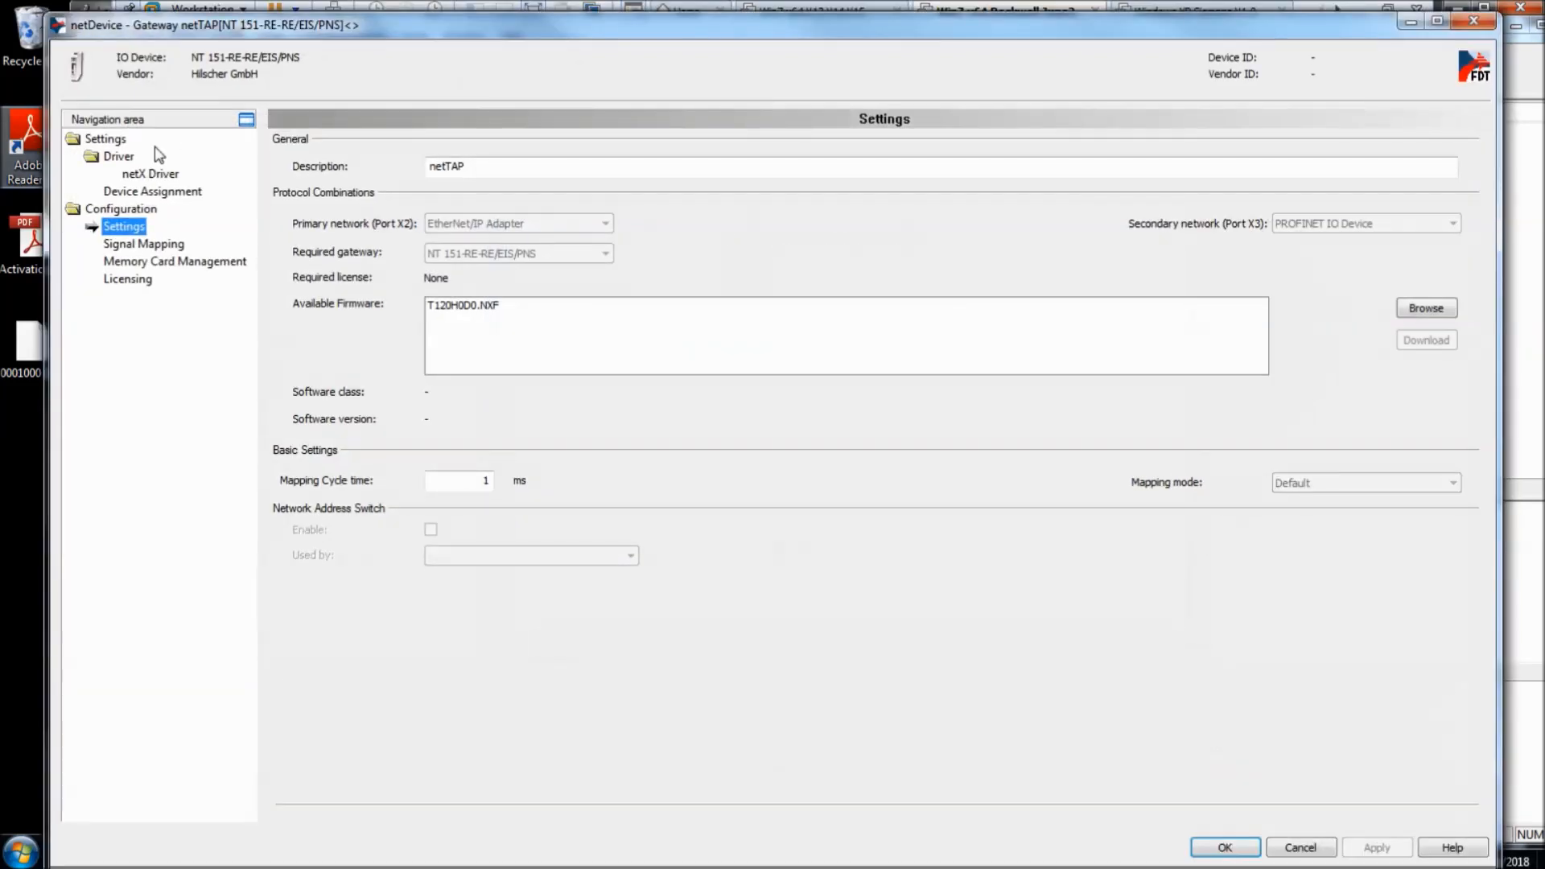
left_click(144, 246)
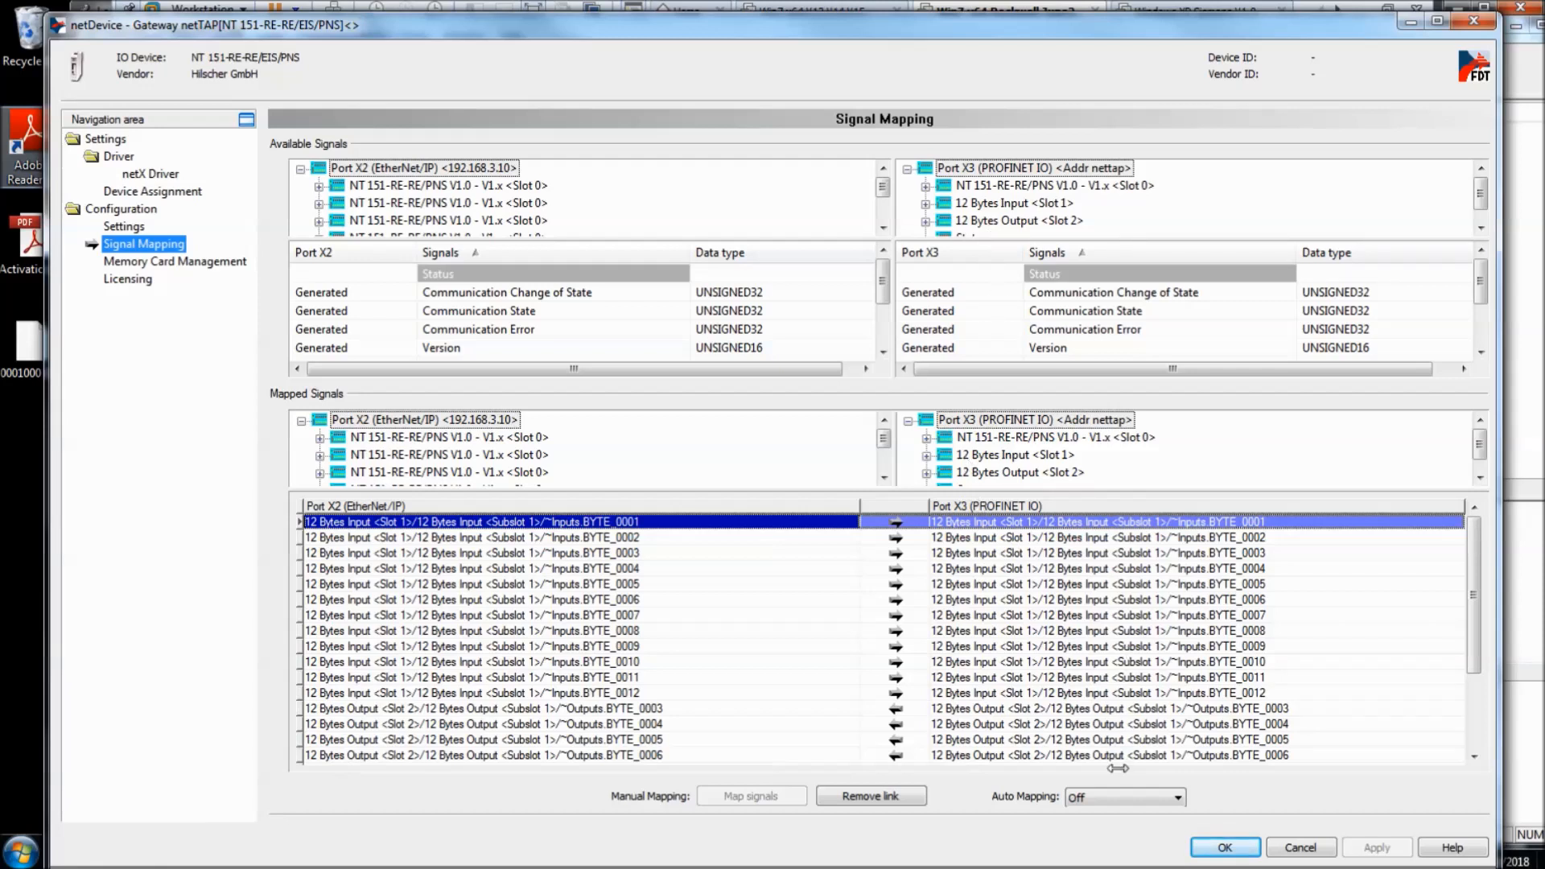
- Remove the mapped links for output bytes BYTE_0005 to BYTE_0008 between Port X2 and Port X3
left_click(1474, 757)
left_click(1475, 756)
left_click(1475, 756)
left_click(1475, 757)
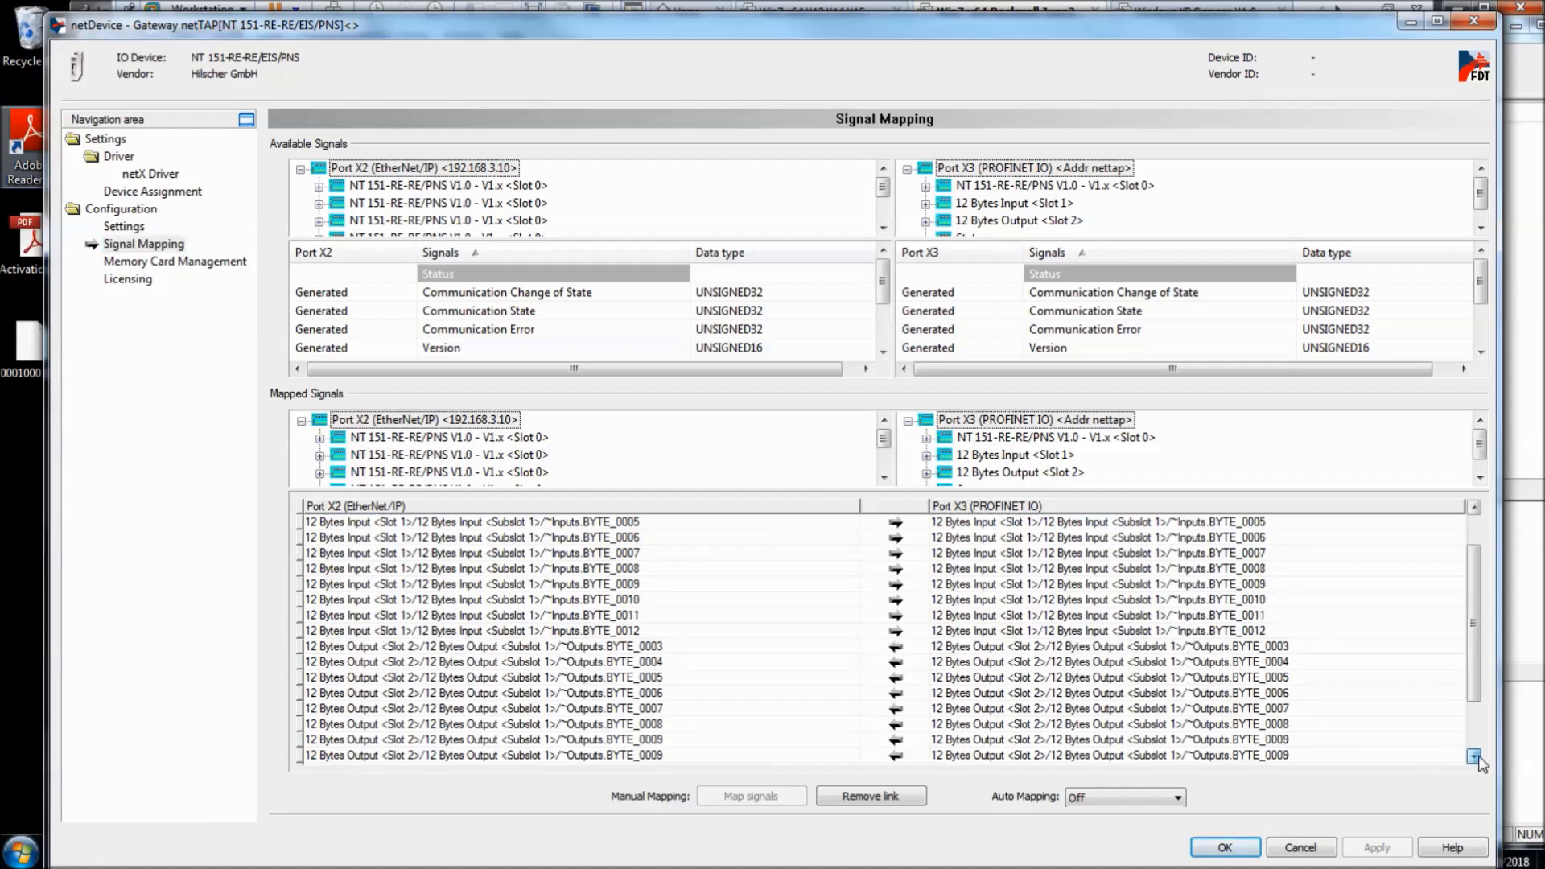
left_click(1475, 757)
left_click(1474, 756)
left_click(1474, 756)
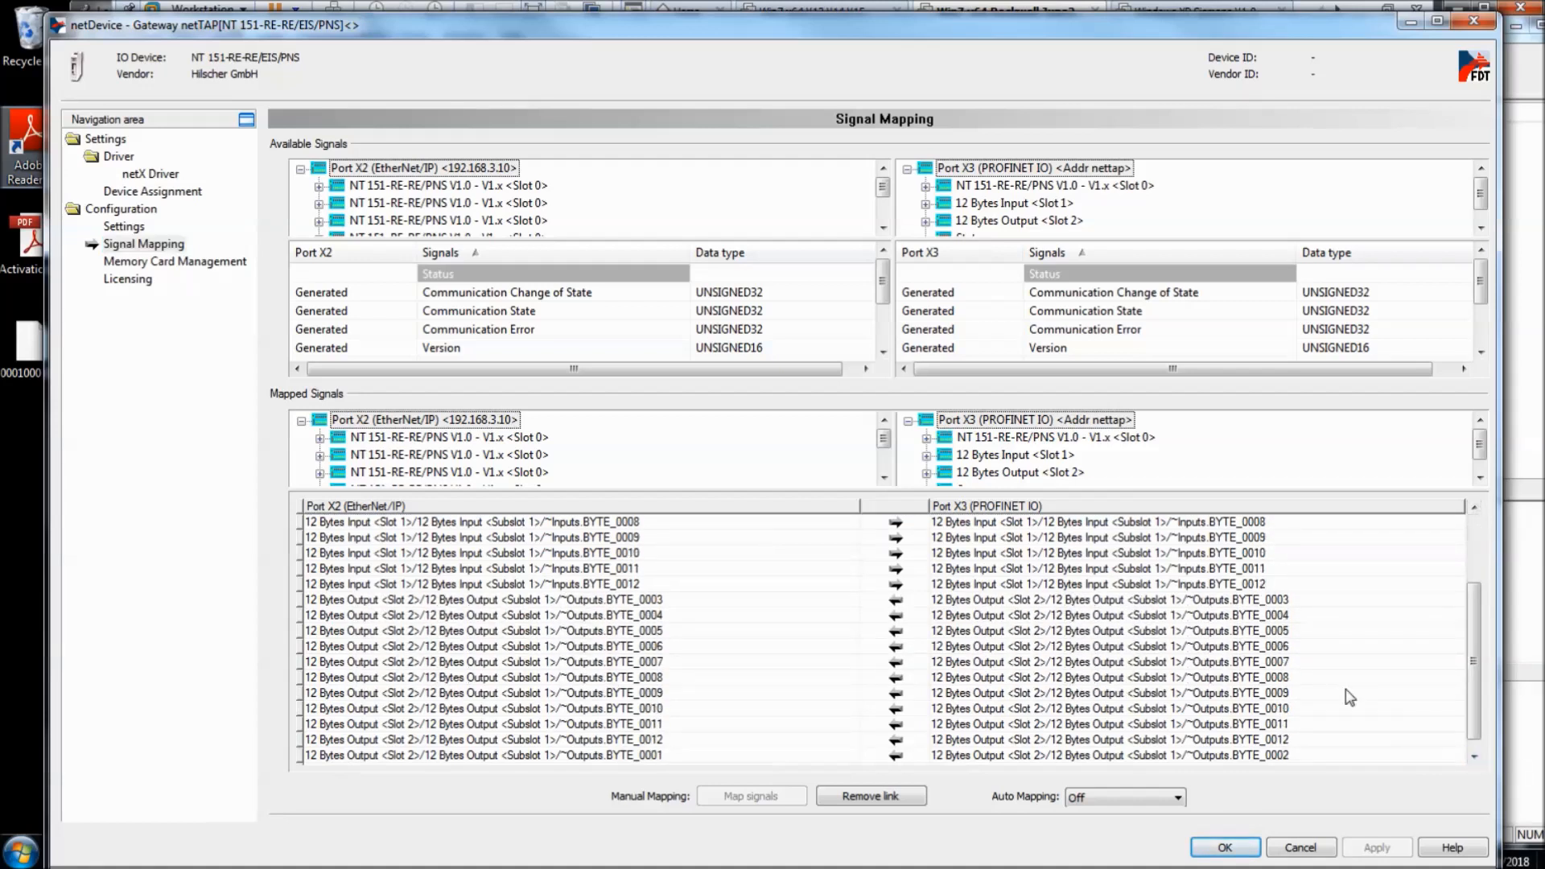
left_click(1266, 634)
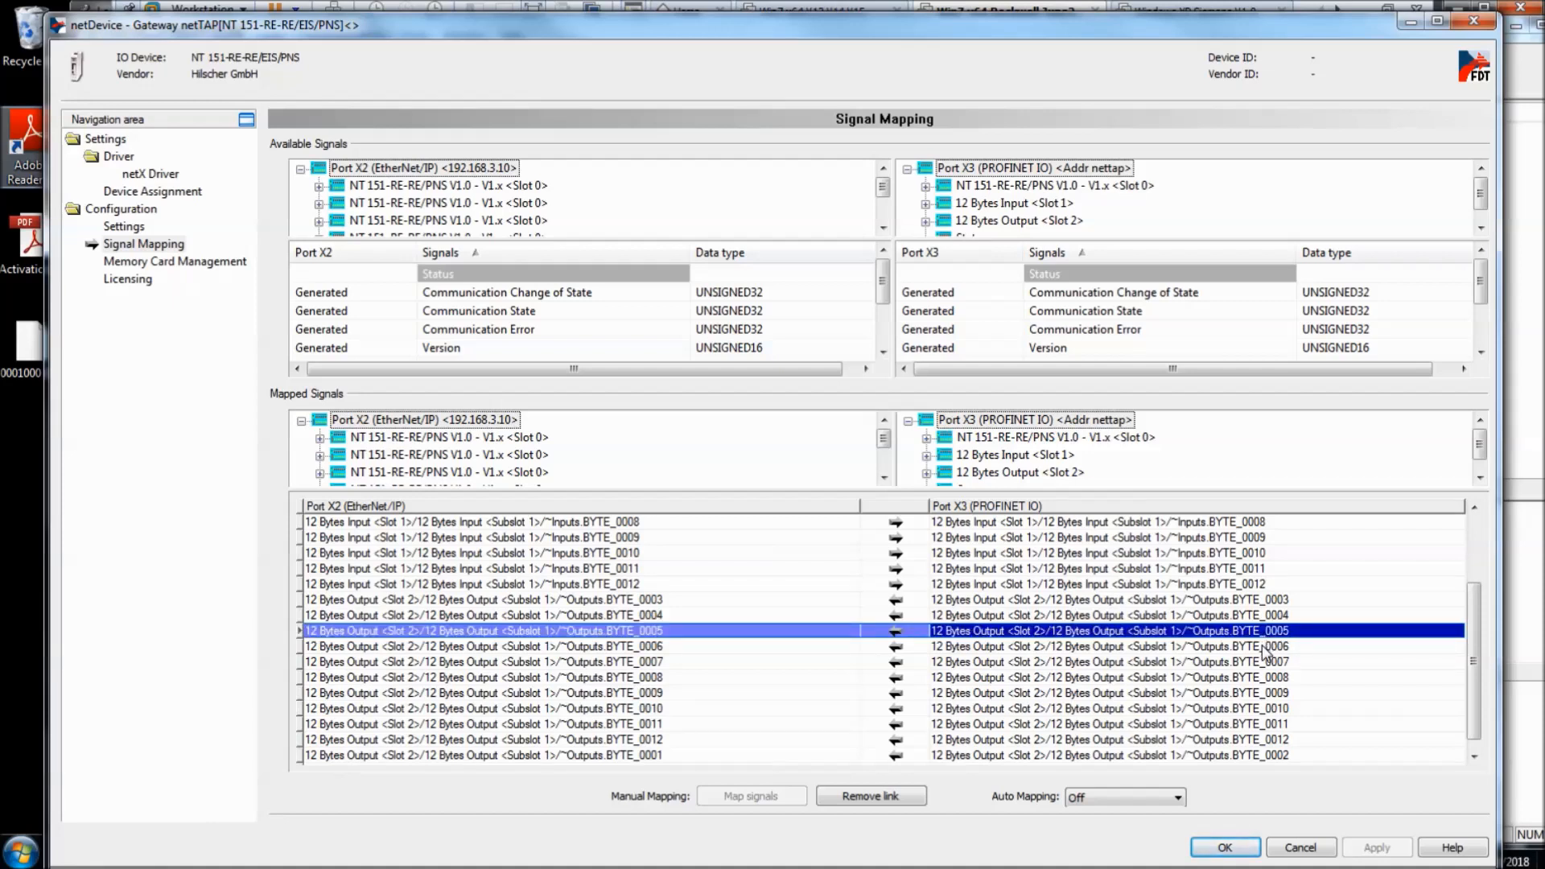
left_click_drag(1258, 648, 1260, 686)
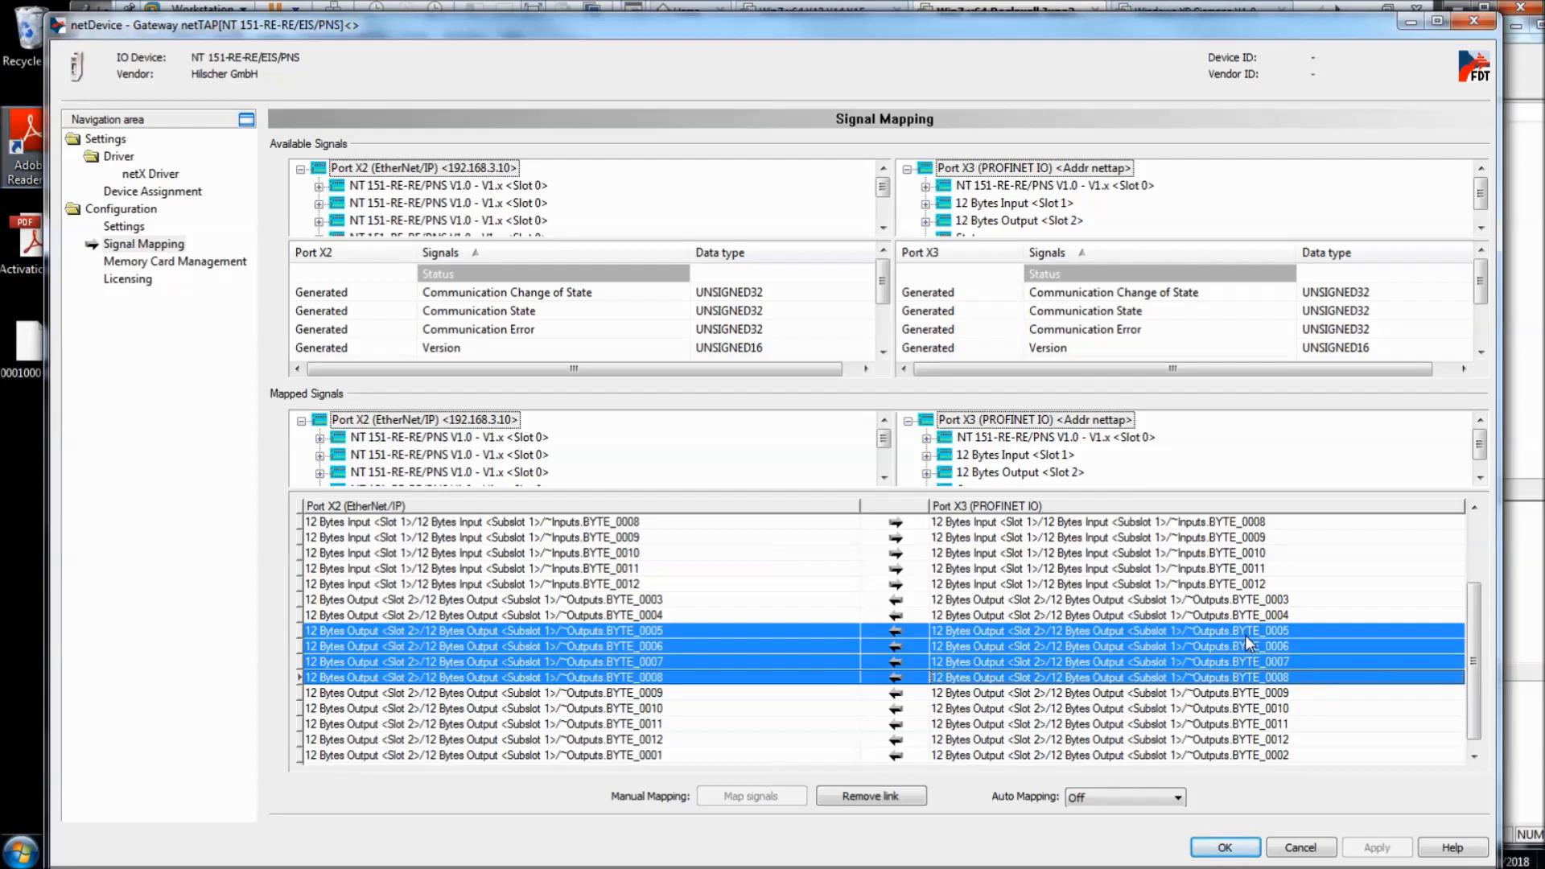
left_click(920, 800)
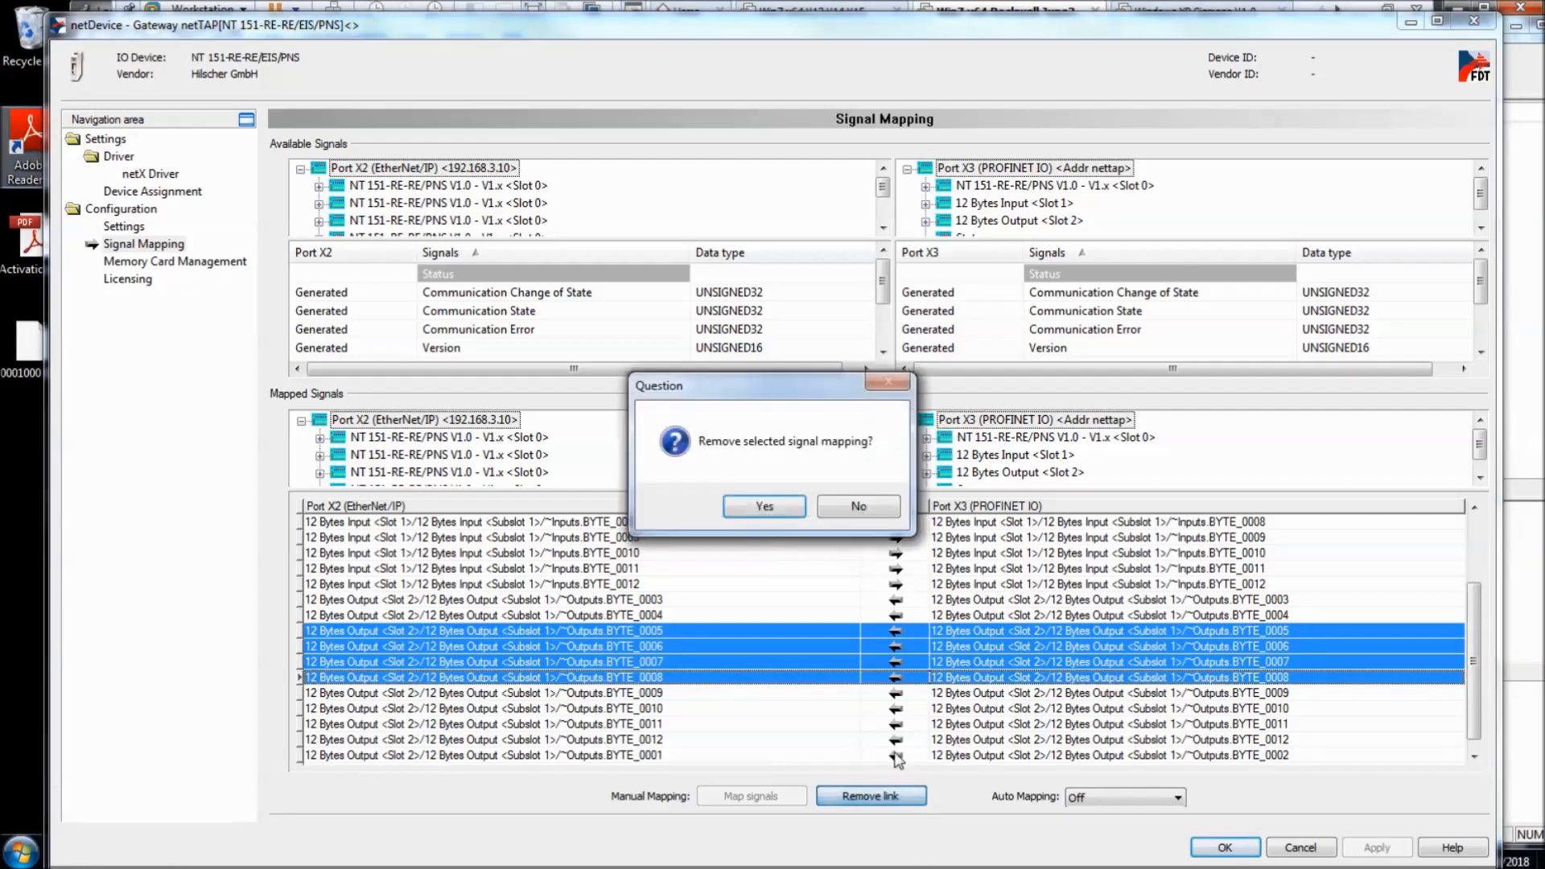
left_click(800, 514)
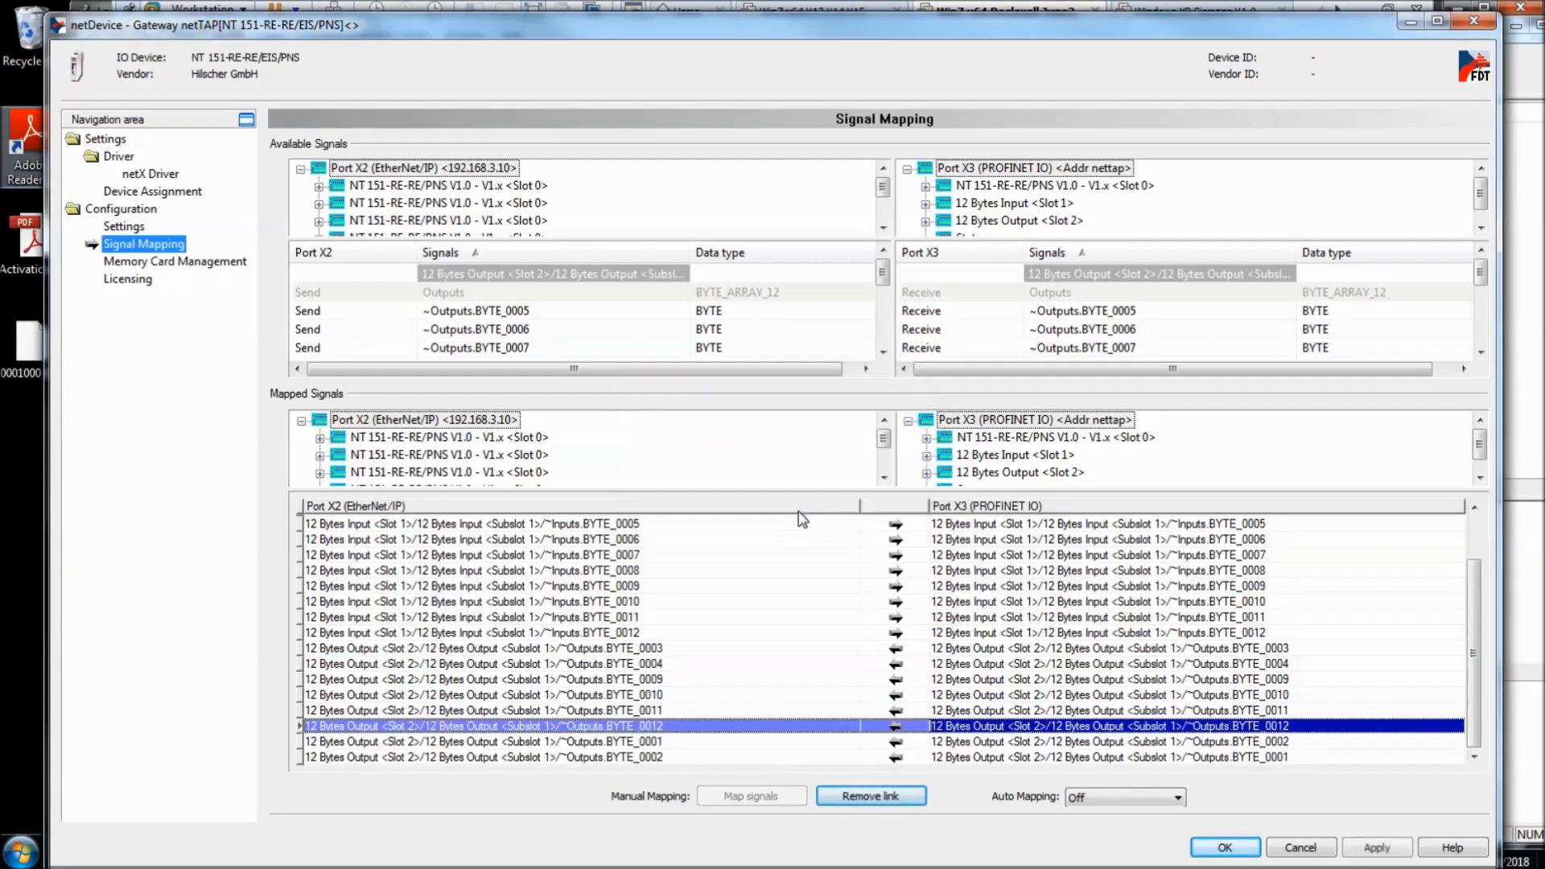
- Map Port X2 output BYTE_0005 to Port X3 output BYTE_0008, and Port X2 BYTE_0006 to Port X3 BYTE_0007
left_click(509, 312)
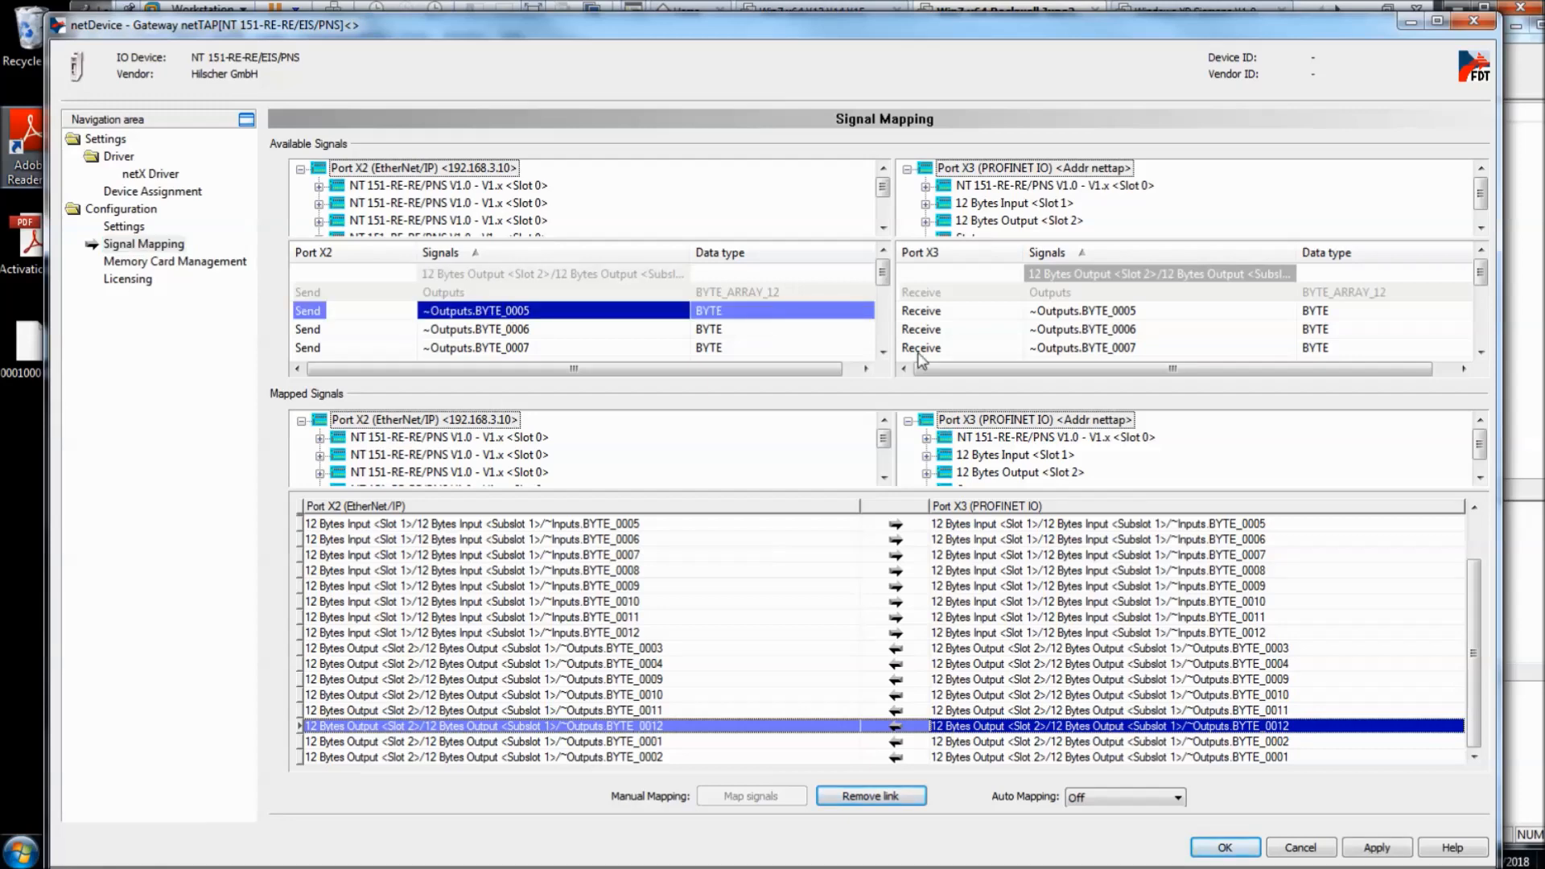
left_click_drag(907, 387, 966, 421)
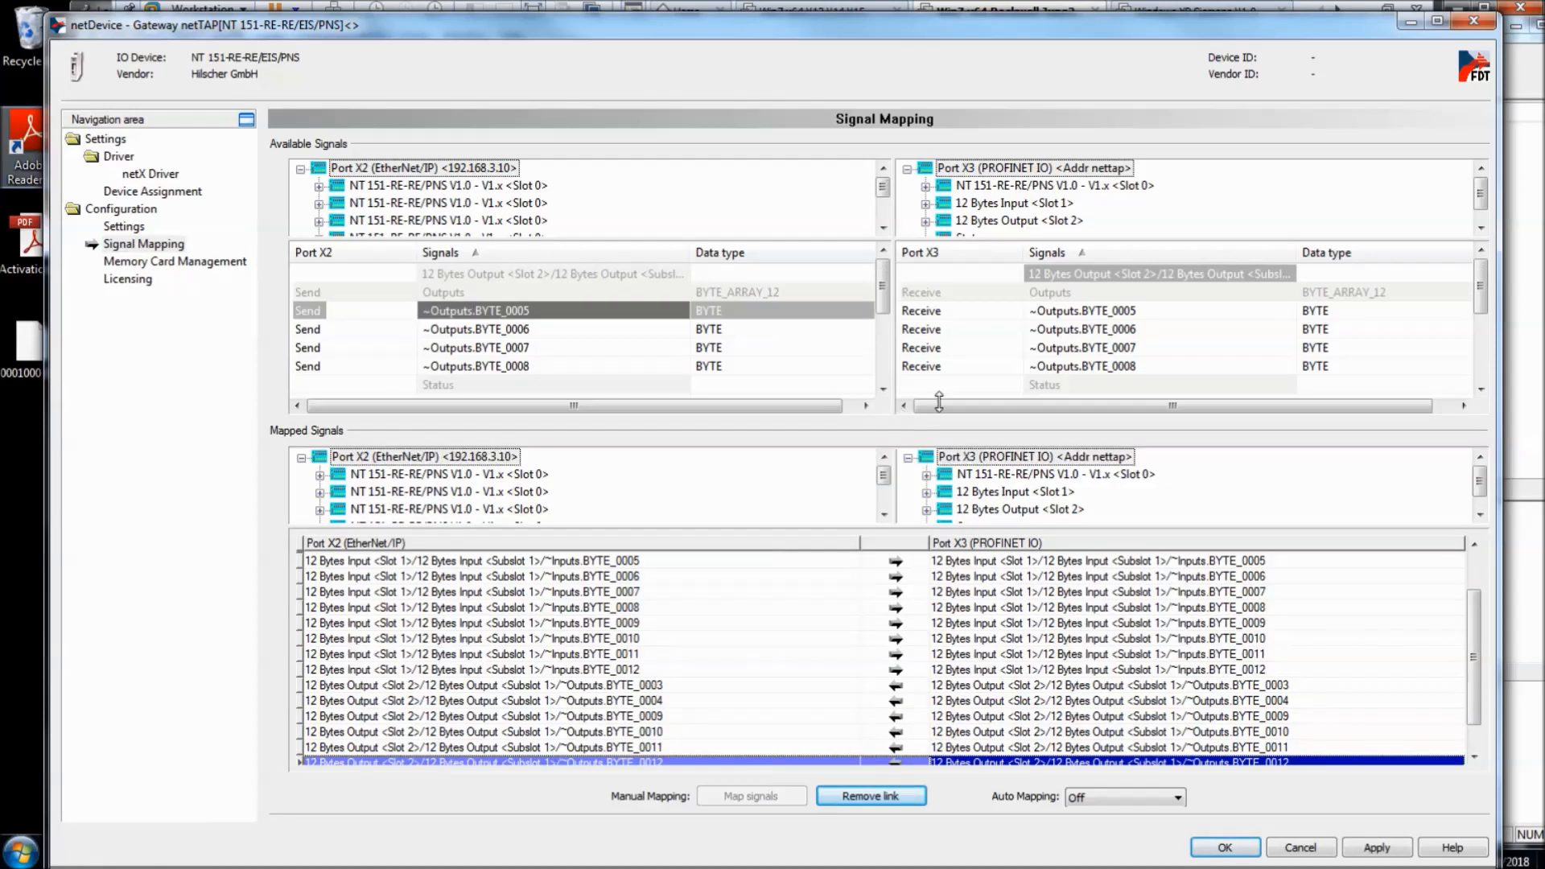
left_click(1079, 366)
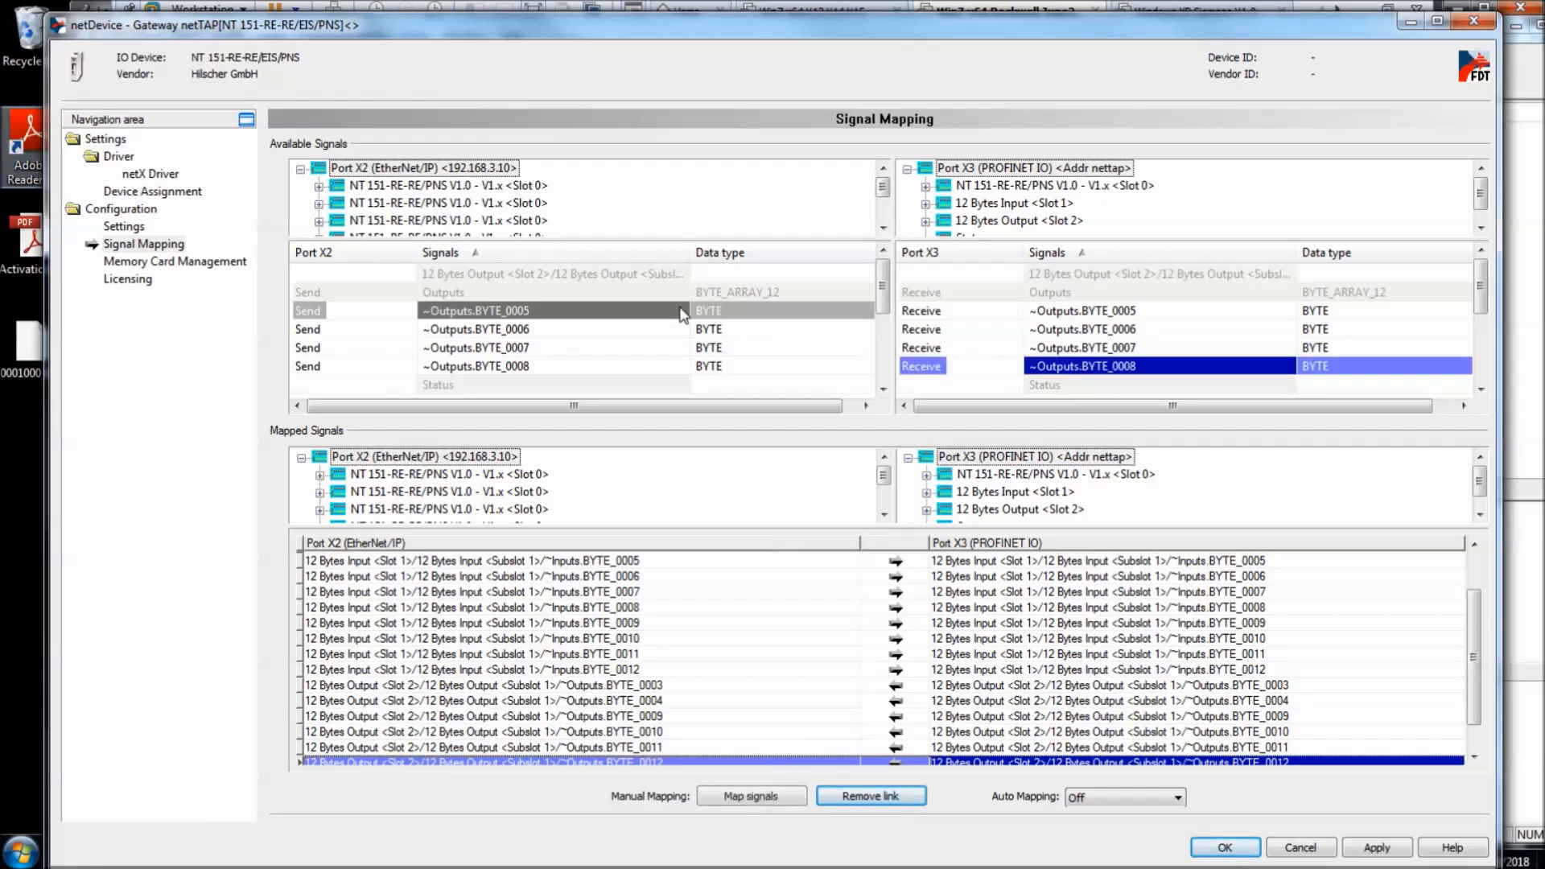
left_click(664, 314)
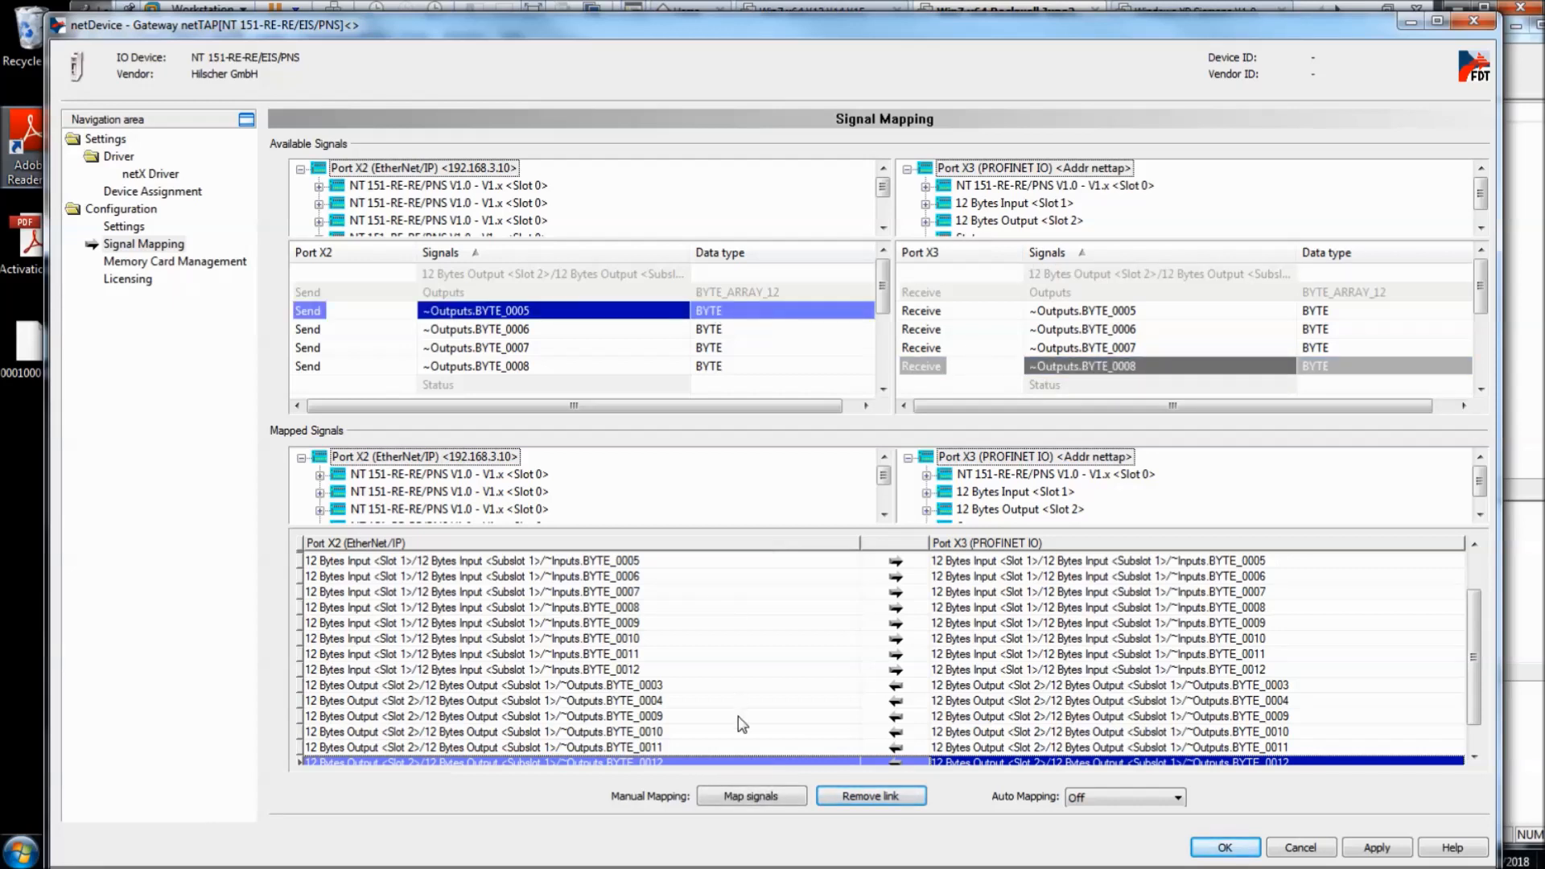
left_click(761, 795)
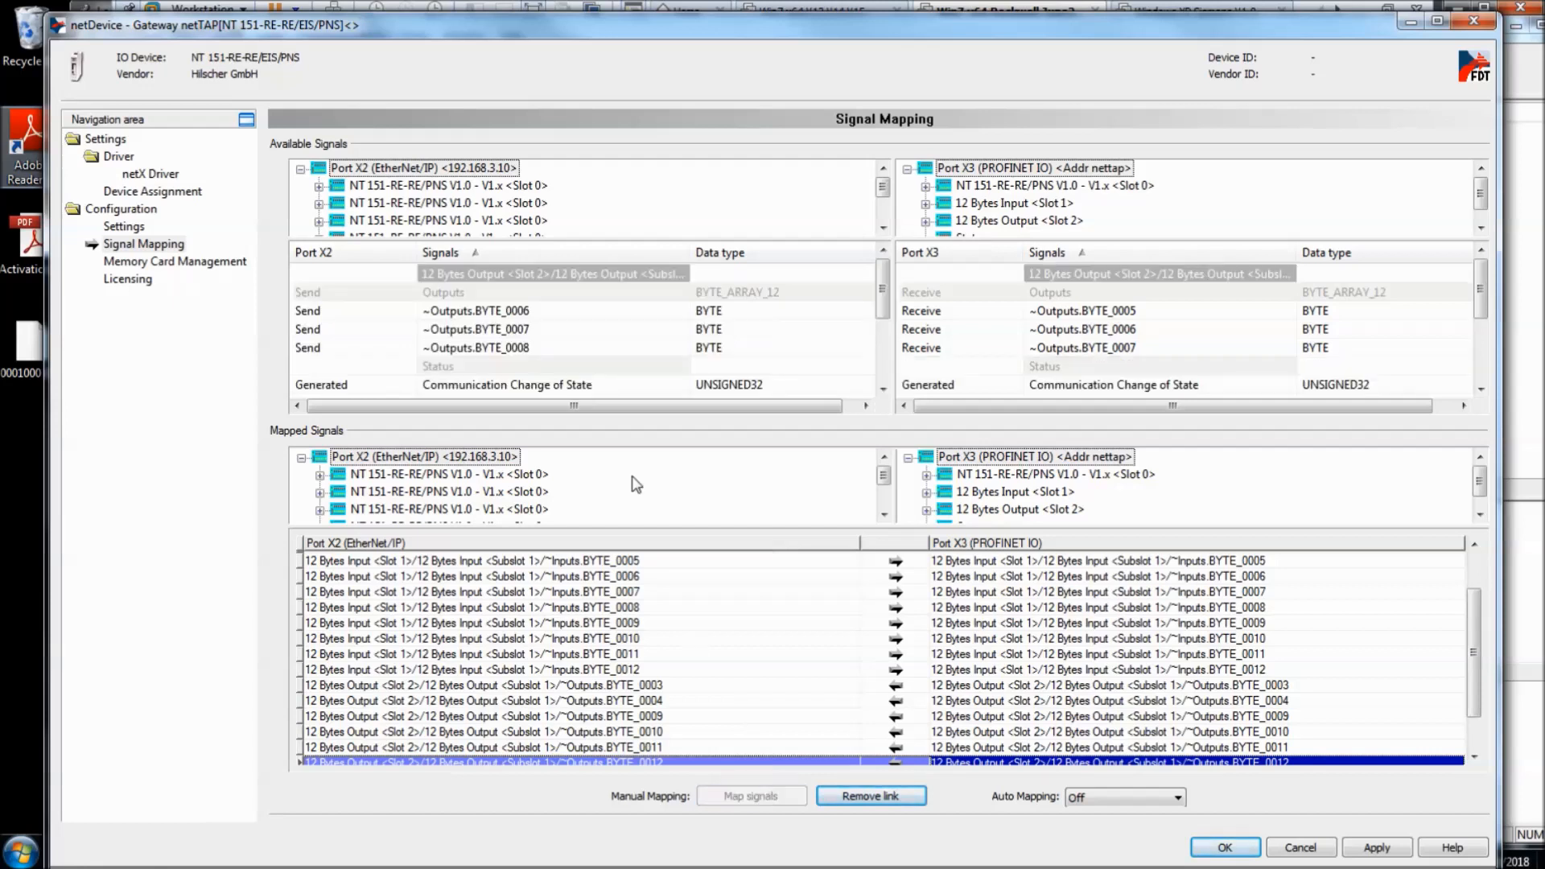
left_click(637, 311)
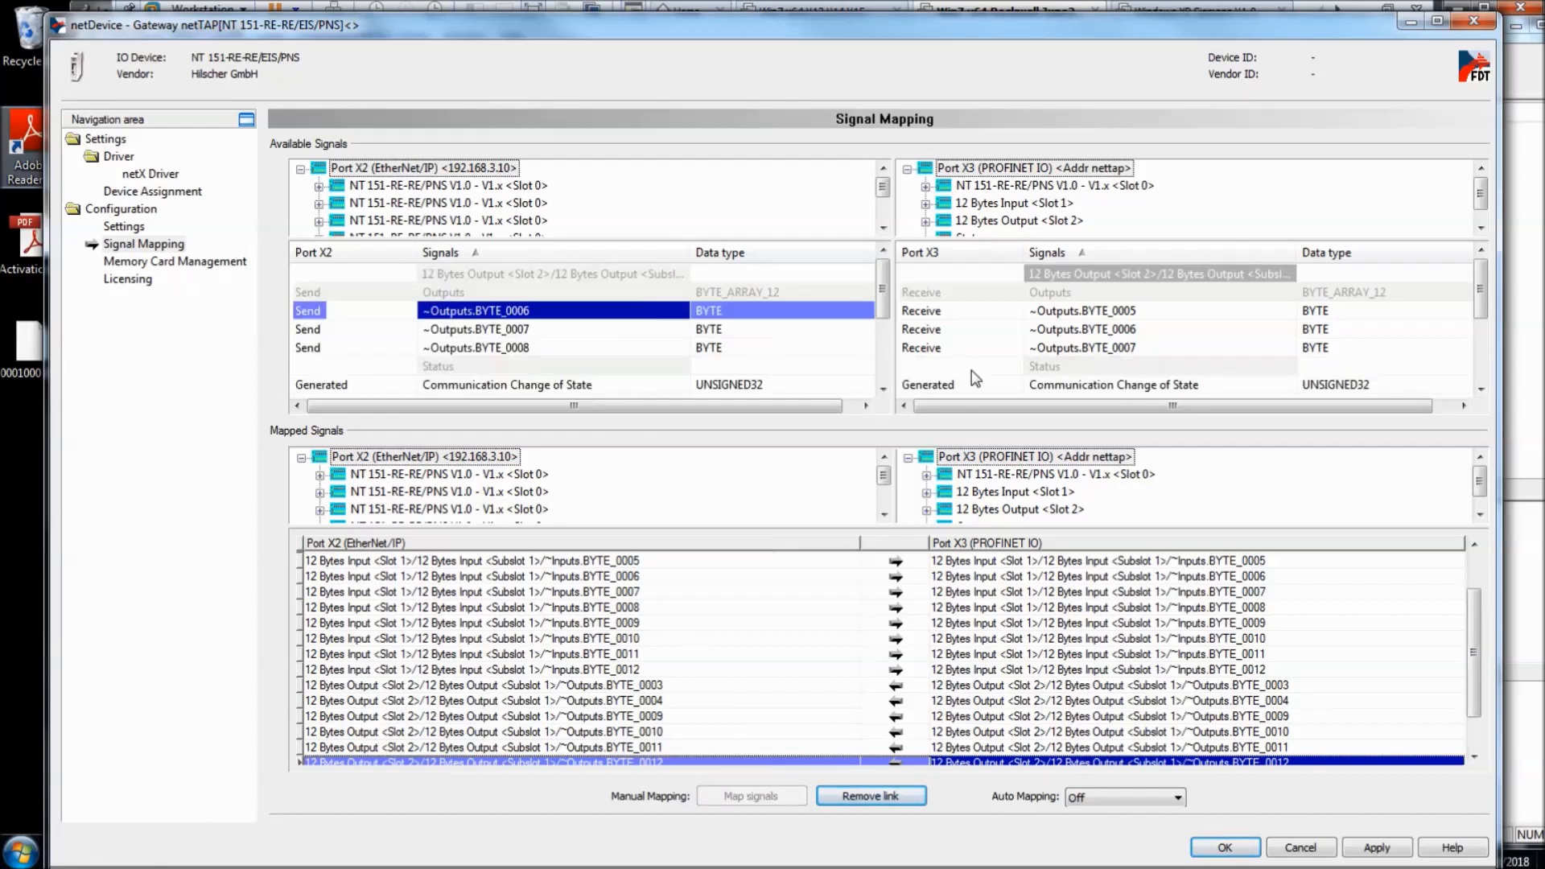
left_click(1032, 350)
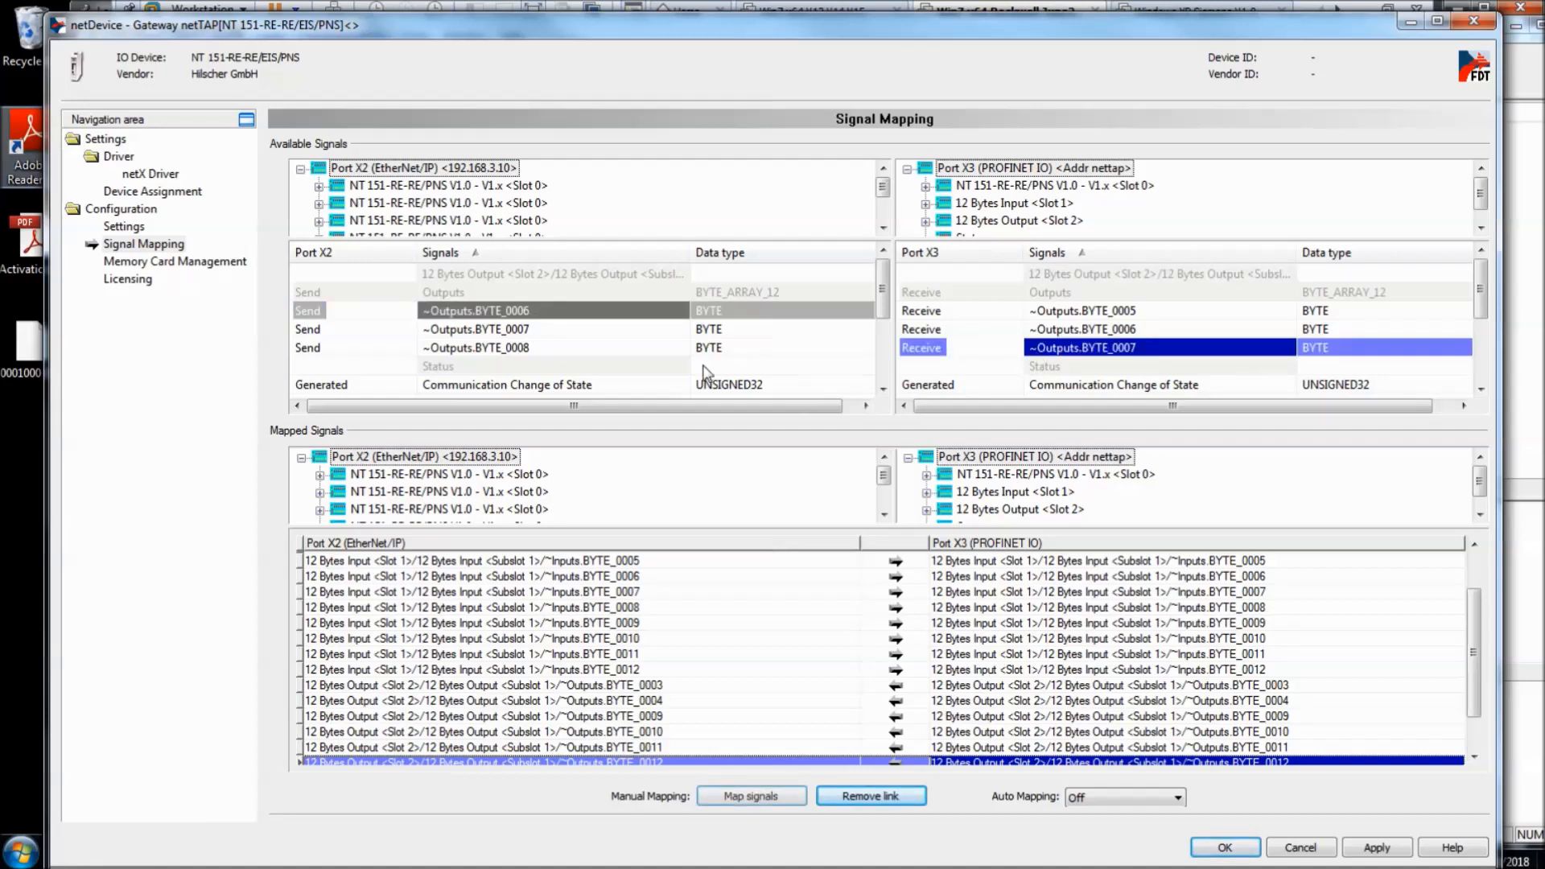
left_click(648, 315)
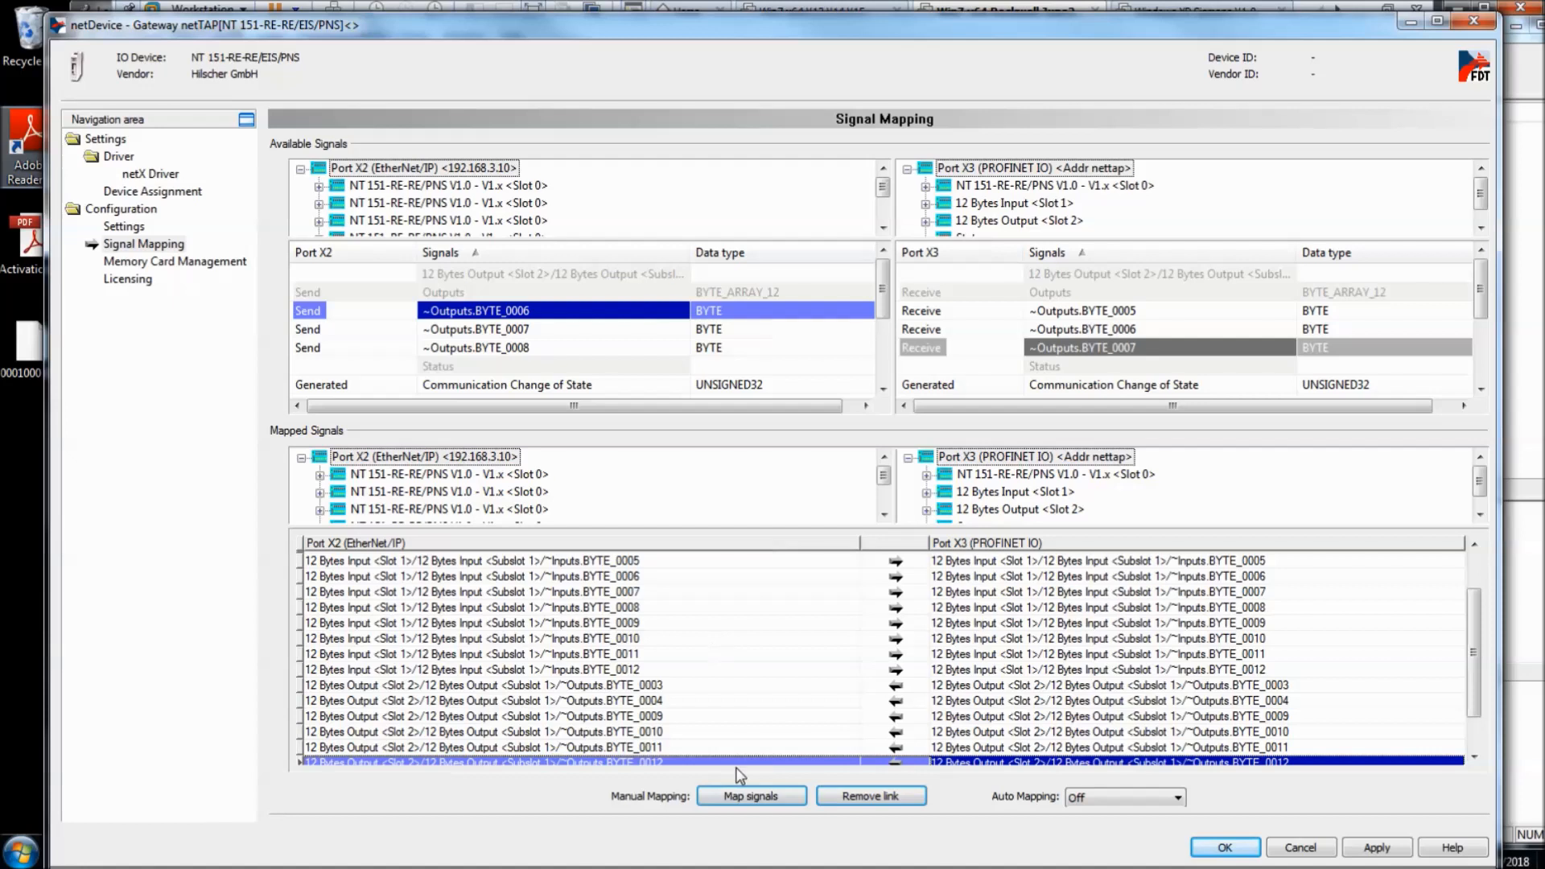
left_click(742, 797)
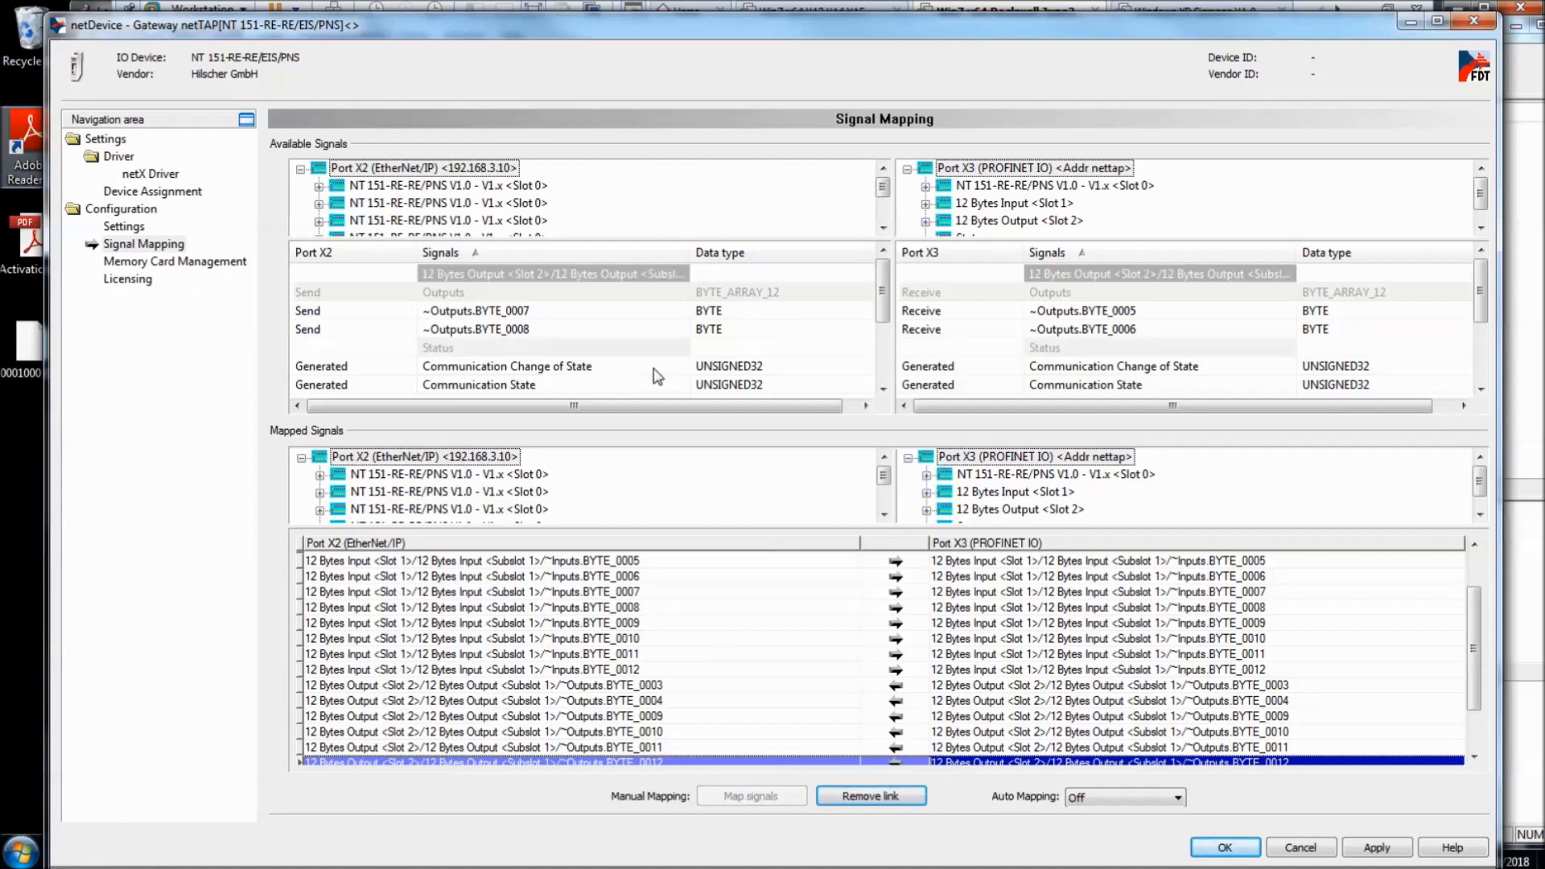
- Map Port X2 output BYTE_0007 to Port X3 output BYTE_0006, and Port X2 BYTE_0008 to Port X3 BYTE_0005
left_click(625, 312)
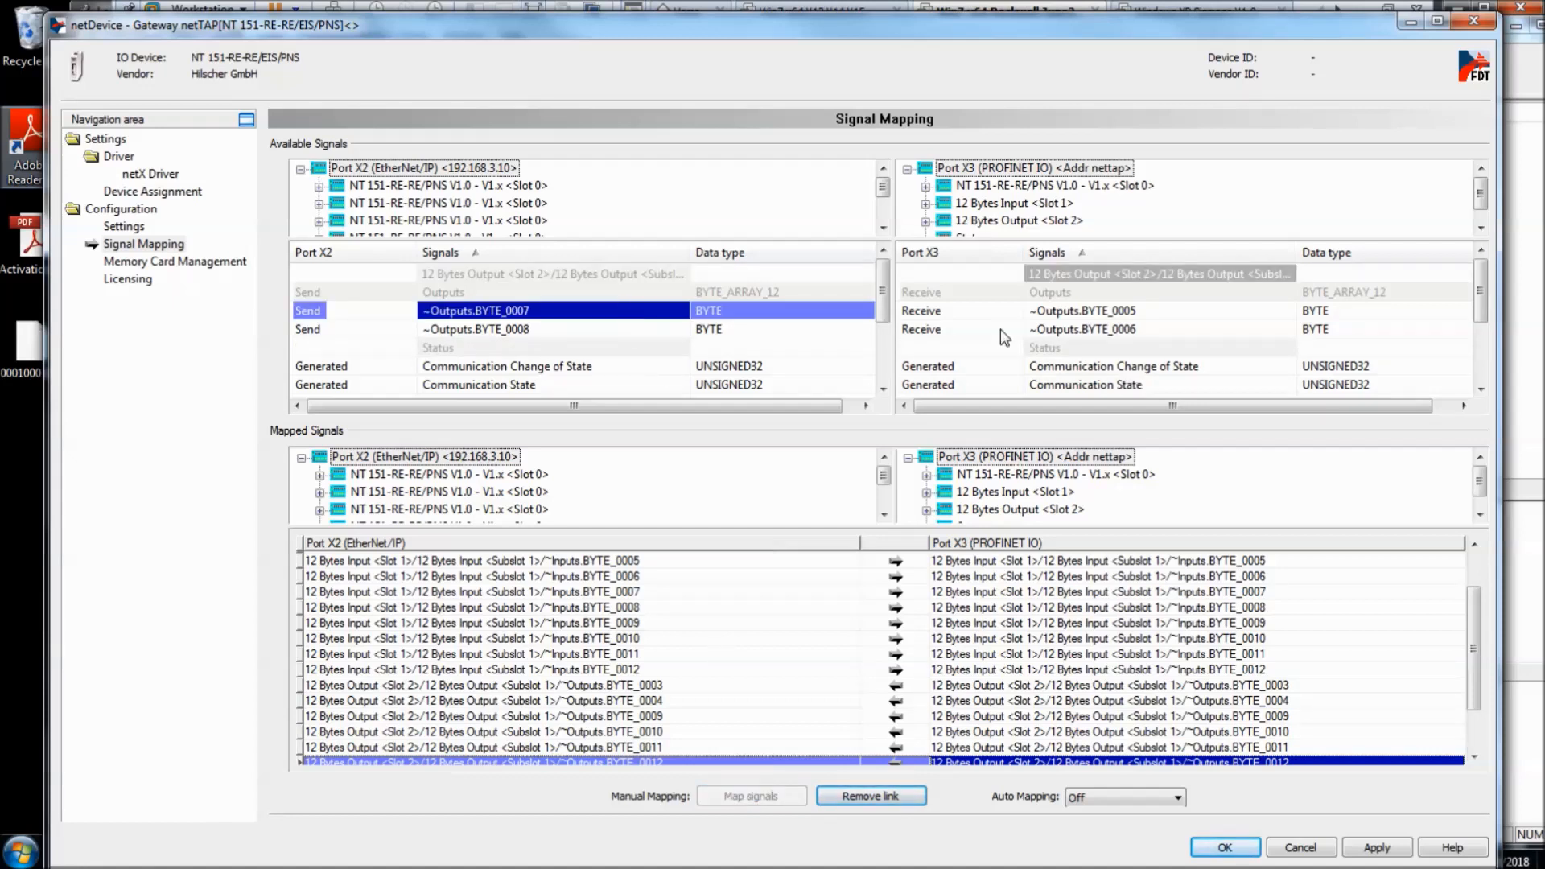
left_click(1061, 331)
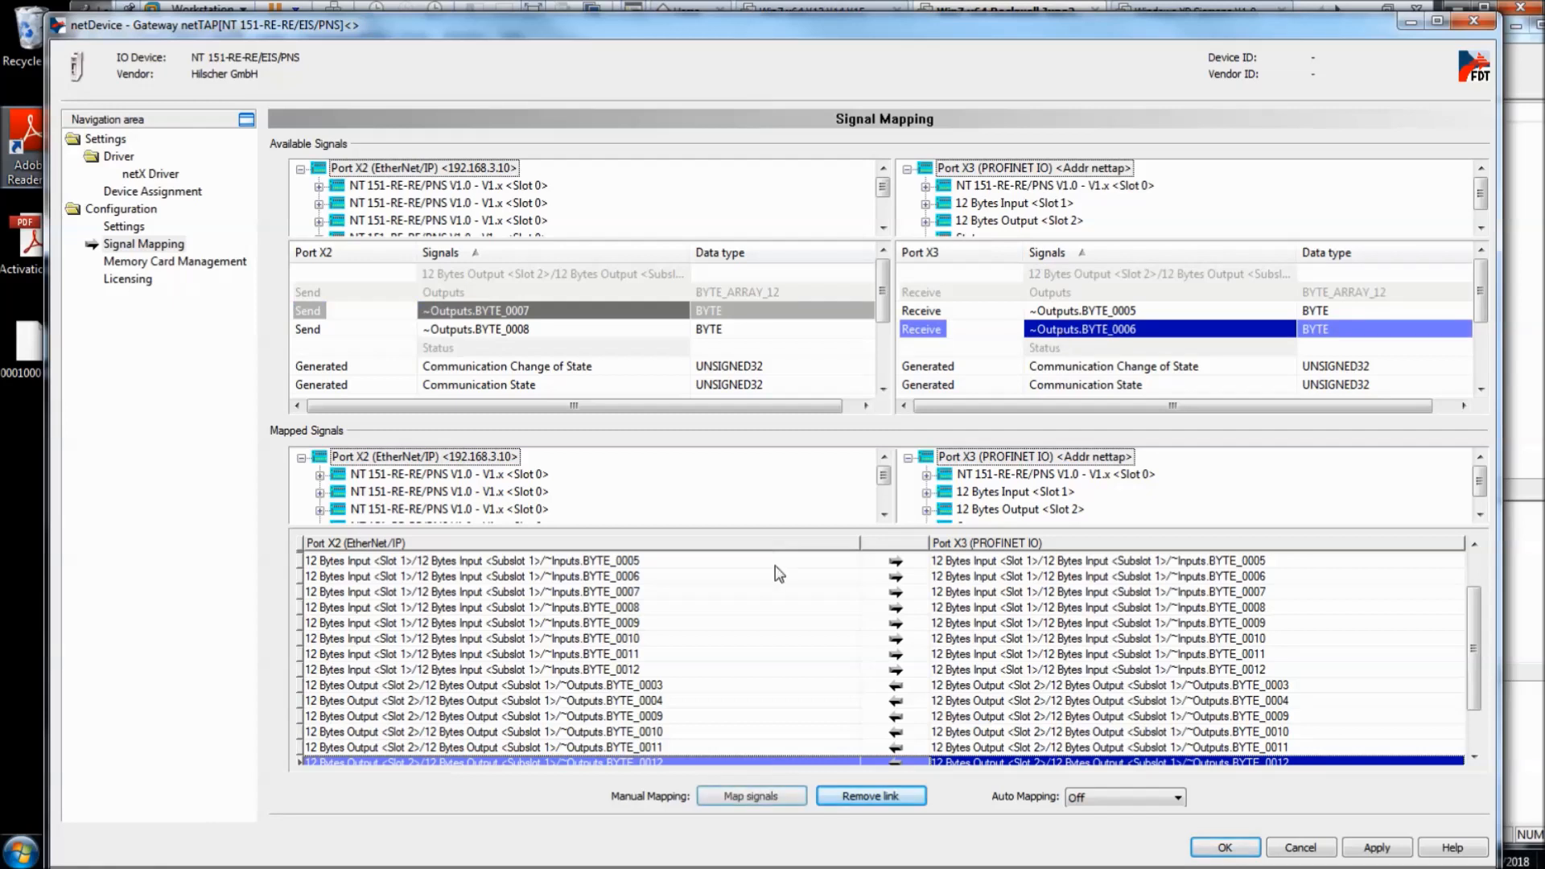
left_click(751, 797)
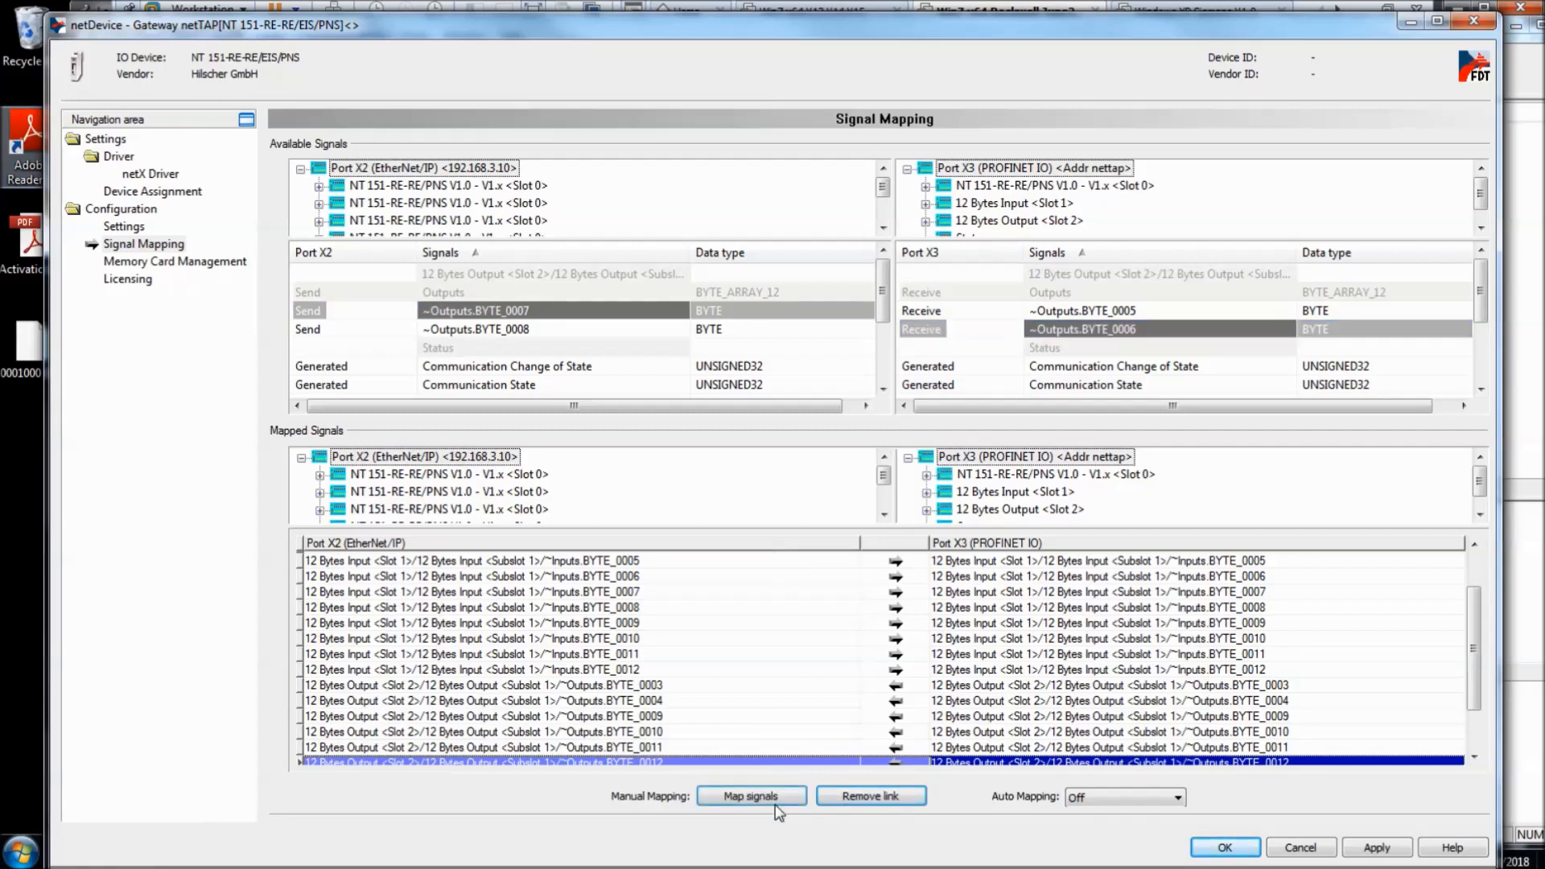
left_click(658, 314)
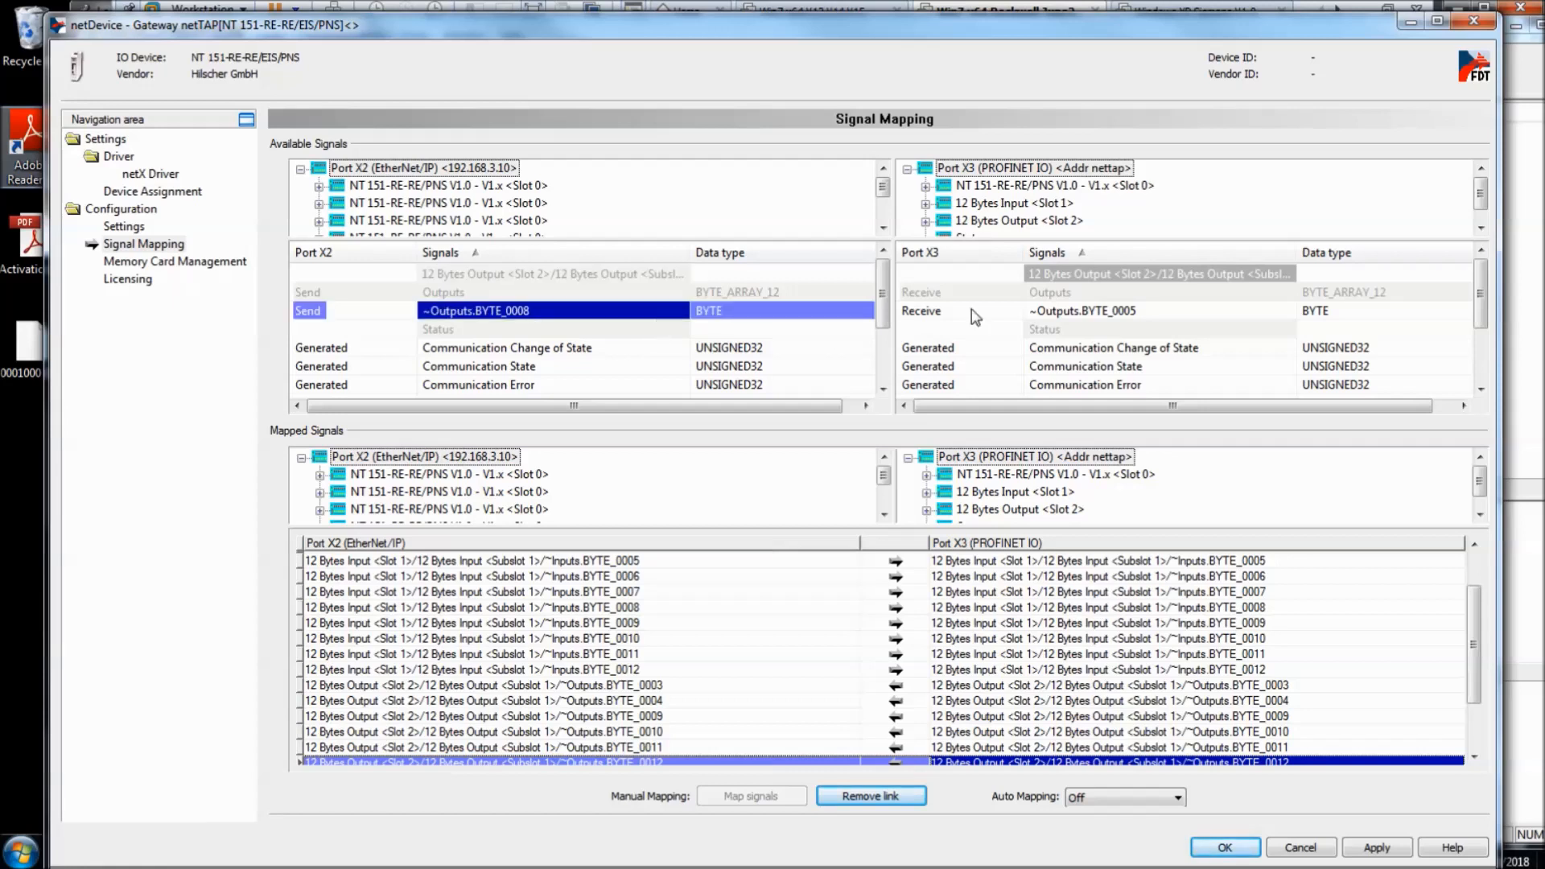
left_click(1046, 317)
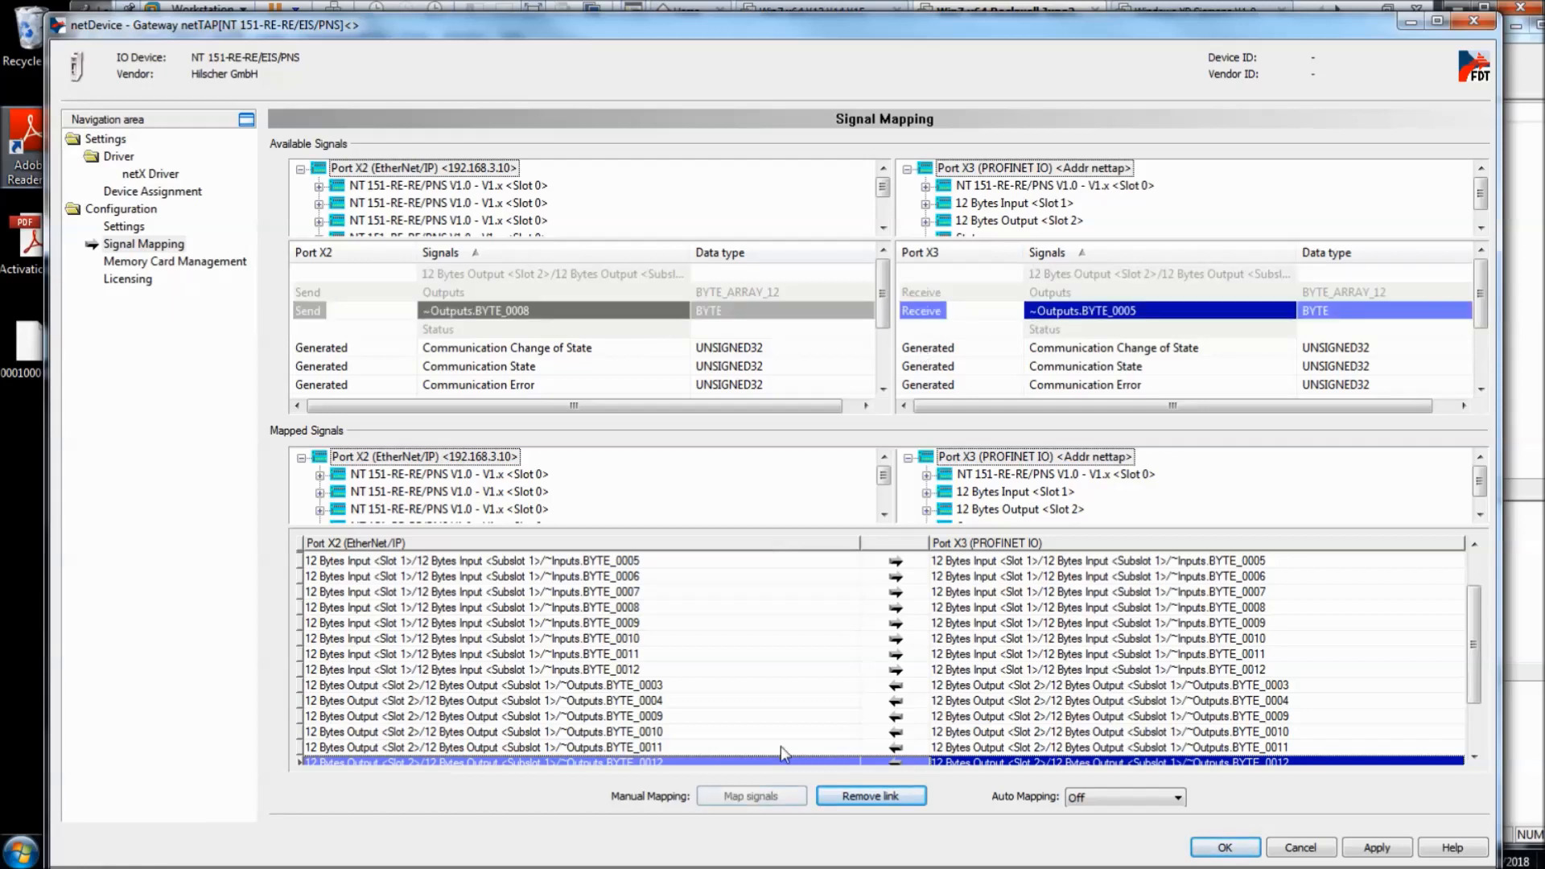
left_click(776, 804)
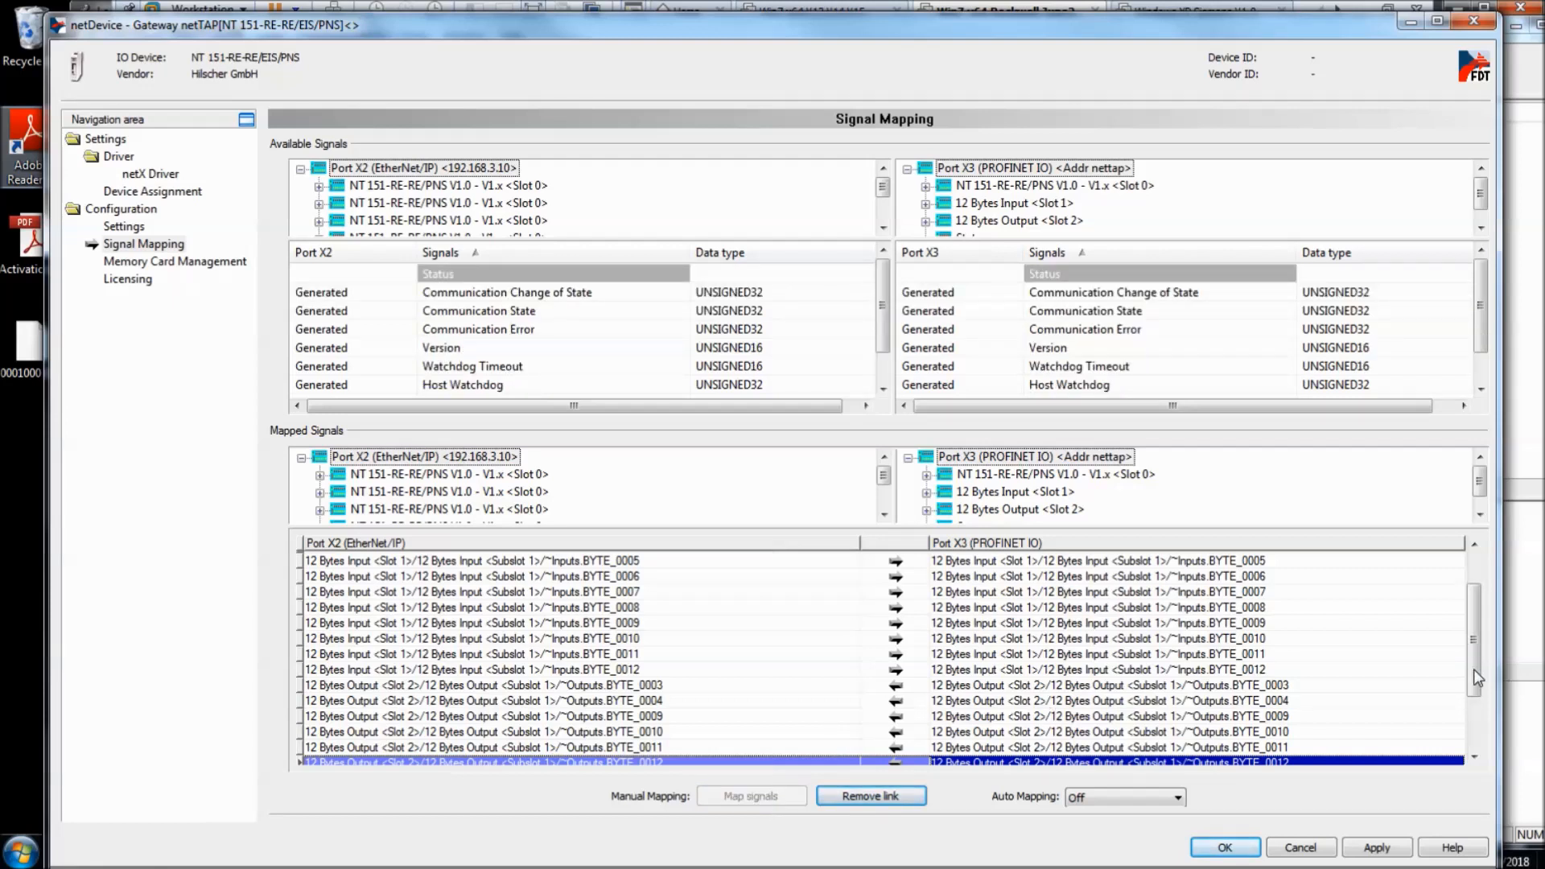
- Remove the mapped links for output bytes BYTE_0009 to BYTE_0012 between Port X2 and Port X3
left_click_drag(1475, 669, 1481, 720)
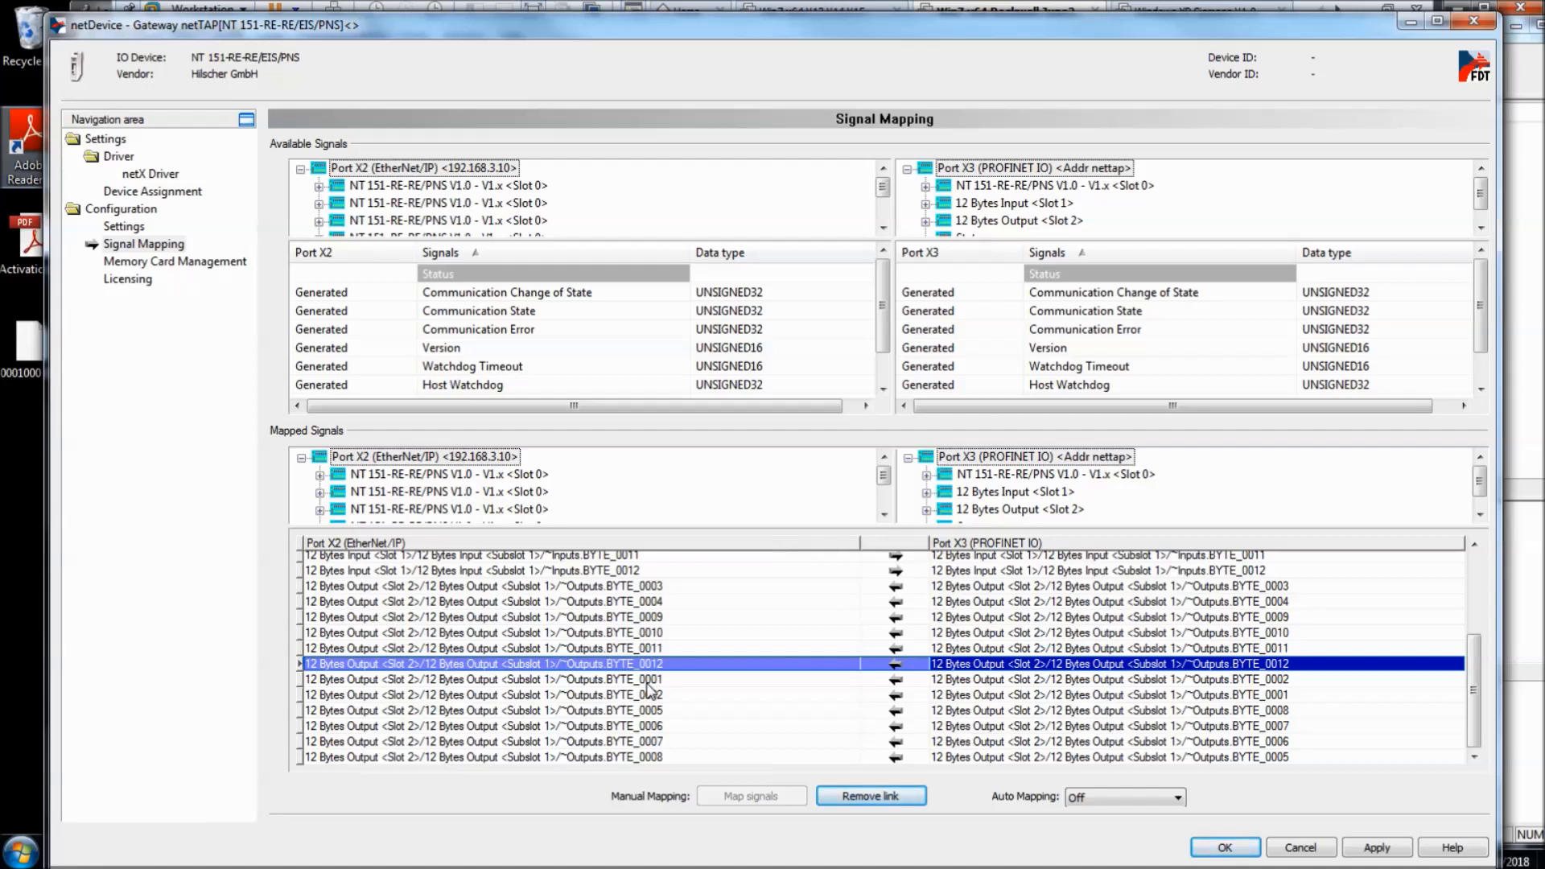
left_click(1223, 618)
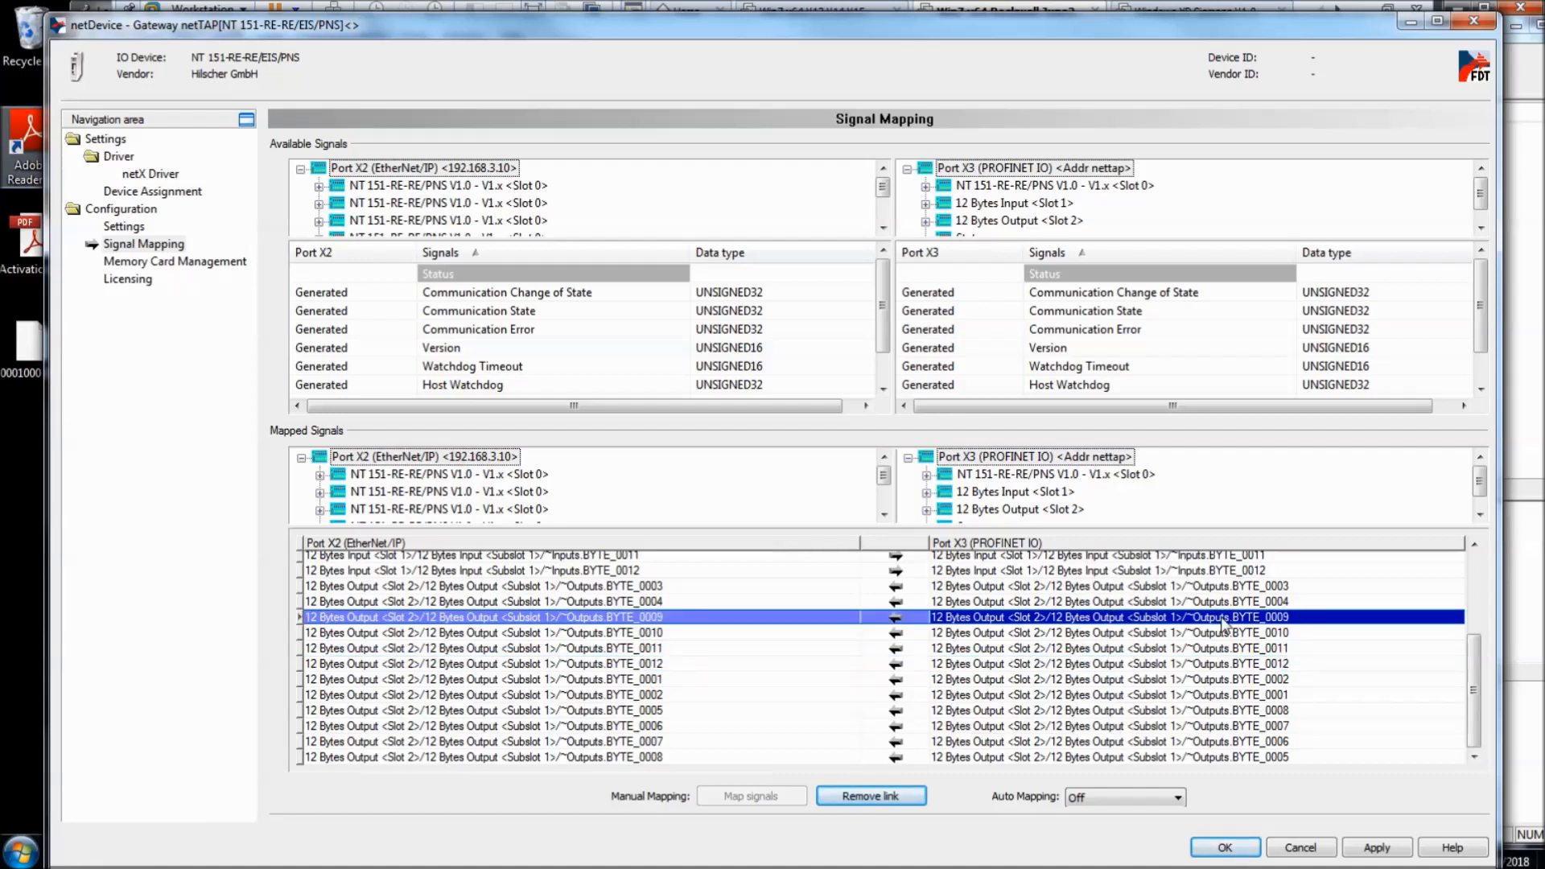
left_click(1229, 665, "shift")
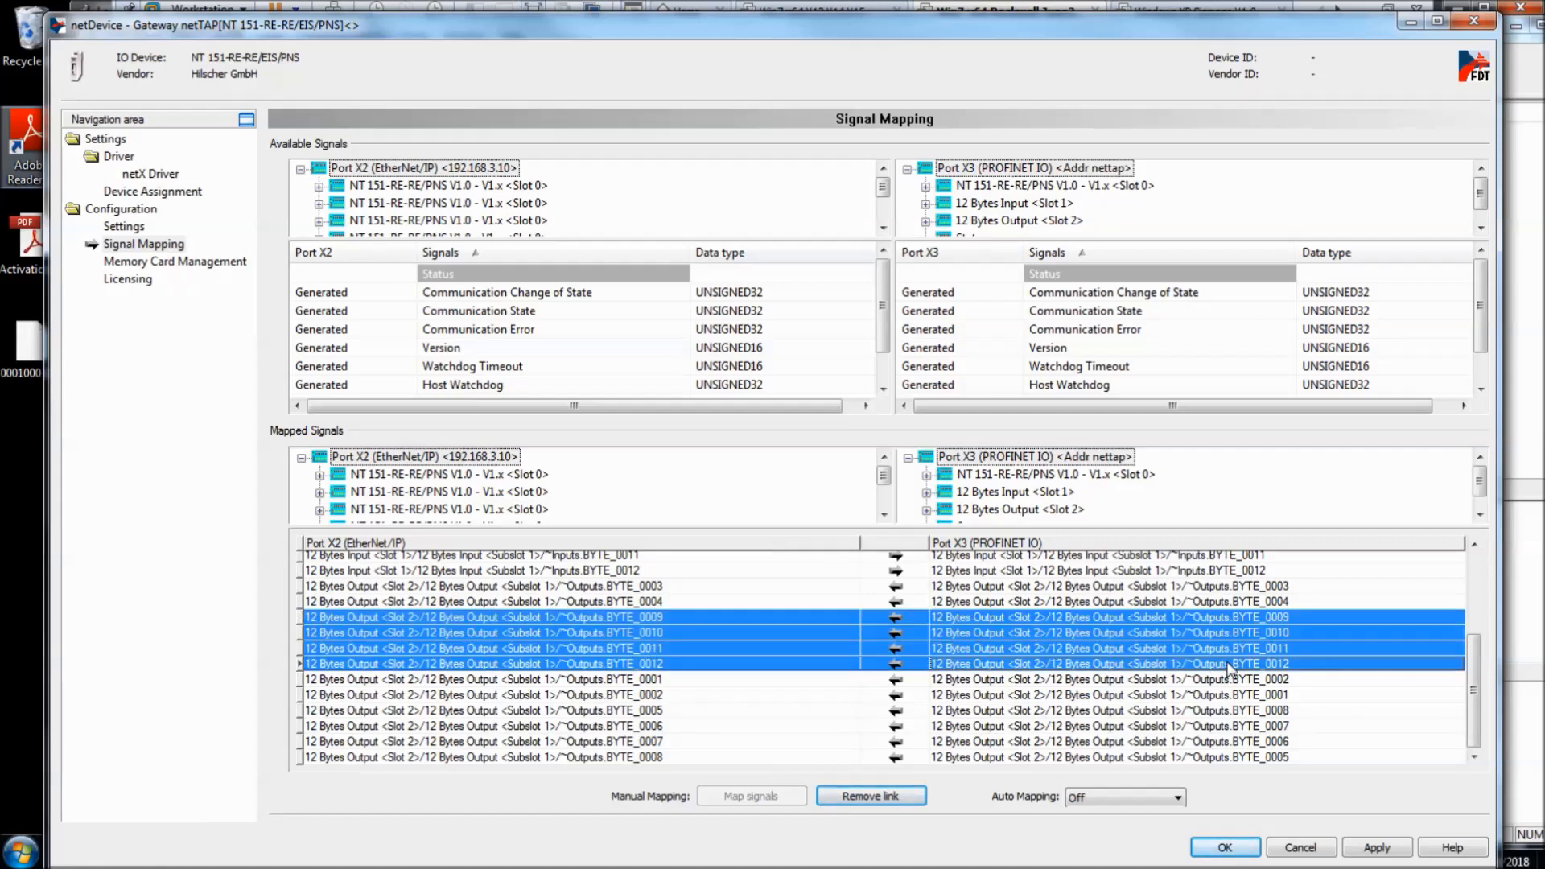
left_click(868, 795)
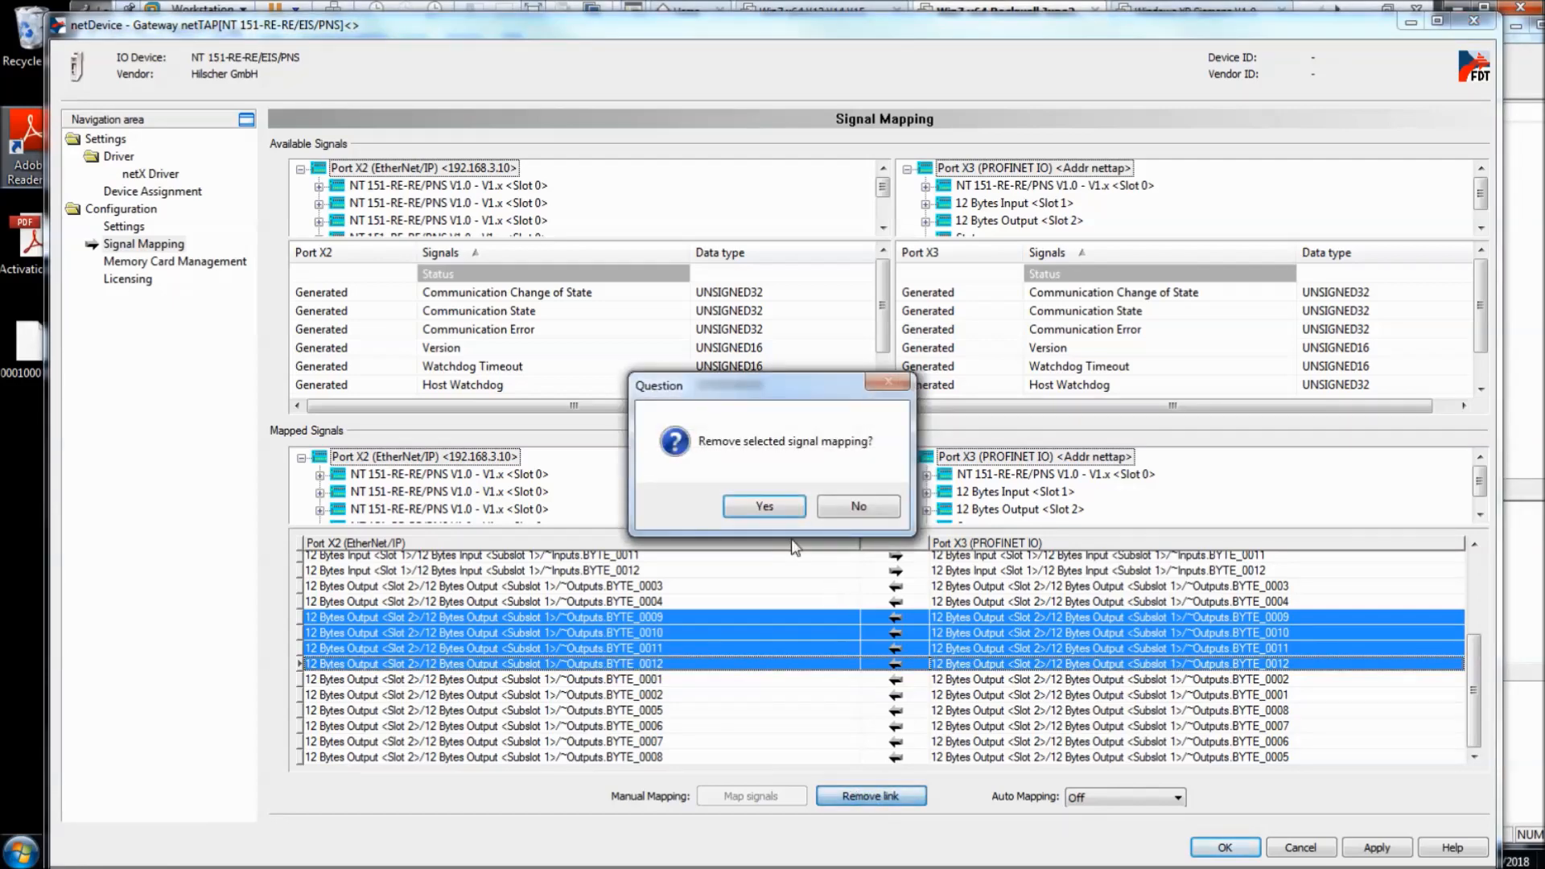
left_click(789, 510)
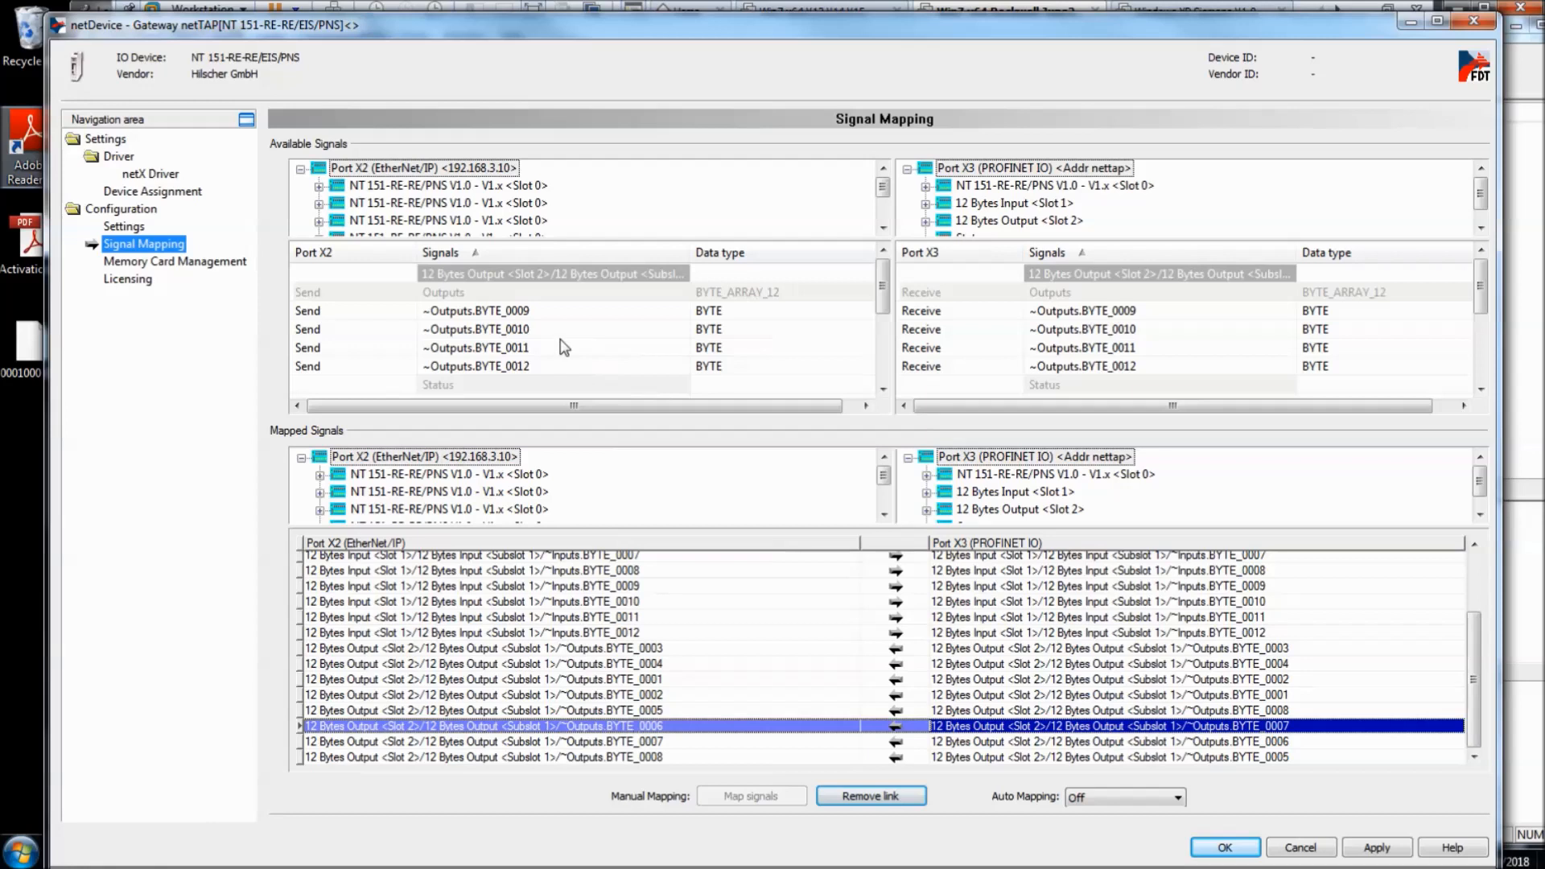
- Map Port X2 output BYTE_0009 to Port X3 output BYTE_0012, and Port X2 BYTE_0010 to Port X3 BYTE_0011
left_click(556, 313)
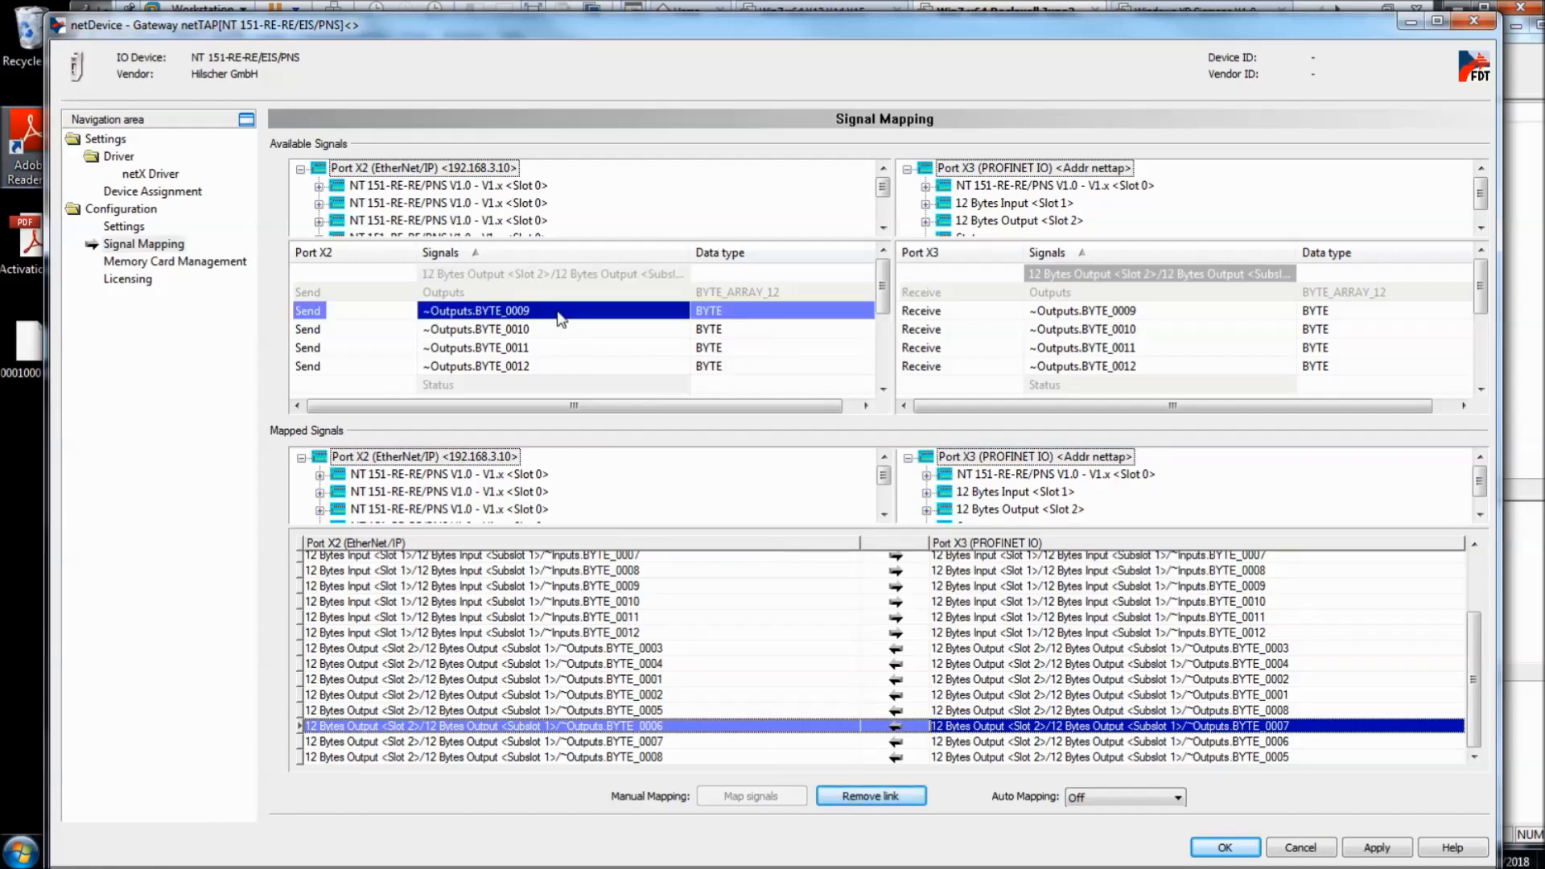
left_click(1066, 369)
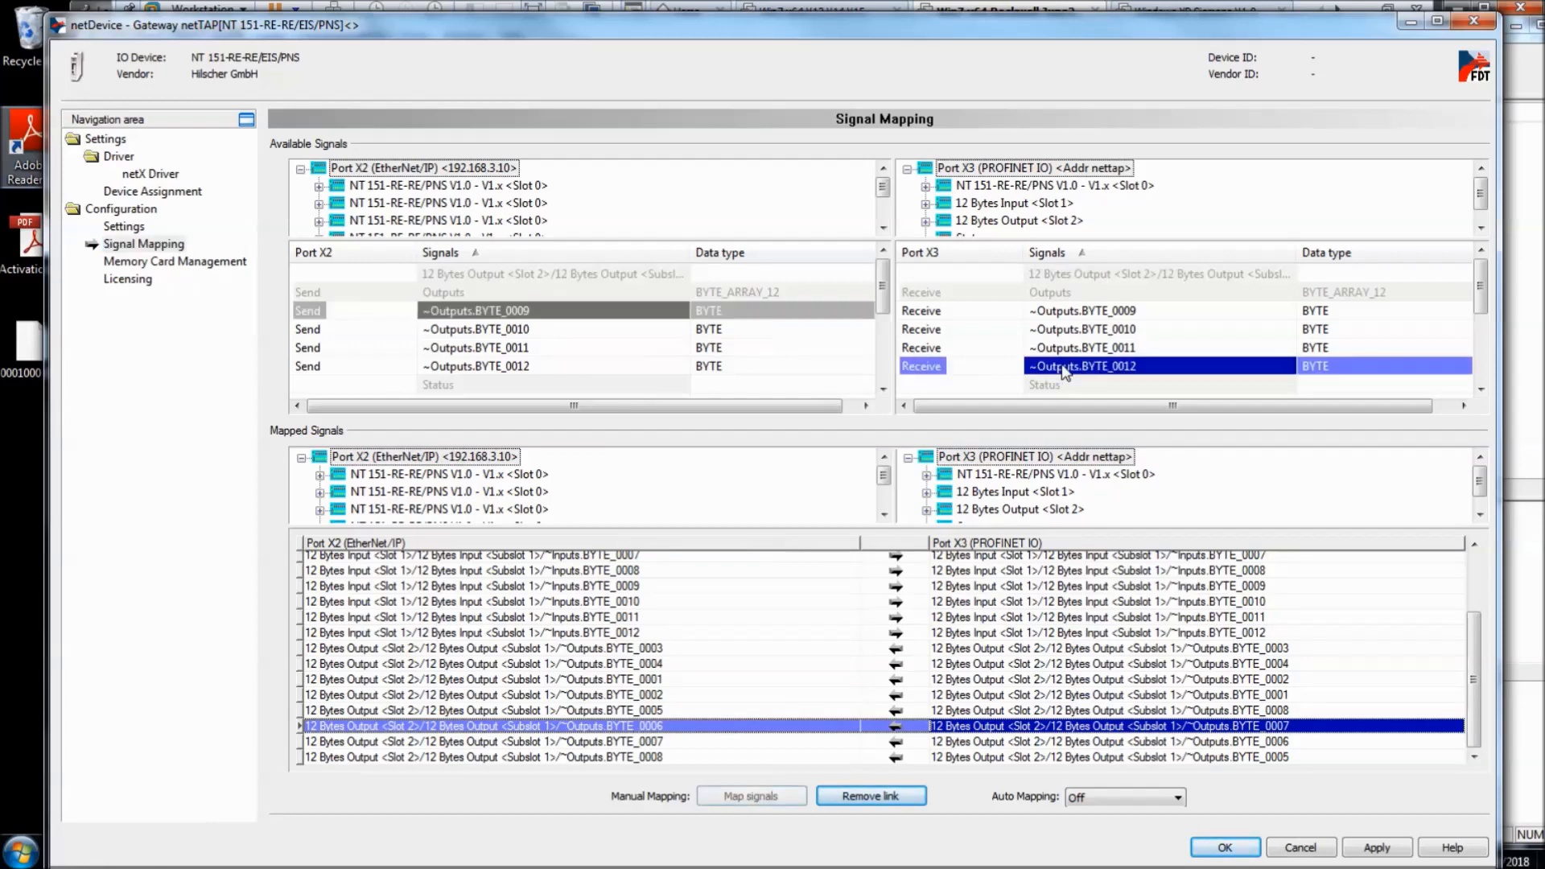
left_click(775, 797)
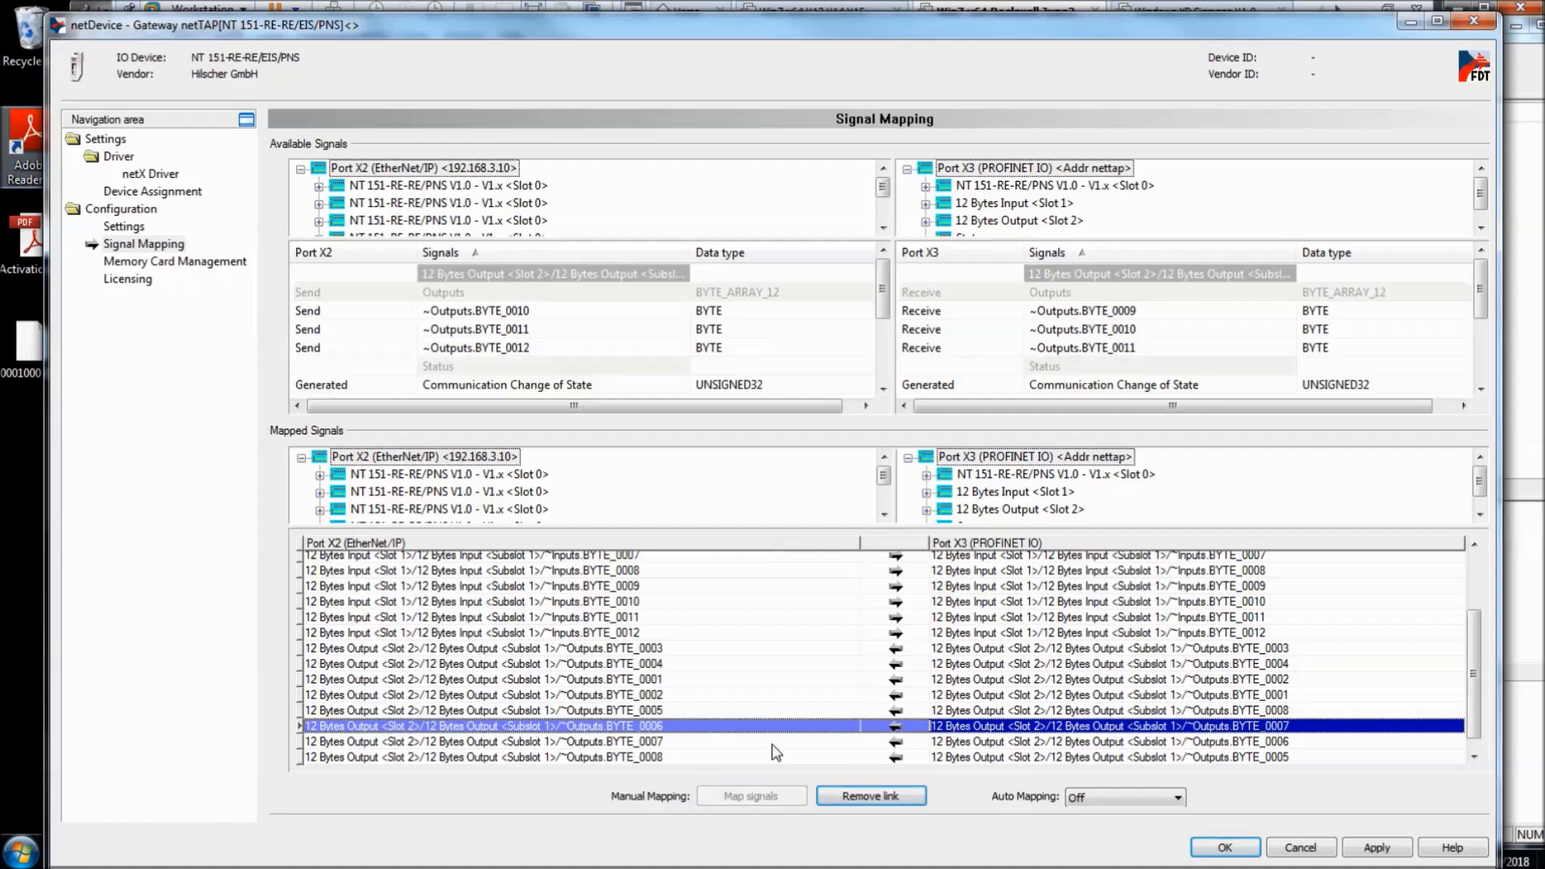
left_click(641, 313)
left_click(1046, 351)
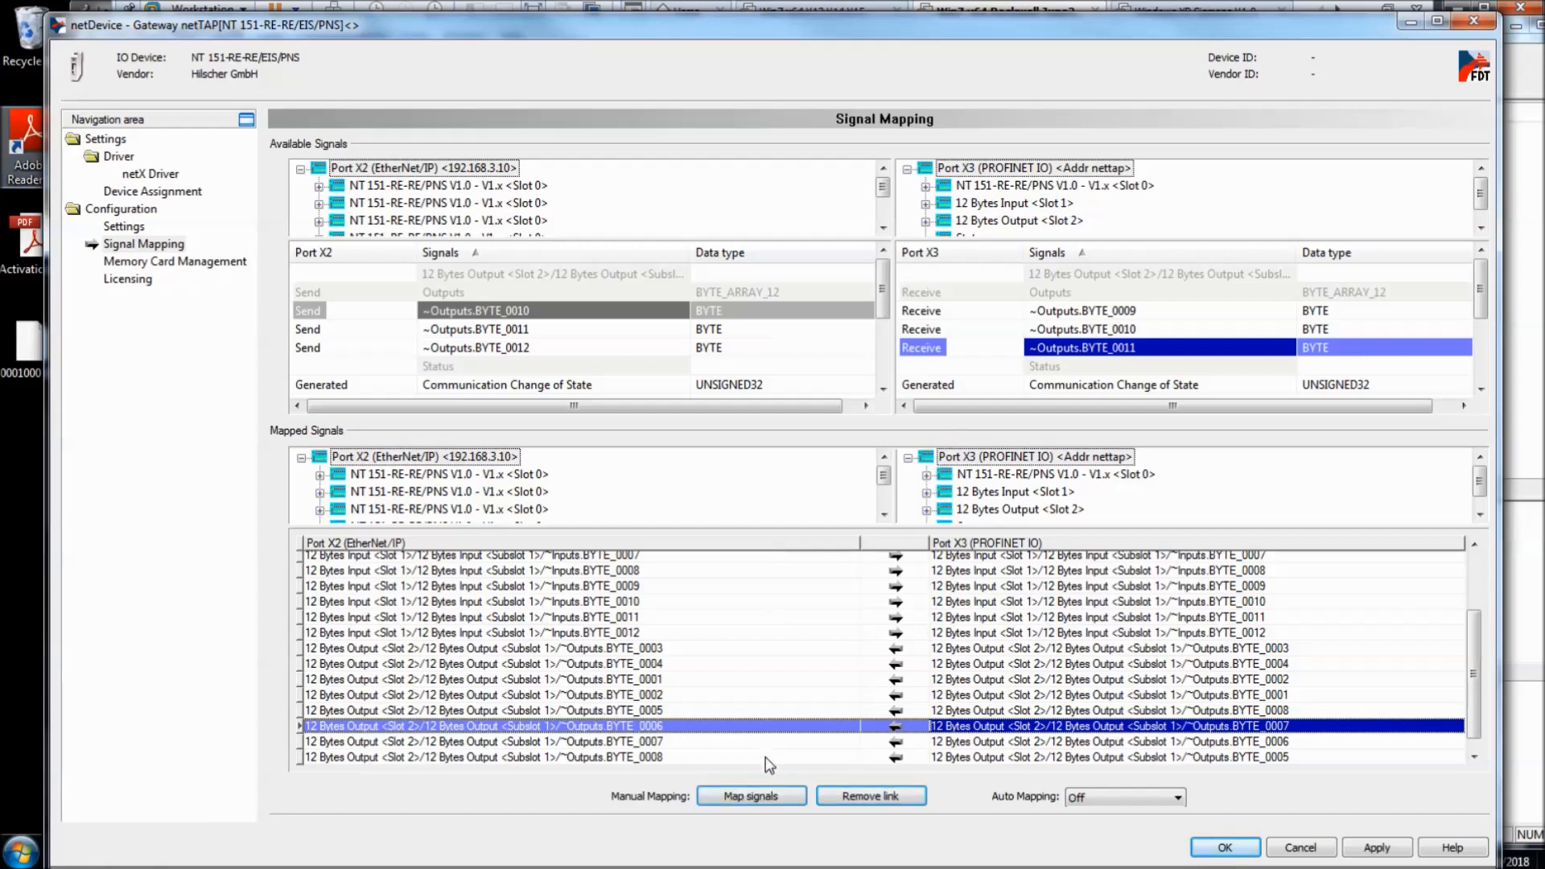
left_click(747, 795)
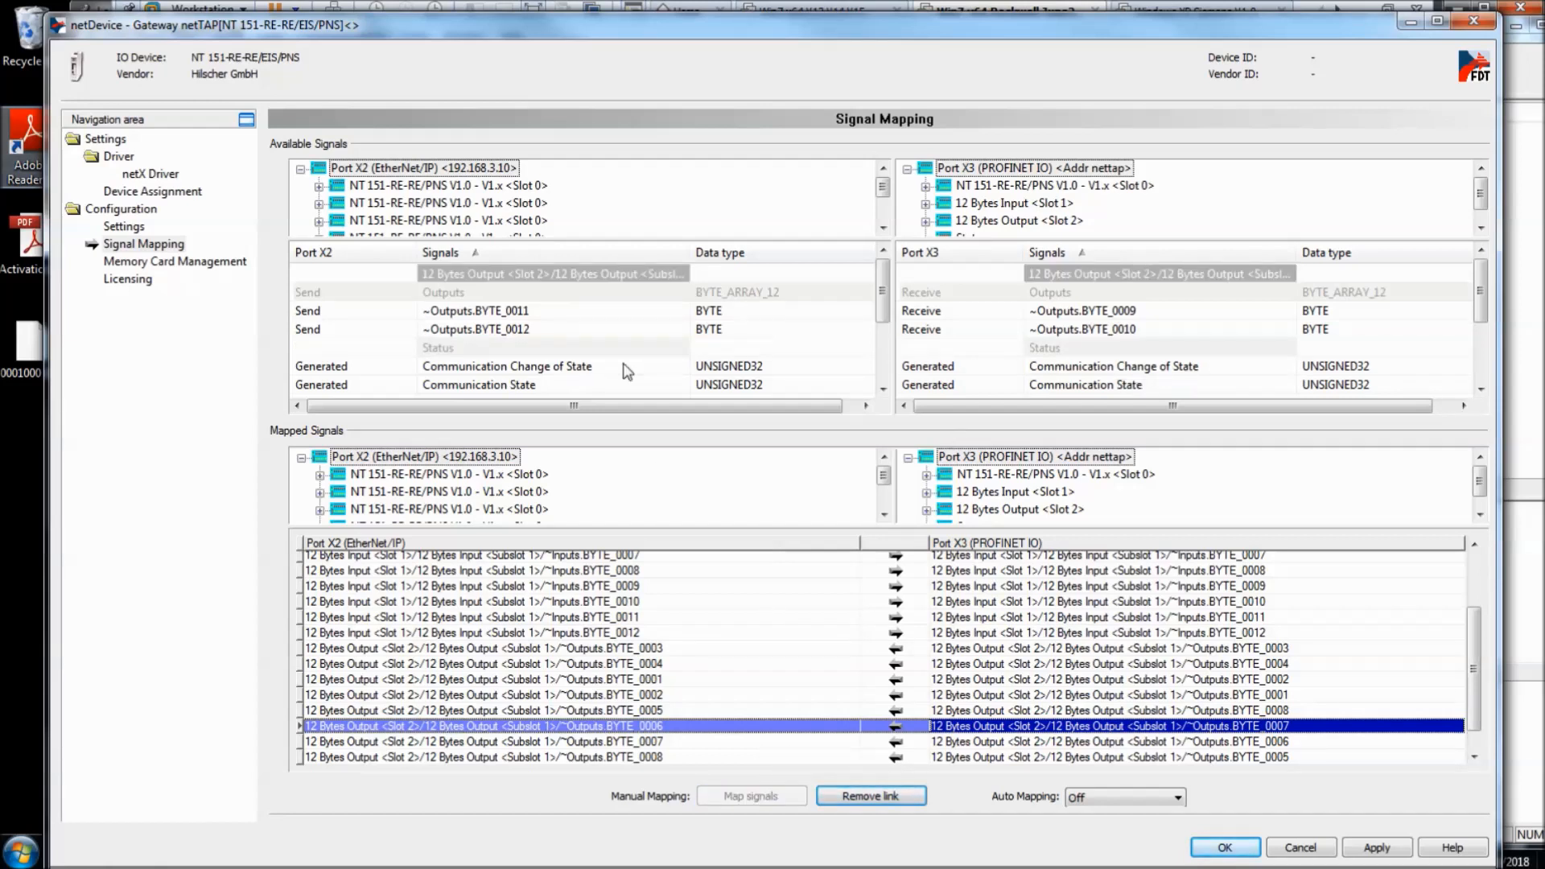
- Map Port X2 output BYTE_0011 to Port X3 output BYTE_0010, and Port X2 BYTE_0012 to Port X3 BYTE_0009
left_click(630, 312)
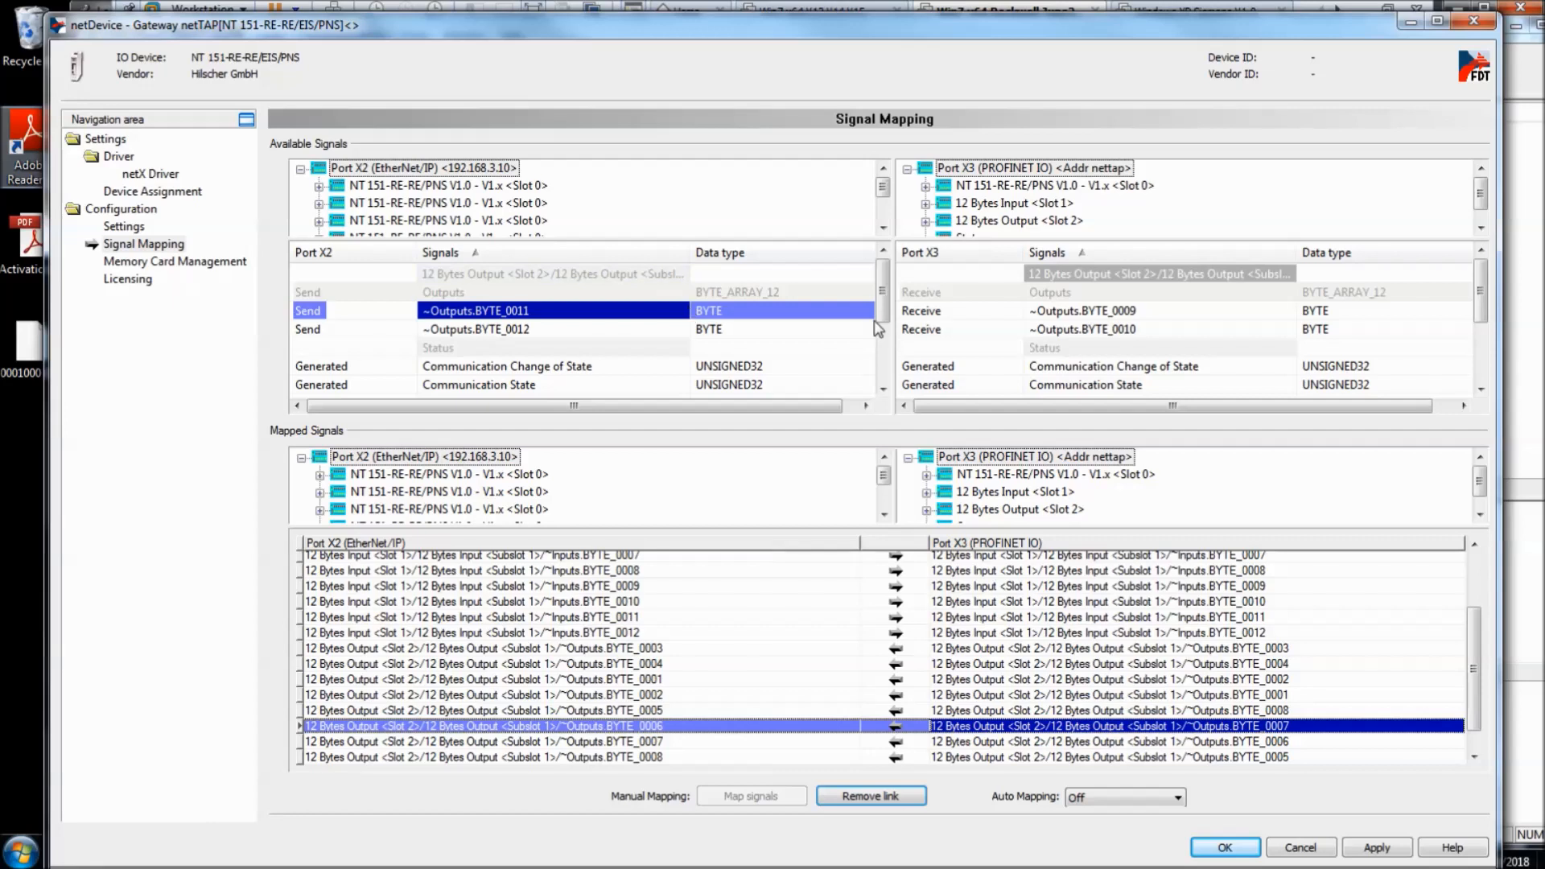
left_click(1030, 332)
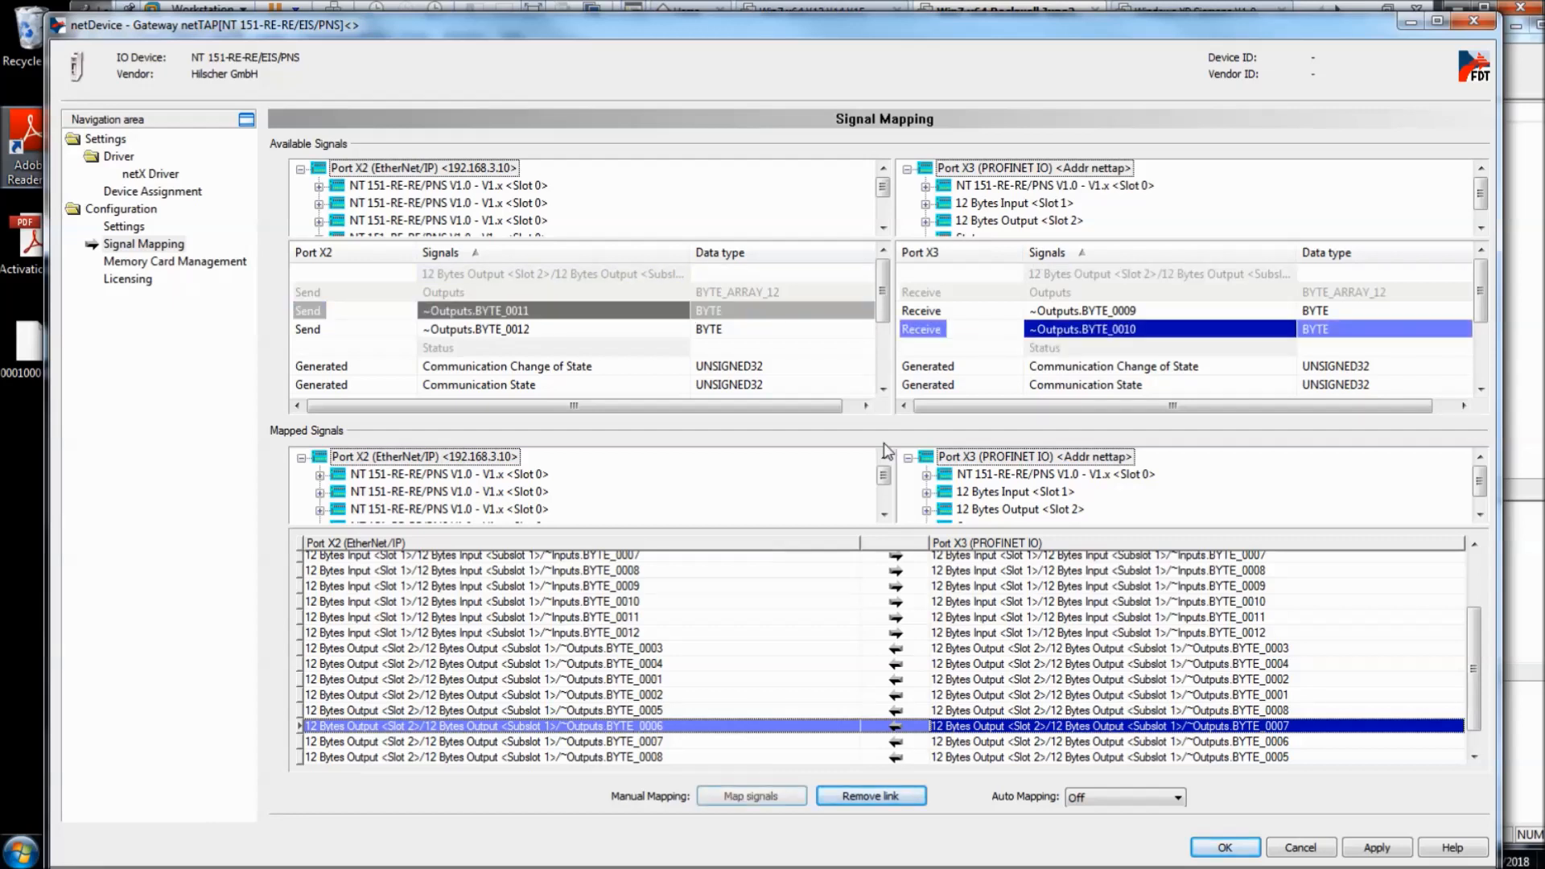
left_click(738, 799)
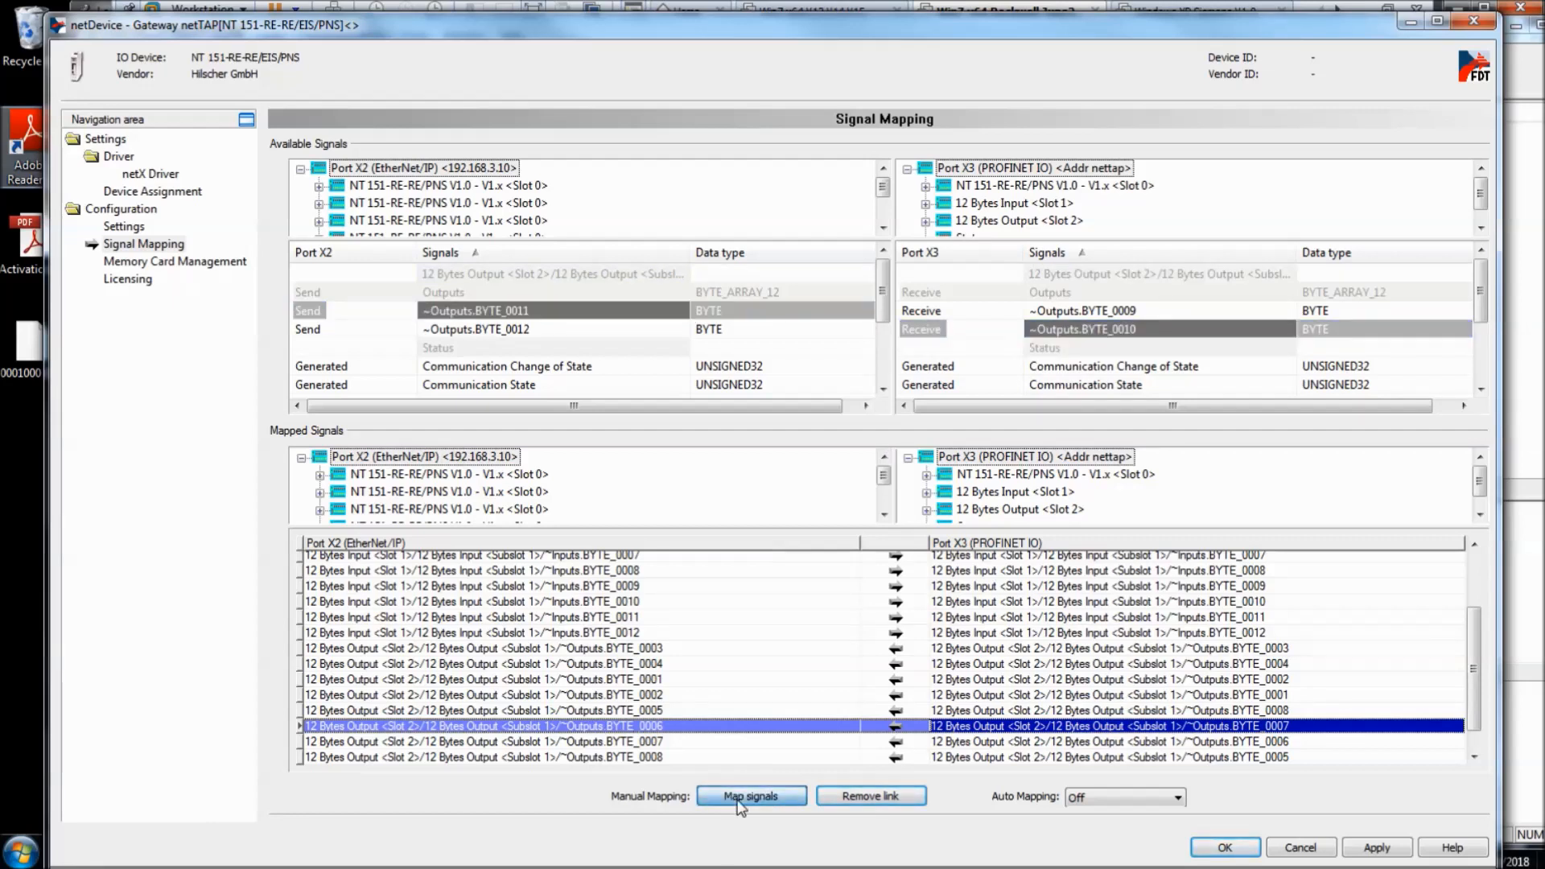
left_click(635, 318)
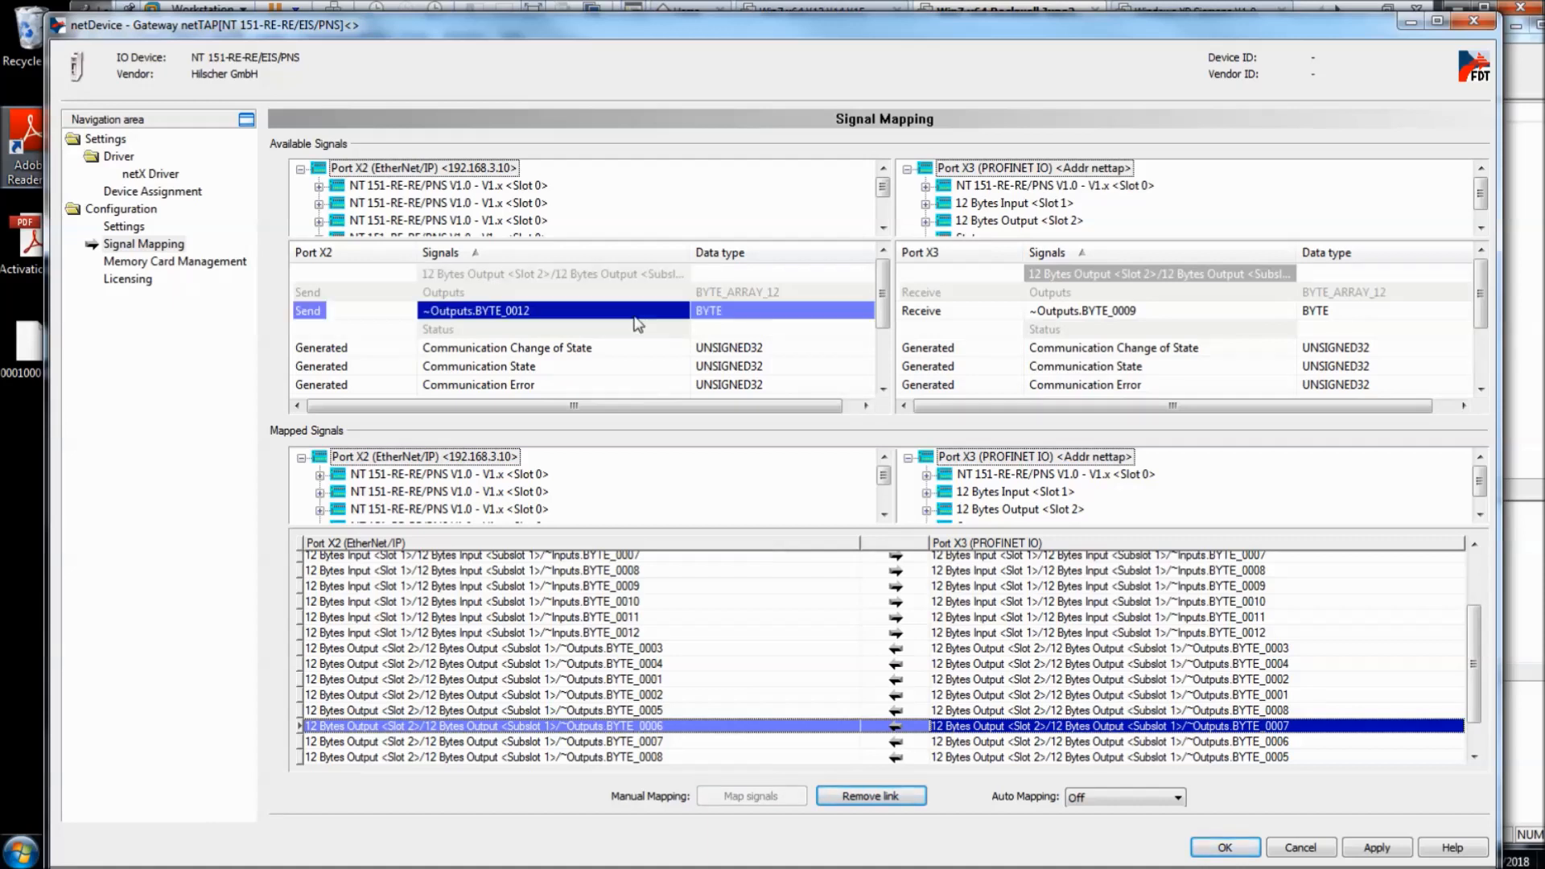
left_click(1069, 316)
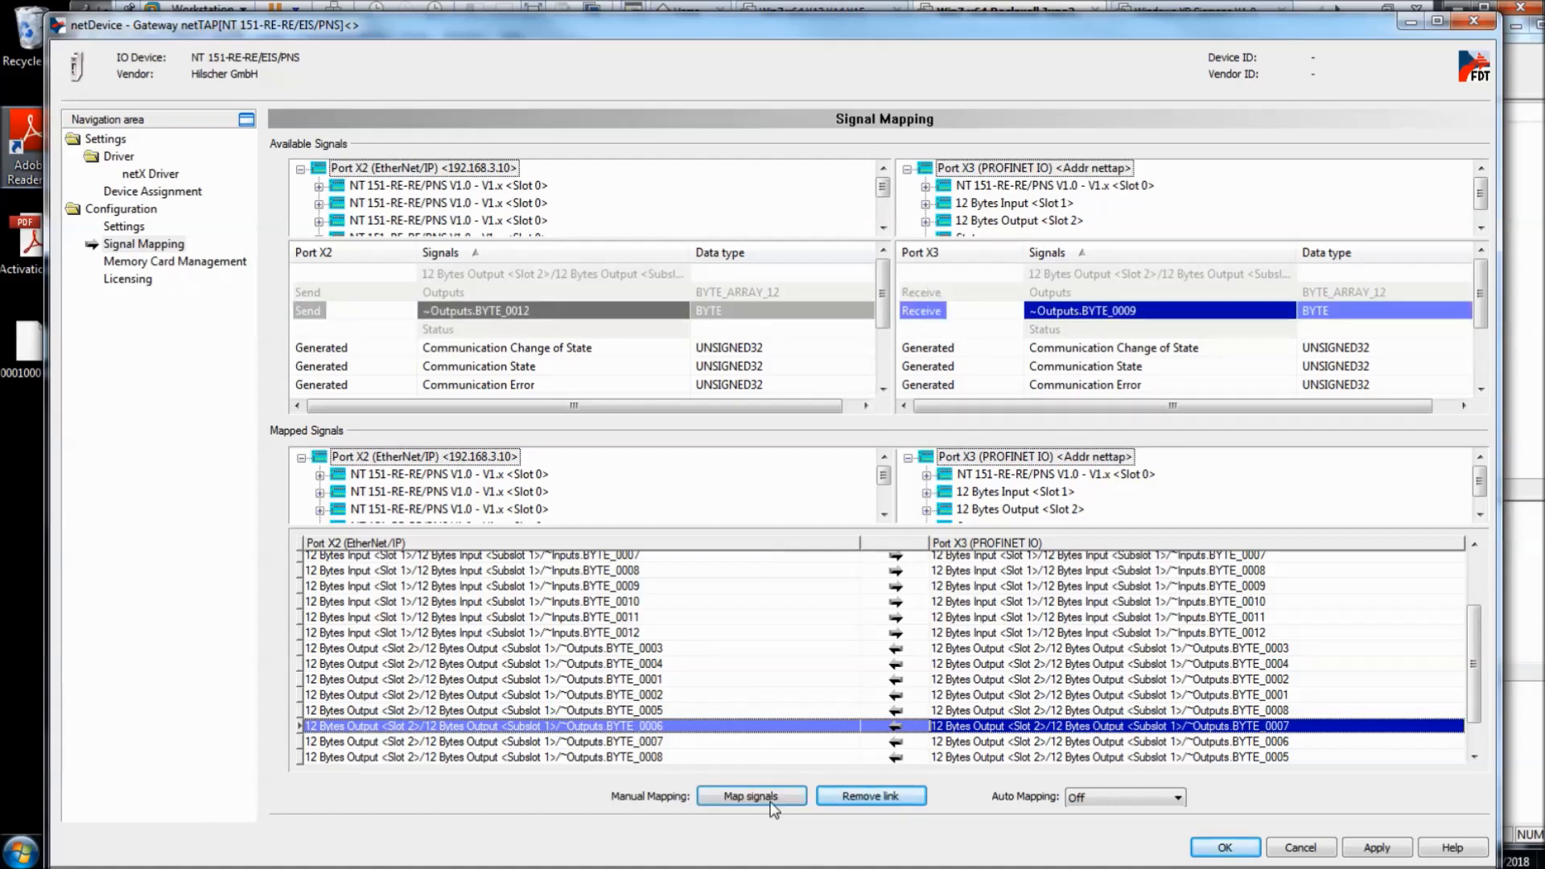
left_click(751, 796)
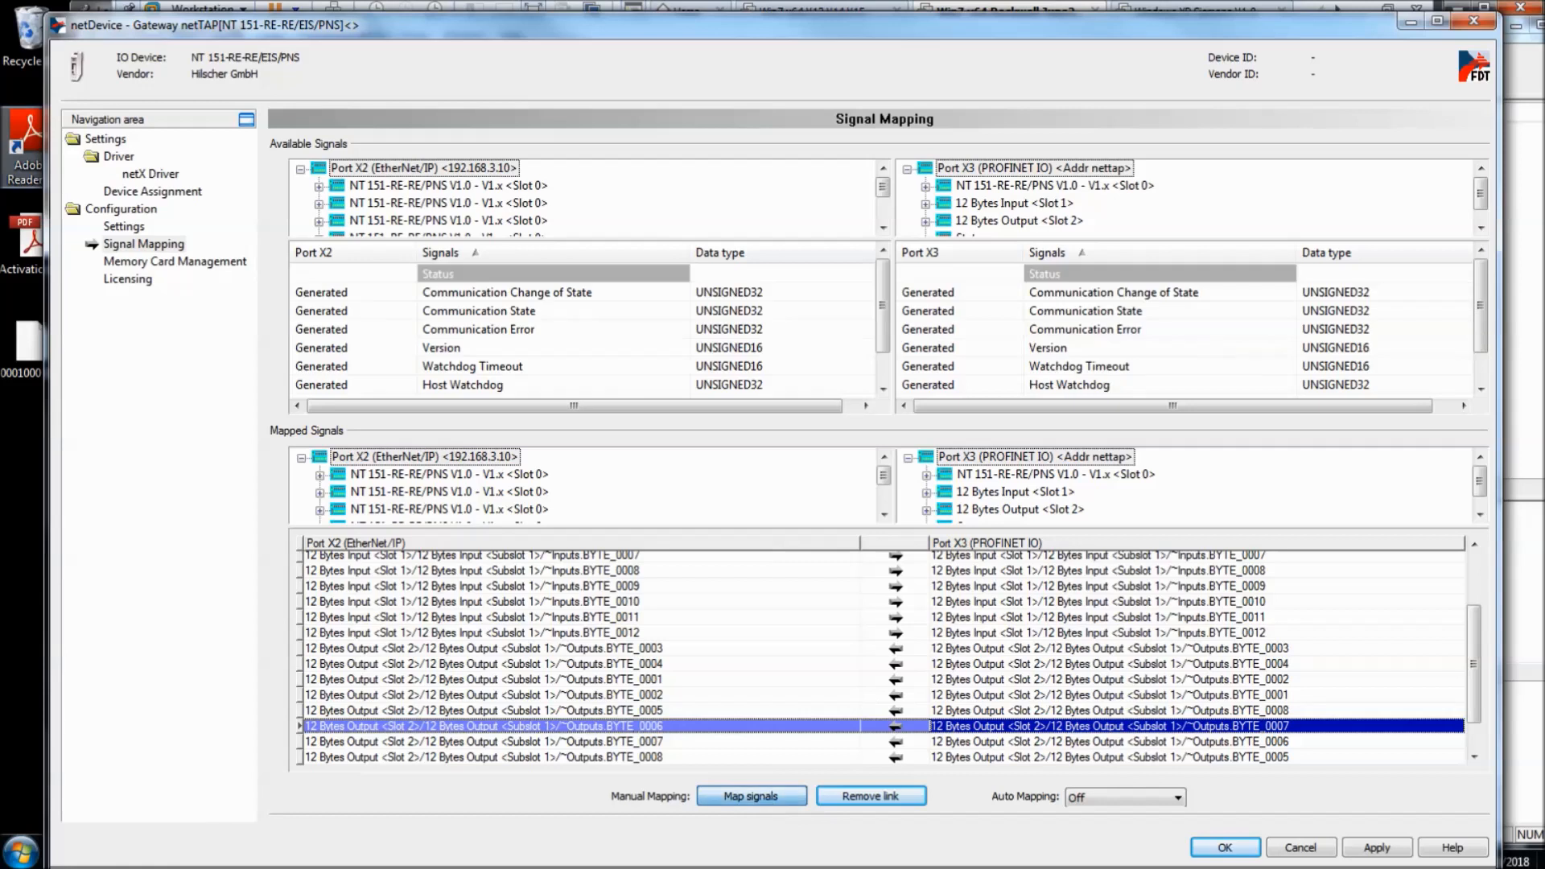
- Apply the signal mapping, close the gateway configuration, and download it to the netTAP device
left_click(1376, 848)
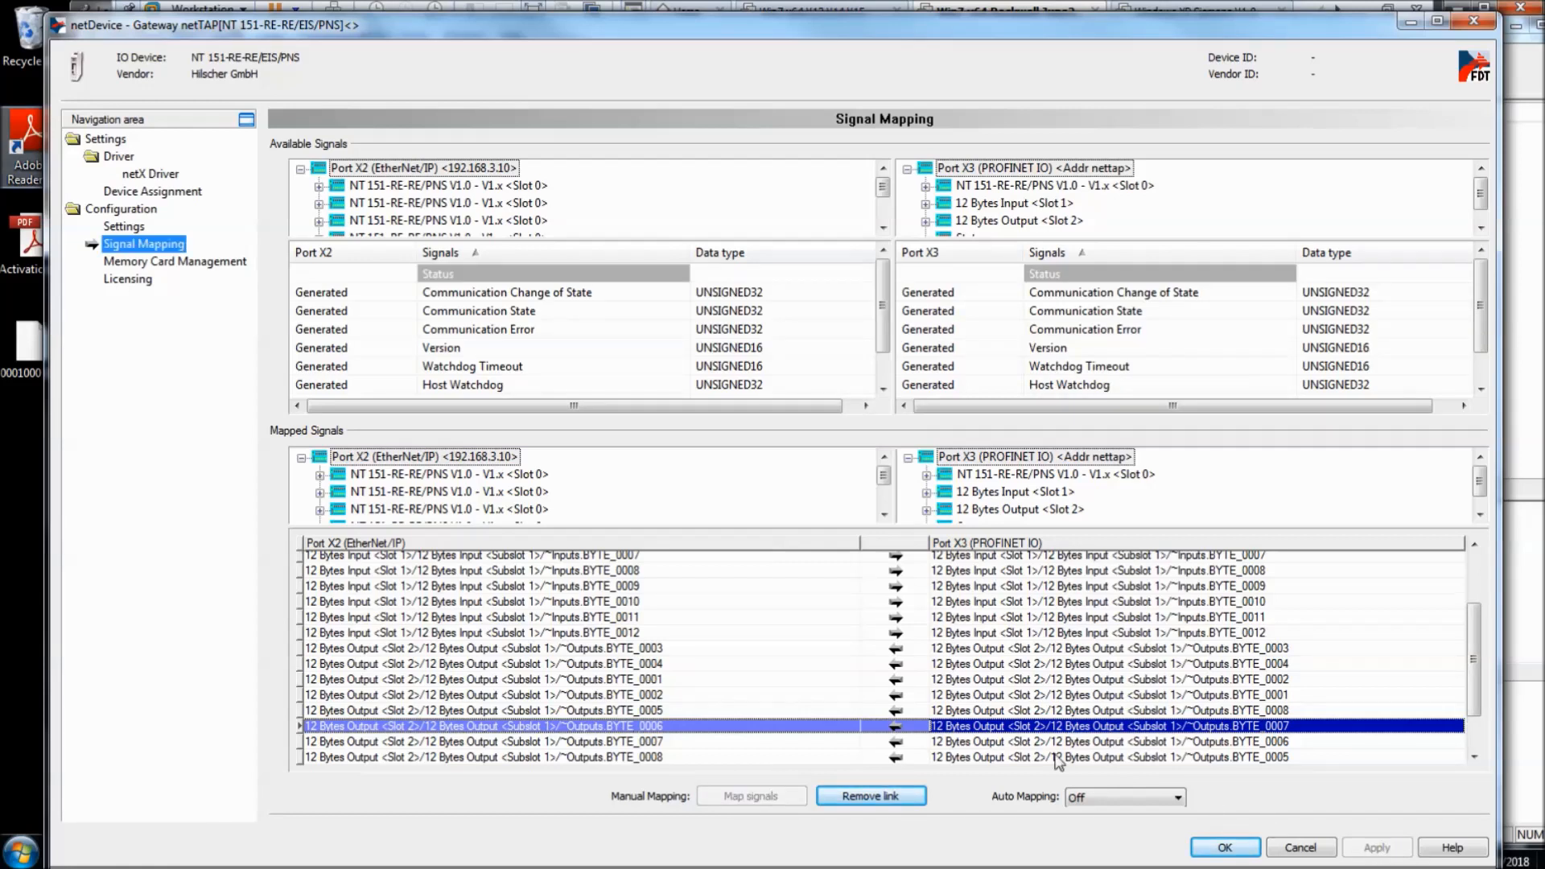
left_click(1225, 858)
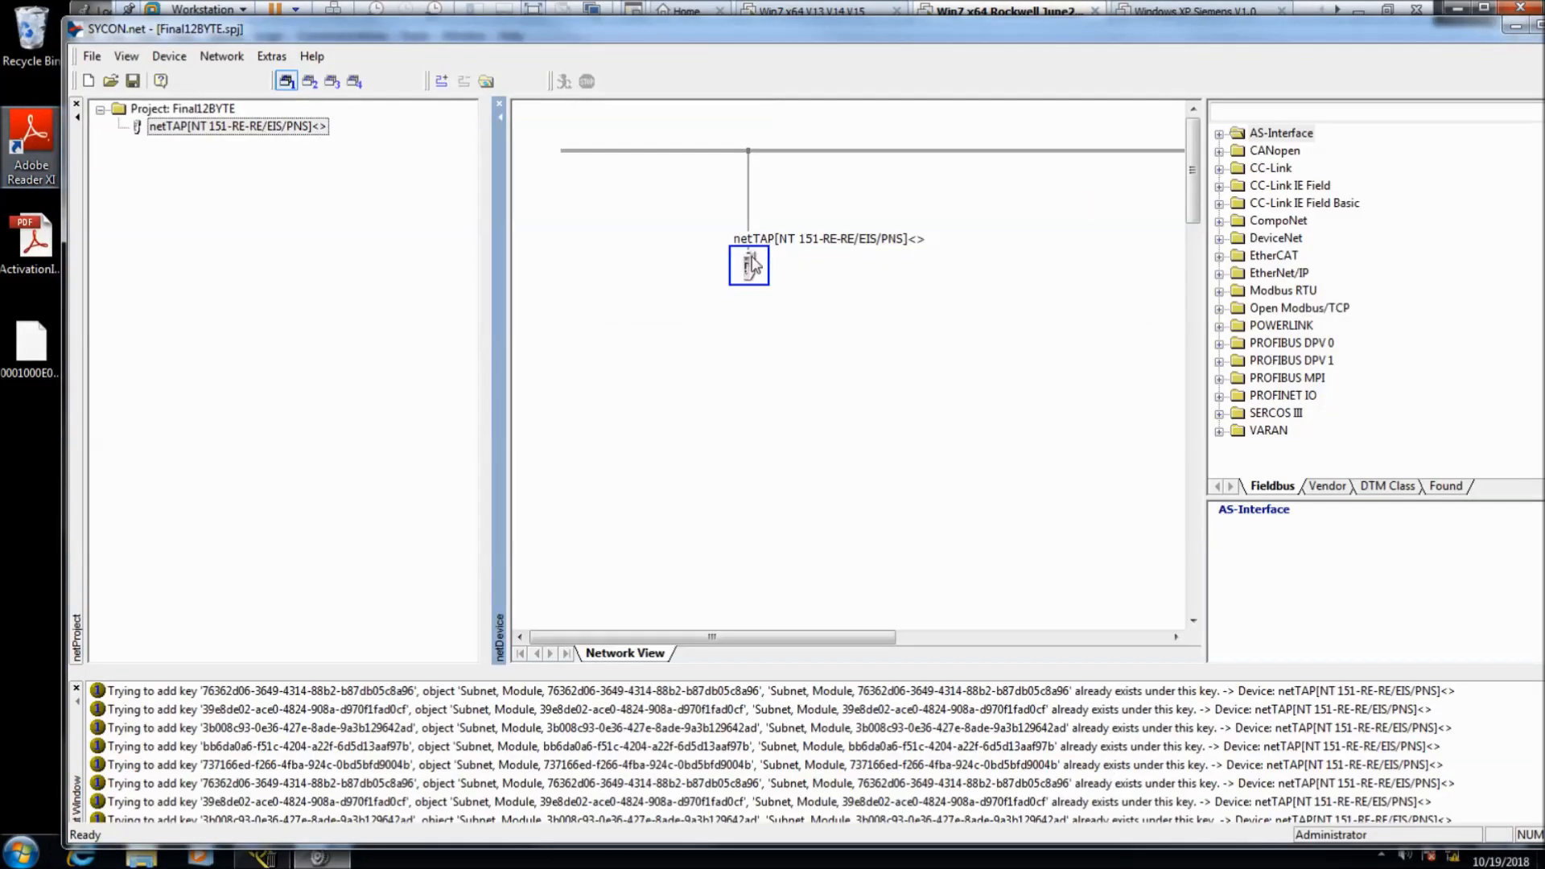
right_click(751, 257)
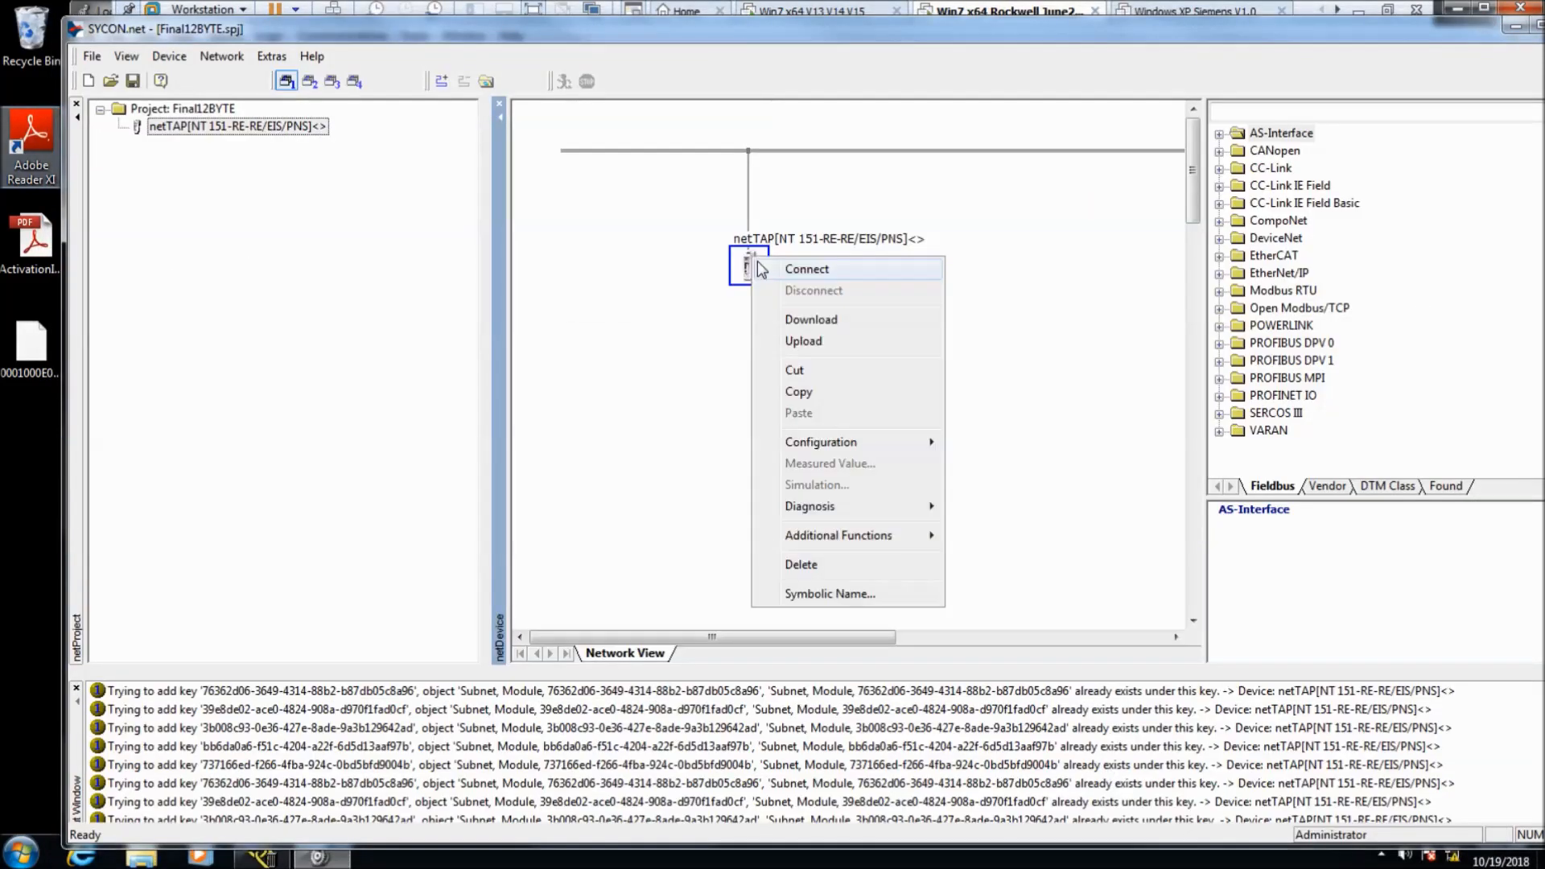
left_click(788, 319)
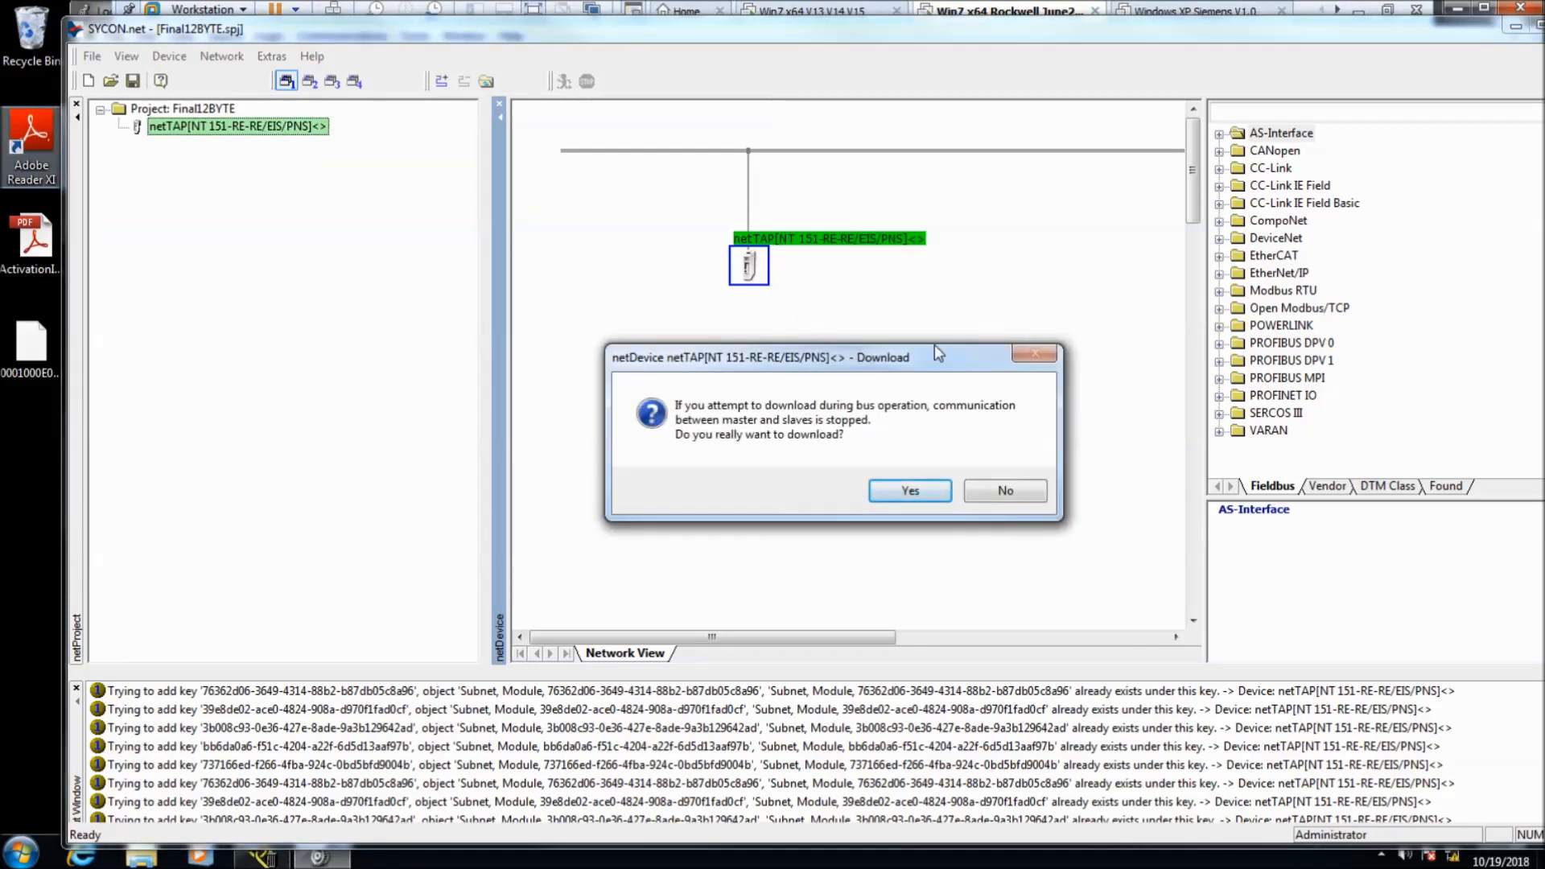
left_click(909, 492)
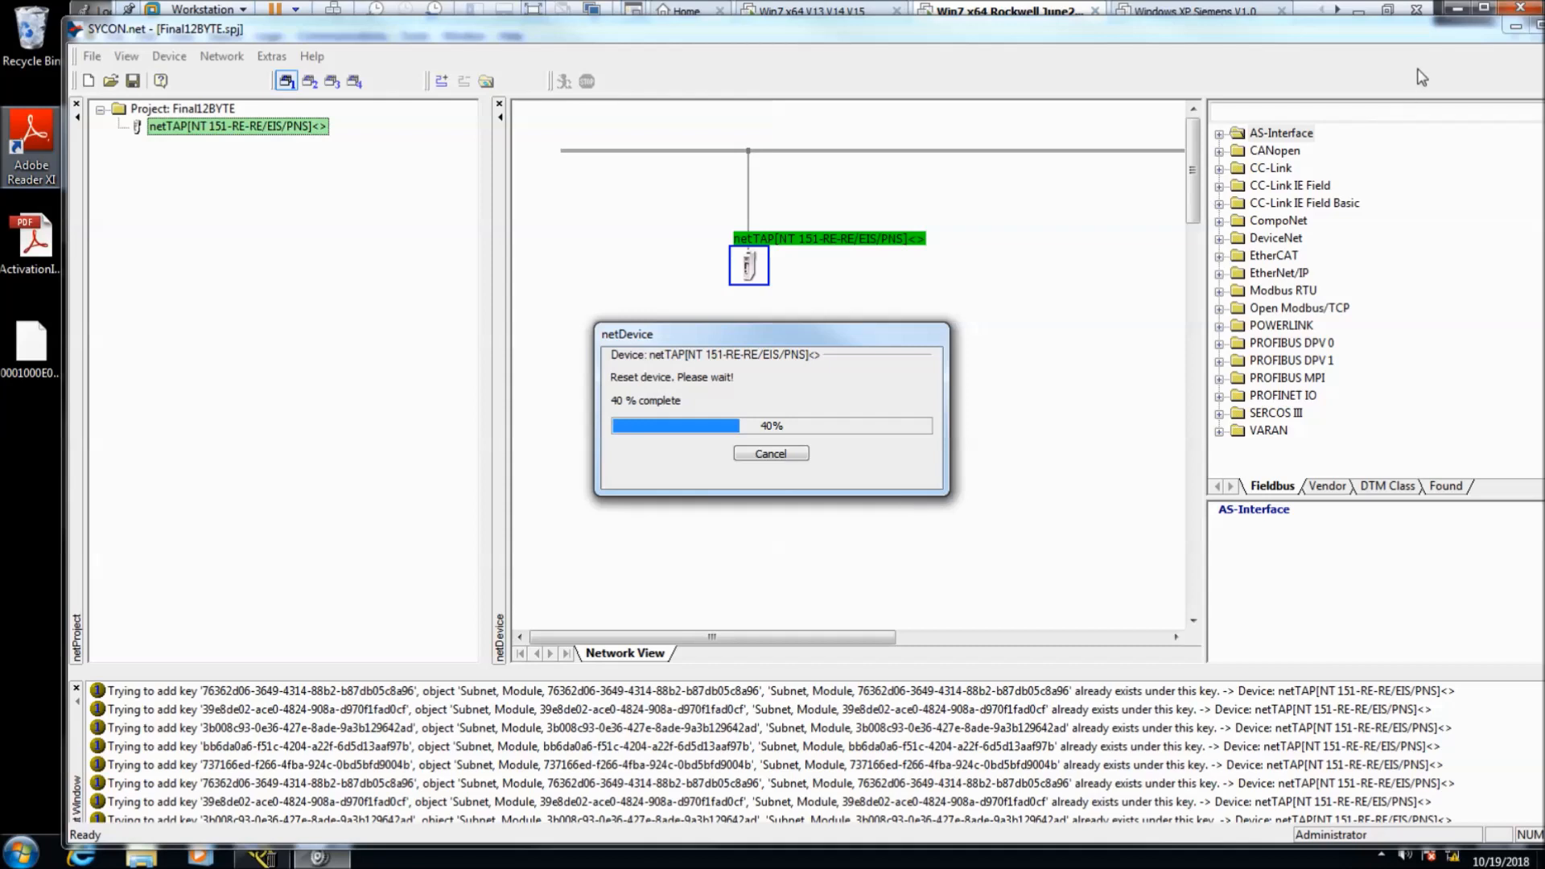
- Return to the Rockwell ladder routine and check the value of the DINT_FROM_SIEMENS tag
left_click(1513, 31)
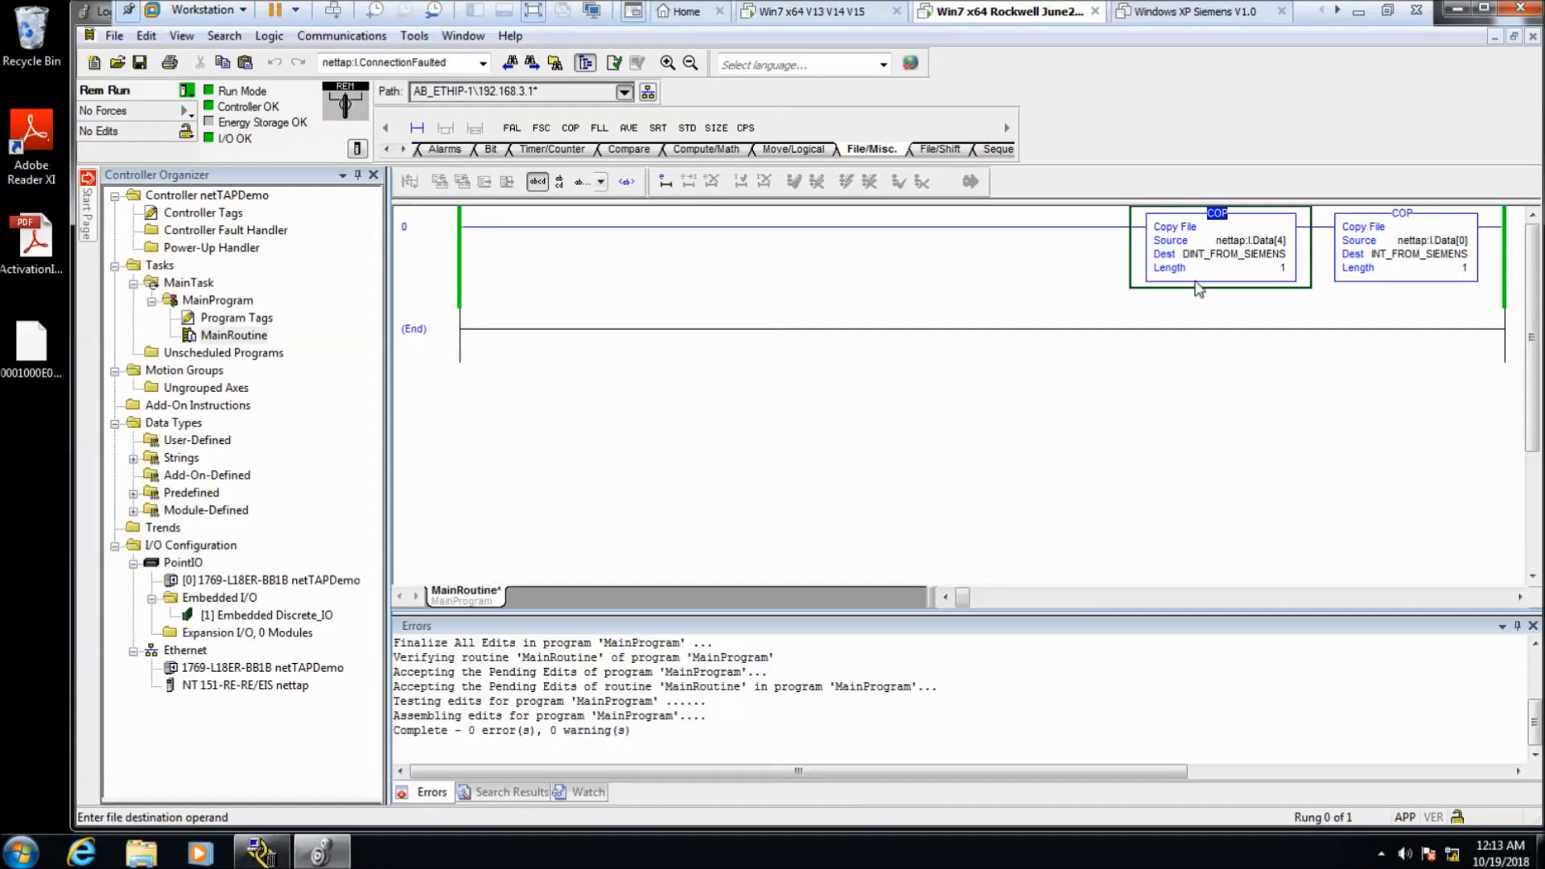
mouse_move(1246, 261)
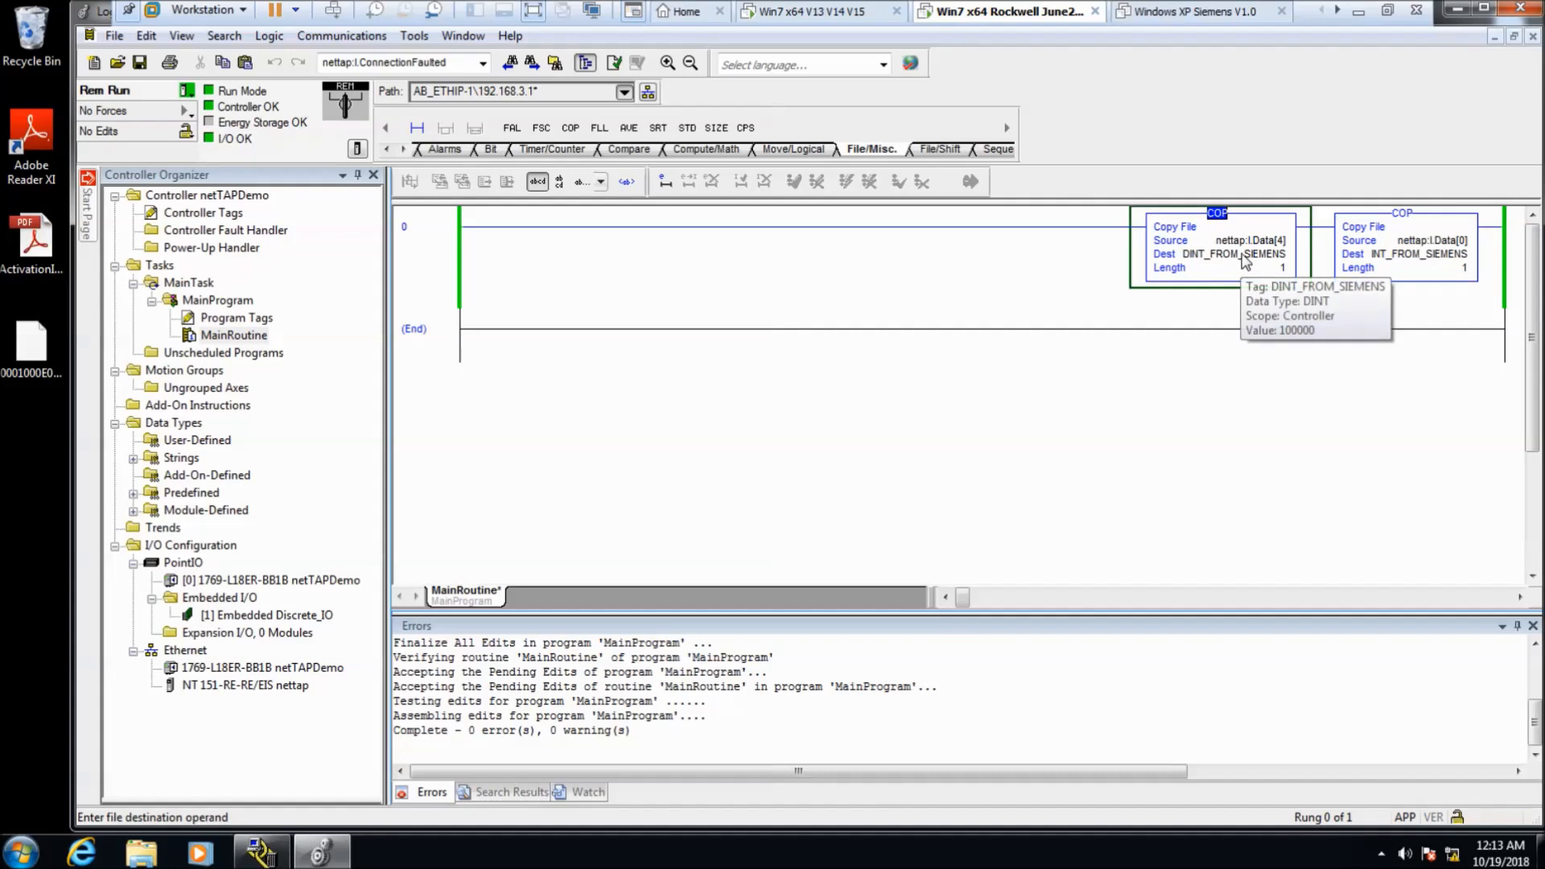
- Switch to TIA Portal, set the modify value of %QD4 in Watch table_1 to -1000000, and write it to the PLC
left_click(837, 22)
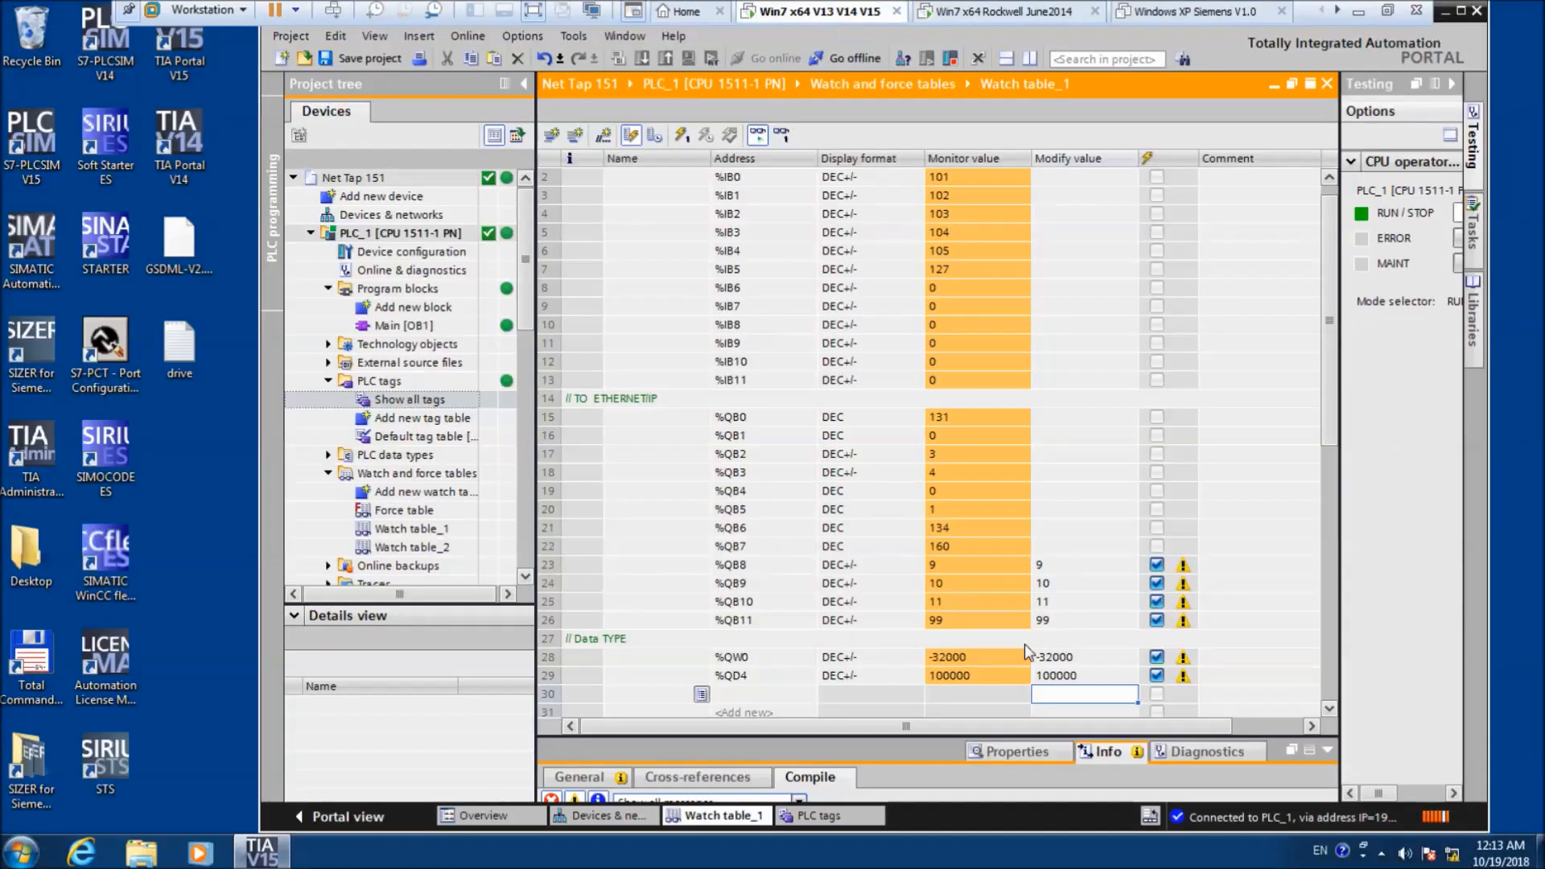
left_click(1055, 676)
key("ctrl+a")
type("-100")
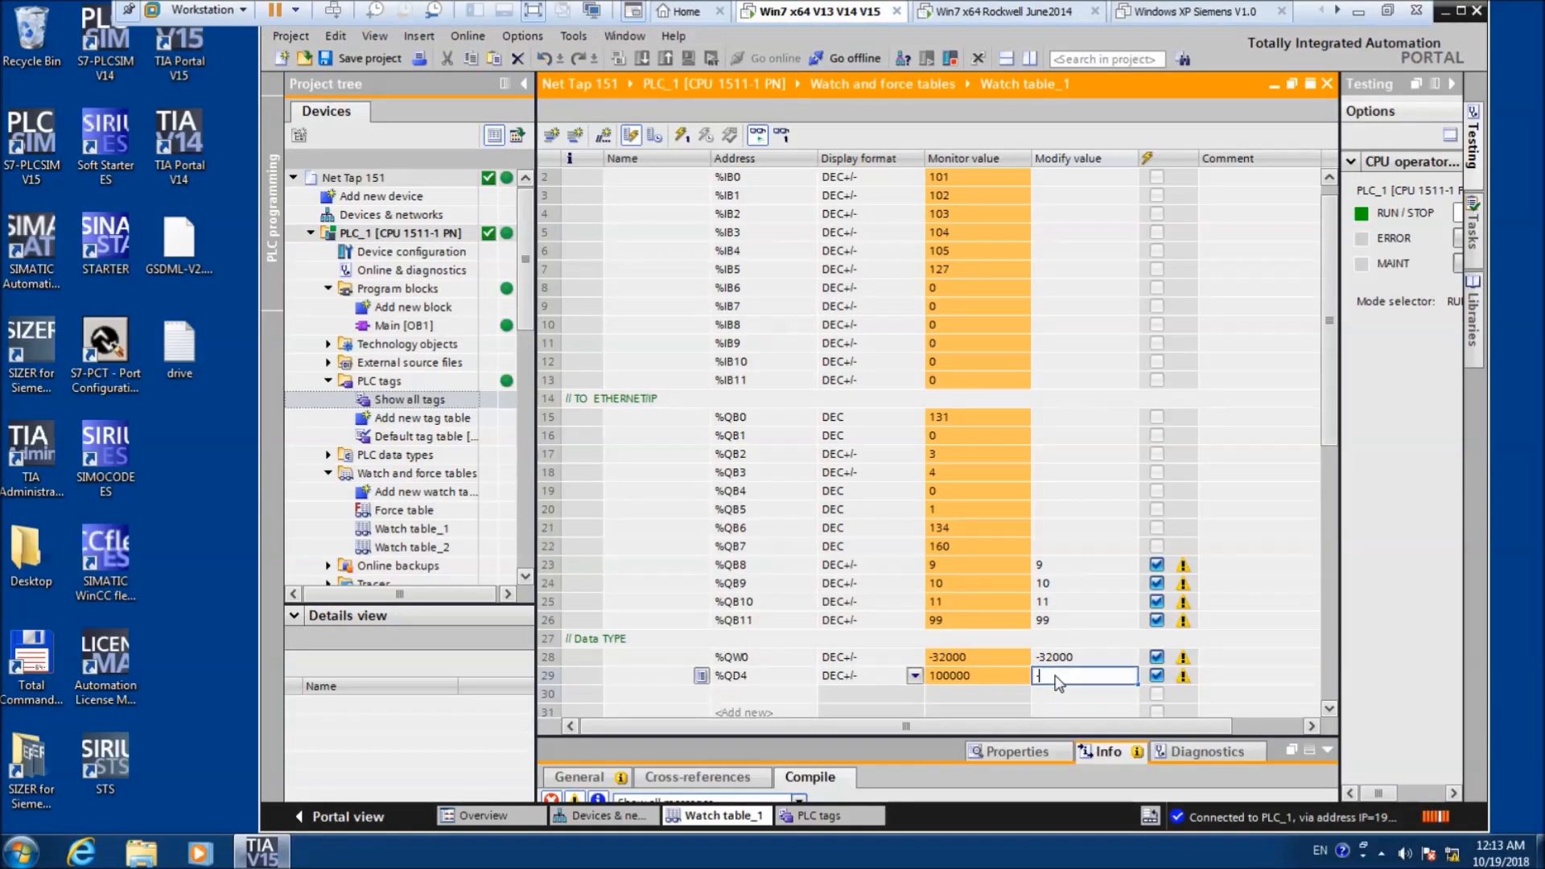
type("0000")
key("Return")
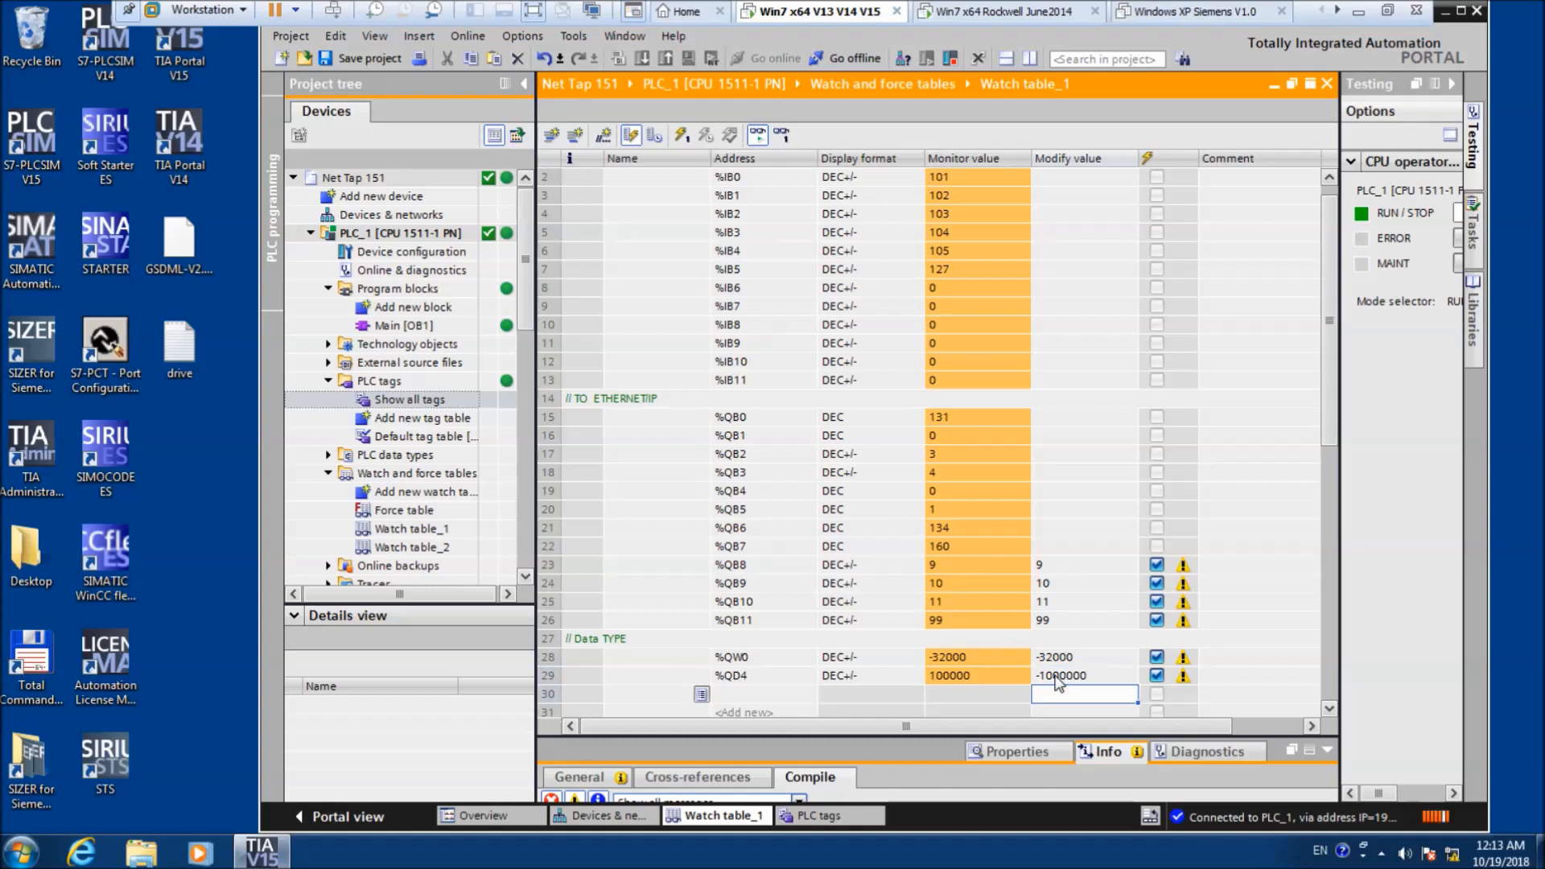
left_click(684, 141)
- Switch to the Rockwell project and check INT_FROM_SIEMENS and DINT_FROM_SIEMENS in the controller tags
left_click(1003, 19)
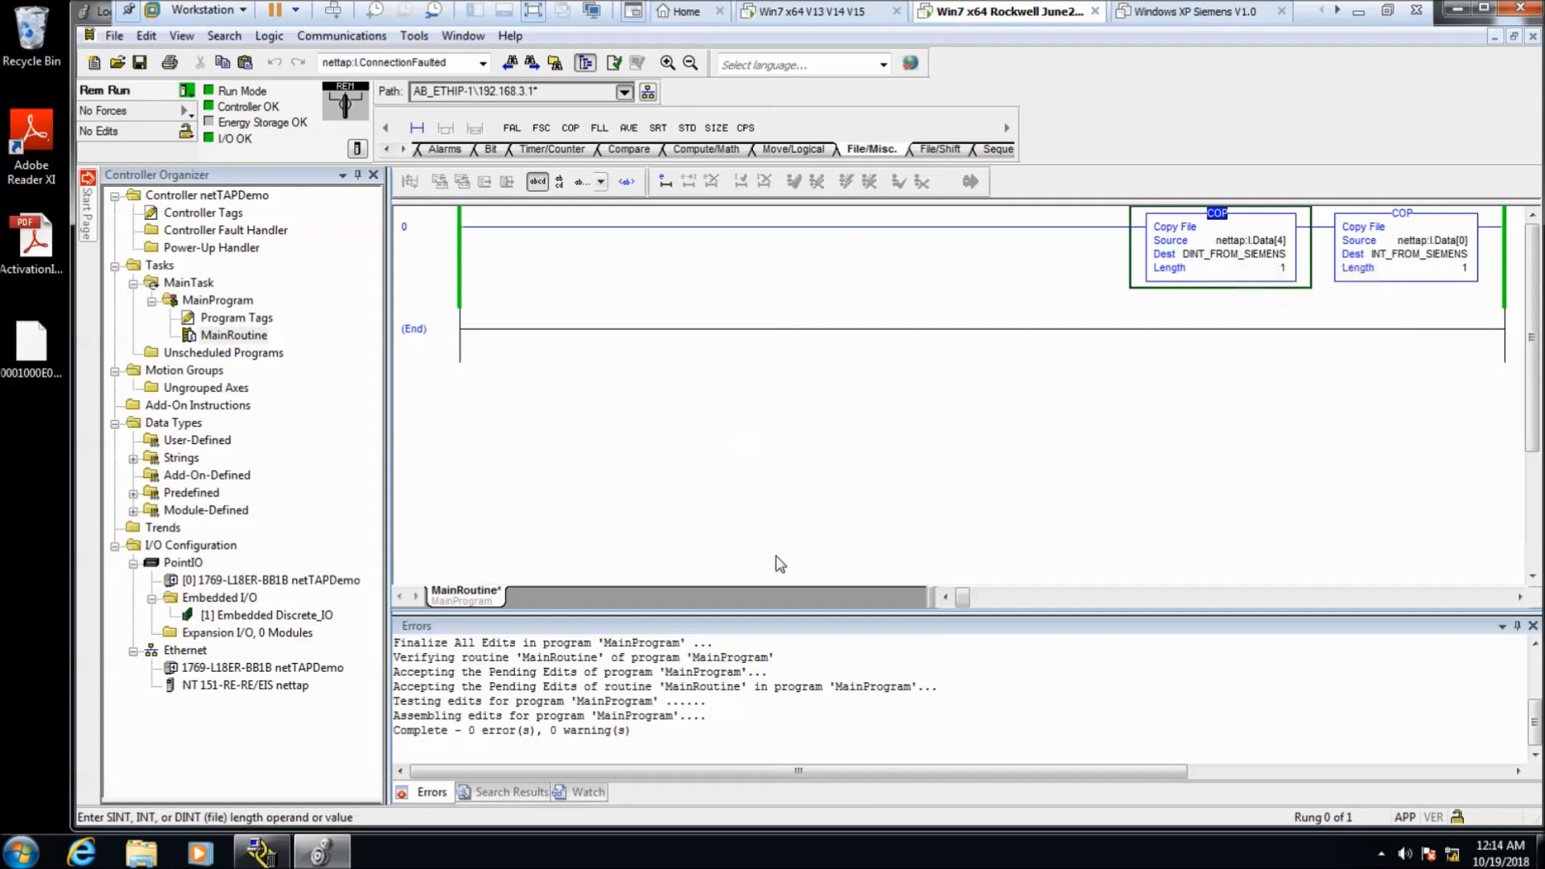
double_click(228, 212)
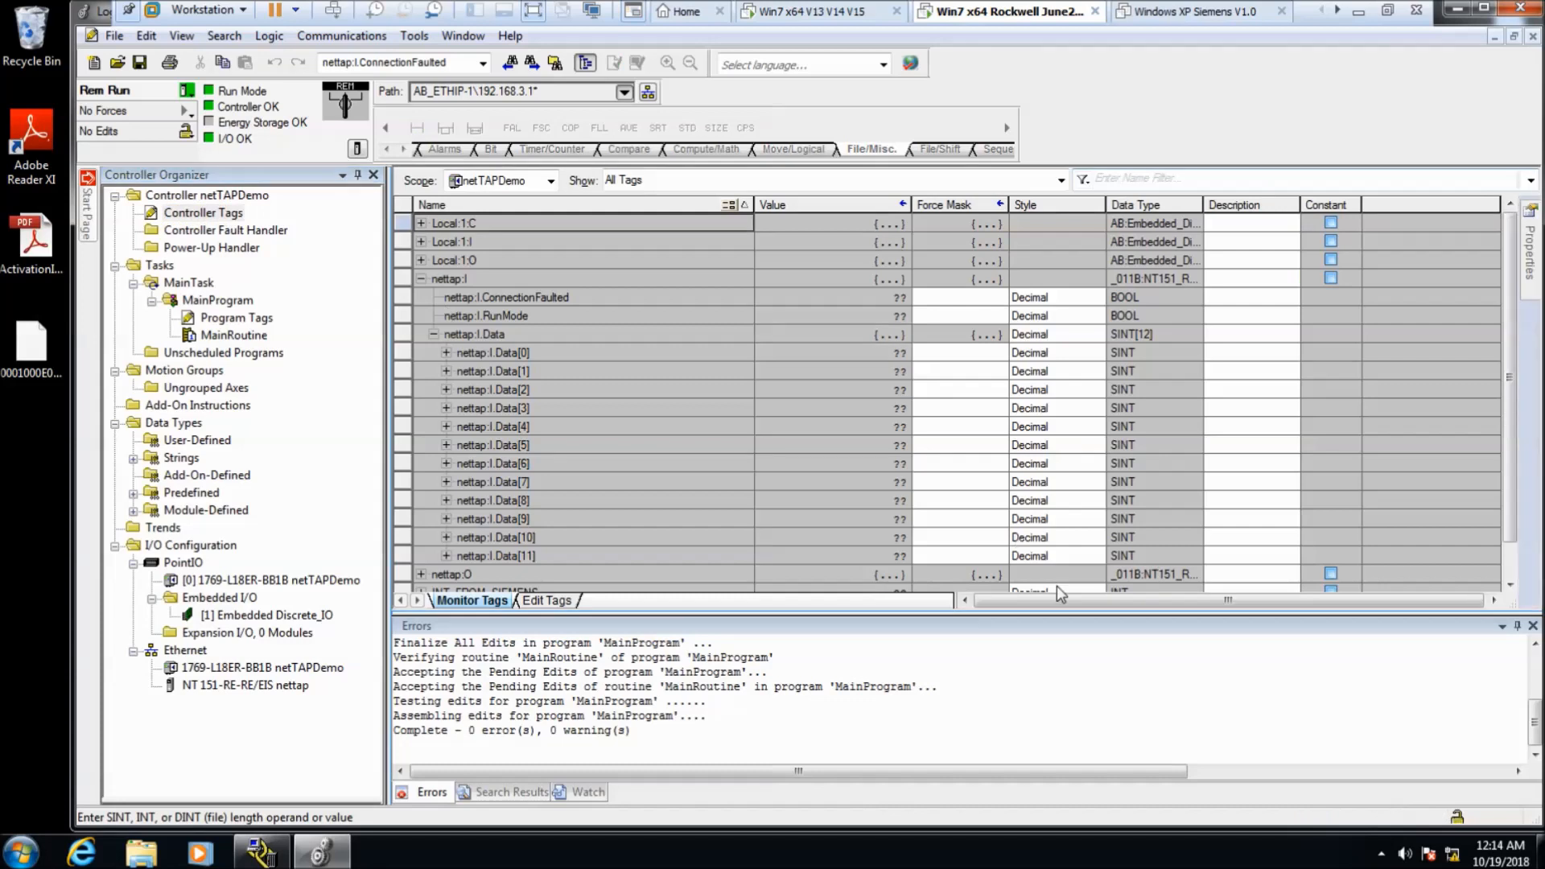
scroll(1063, 583, "down", 1)
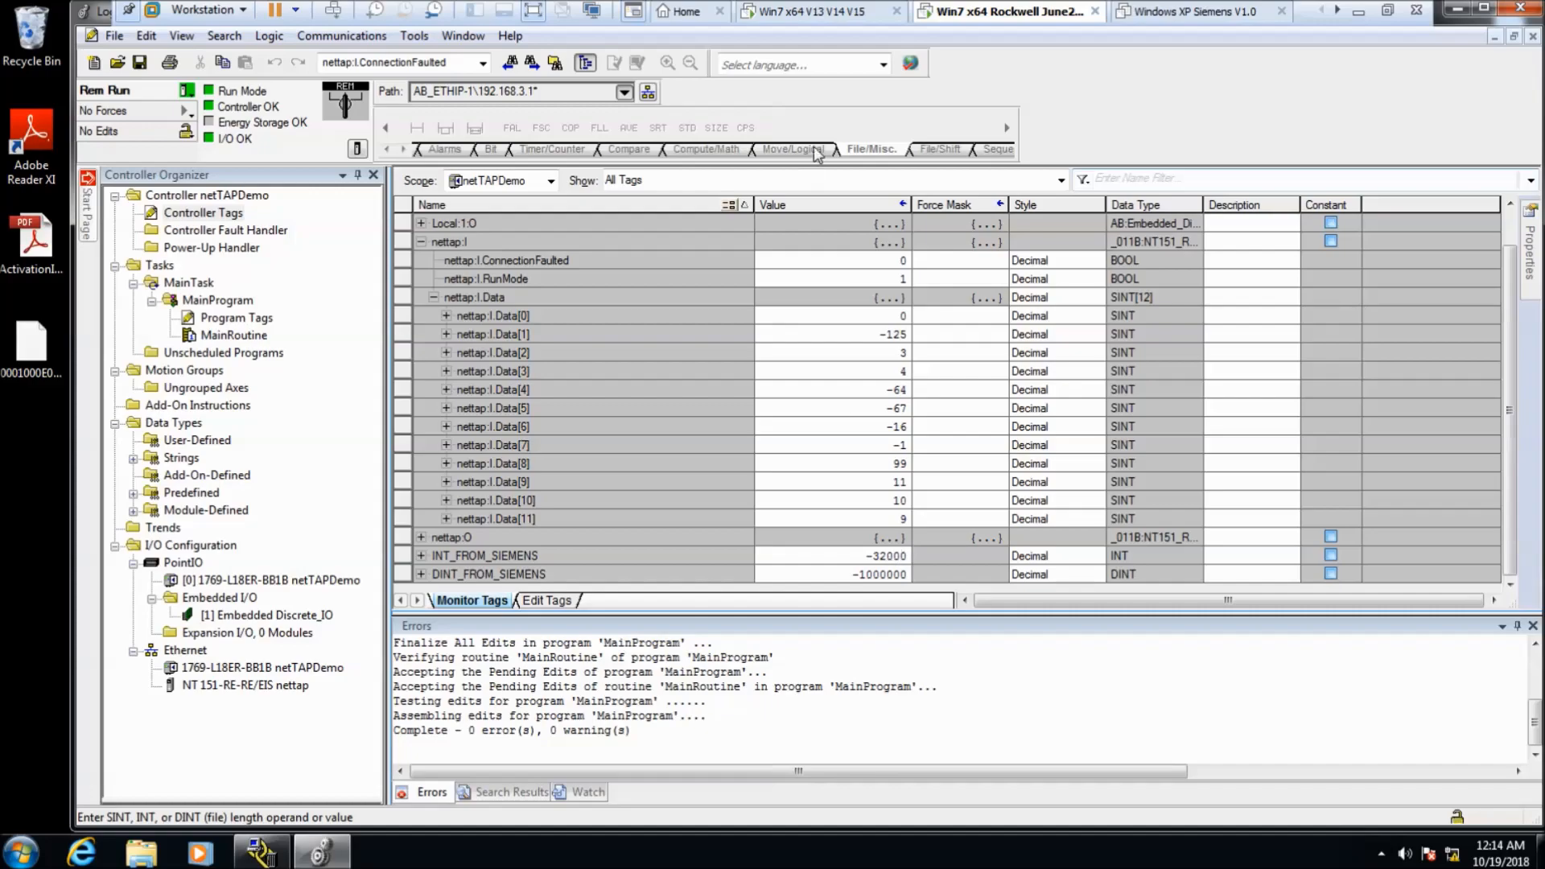
- Switch to TIA Portal and select the empty address cell in row 30 of Watch table_1 for a new entry
left_click(821, 13)
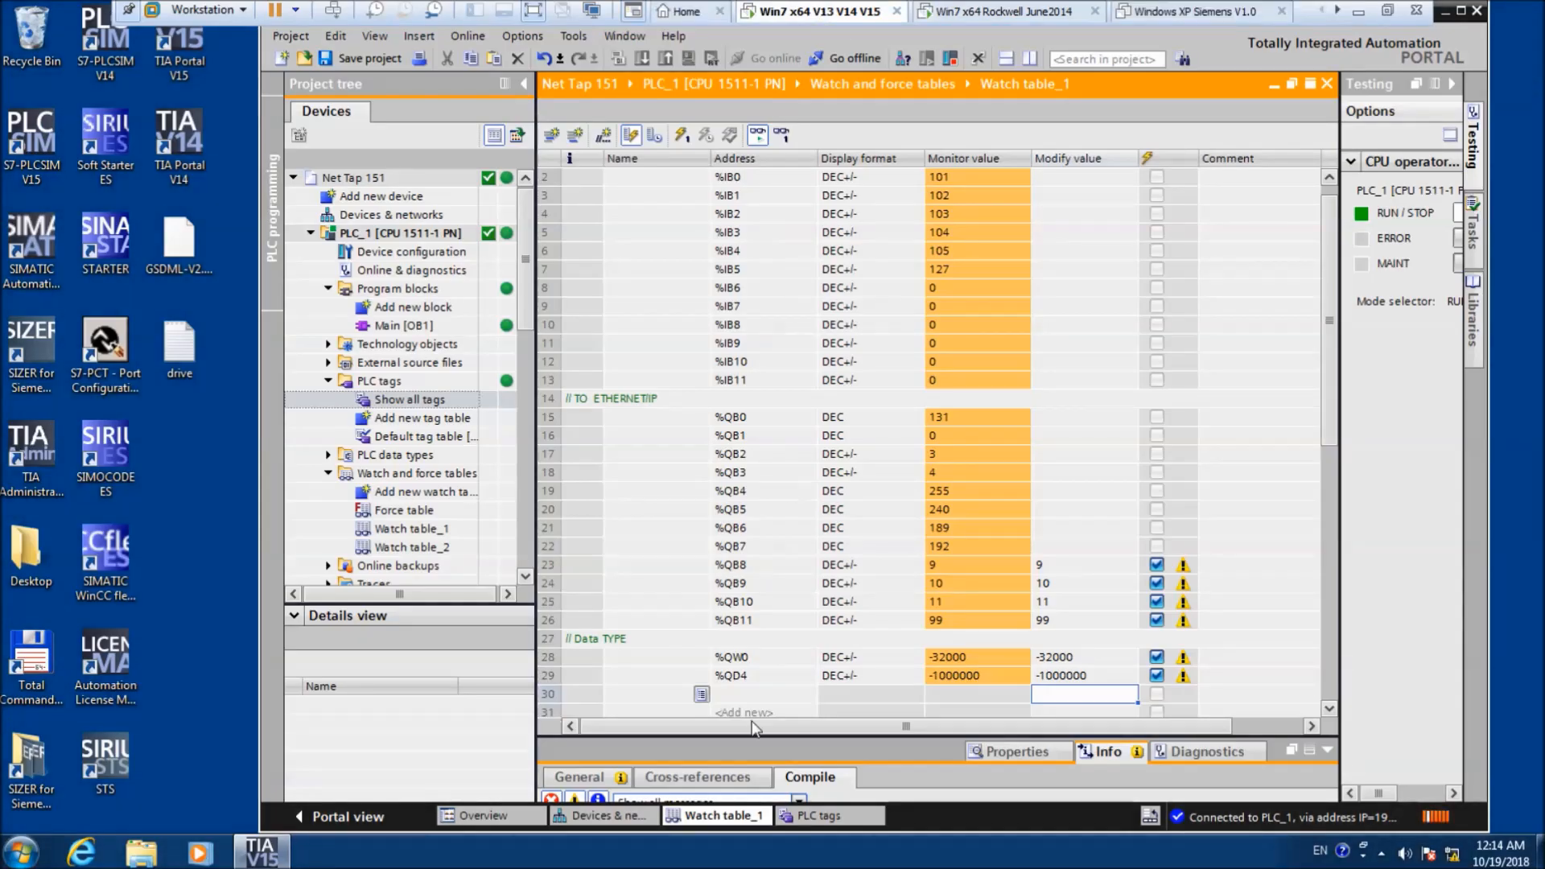
left_click(742, 695)
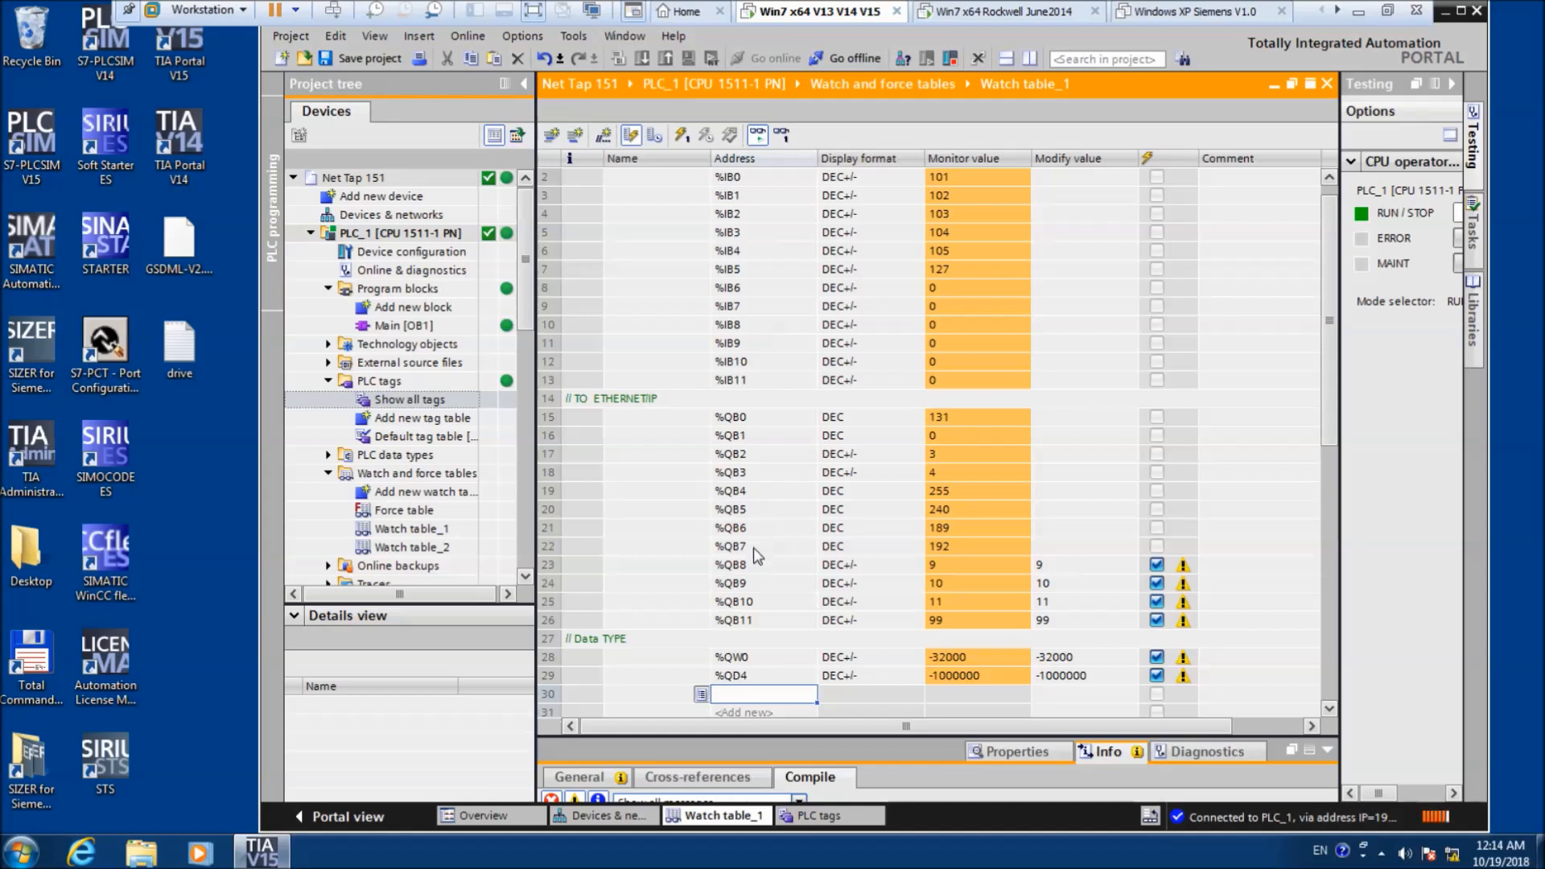
- Clear the modify values of %QB8, %QB9, %QB10 and %QB11 in Watch_table_1
left_click(1059, 566)
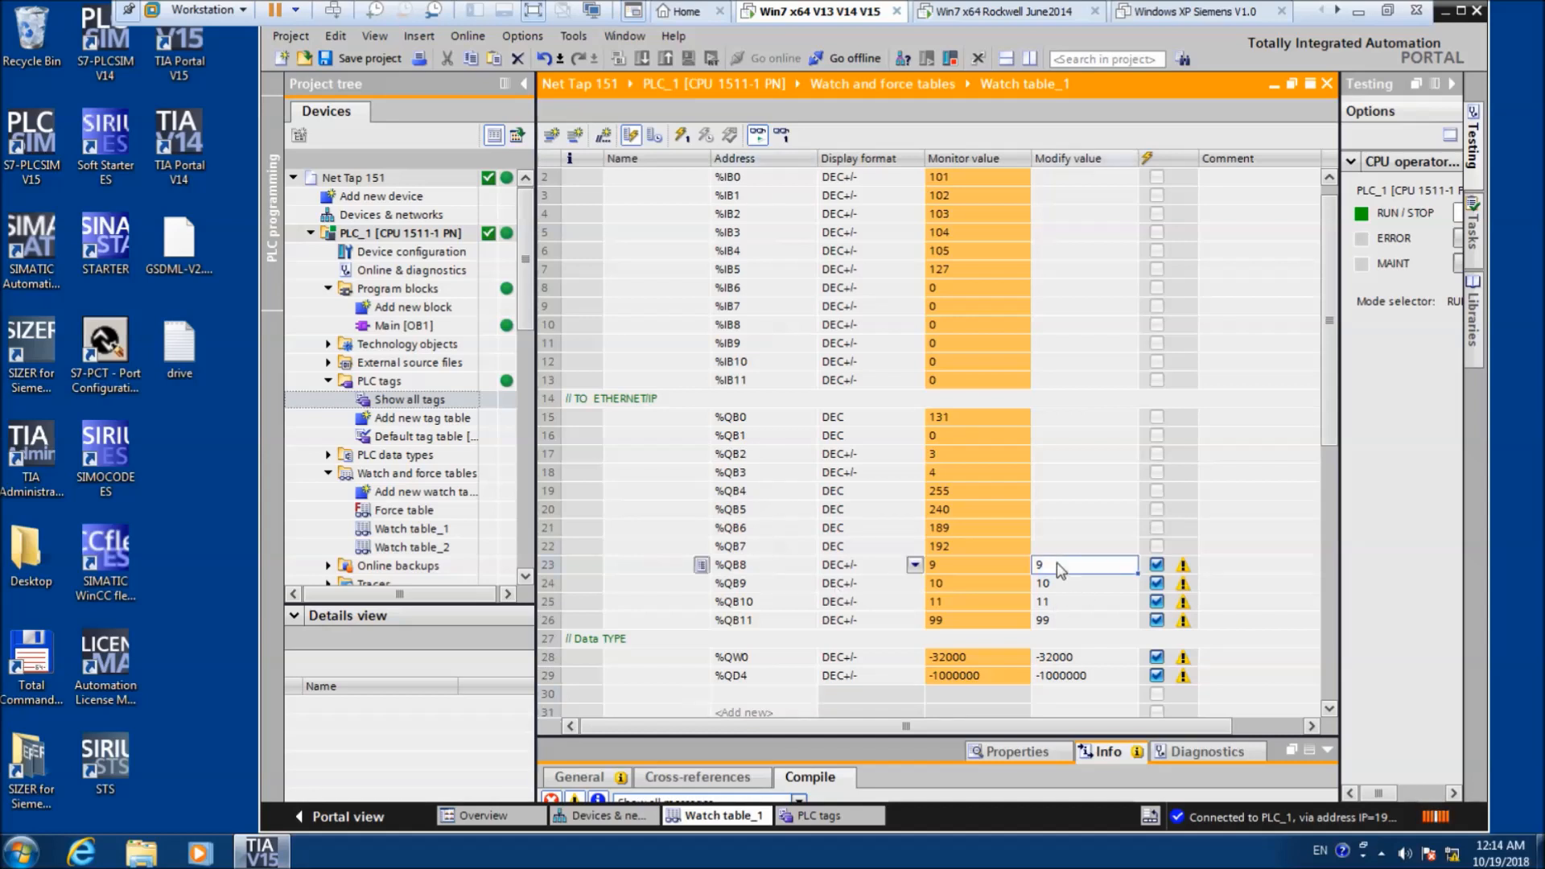
key("Delete")
left_click(1063, 588)
key("Delete")
left_click(1062, 605)
key("Delete")
left_click(1063, 621)
key("Delete")
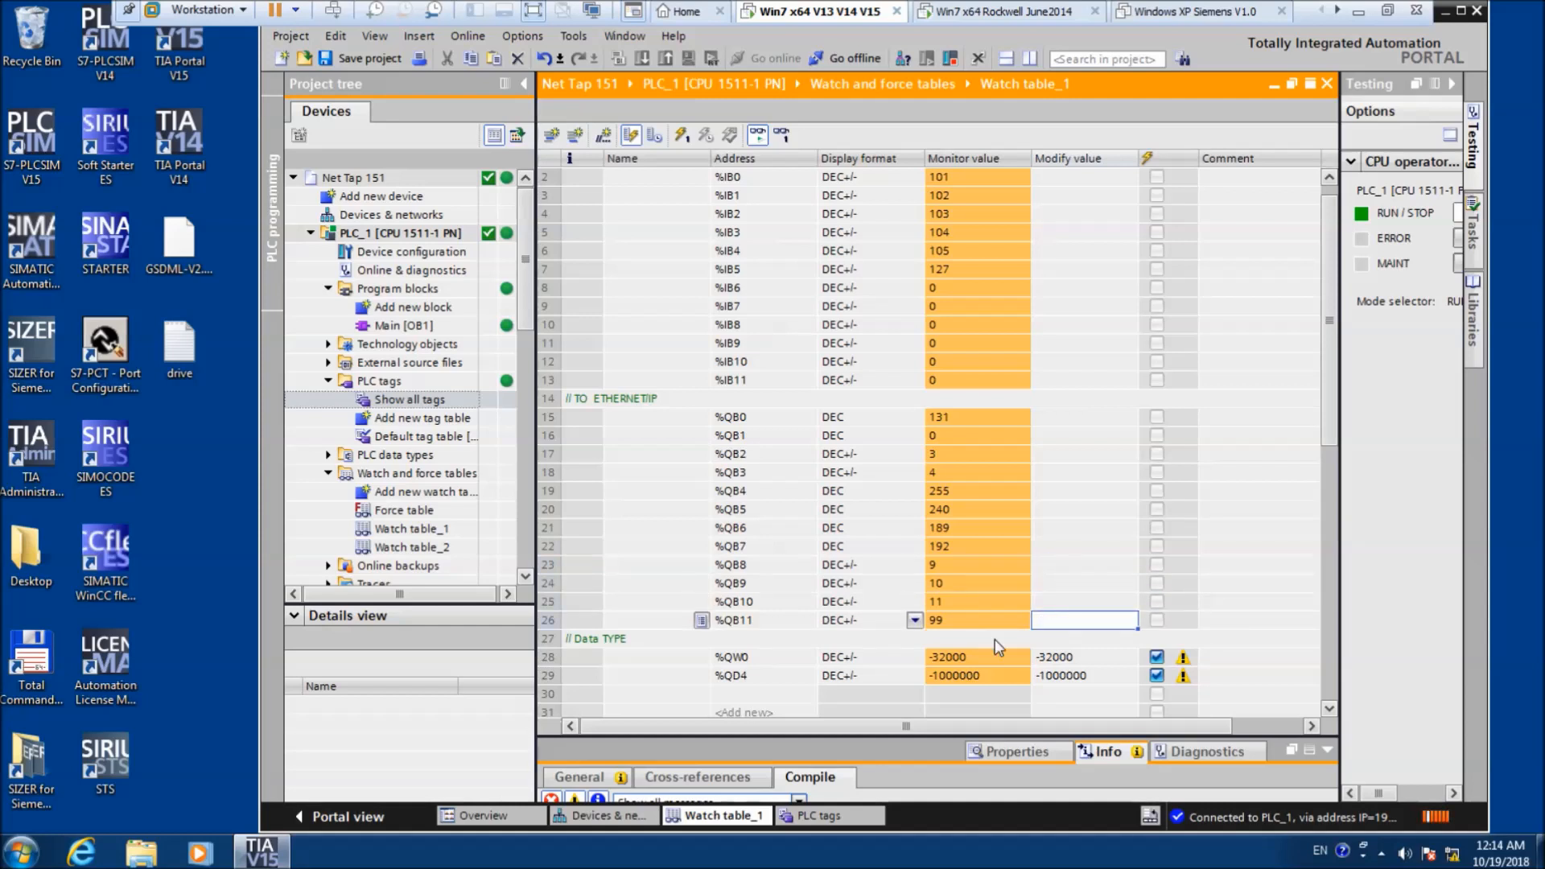
- Add address QD8 below %QD4 in the watch table and set its display format to Floating-point number
left_click(754, 697)
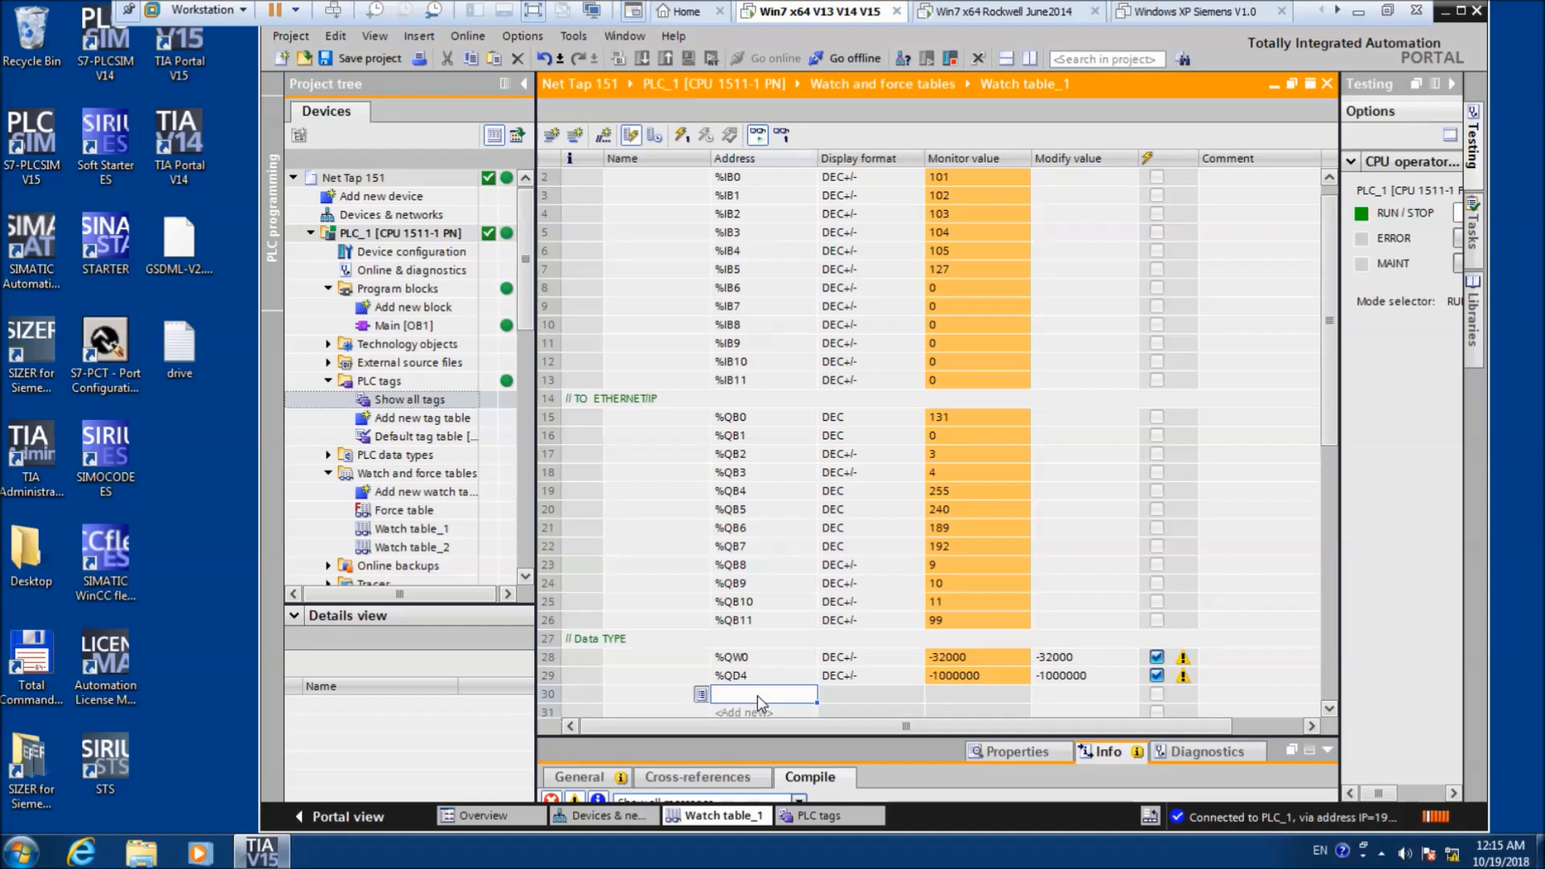
type("QD8")
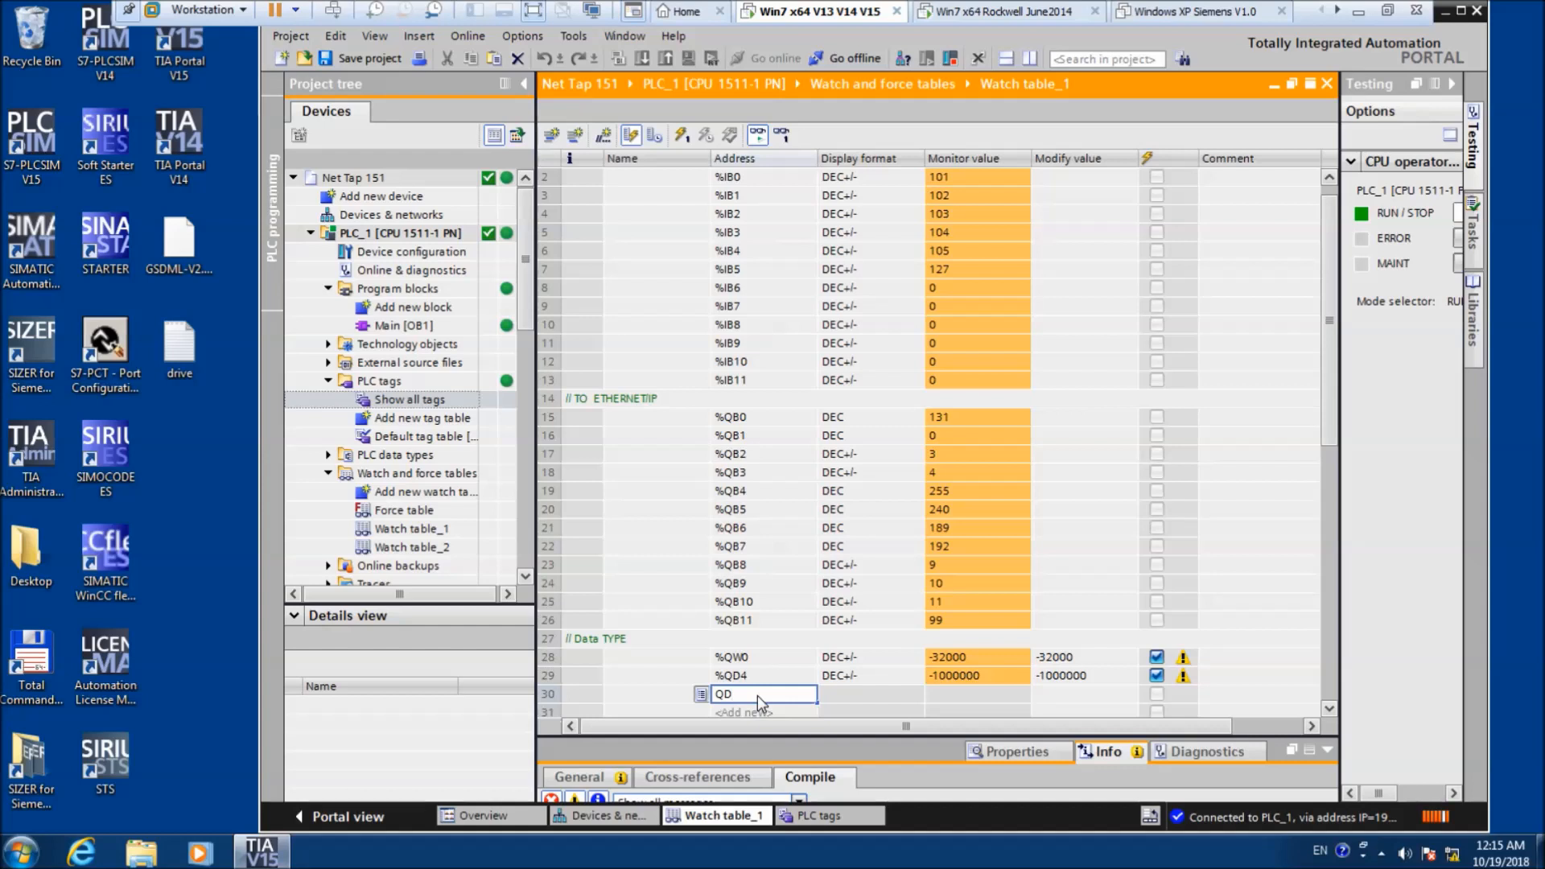
key("Return")
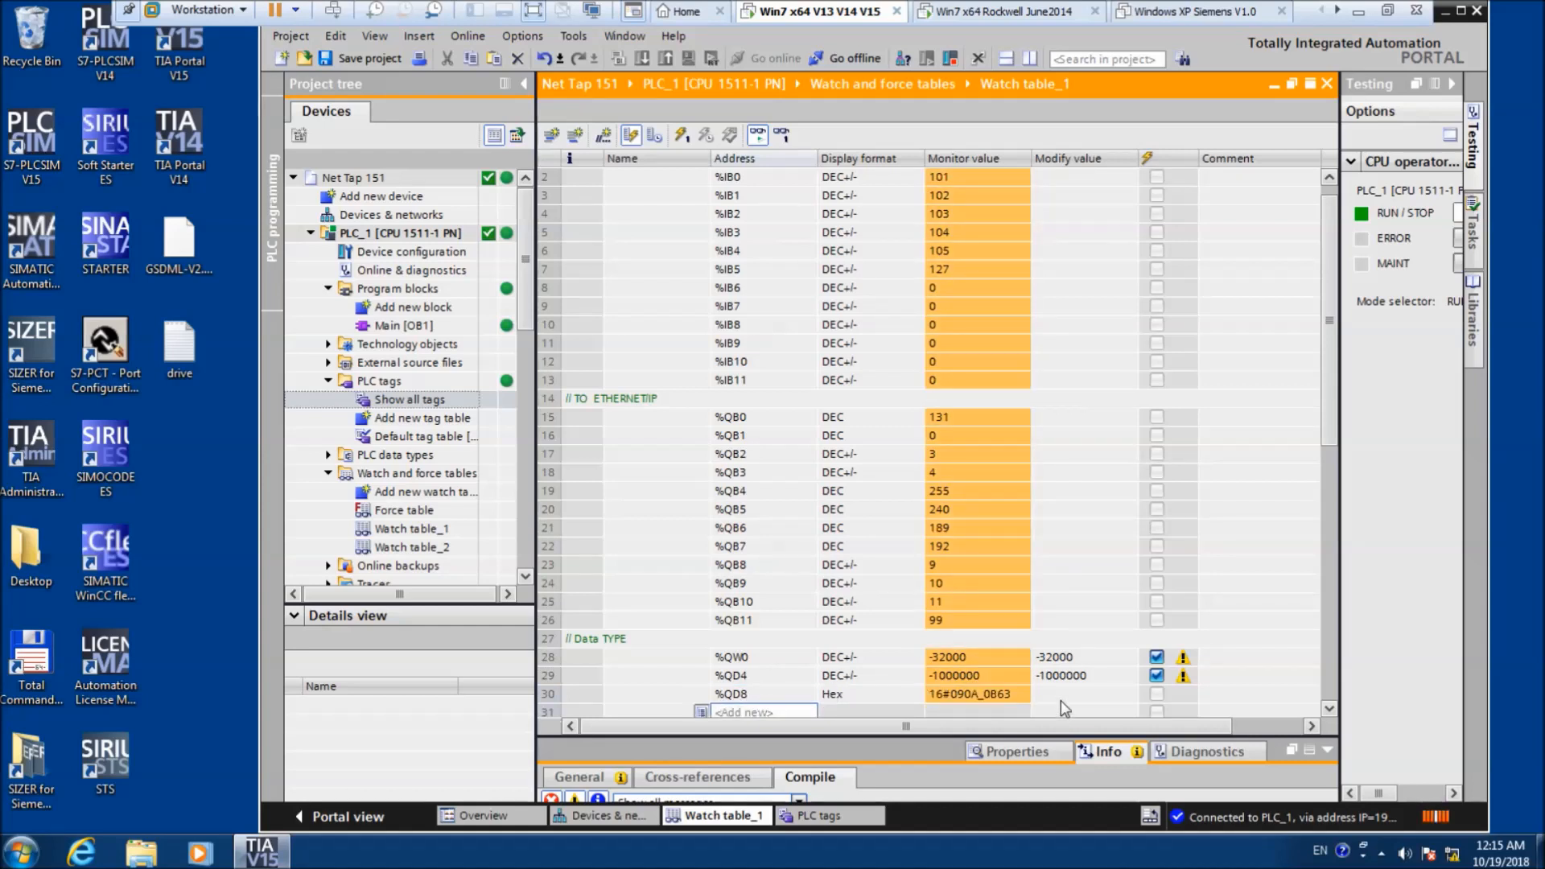
left_click(868, 695)
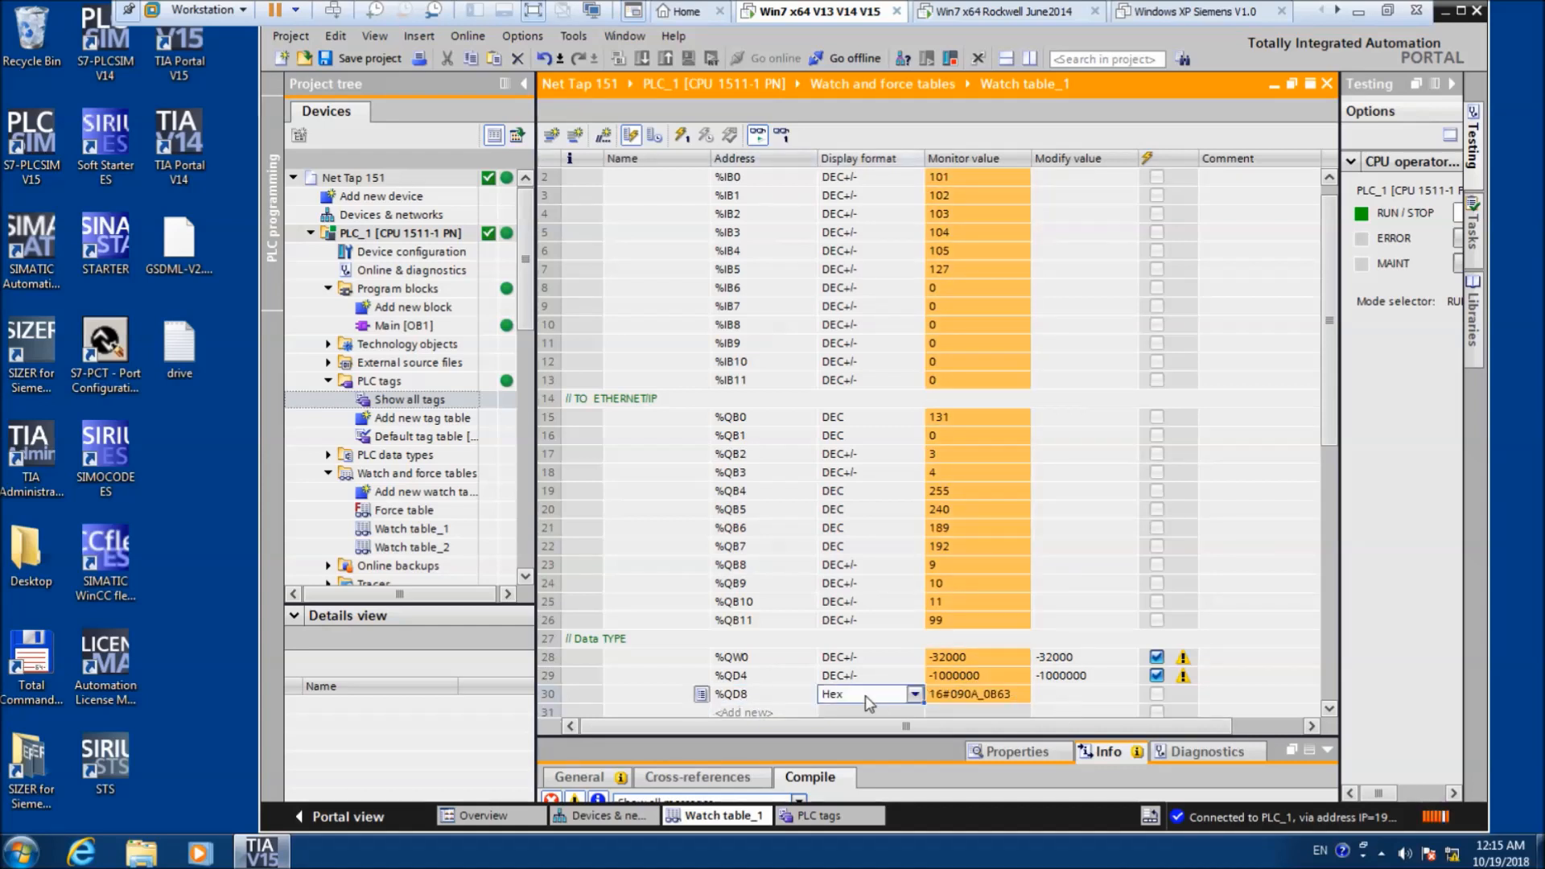
left_click(915, 695)
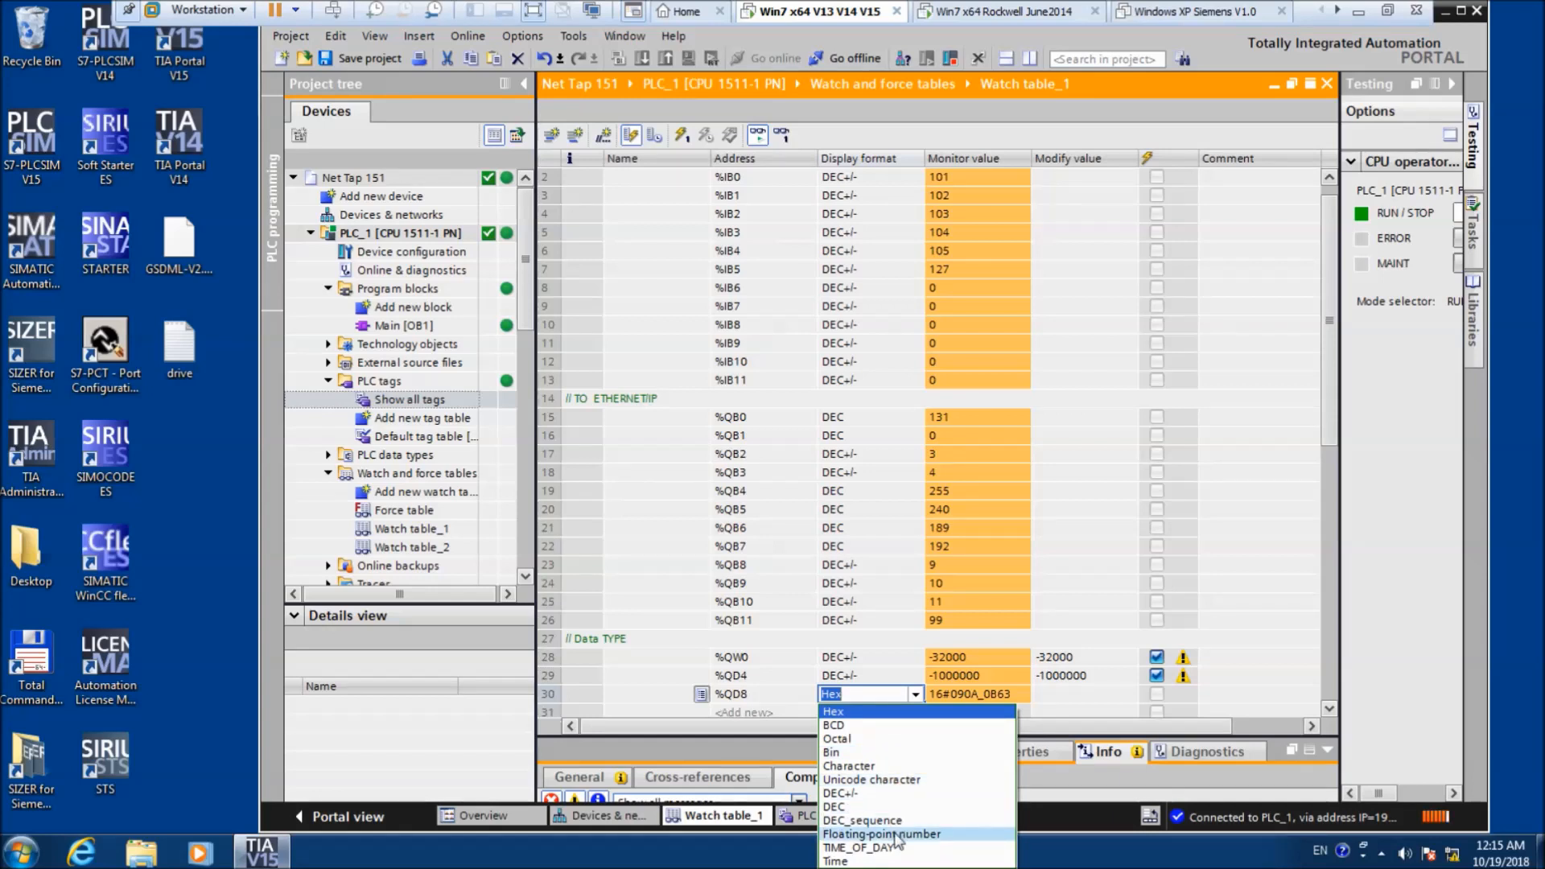
left_click(893, 834)
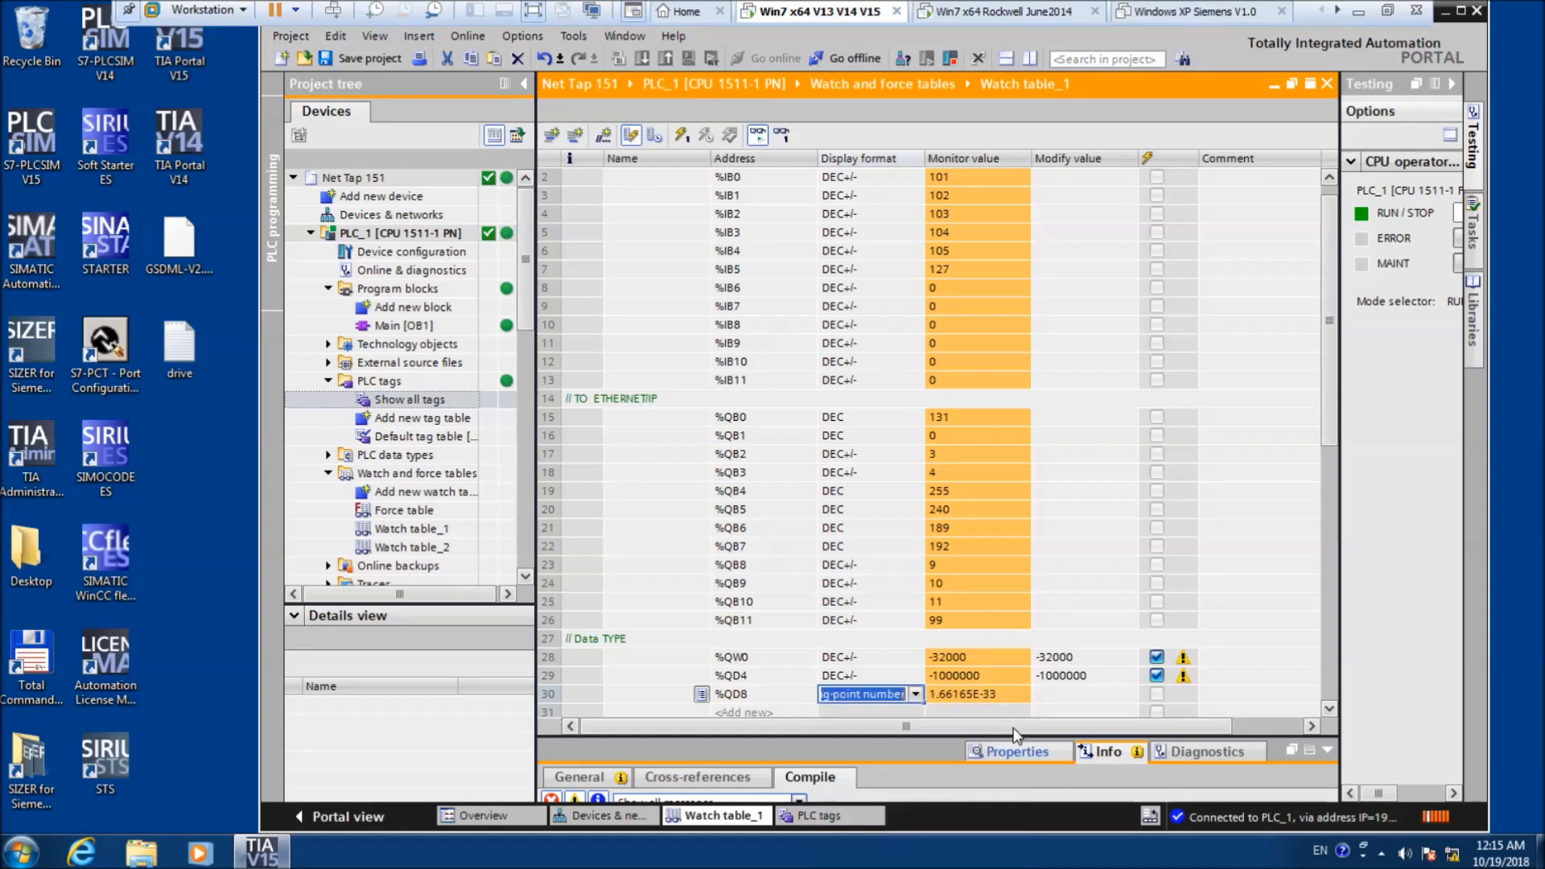
- Set the modify value of %QD8 to 1.0 and write the modify values to the PLC once
left_click(1059, 697)
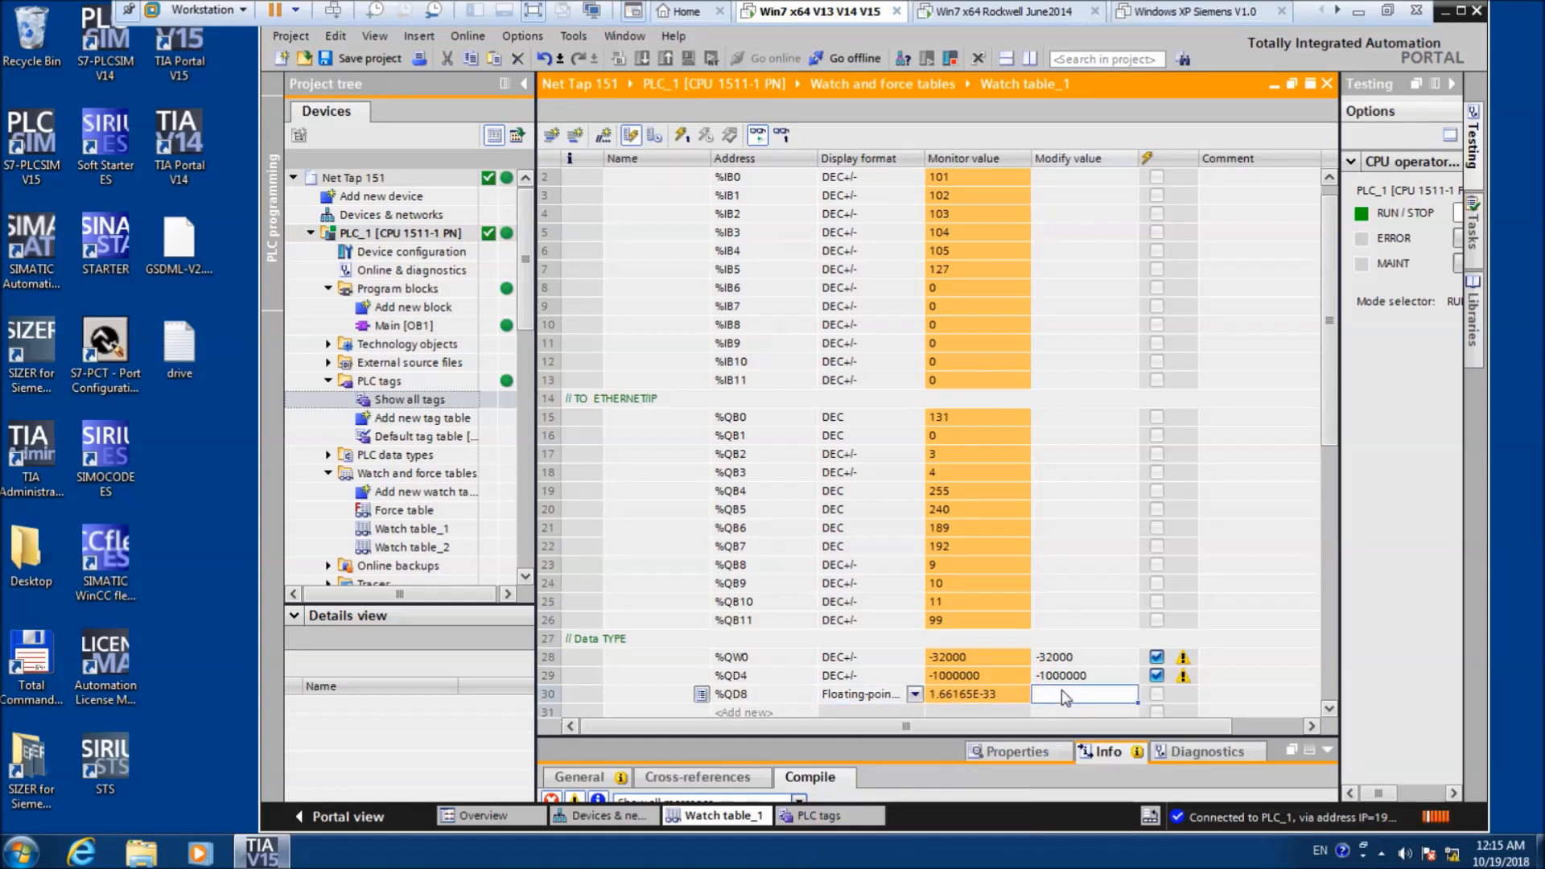
type("1.0")
key("Return")
key("Return")
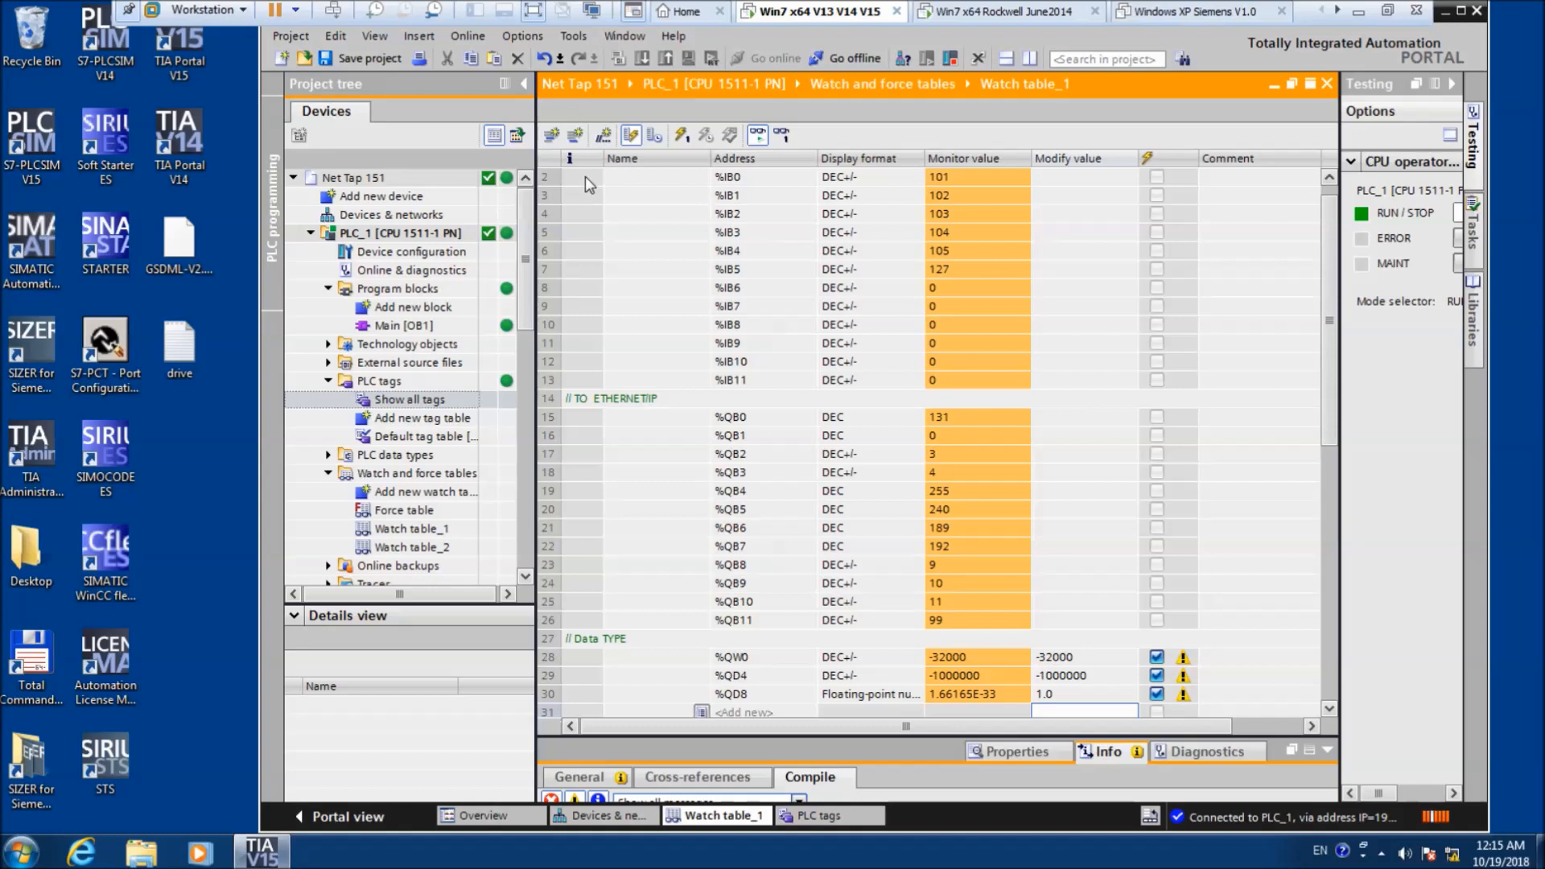
left_click(681, 135)
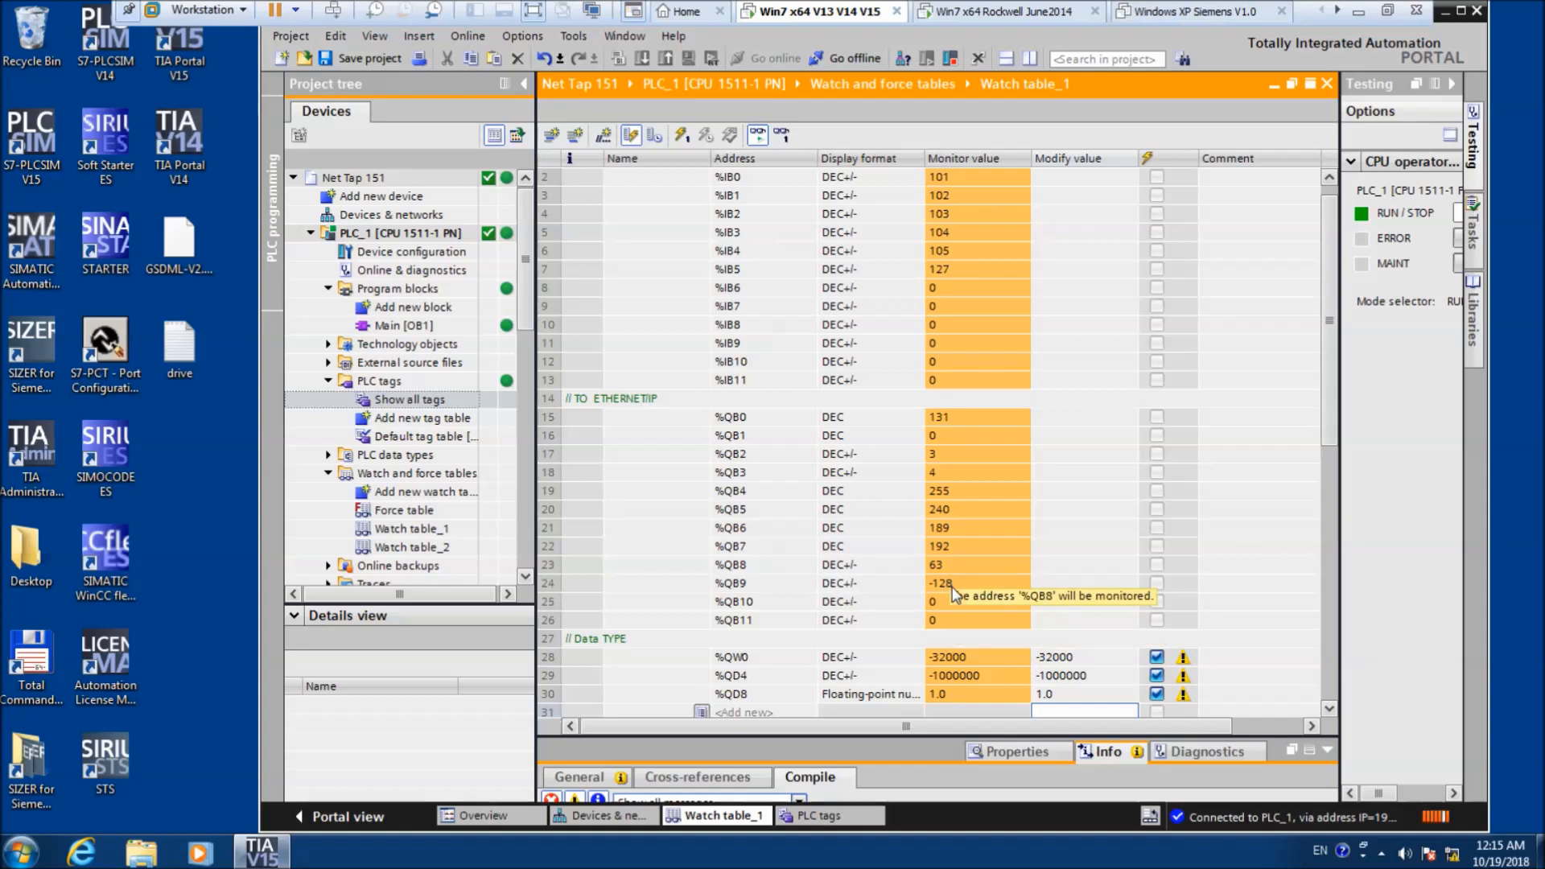
- Set the display format of %QB9 and %QB10 to DEC
left_click(866, 589)
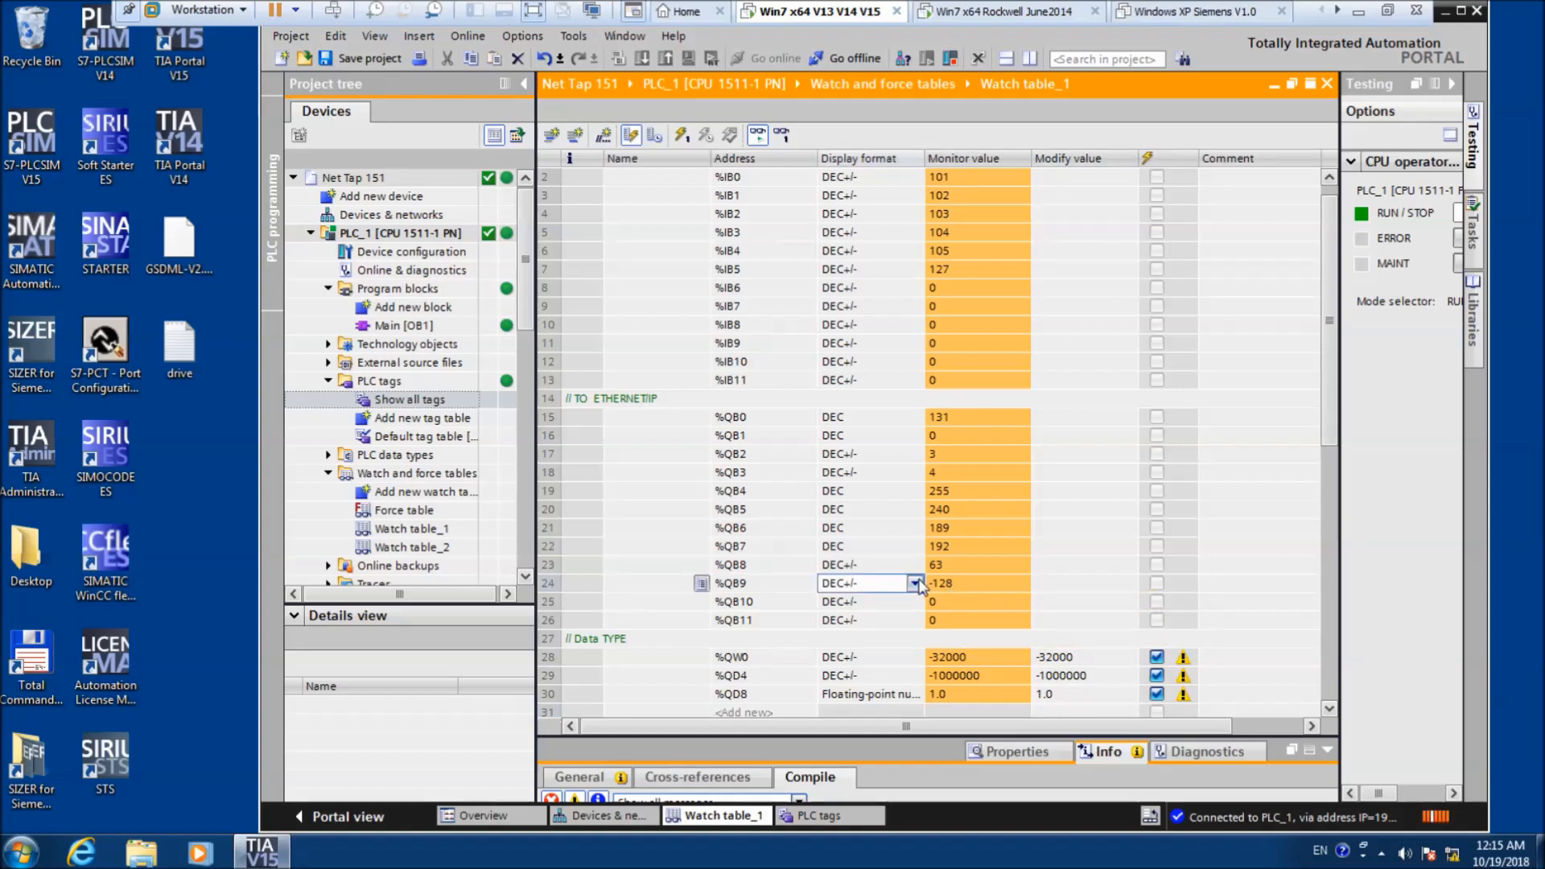
left_click(917, 586)
left_click(916, 587)
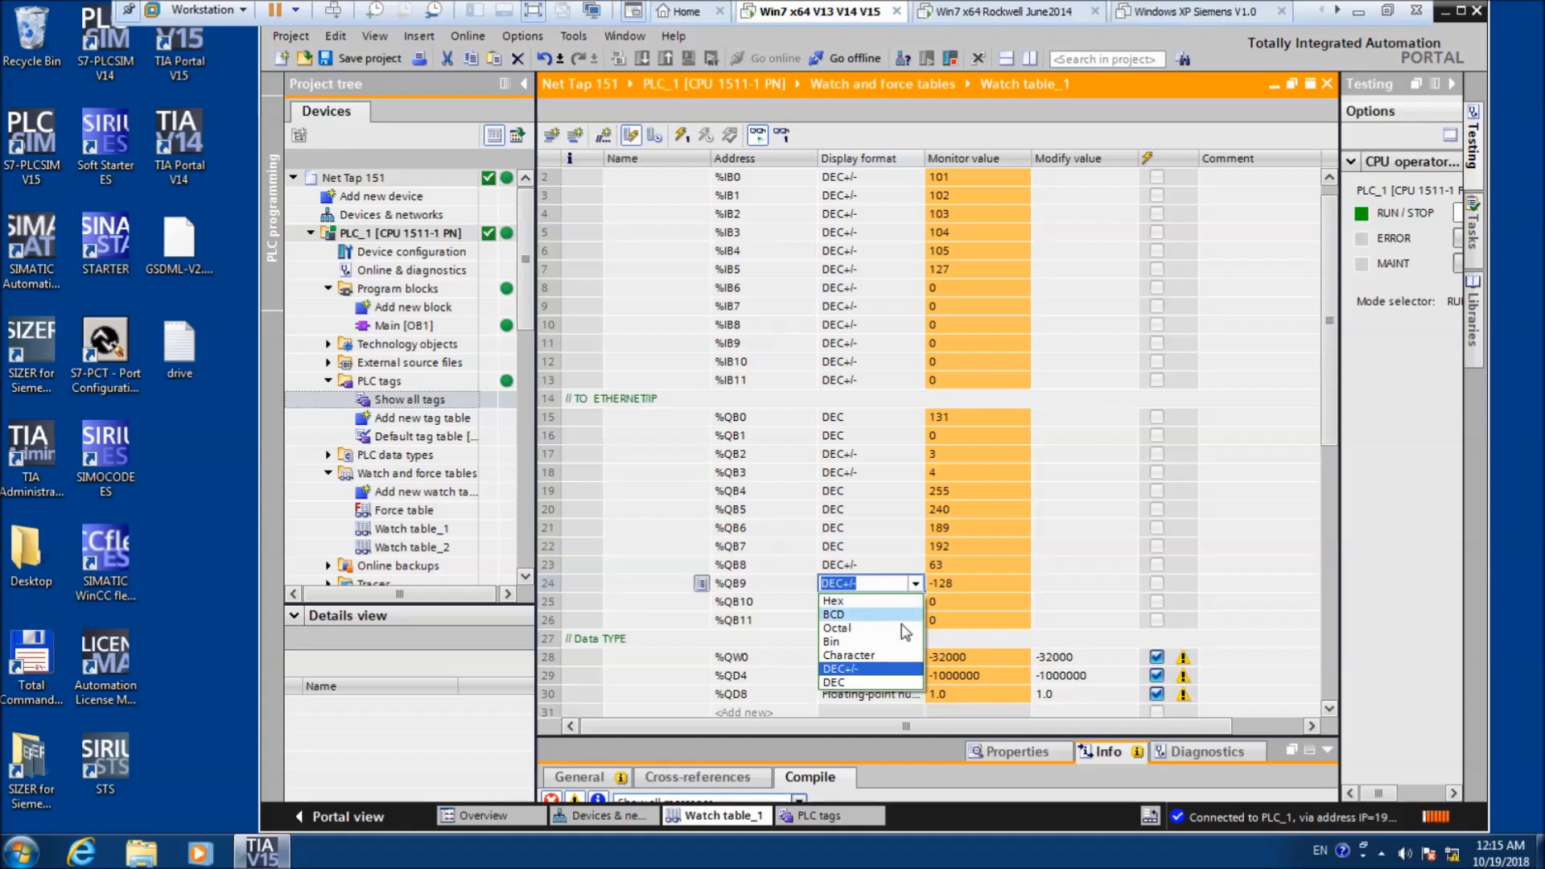
left_click(886, 683)
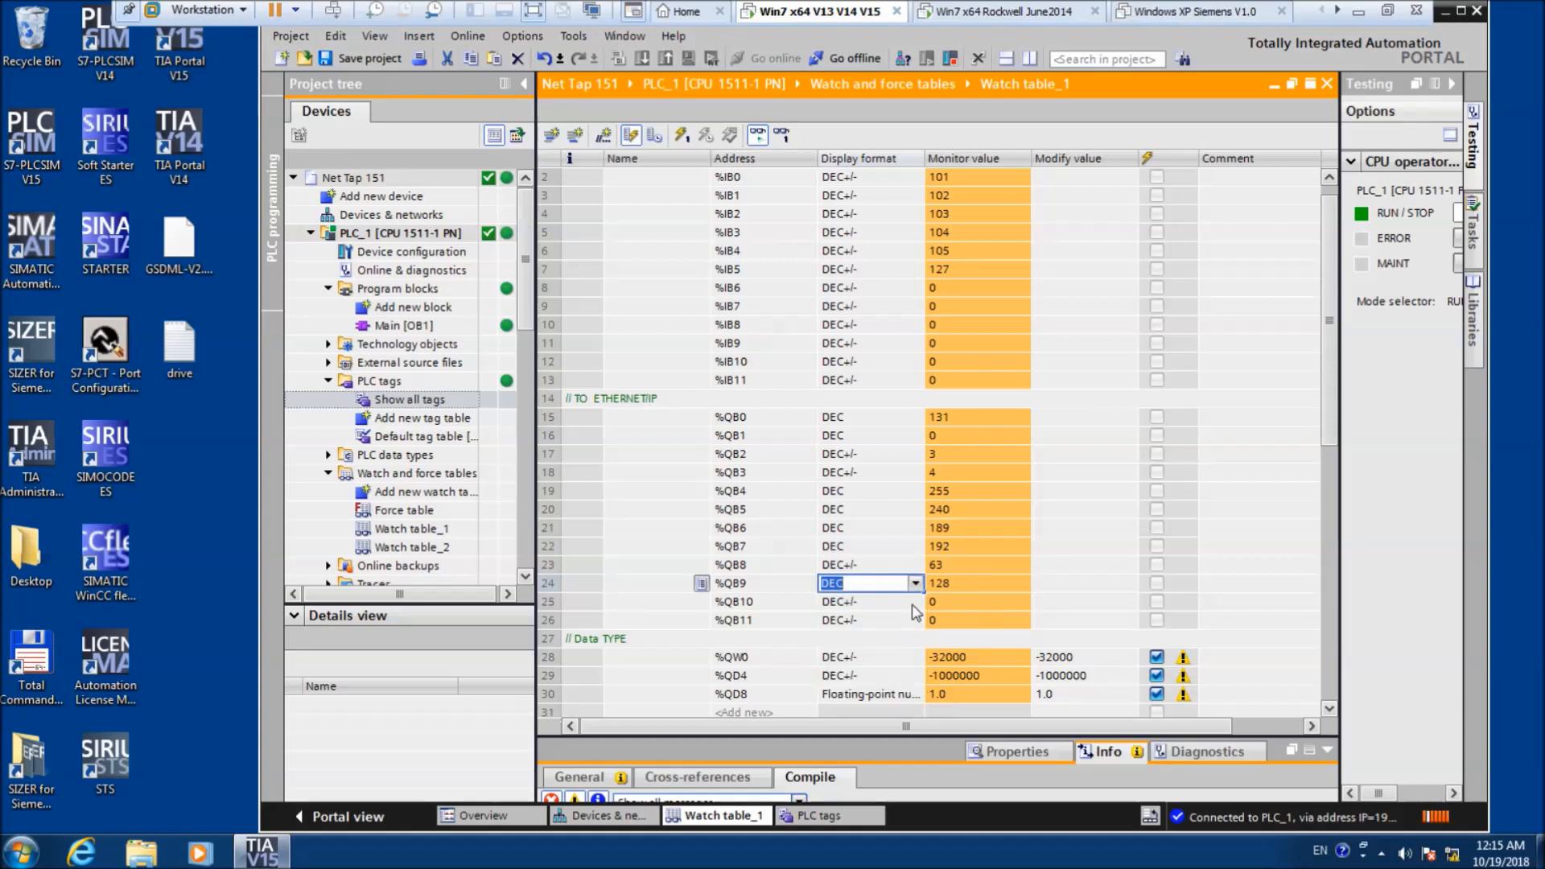
left_click(917, 603)
left_click(916, 603)
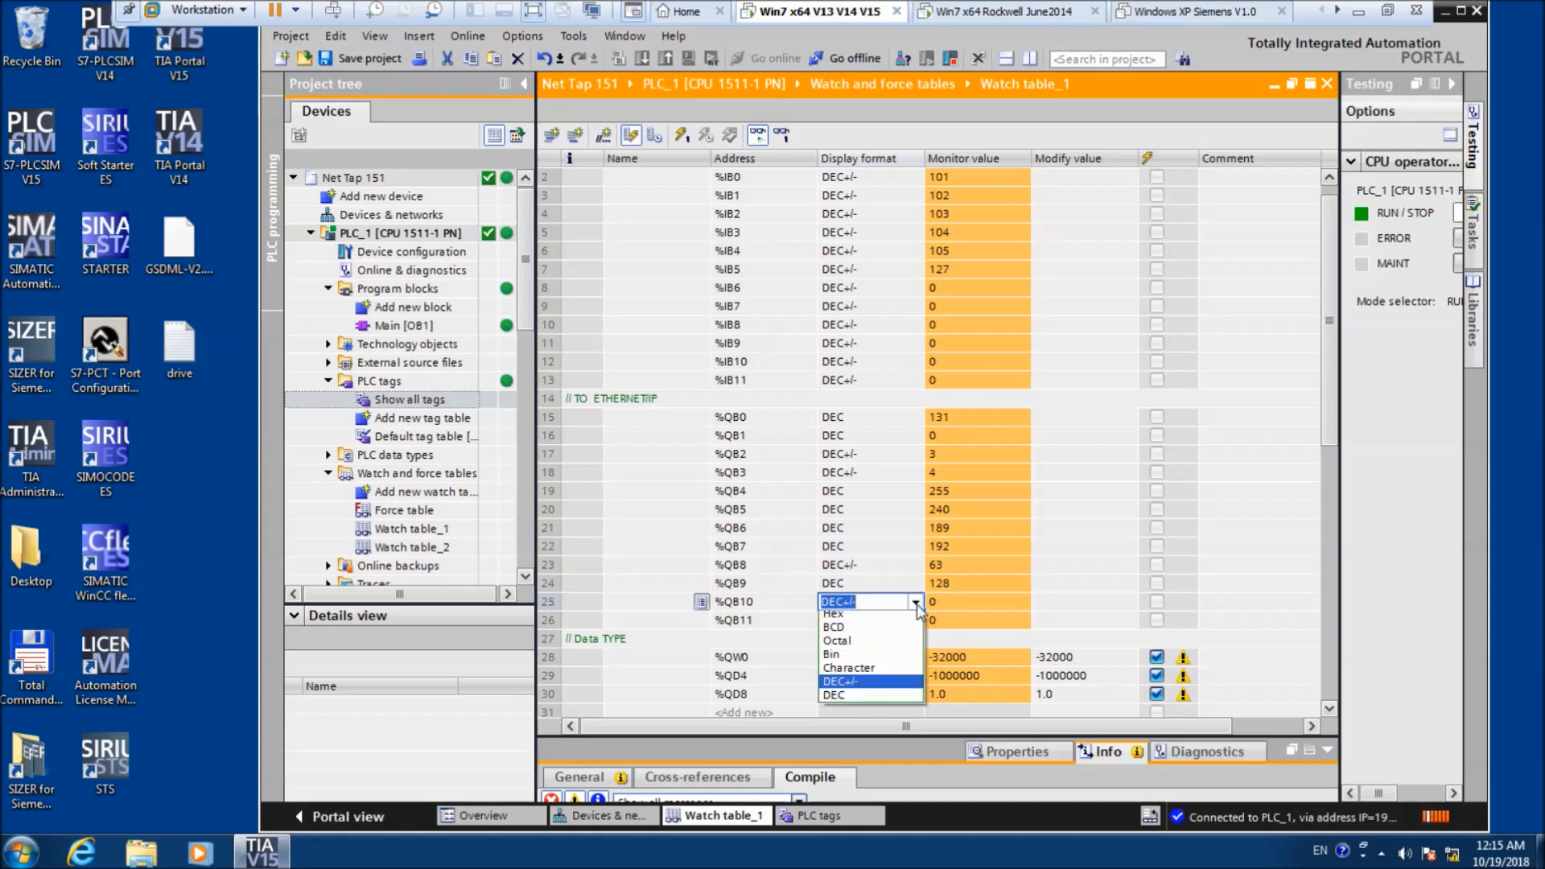
left_click(894, 702)
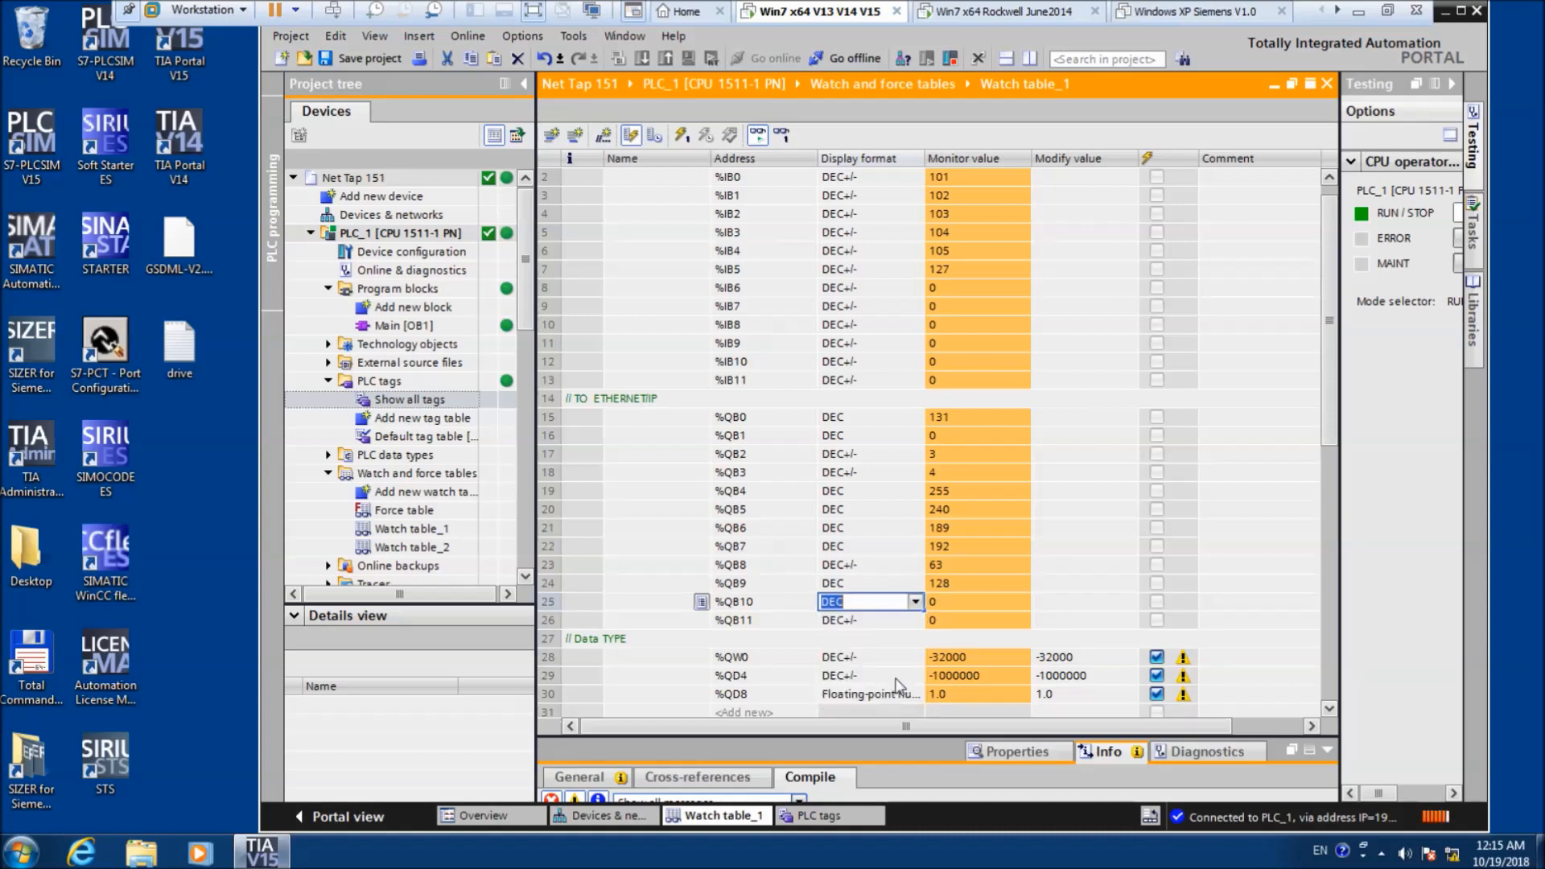
- Set the display format of %QB8 and %QB11 to DEC
left_click(918, 566)
left_click(918, 566)
left_click(918, 566)
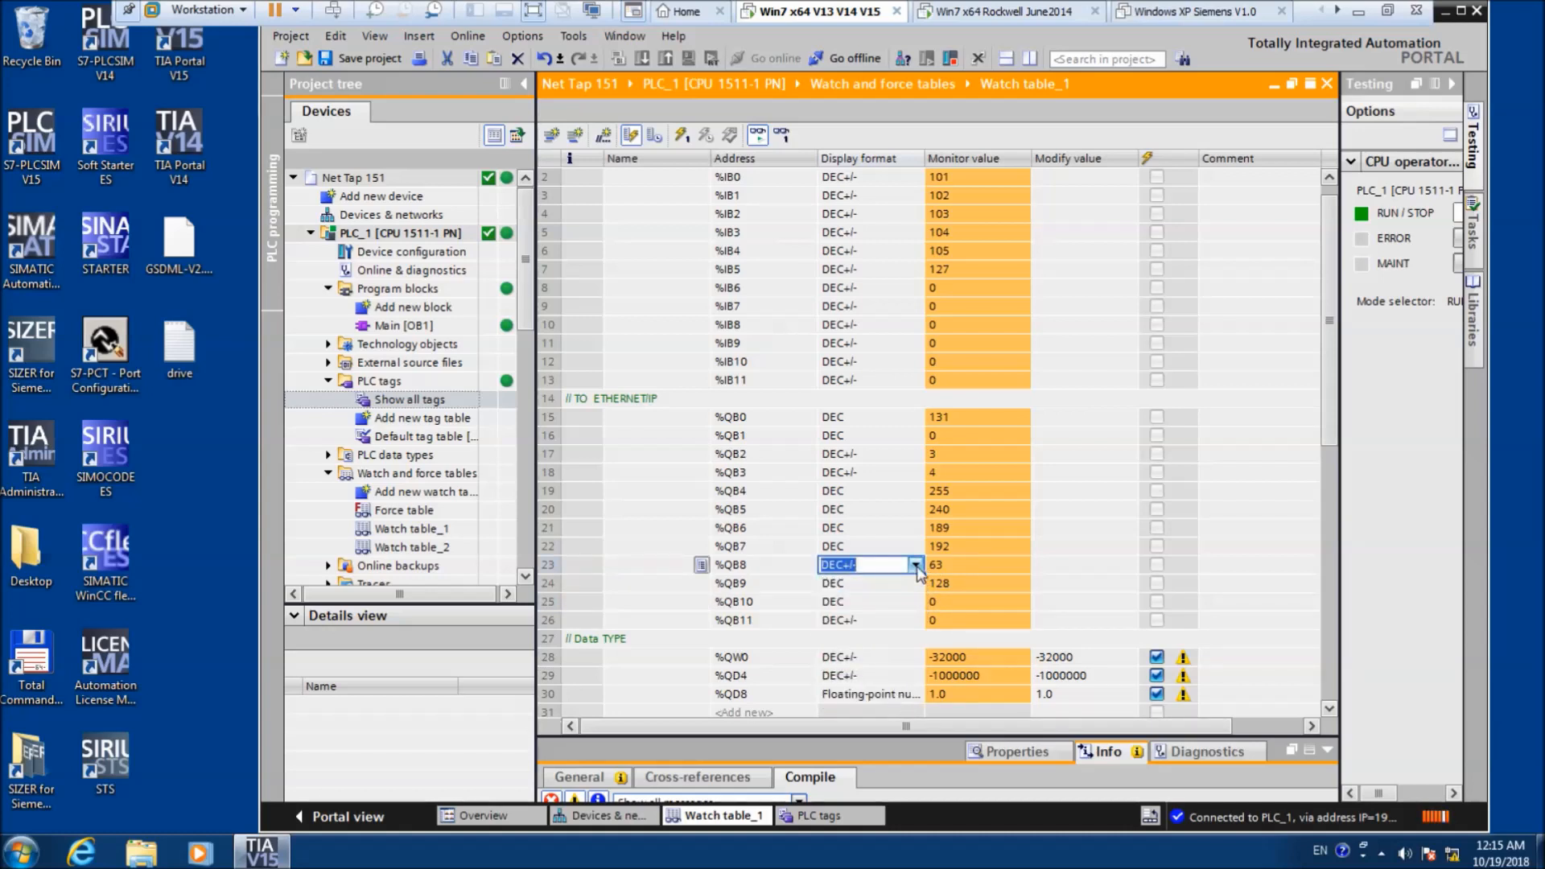
left_click(918, 566)
left_click(873, 665)
left_click(914, 619)
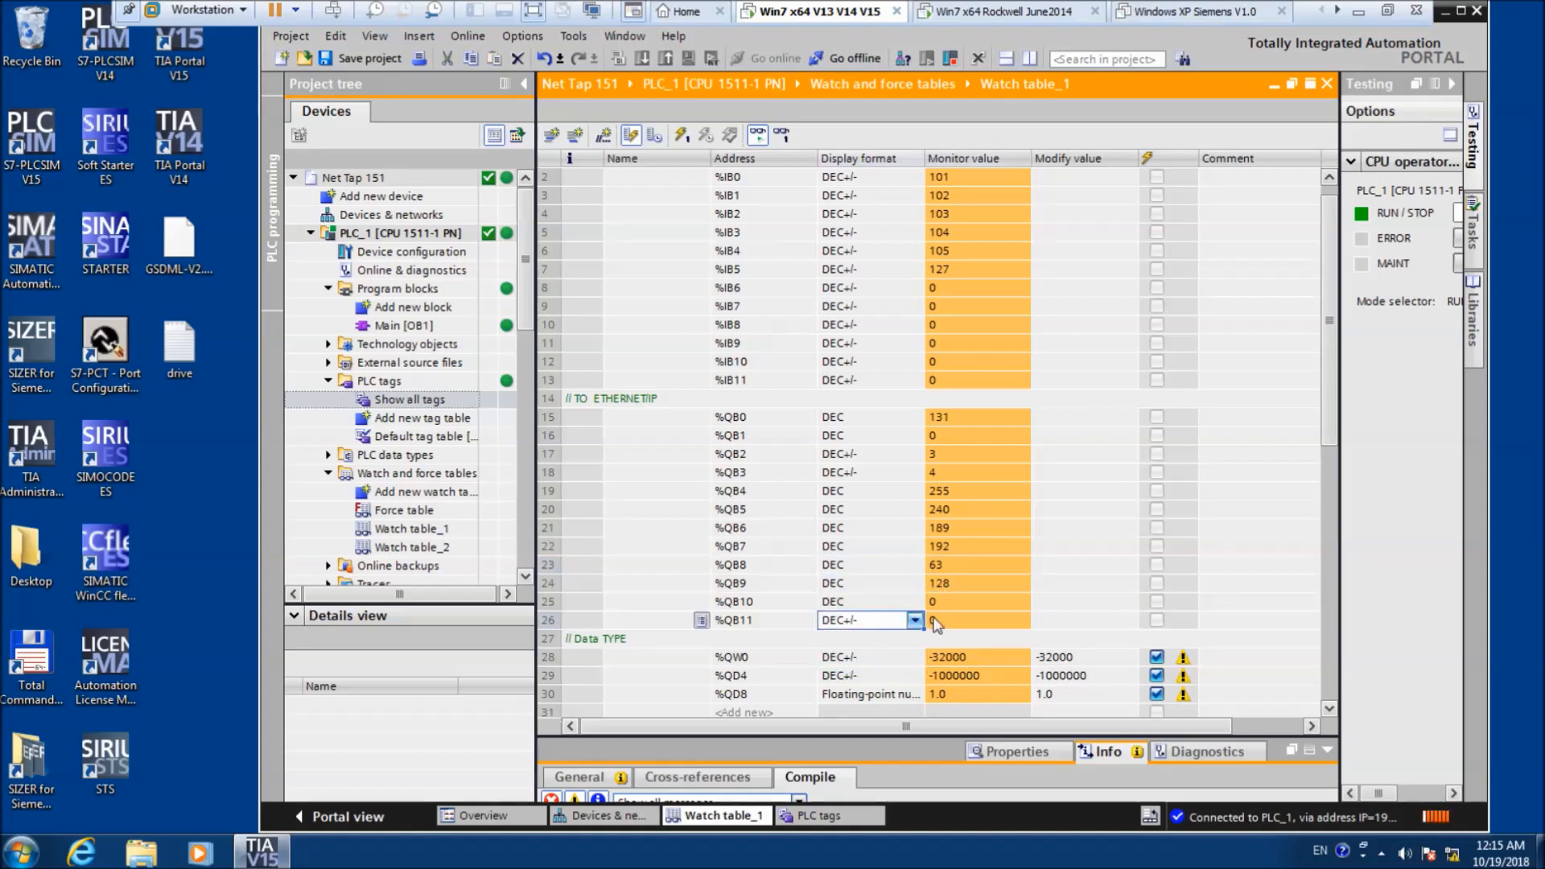
left_click(916, 621)
left_click(865, 718)
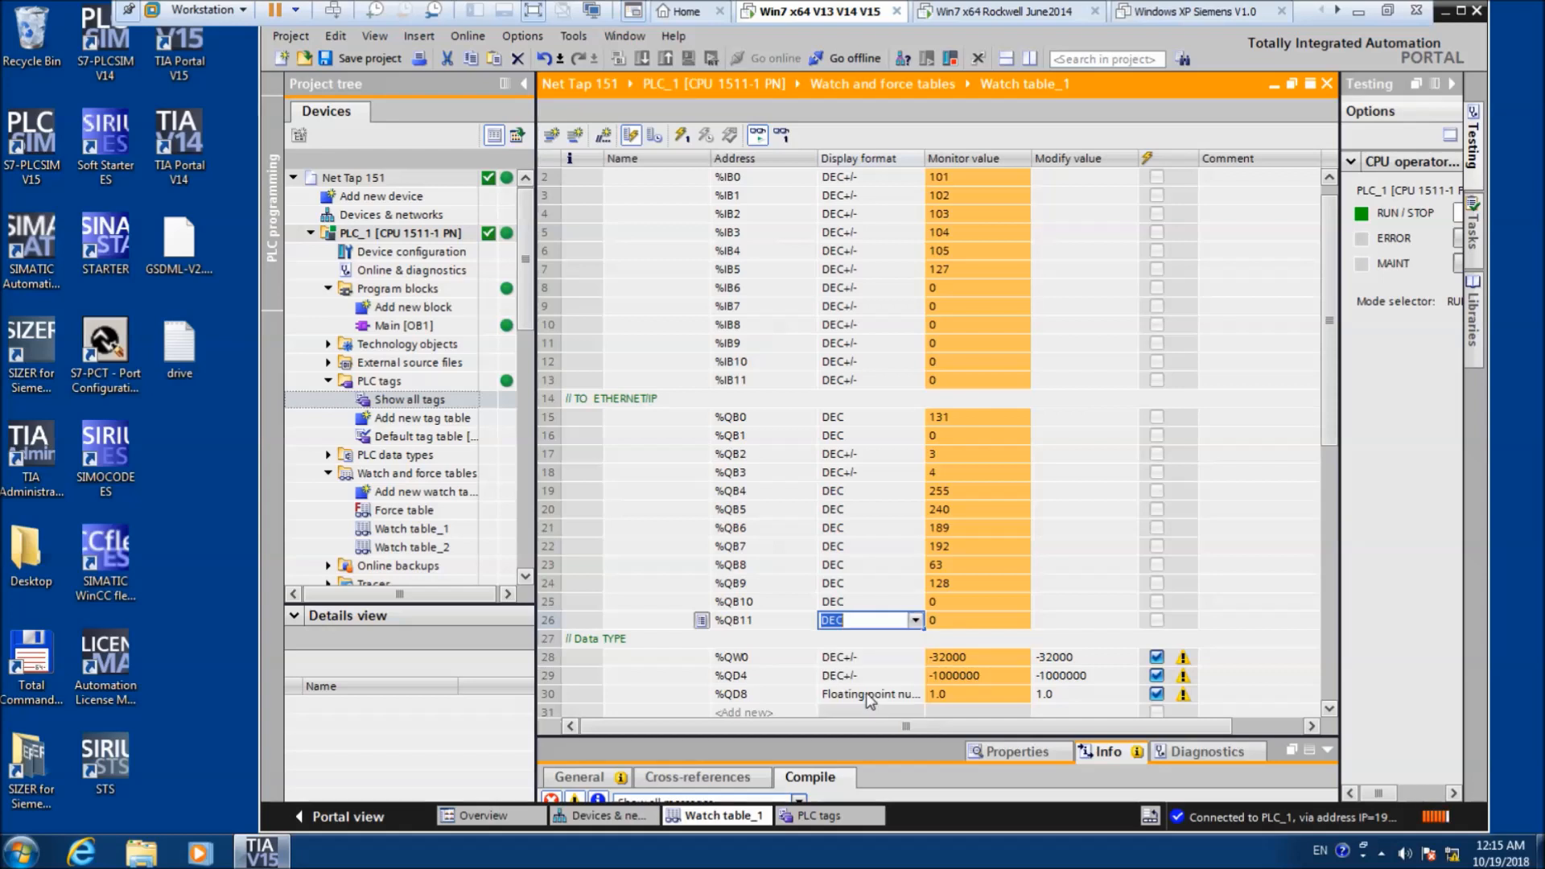
left_click(917, 605)
left_click(1020, 605)
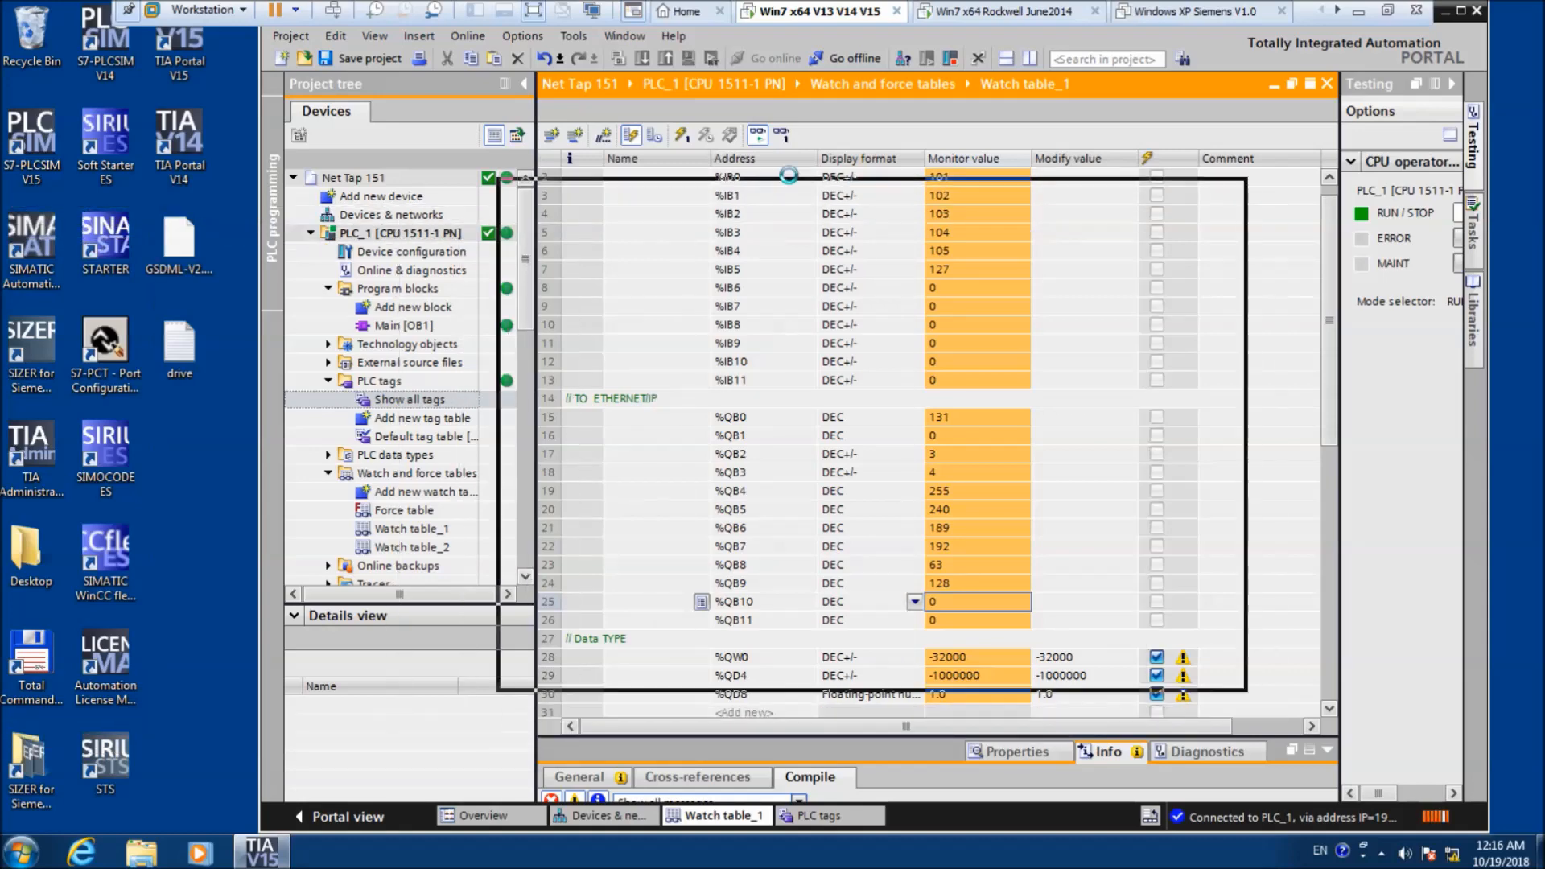
- Examine the IEEE 754 single-precision real number reference in the Greenshot image editor, and minimize it
left_click_drag(693, 165, 535, 174)
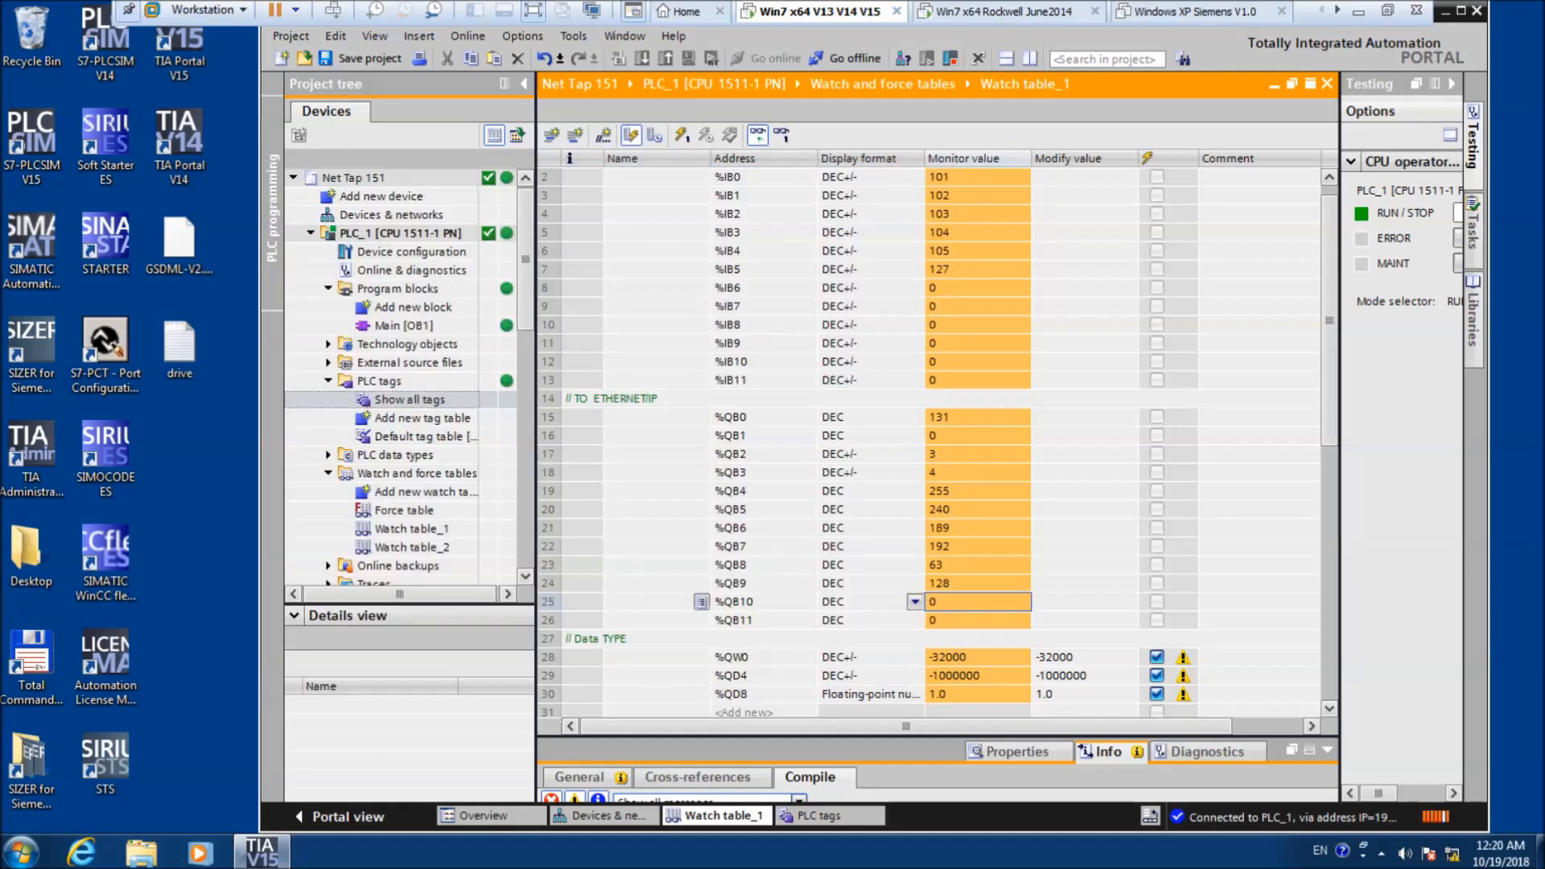
left_click_drag(0, 207, 623, 115)
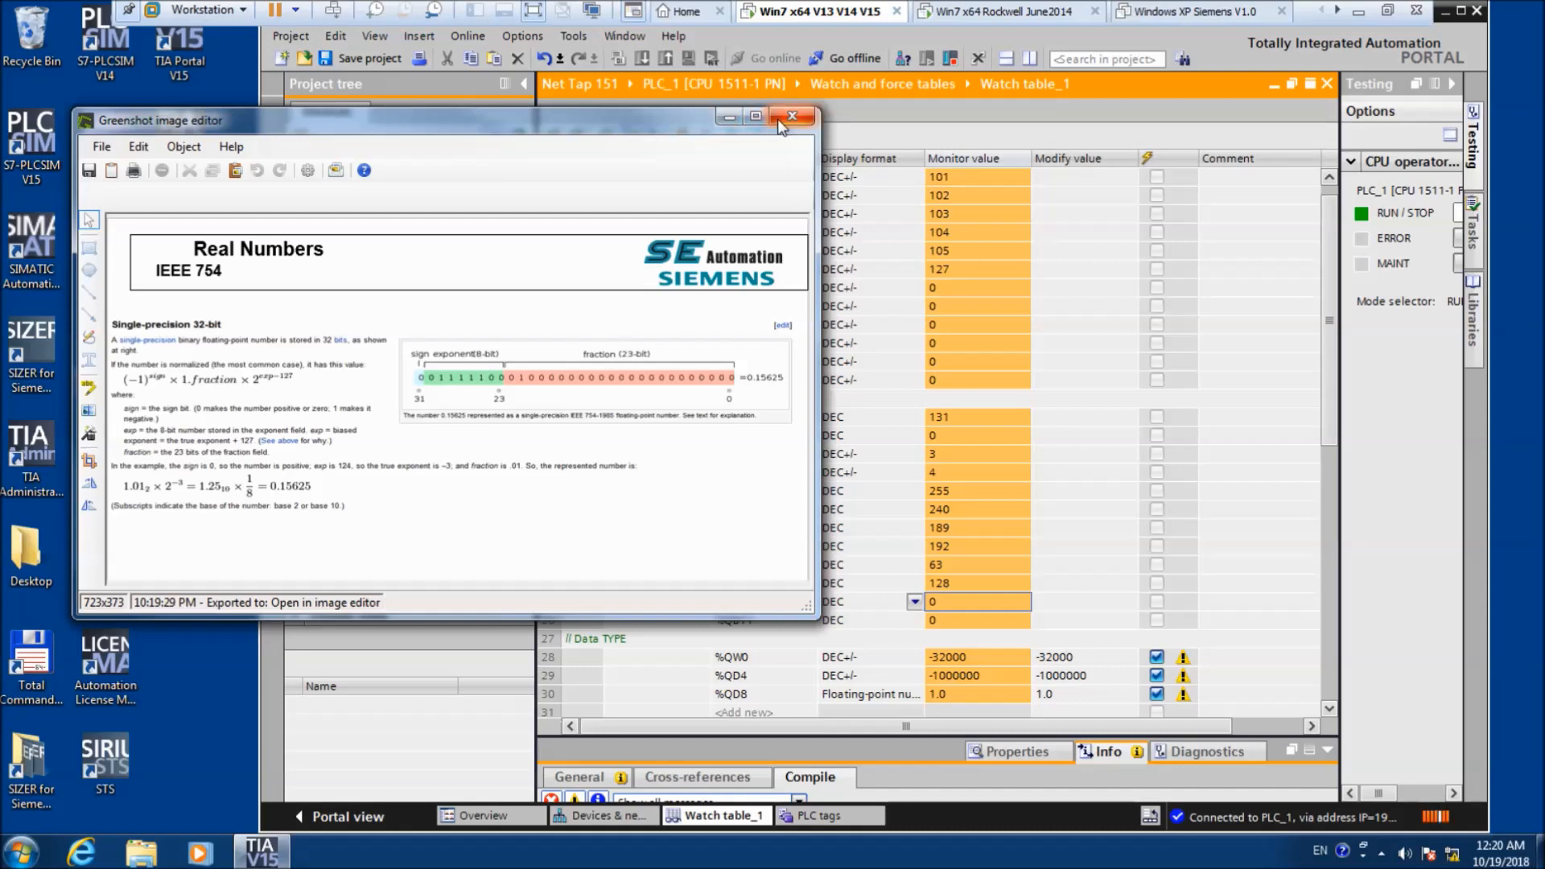
left_click(728, 118)
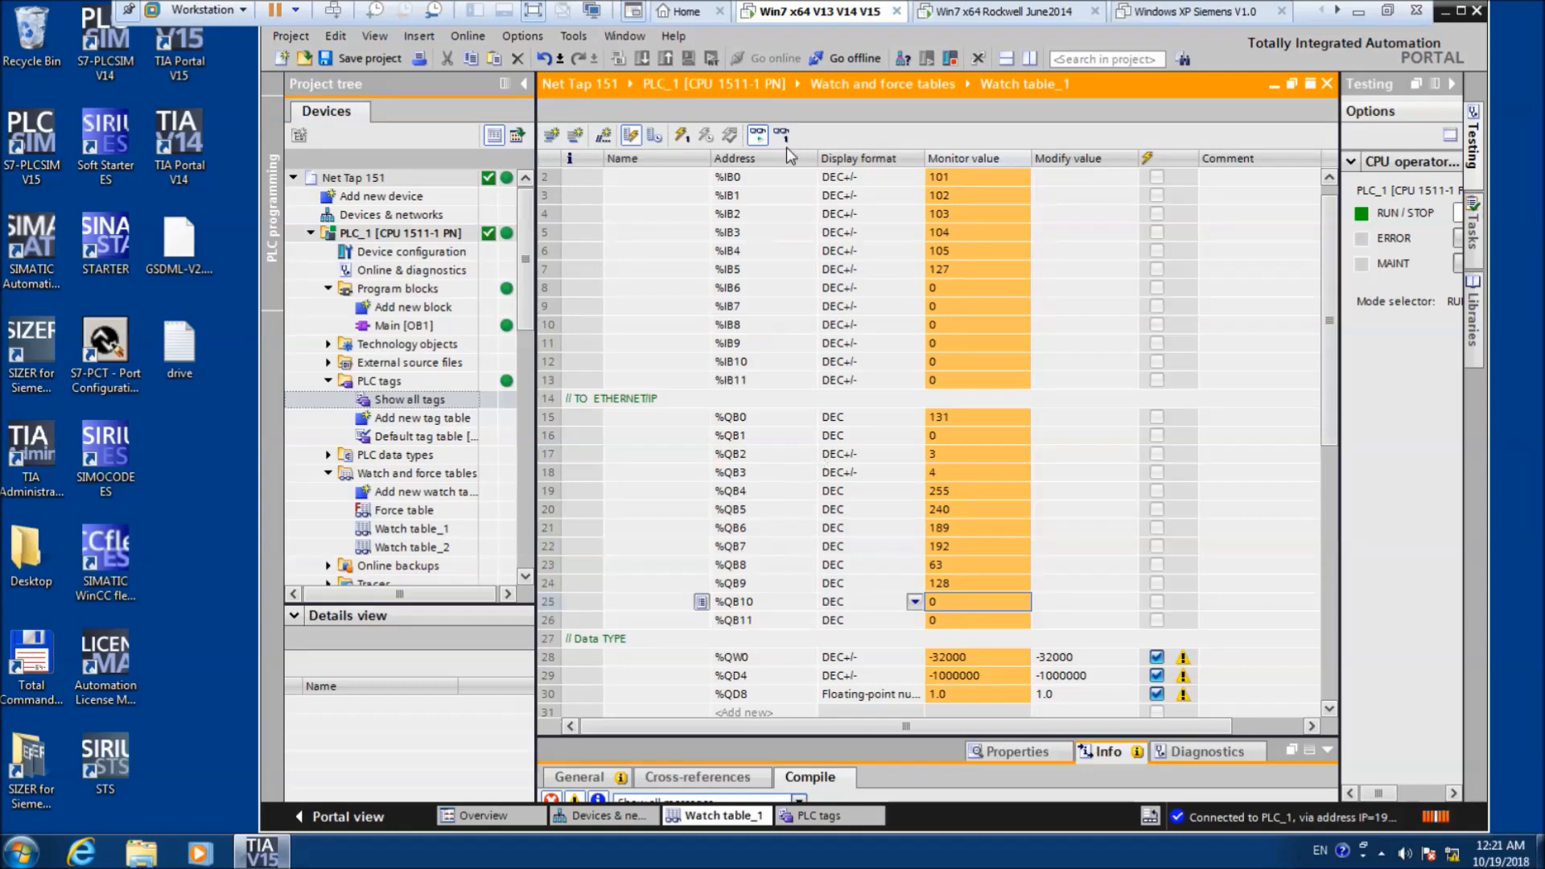
- Switch to the Rockwell virtual machine and create a controller tag named REAL_FROM_SIEMENS with data type REAL
left_click(946, 13)
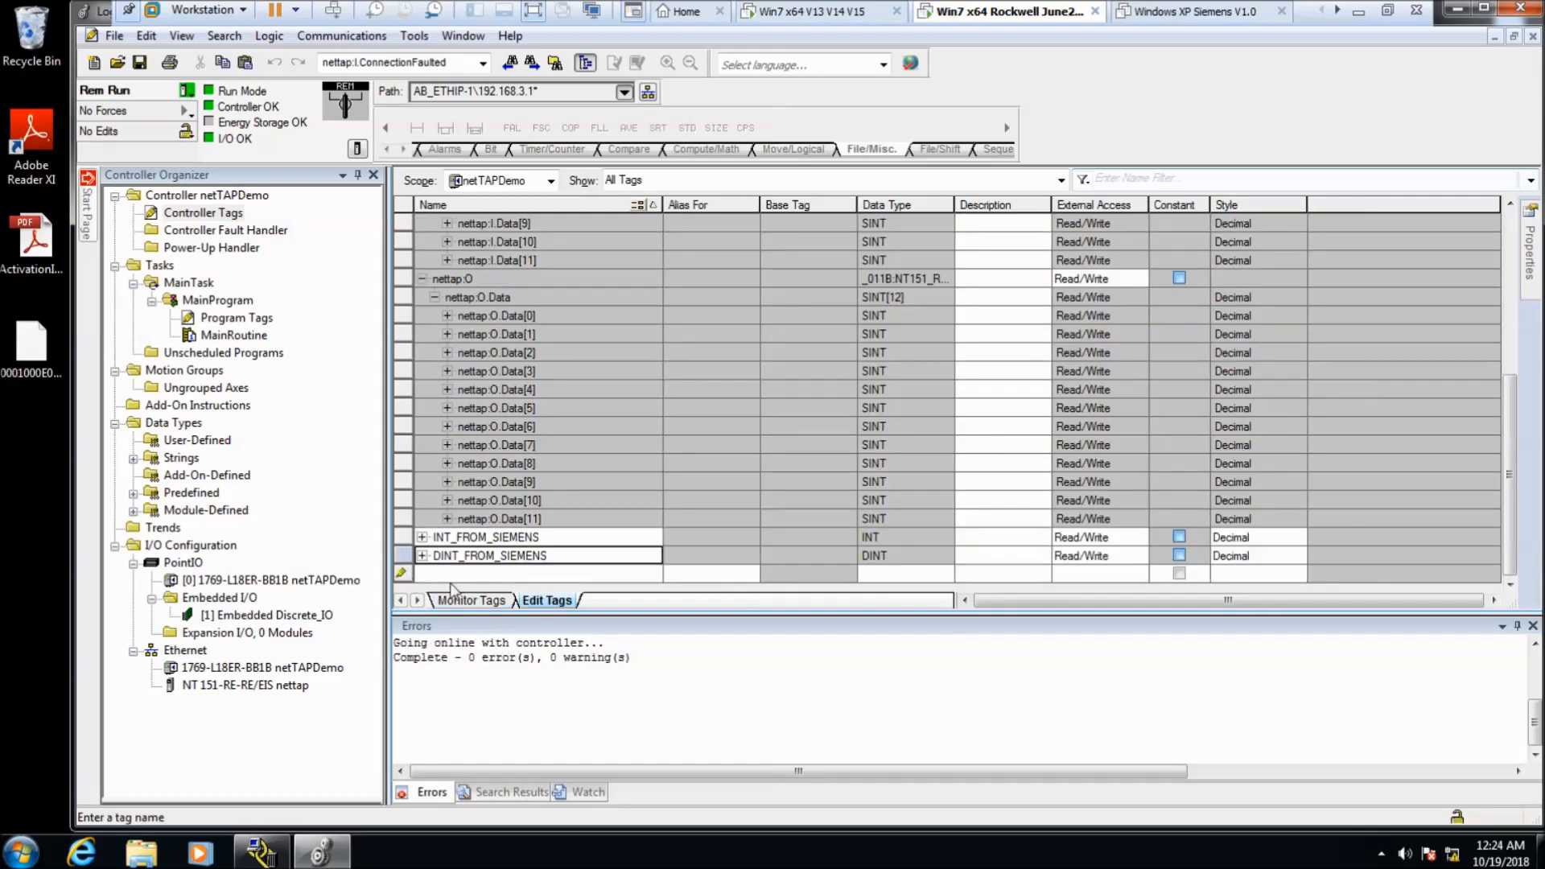
right_click(236, 214)
left_click(274, 227)
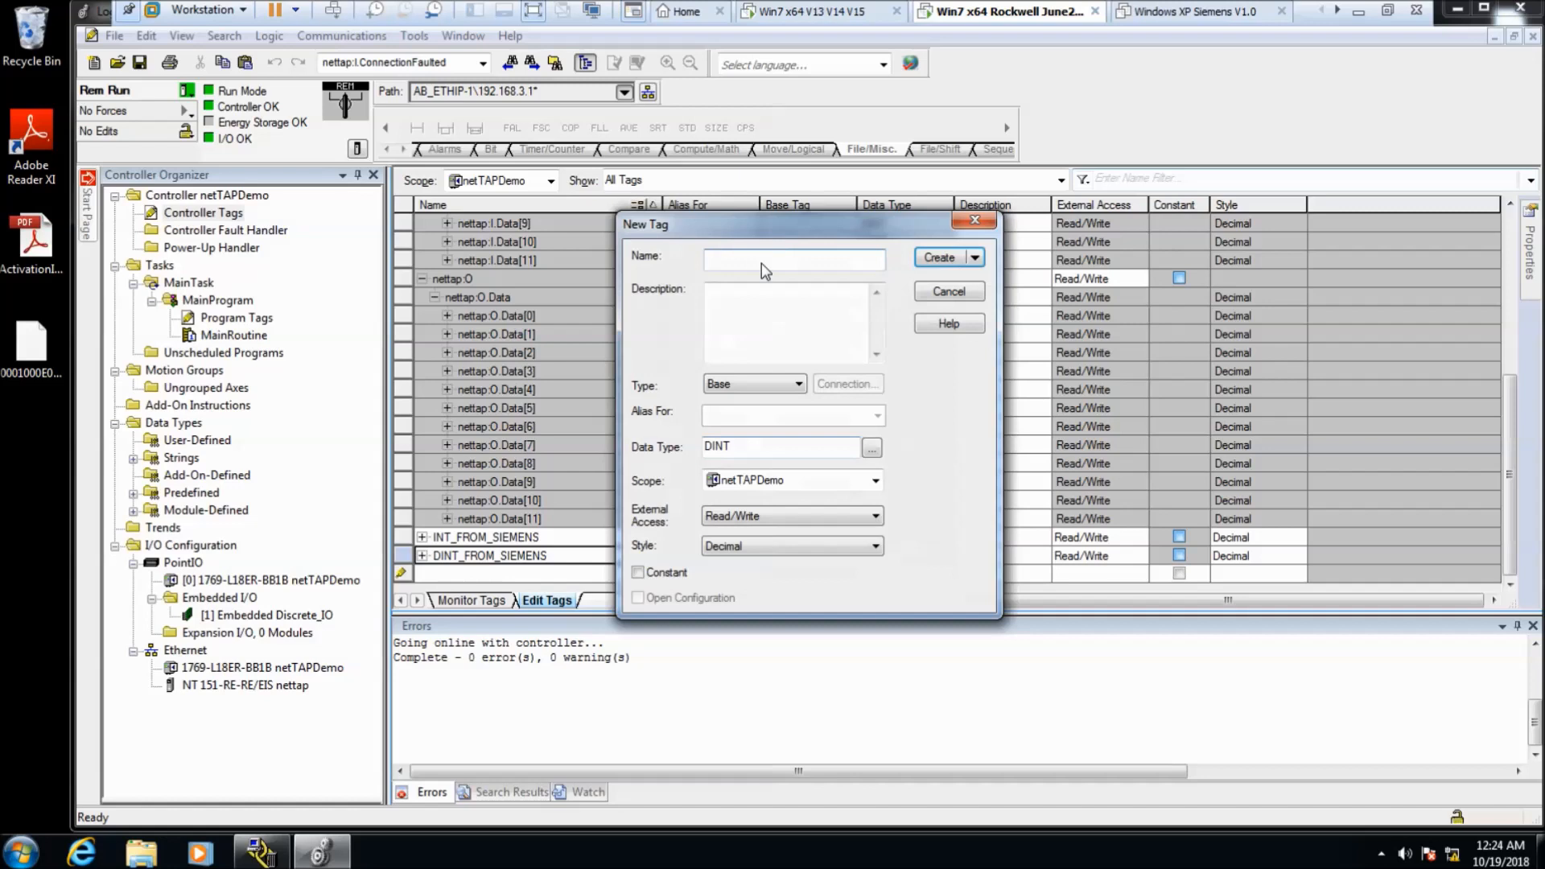
type("REAL_FROM_SIEMENS")
left_click_drag(743, 442, 692, 453)
type("REAL")
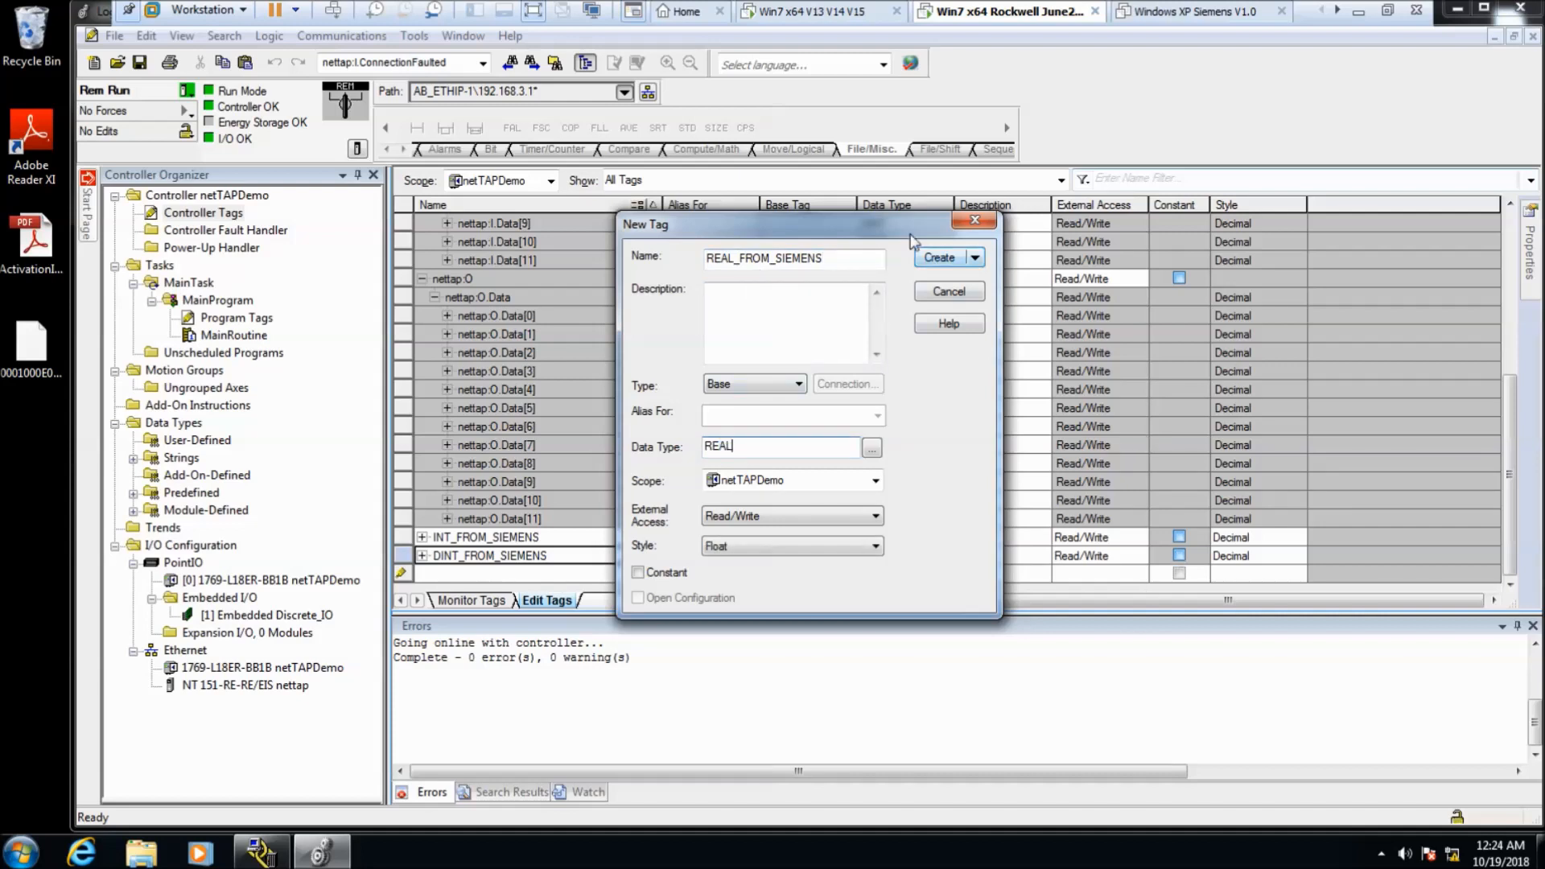
left_click(926, 262)
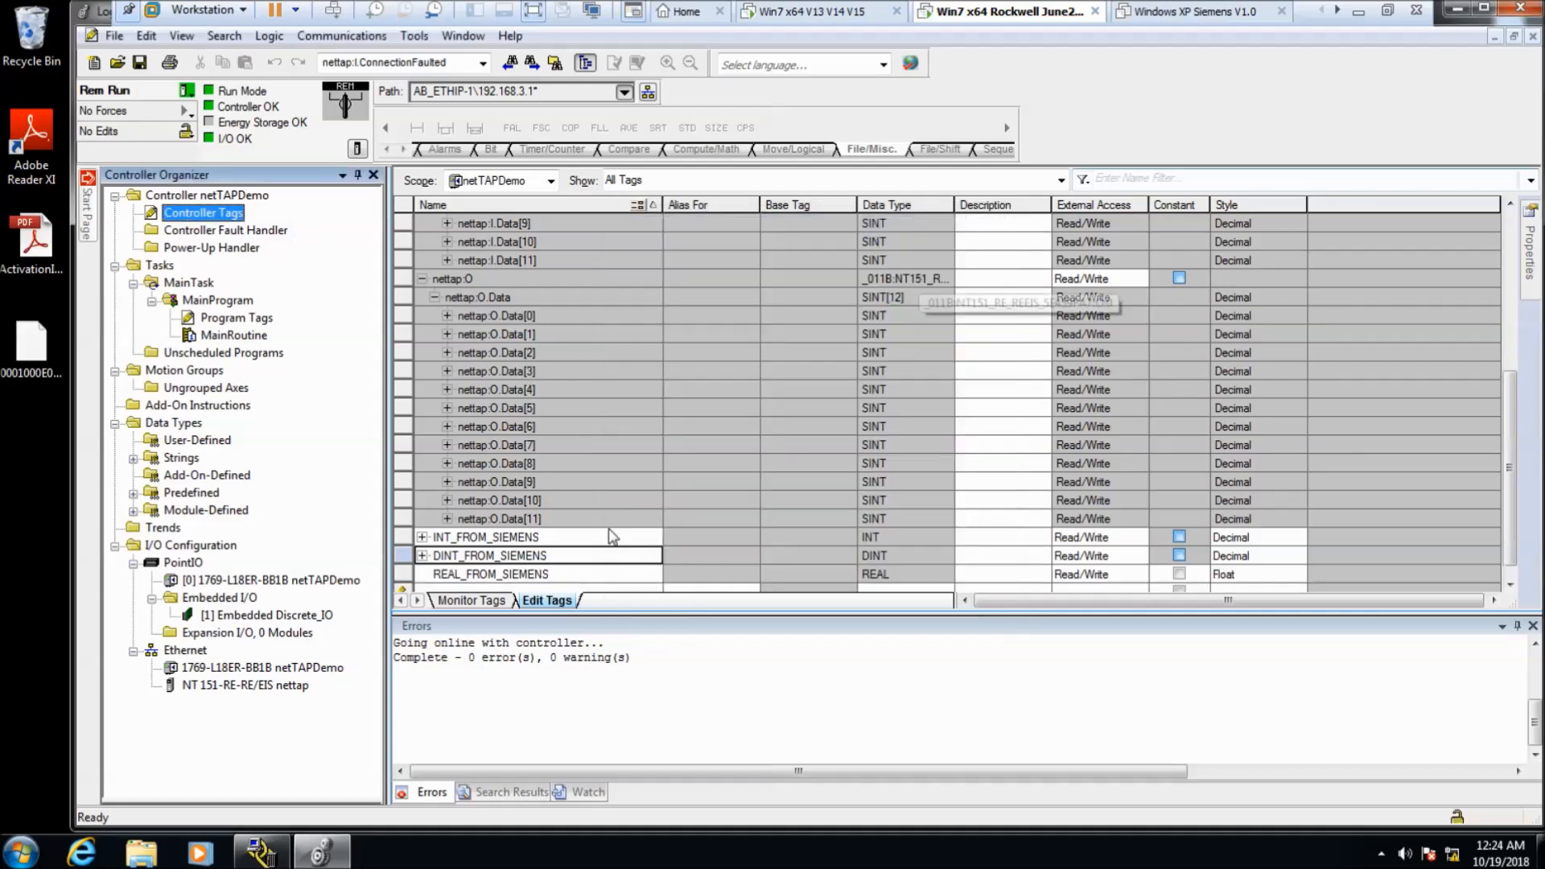
left_click(527, 575)
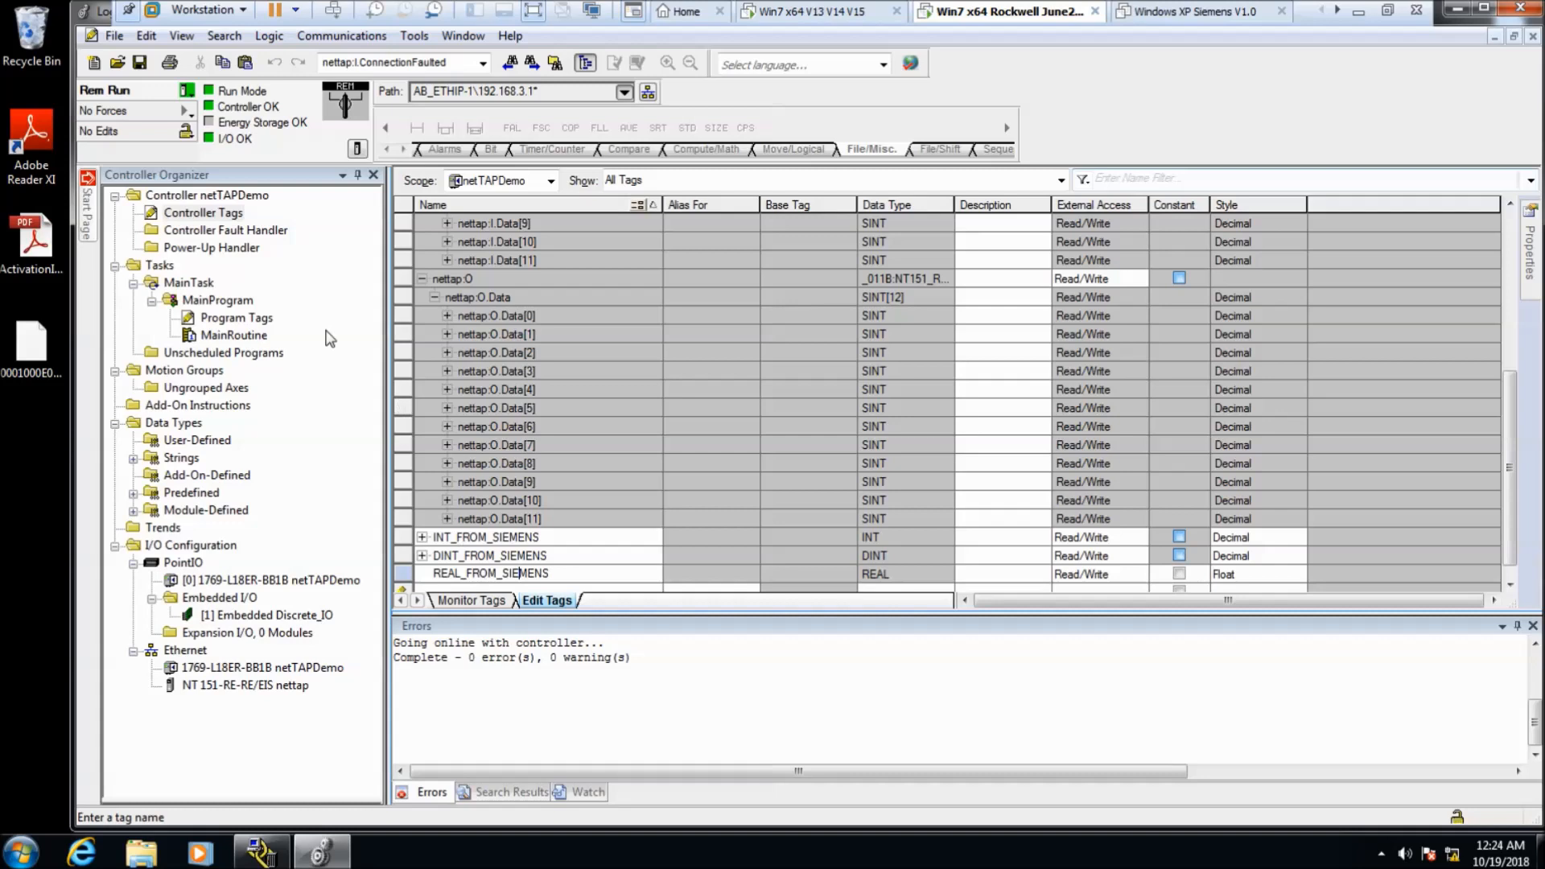
- Open MainRoutine and insert a COP instruction before the existing copy instructions on rung 0
double_click(229, 336)
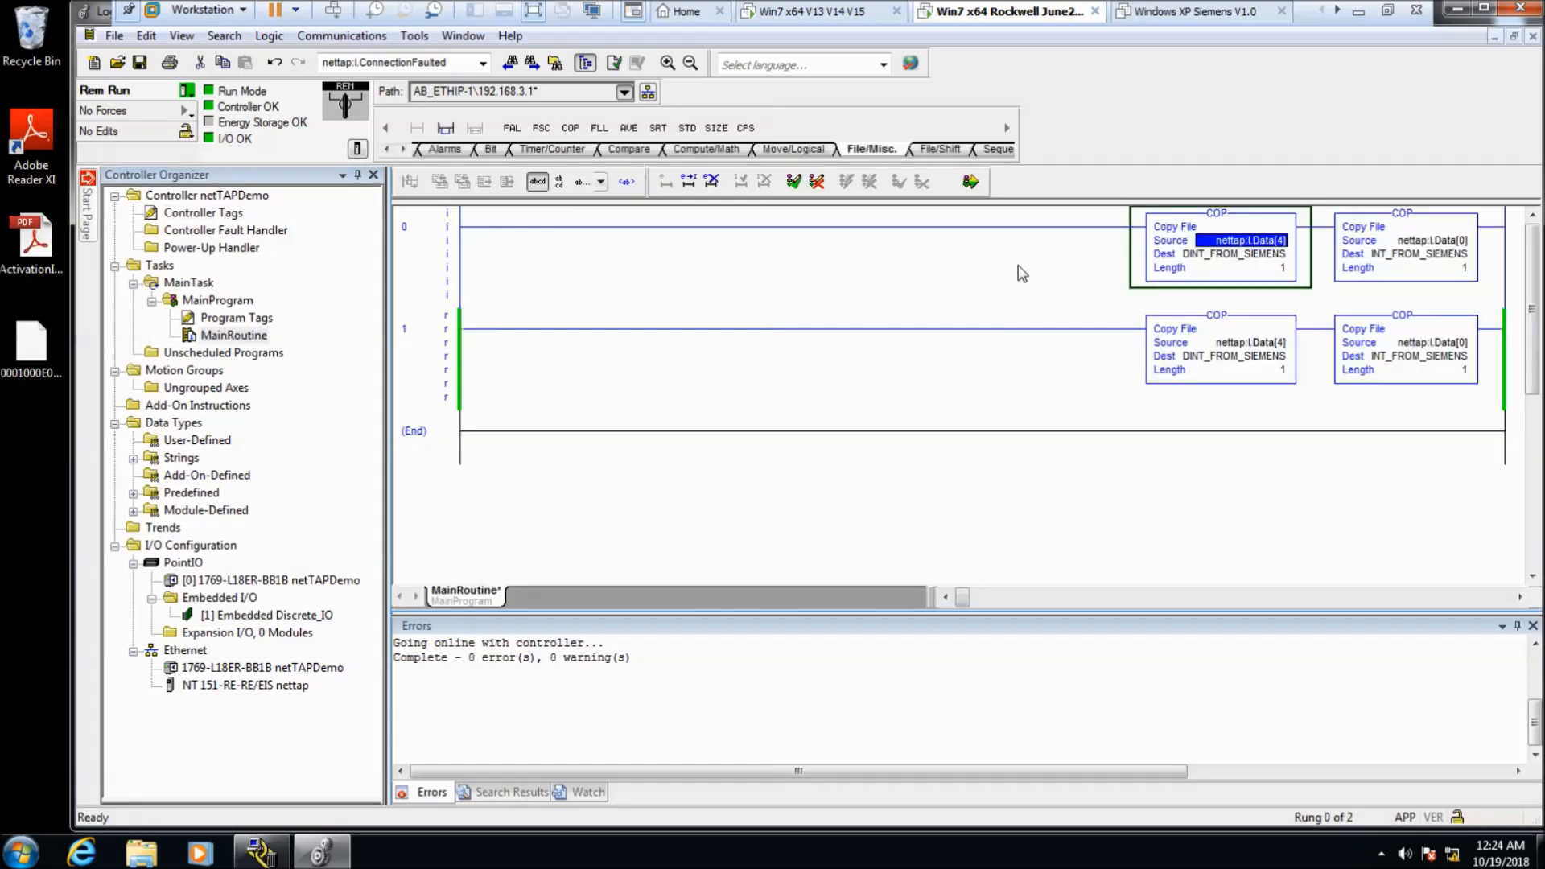
left_click(1019, 233)
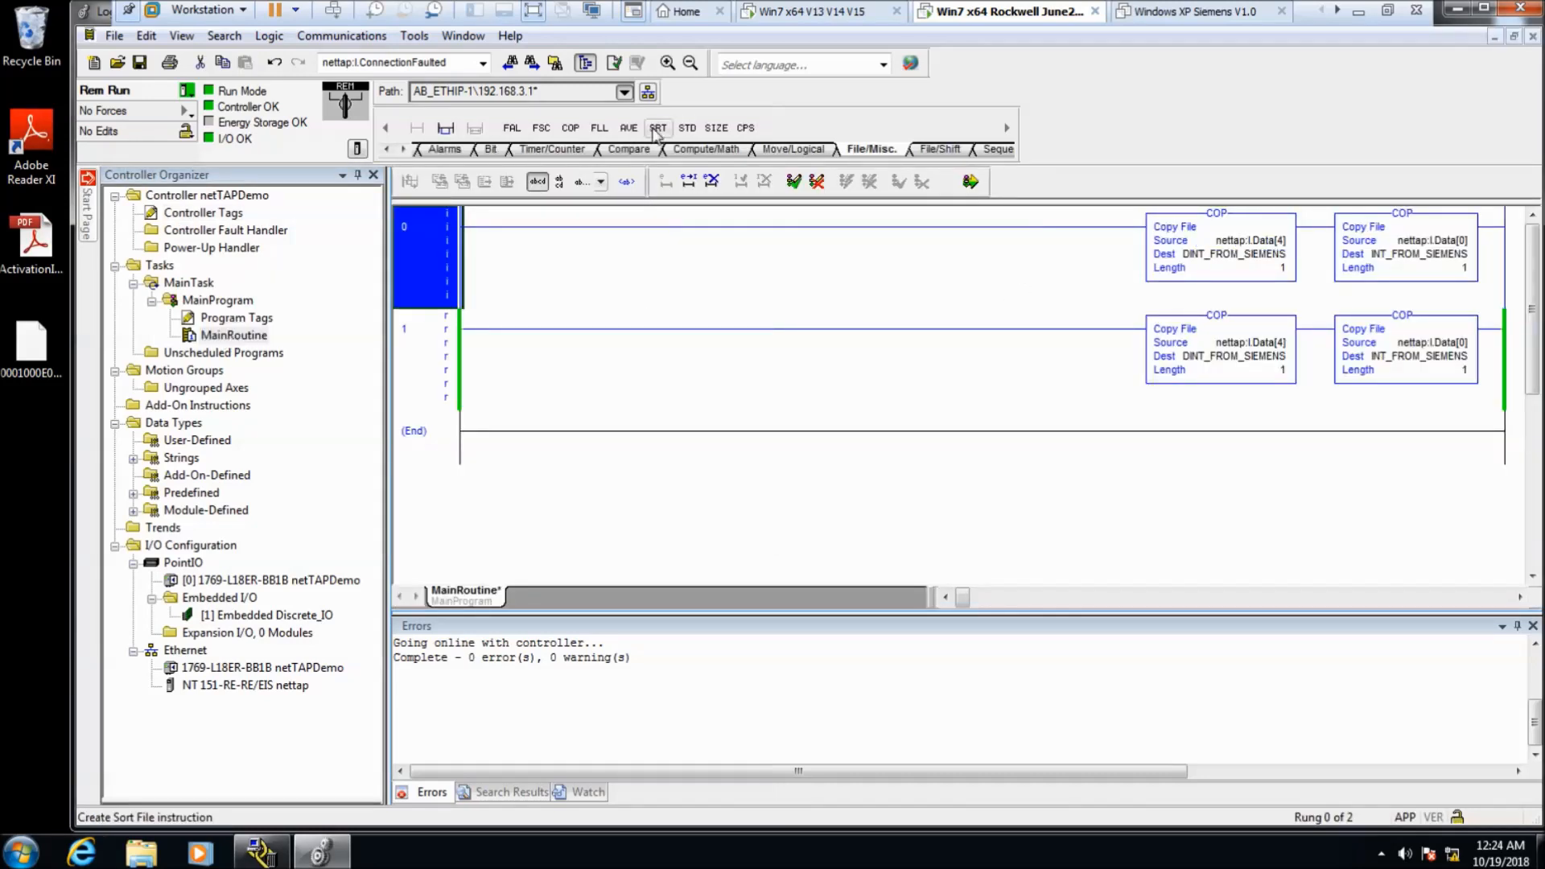
left_click(571, 127)
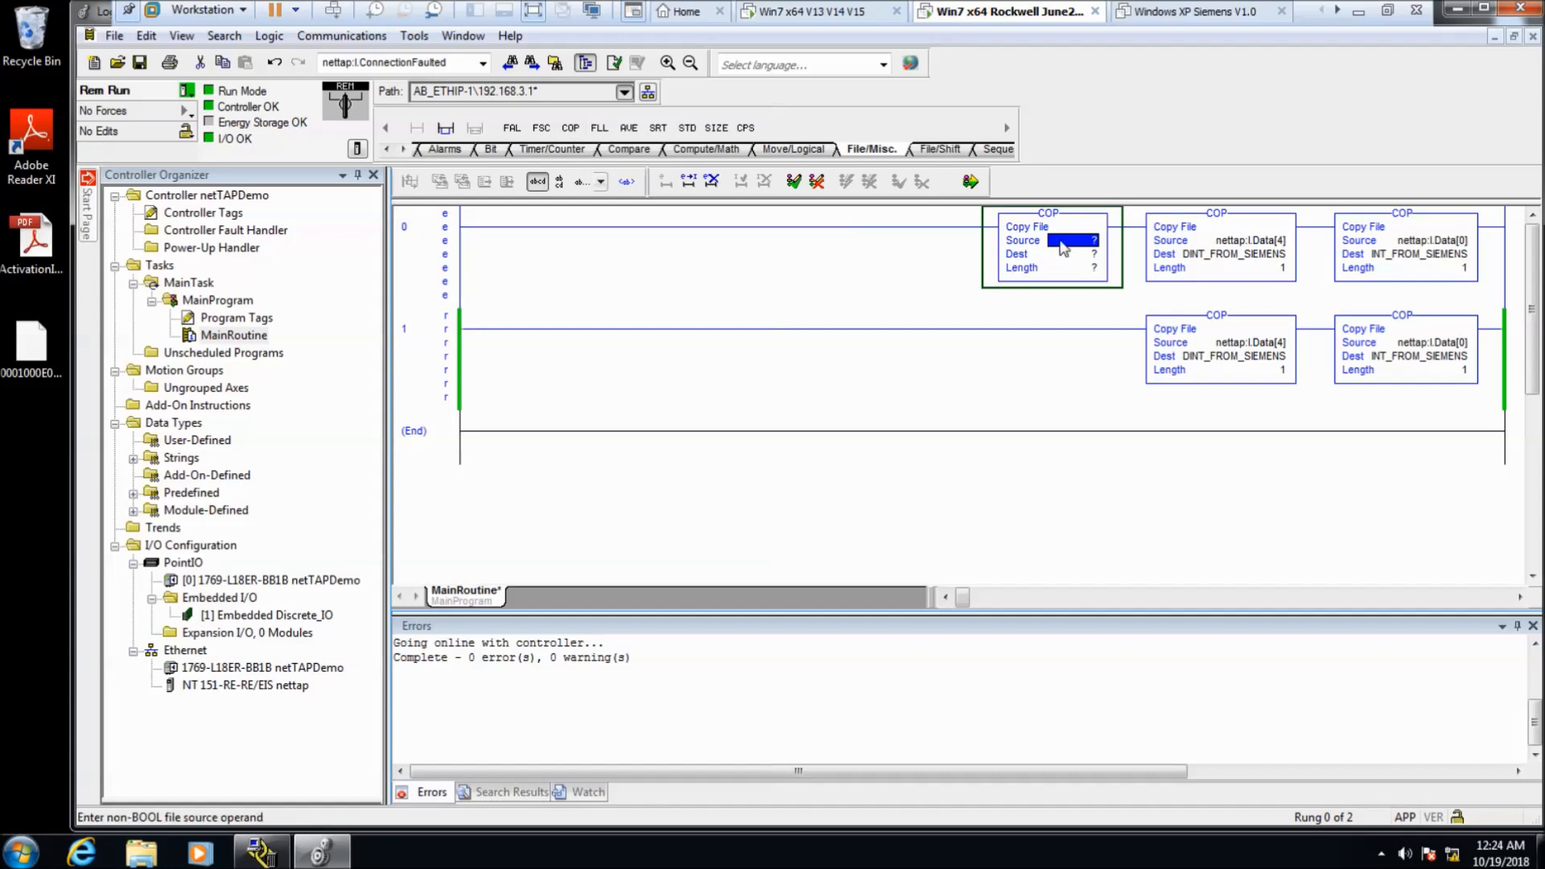
- Set the source of the new COP instruction on rung 0 to nettap:I.Data[8]
type("nettap:I")
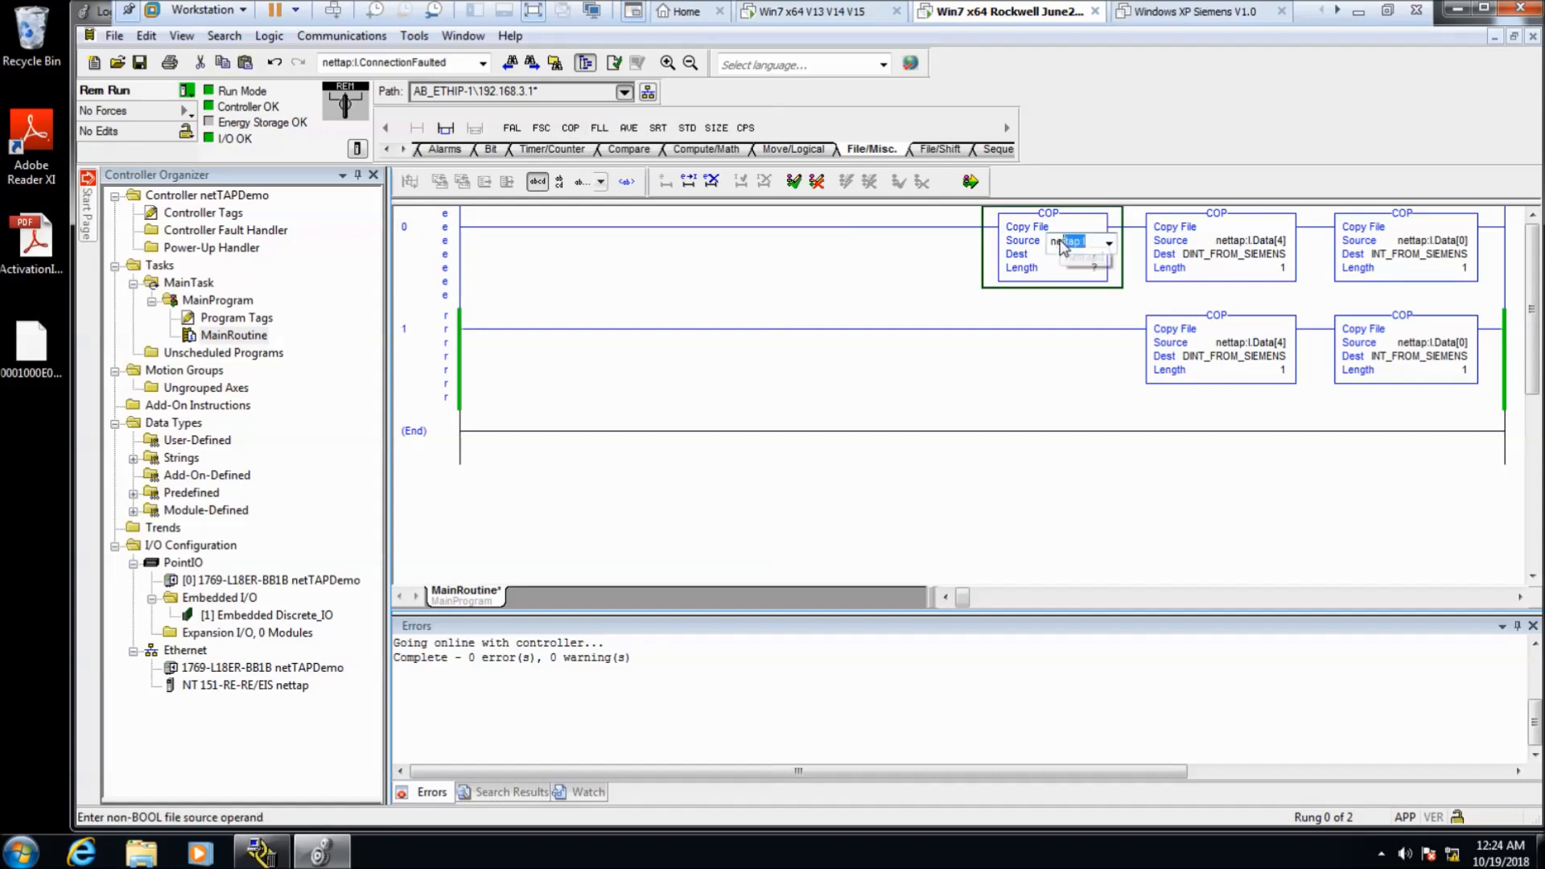
left_click(1109, 243)
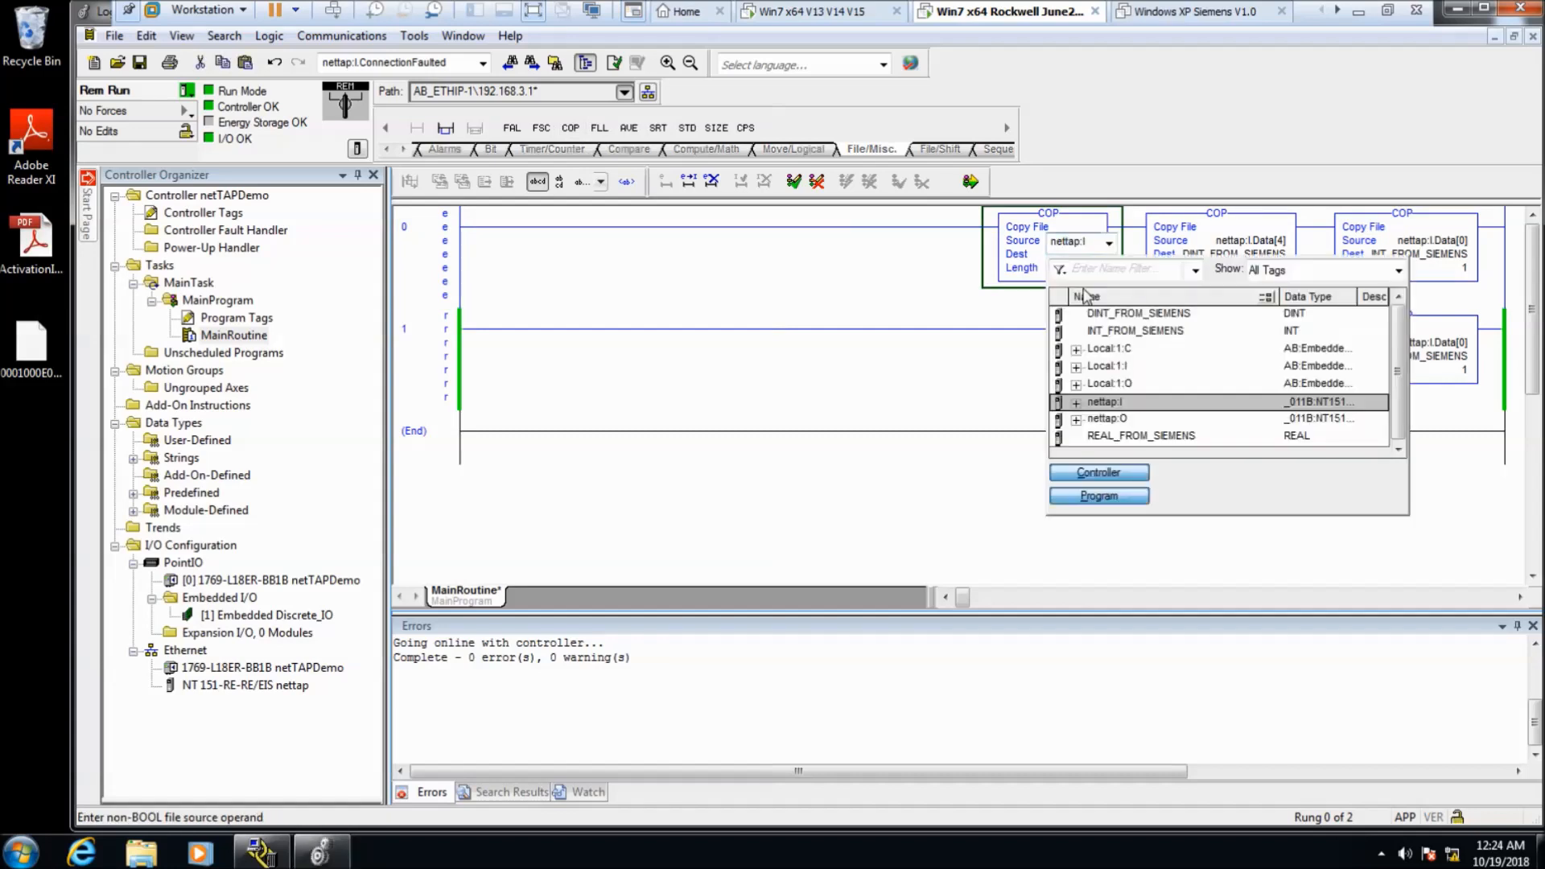
left_click(1076, 402)
left_click(1090, 403)
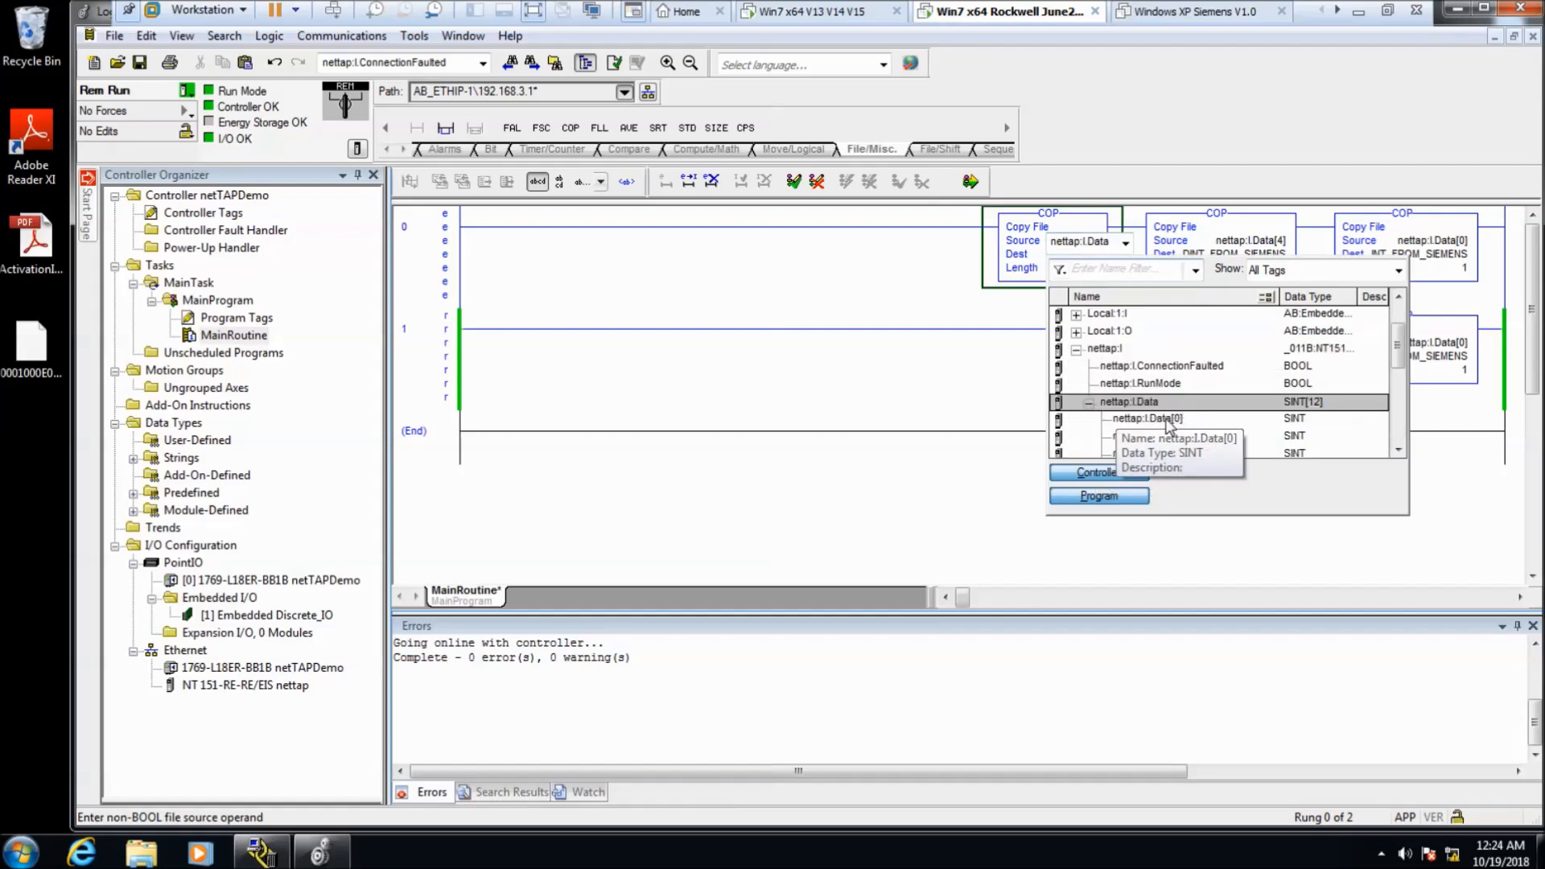
scroll(1093, 405, "down", 4)
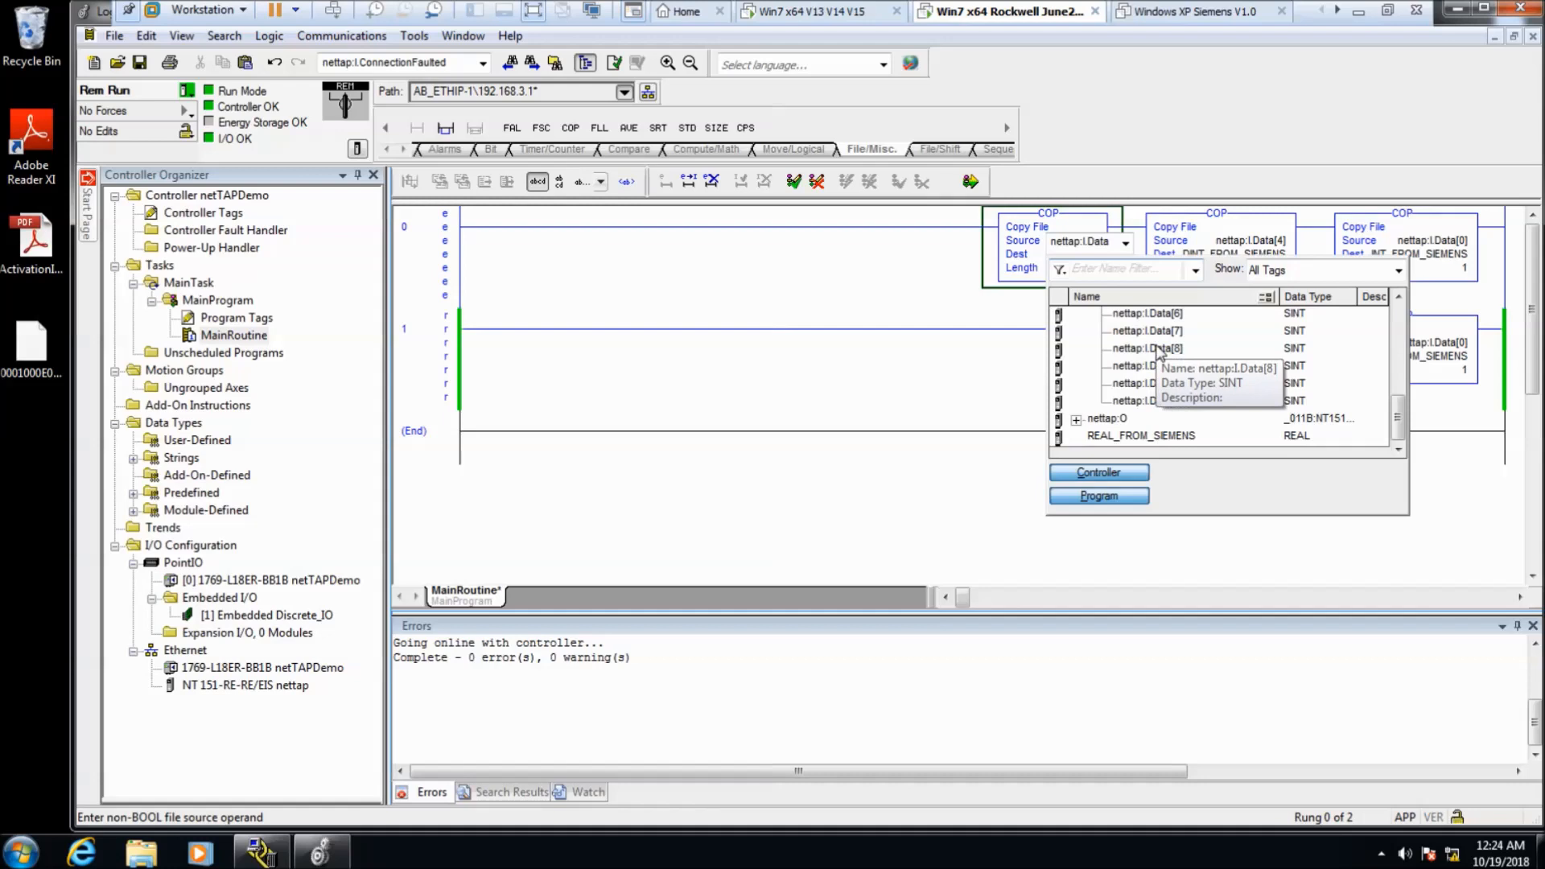
double_click(1153, 353)
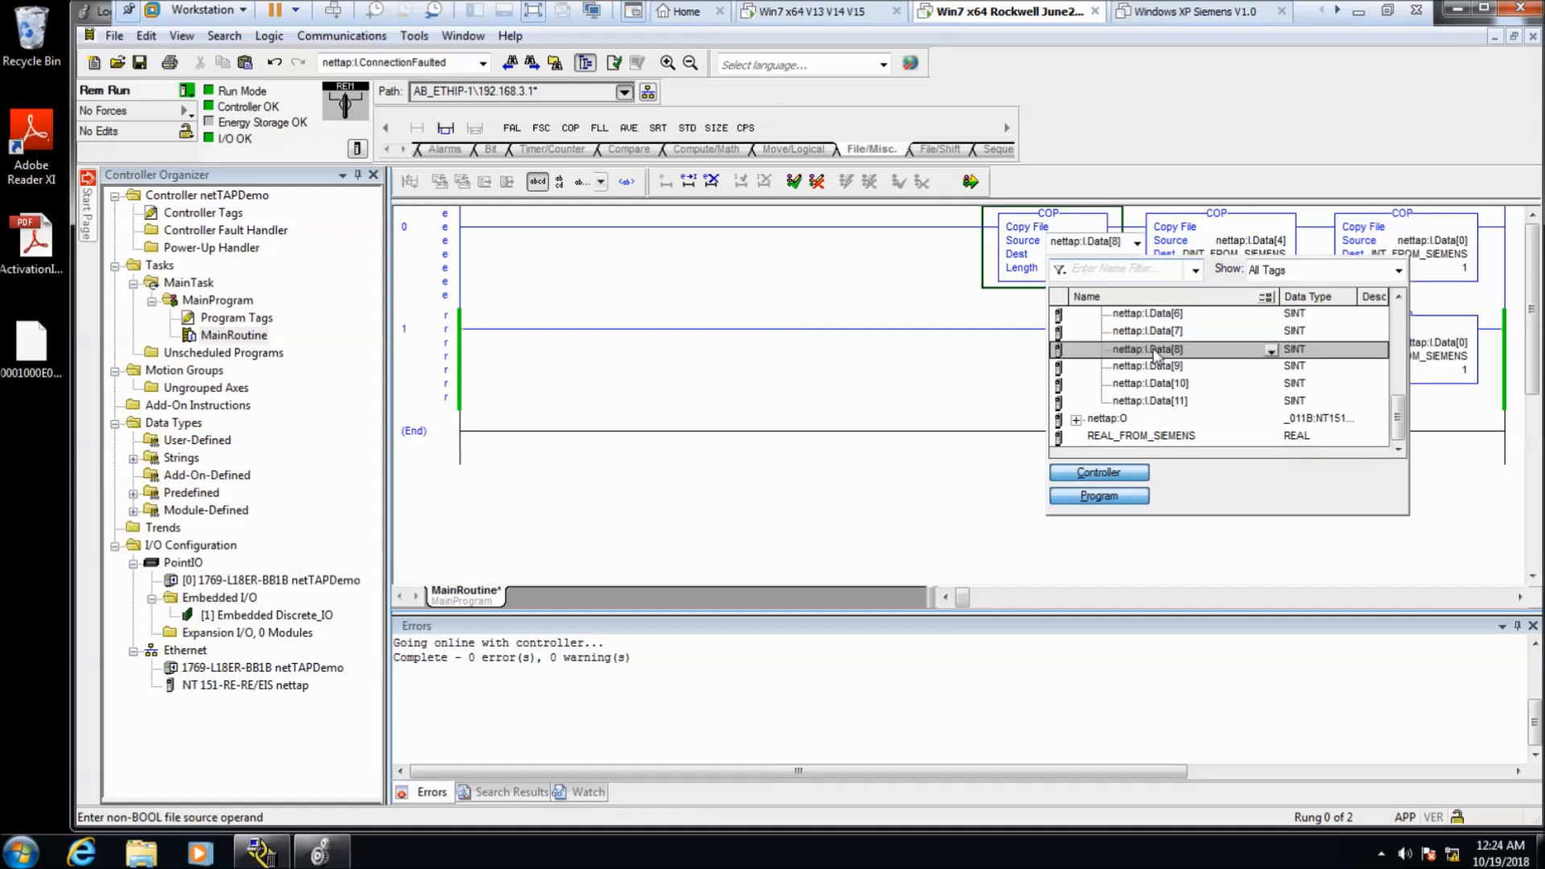
key("Return")
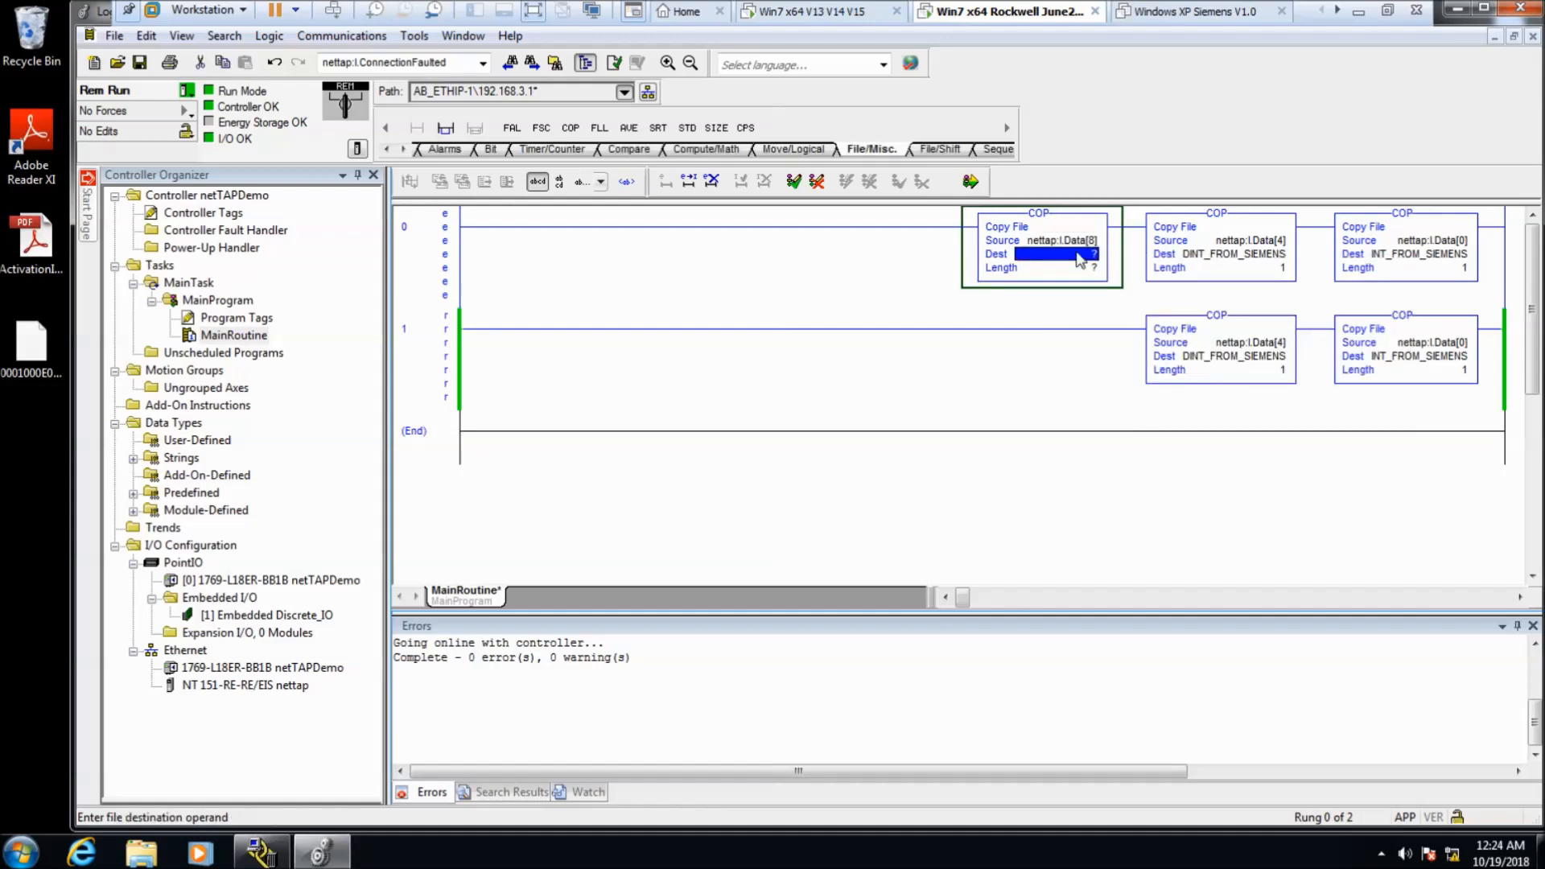
- Set the new COP instruction's destination to REAL_FROM_SIEMENS and its length to 1
type("REAL_FROM_SIEMENS")
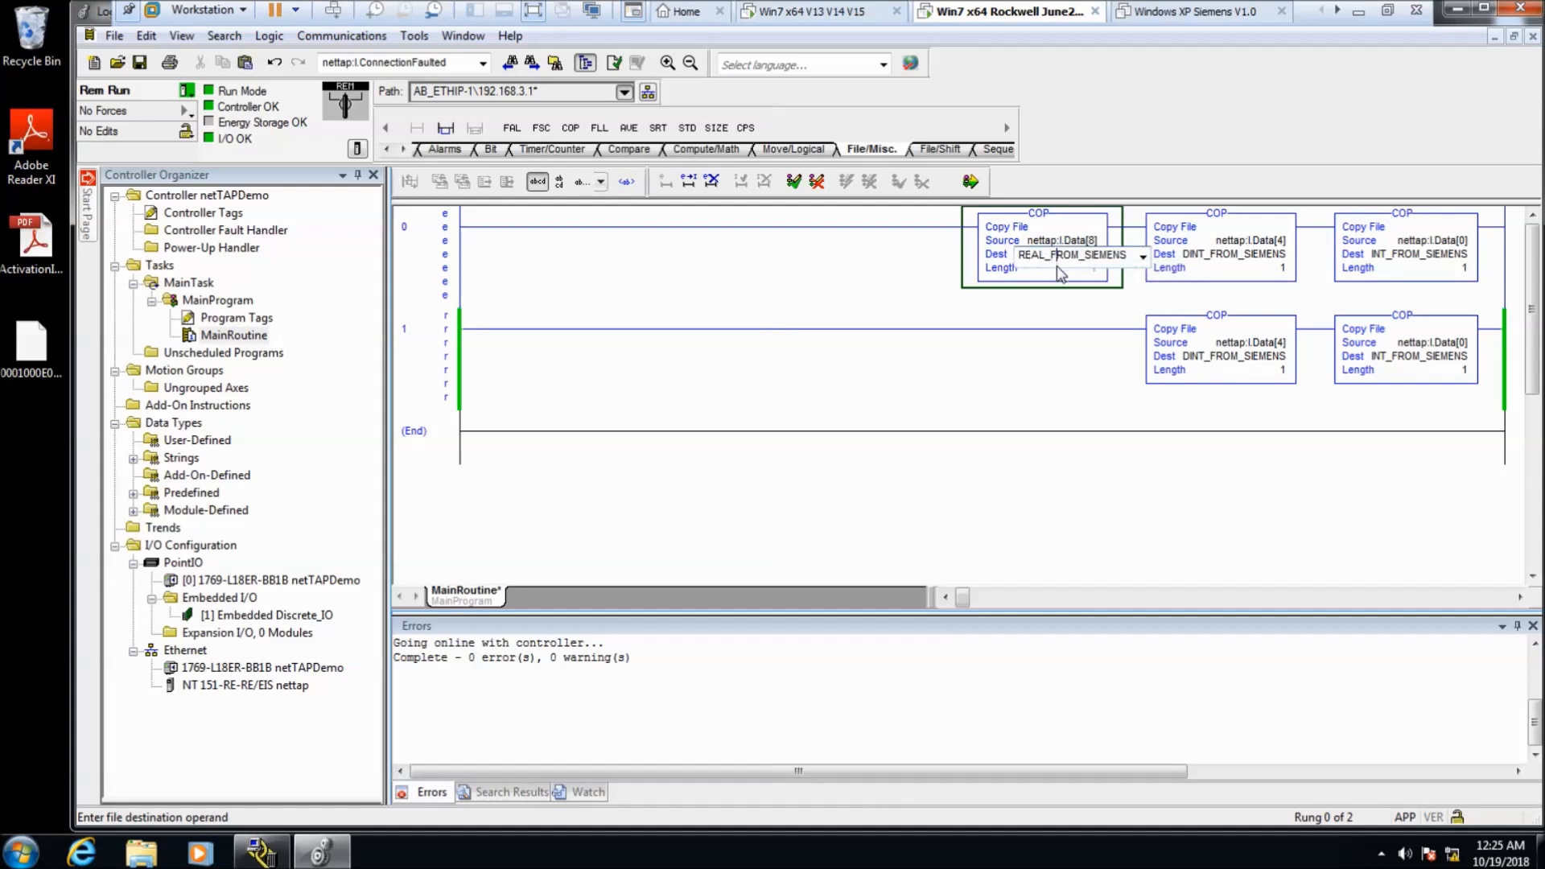
key("Return")
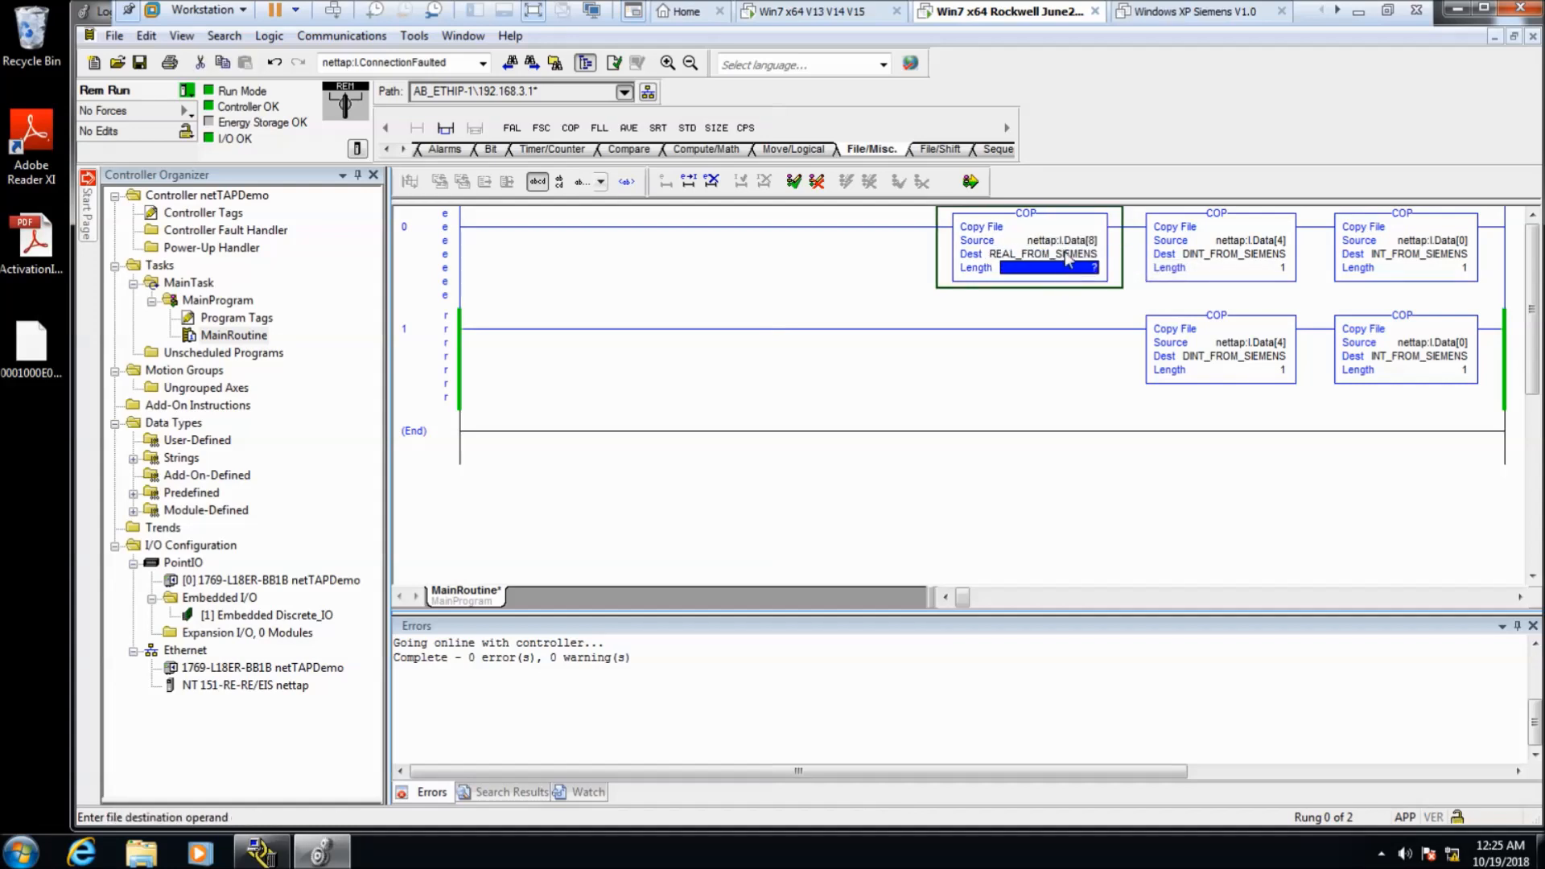
type("1")
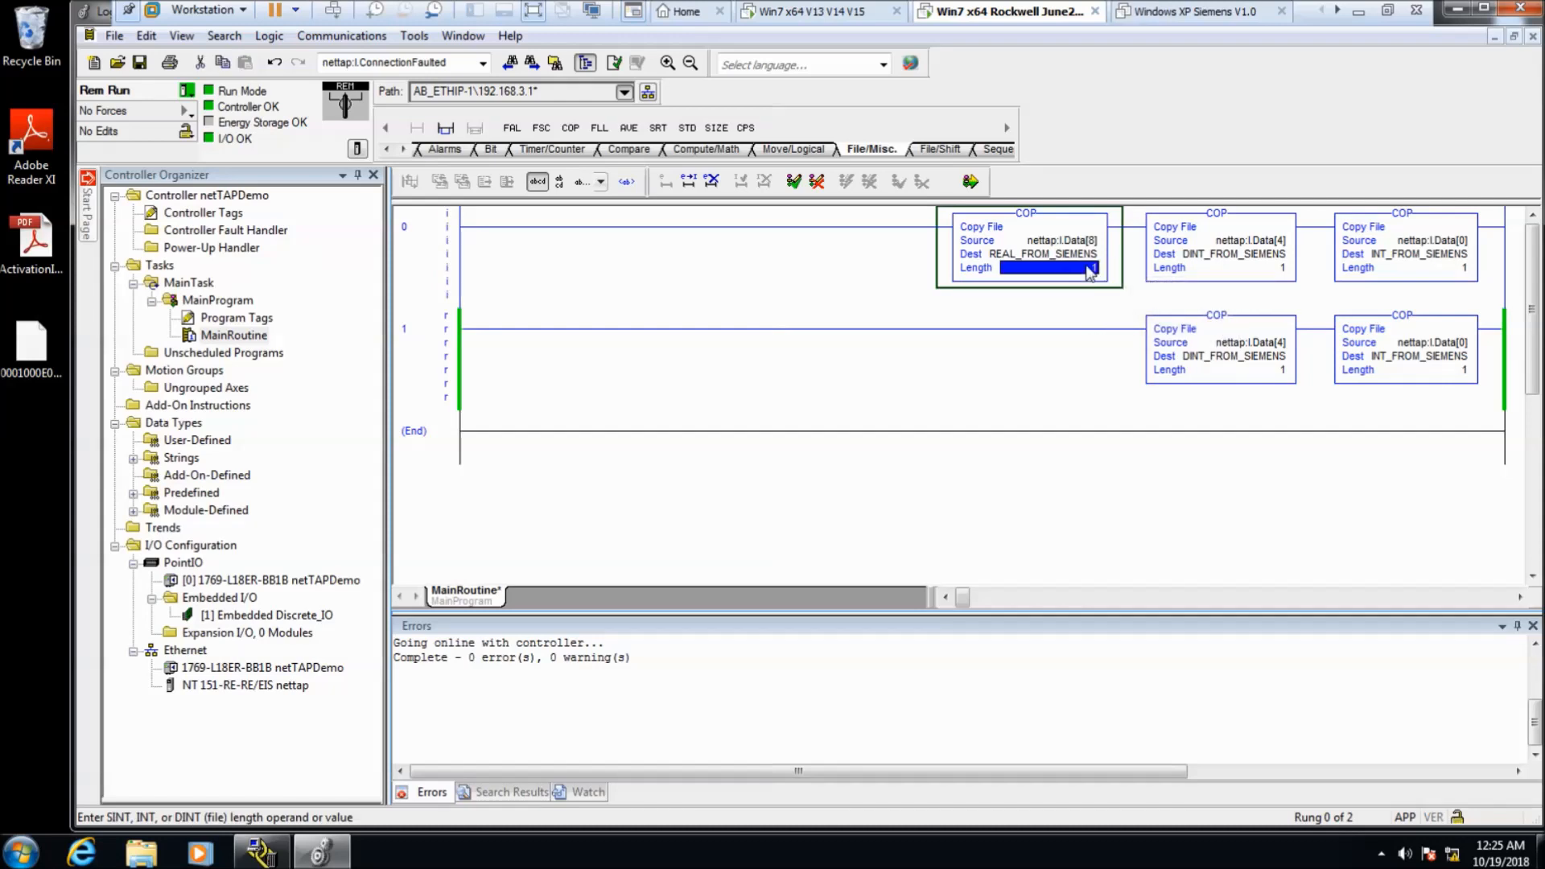
left_click(1034, 346)
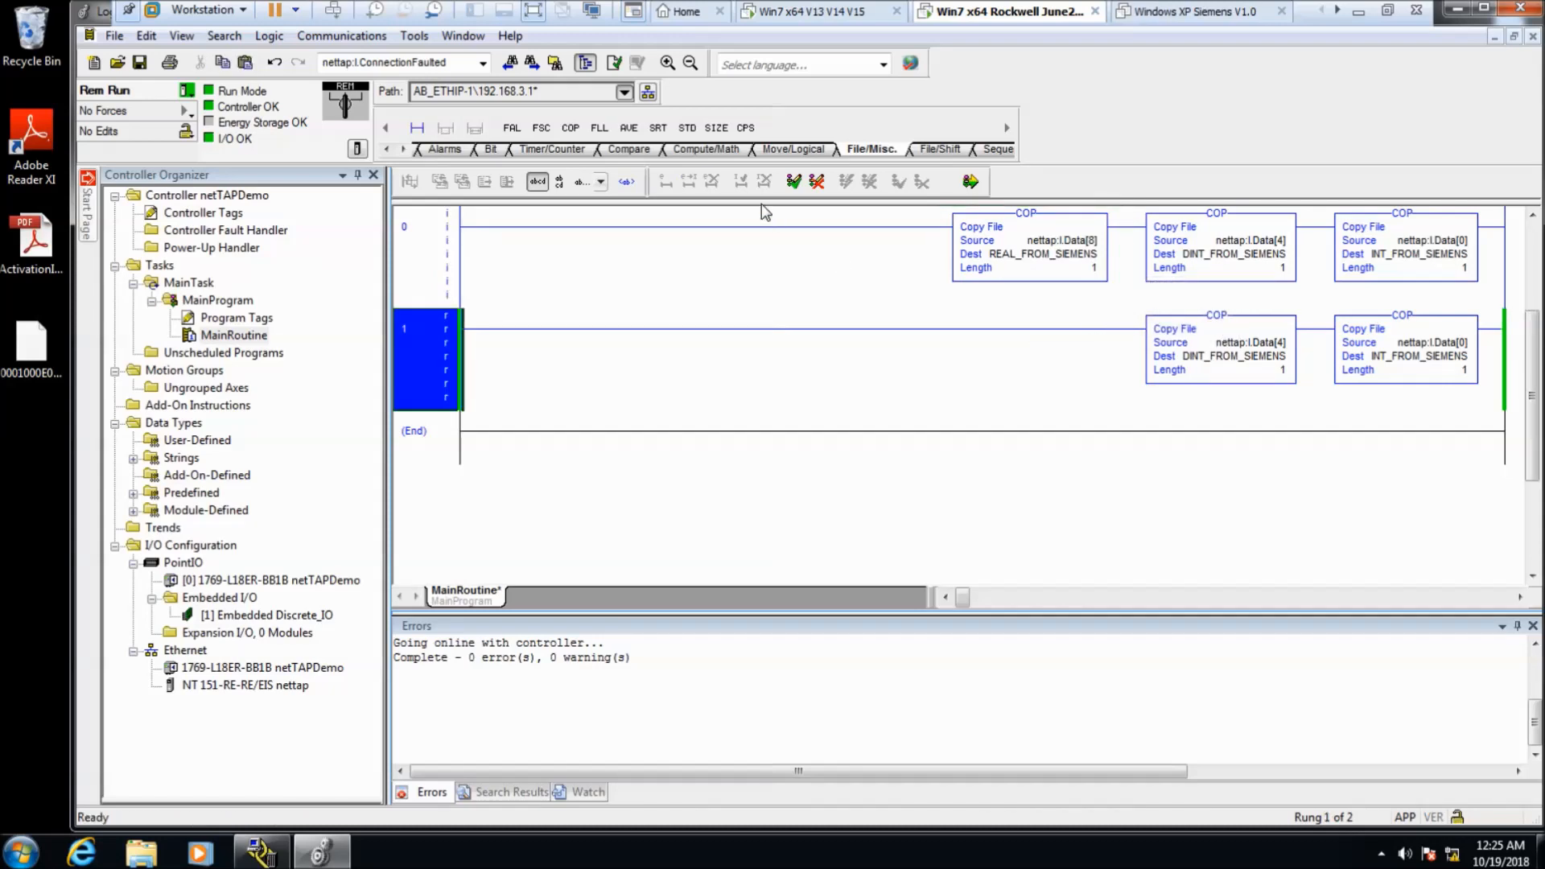
- Finalize all edits in MainProgram and open the controller tags to monitor their values
left_click(969, 181)
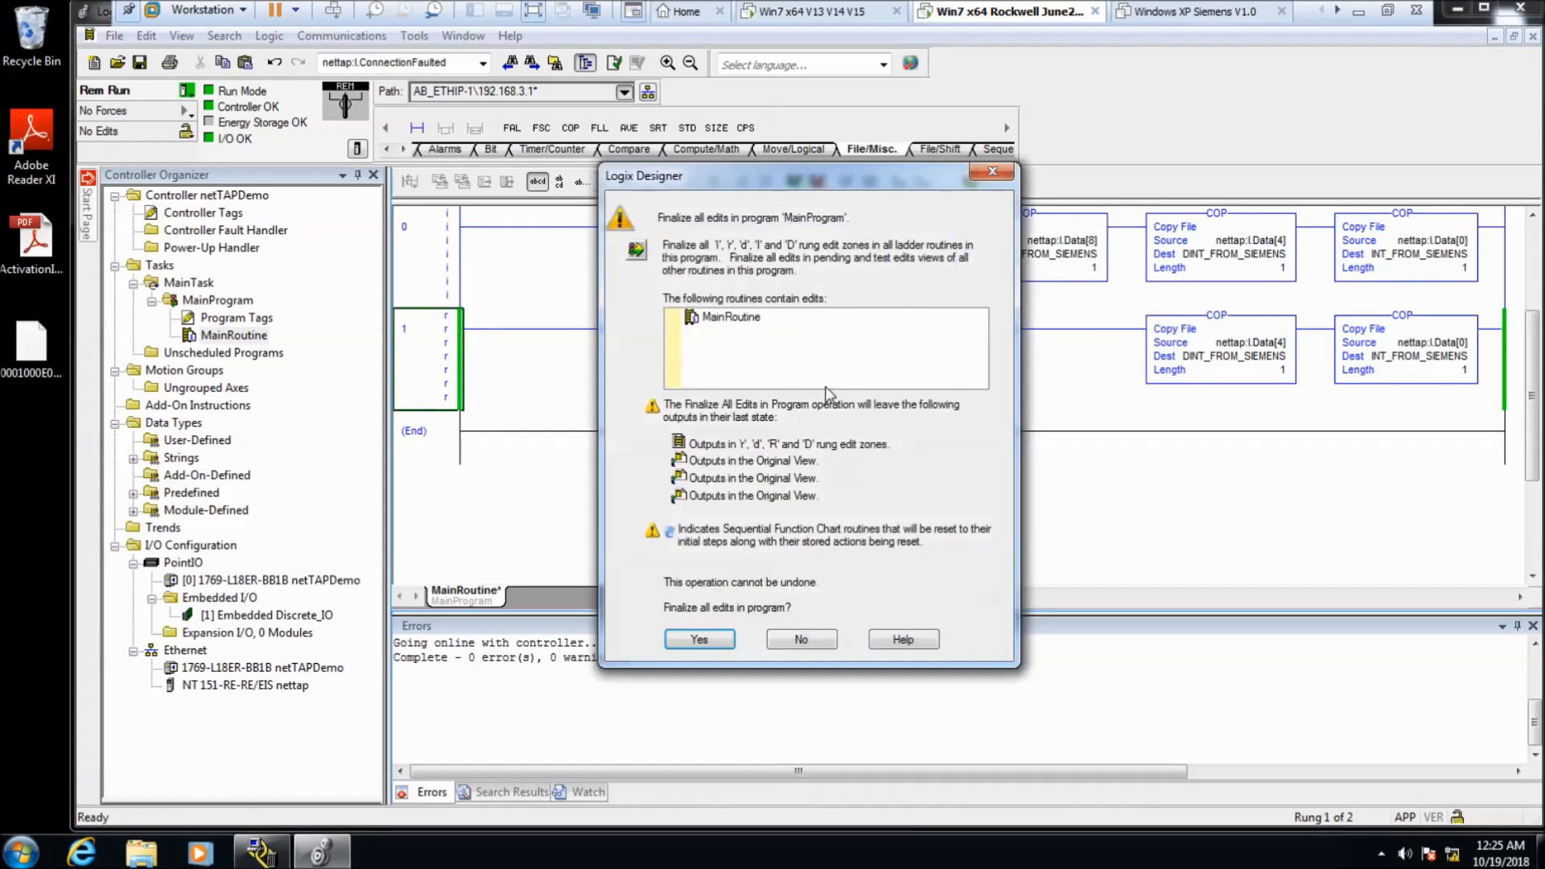
left_click(723, 640)
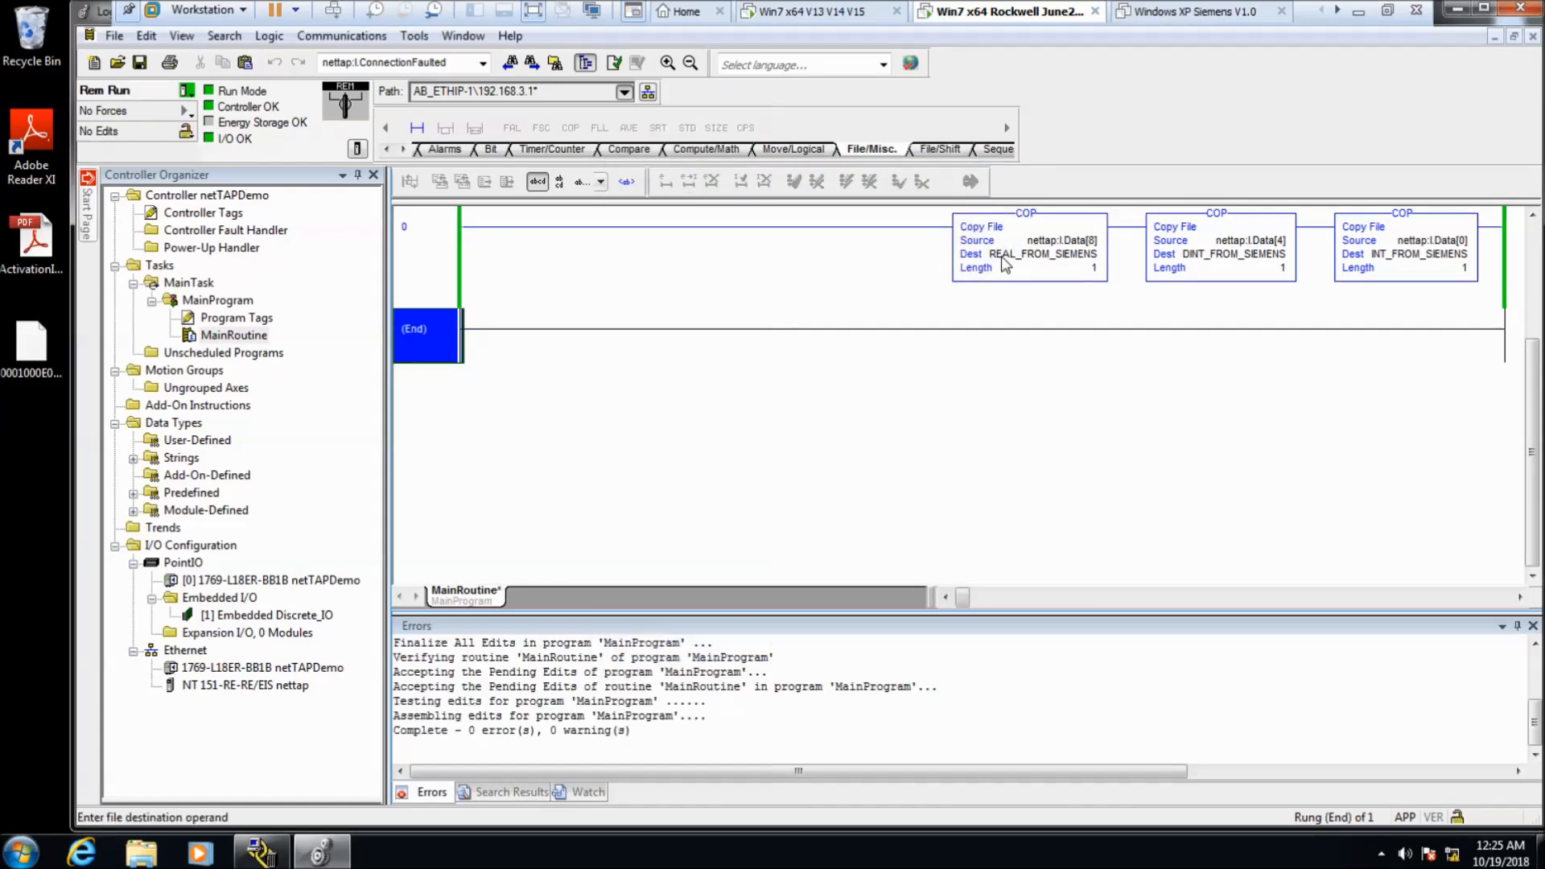
left_click(1022, 264)
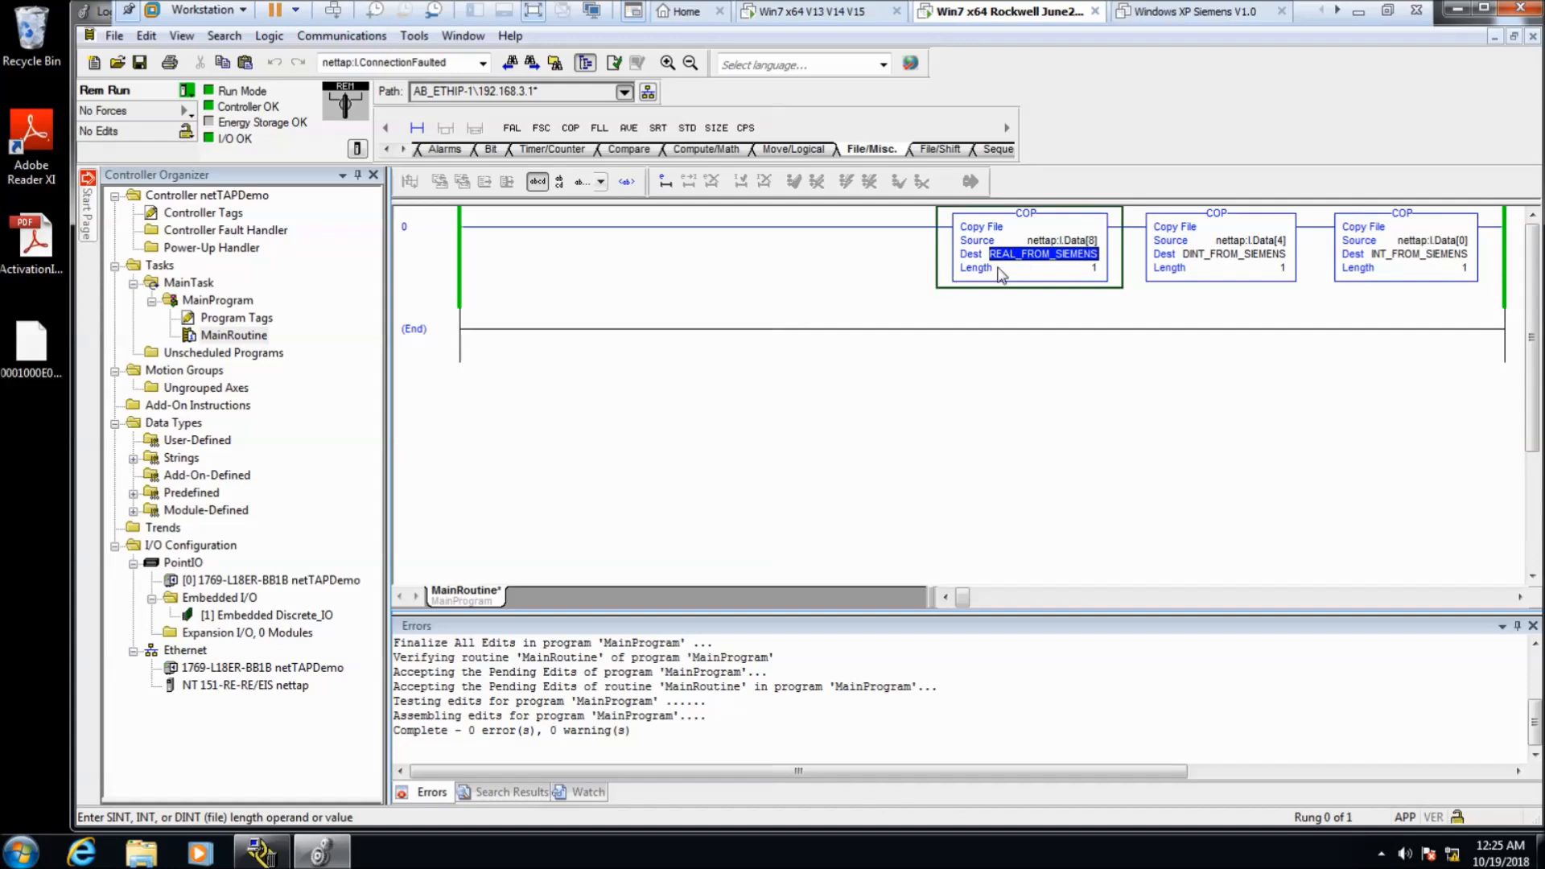
mouse_move(1022, 264)
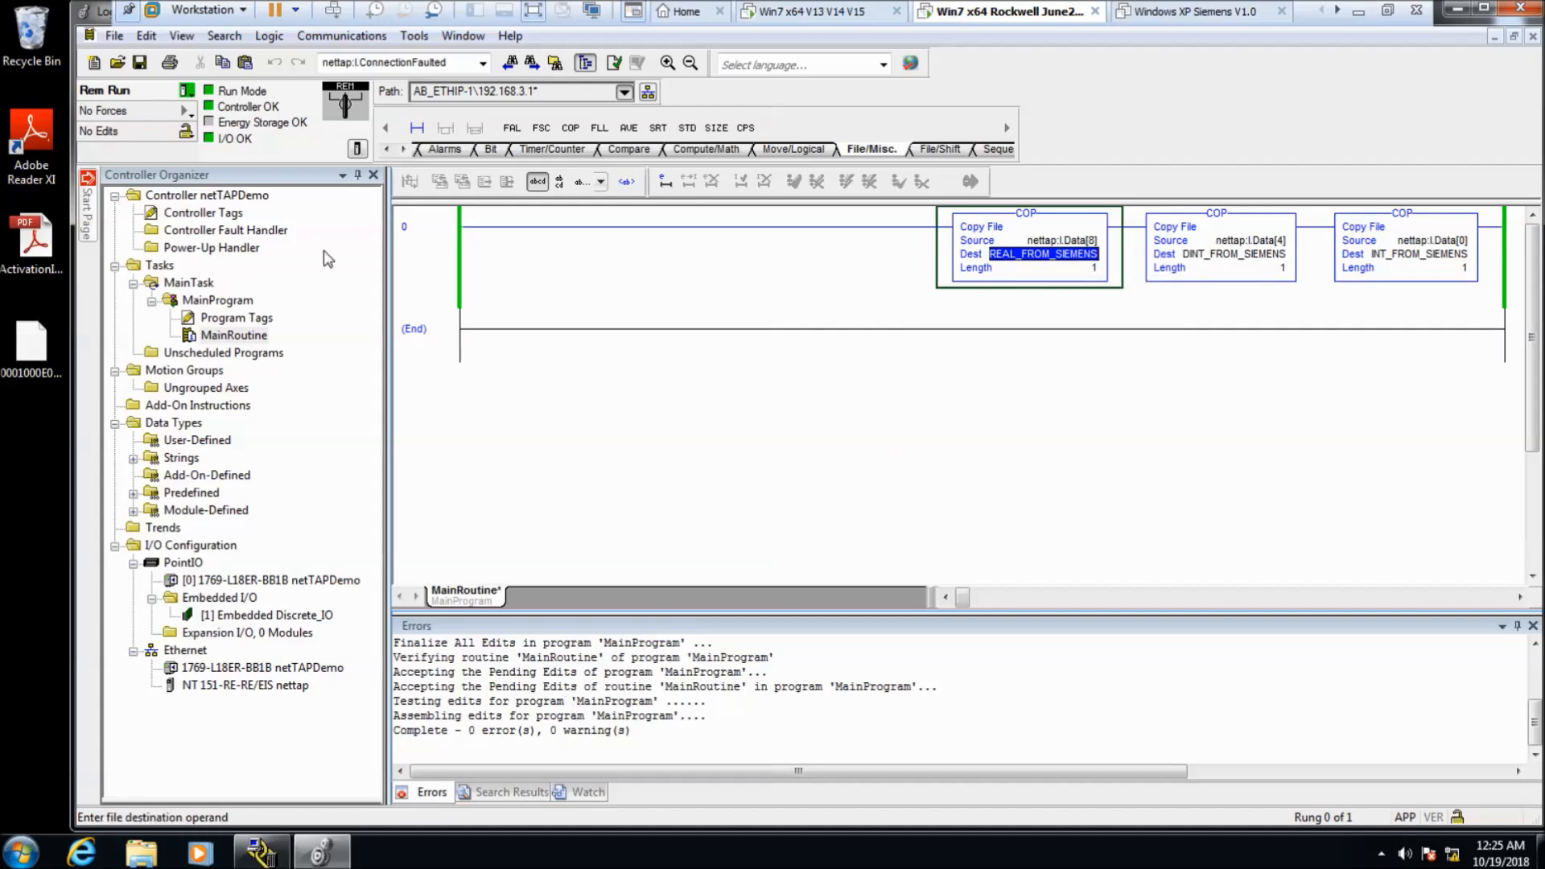
double_click(240, 216)
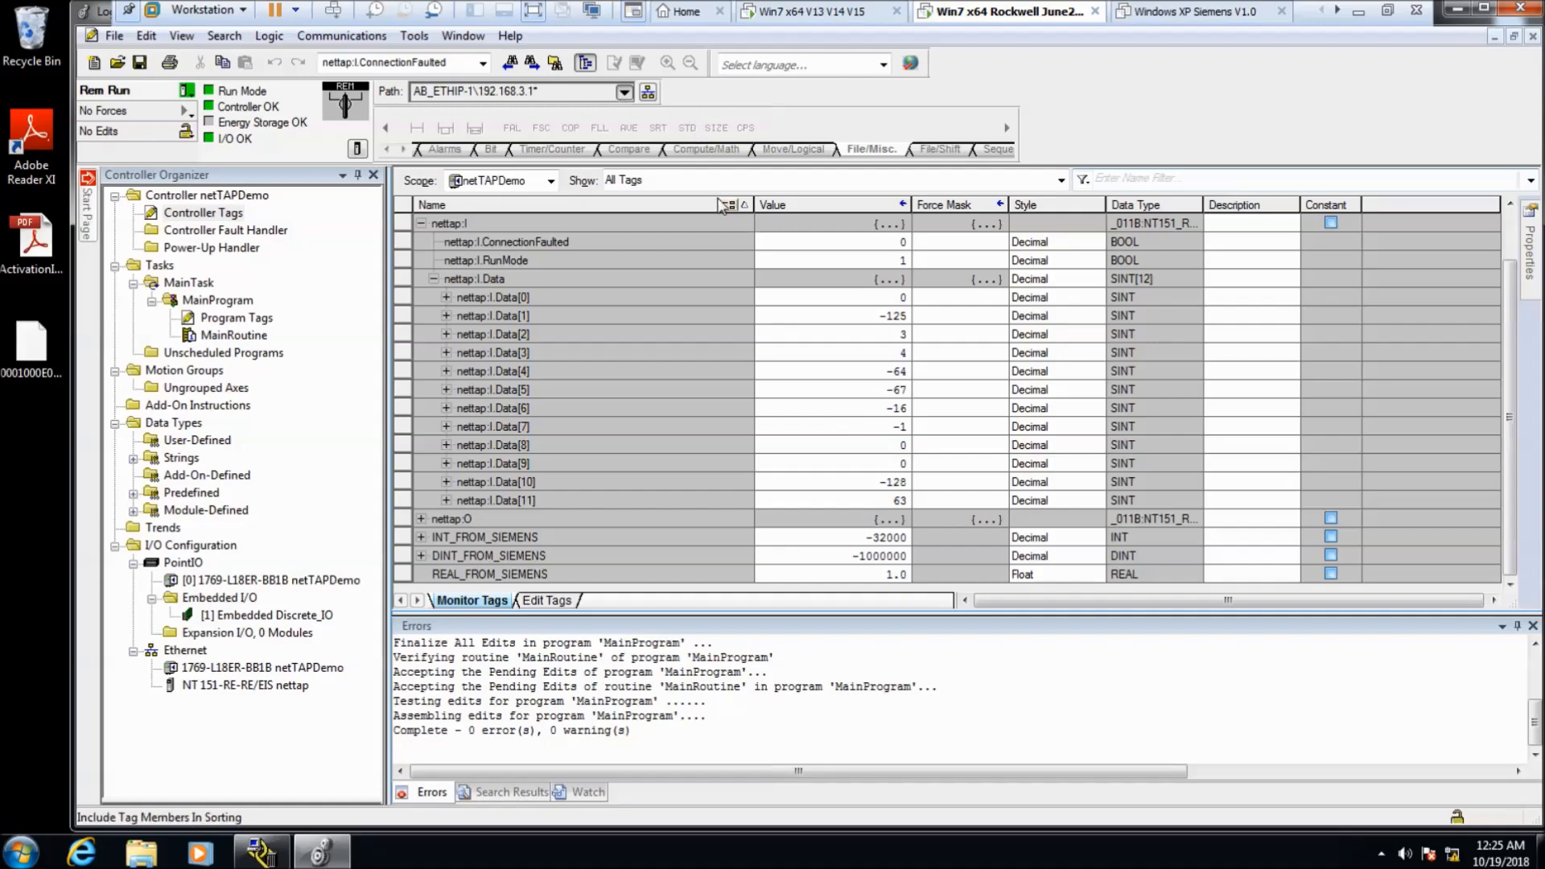
- Switch to the TIA Portal virtual machine and enter 3.12 as the modify value of %QD8 in Watch_table_1
left_click(786, 11)
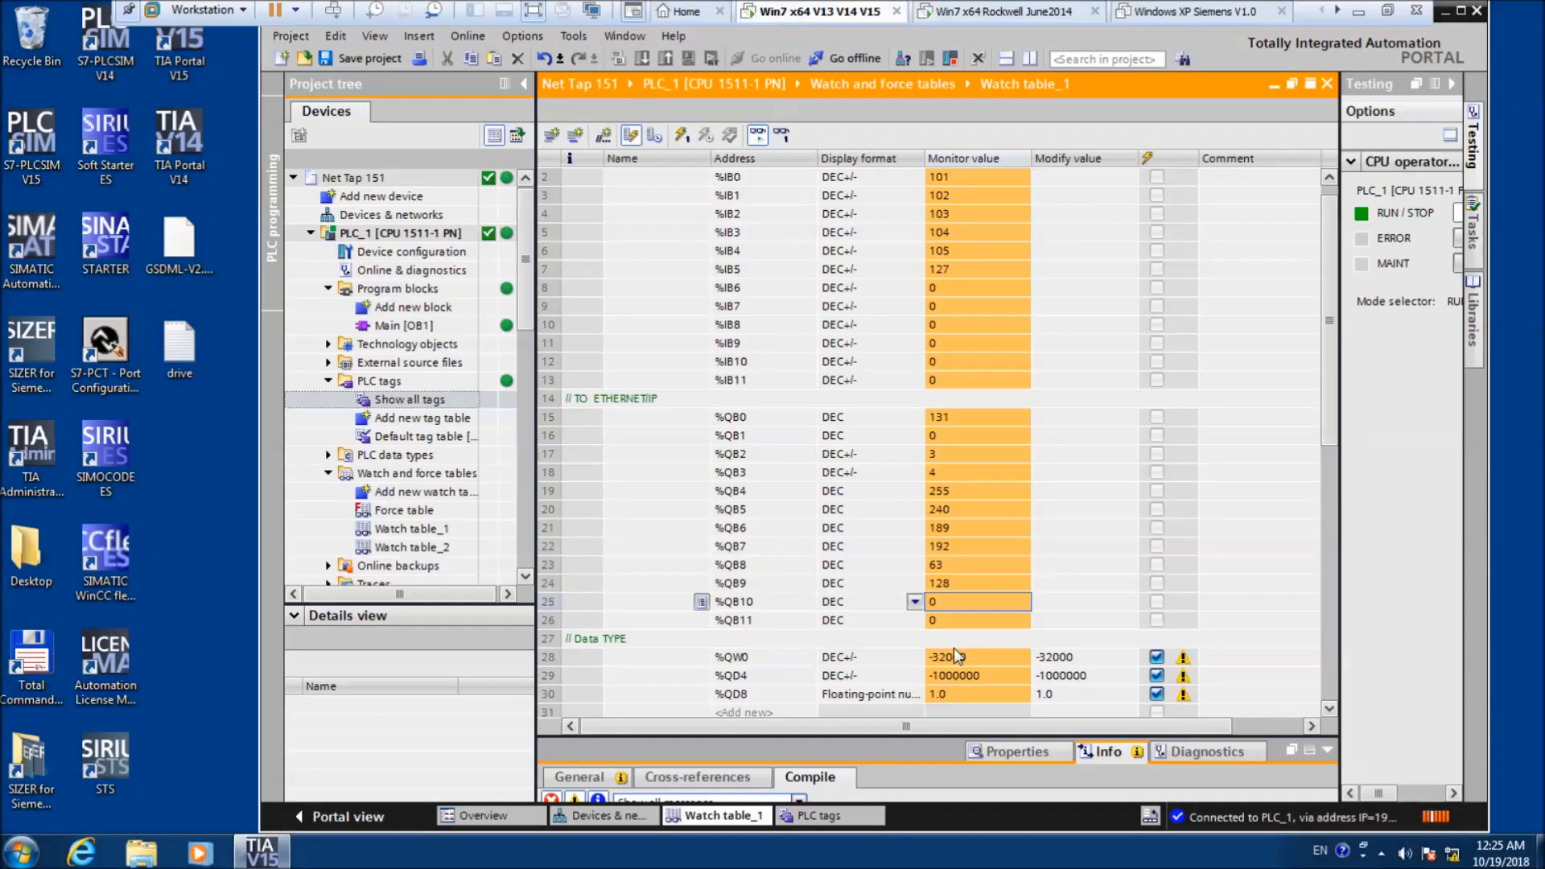
left_click(1058, 696)
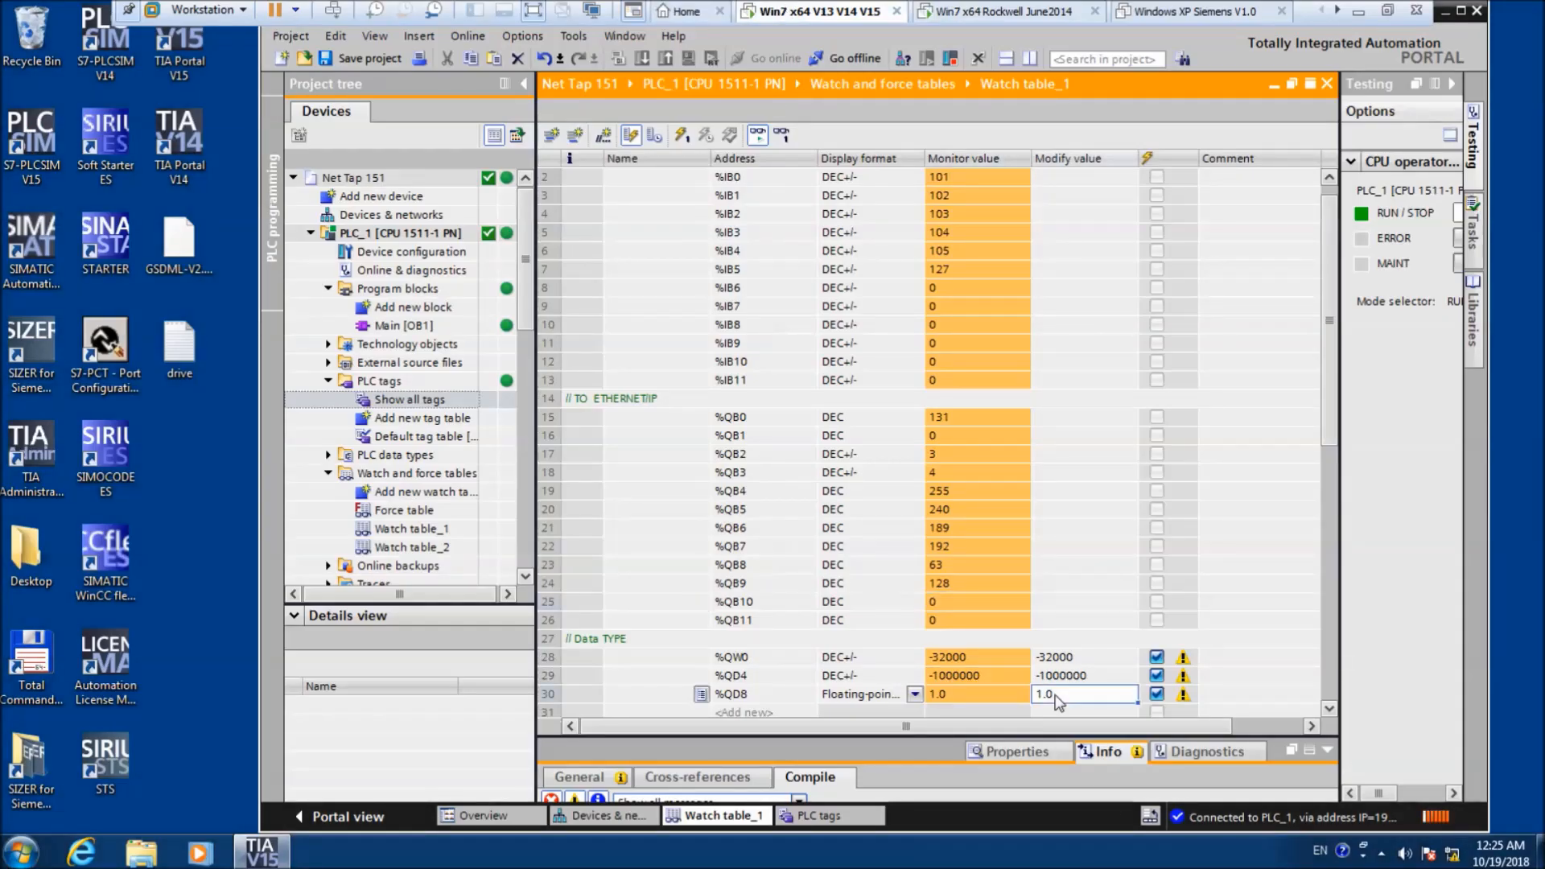
type("3.")
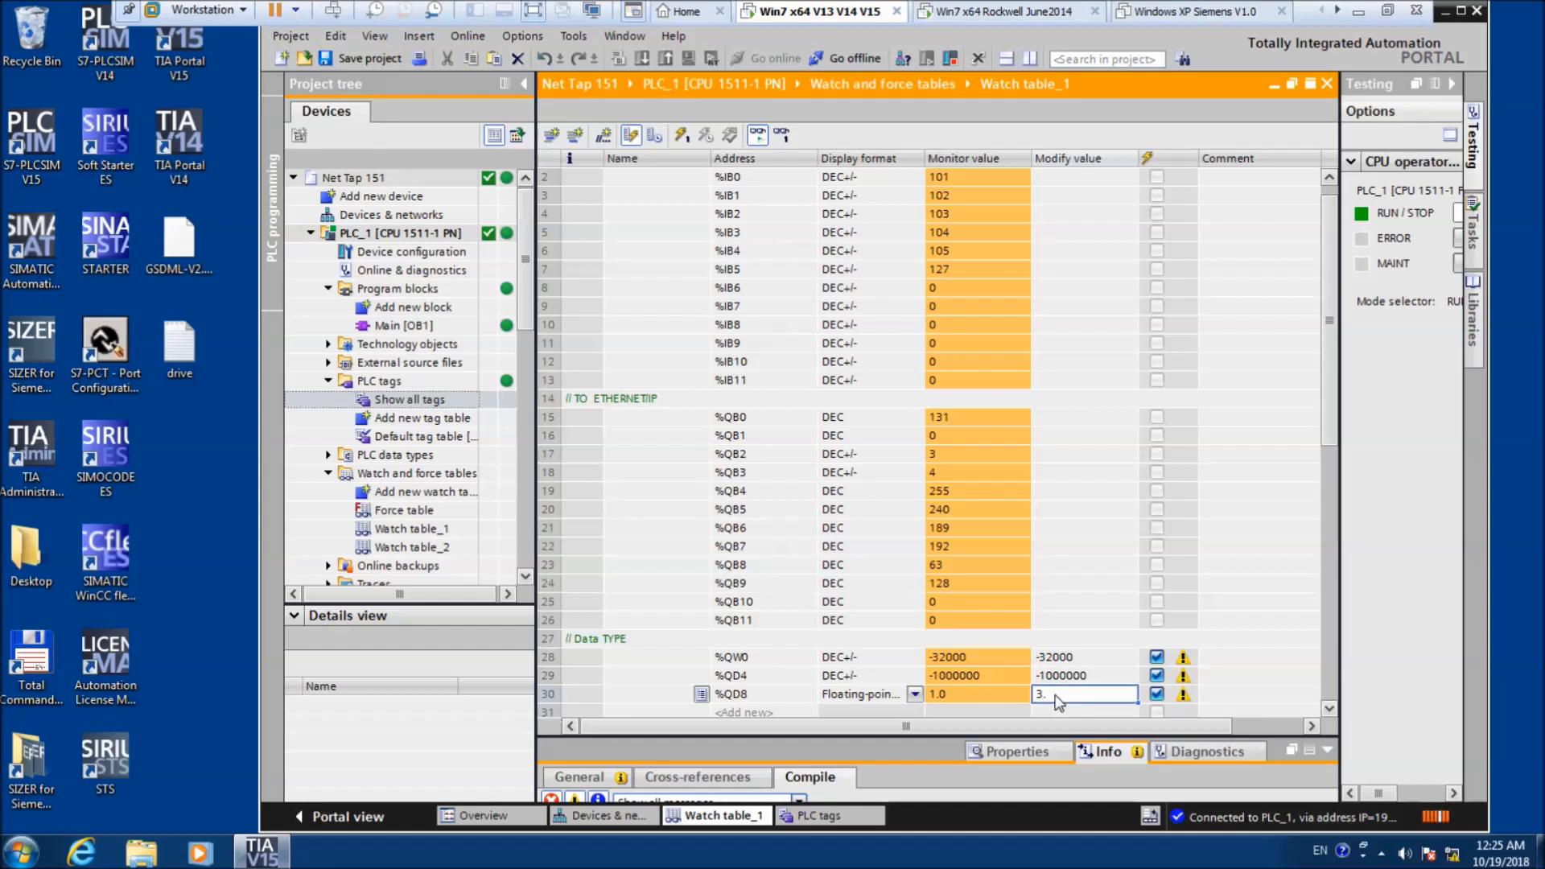
type("12")
key("Return")
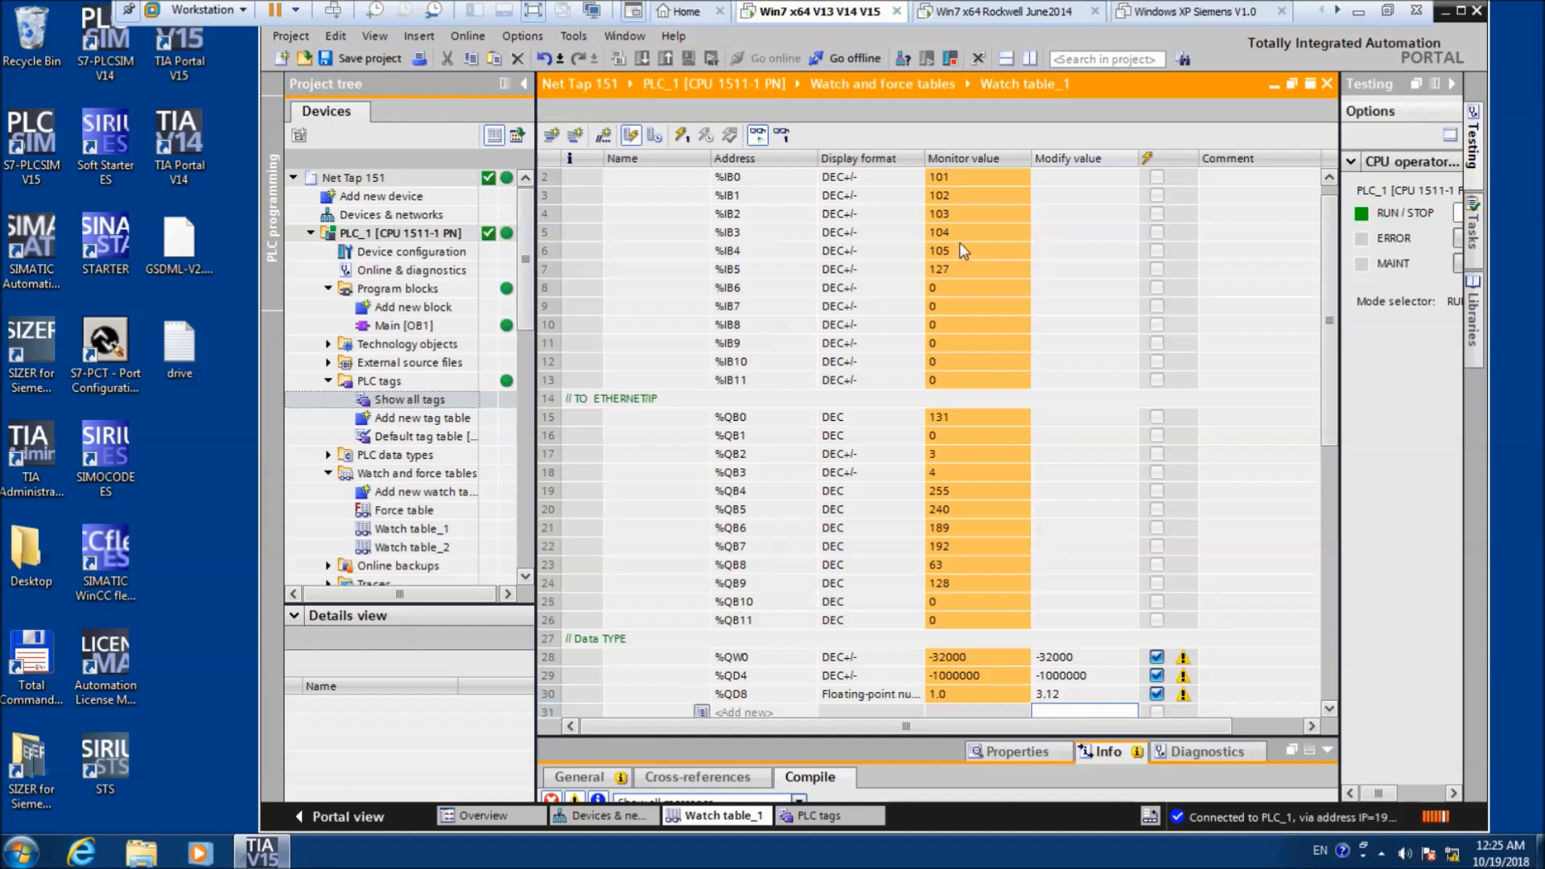
- Modify all selected watch table values once, and check REAL_FROM_SIEMENS in the Rockwell controller tags
left_click(1011, 18)
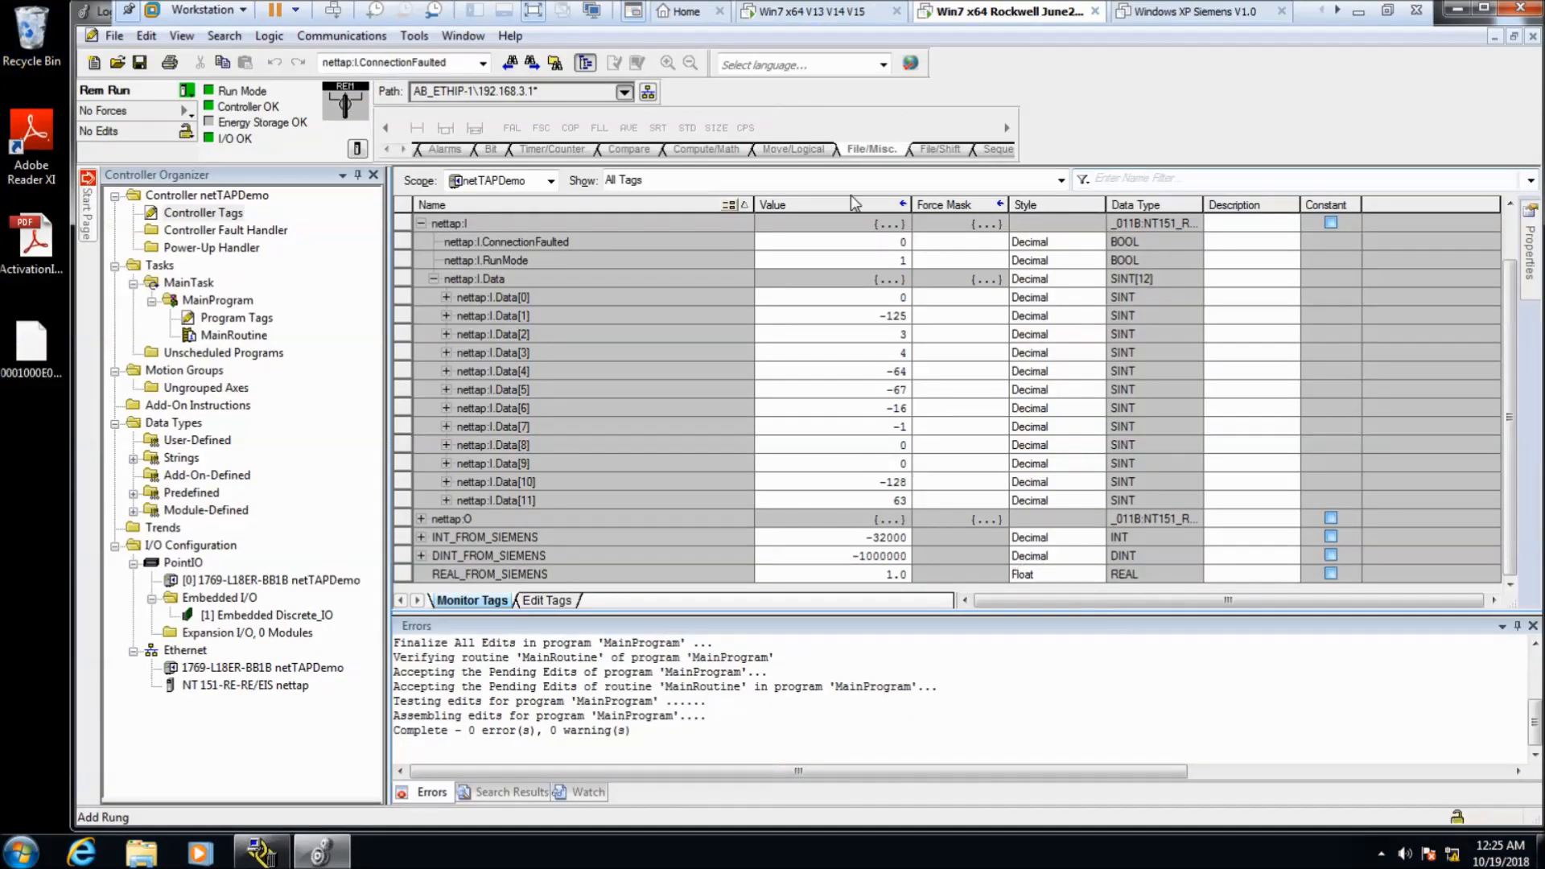
left_click(854, 20)
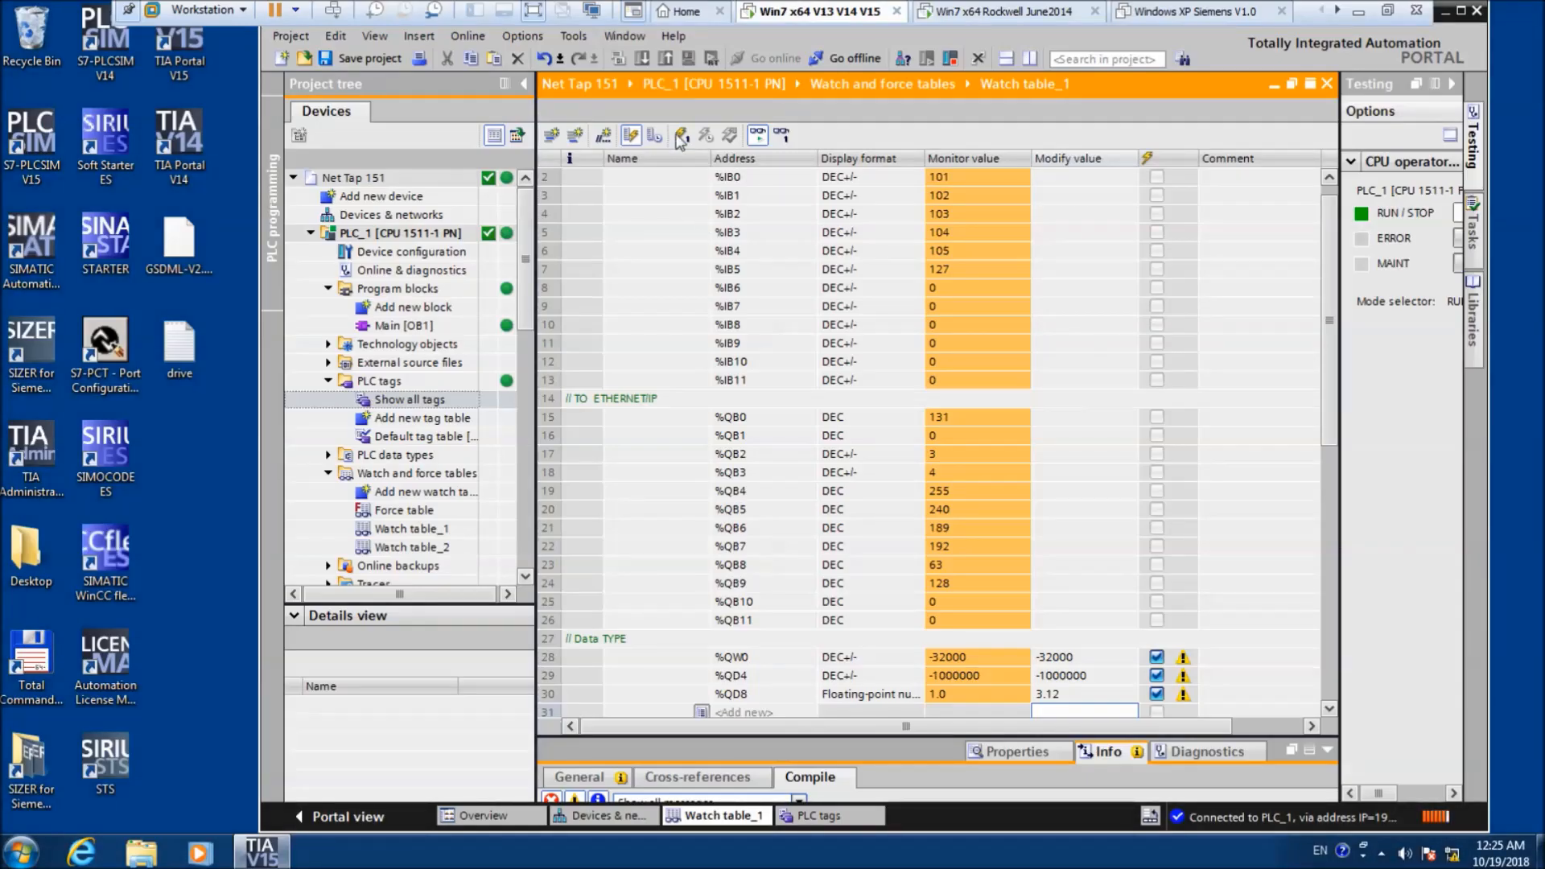
left_click(960, 8)
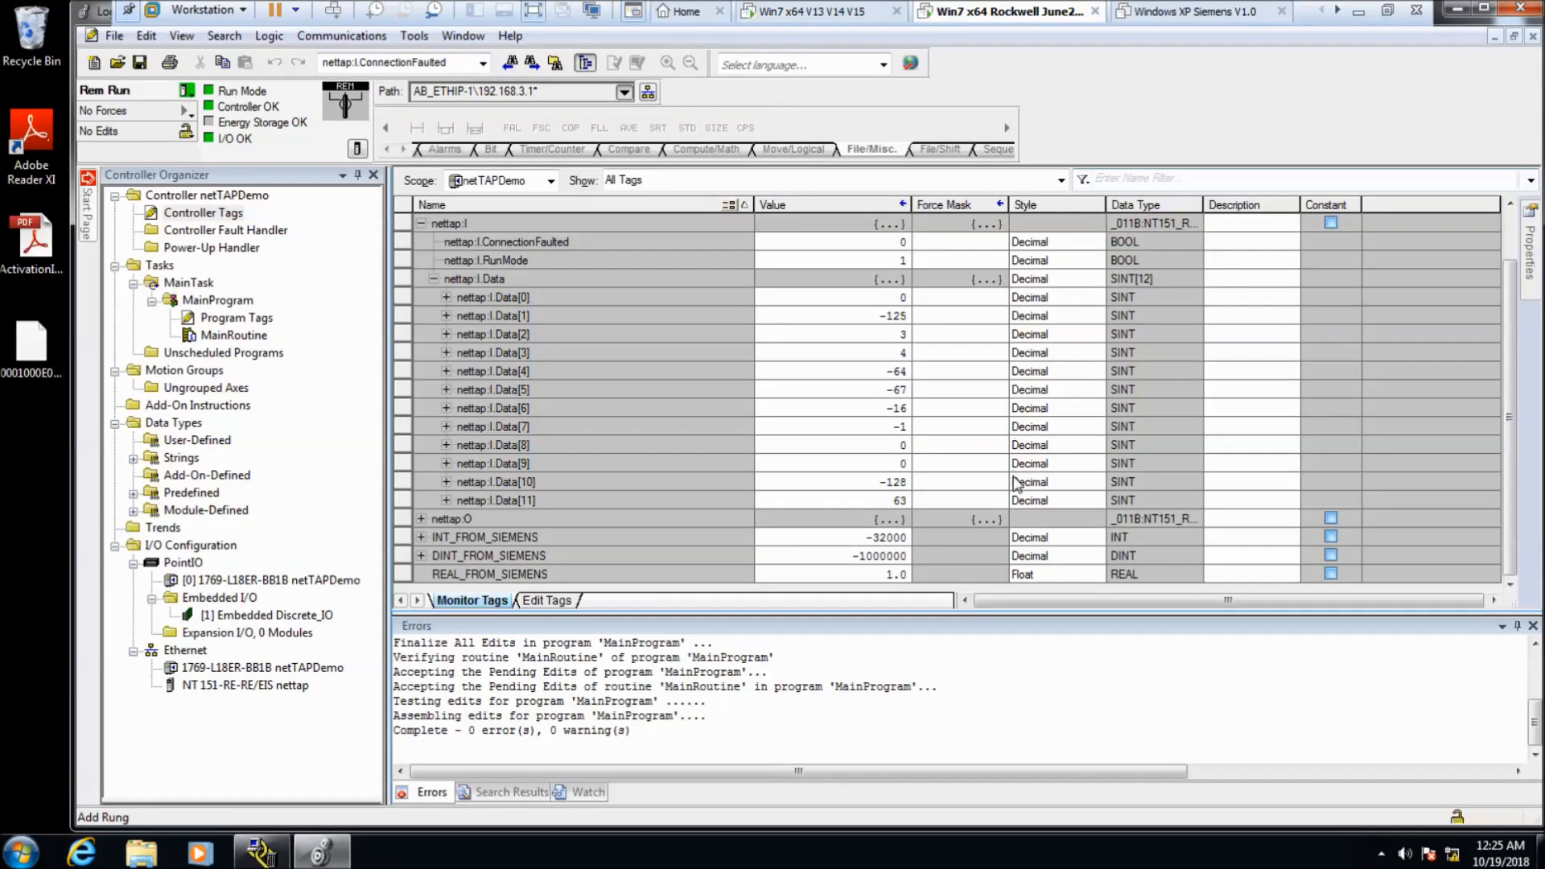
left_click(790, 23)
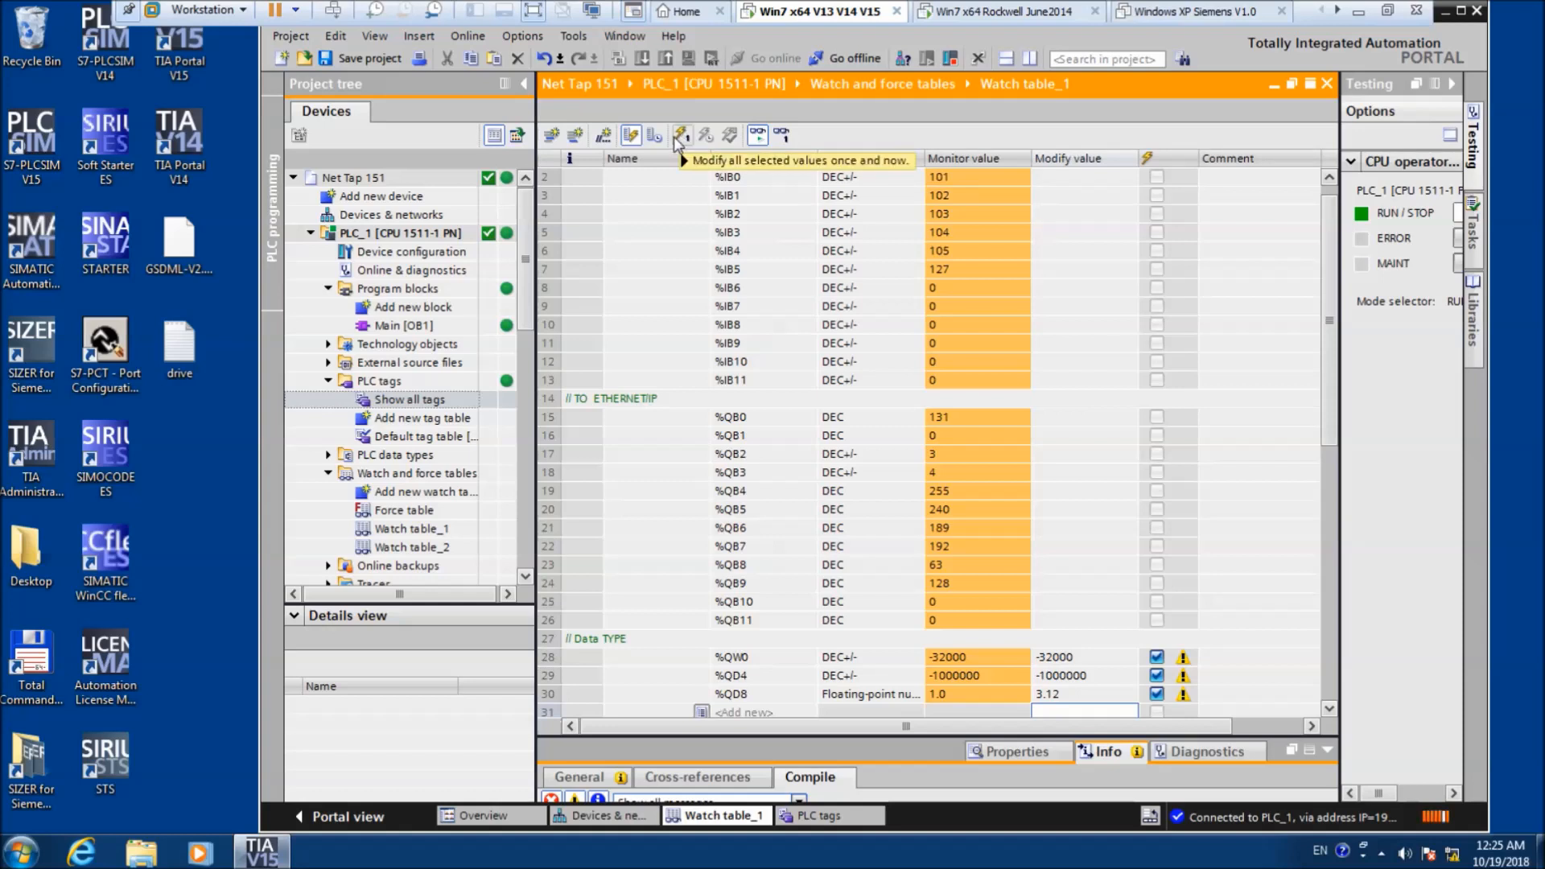
left_click(679, 137)
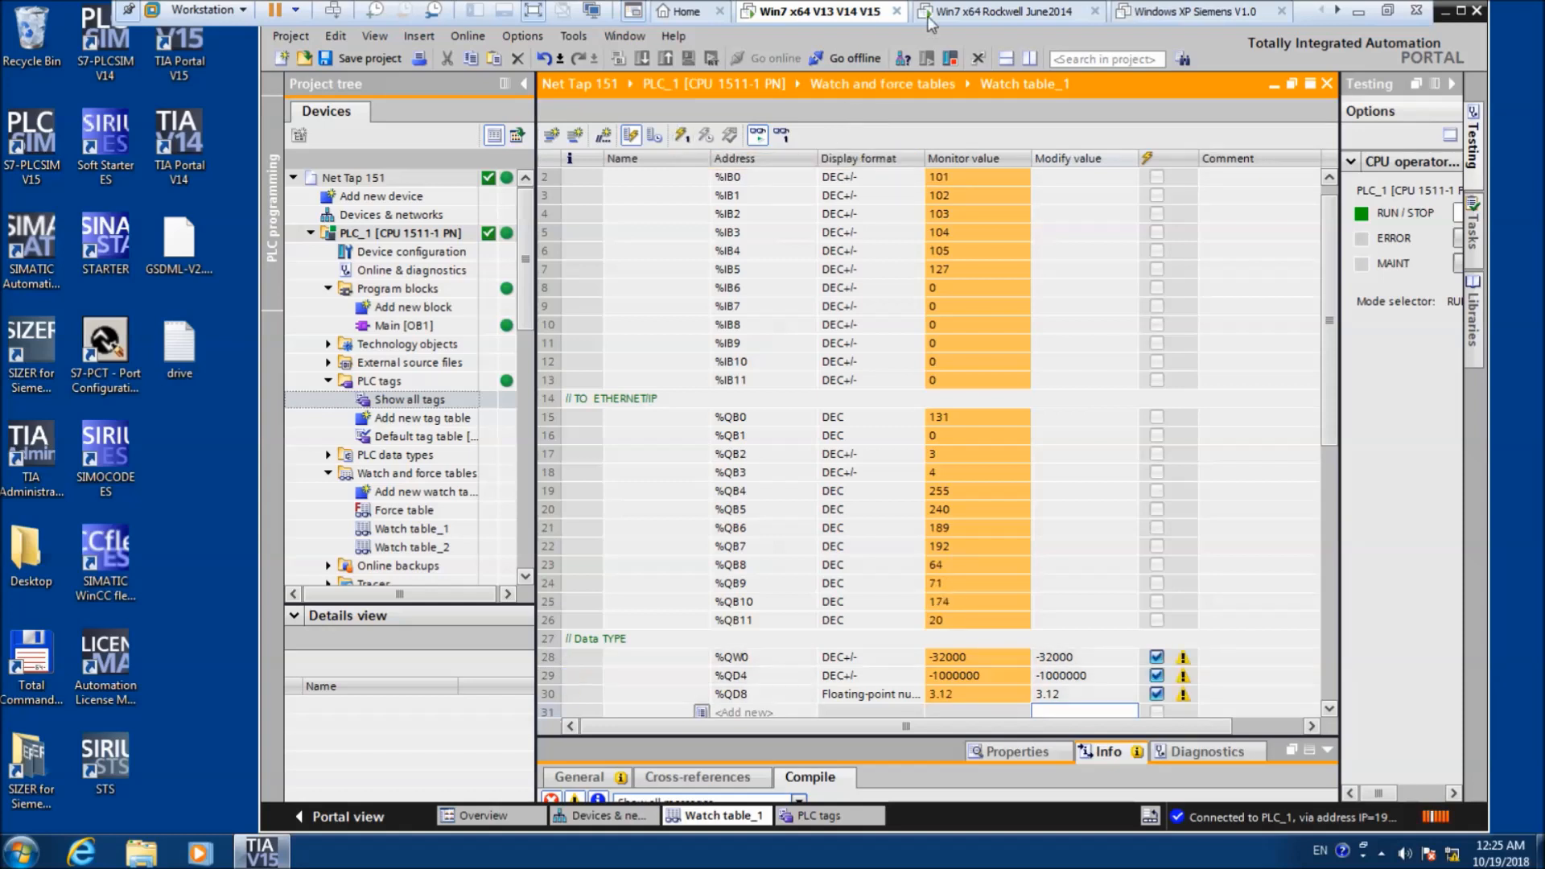
left_click(926, 12)
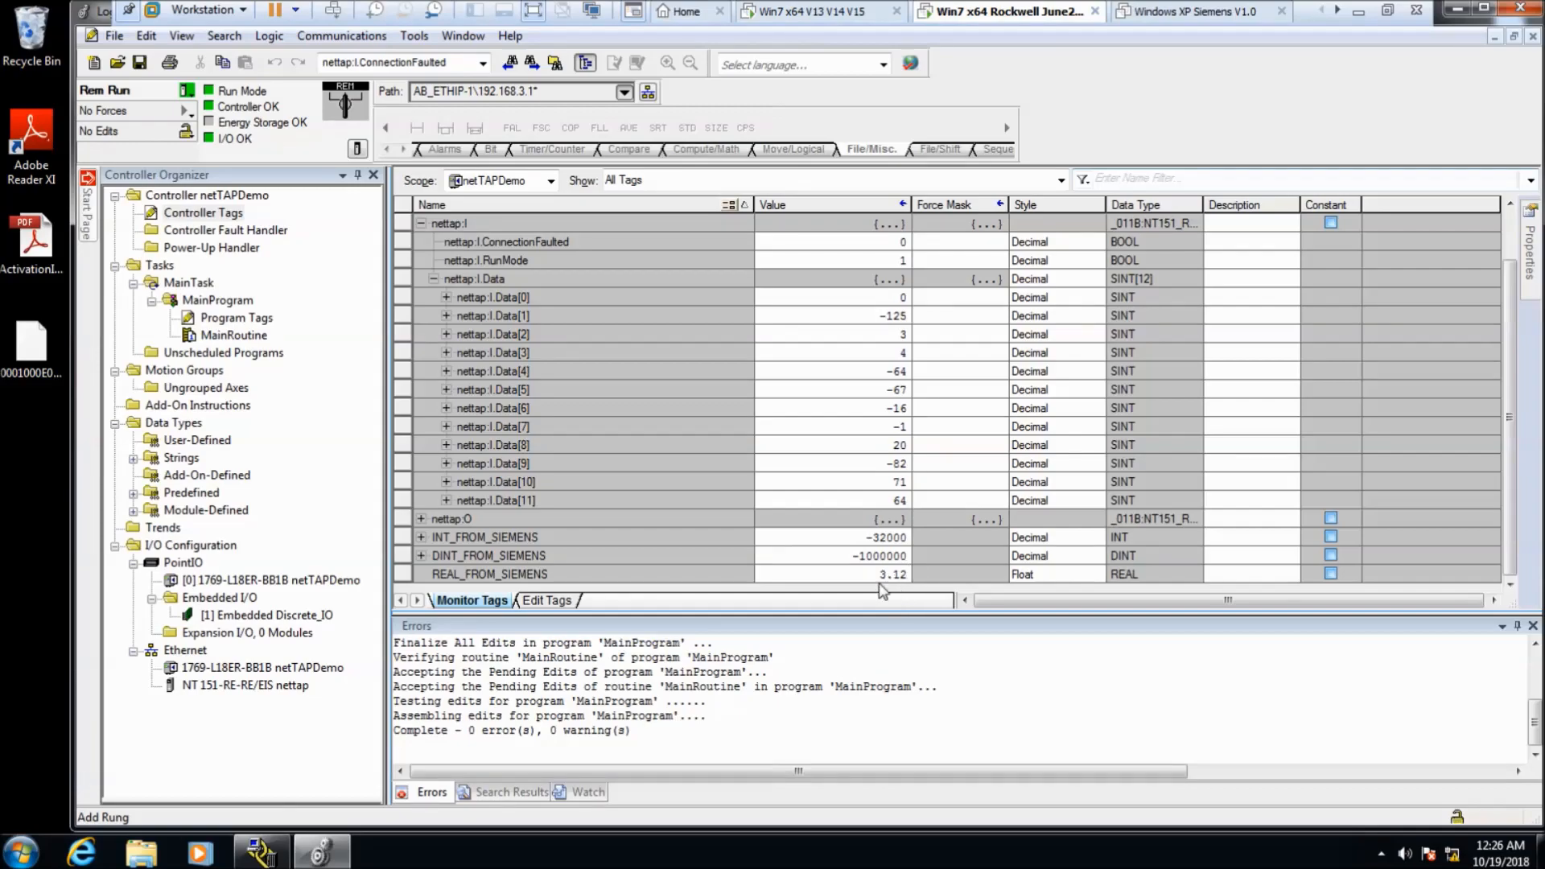
- Modify %QD8 to -3.141599 in the Siemens watch table, and check REAL_FROM_SIEMENS in the Rockwell controller tags
left_click(863, 14)
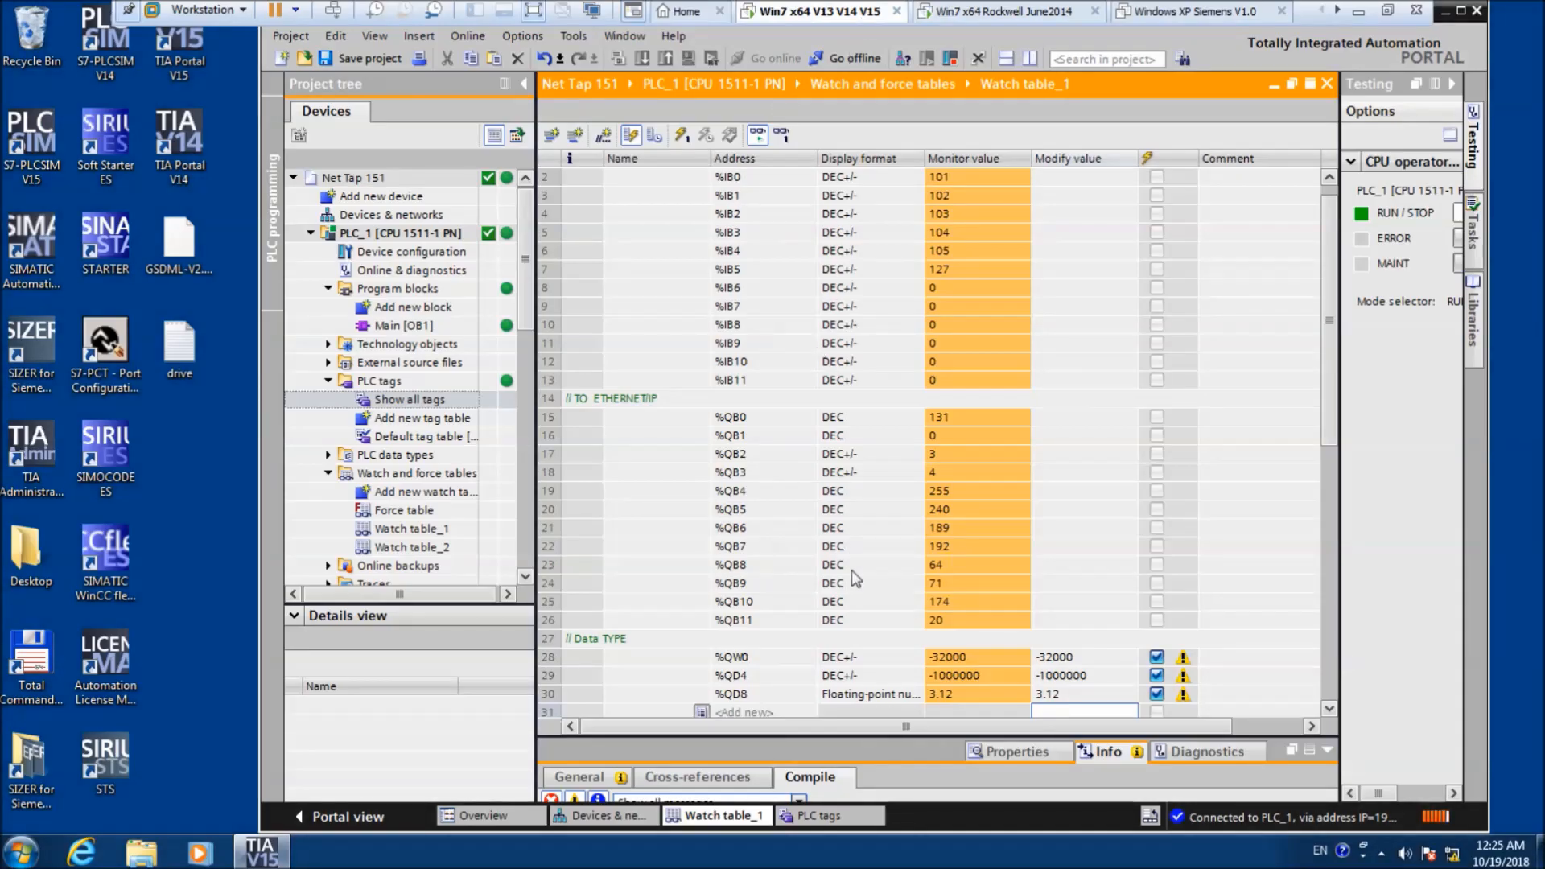
left_click(1070, 697)
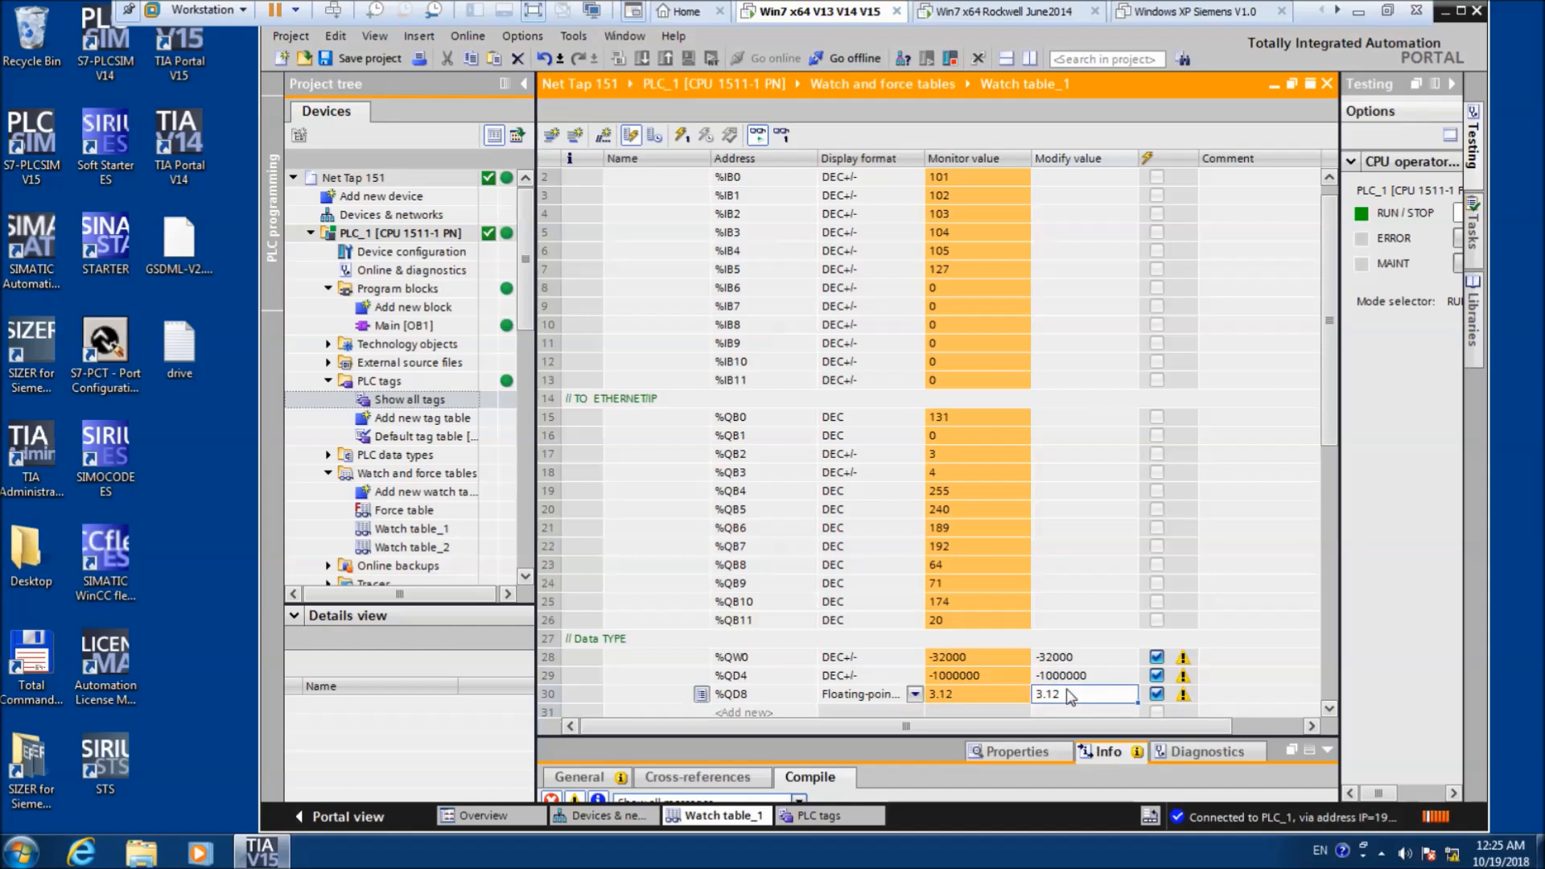
key("BackSpace")
key("BackSpace")
key("BackSpace")
key("BackSpace")
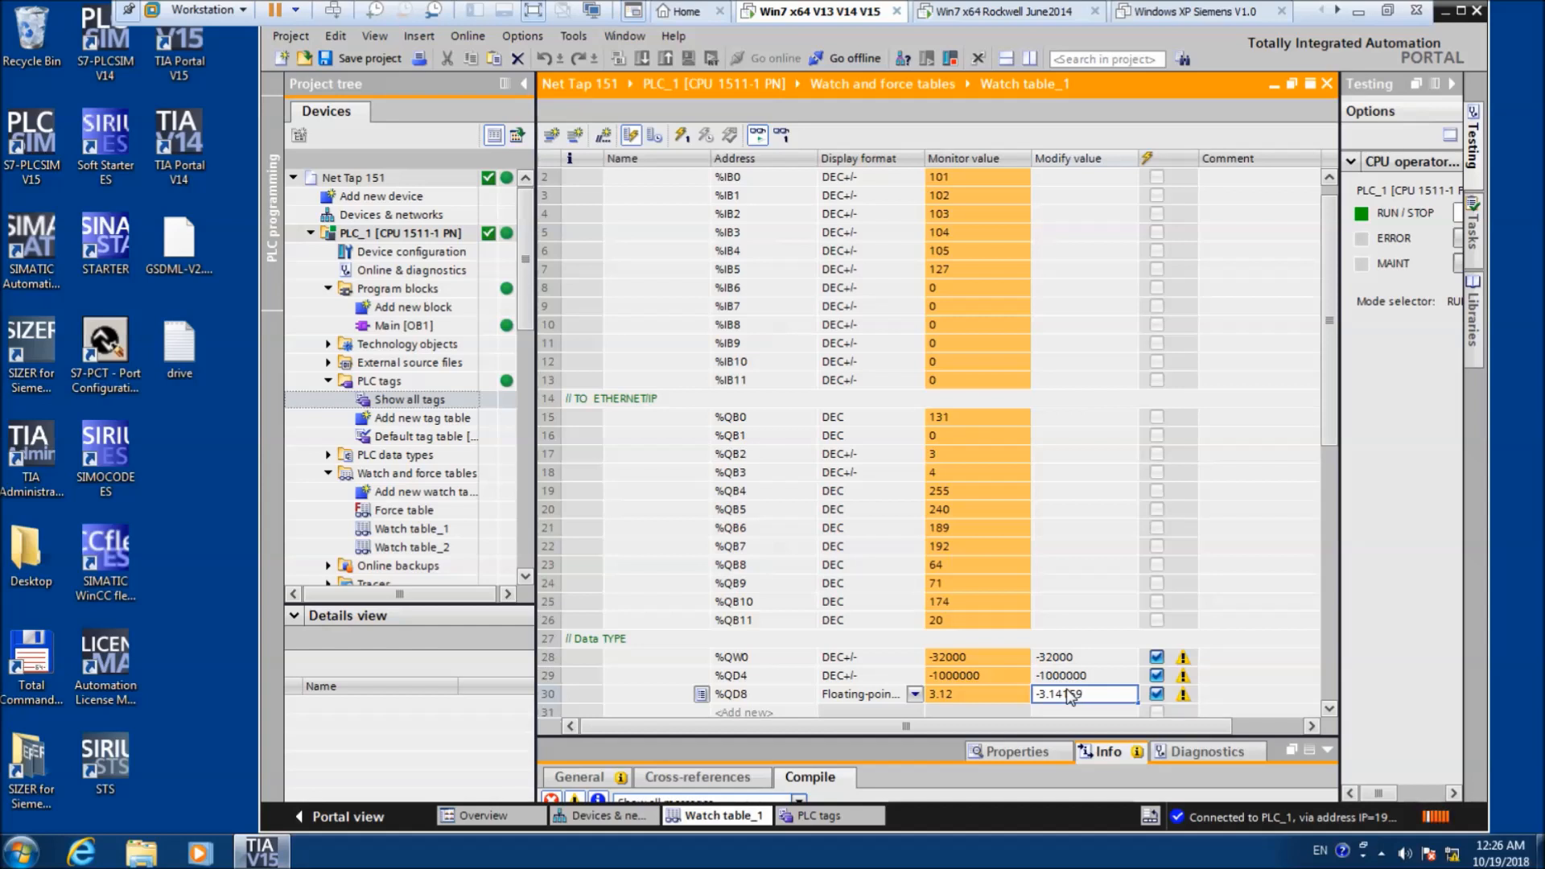
type("2")
key("Return")
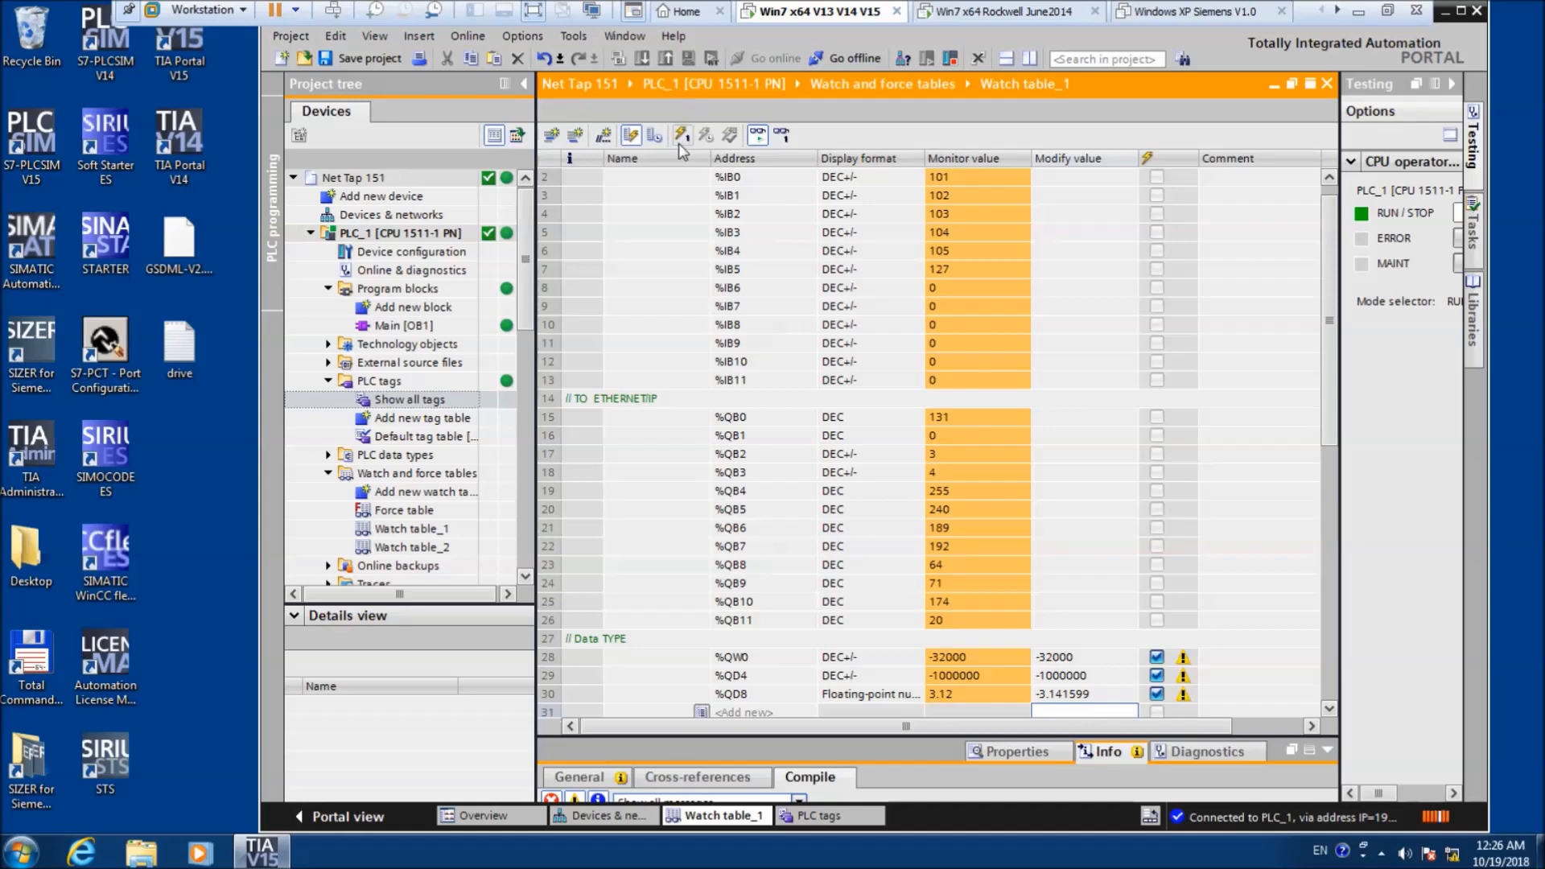
left_click(982, 18)
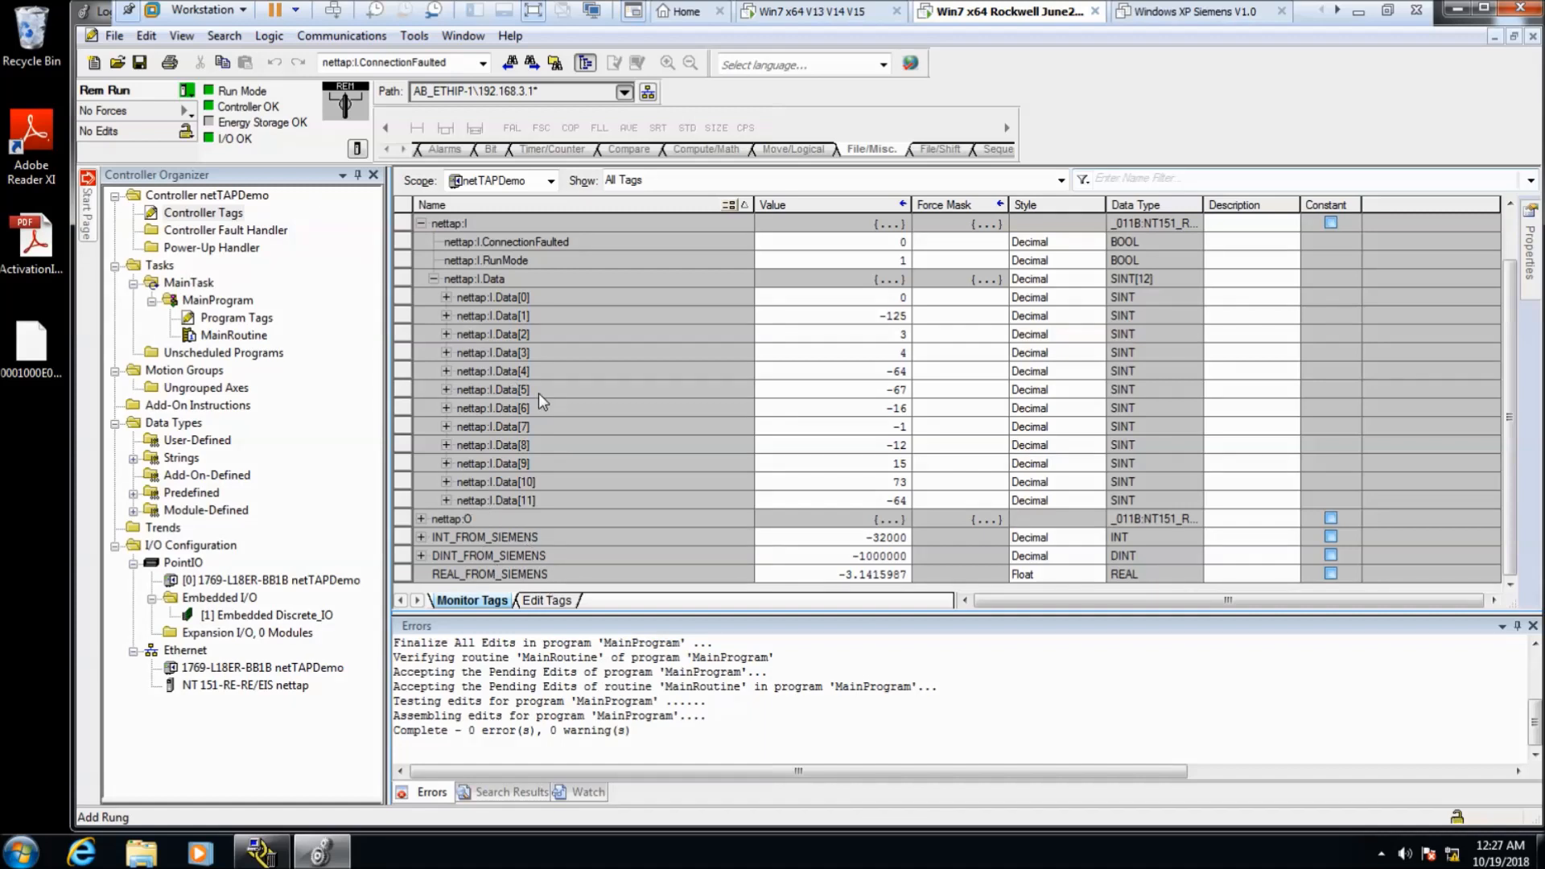
- Create a controller tag named INT_TO_SIEMENS with data type INT
right_click(186, 217)
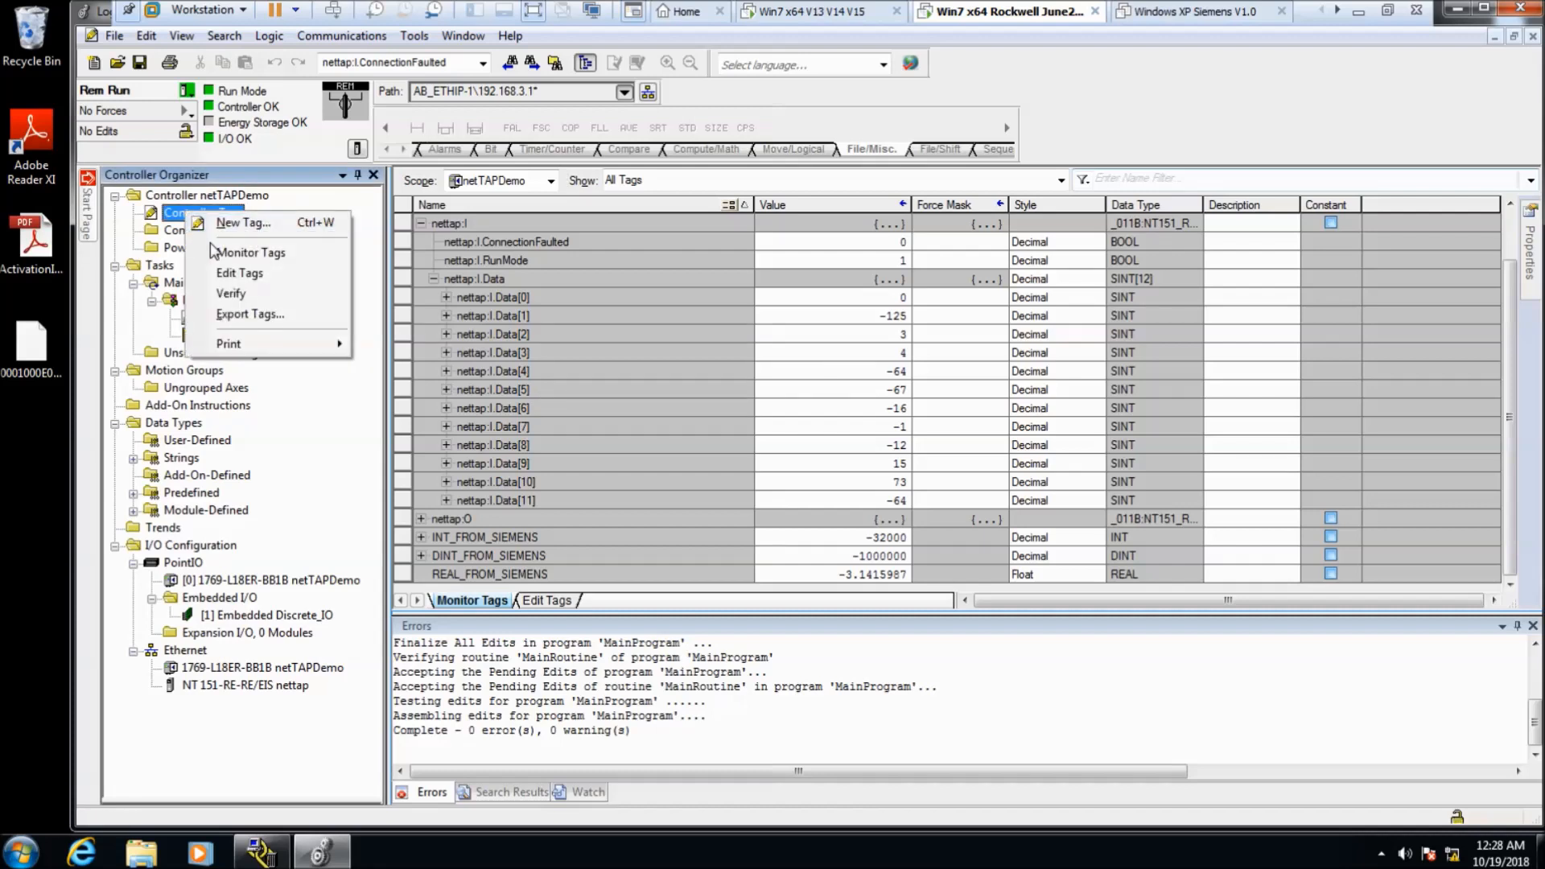
left_click(237, 223)
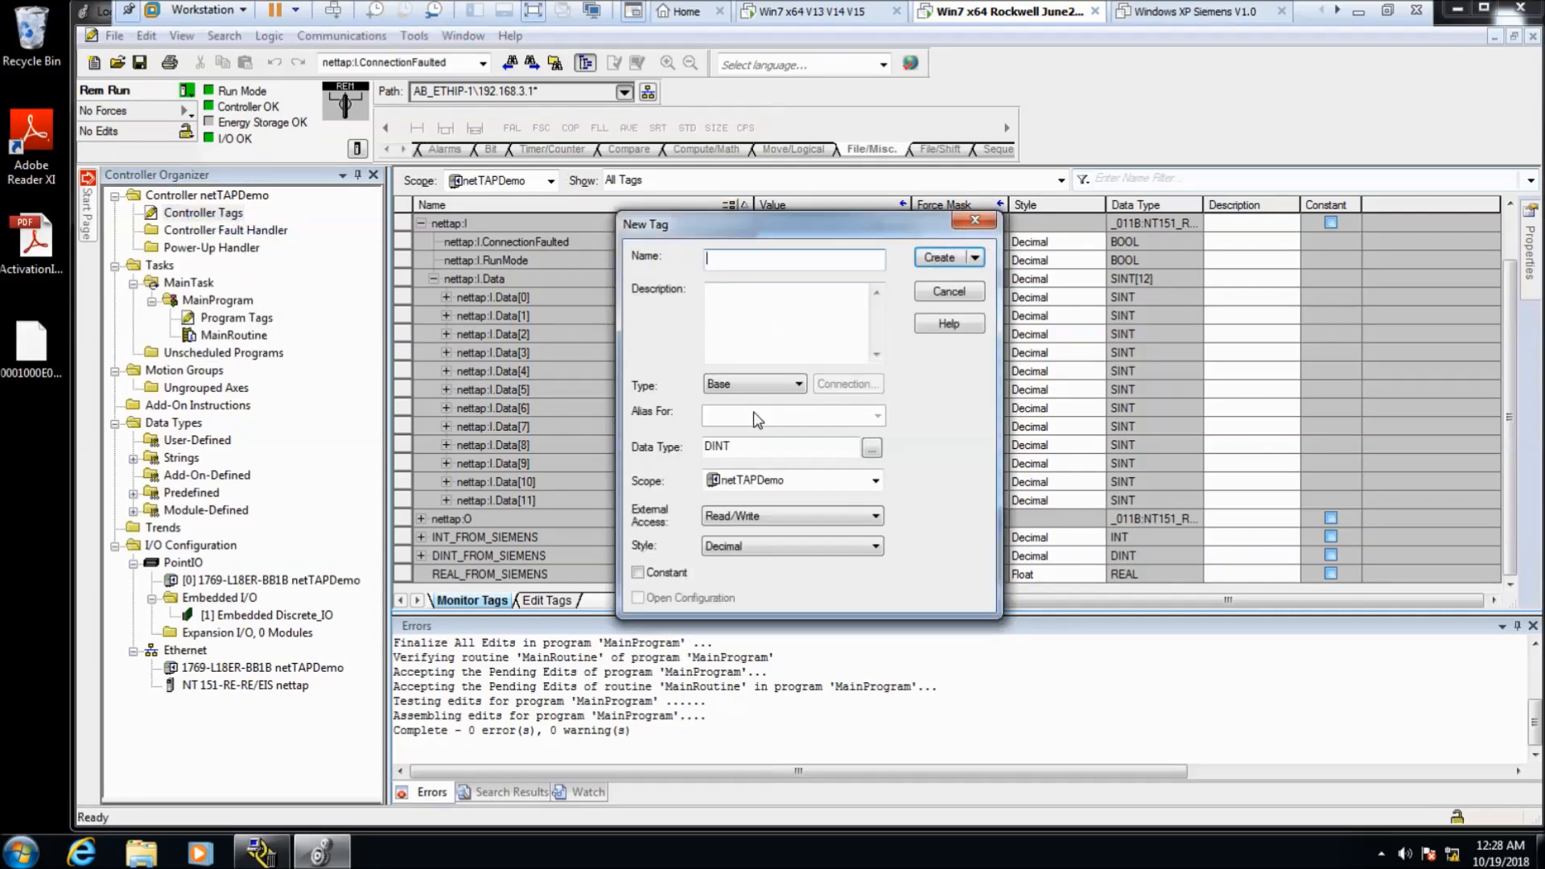
double_click(753, 449)
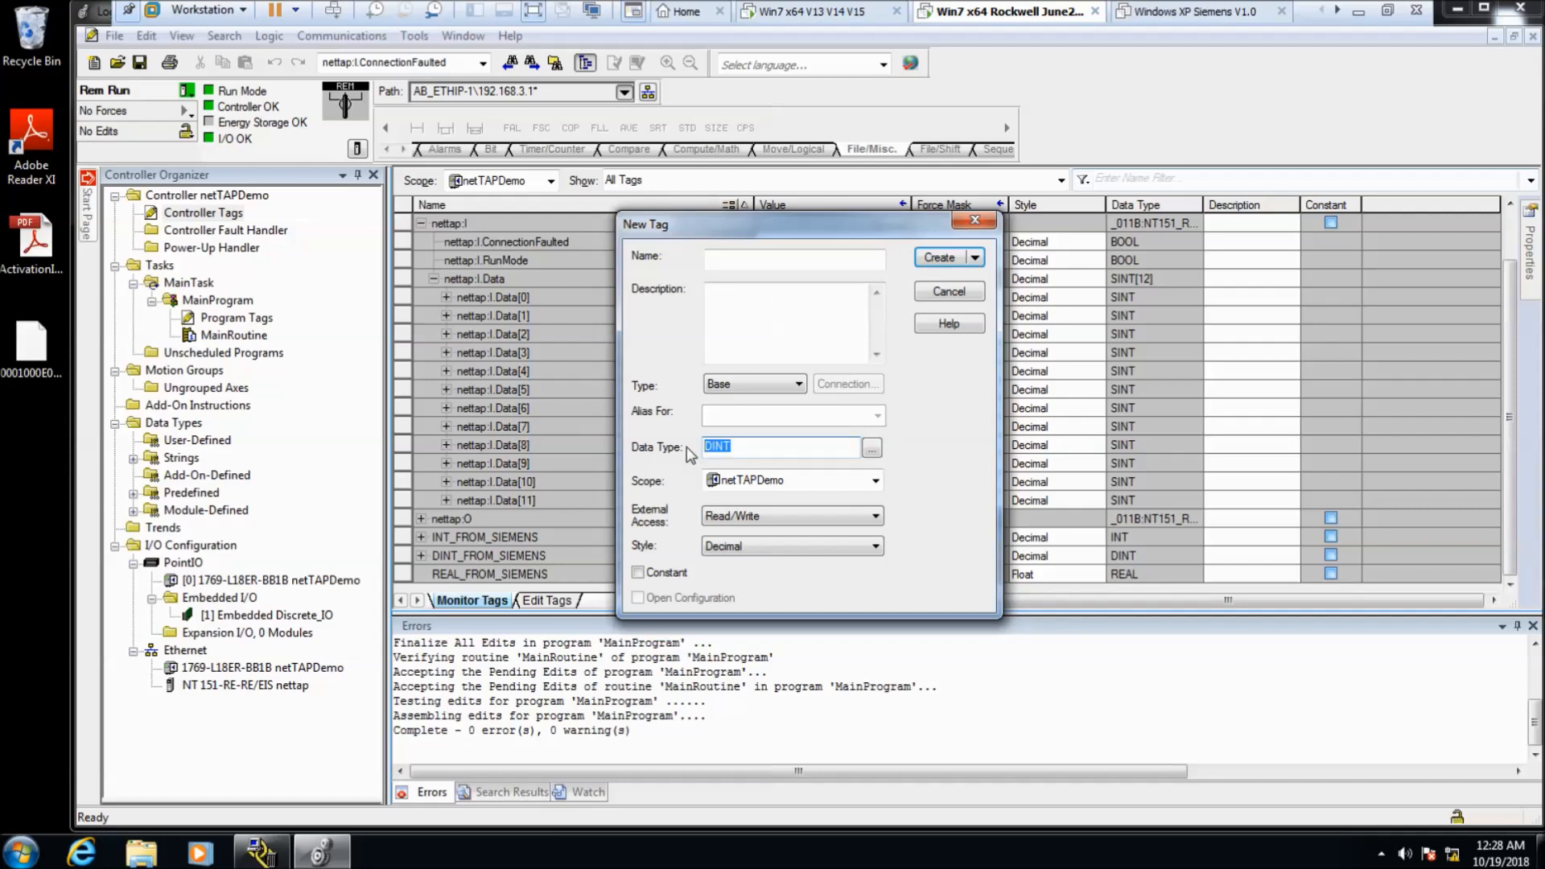
type("INT")
left_click(726, 263)
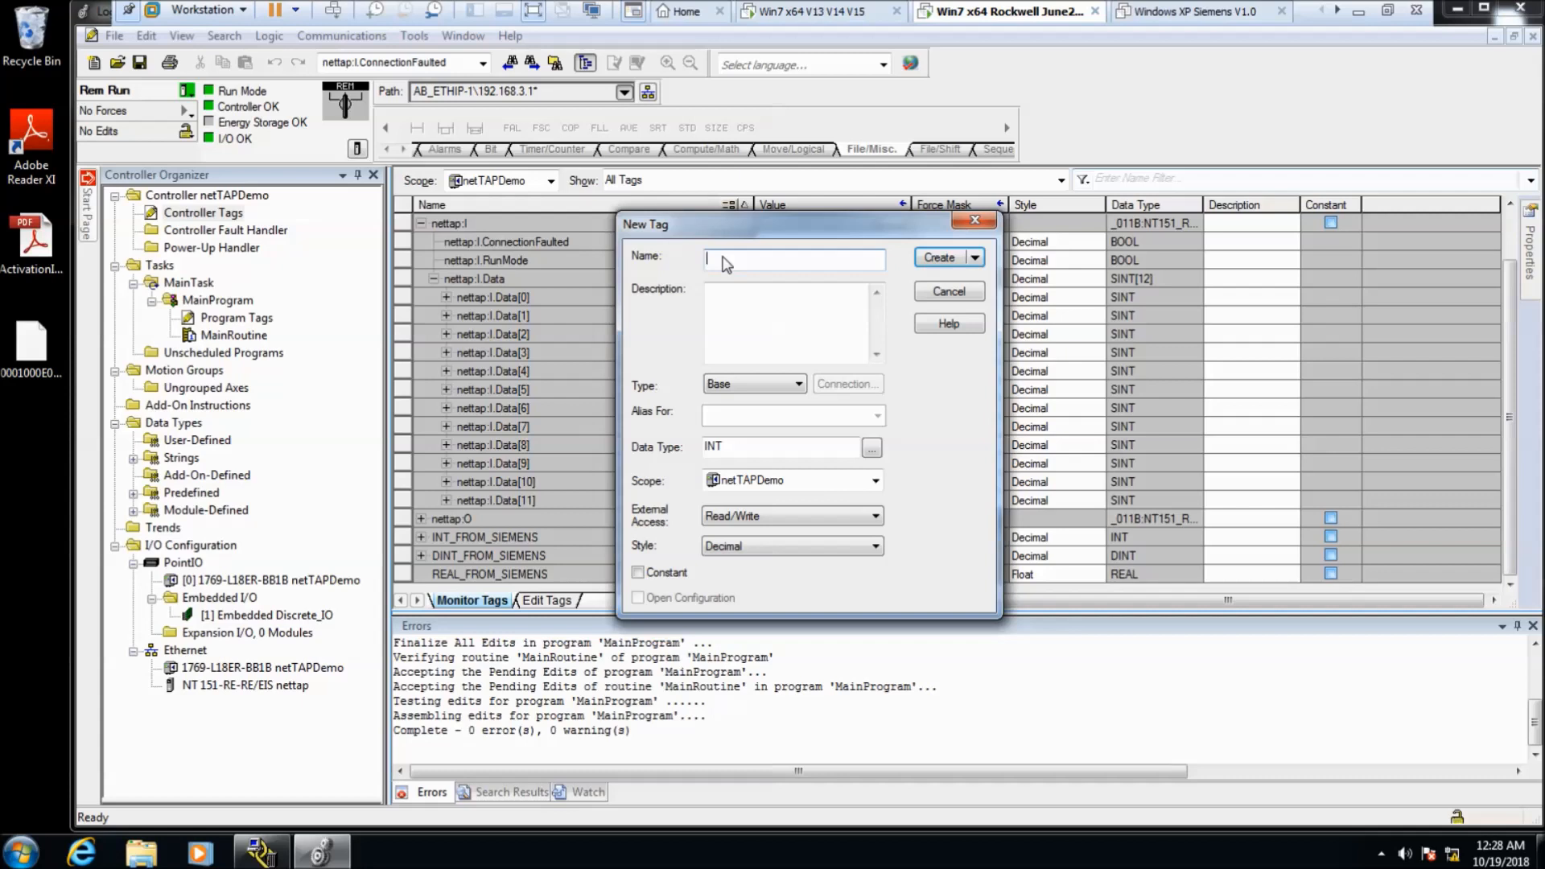
type("INT_TO_SIEMENS")
left_click(950, 264)
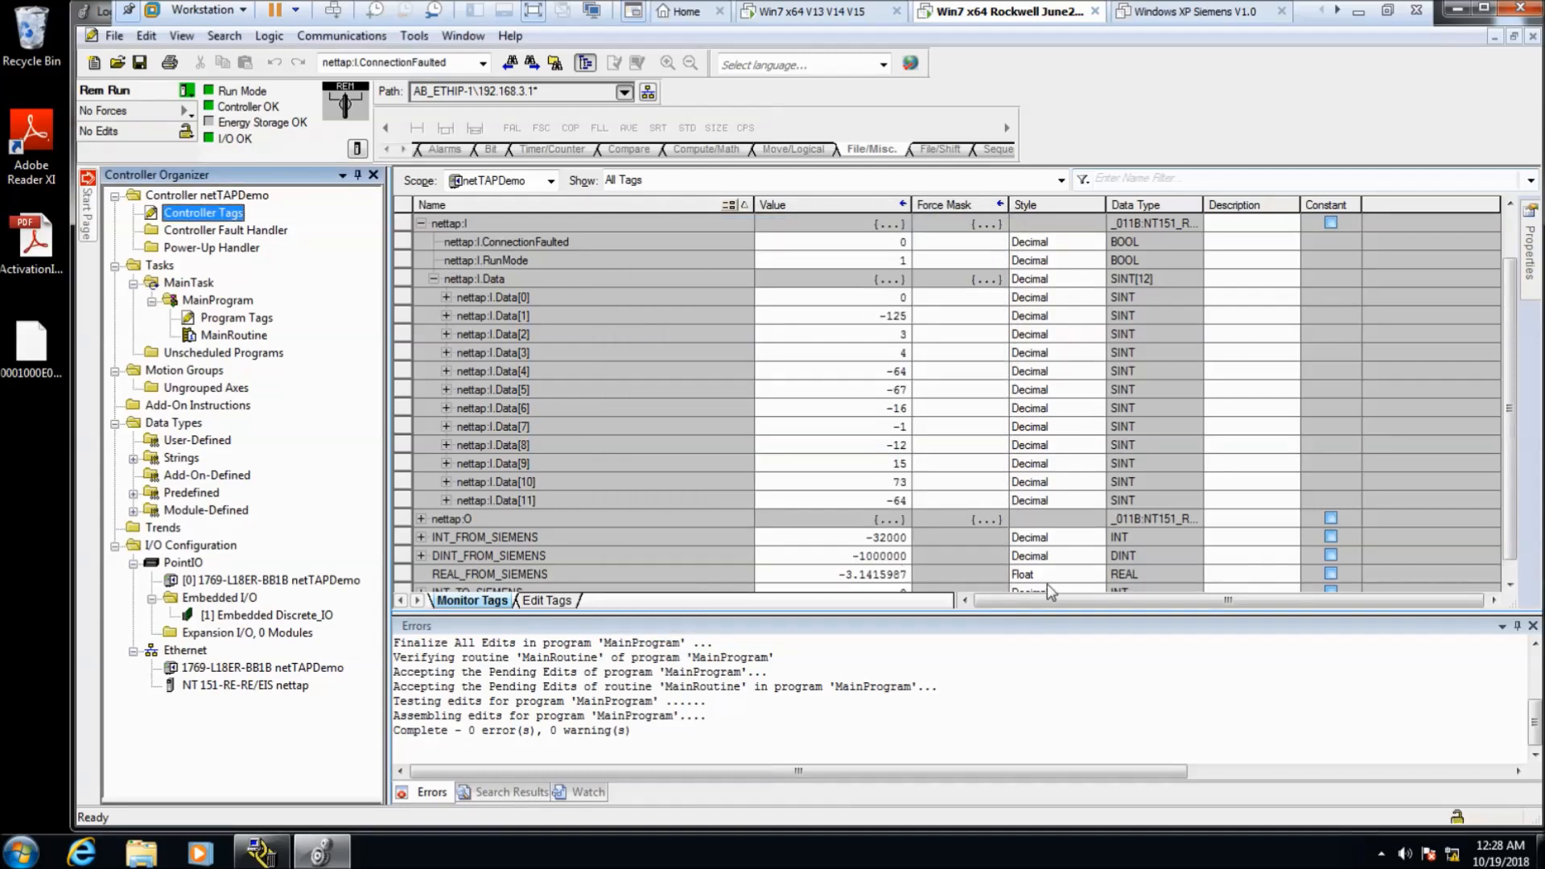
- Expand the nettap:O tag and its Data array in the controller tags to examine the output bytes
left_click_drag(1513, 519, 1517, 547)
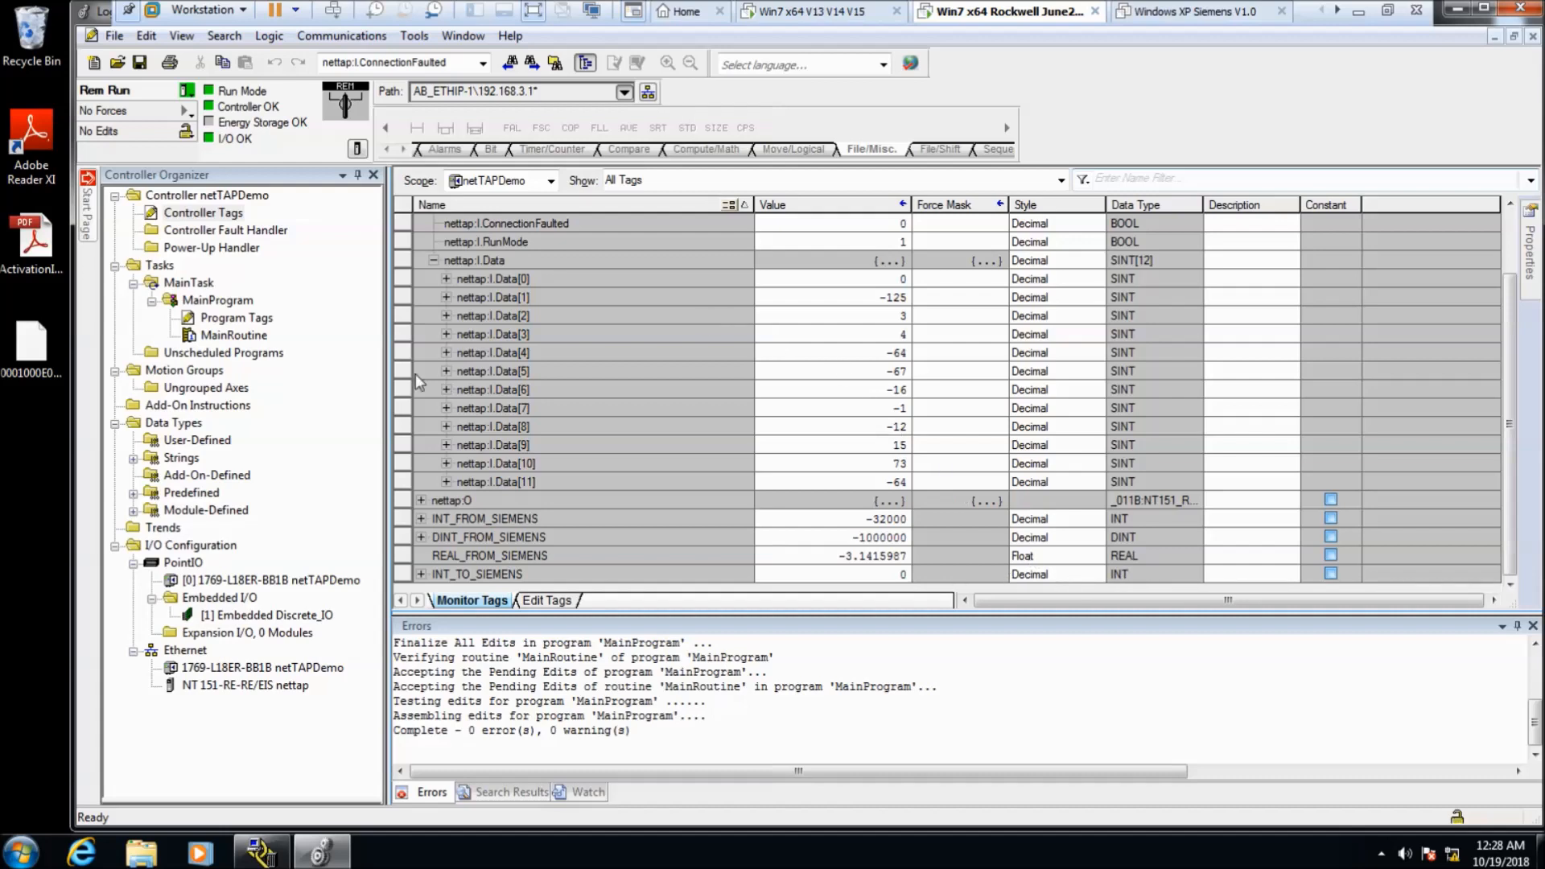
left_click(420, 500)
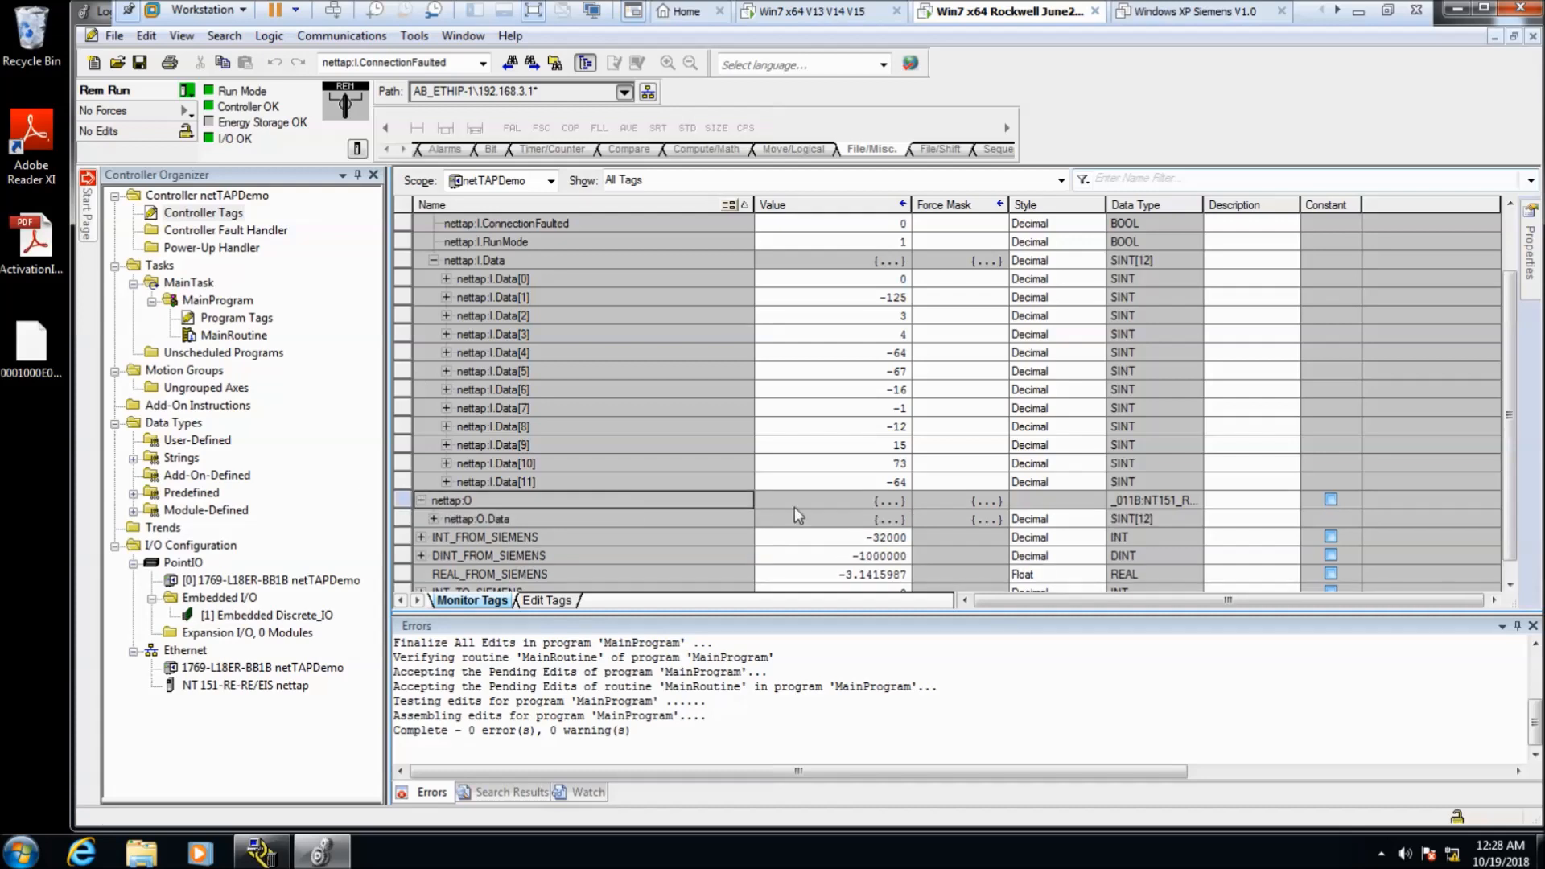
left_click(434, 519)
scroll(483, 379, "down", 5)
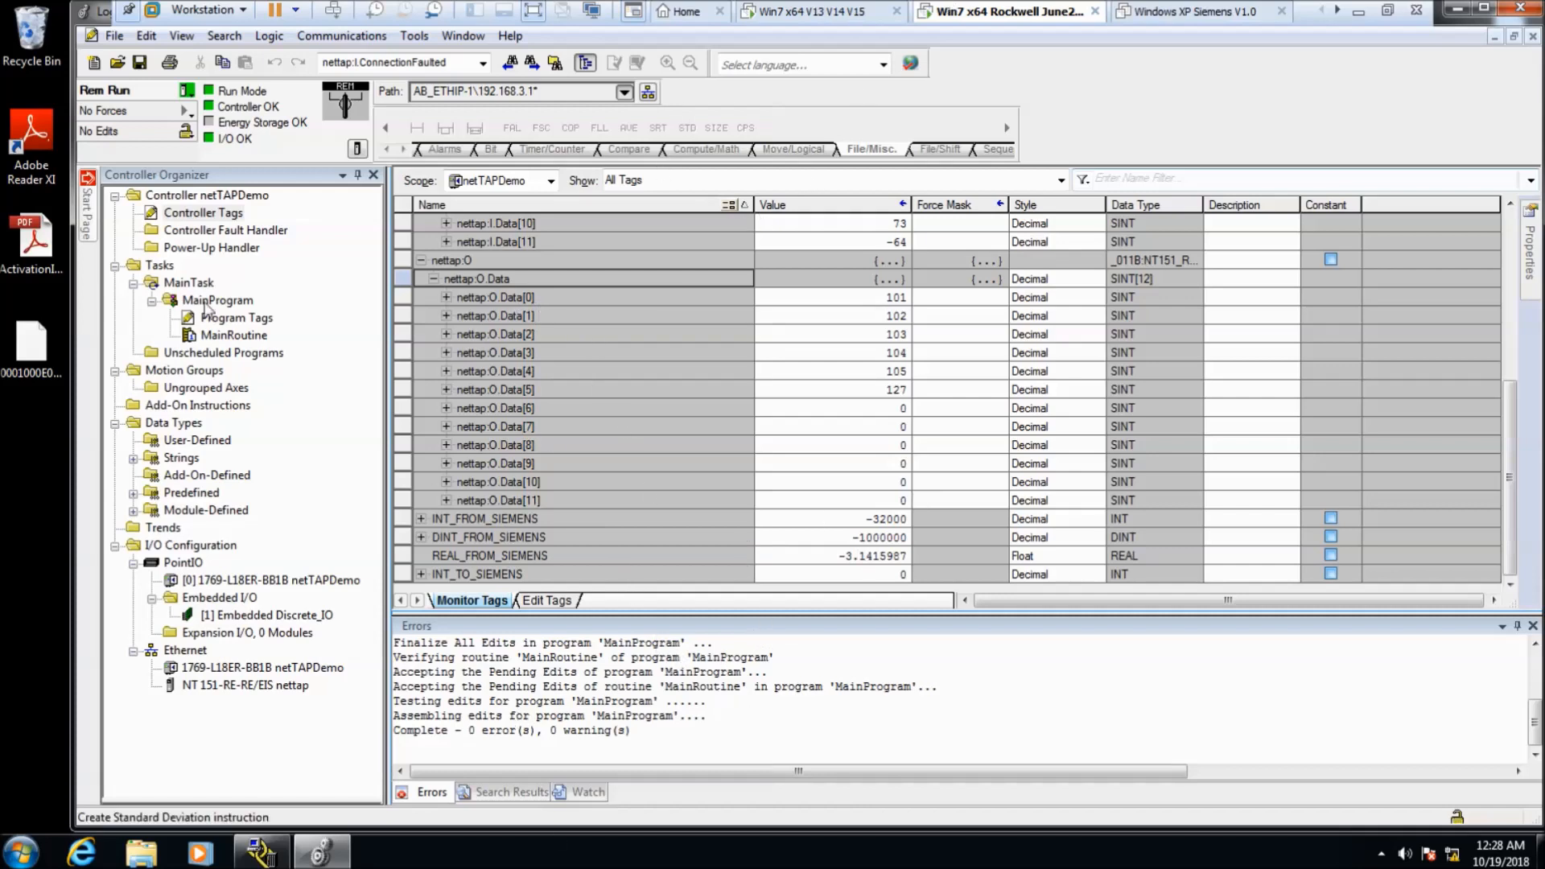
- Open MainRoutine and add a new rung below rung 0 containing a COP instruction
left_click(194, 337)
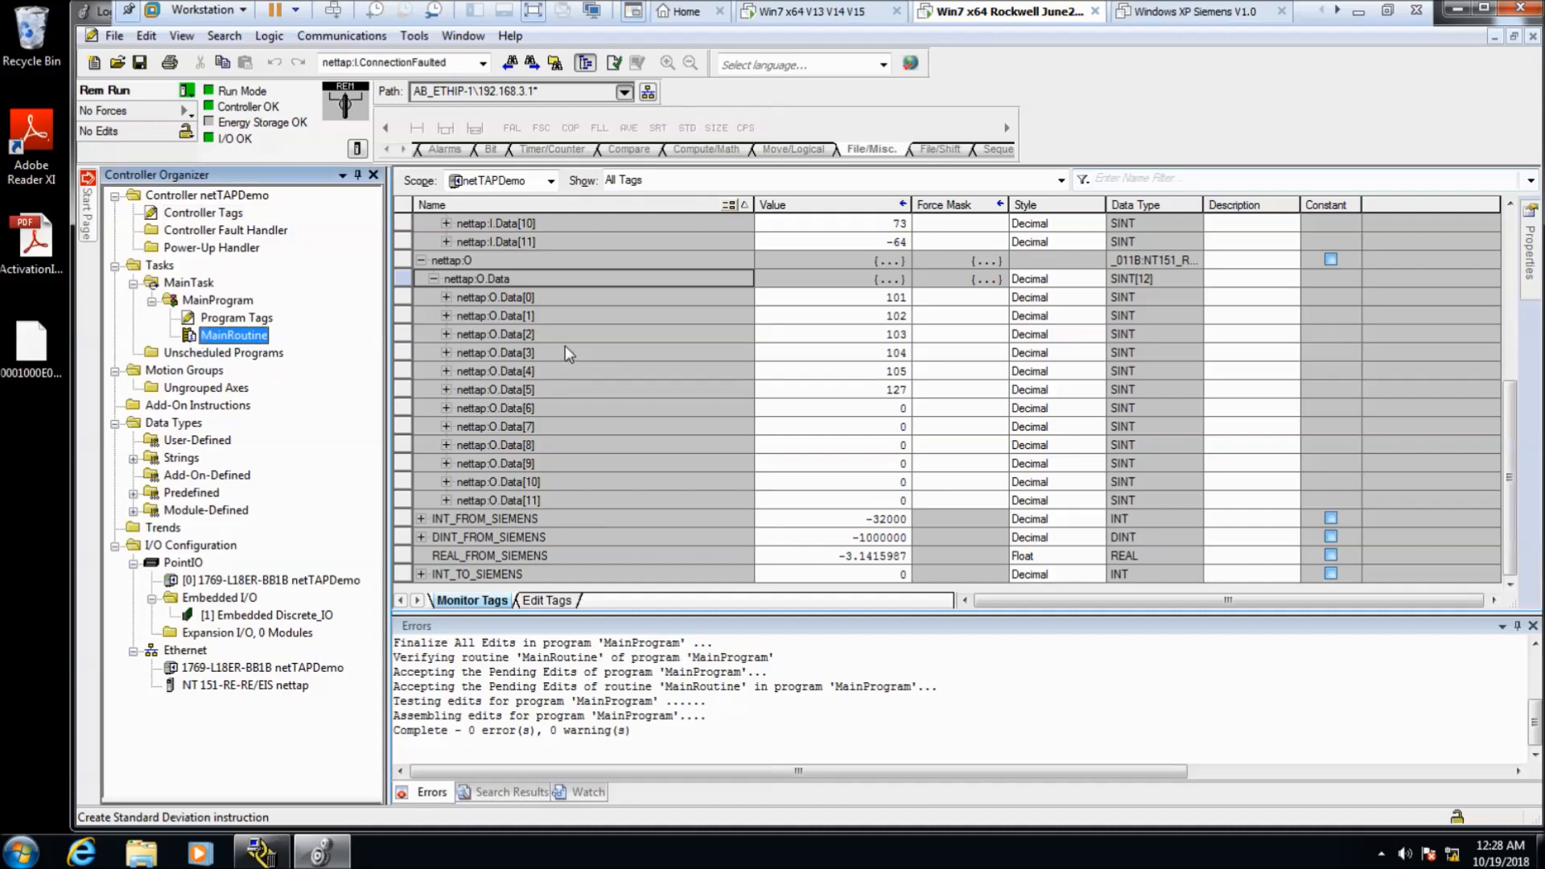
double_click(249, 334)
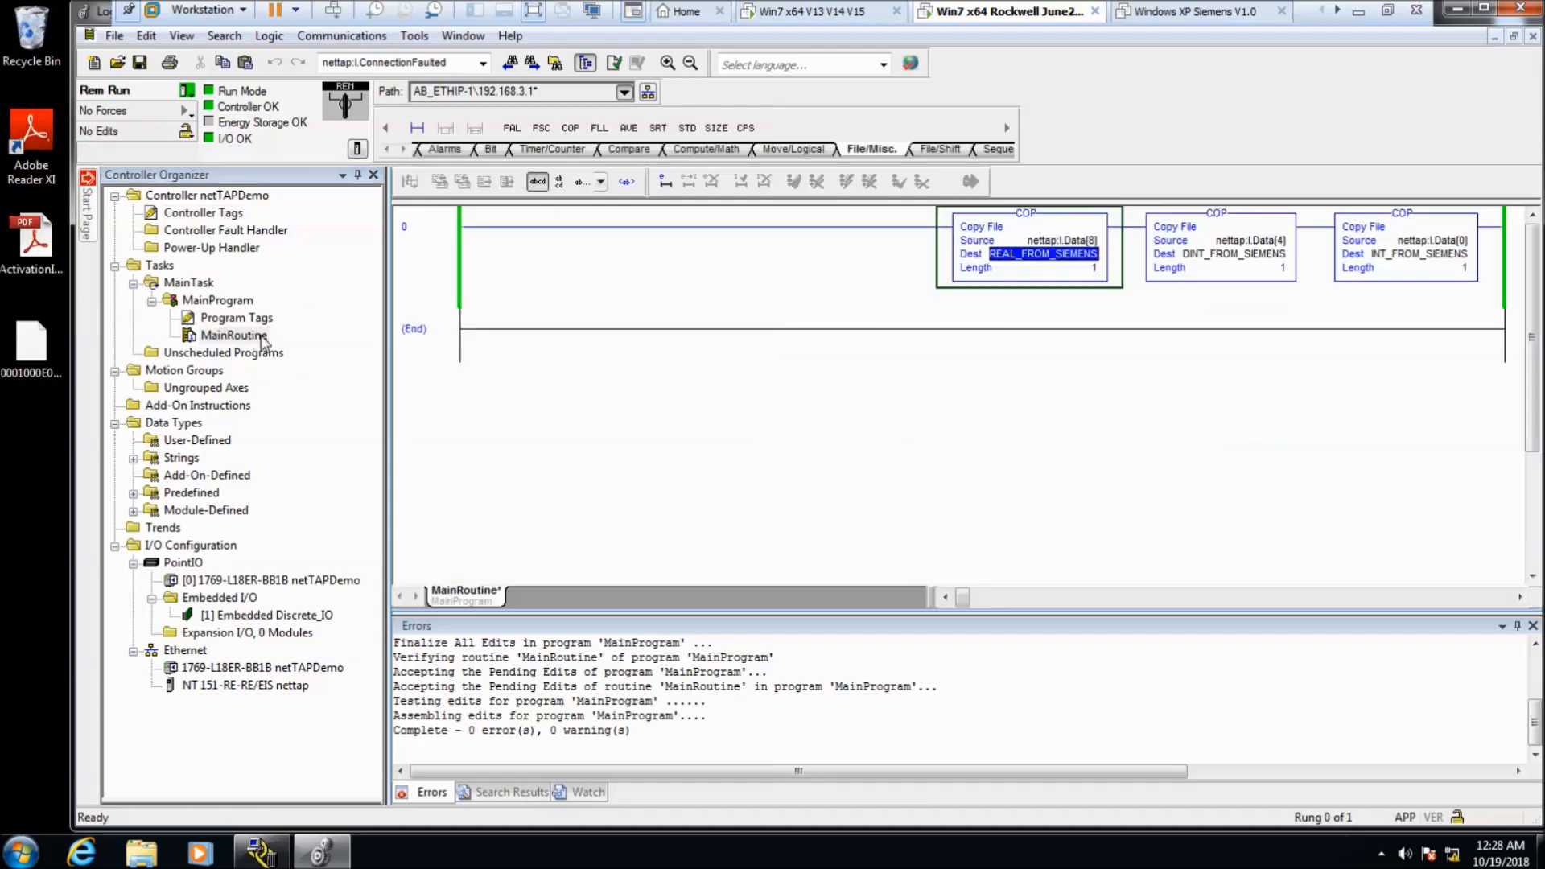
right_click(453, 238)
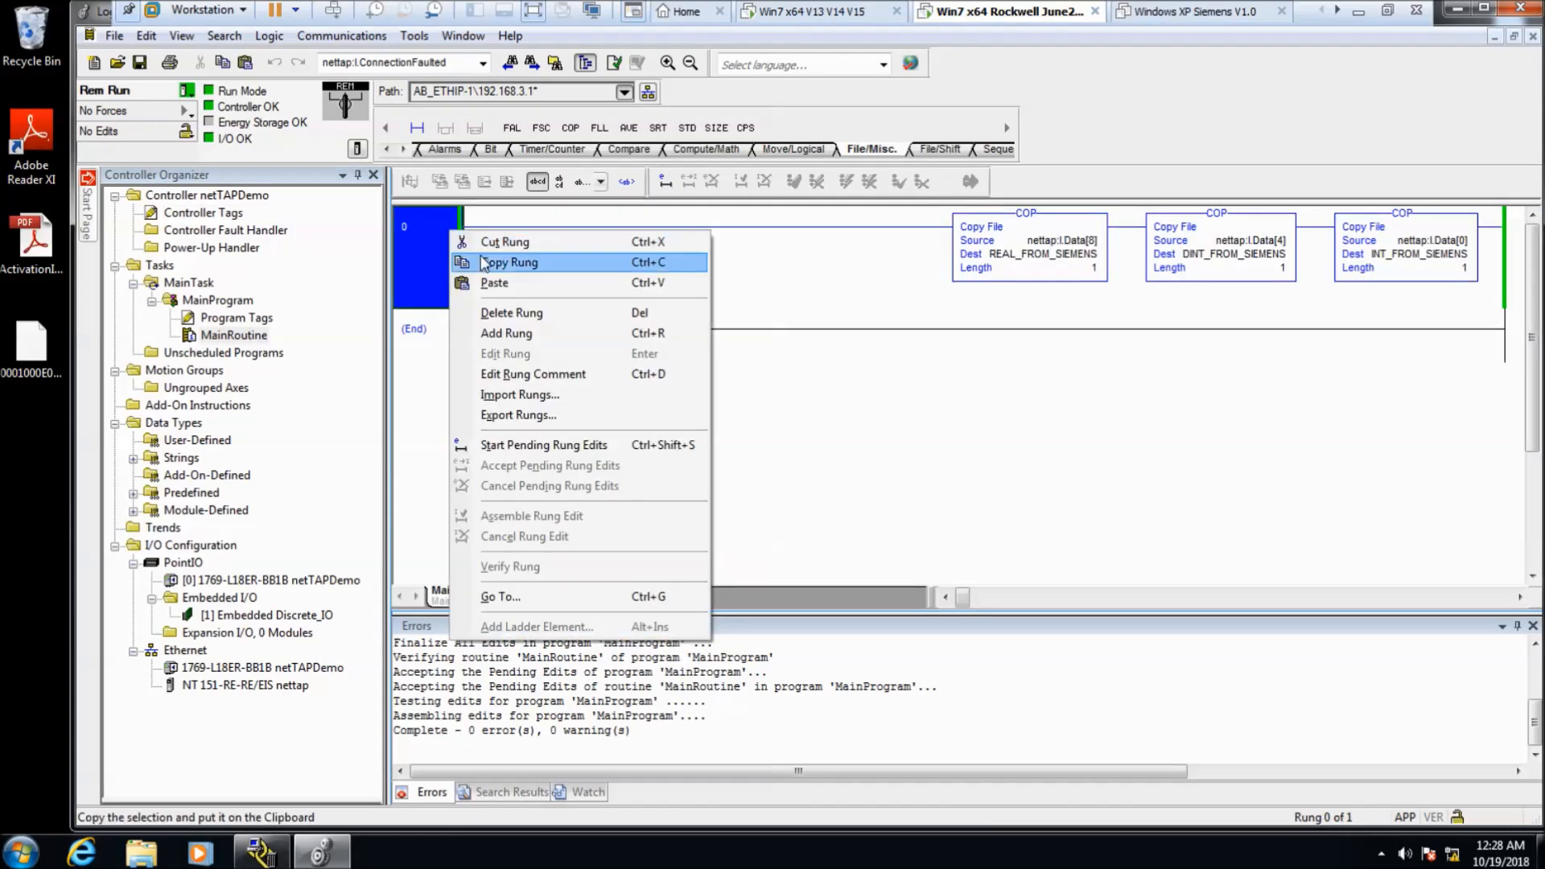
left_click(522, 335)
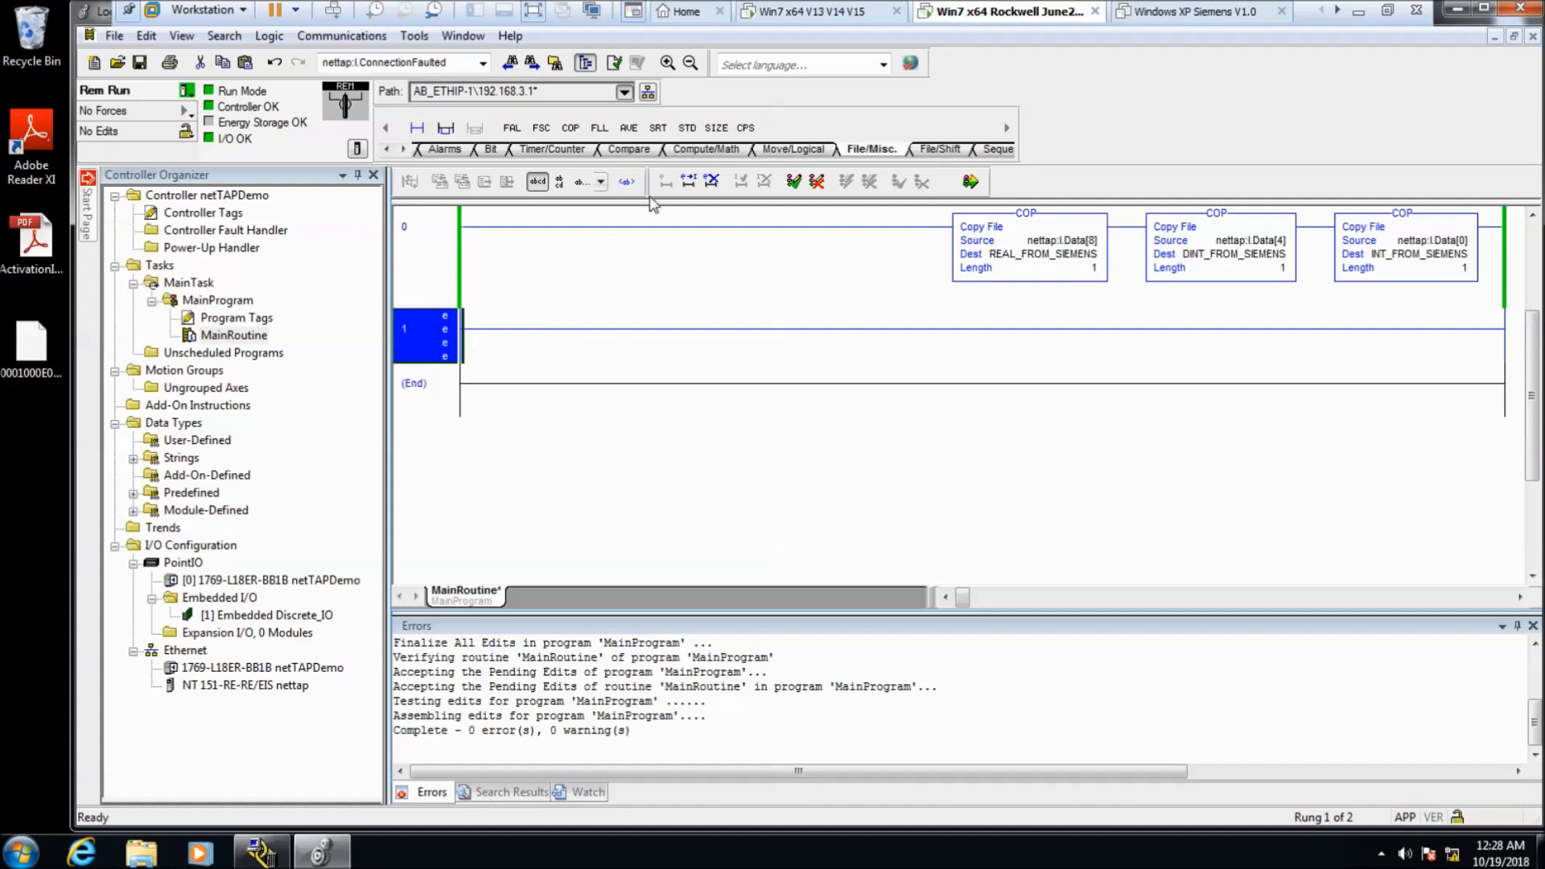
left_click(571, 127)
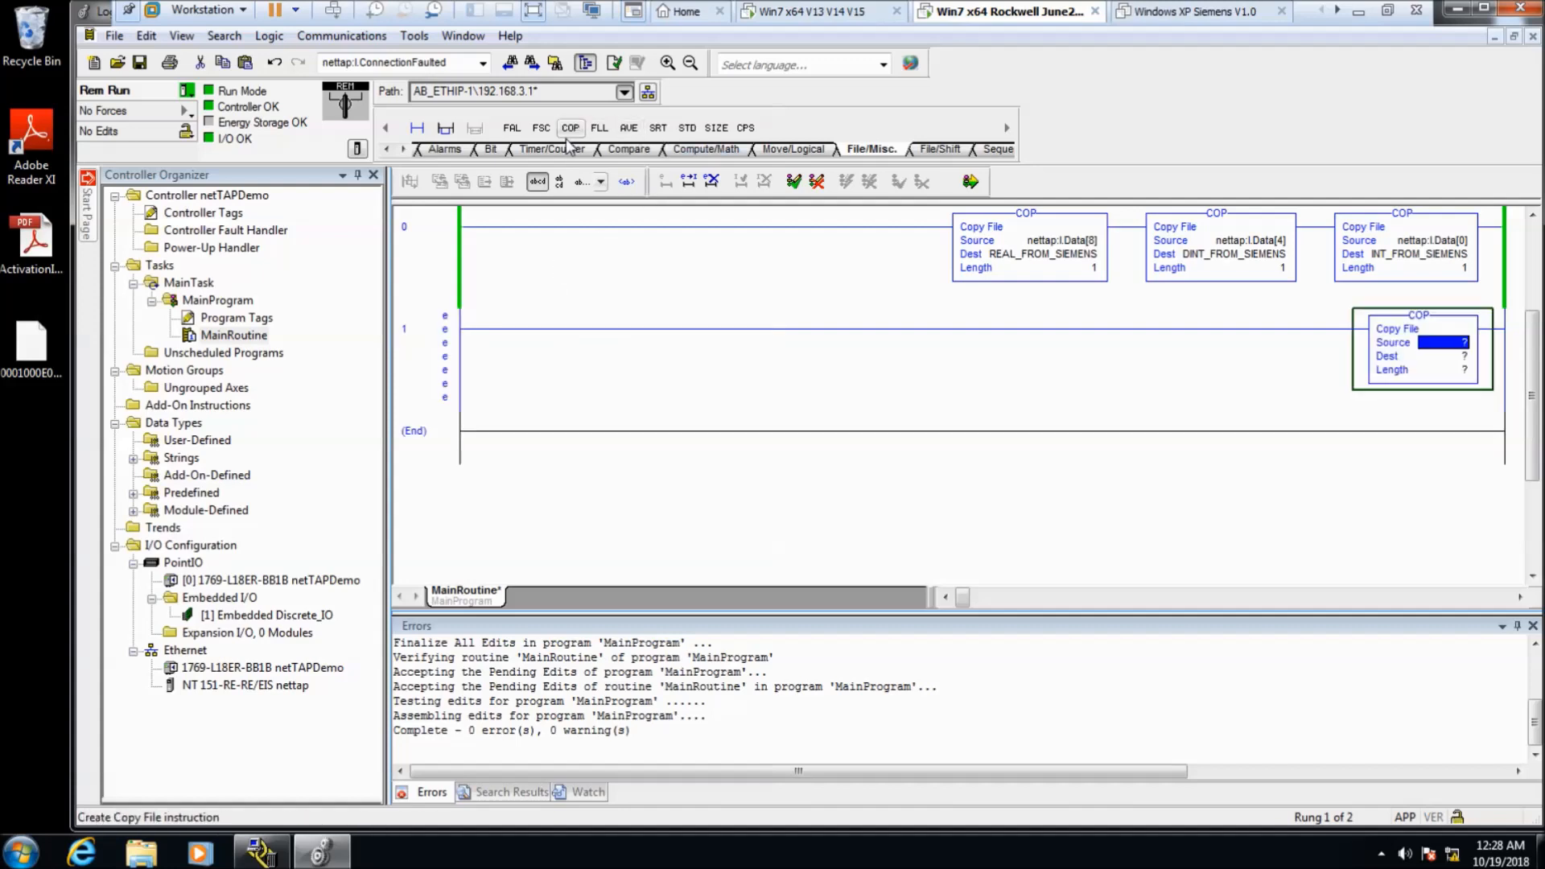
- Set the source of the COP instruction on rung 1 to INT_TO_SIEMENS
double_click(1432, 344)
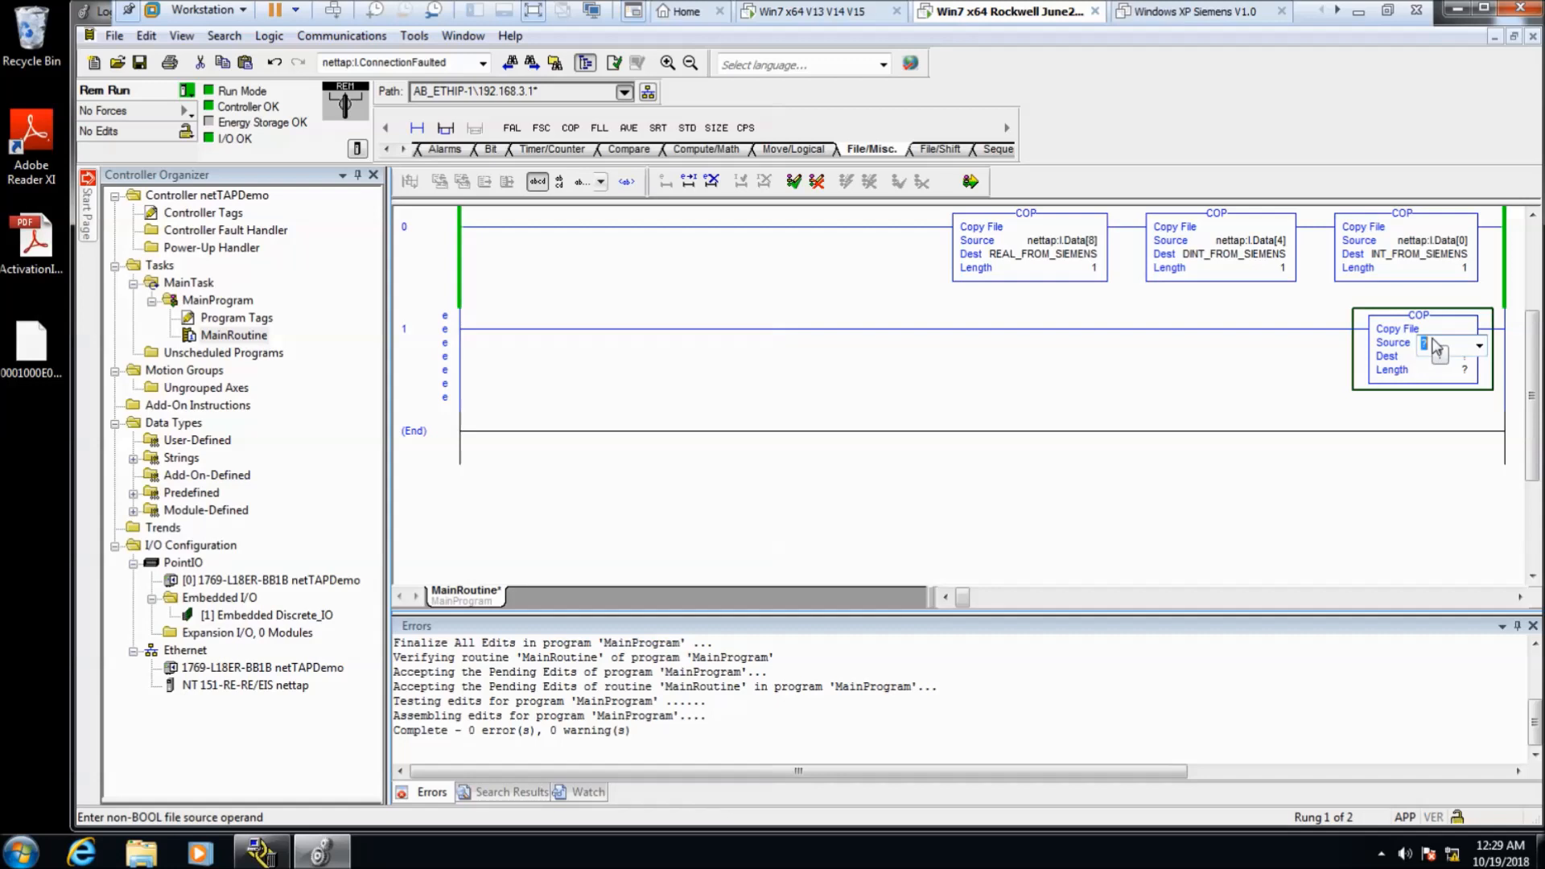
type("IN")
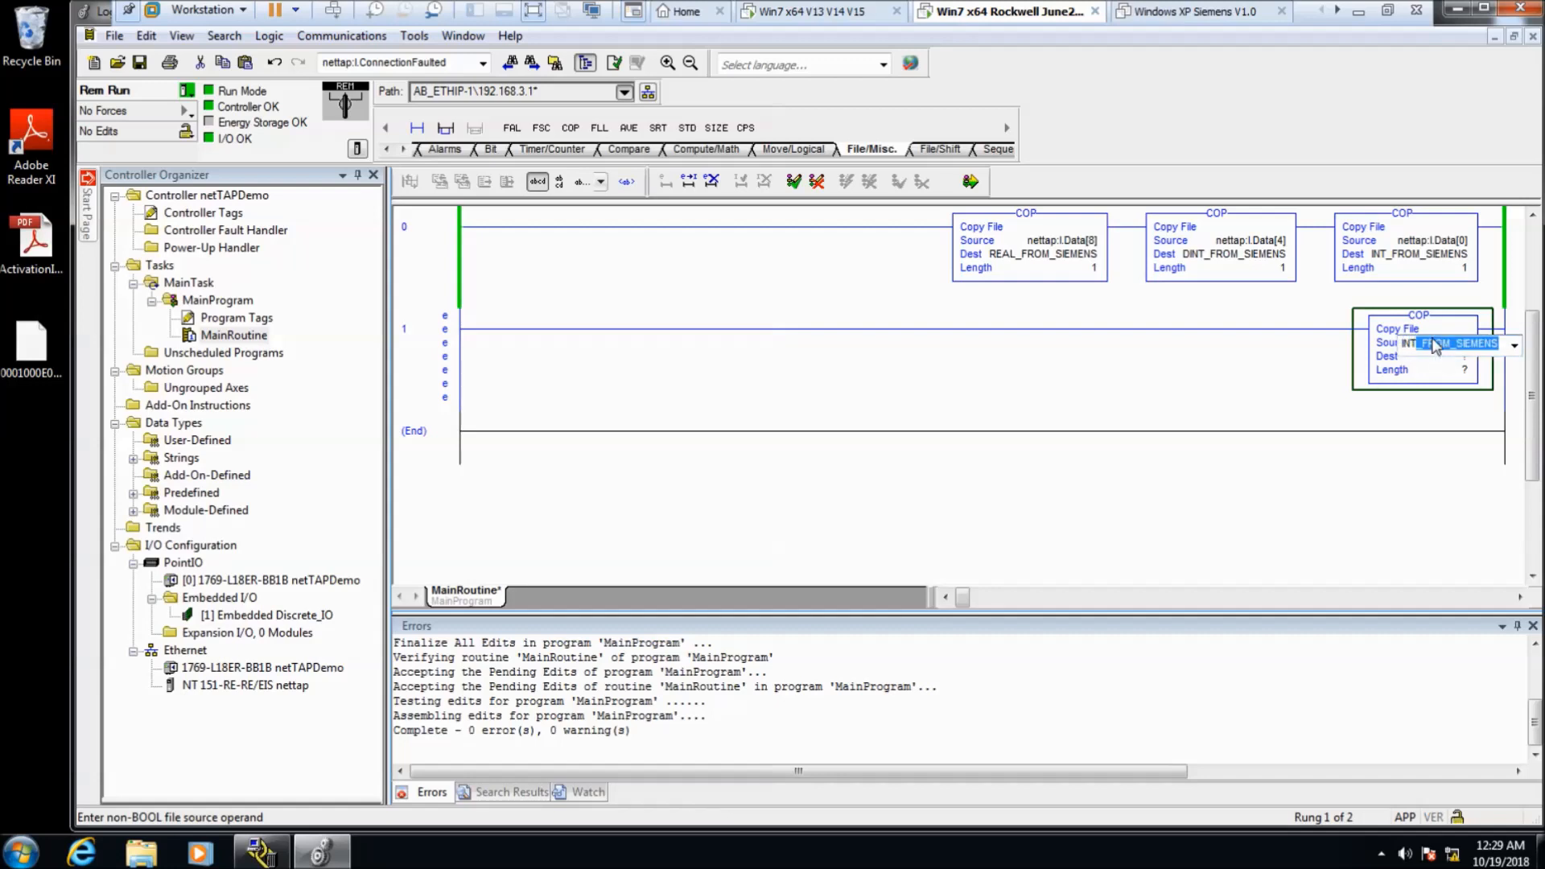
type("T_TO")
key("Return")
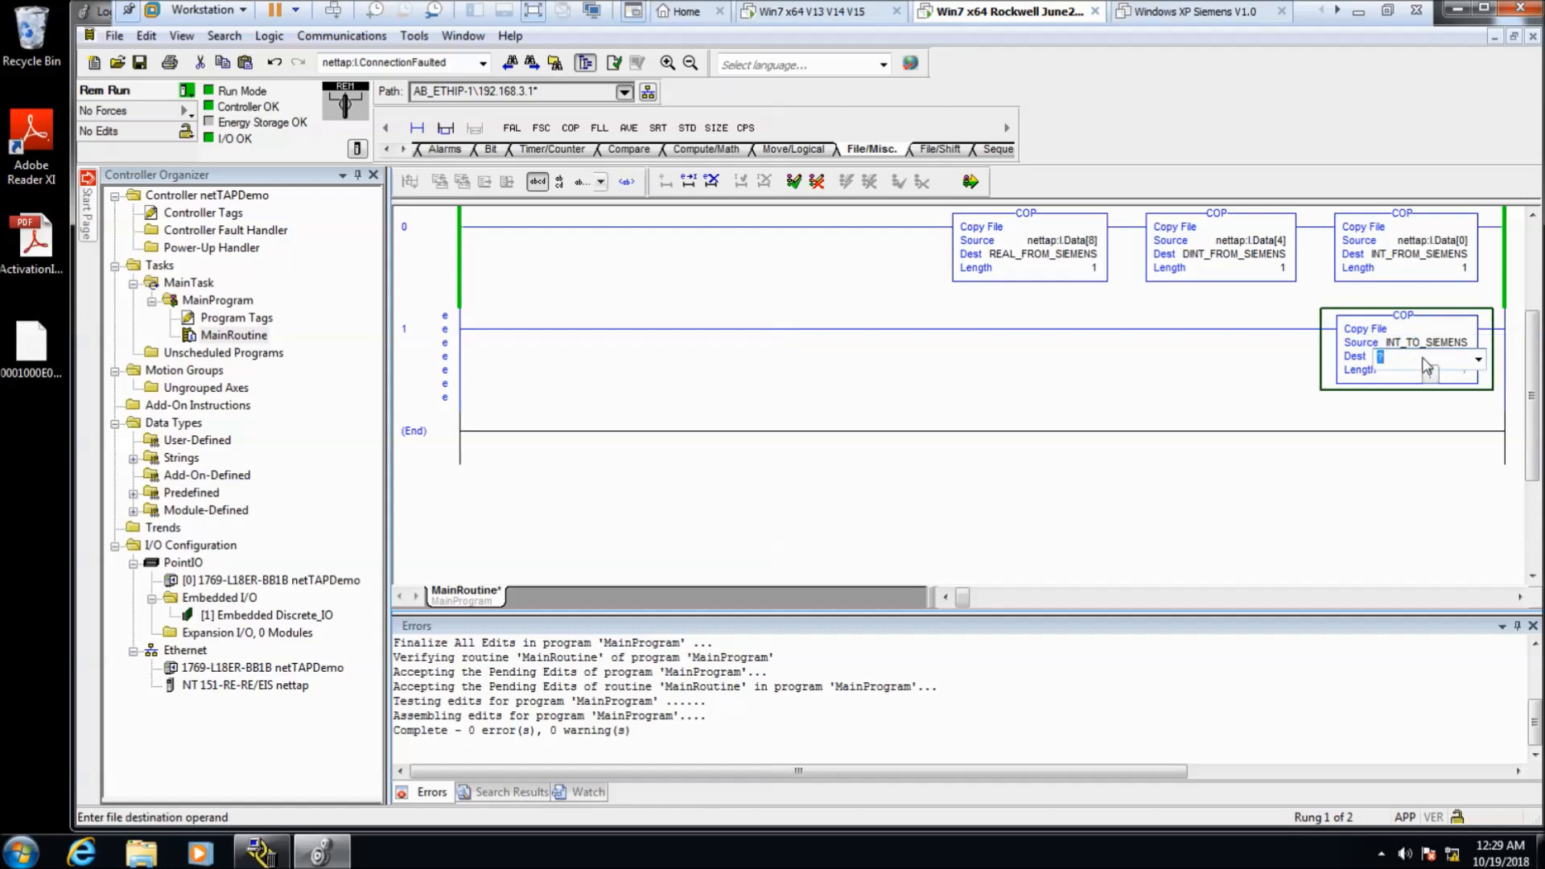
- Set the destination of the rung 1 COP instruction to nettap:O.Data[0]
left_click(1424, 366)
left_click_drag(1424, 366, 1347, 376)
type("Ne")
left_click(1479, 359)
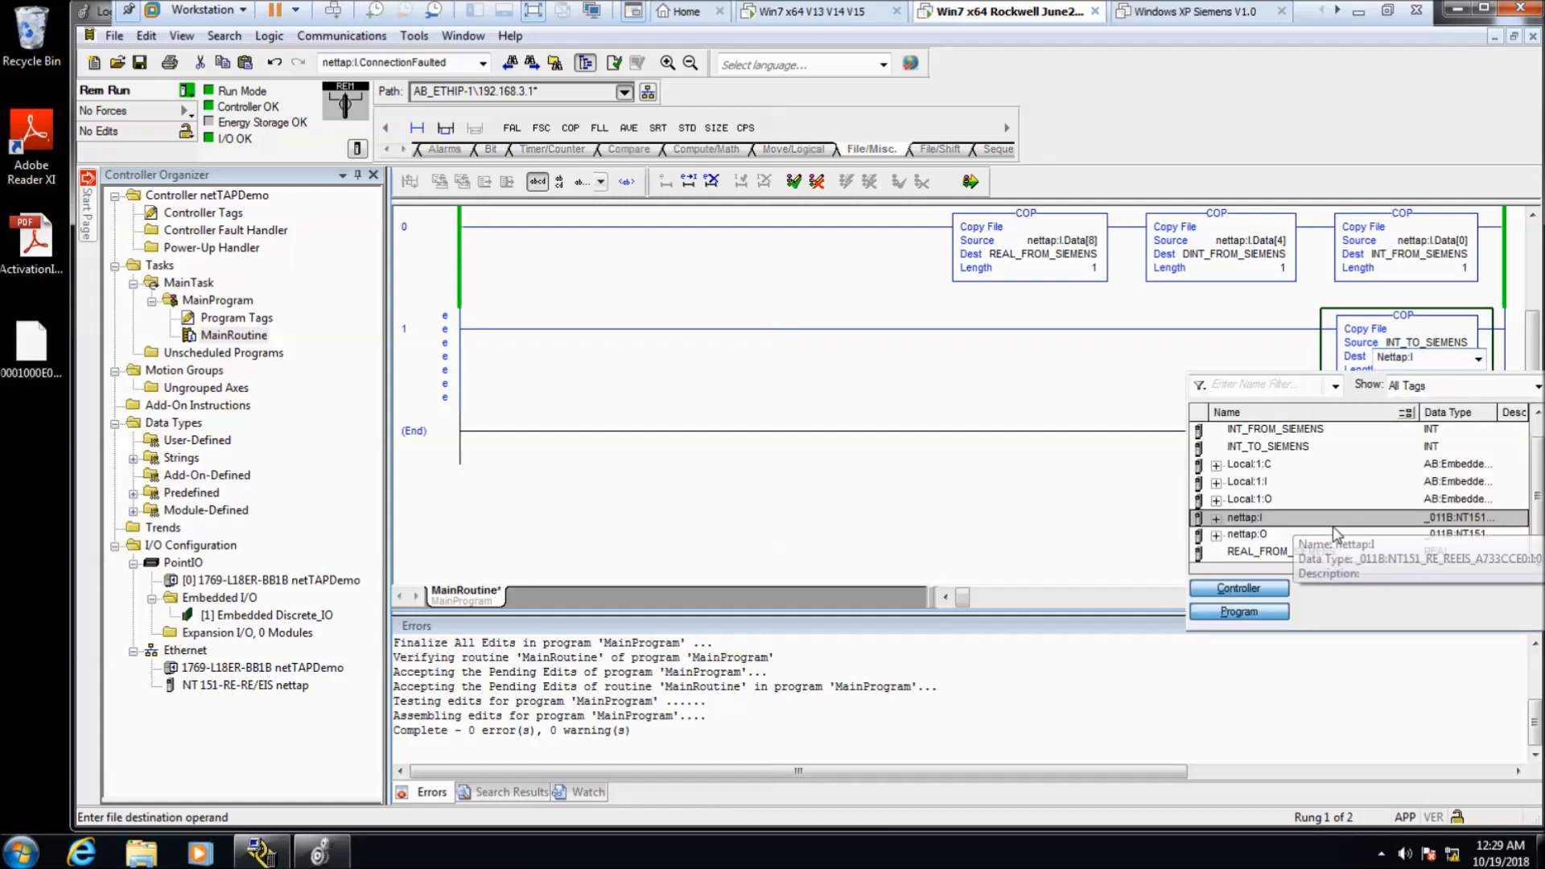
left_click(1235, 537)
left_click(1217, 536)
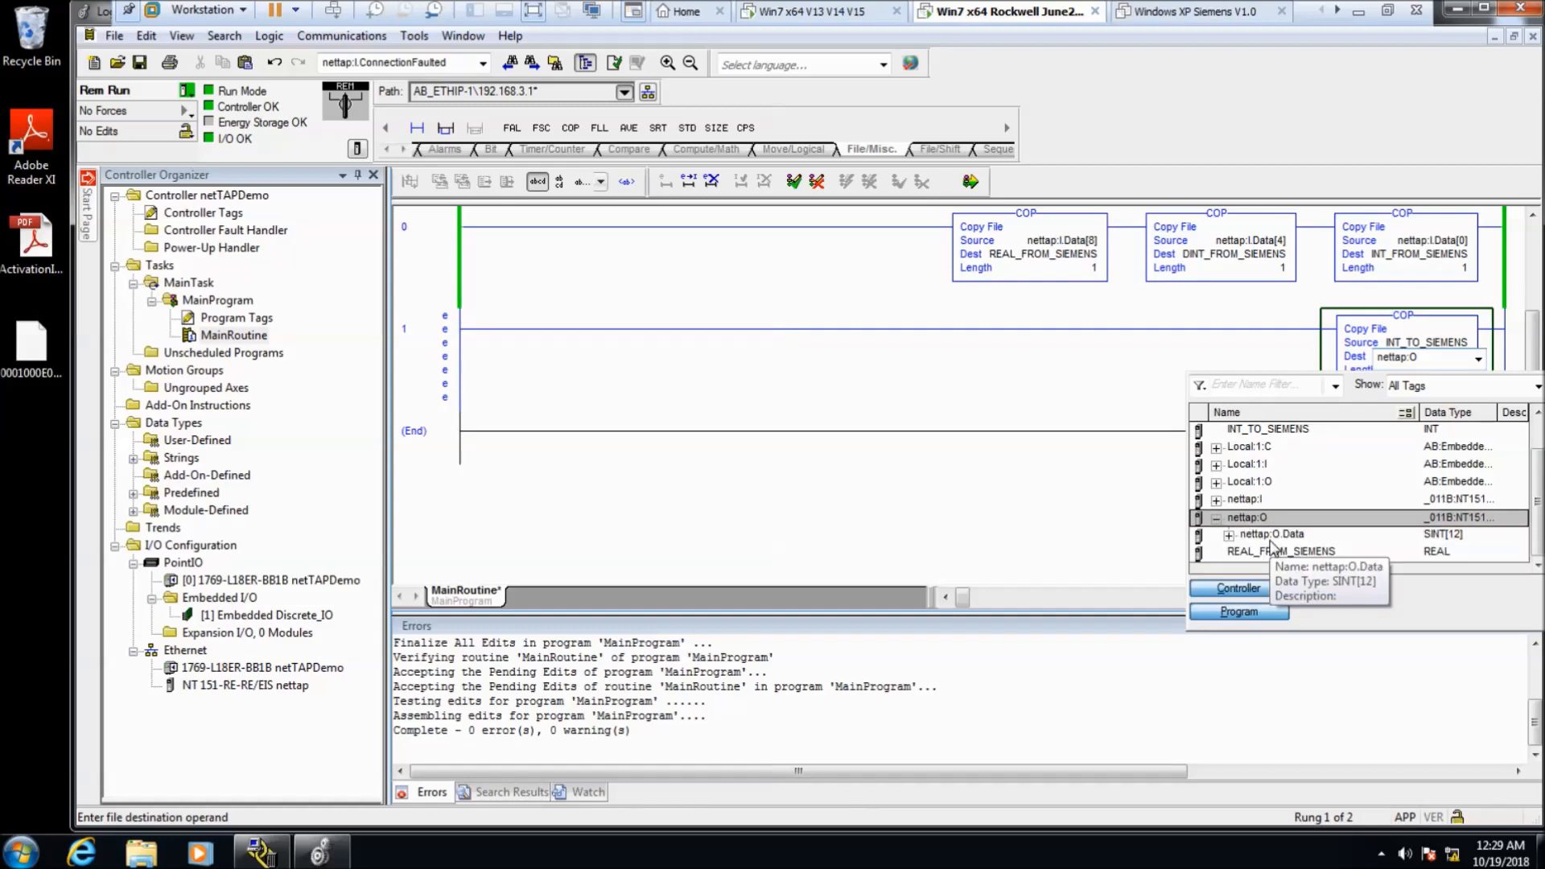
left_click(1229, 536)
double_click(1308, 504)
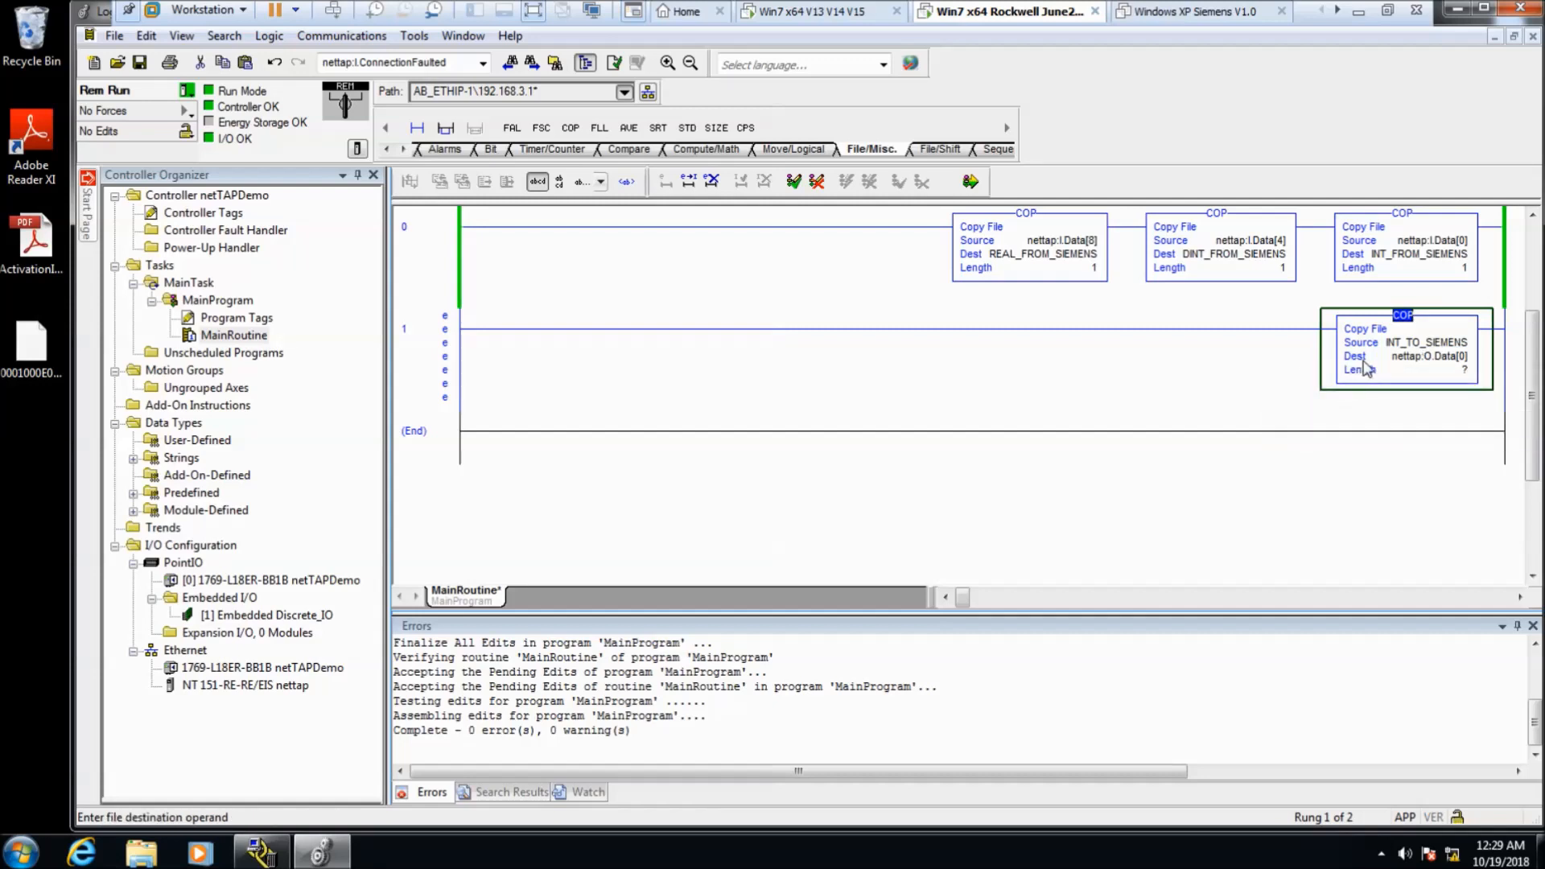
- Set the length of the rung 1 COP to 2 and finalize all edits in MainProgram
left_click(1458, 371)
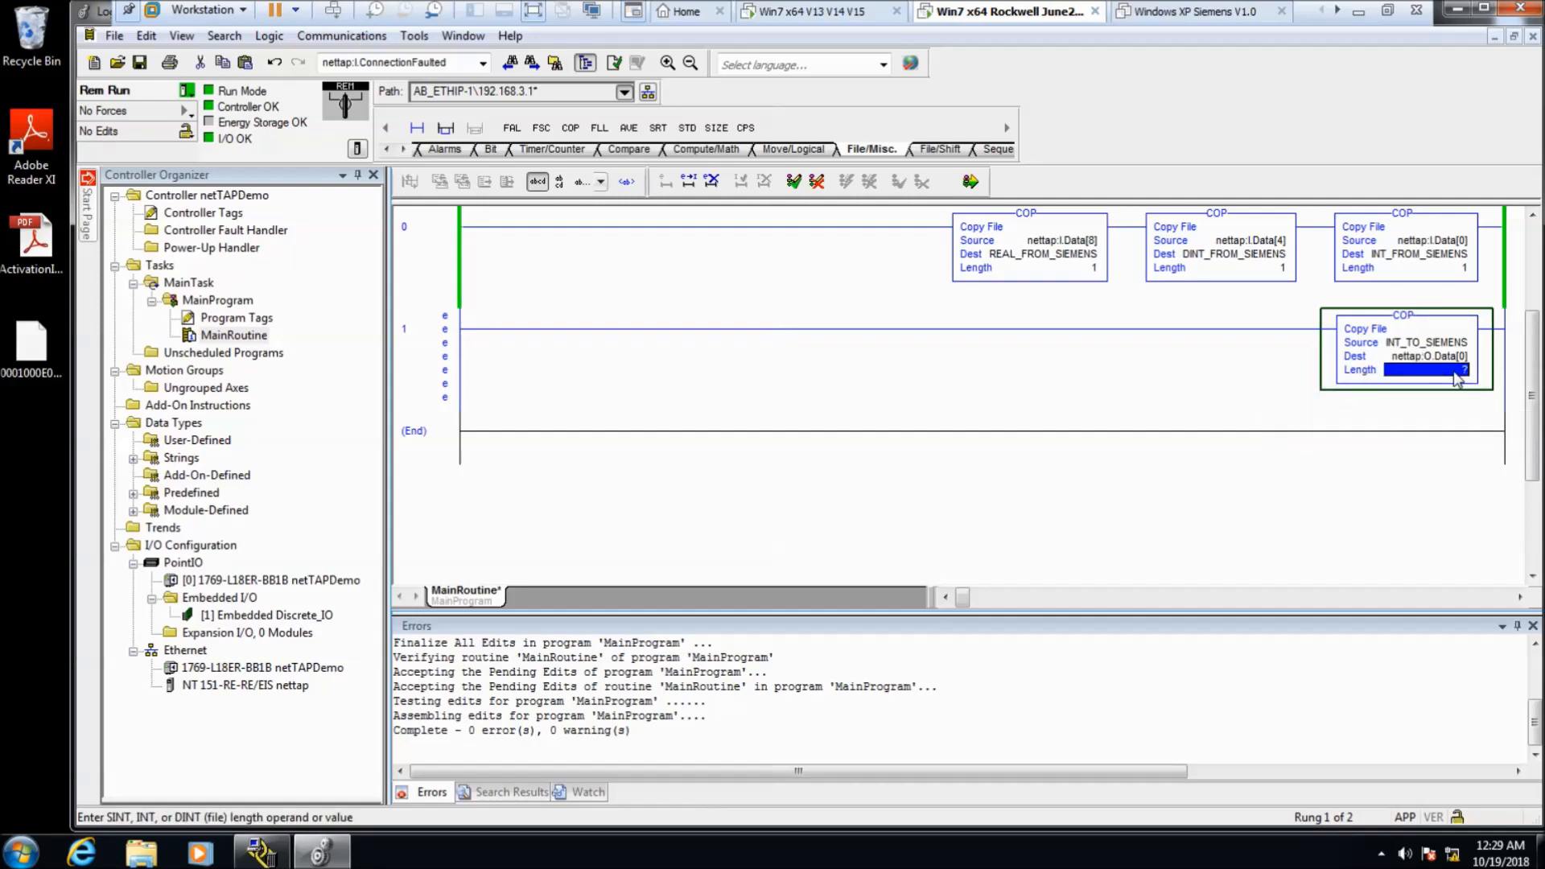
type("2")
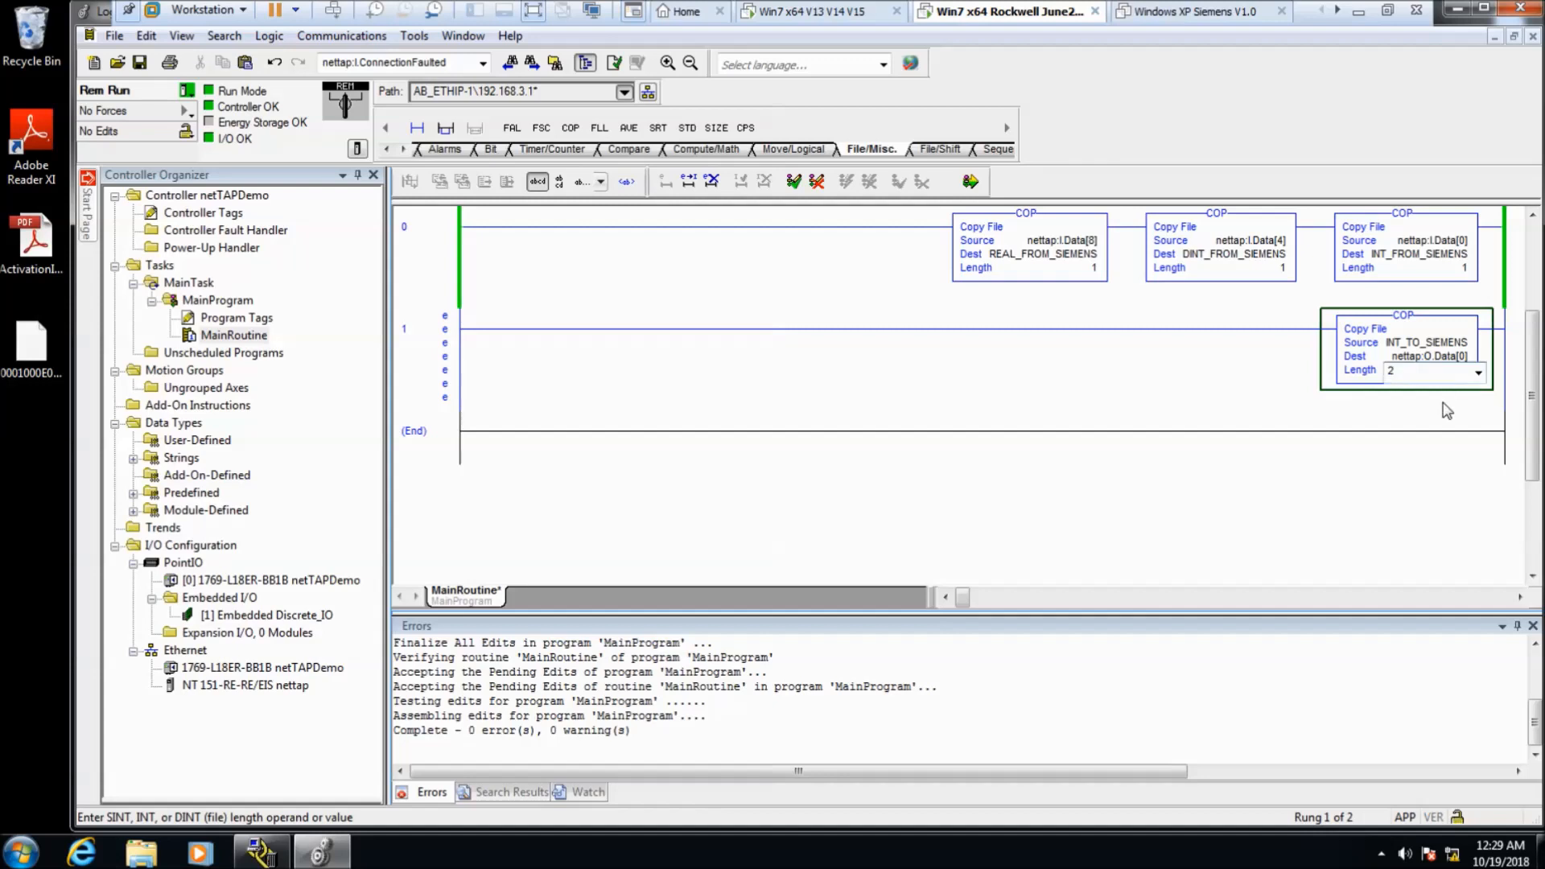
key("Tab")
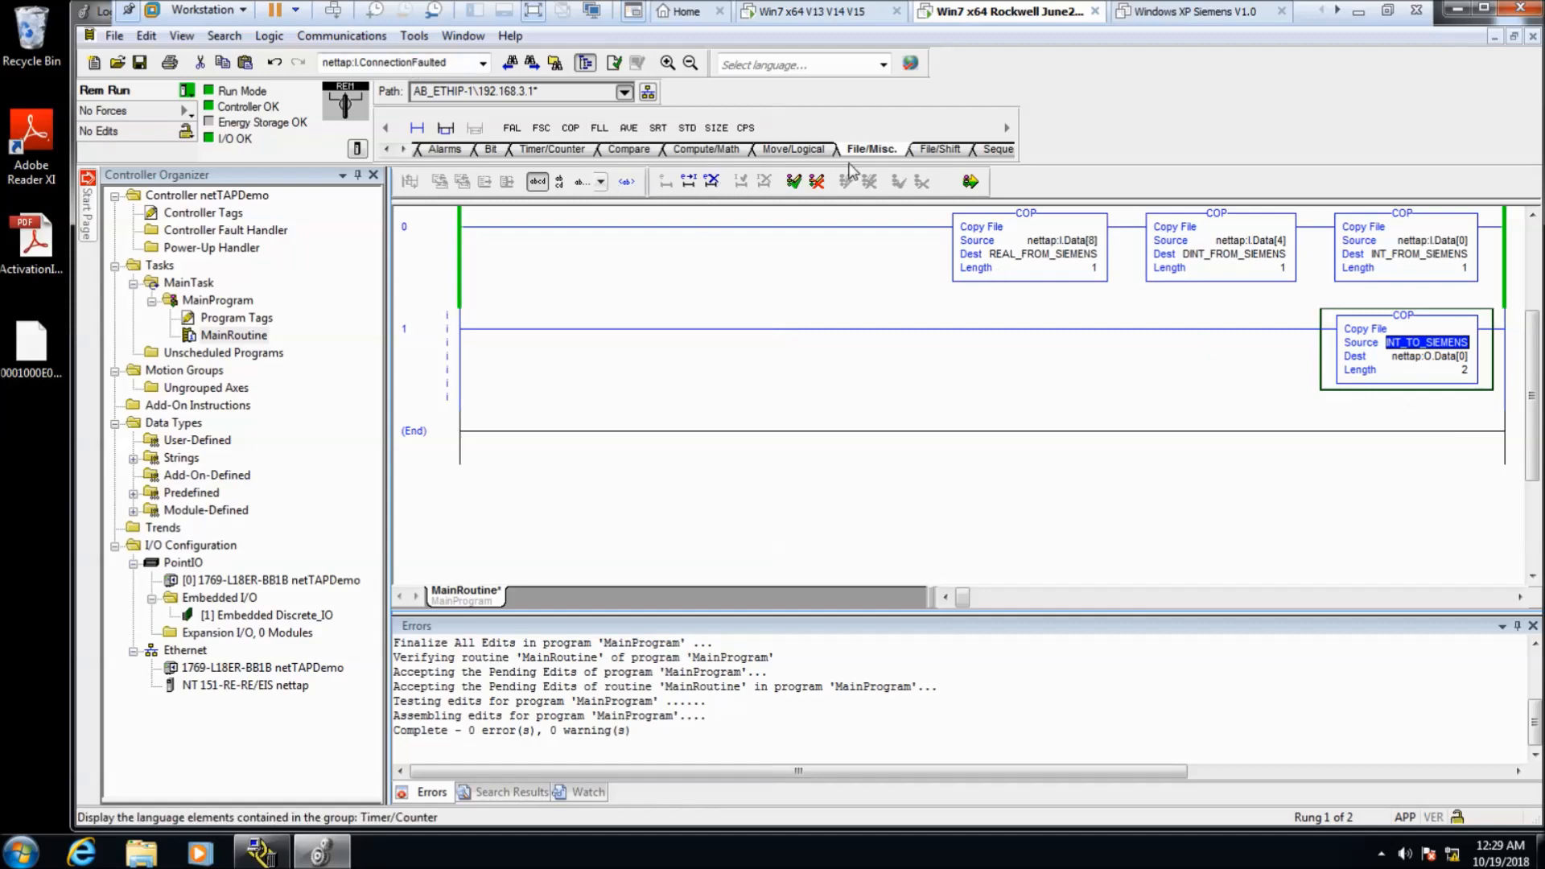
left_click(969, 182)
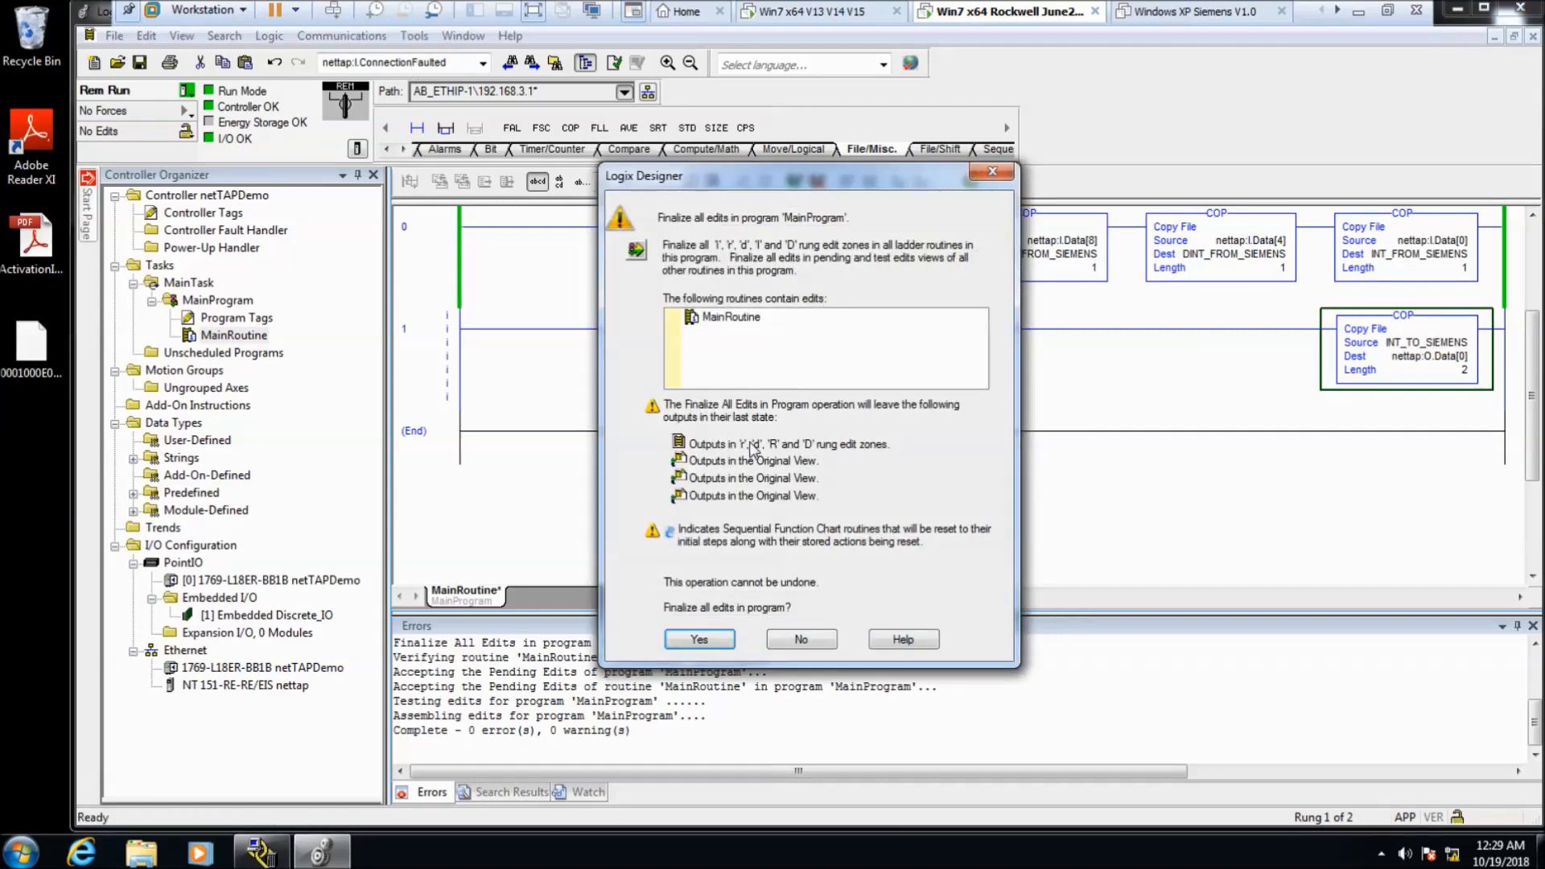
left_click(700, 640)
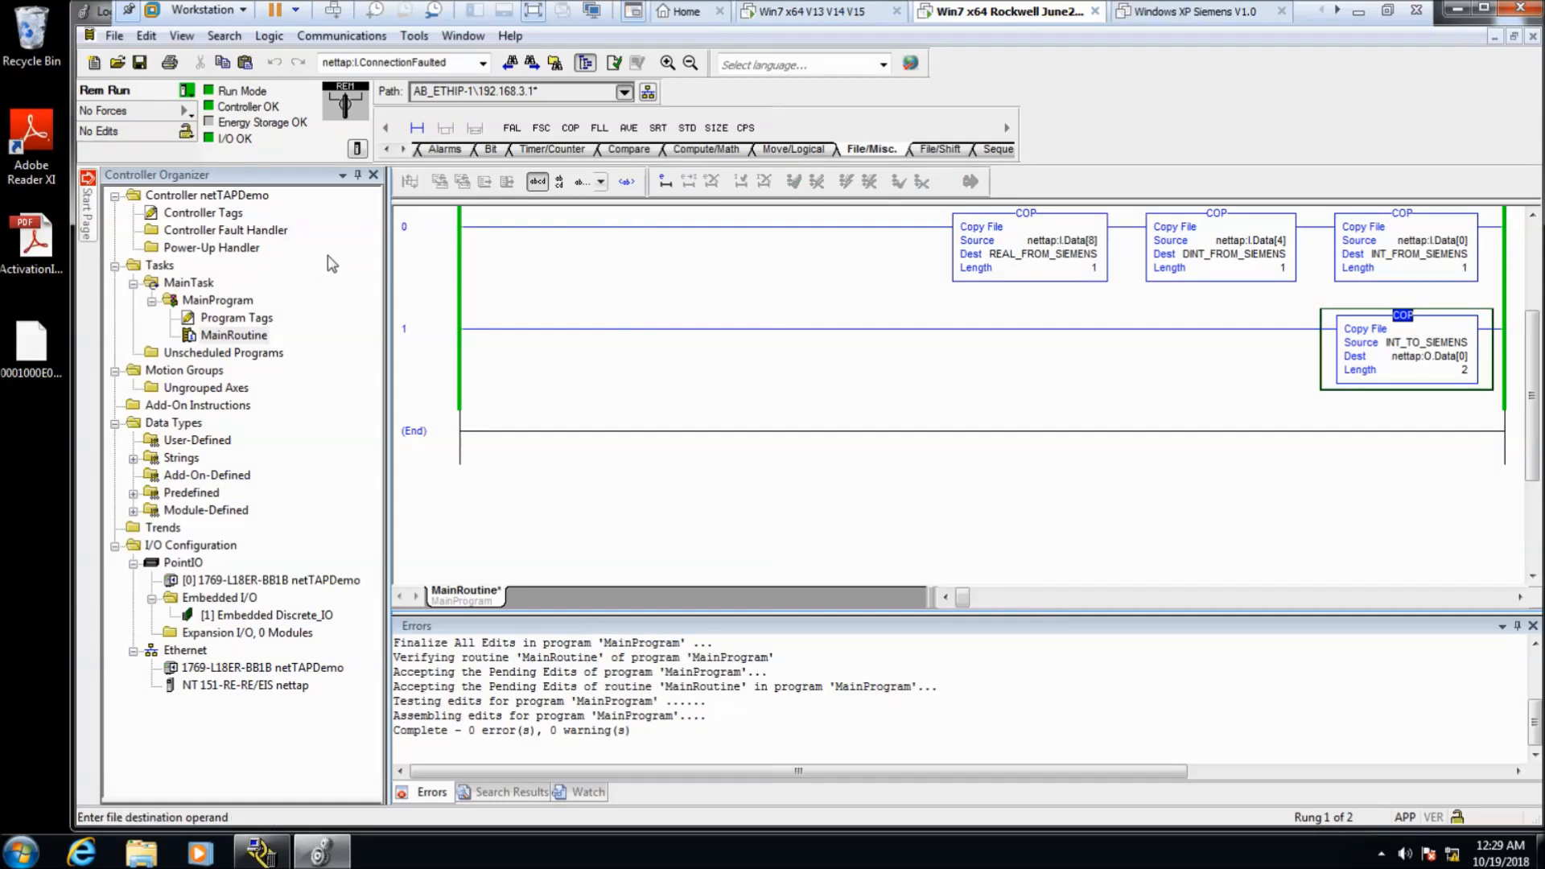
- Set the value of INT_TO_SIEMENS to 1 in the controller tags
double_click(220, 214)
scroll(925, 565, "down", 3)
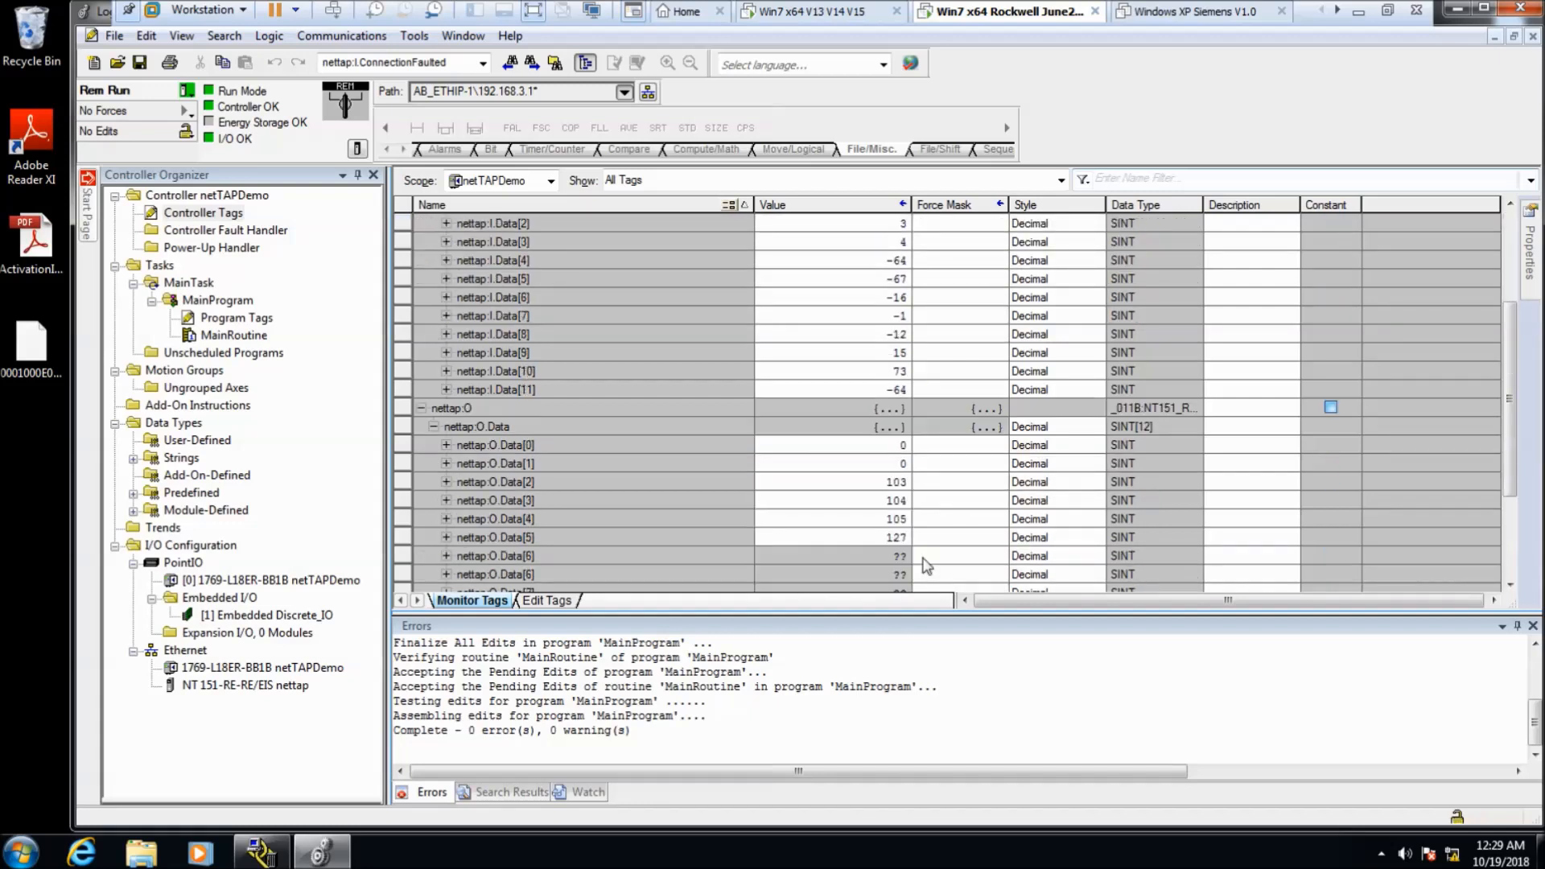
scroll(926, 566, "down", 3)
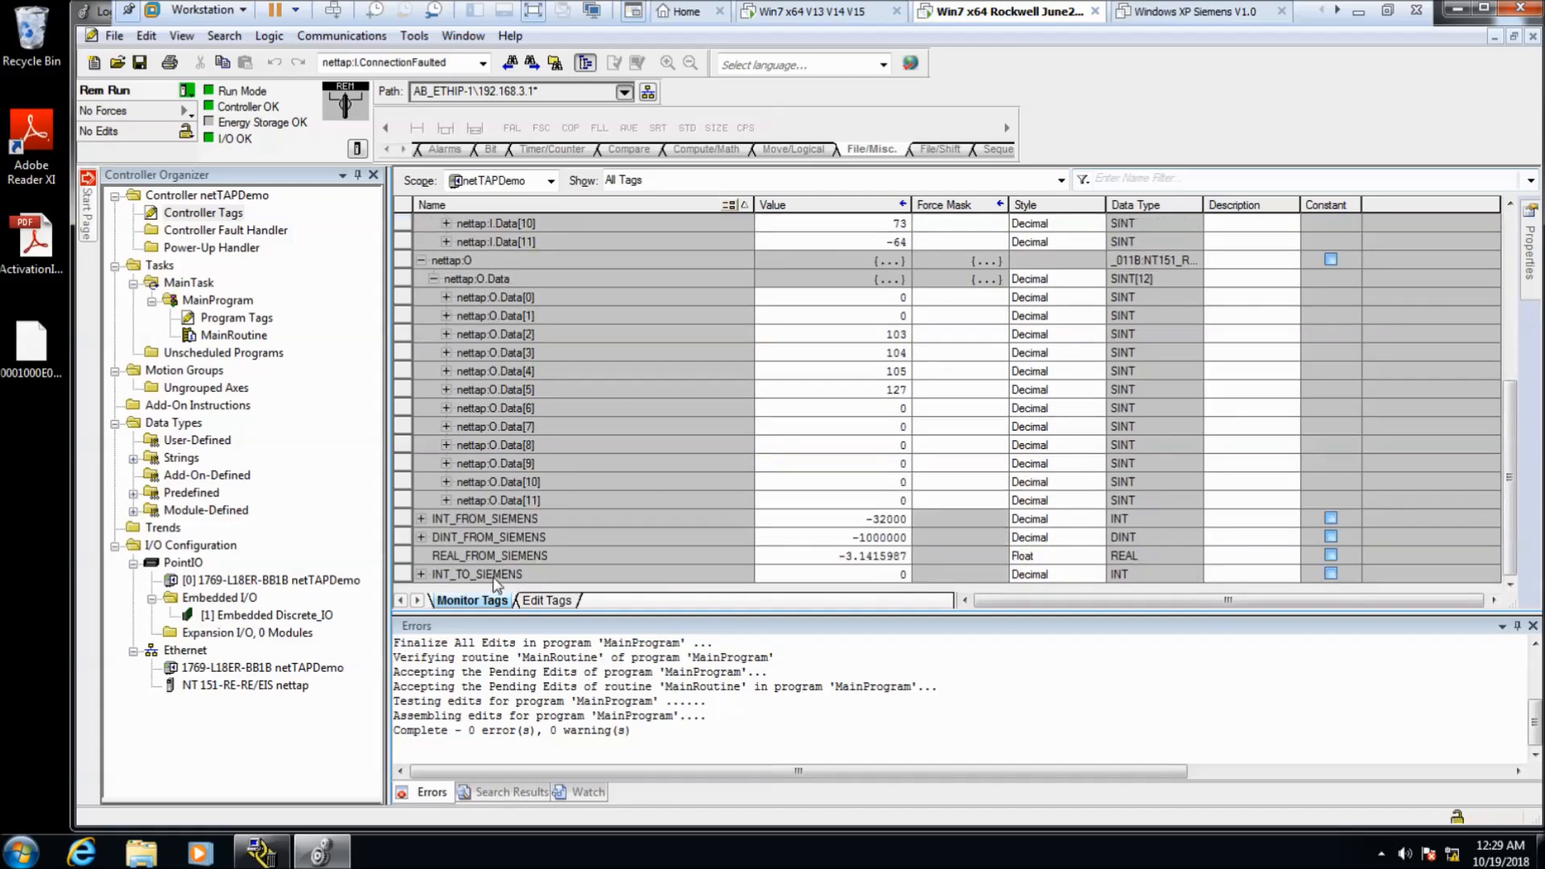
left_click(889, 575)
key("Return")
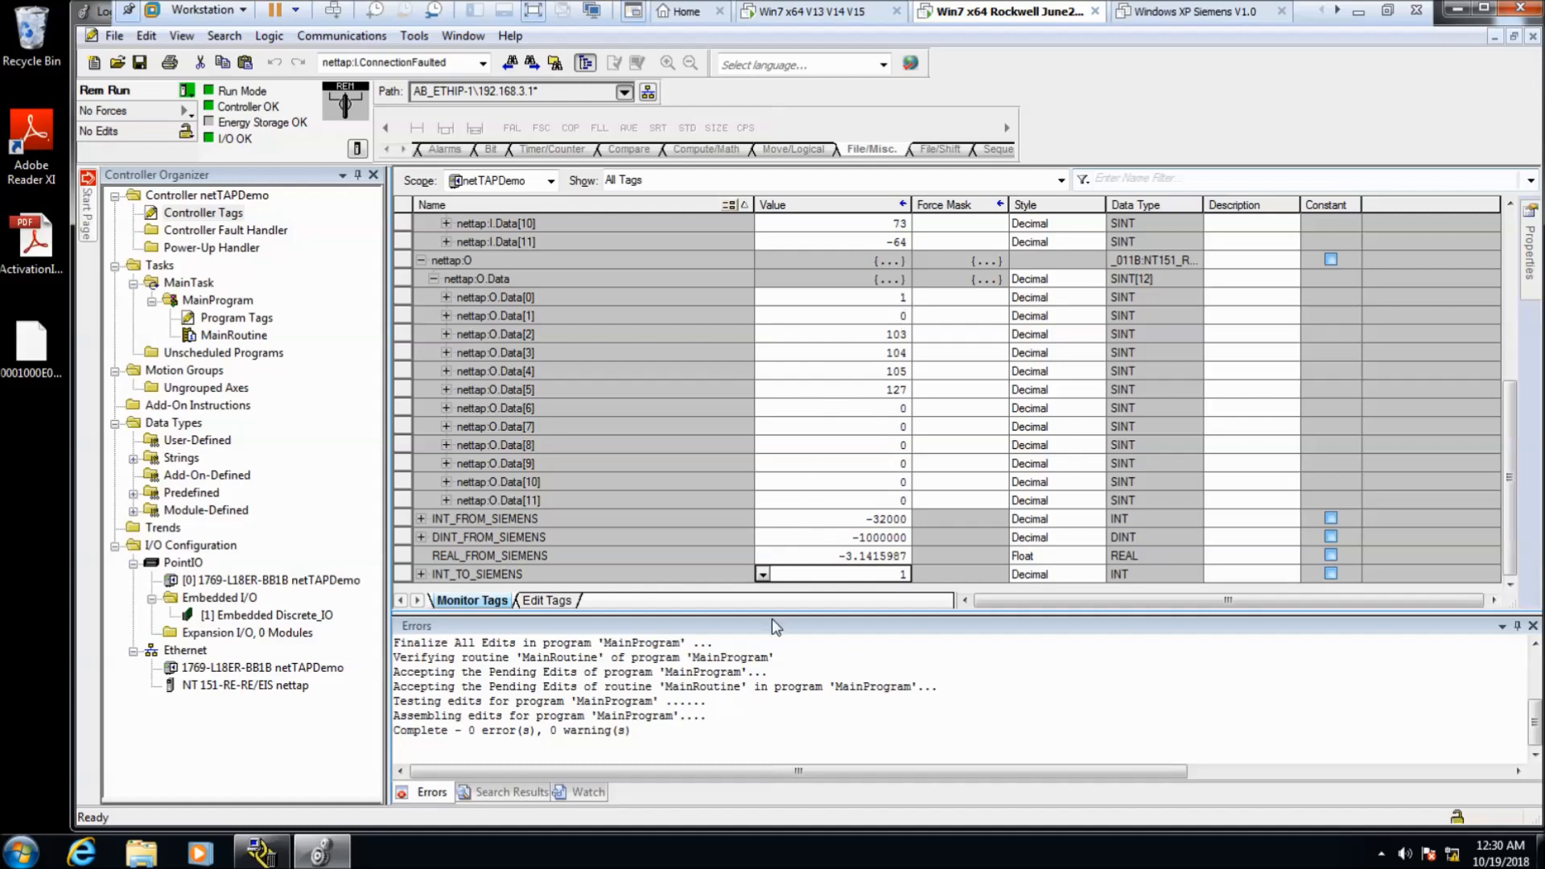
- Switch to the TIA Portal virtual machine and insert three empty rows above the TO ETHERNET/IP comment in Watch_table_1
left_click(792, 10)
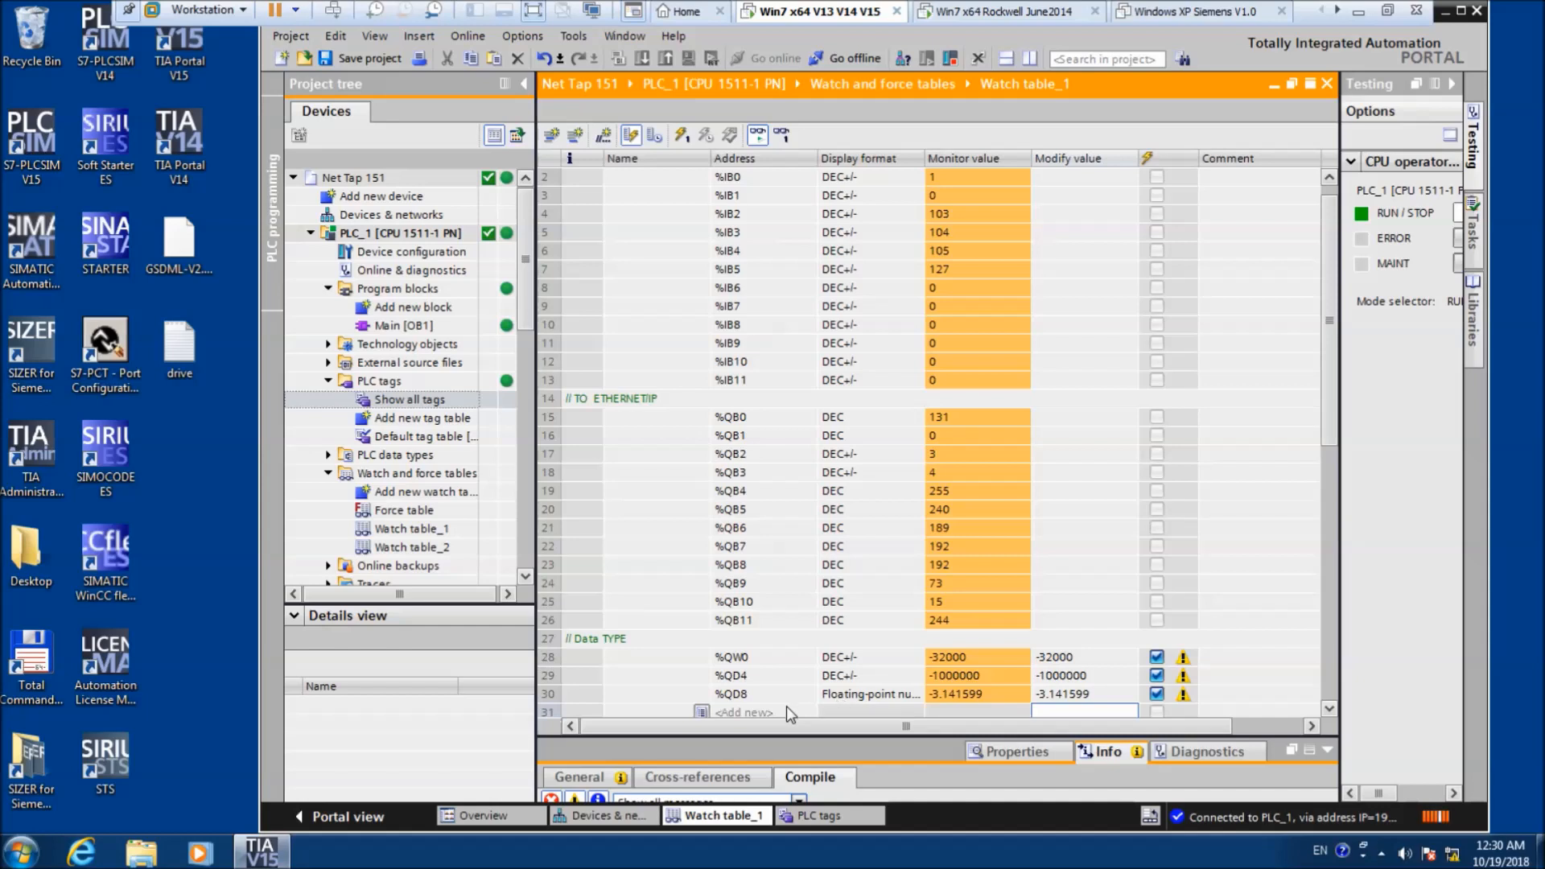
scroll(901, 703, "down", 3)
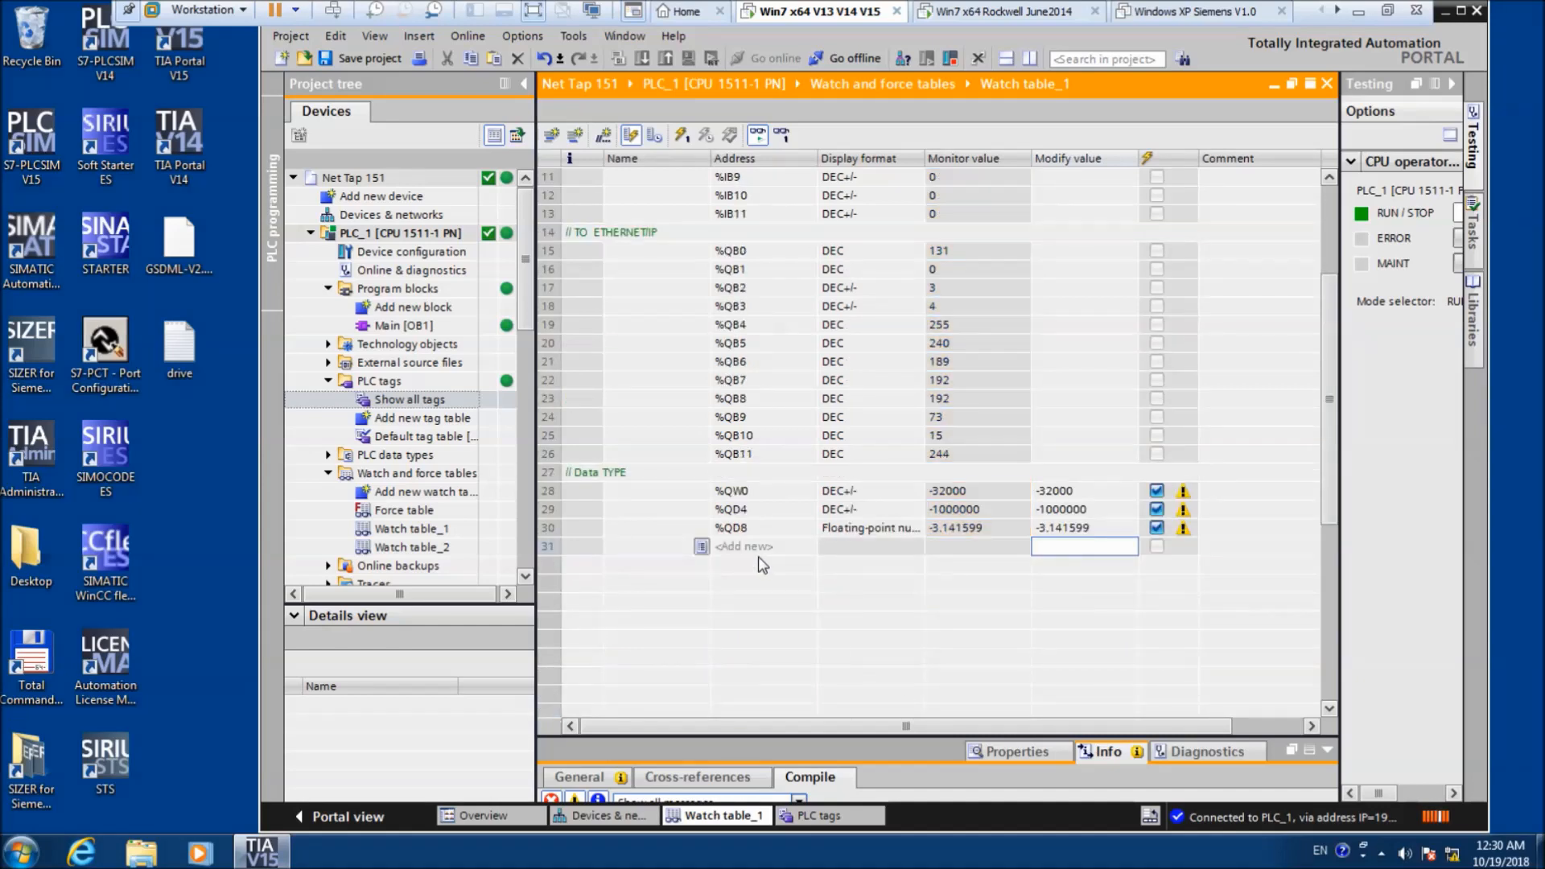
scroll(758, 557, "up", 4)
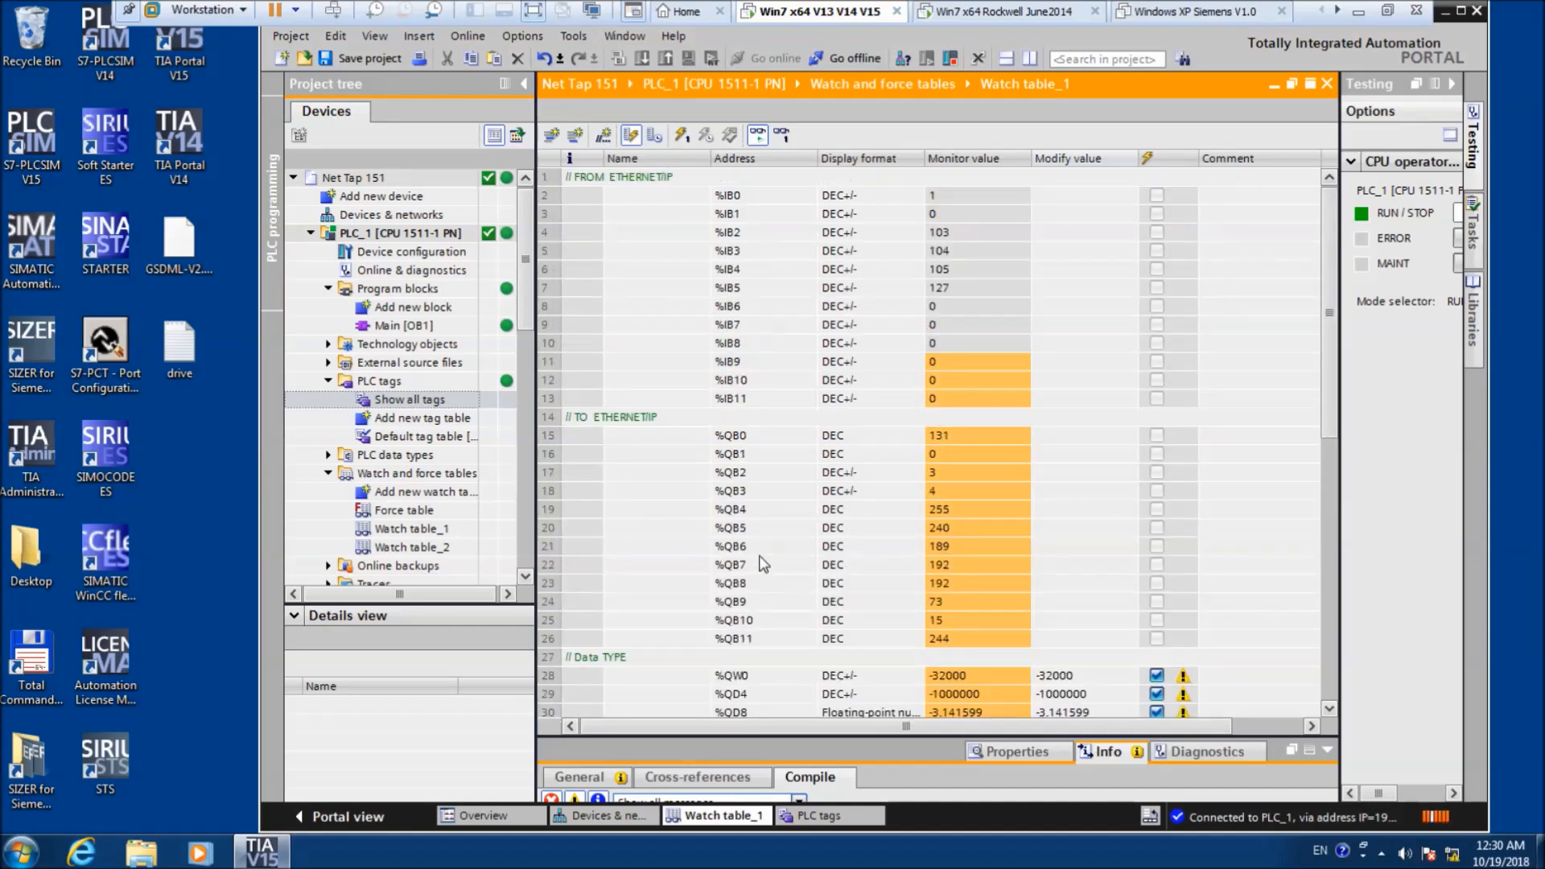
left_click(553, 422)
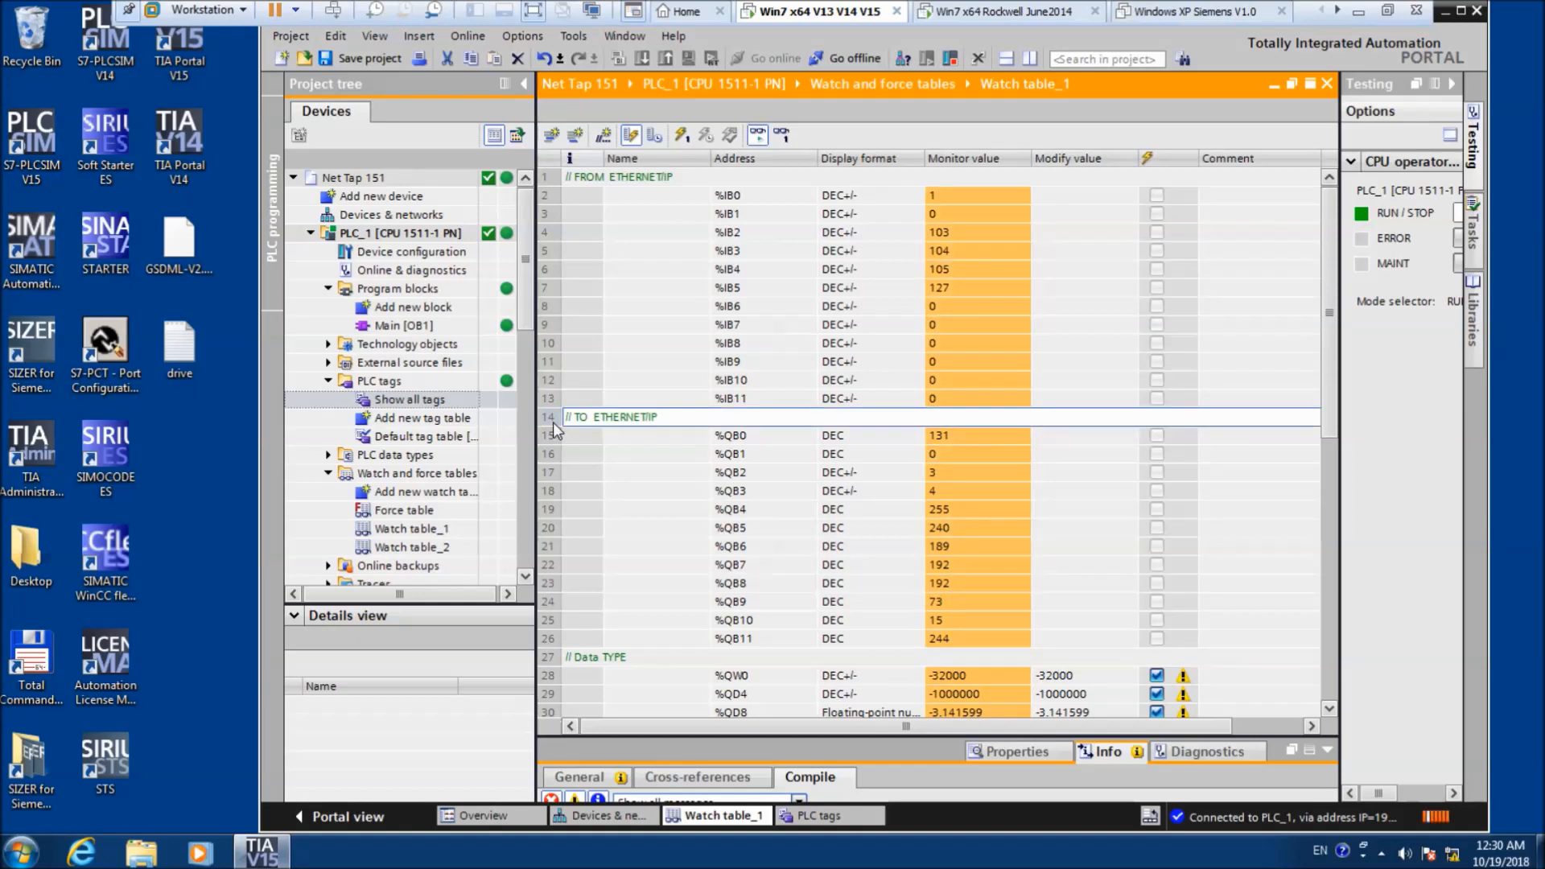
right_click(553, 422)
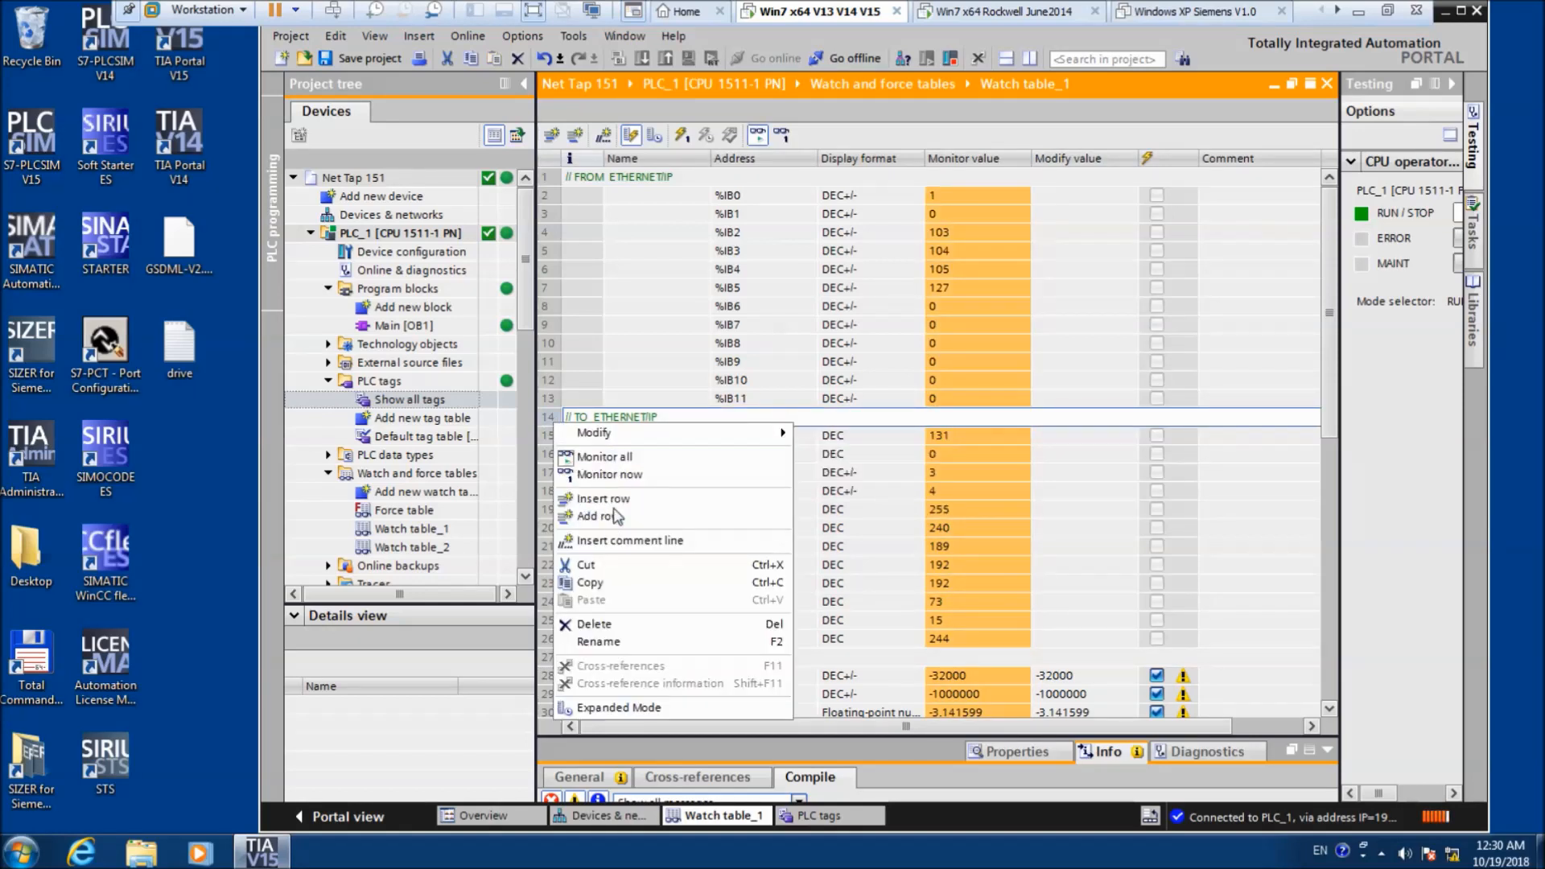
left_click(602, 498)
left_click(555, 423)
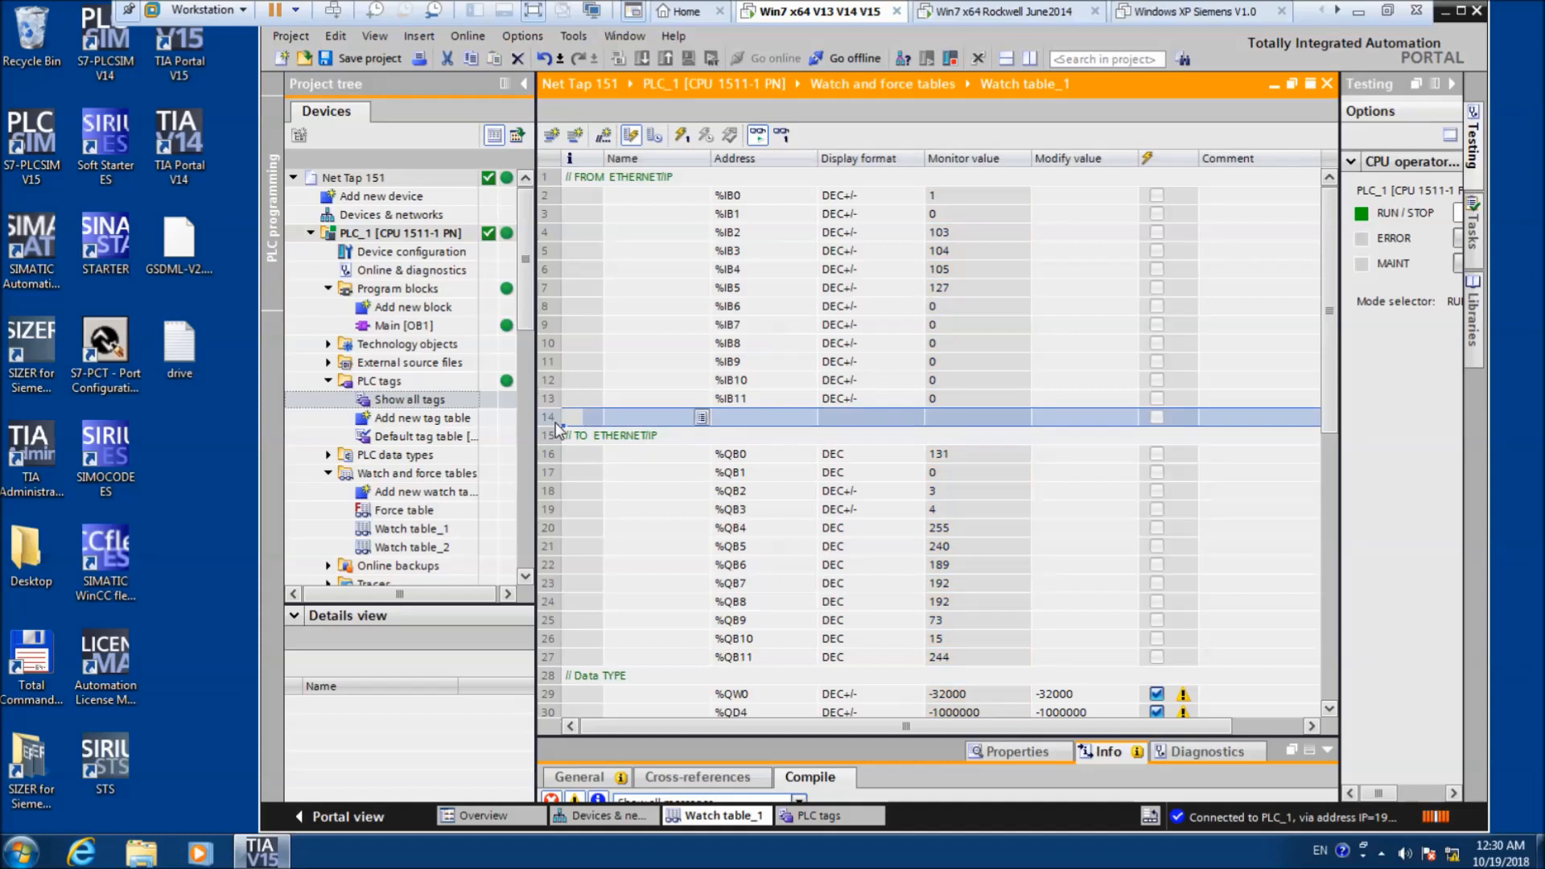
right_click(556, 423)
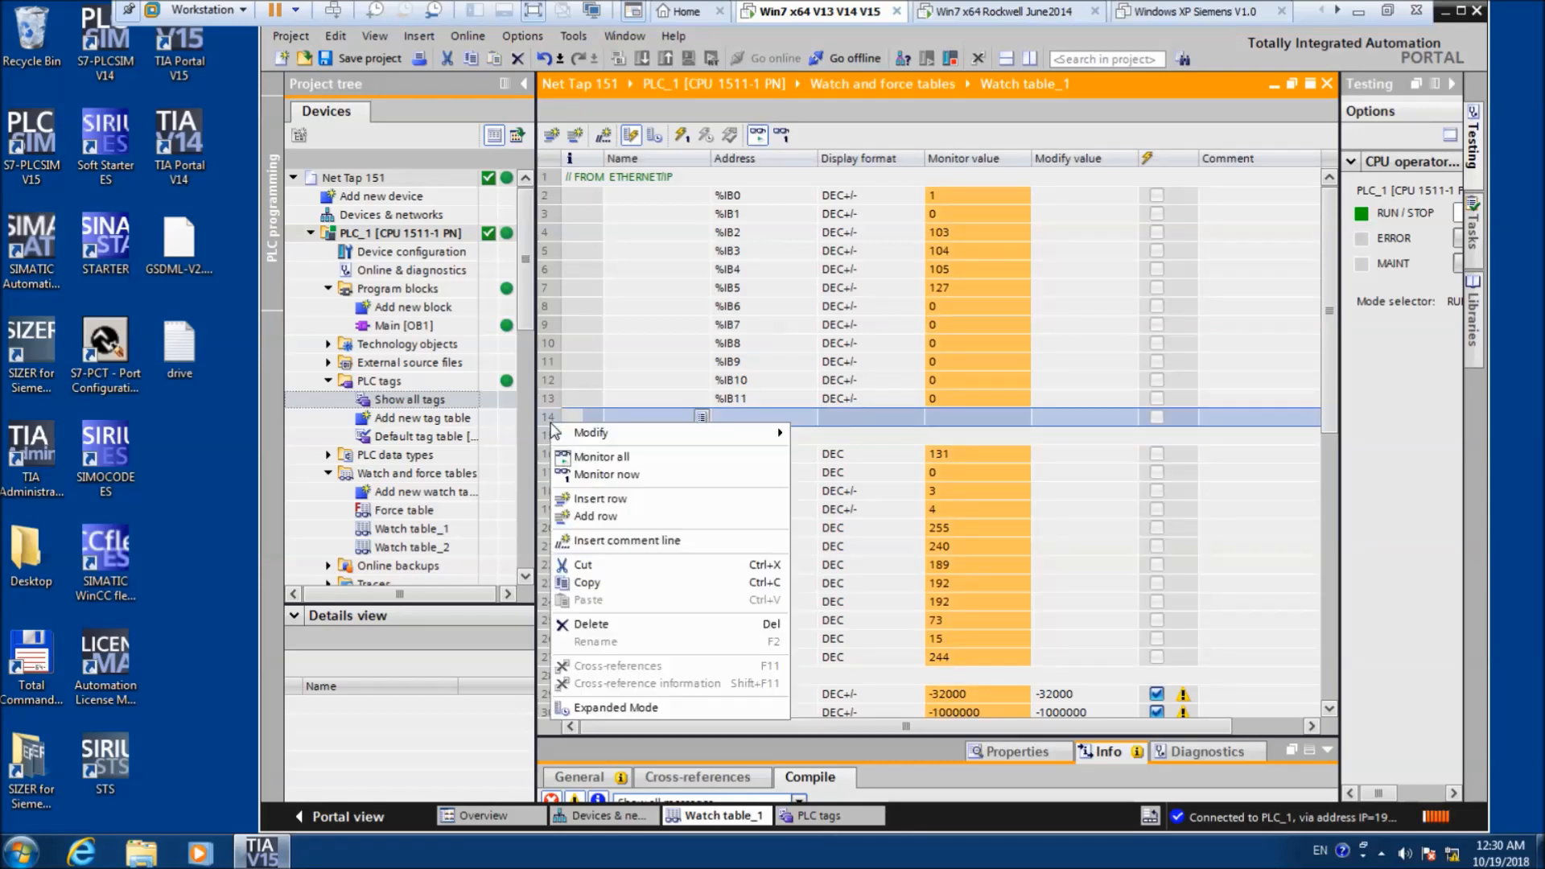
left_click(600, 515)
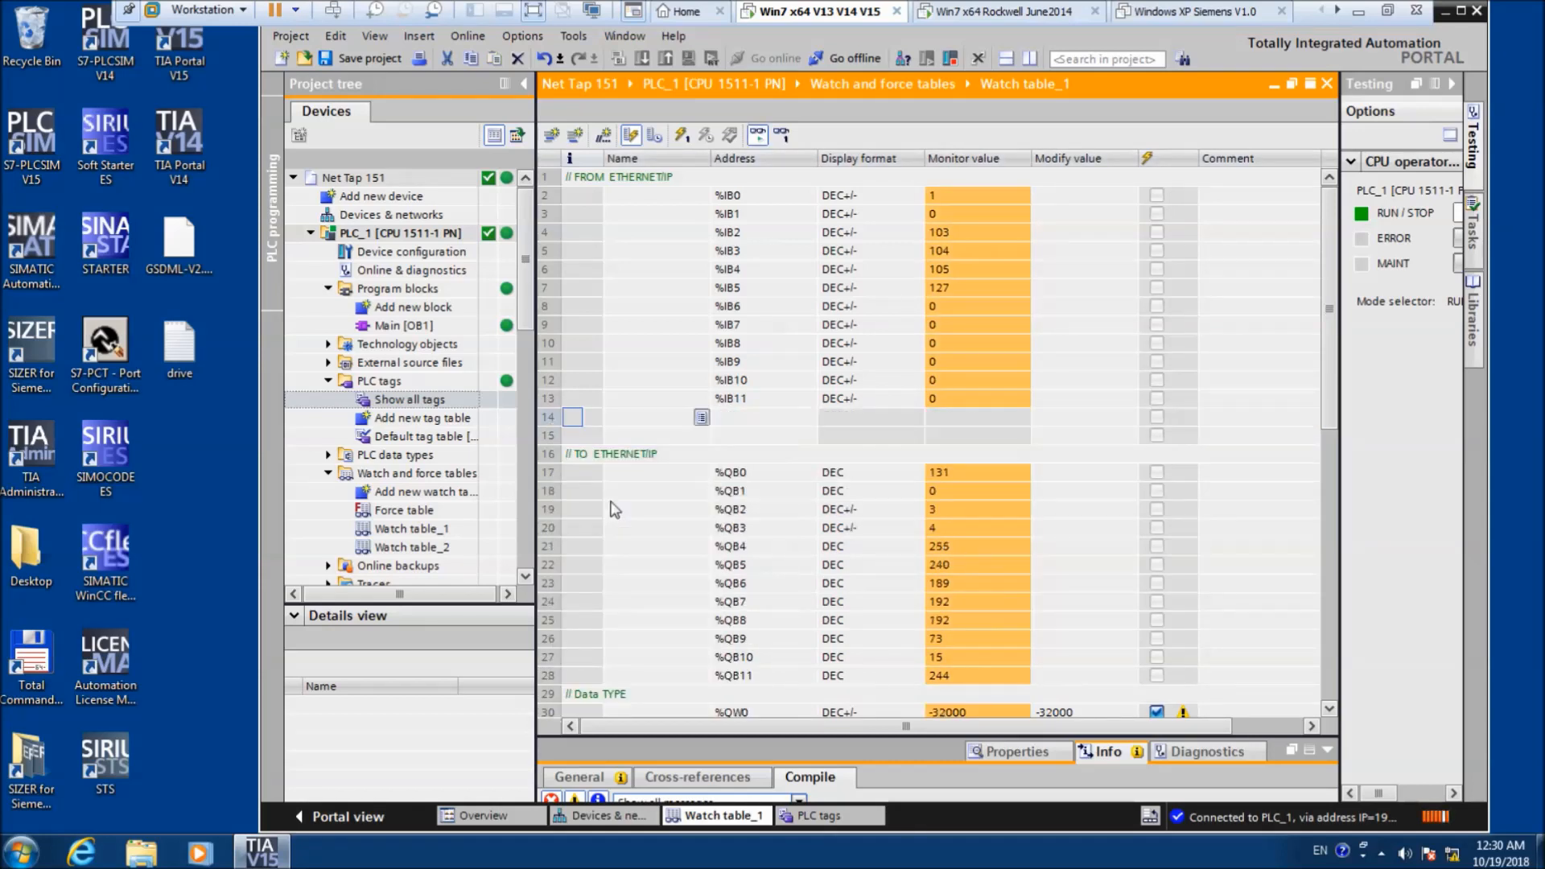
right_click(555, 439)
left_click(600, 516)
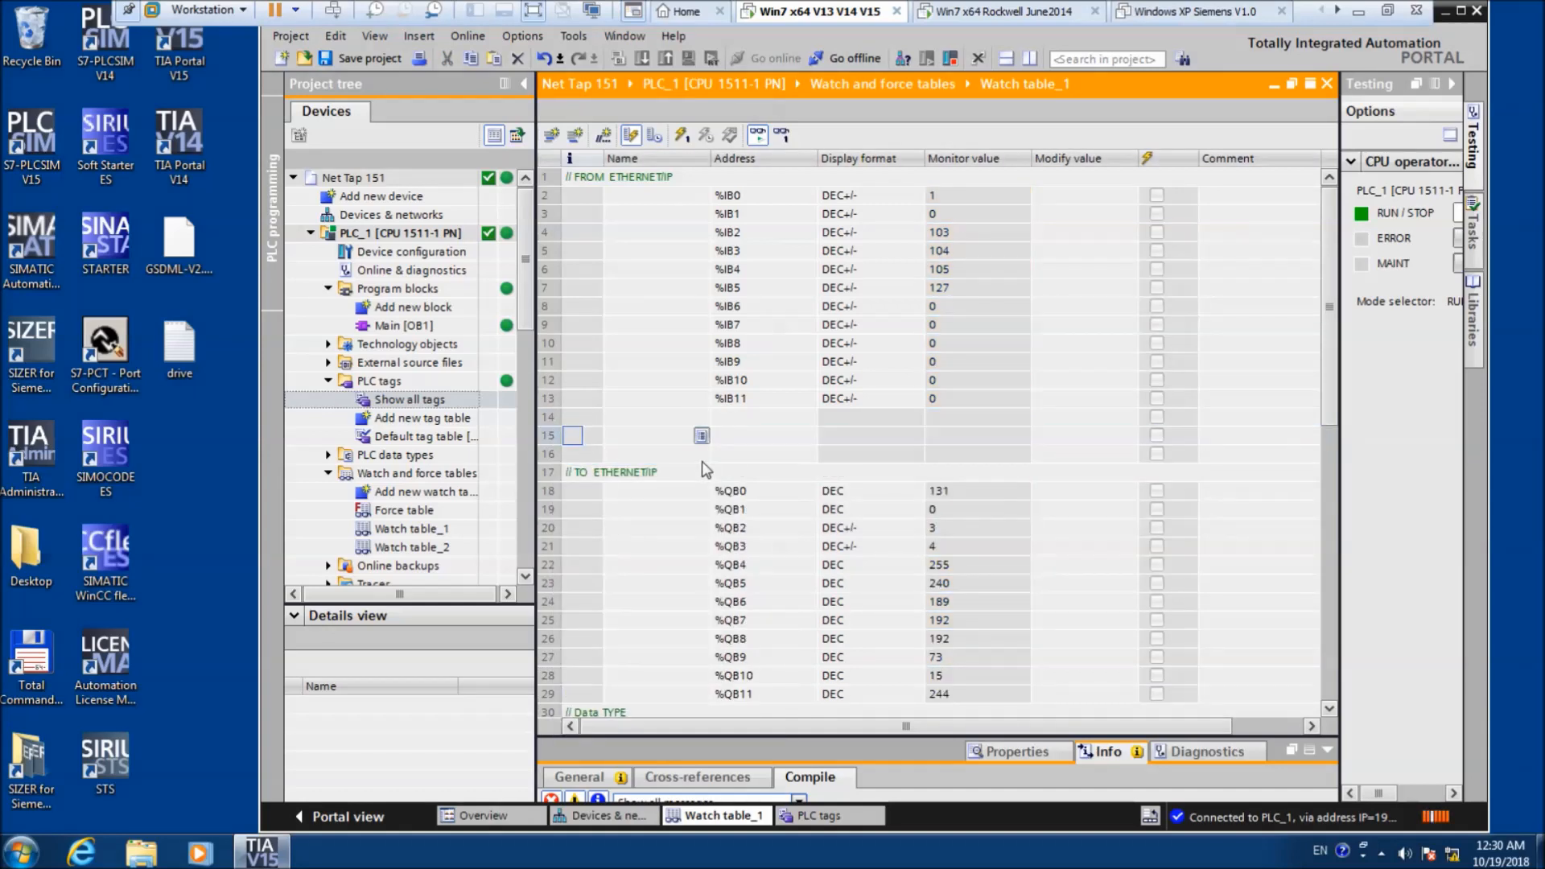
- Add address IW0 in row 15 of the watch table with display format DEC+/-
left_click(719, 439)
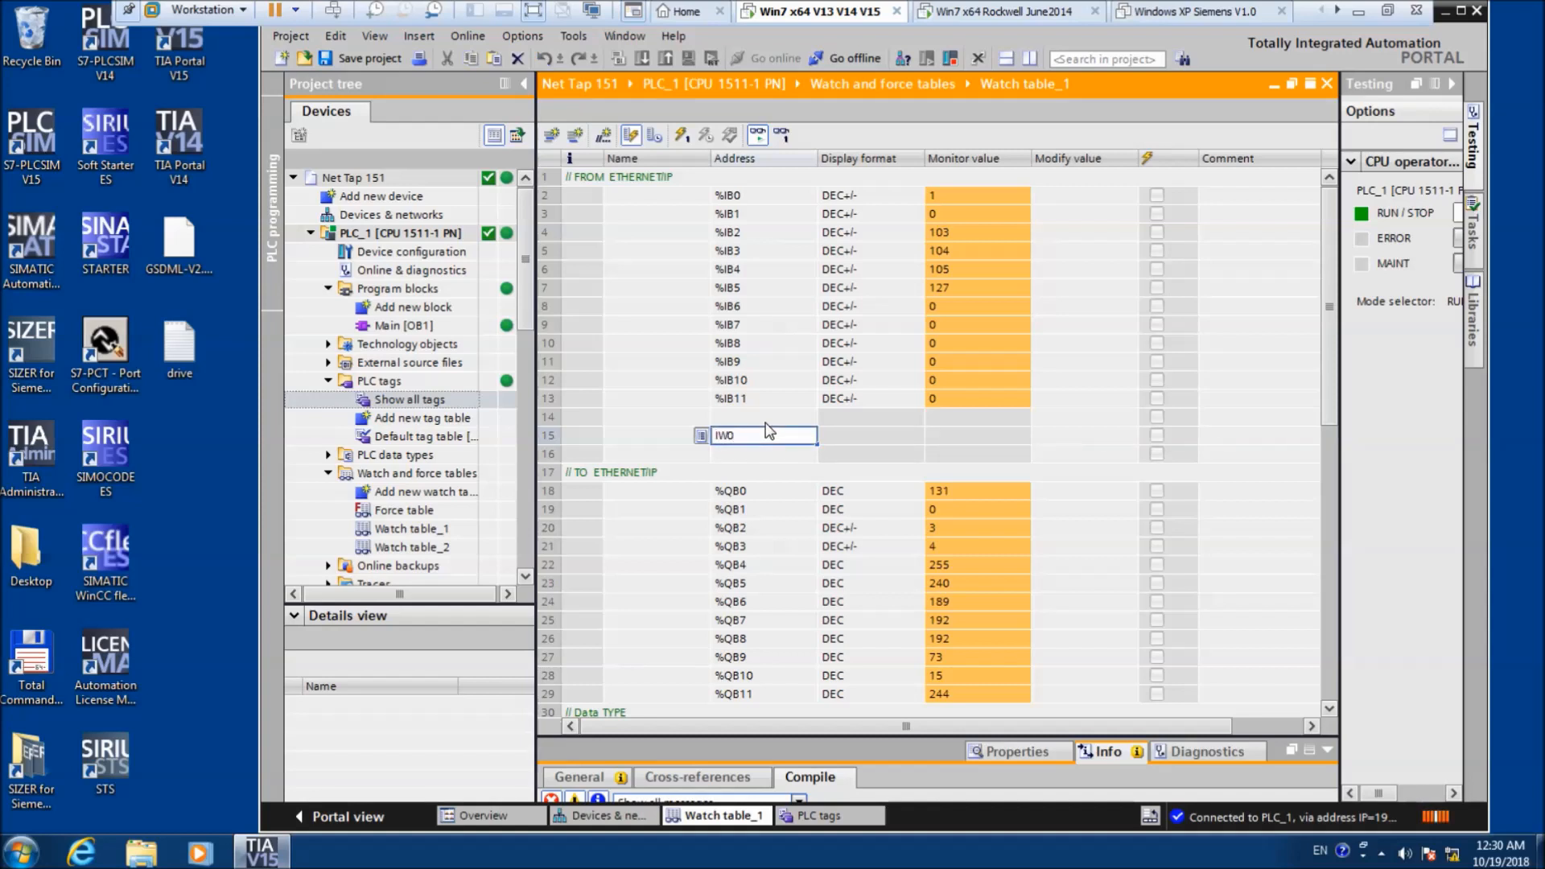
key("Return")
left_click(889, 439)
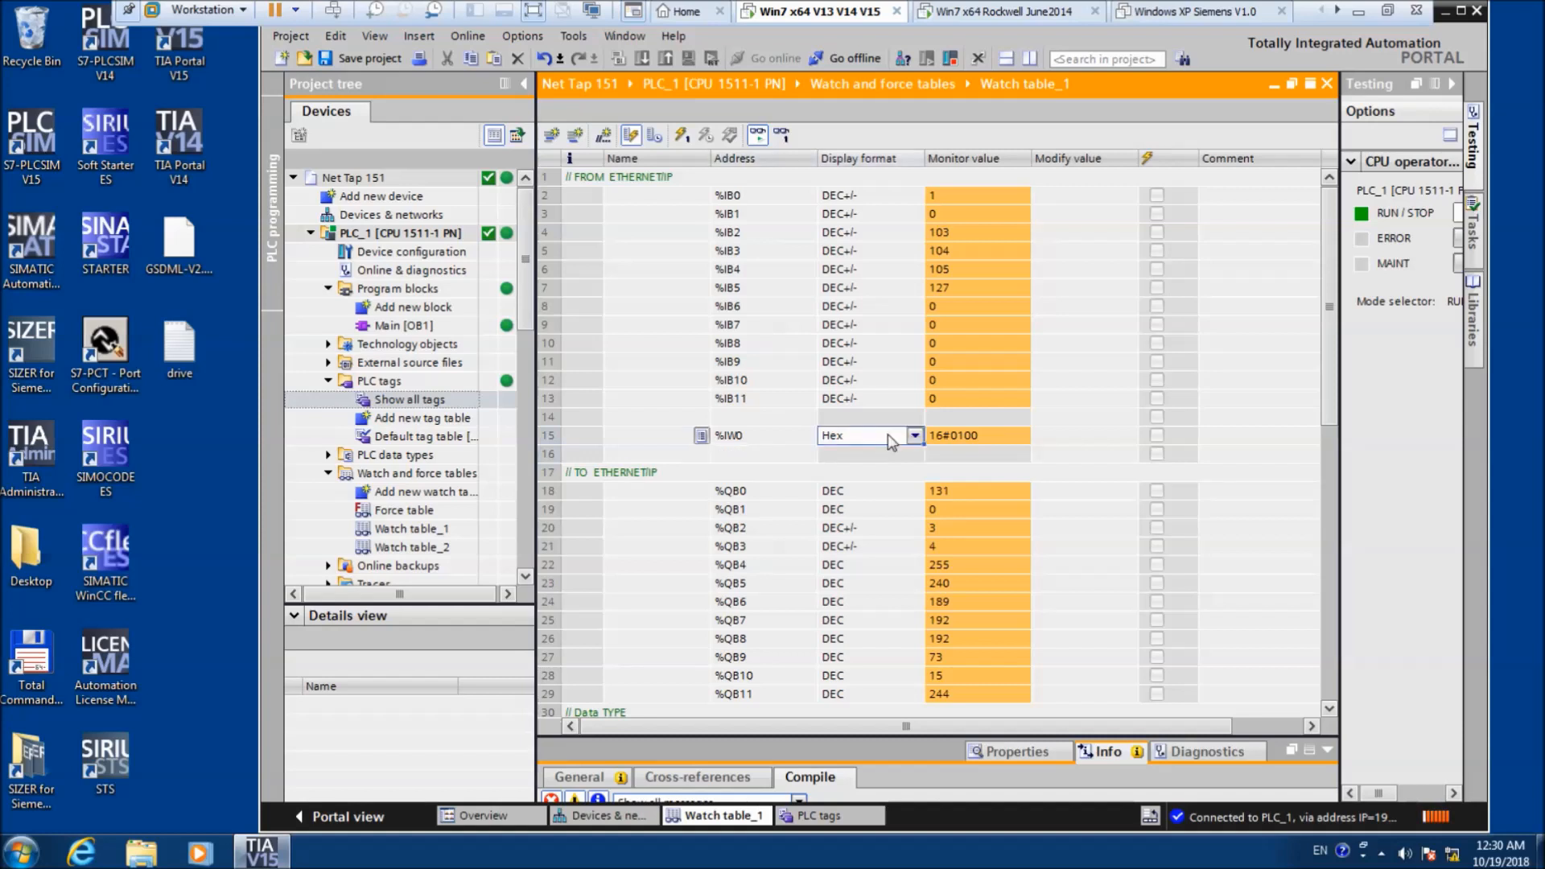
left_click(915, 437)
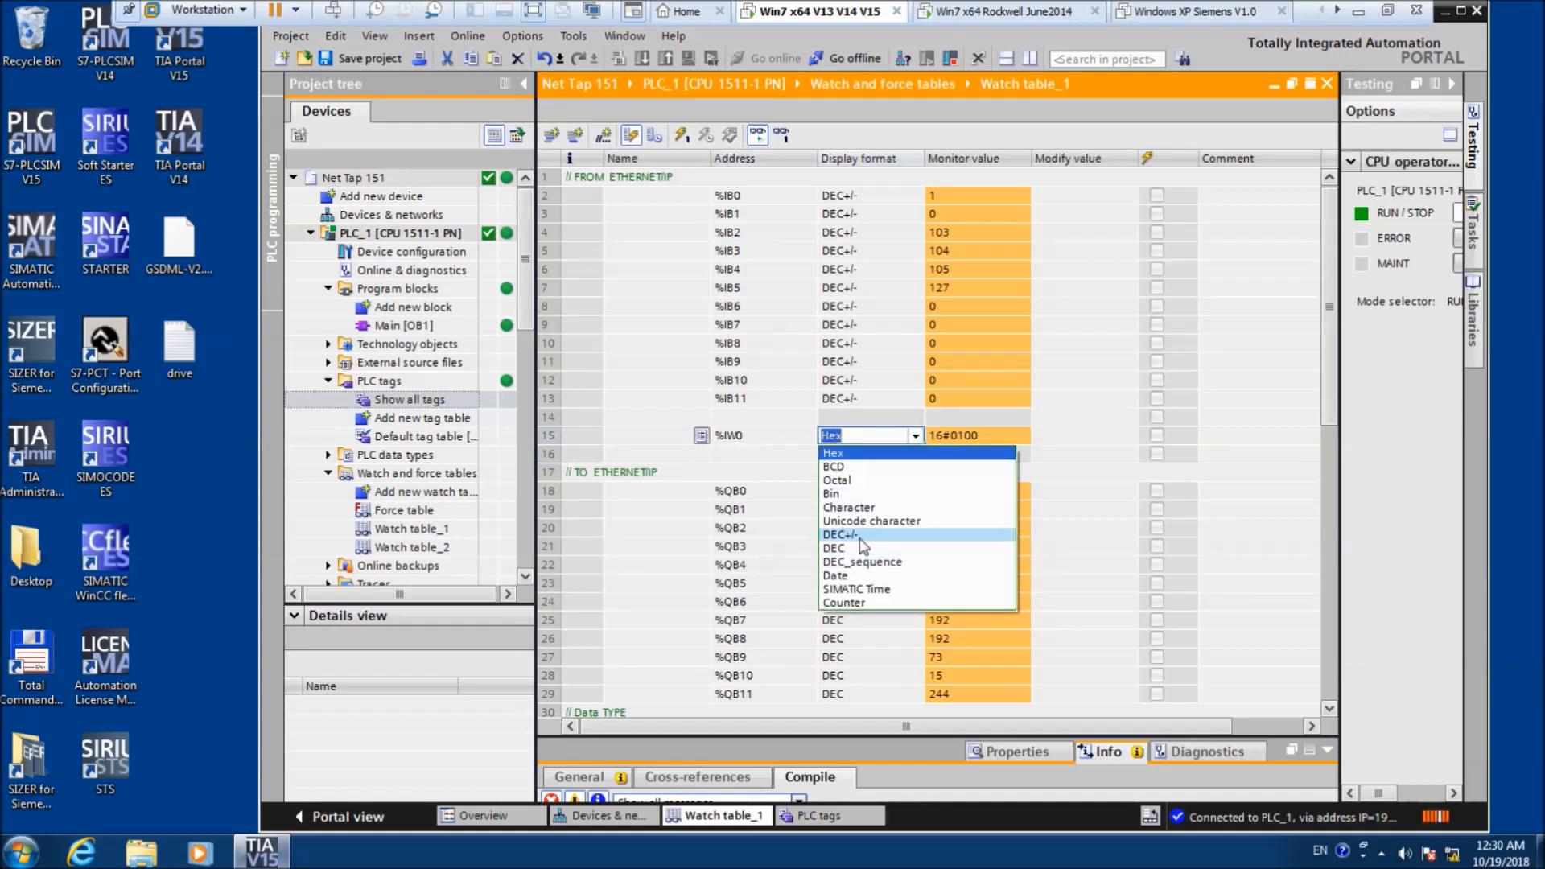
left_click(861, 536)
left_click(932, 456)
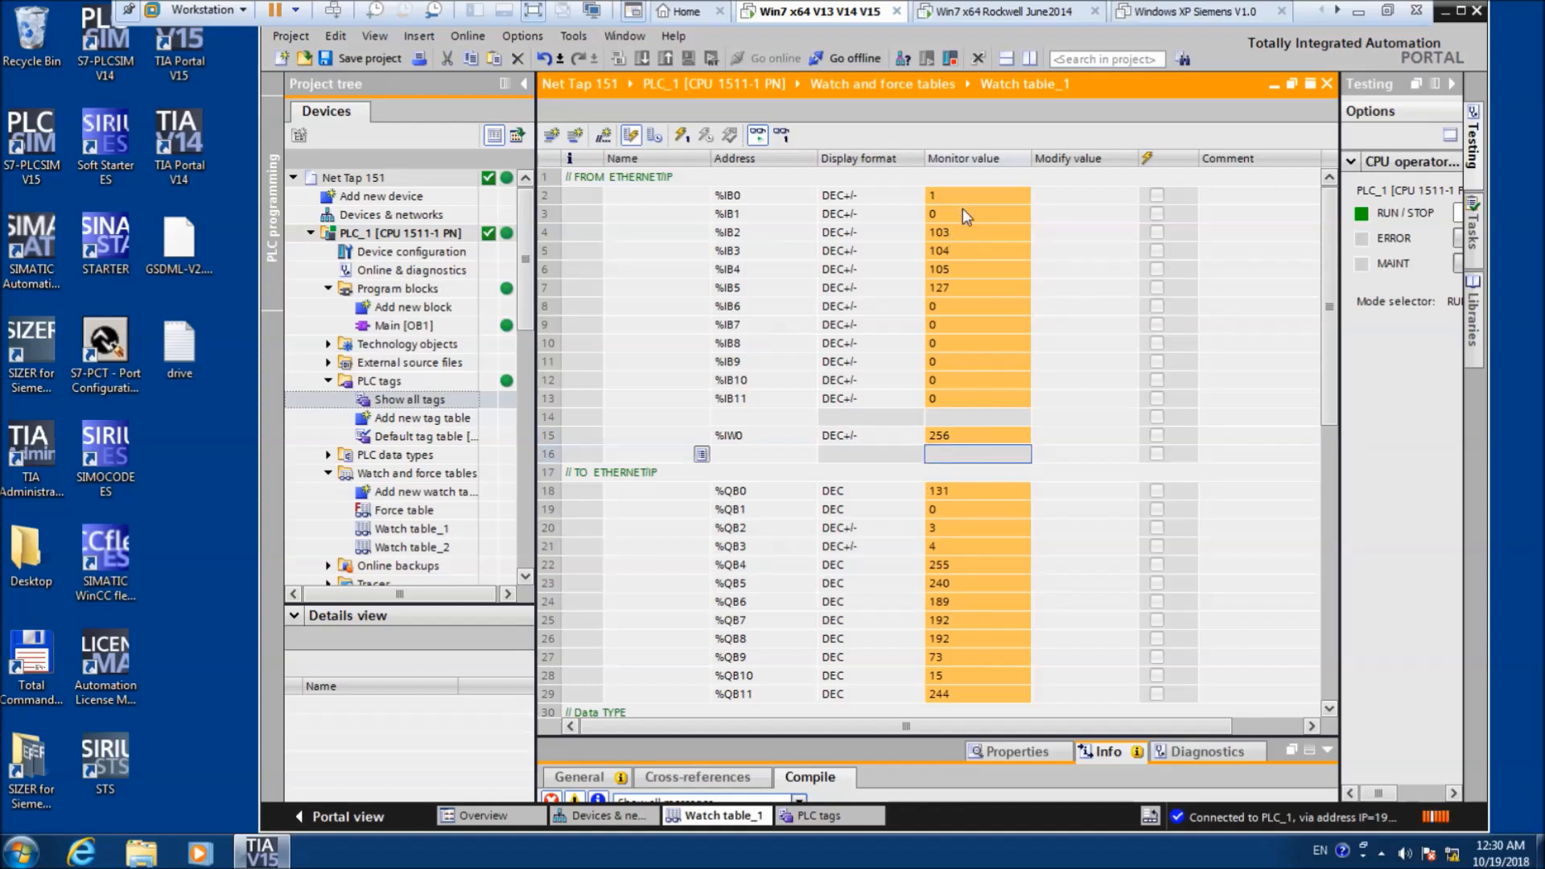
- Check the value in the Rockwell virtual machine, return to the Siemens one and disconnect the netTAP device in SYCON.net
left_click(962, 11)
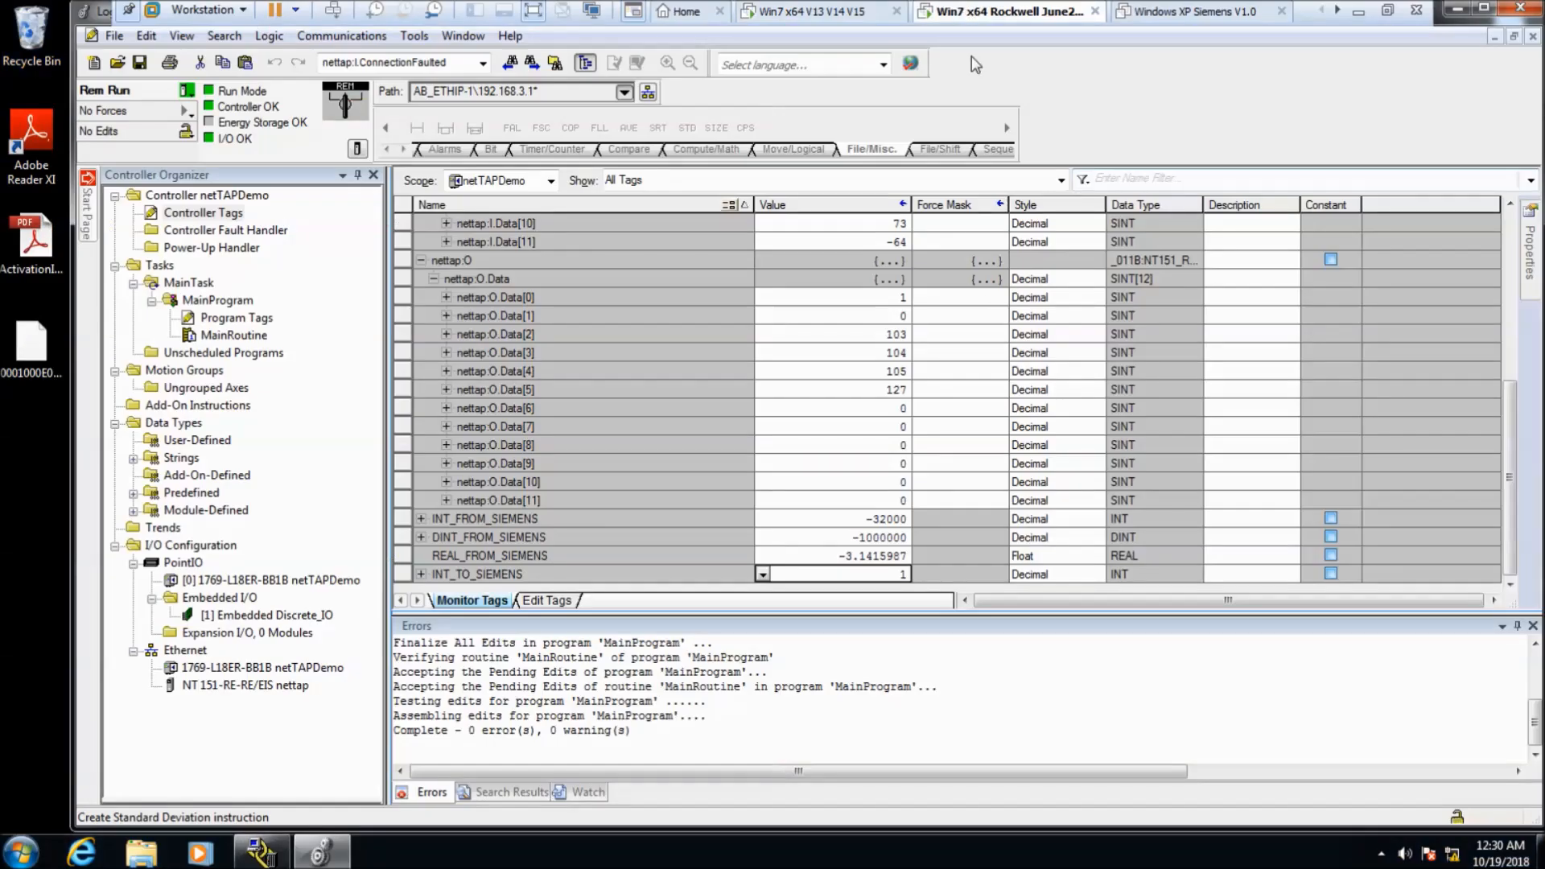
left_click(865, 20)
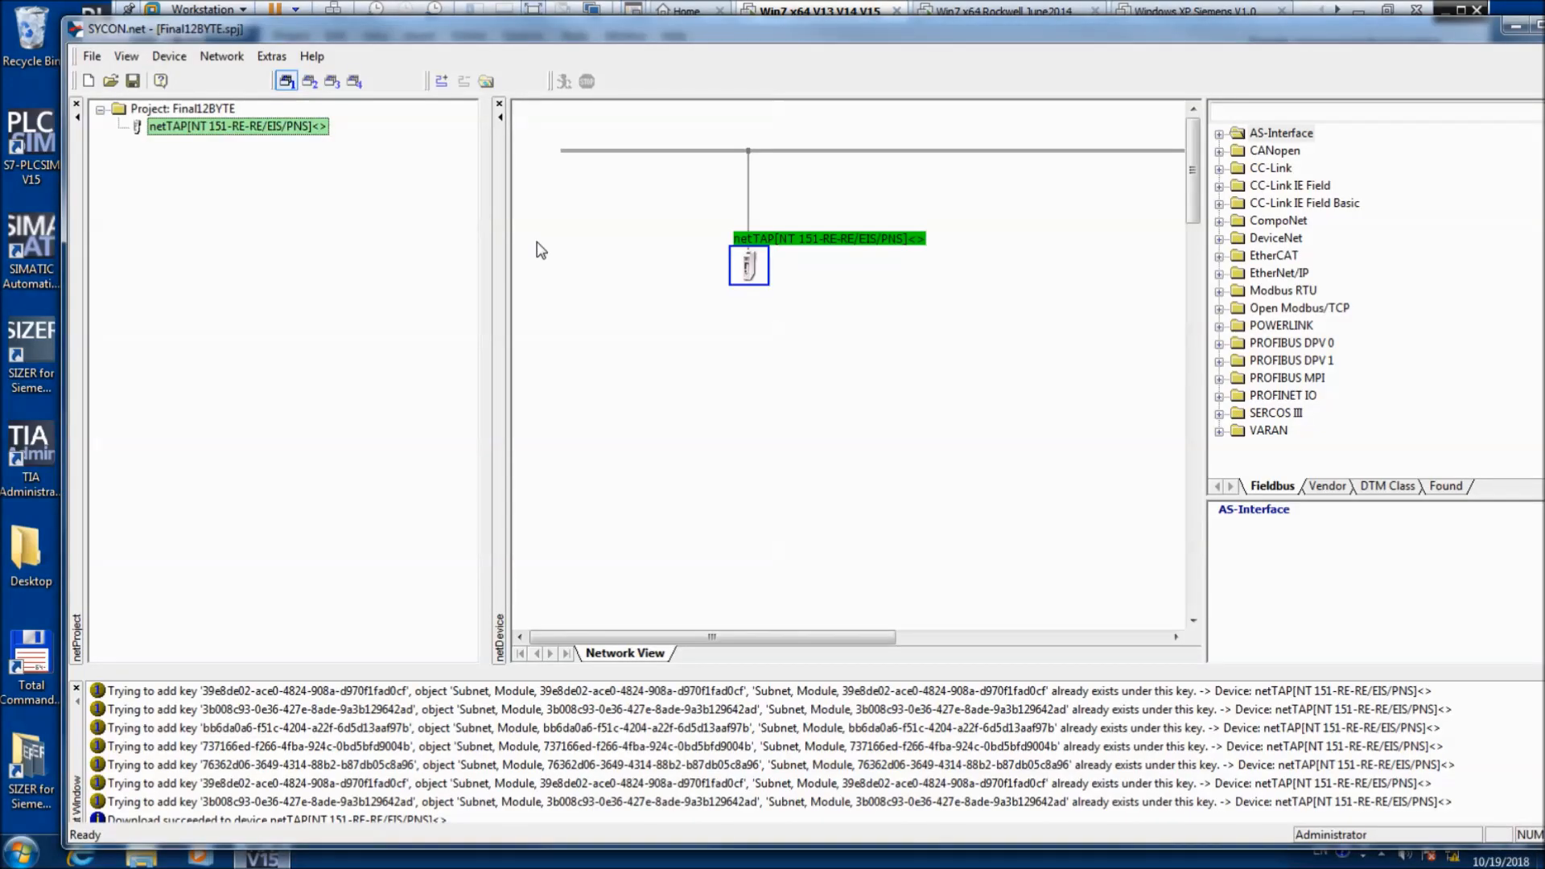
left_click(747, 267)
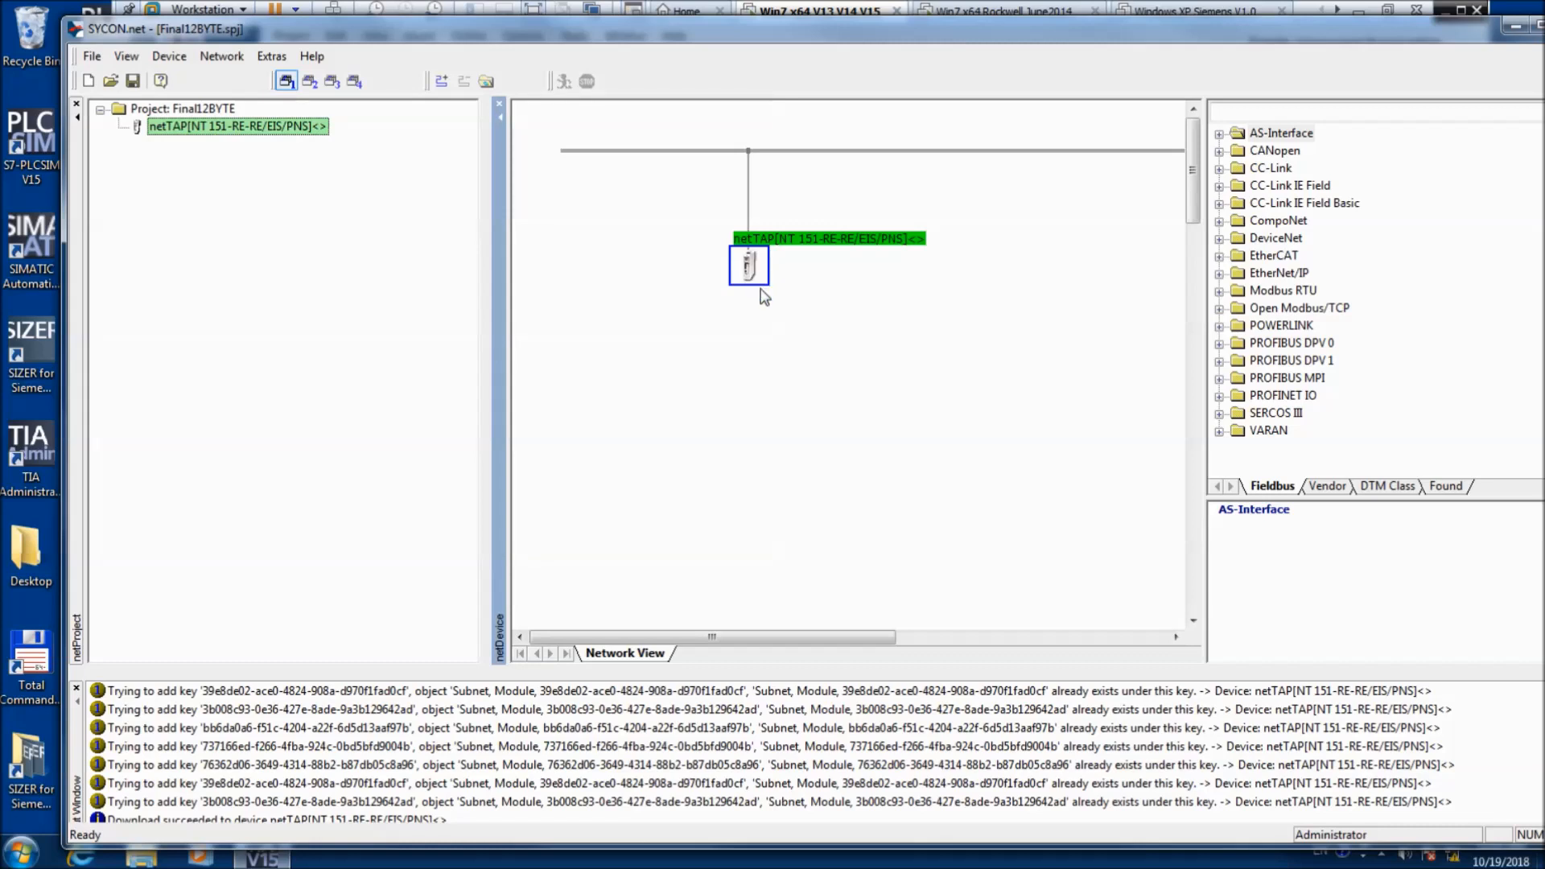
right_click(756, 275)
left_click(775, 299)
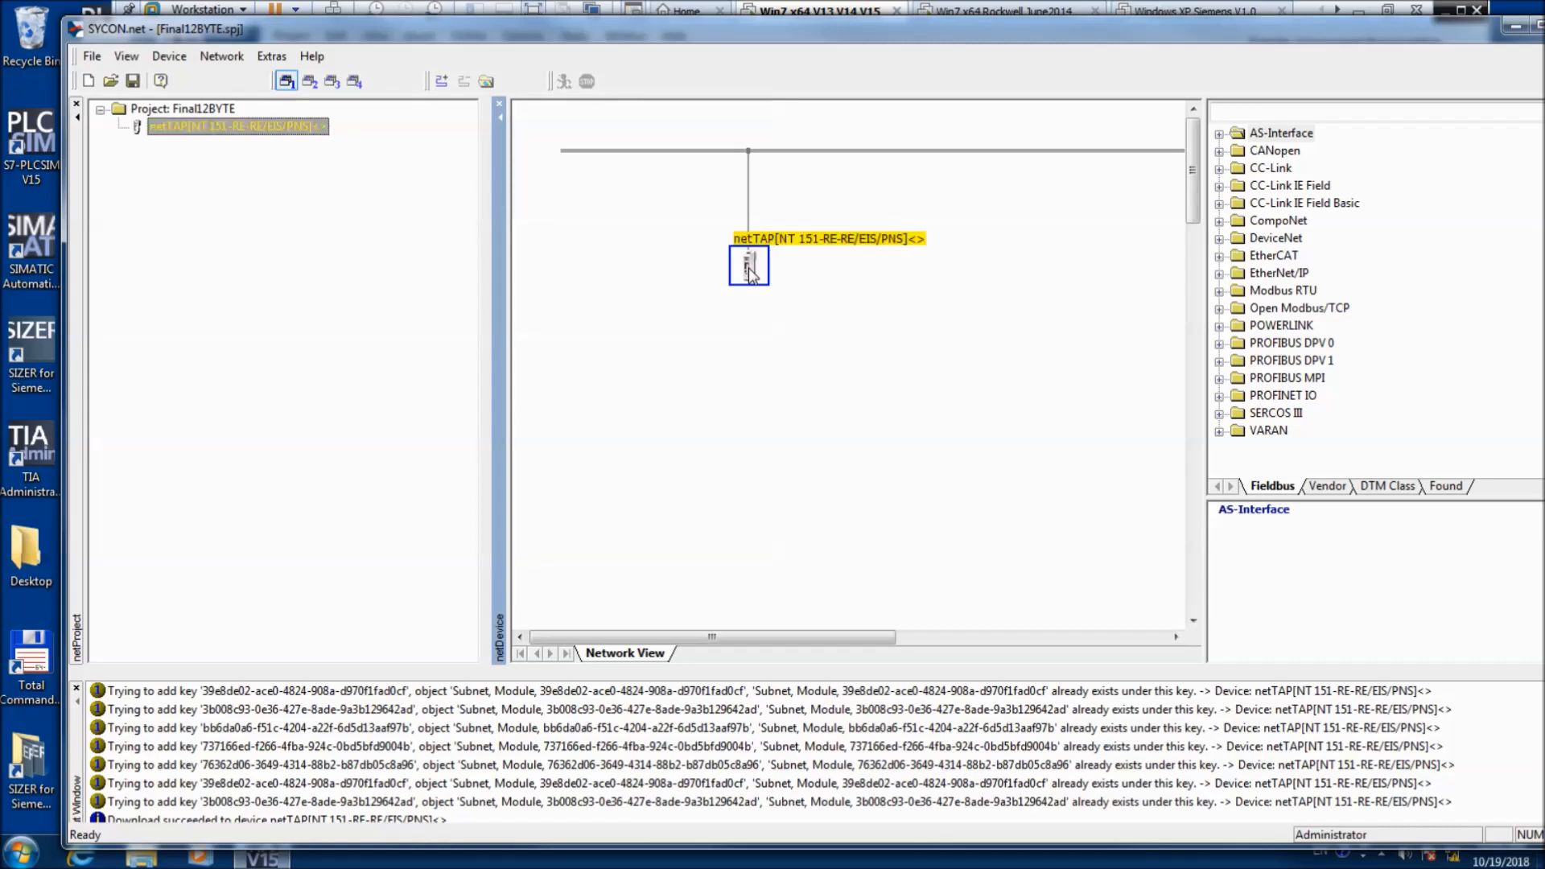
- Open the netTAP gateway's signal mapping and remove the links for input signals BYTE_0001 and BYTE_0002
double_click(748, 270)
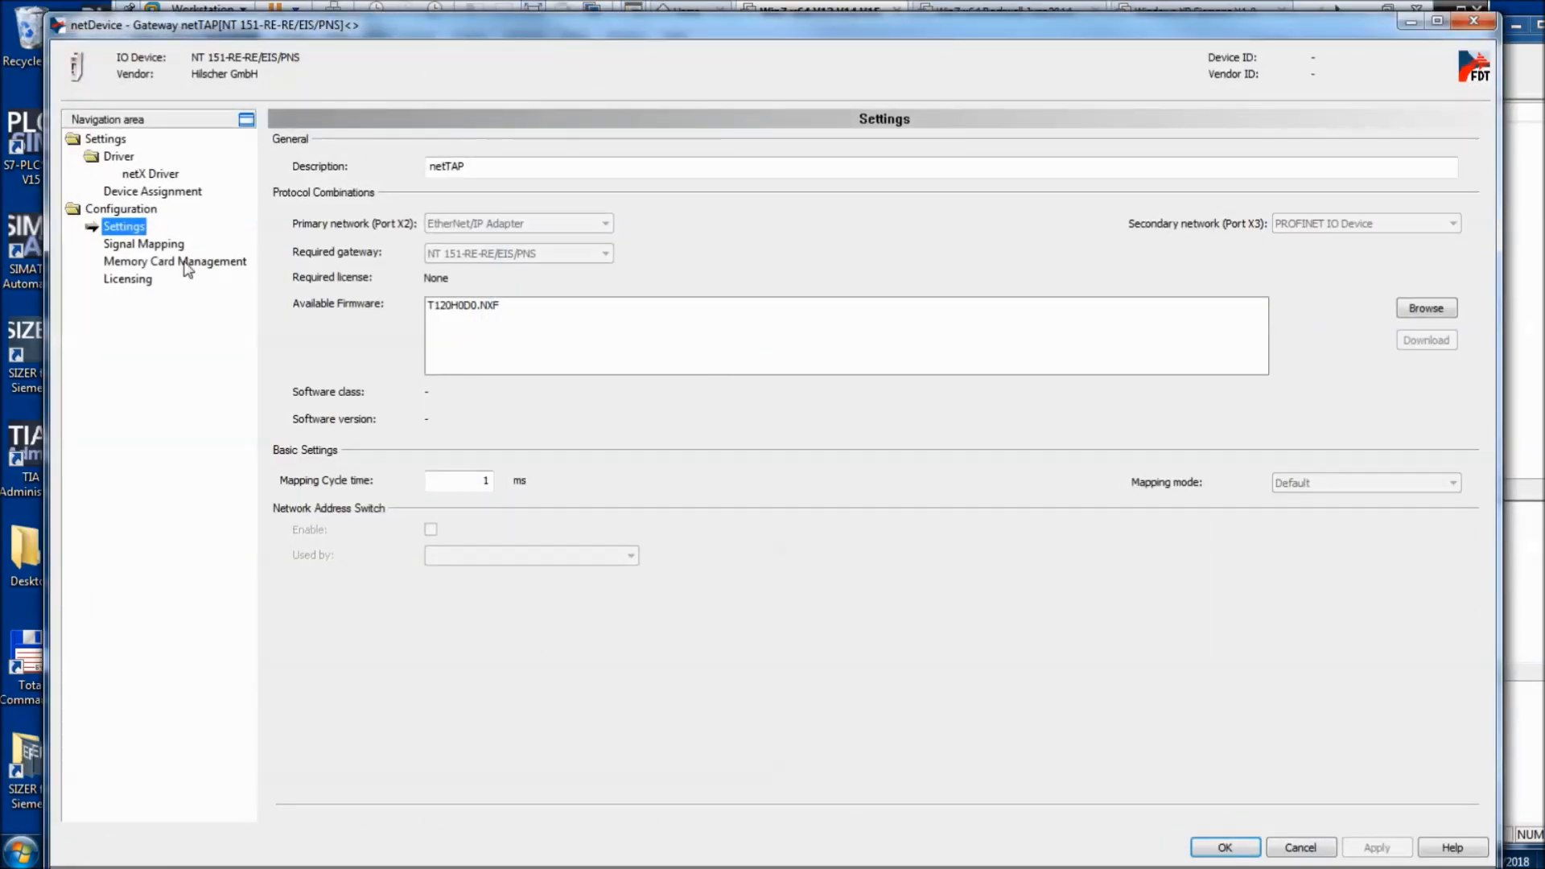
left_click(145, 244)
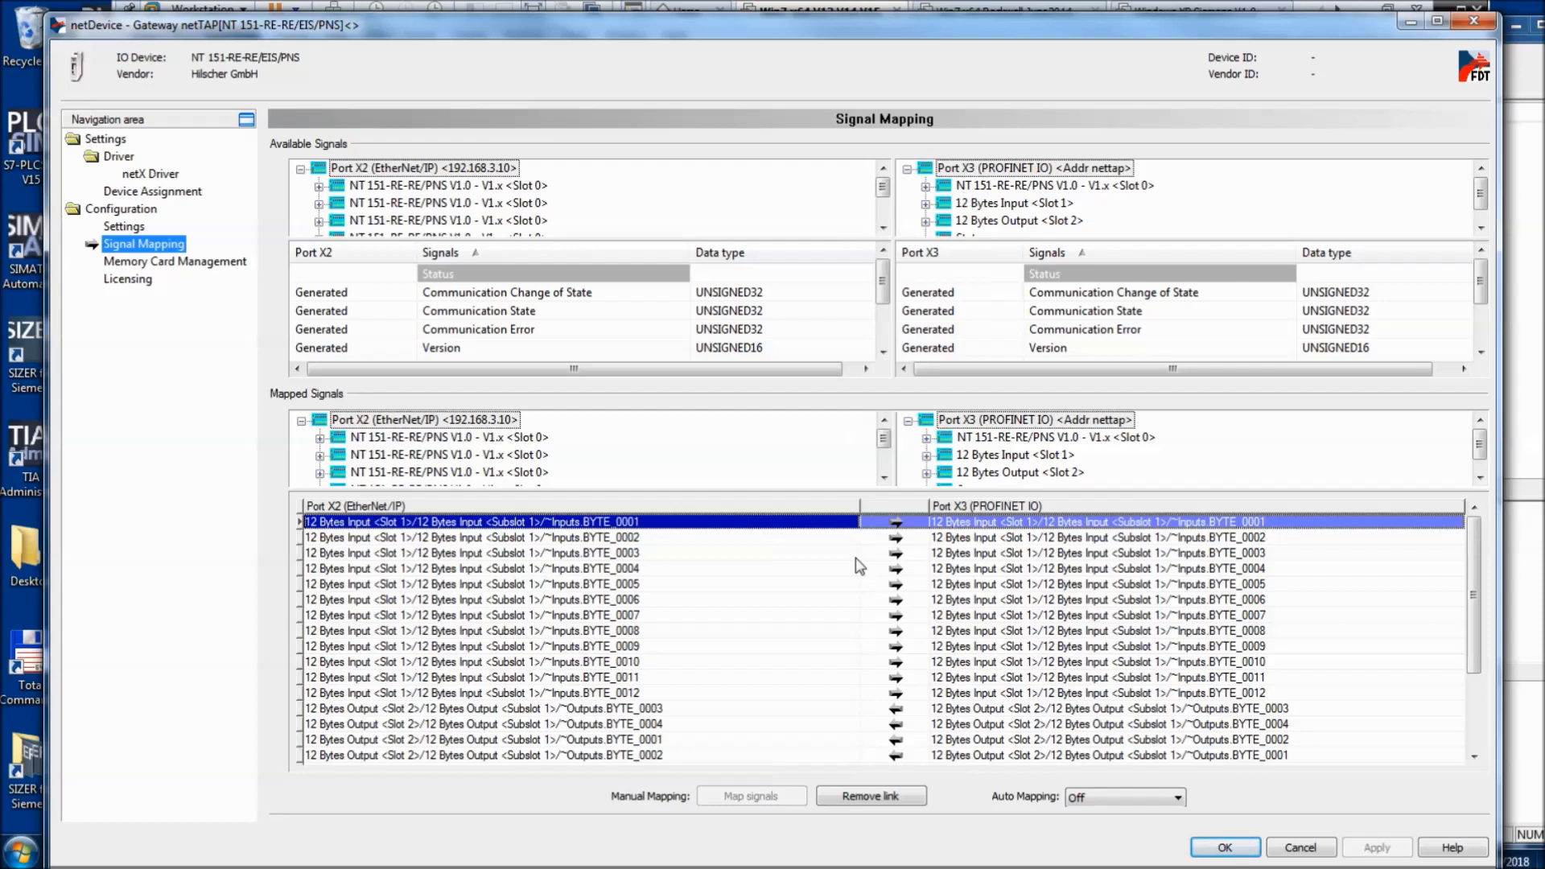
left_click(885, 693)
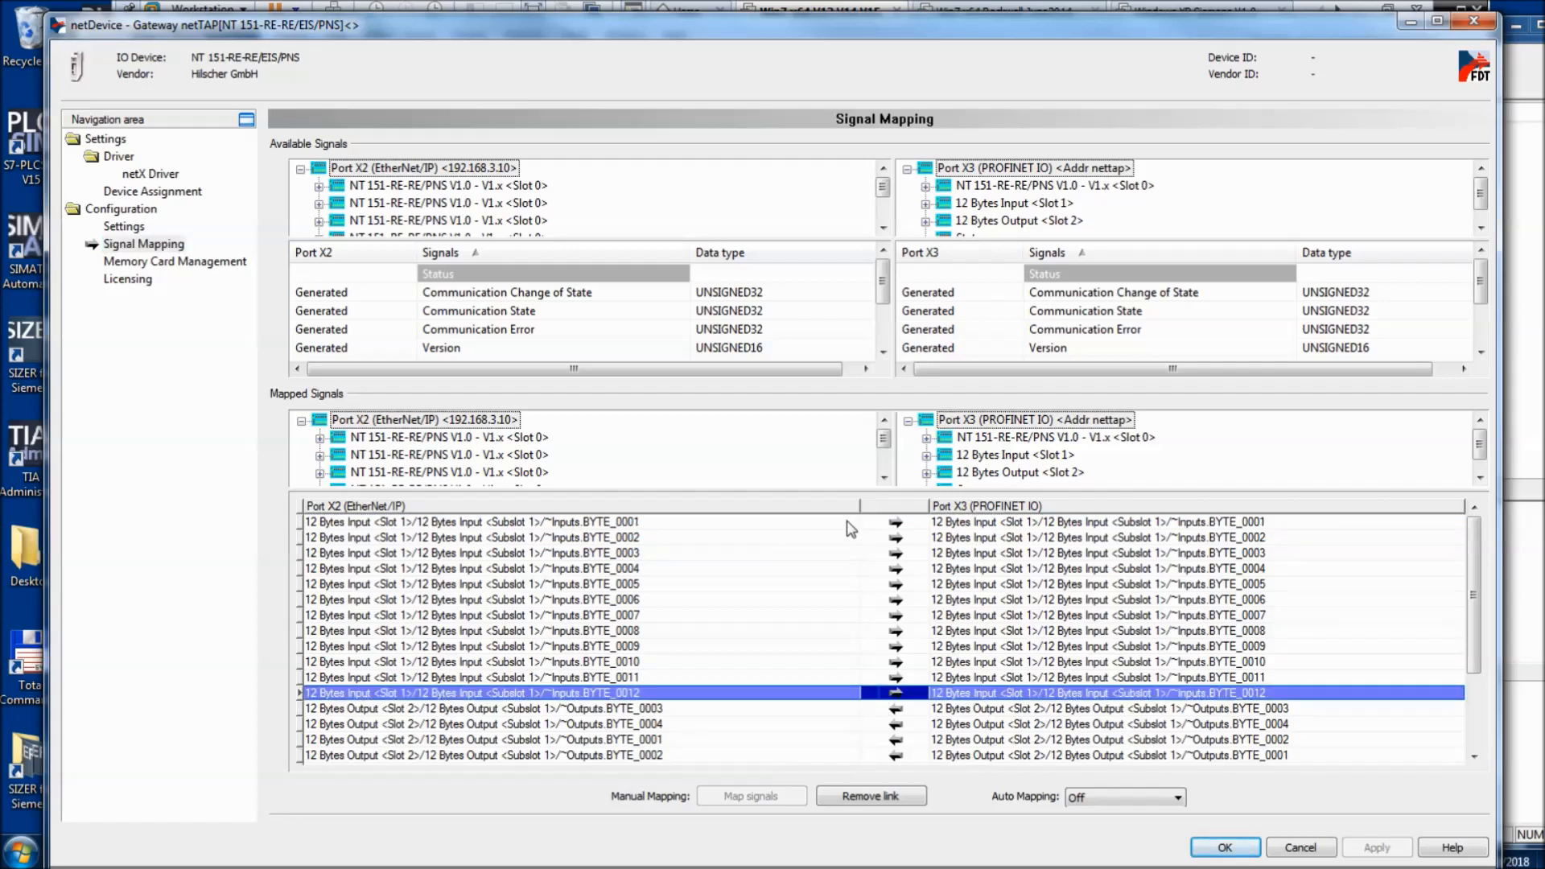
left_click(850, 529)
left_click(845, 541, "shift")
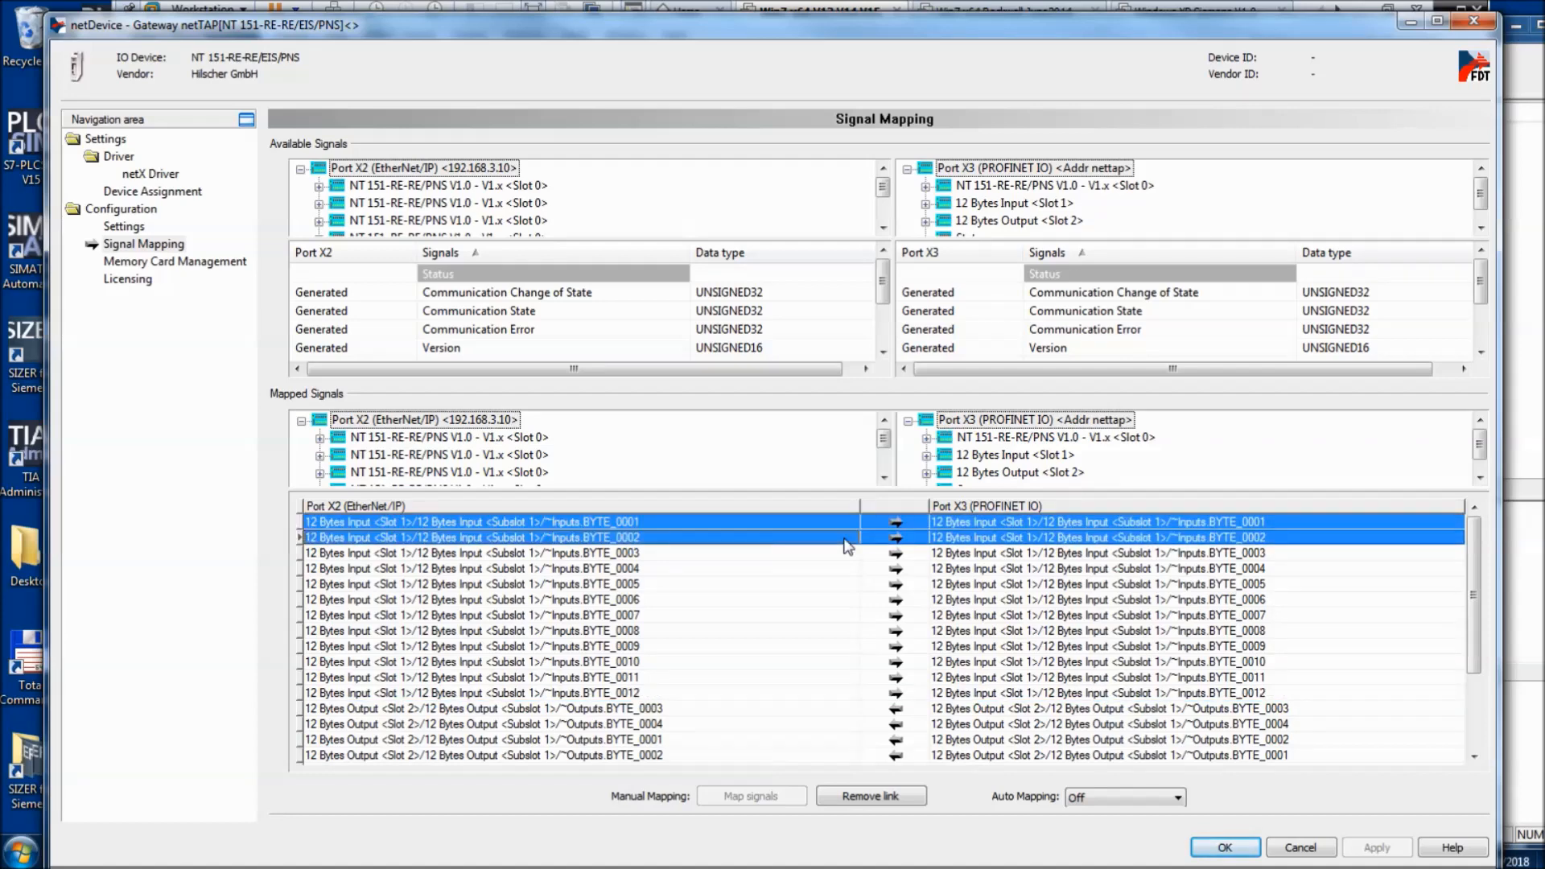
left_click(858, 798)
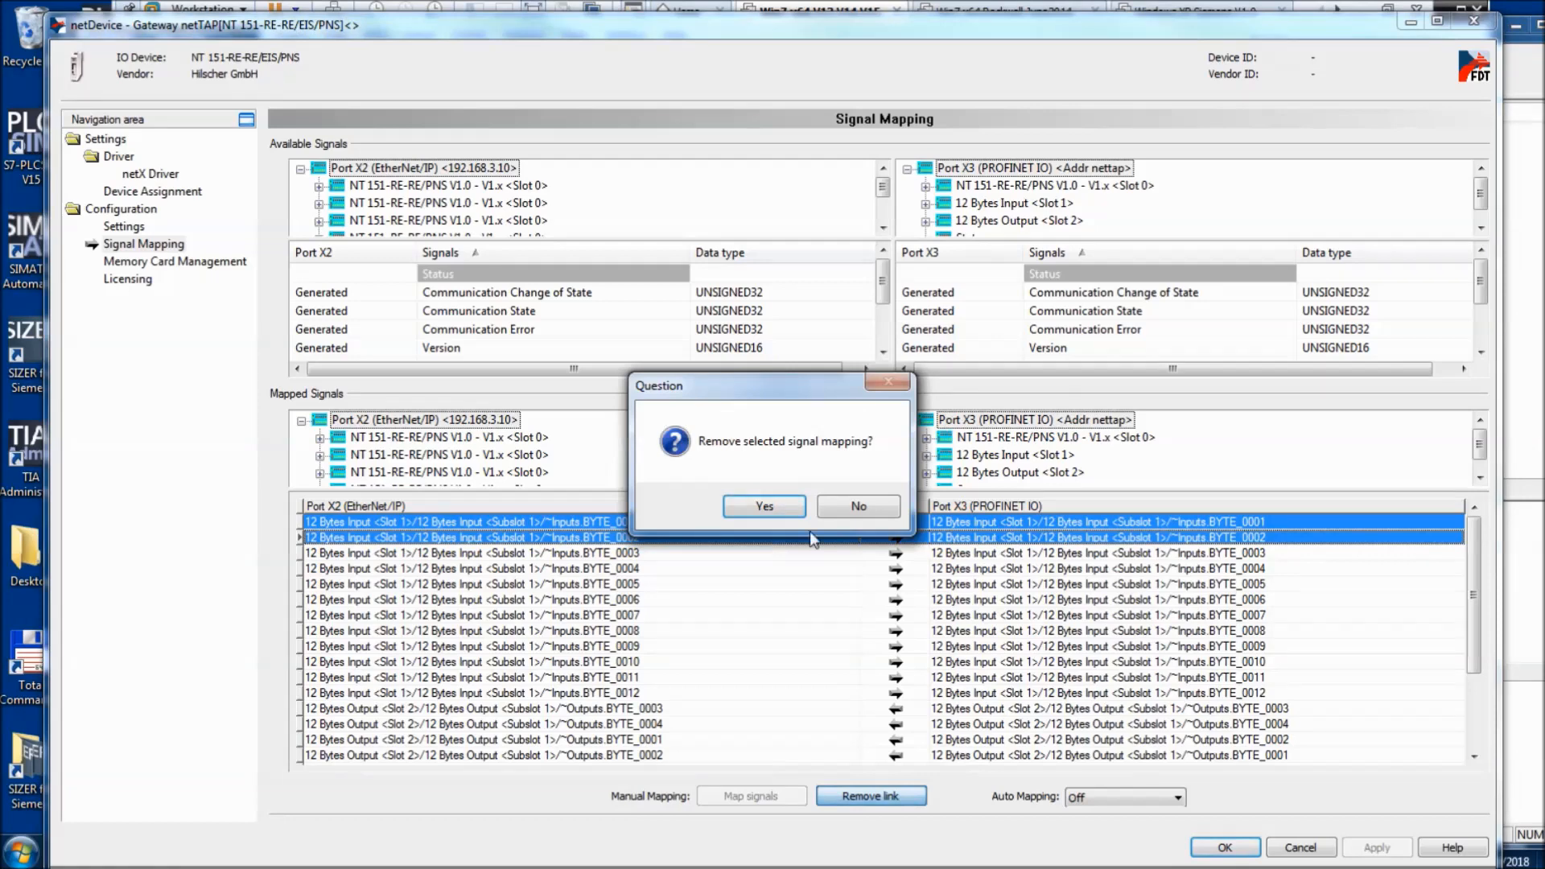
left_click(790, 514)
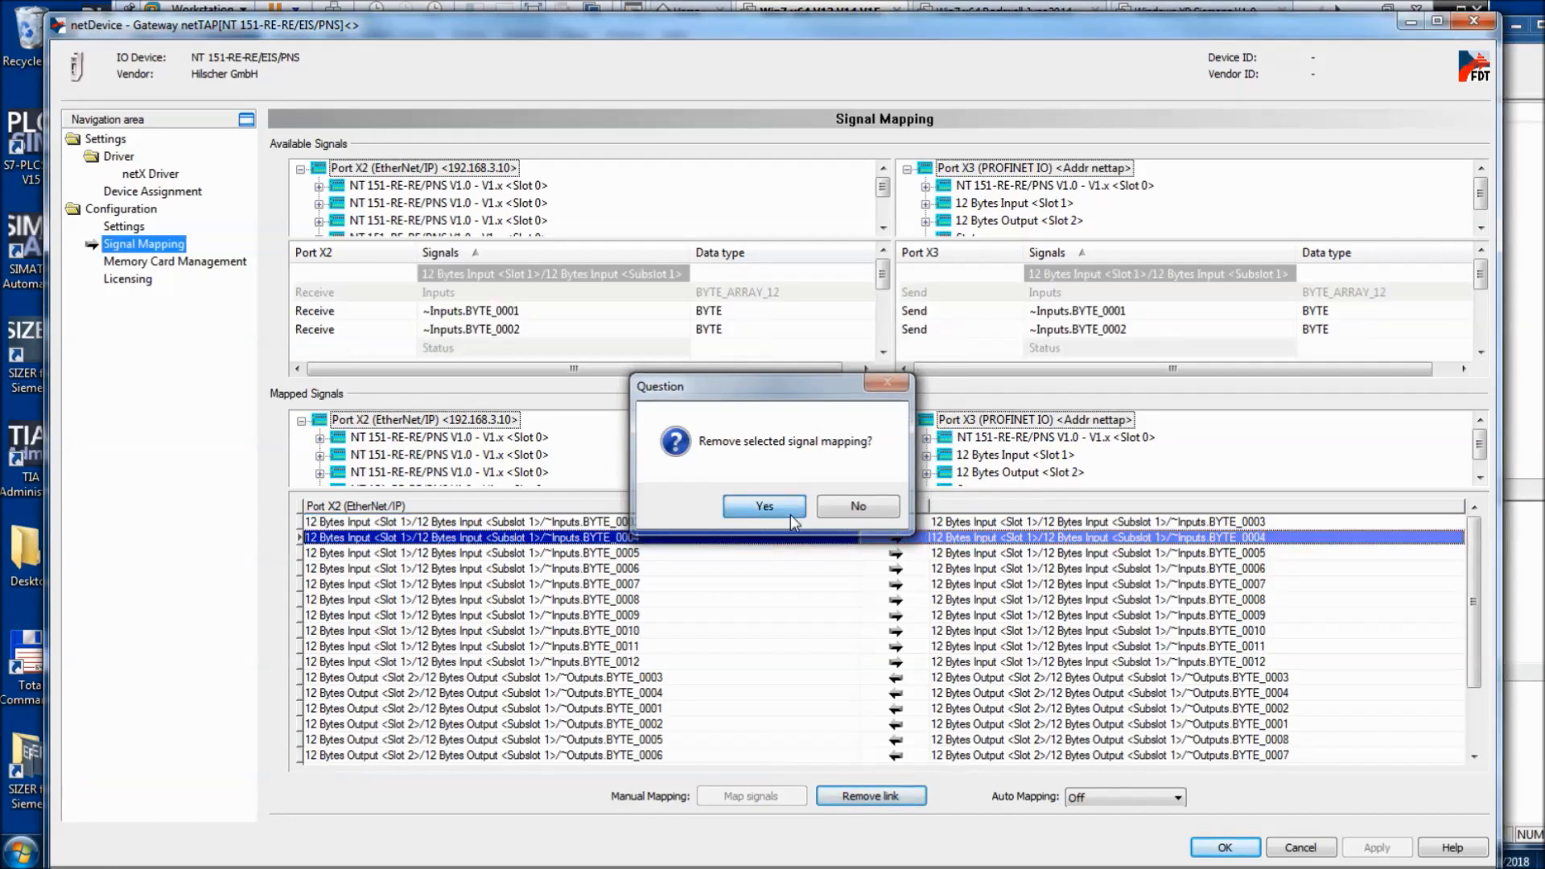
- Remove the mapped links for input signals BYTE_0005 through BYTE_0012
left_click(874, 553)
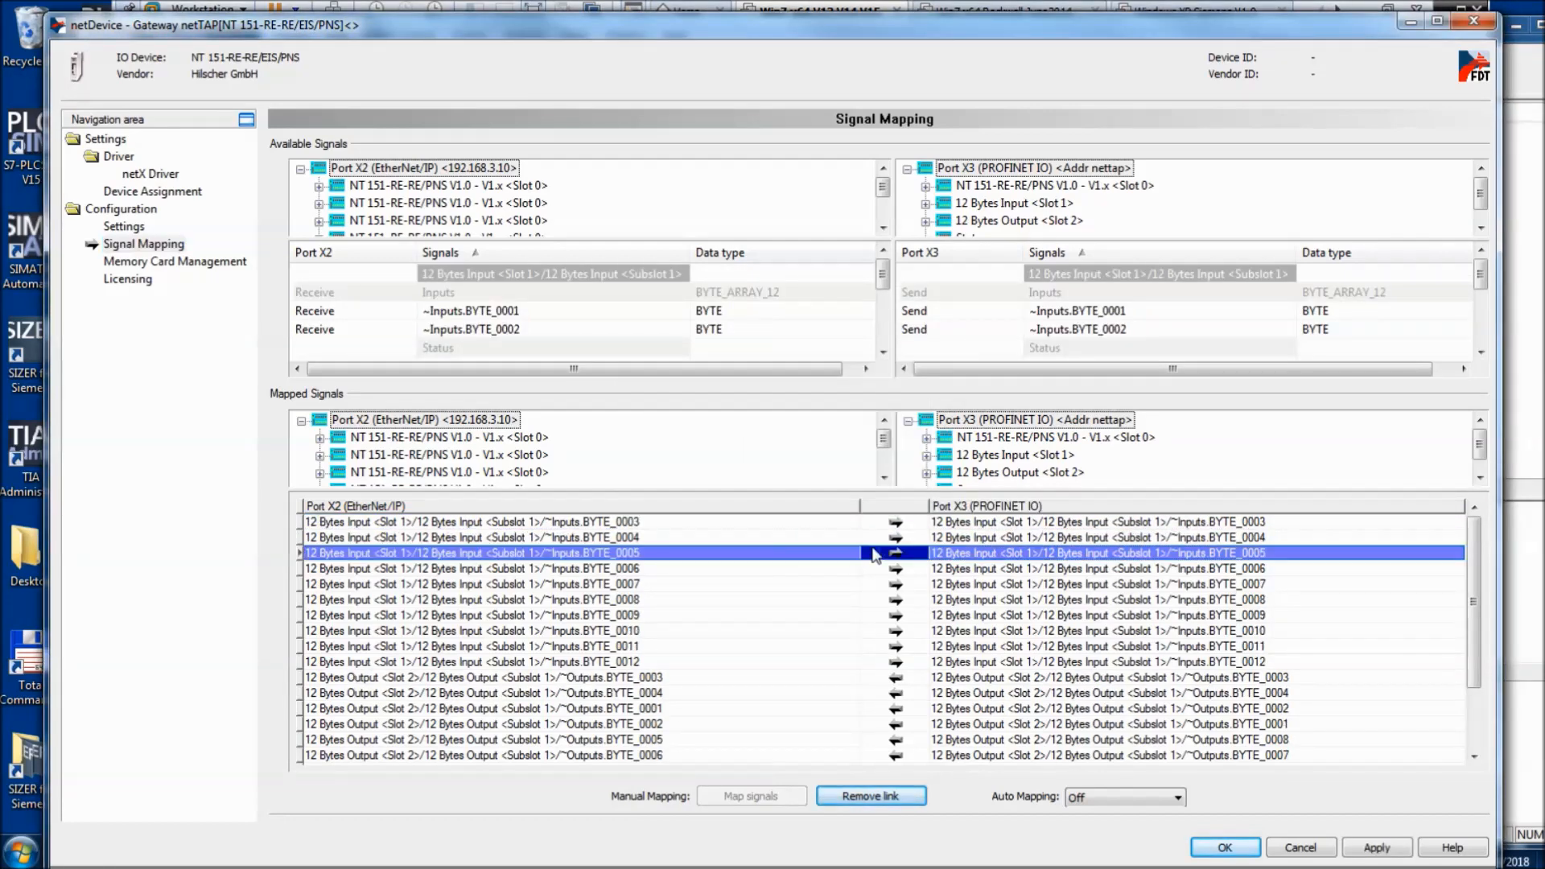
left_click(857, 663, "shift")
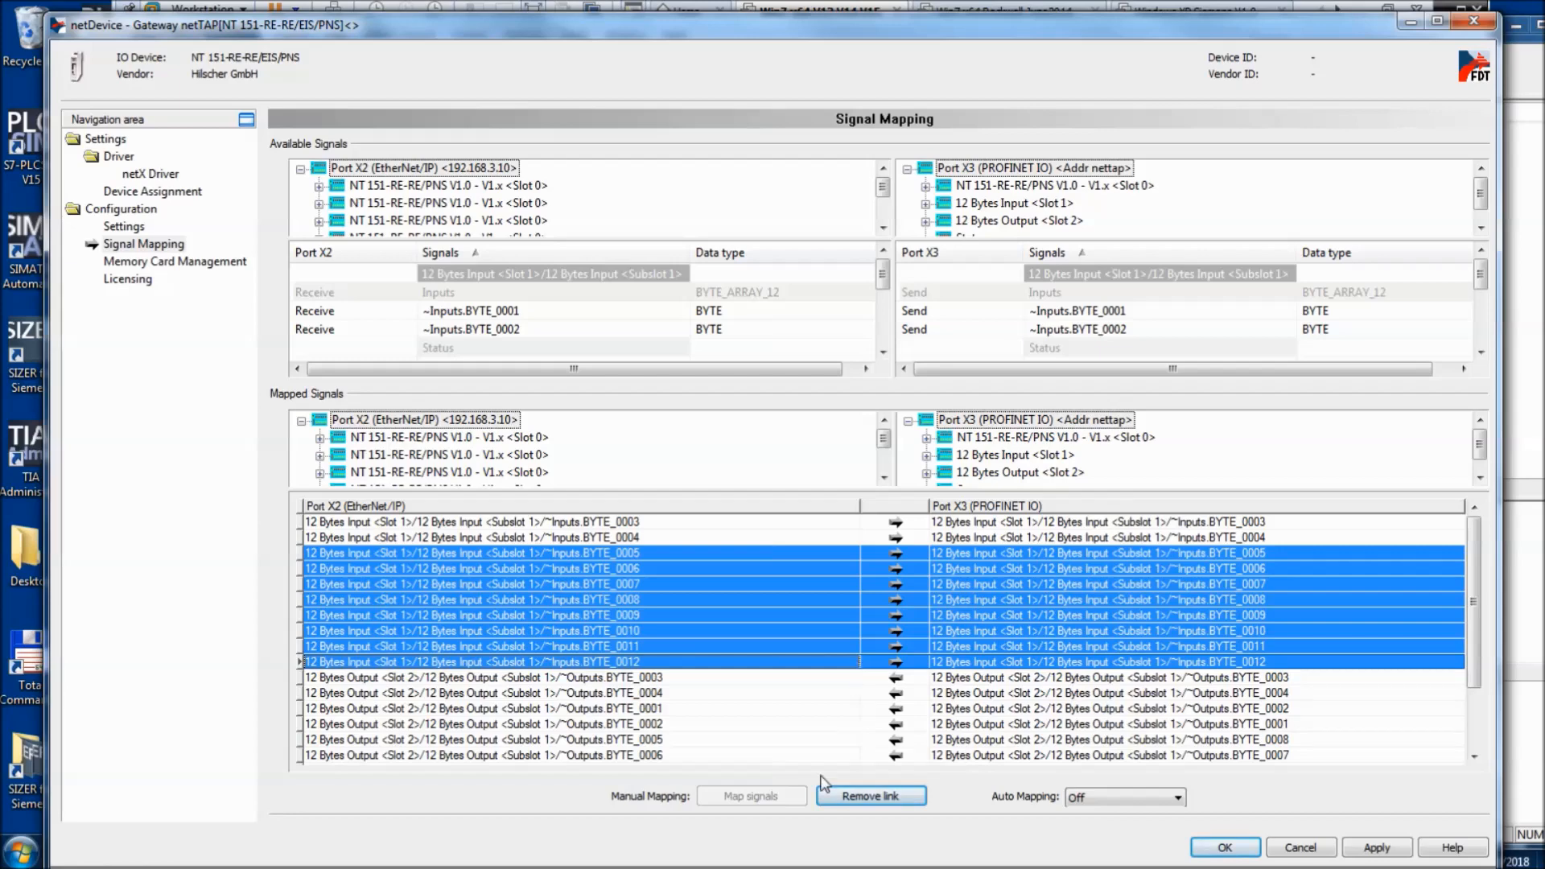
left_click(870, 796)
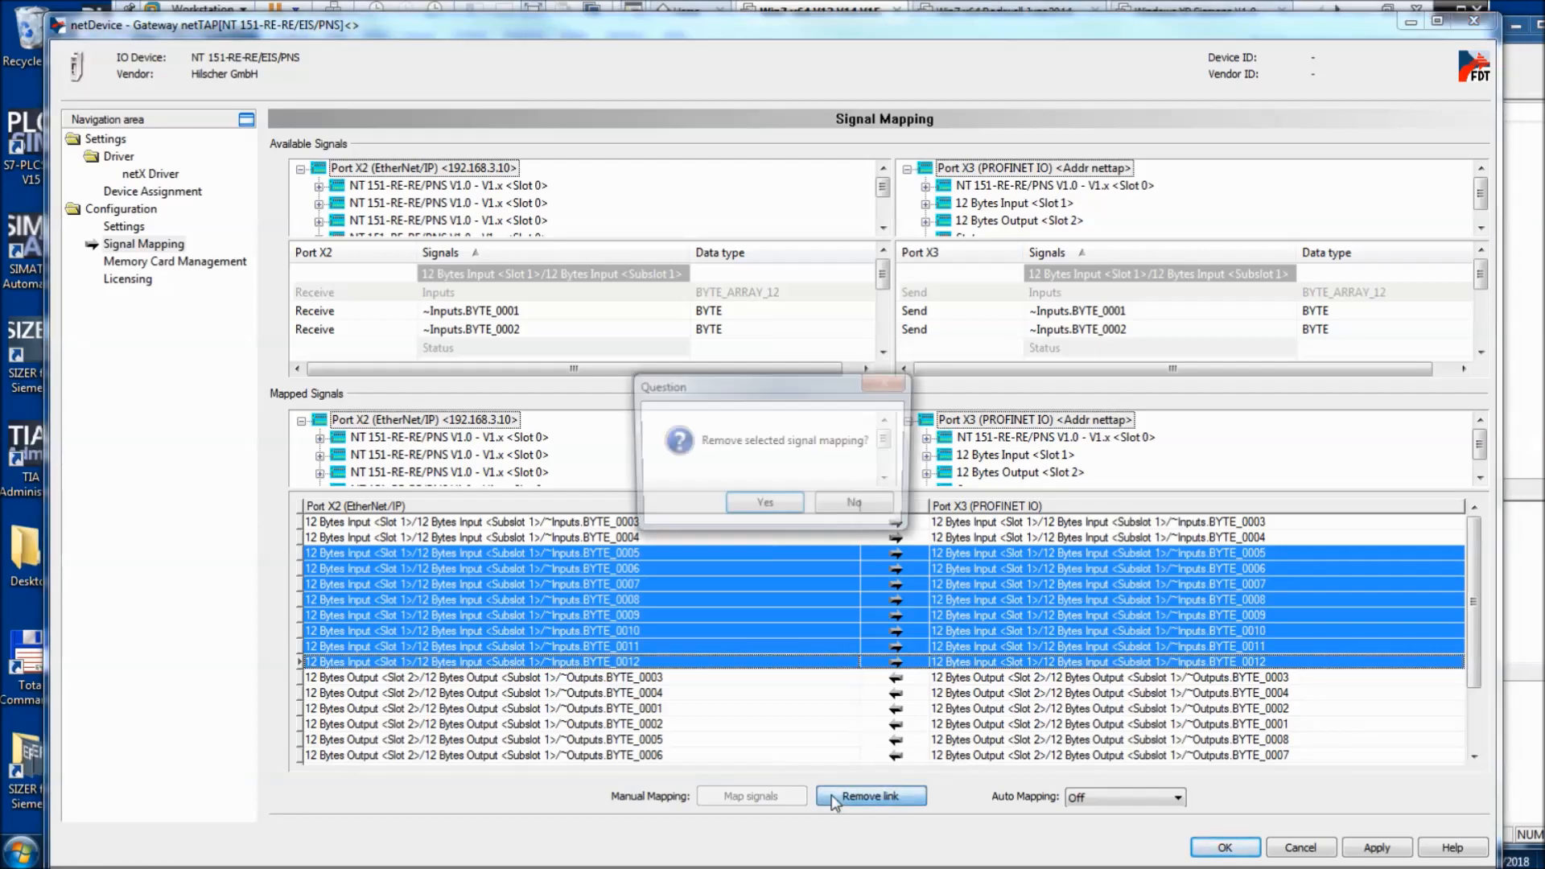
left_click(767, 507)
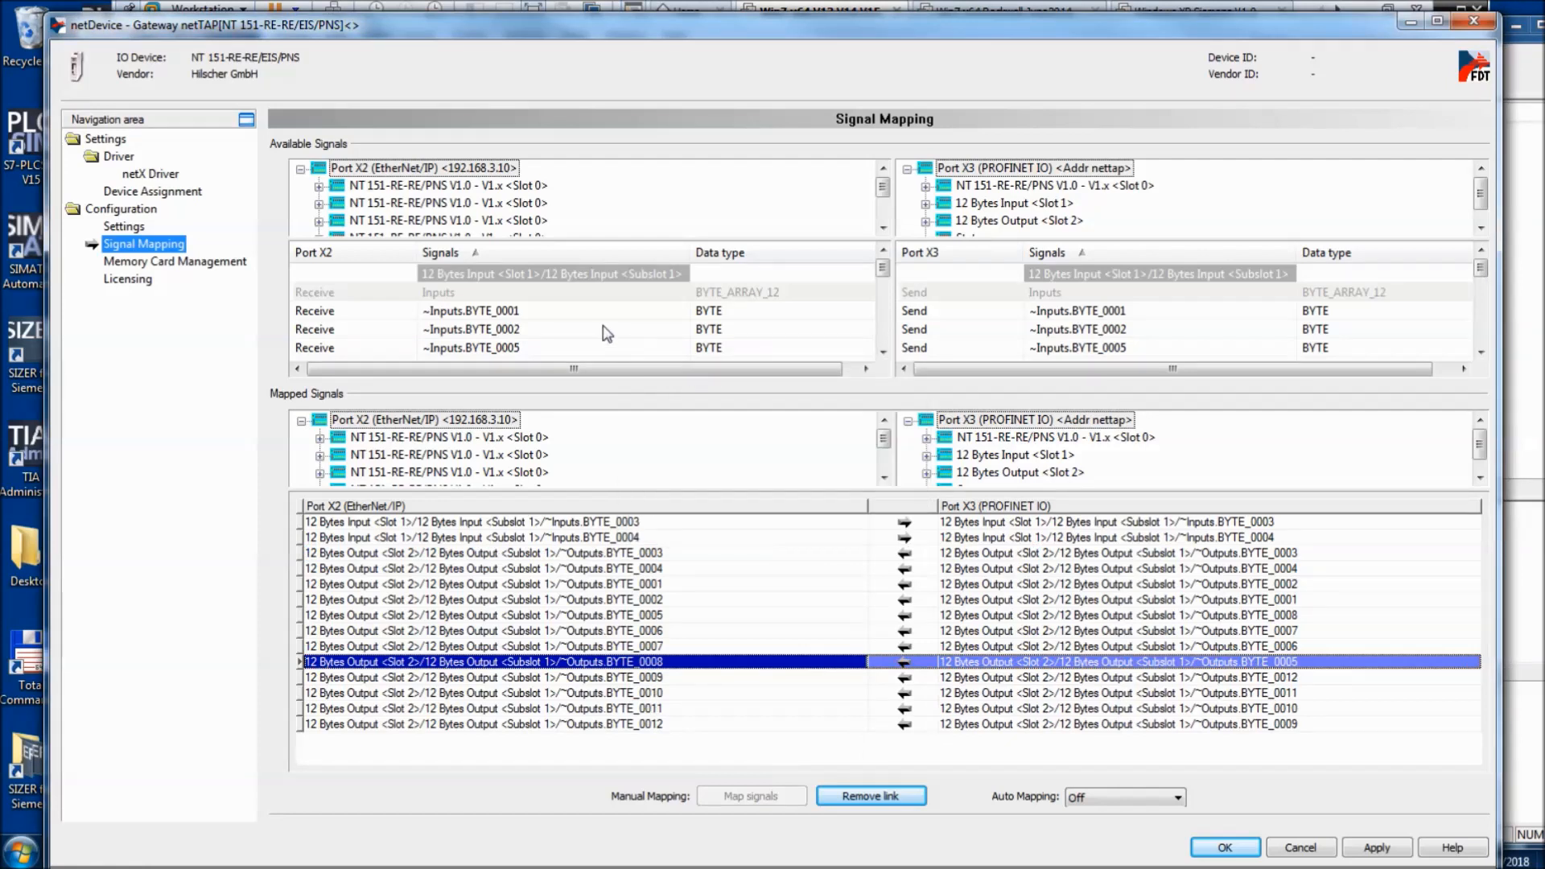
- Map Port X2 input BYTE_0001 to Port X3 input BYTE_0002, and X2 input BYTE_0002 to X3 input BYTE_0001
left_click(804, 313)
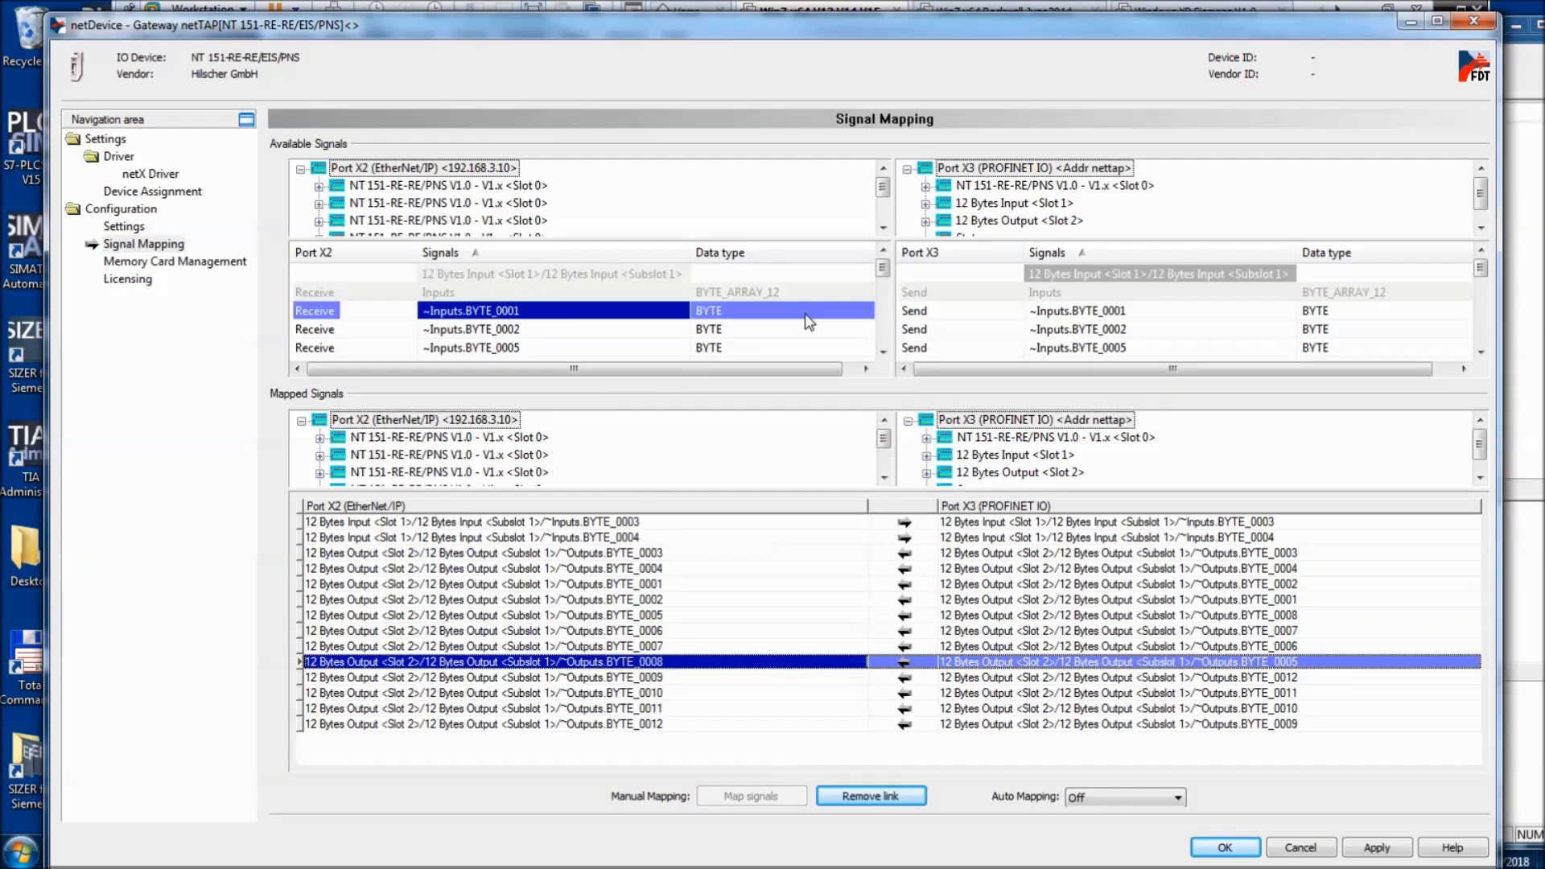
left_click(1045, 331)
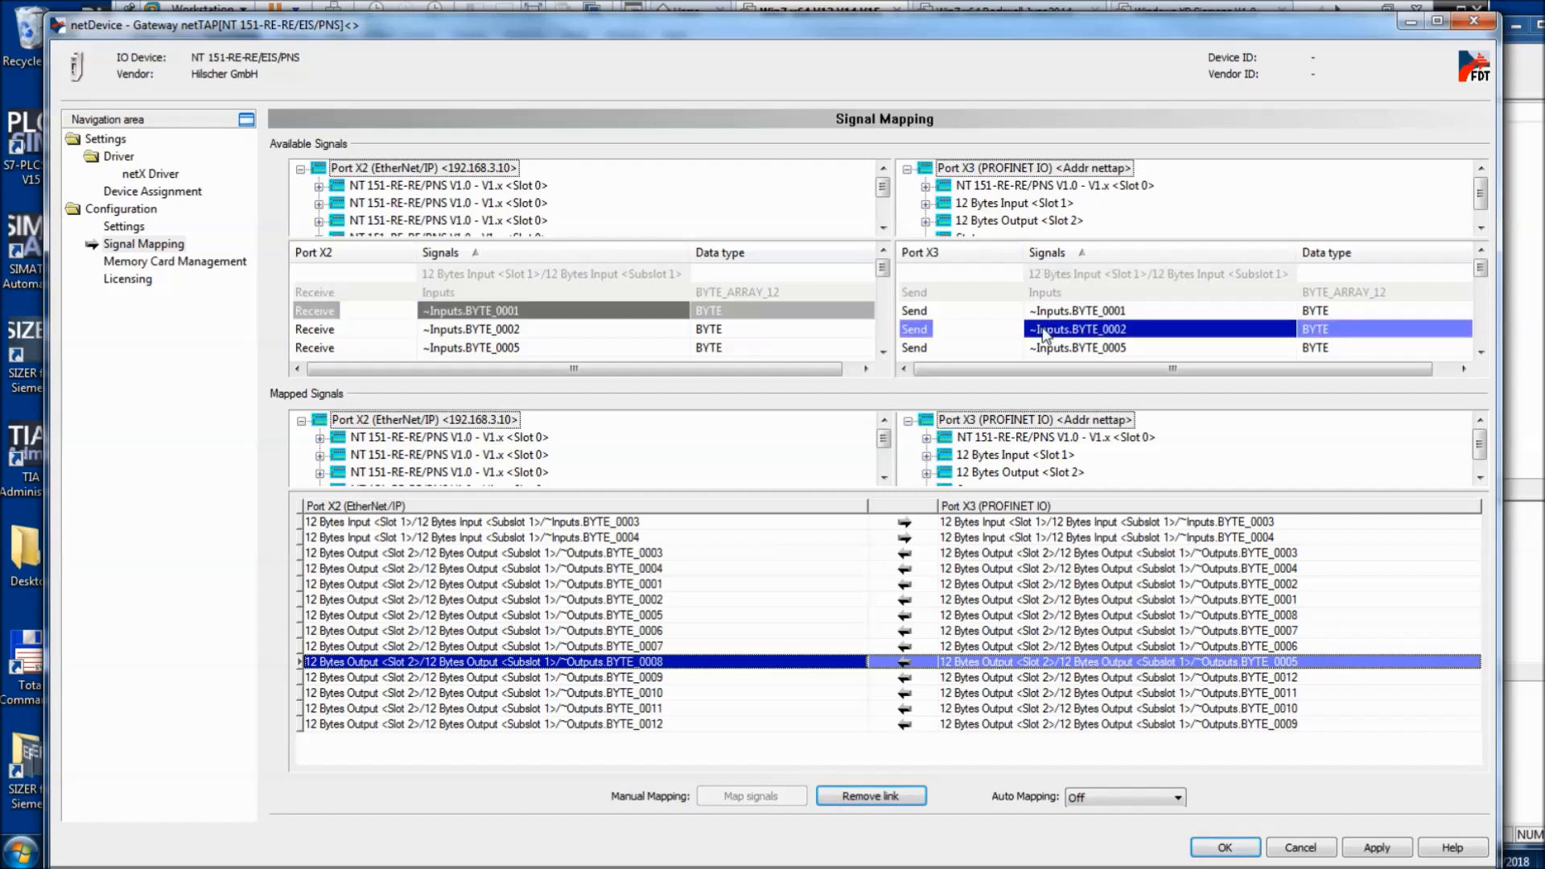
left_click(795, 797)
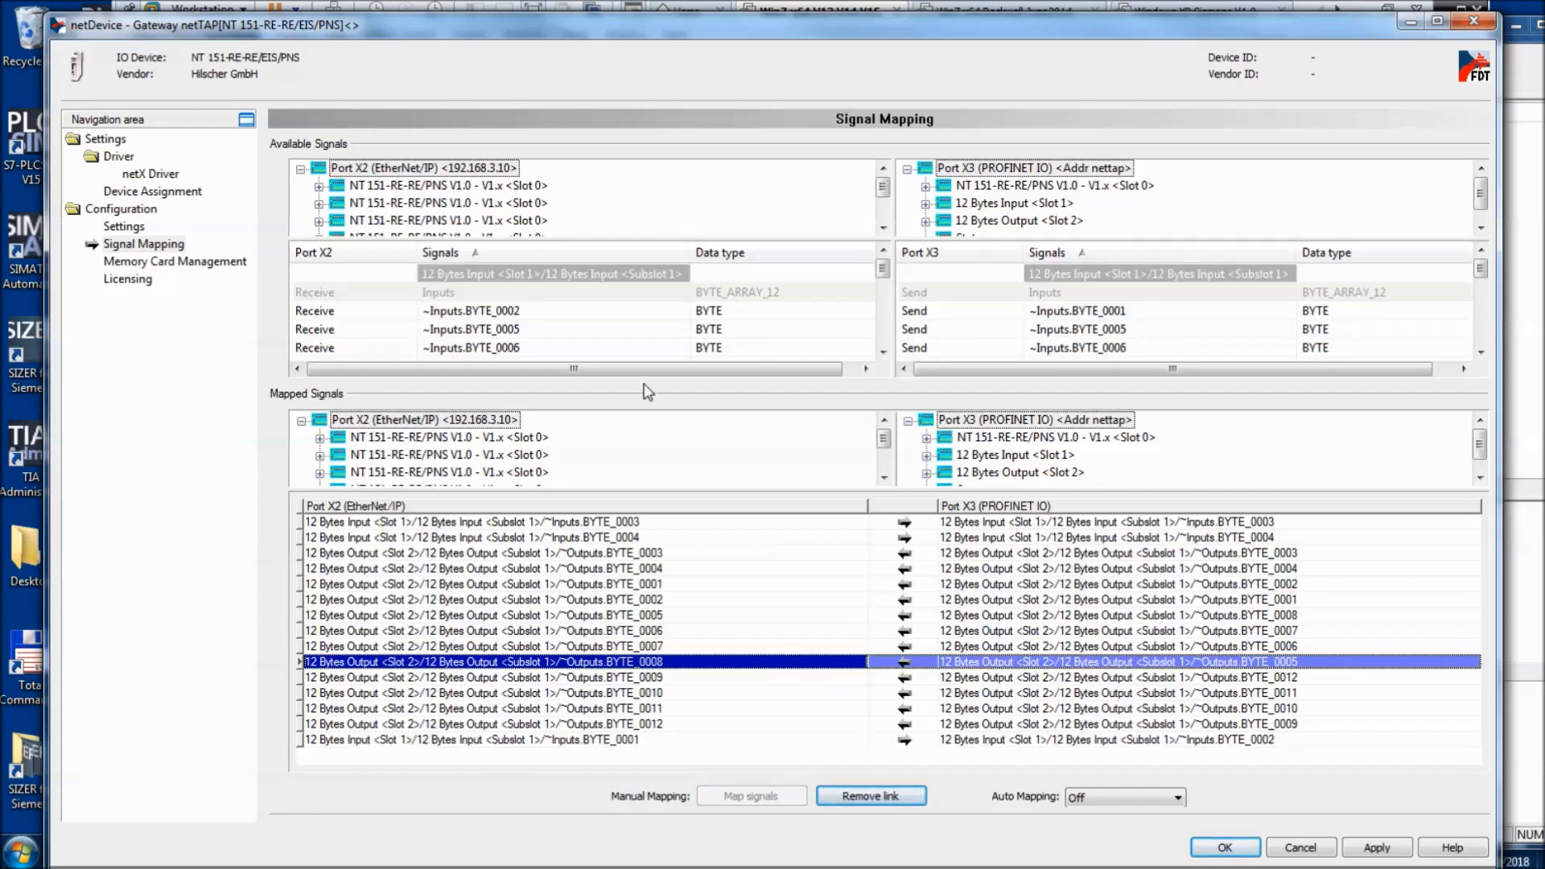
left_click(613, 317)
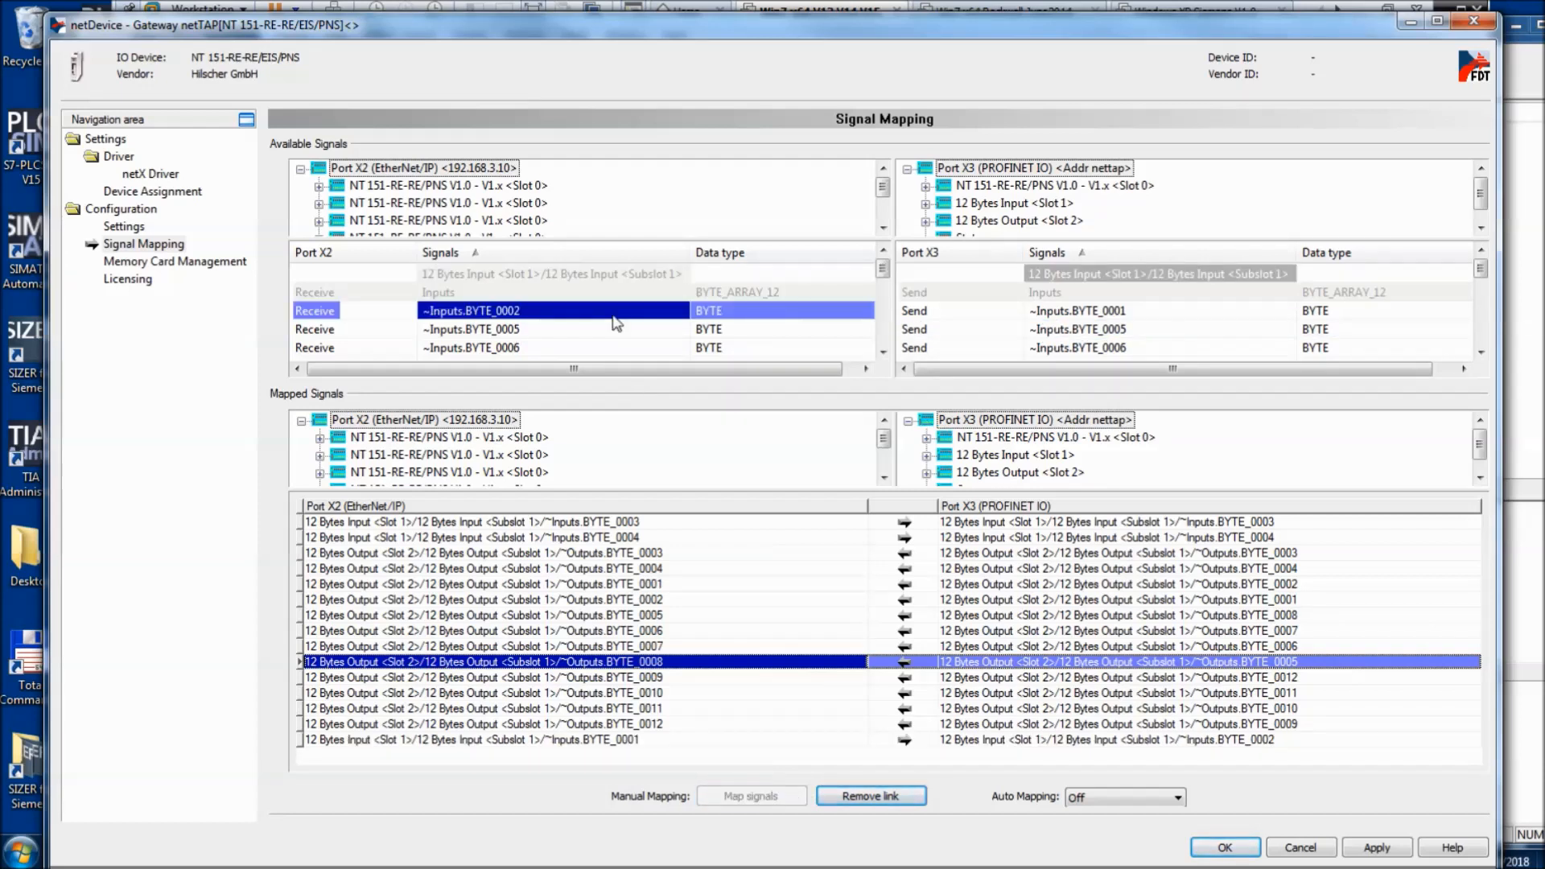
left_click(1043, 312)
left_click(763, 800)
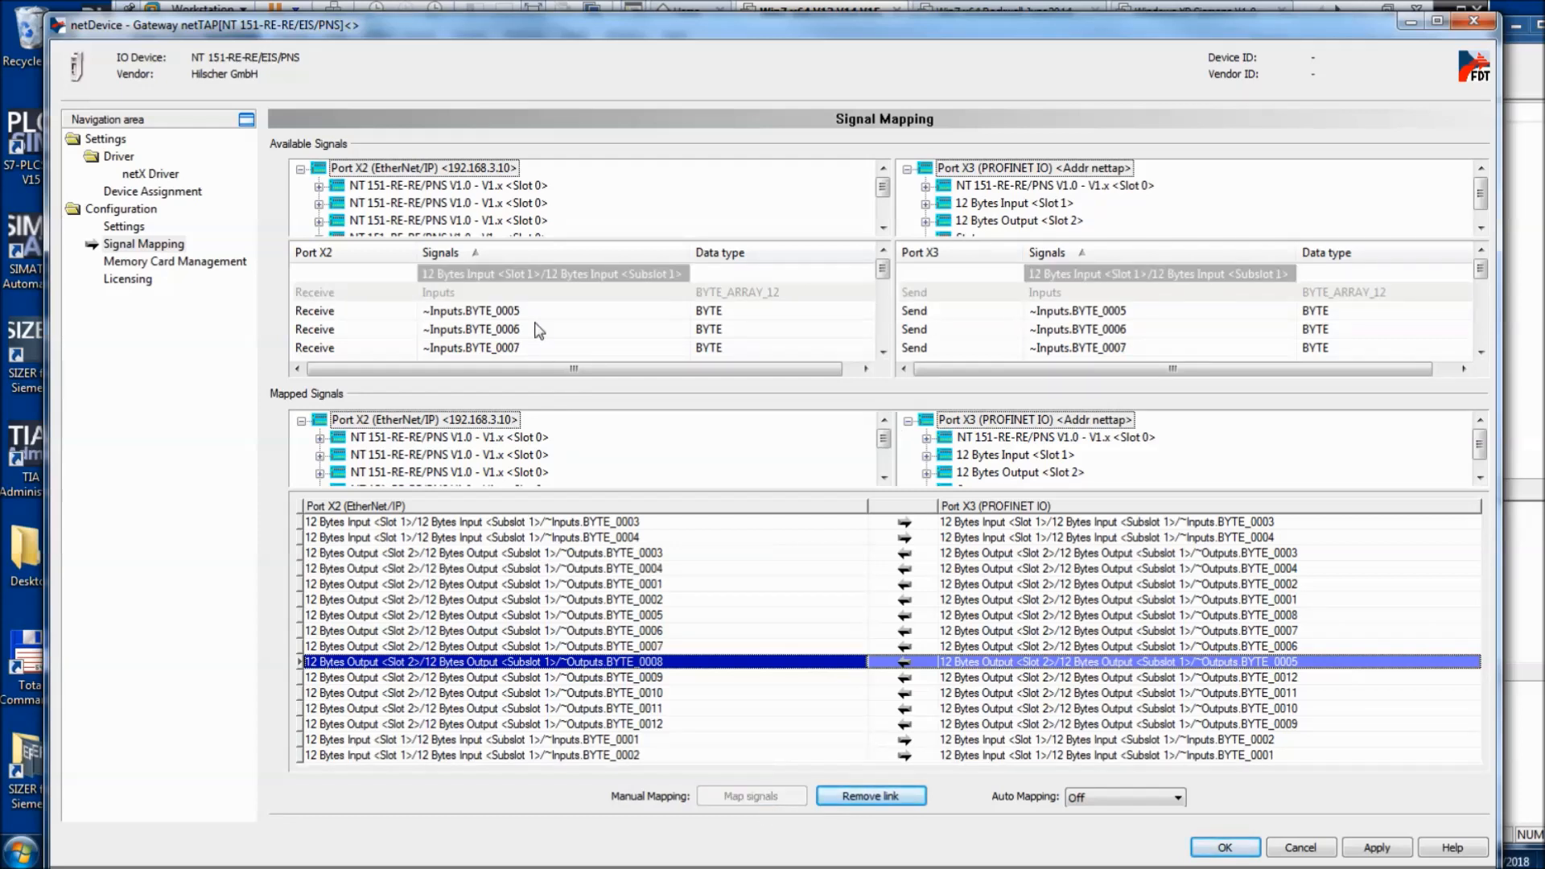
- Map Port X2 input BYTE_0005 to Port X3 input BYTE_0008, and X2 input BYTE_0006 to X3 input BYTE_0007
left_click(514, 313)
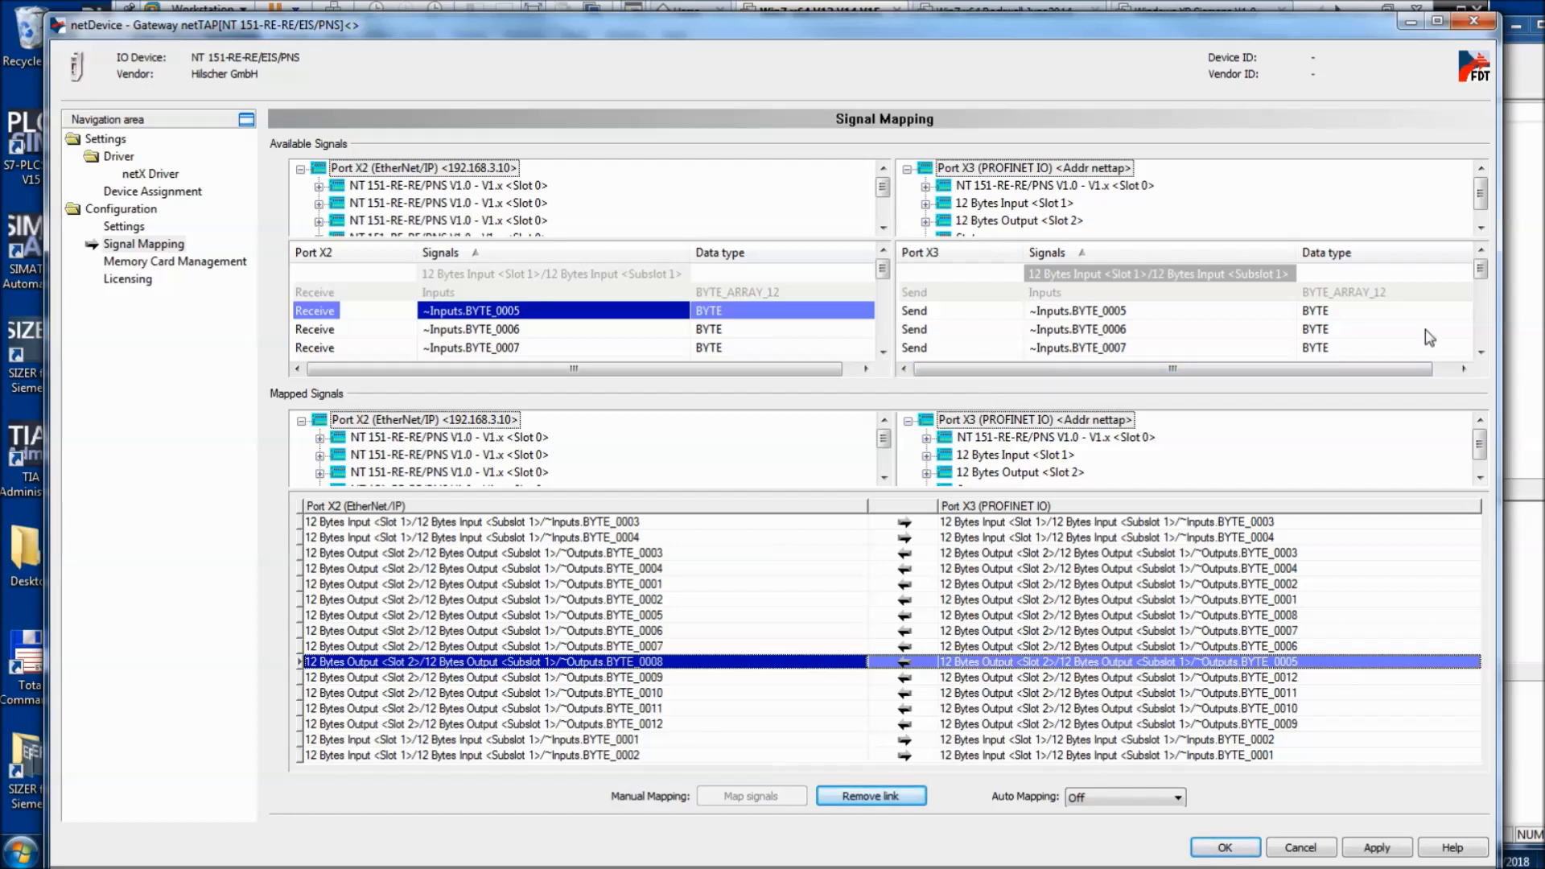
left_click(1481, 351)
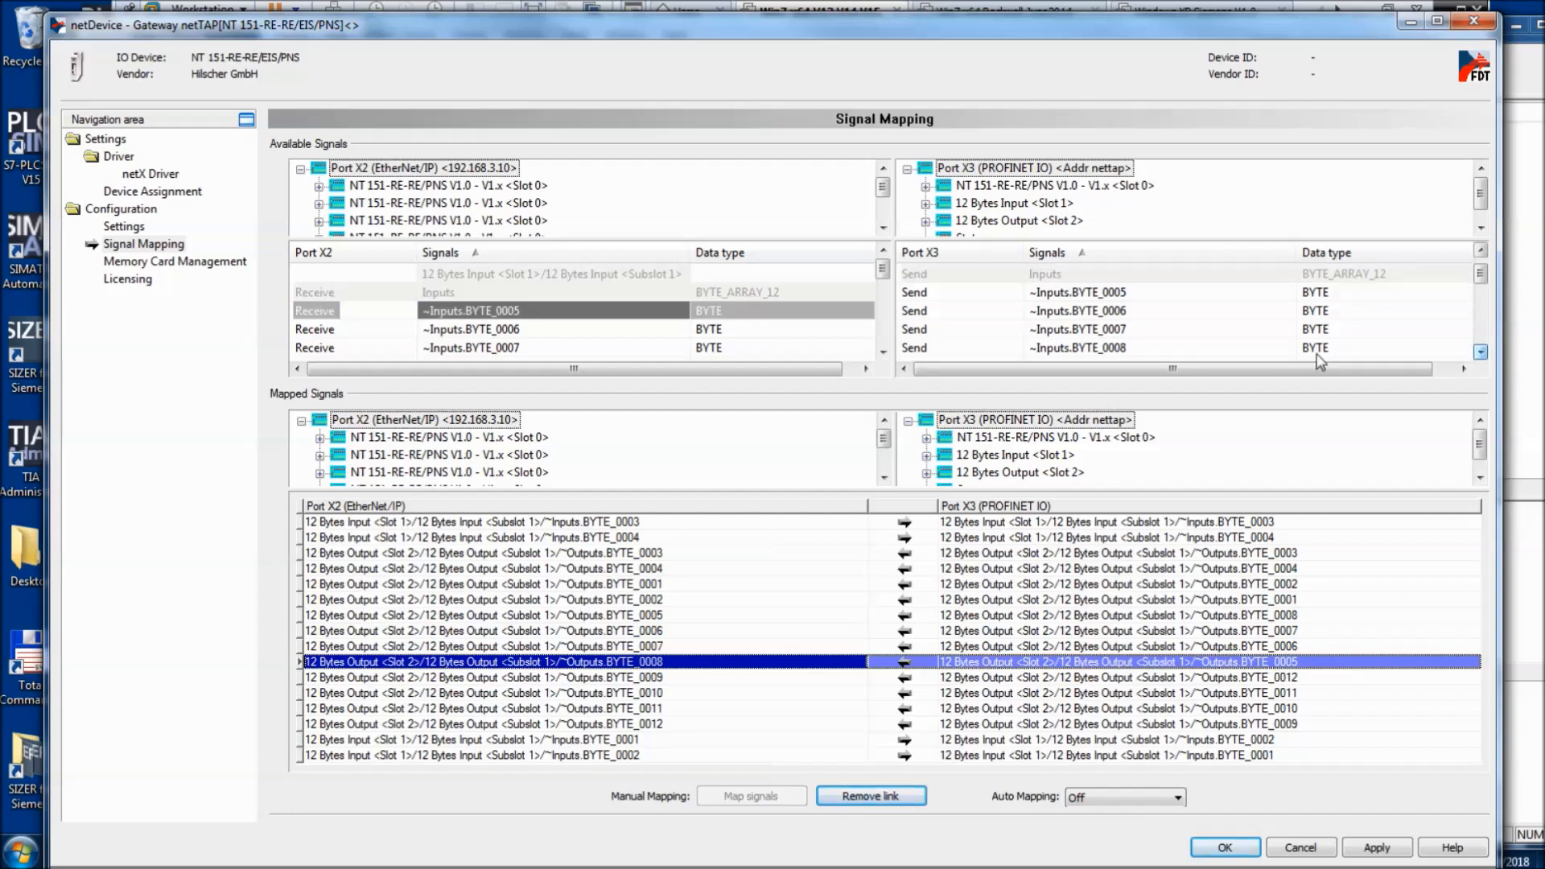
left_click(1217, 351)
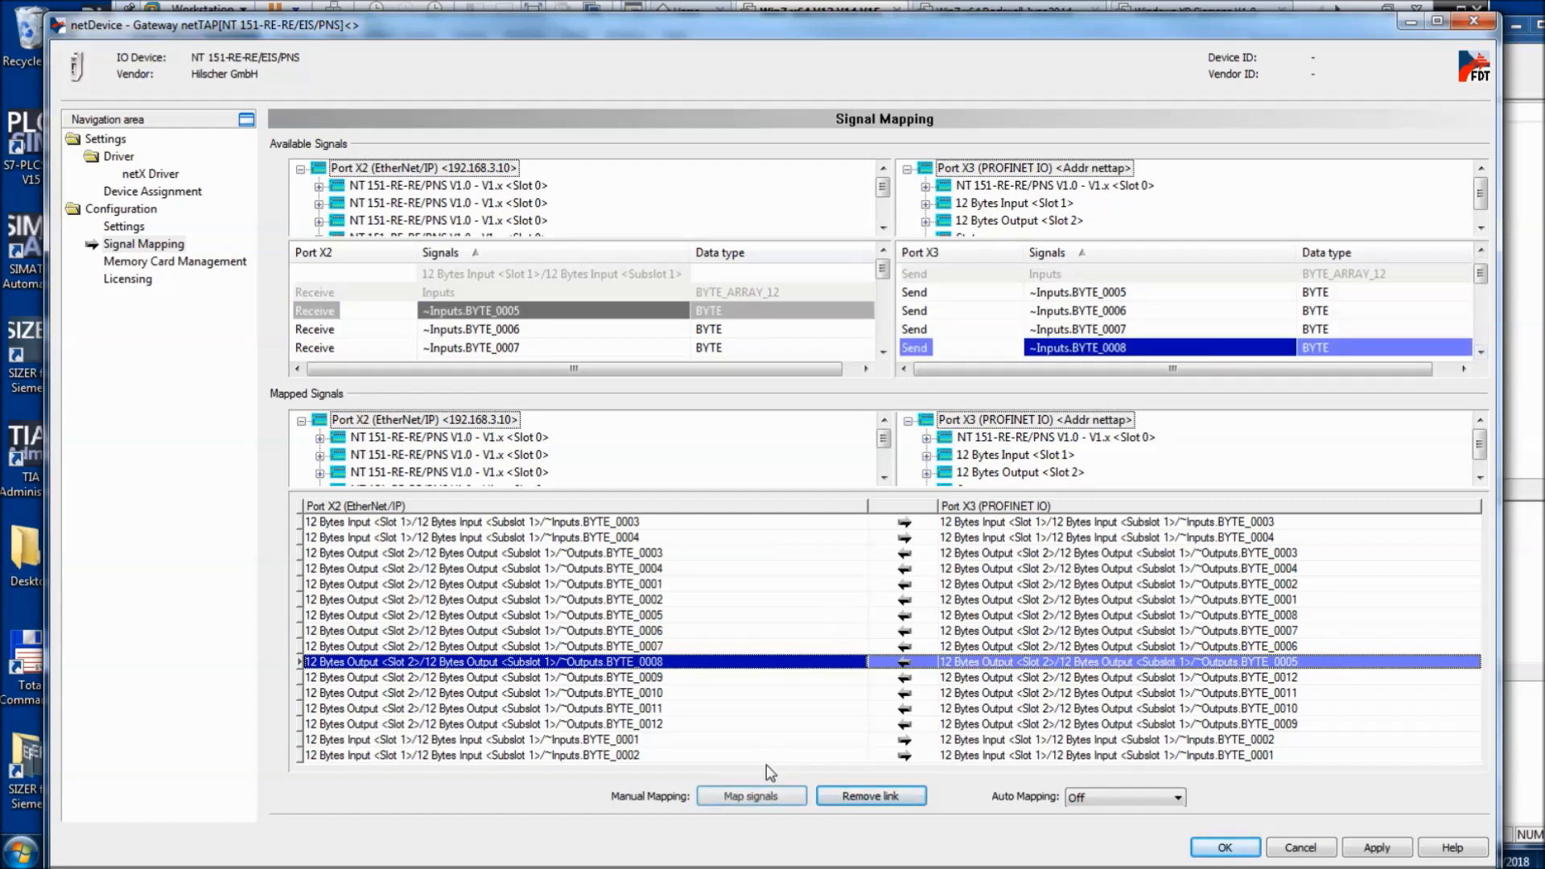
left_click(767, 795)
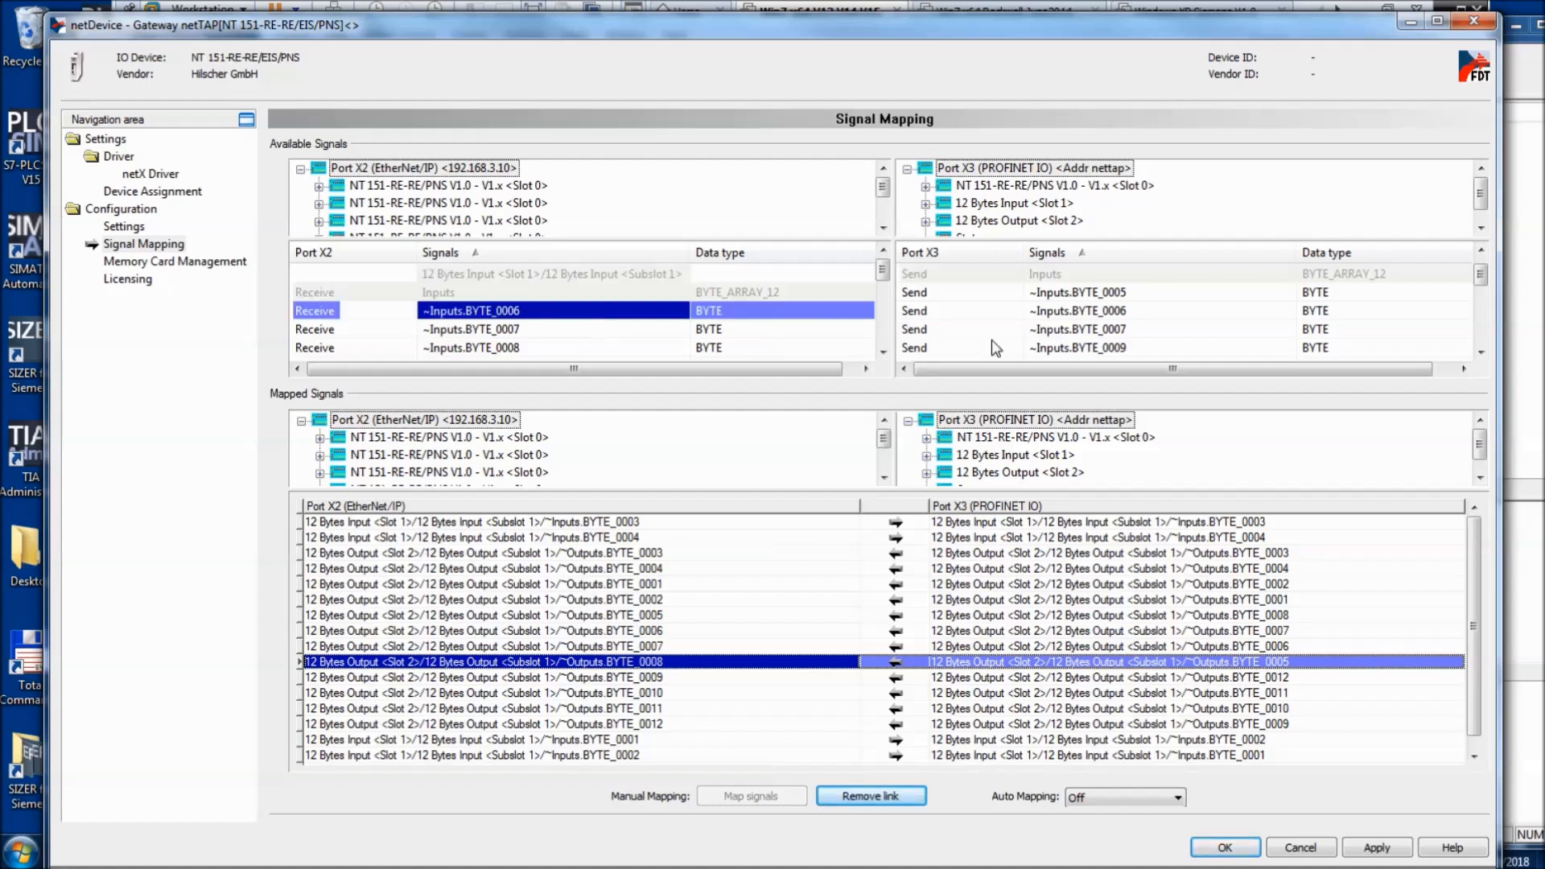
left_click(1052, 330)
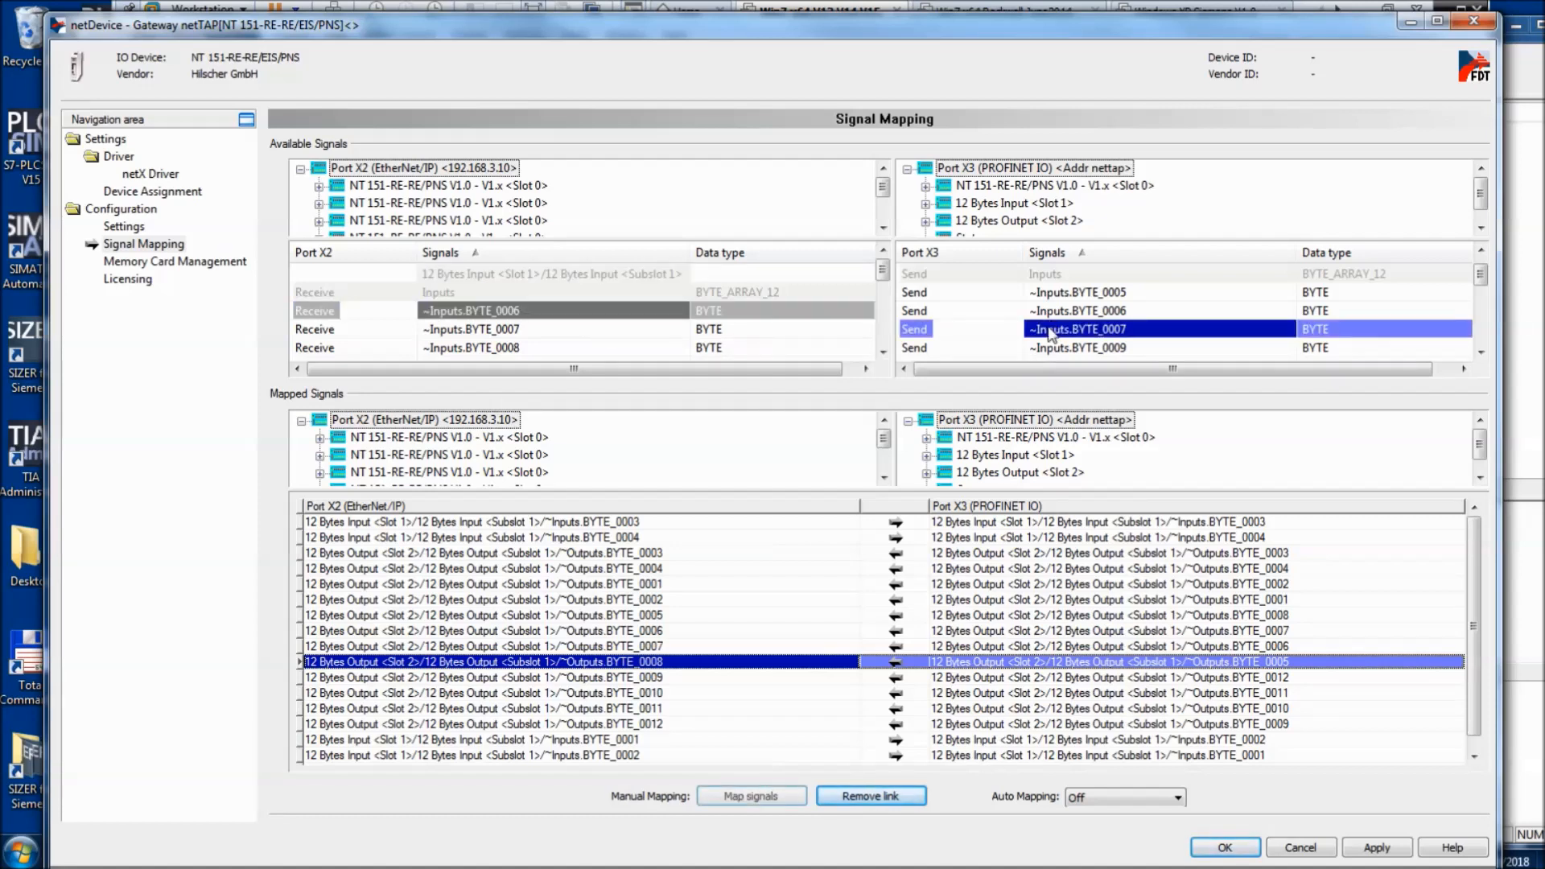
left_click(747, 798)
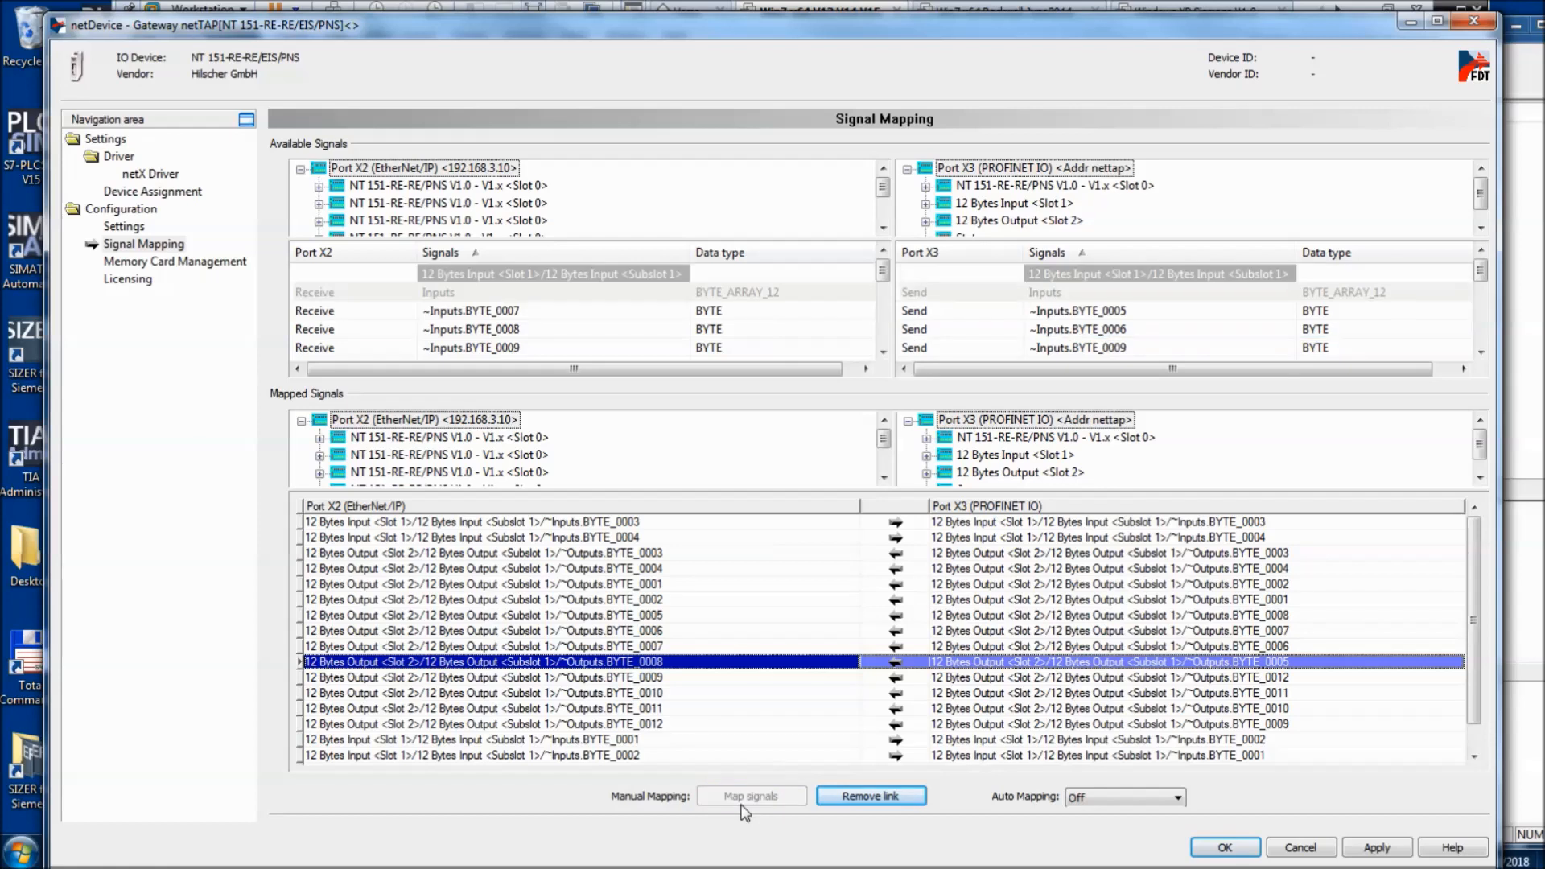
- Map Port X2 input BYTE_0007 to Port X3 input BYTE_0006, and X2 input BYTE_0008 to X3 input BYTE_0005
left_click(543, 311)
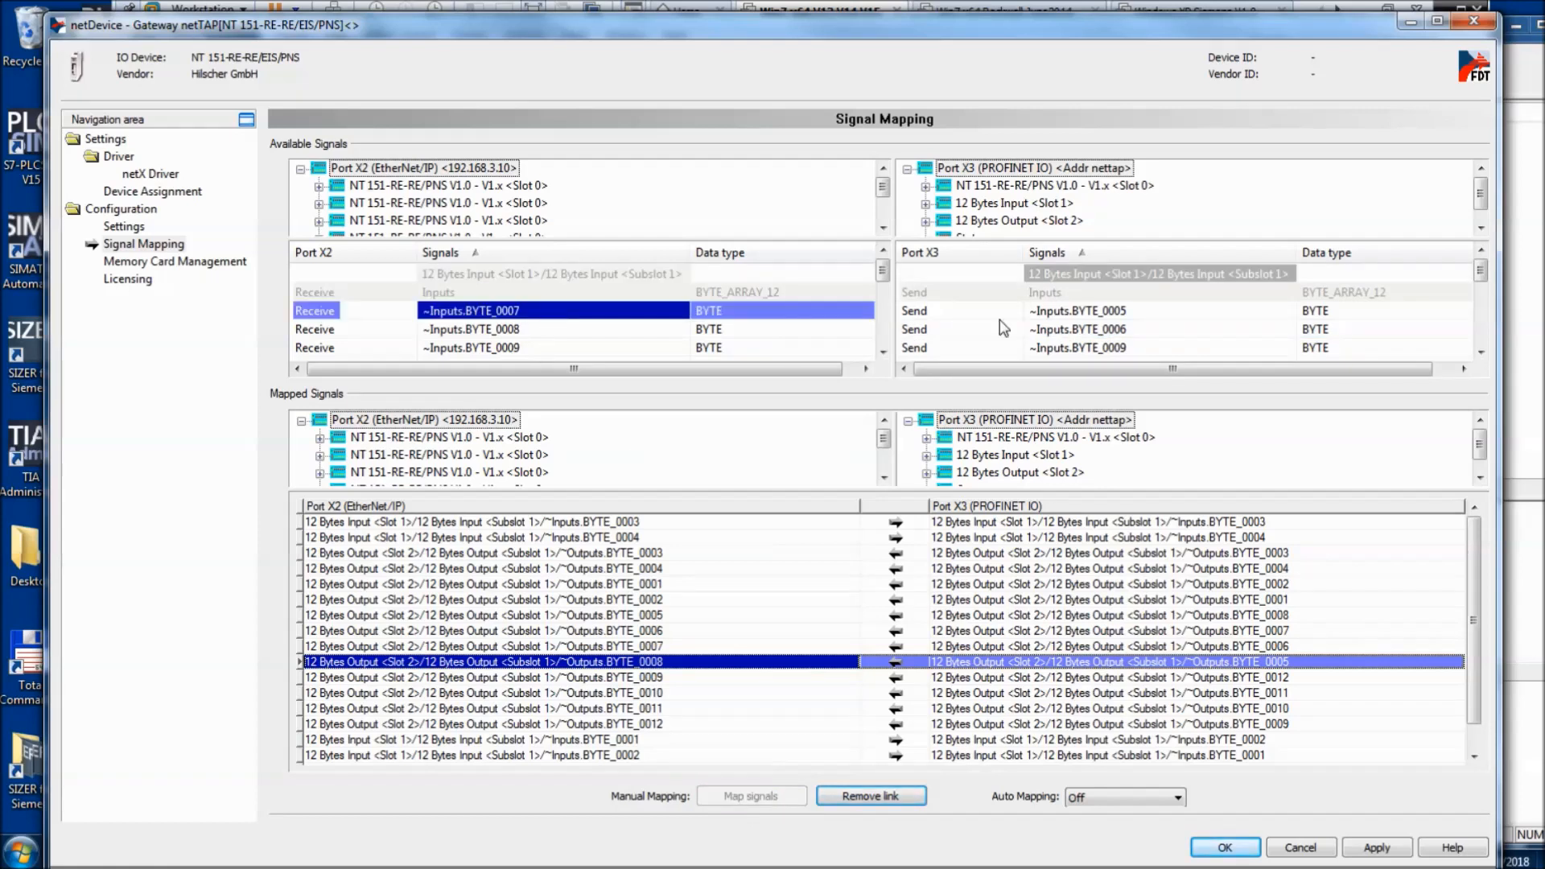
left_click(1055, 330)
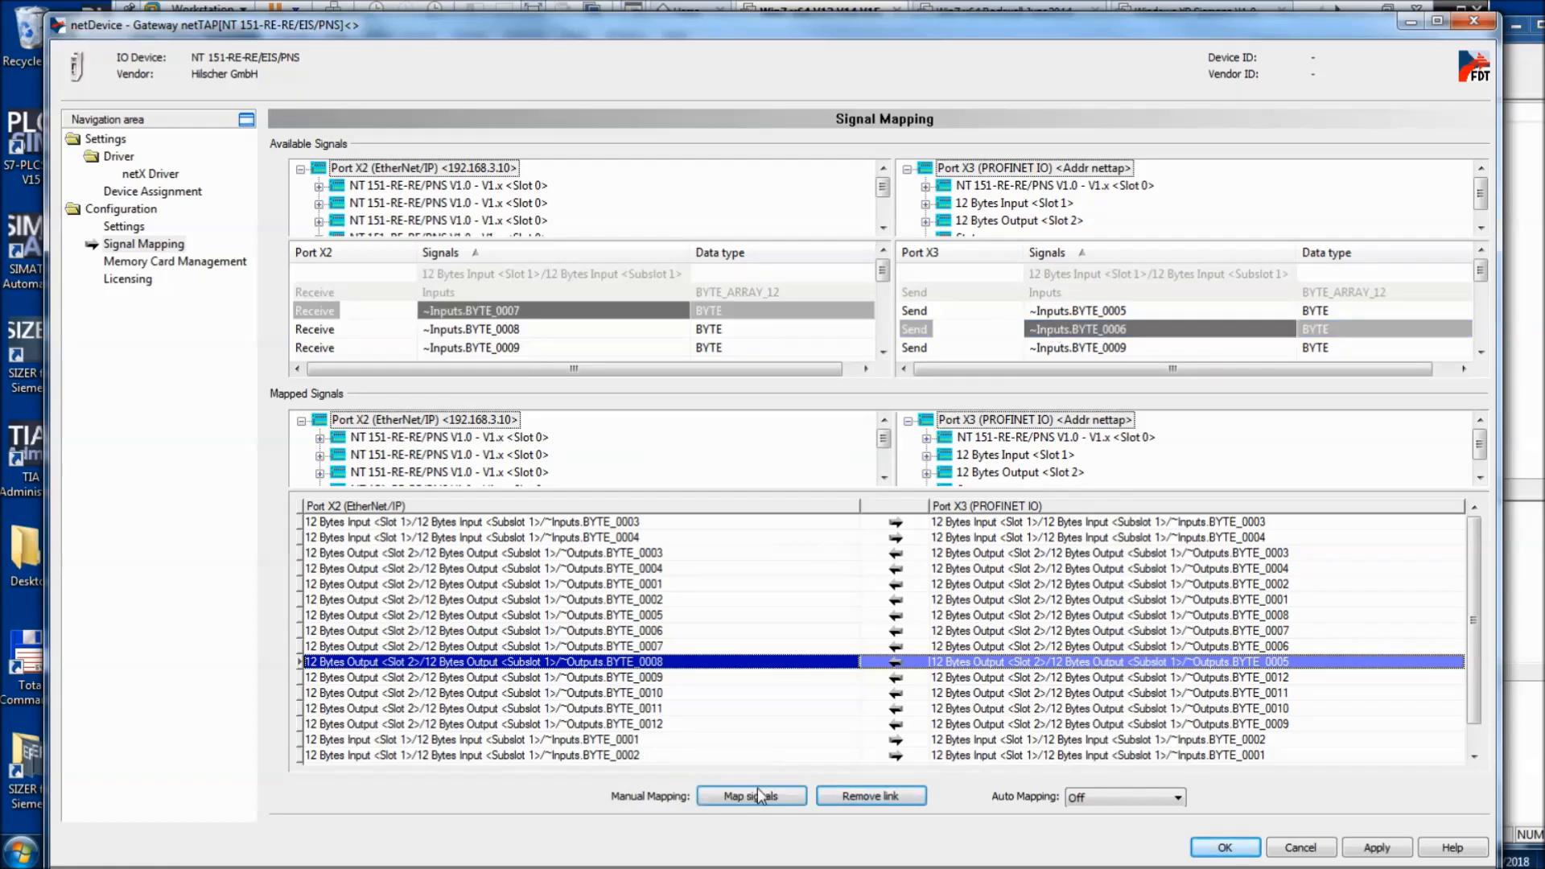
left_click(753, 795)
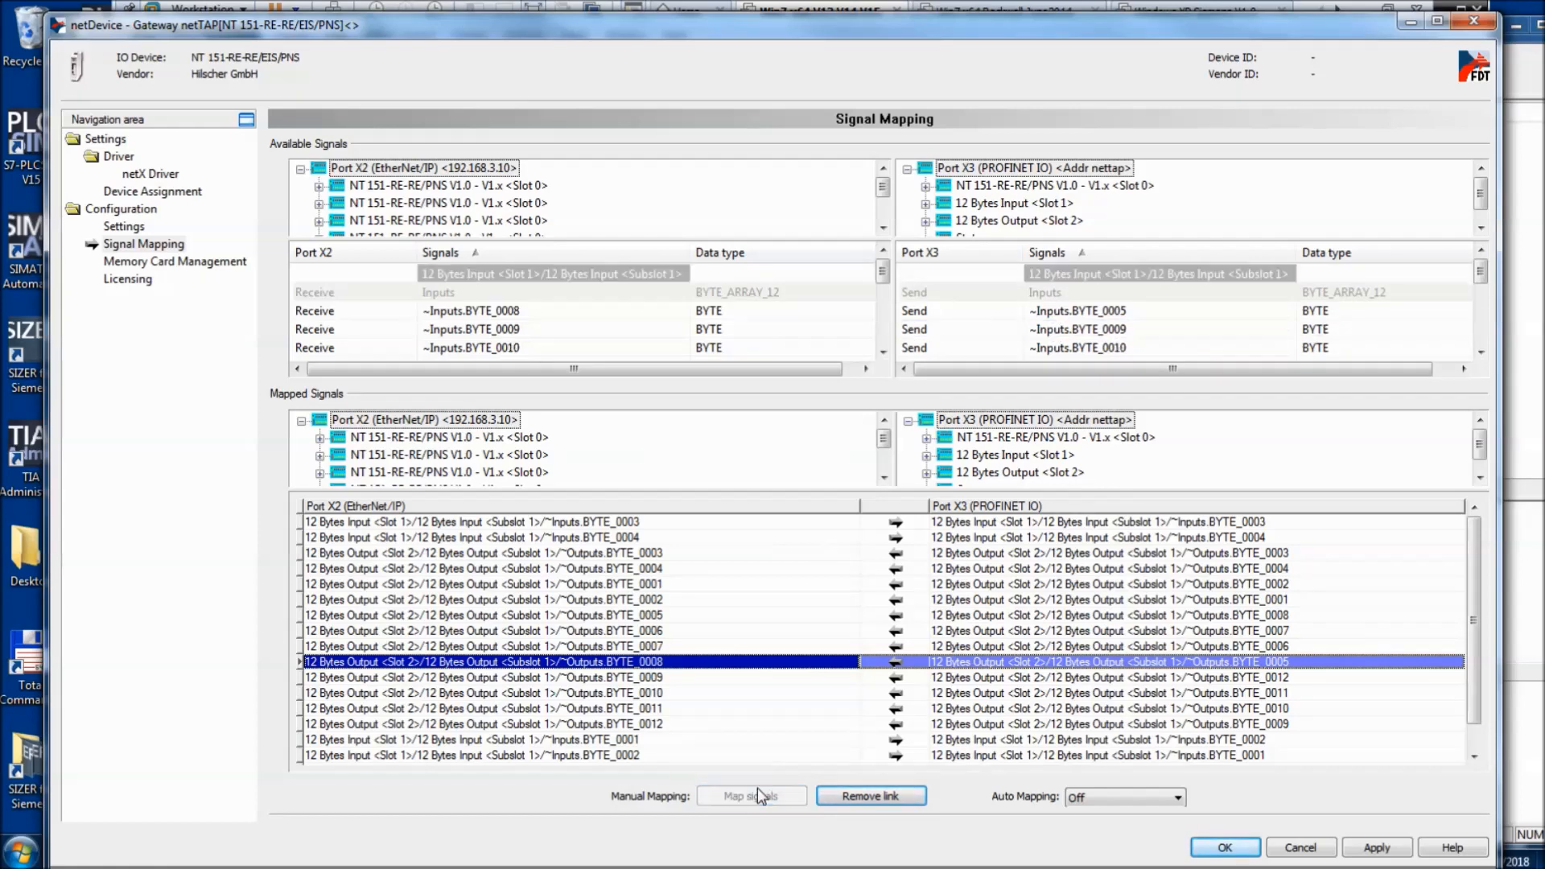
left_click(576, 314)
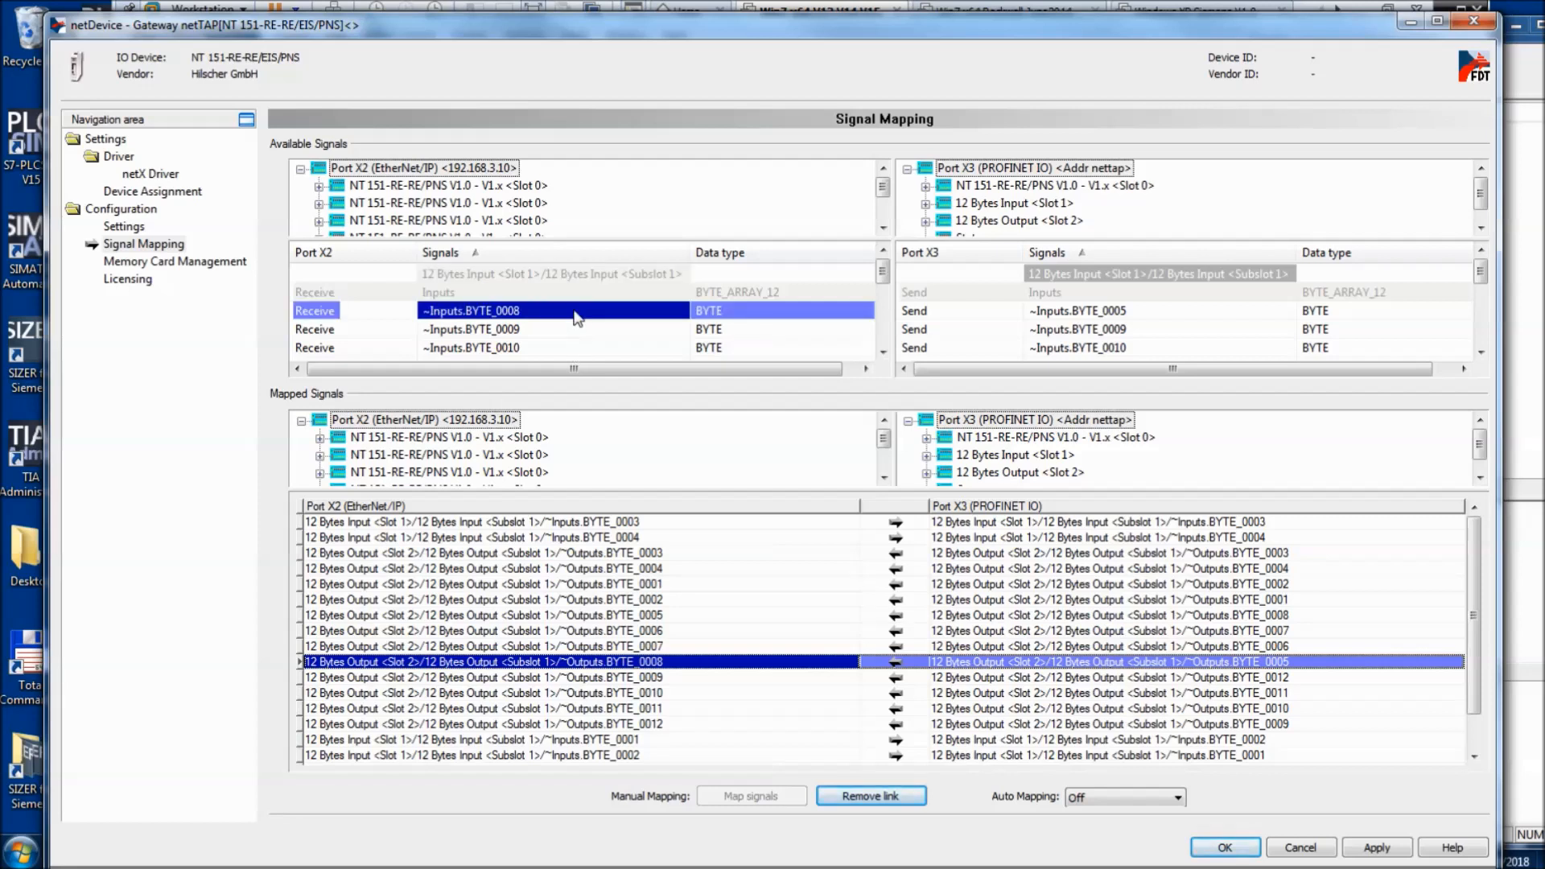
left_click(1046, 314)
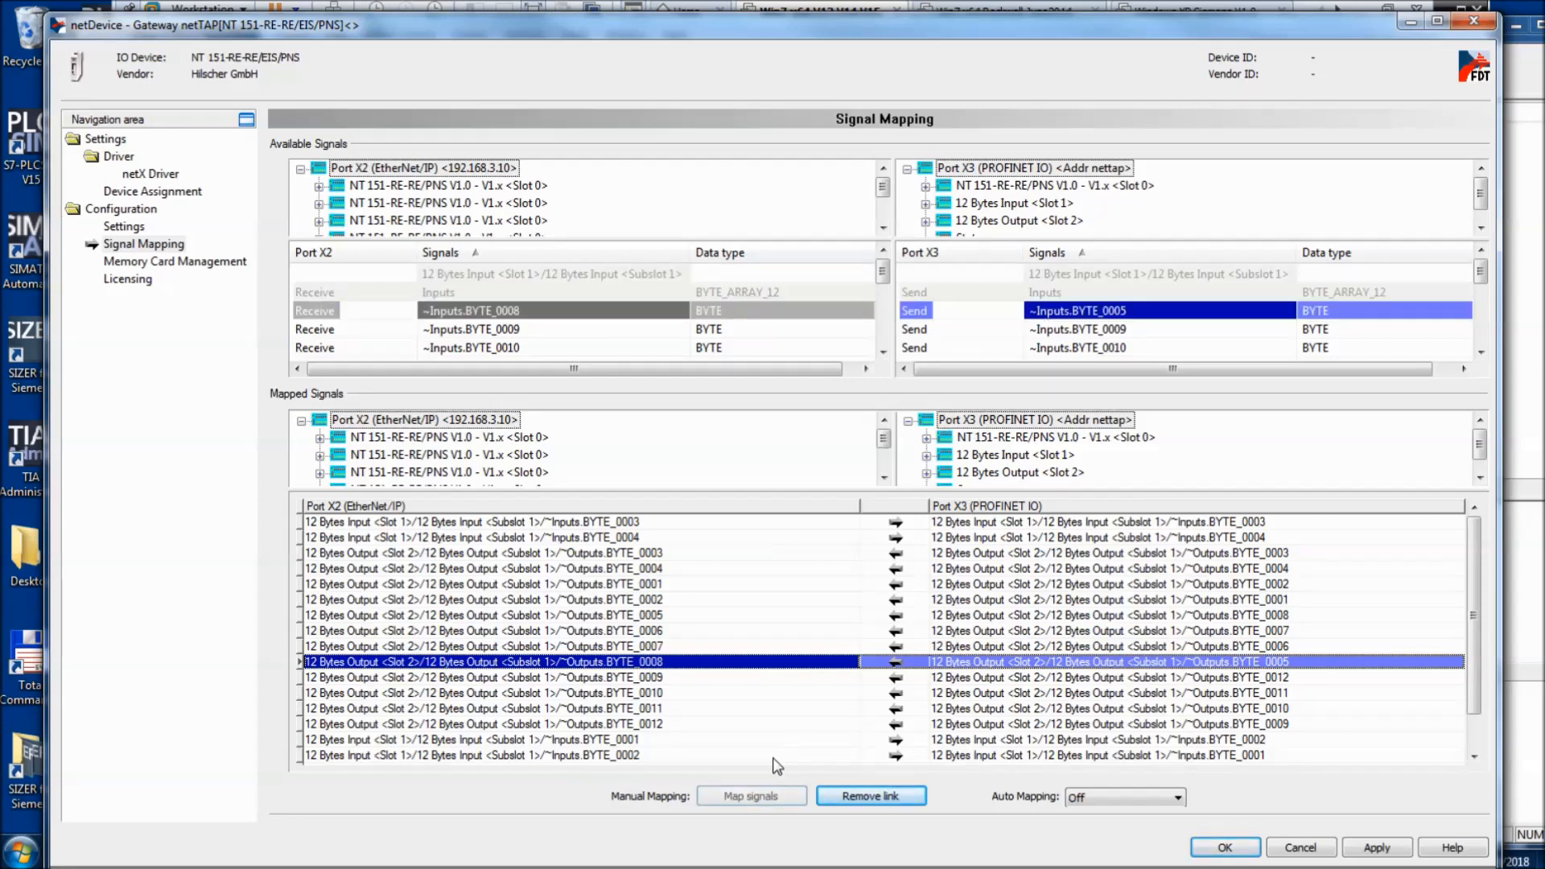
left_click(771, 795)
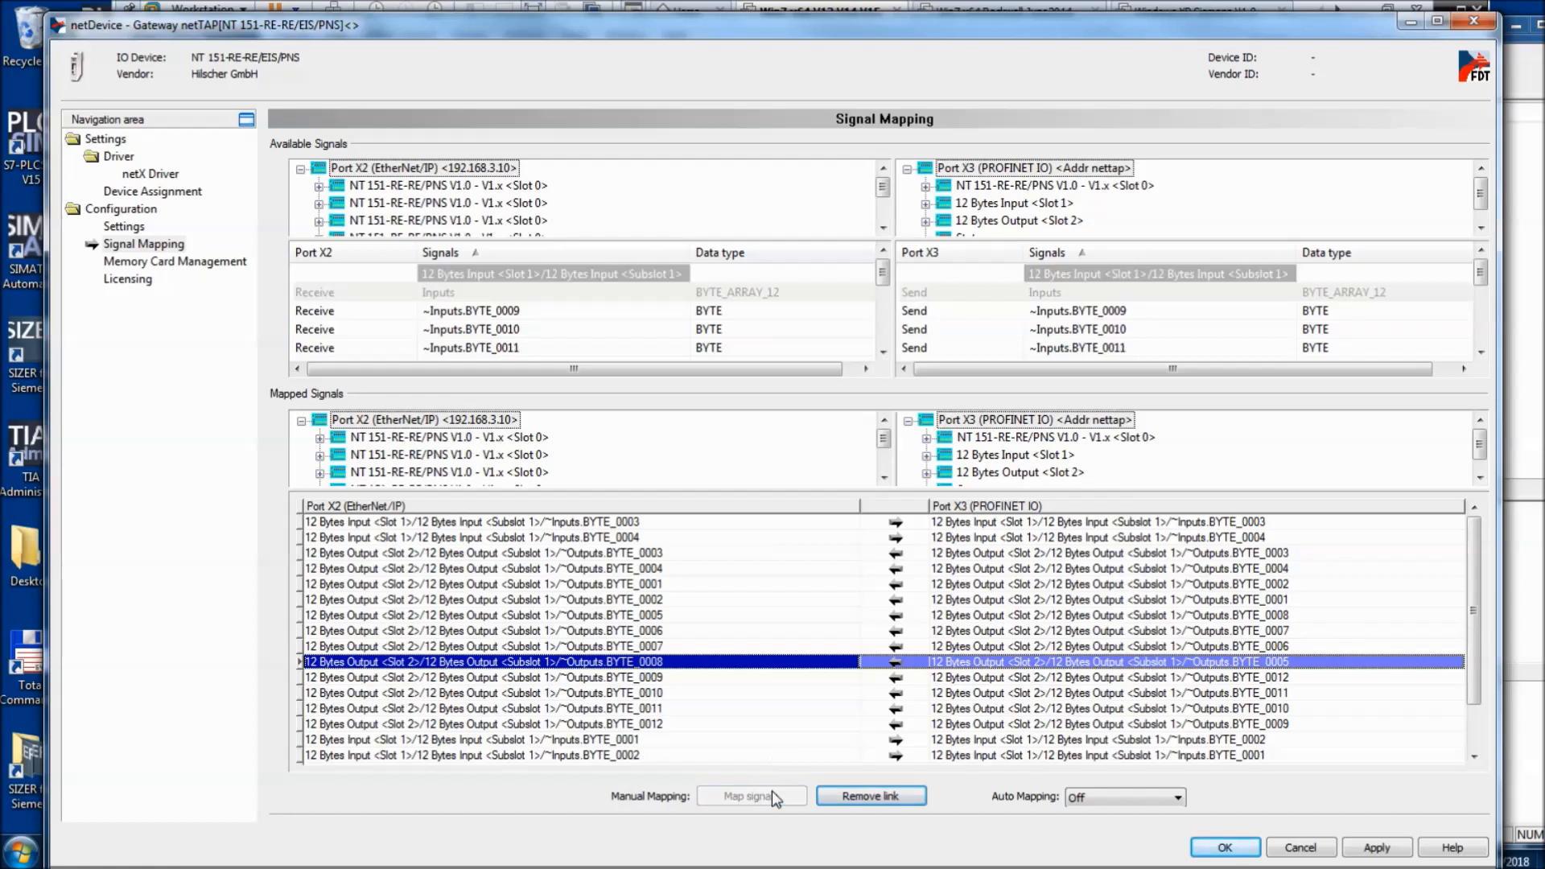
- Map Port X2 input BYTE_0009 to Port X3 input BYTE_0012
left_click(561, 314)
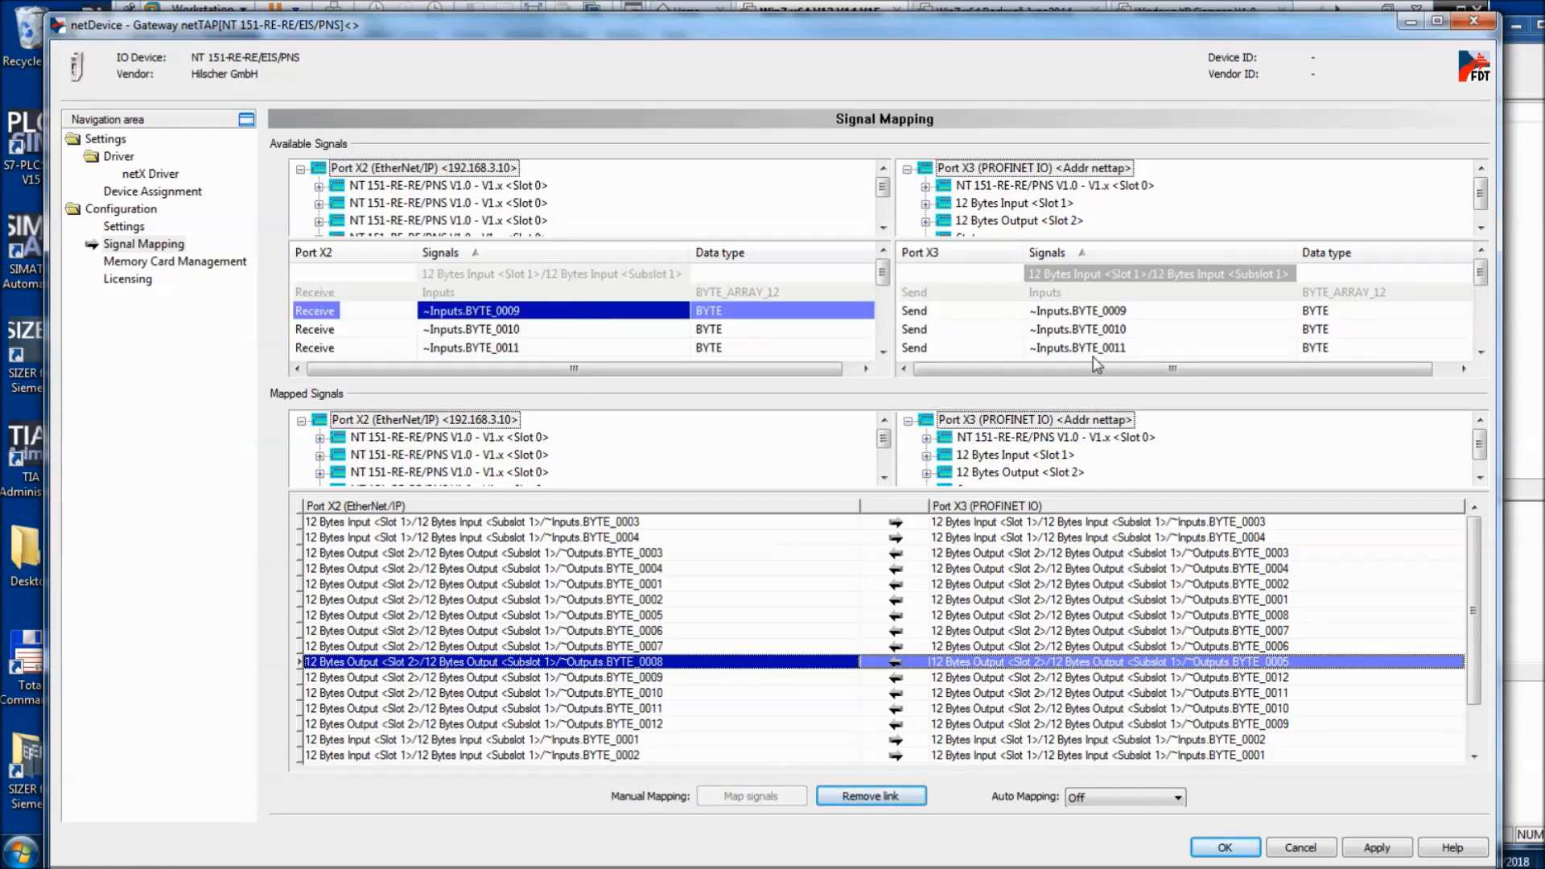
scroll(1473, 345, "down", 2)
left_click(1479, 351)
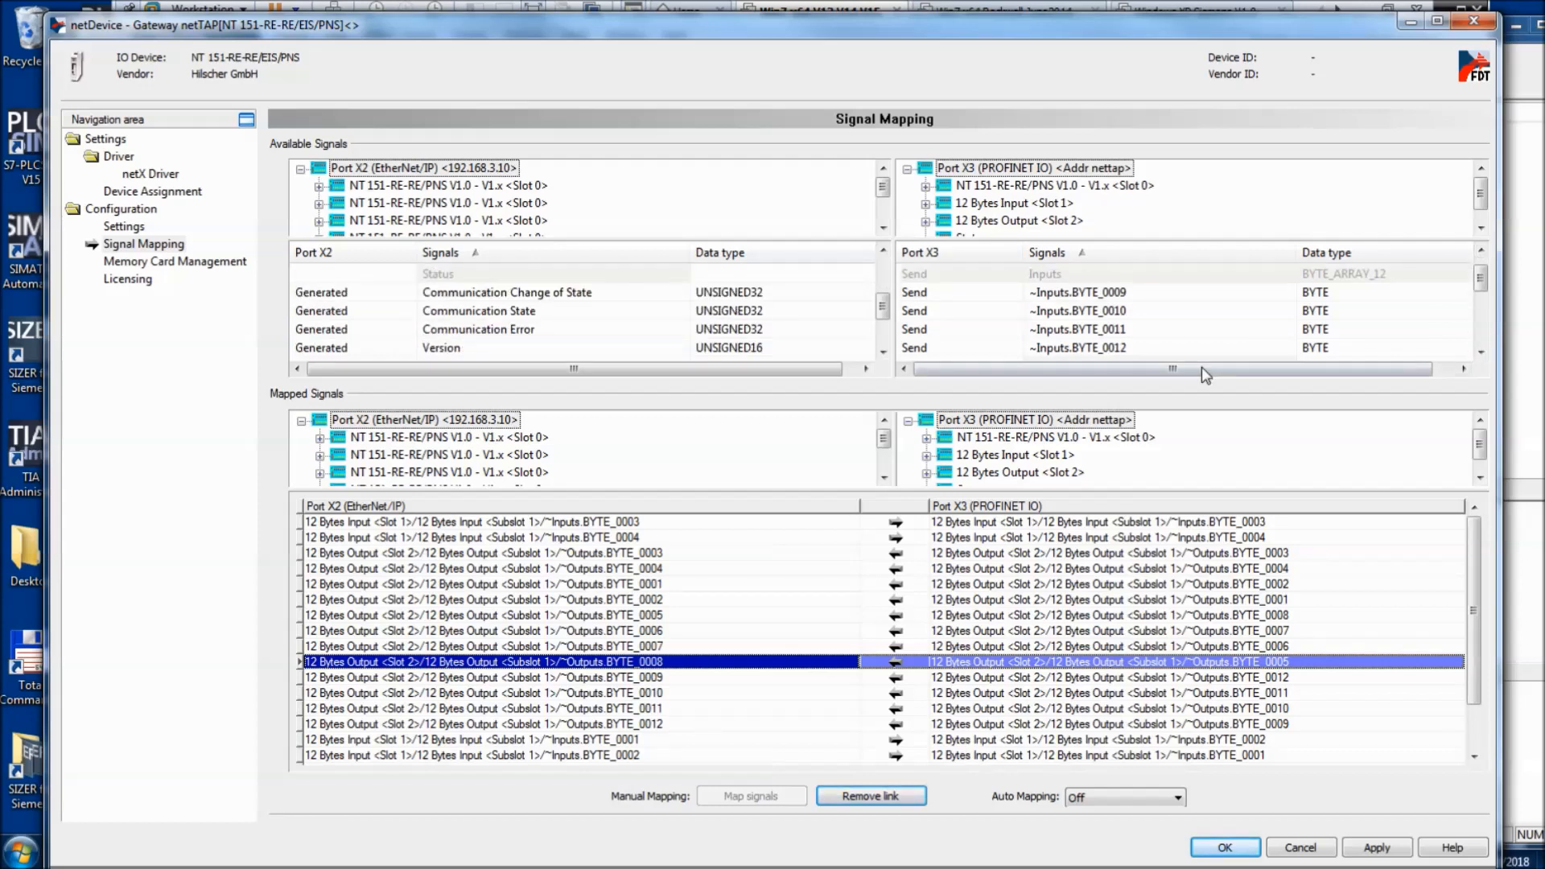
left_click(1183, 352)
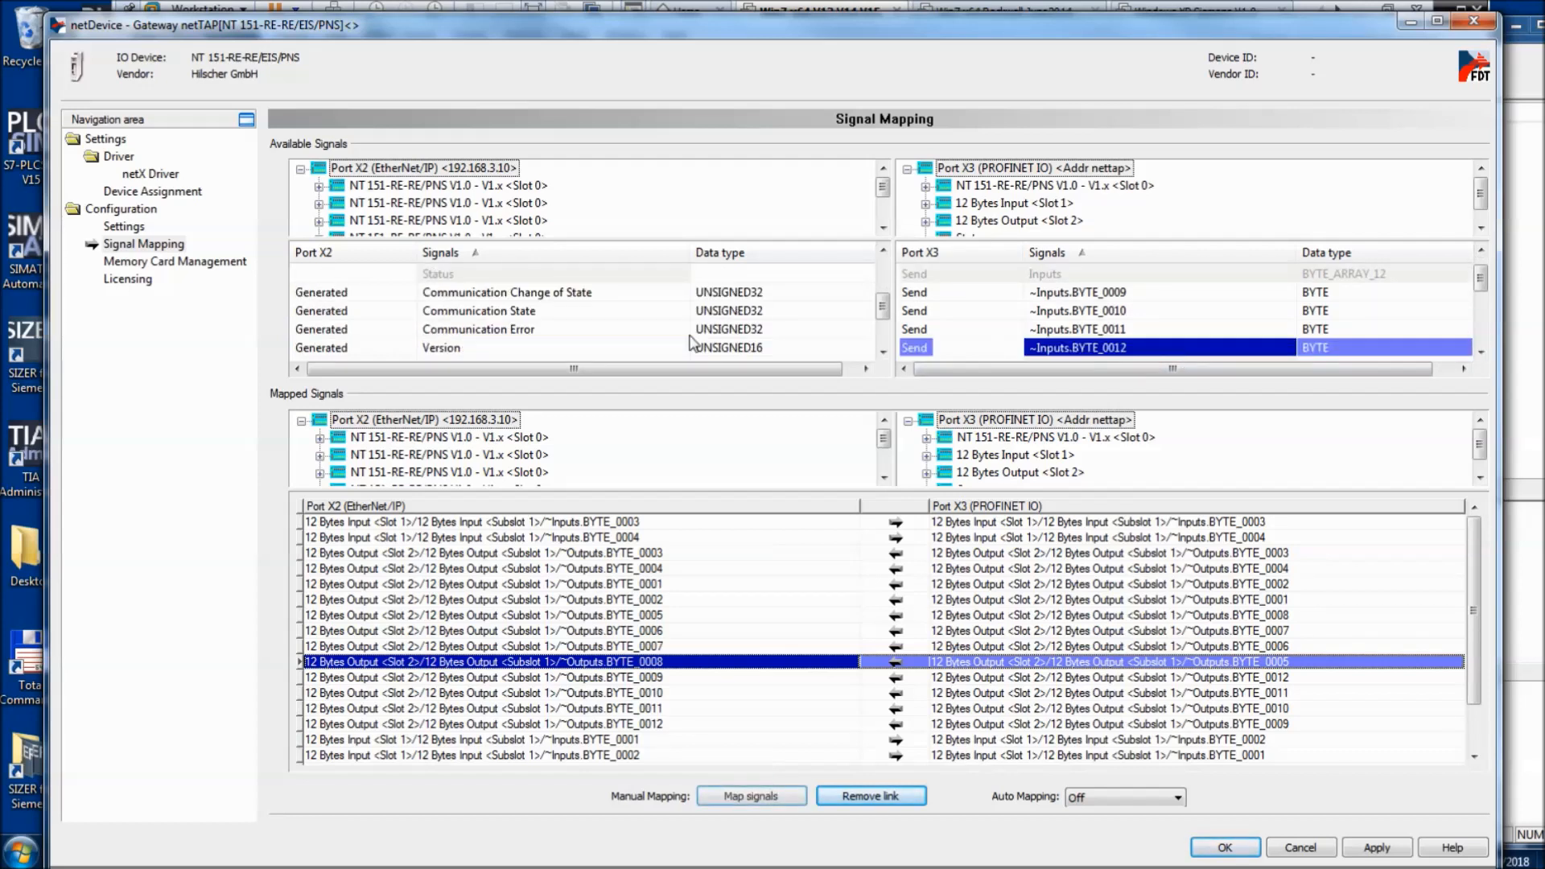
left_click(883, 314)
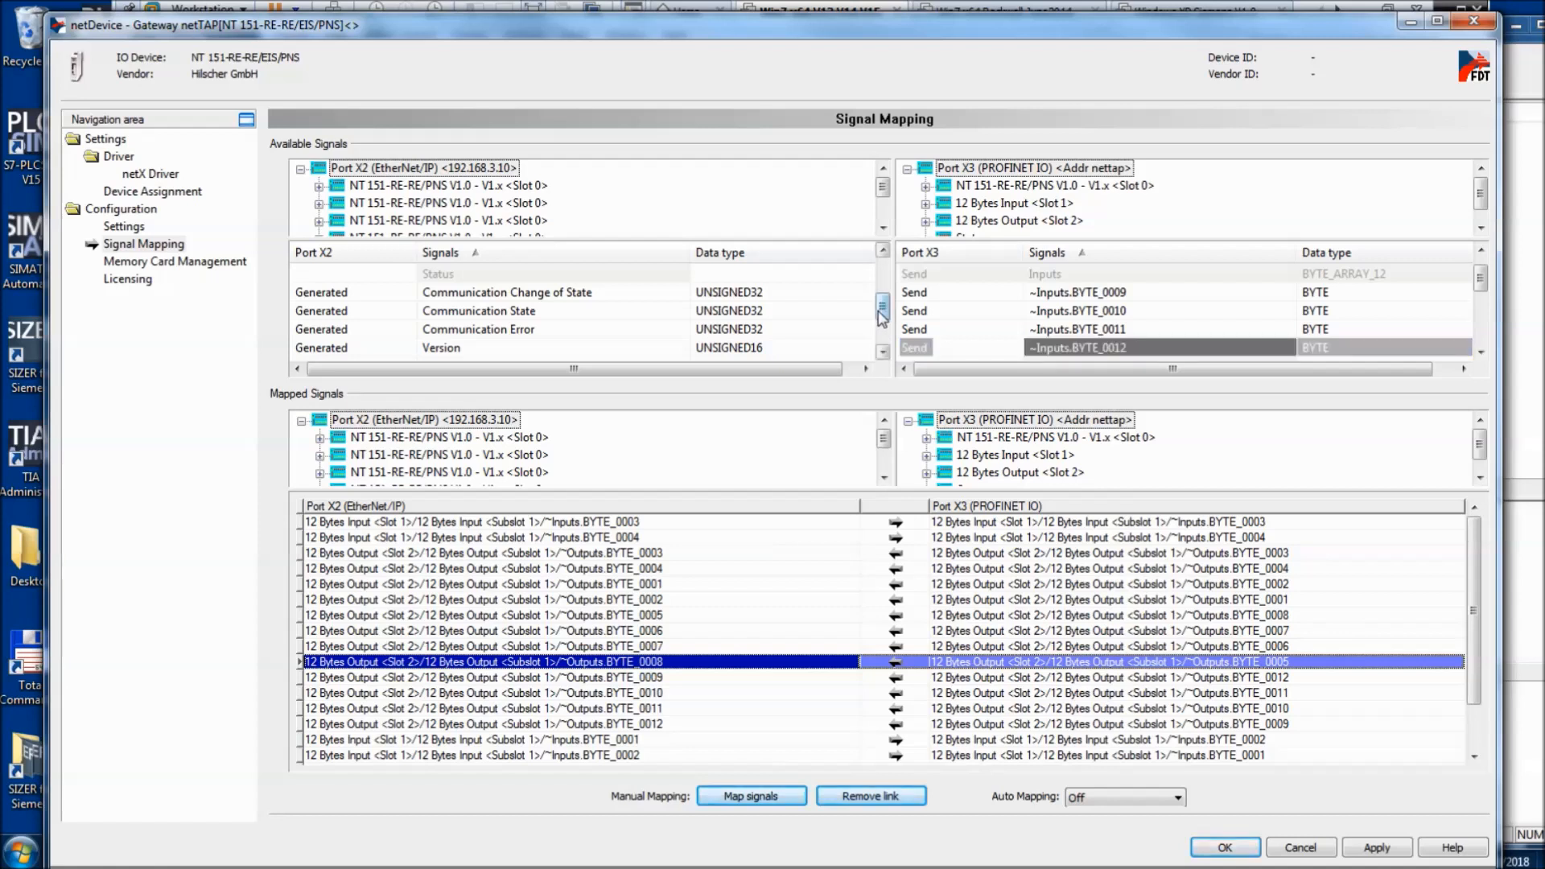
left_click_drag(883, 314, 885, 283)
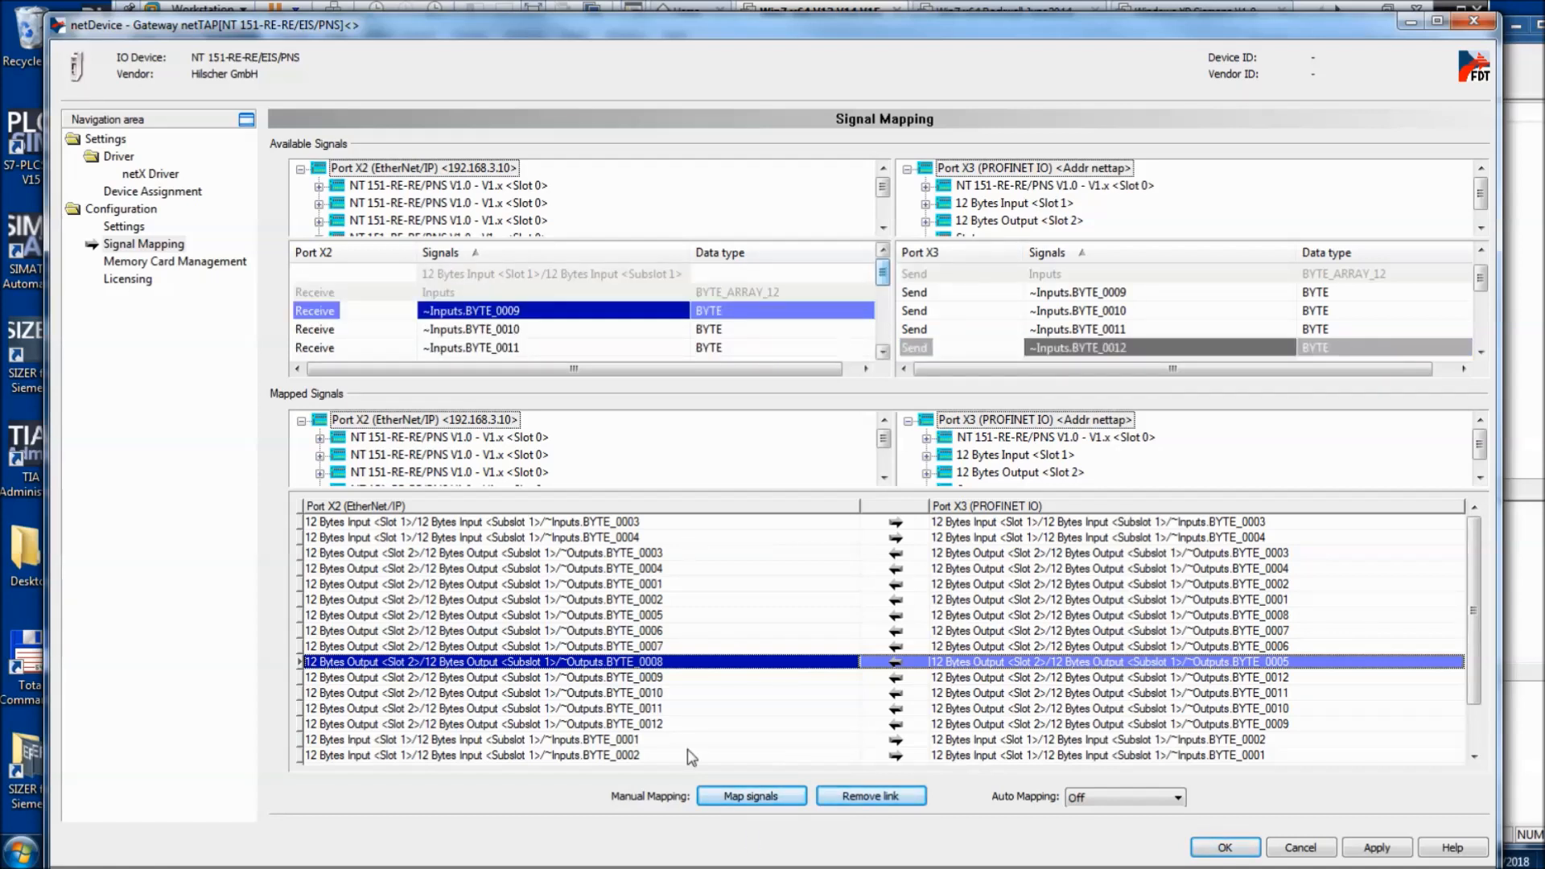
left_click(756, 802)
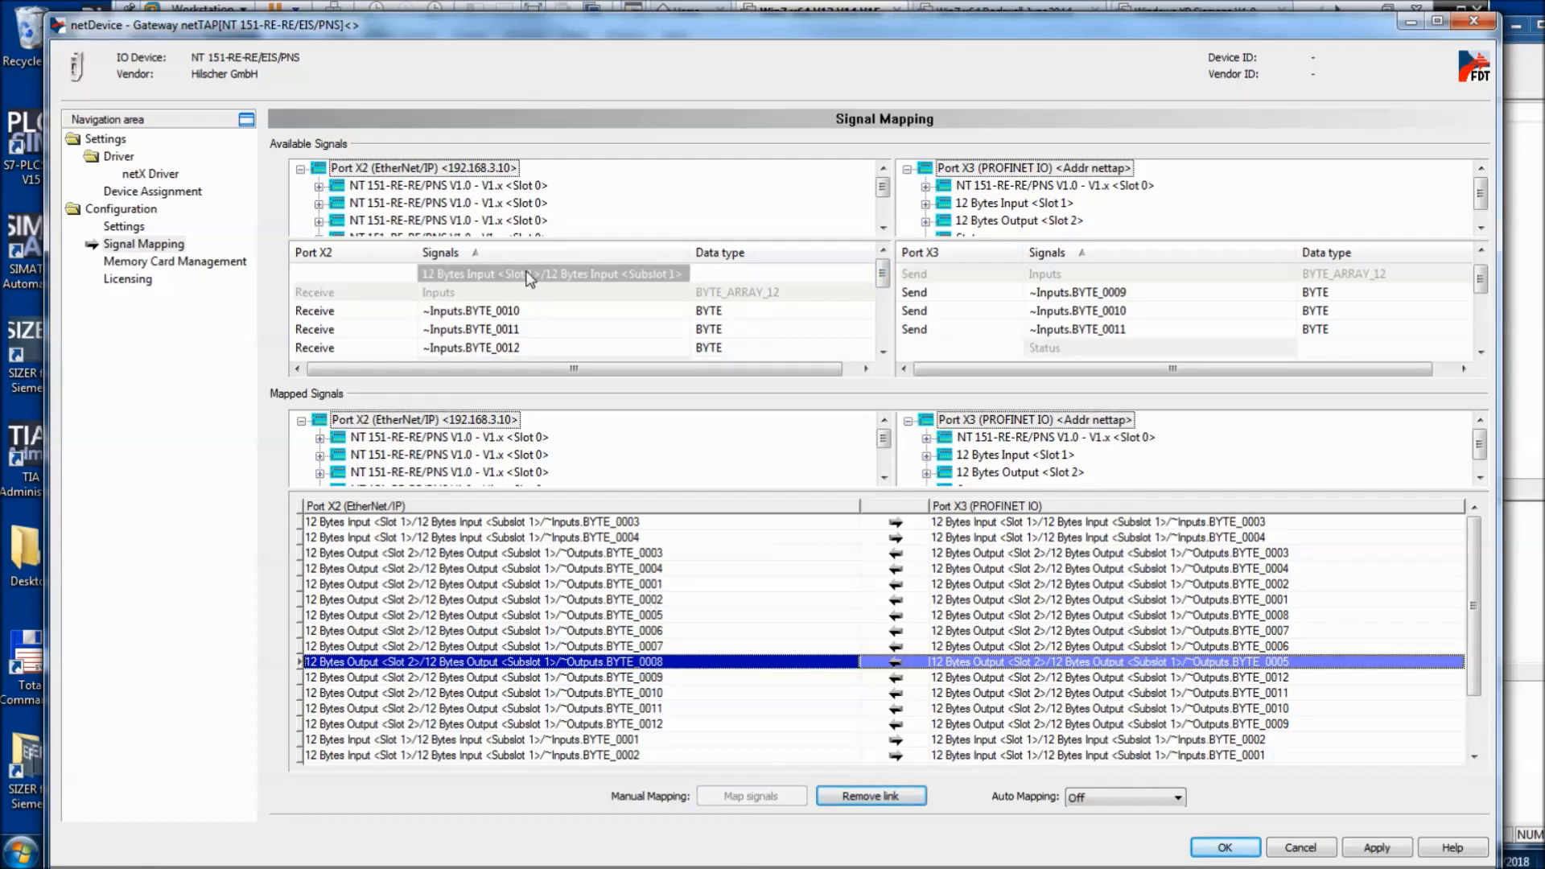
- Map Port X2 input BYTE_0010 to Port X3 input BYTE_0011, and X2 input BYTE_0011 to X3 input BYTE_0010
left_click(537, 311)
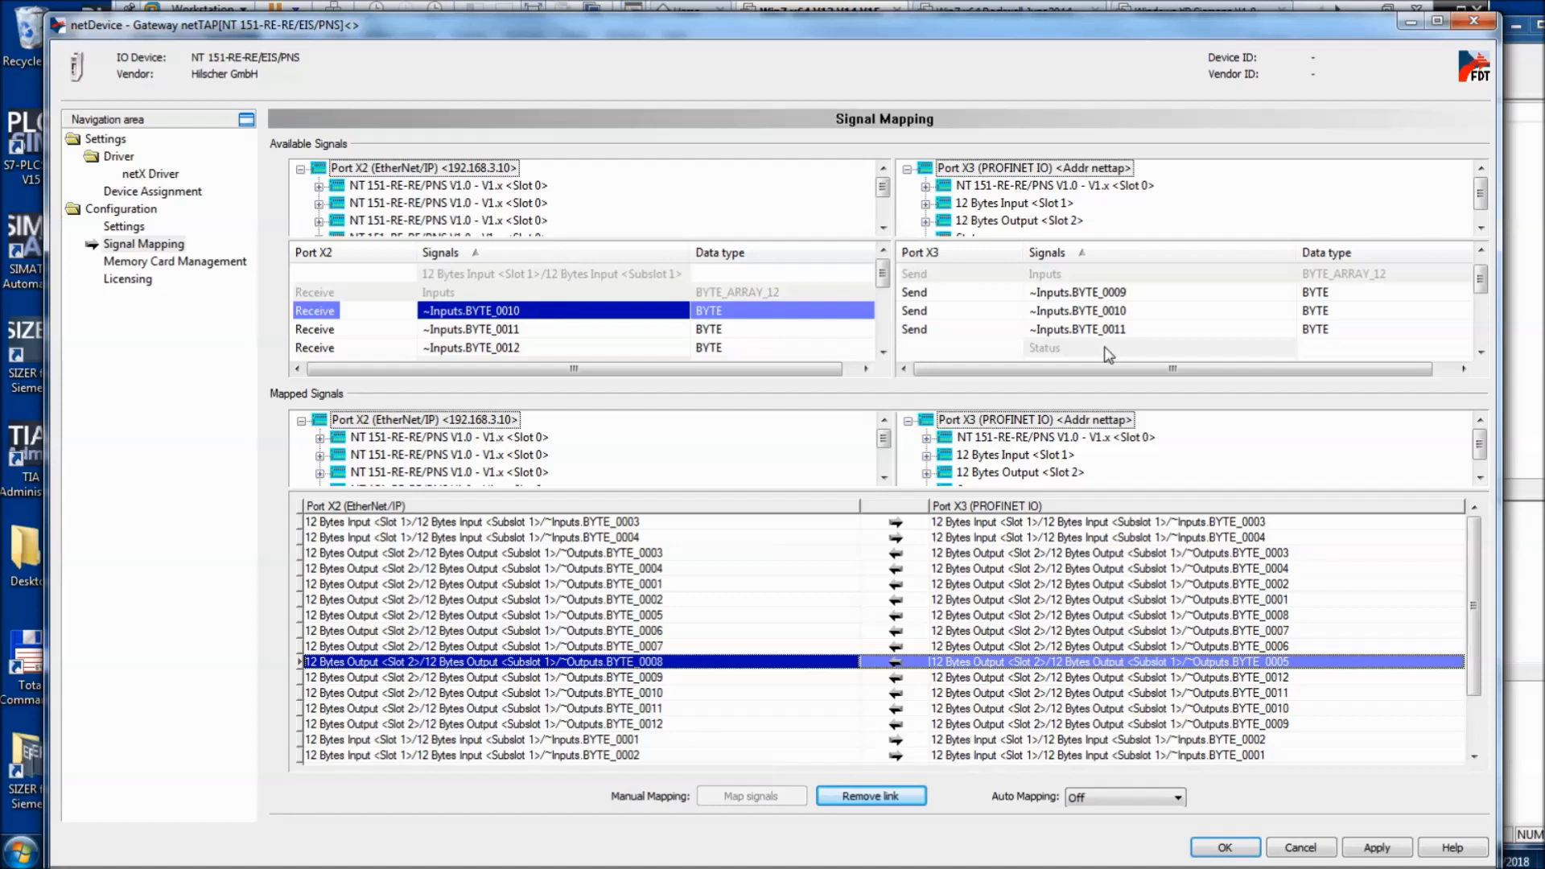
left_click(1129, 330)
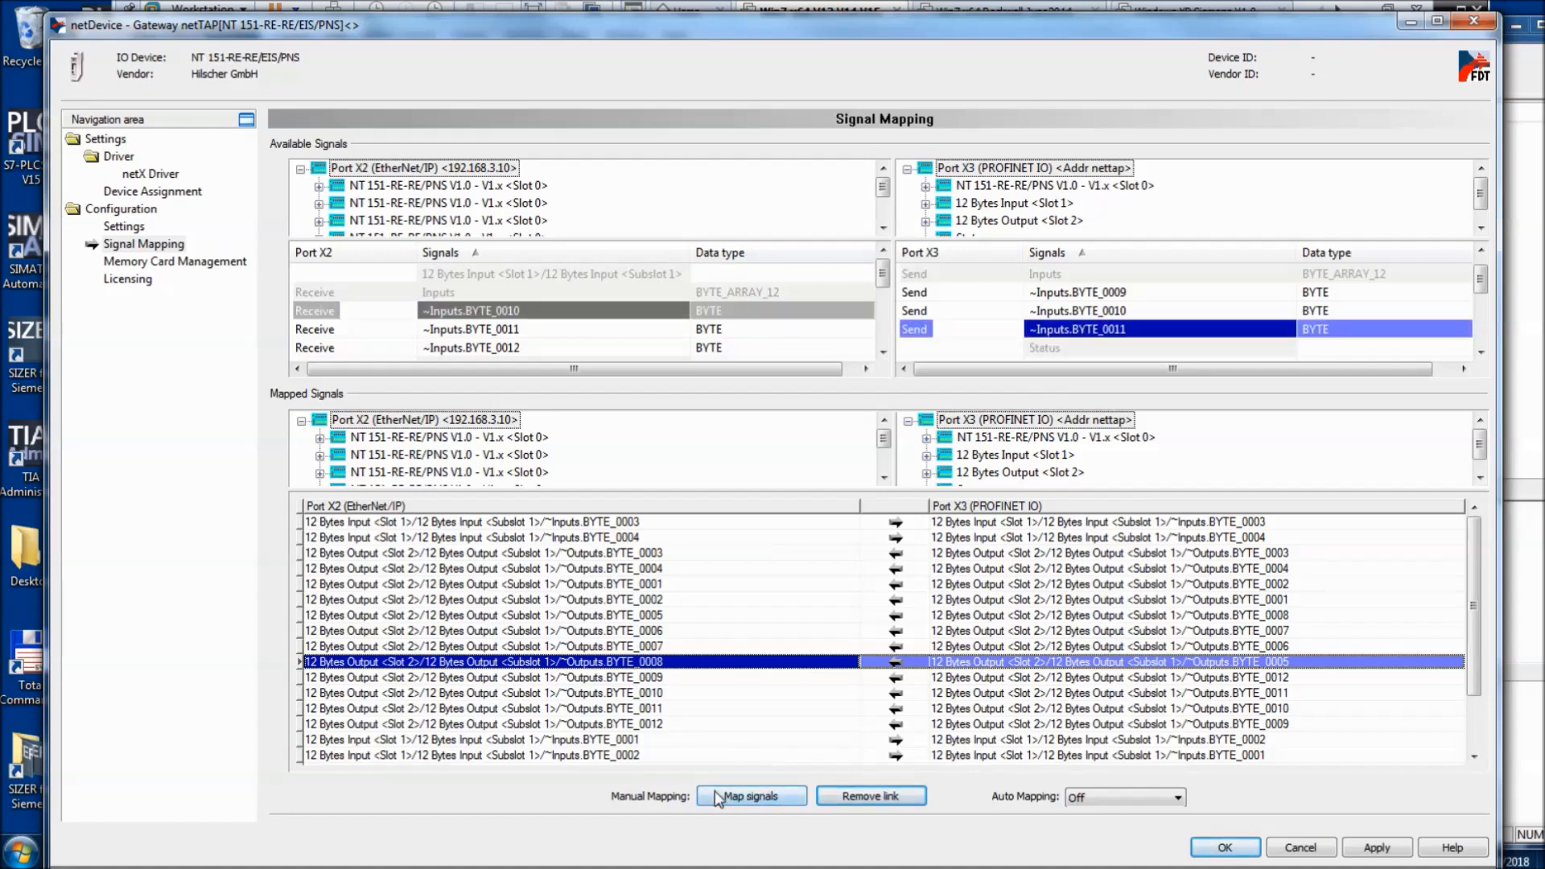
left_click(717, 796)
left_click(570, 311)
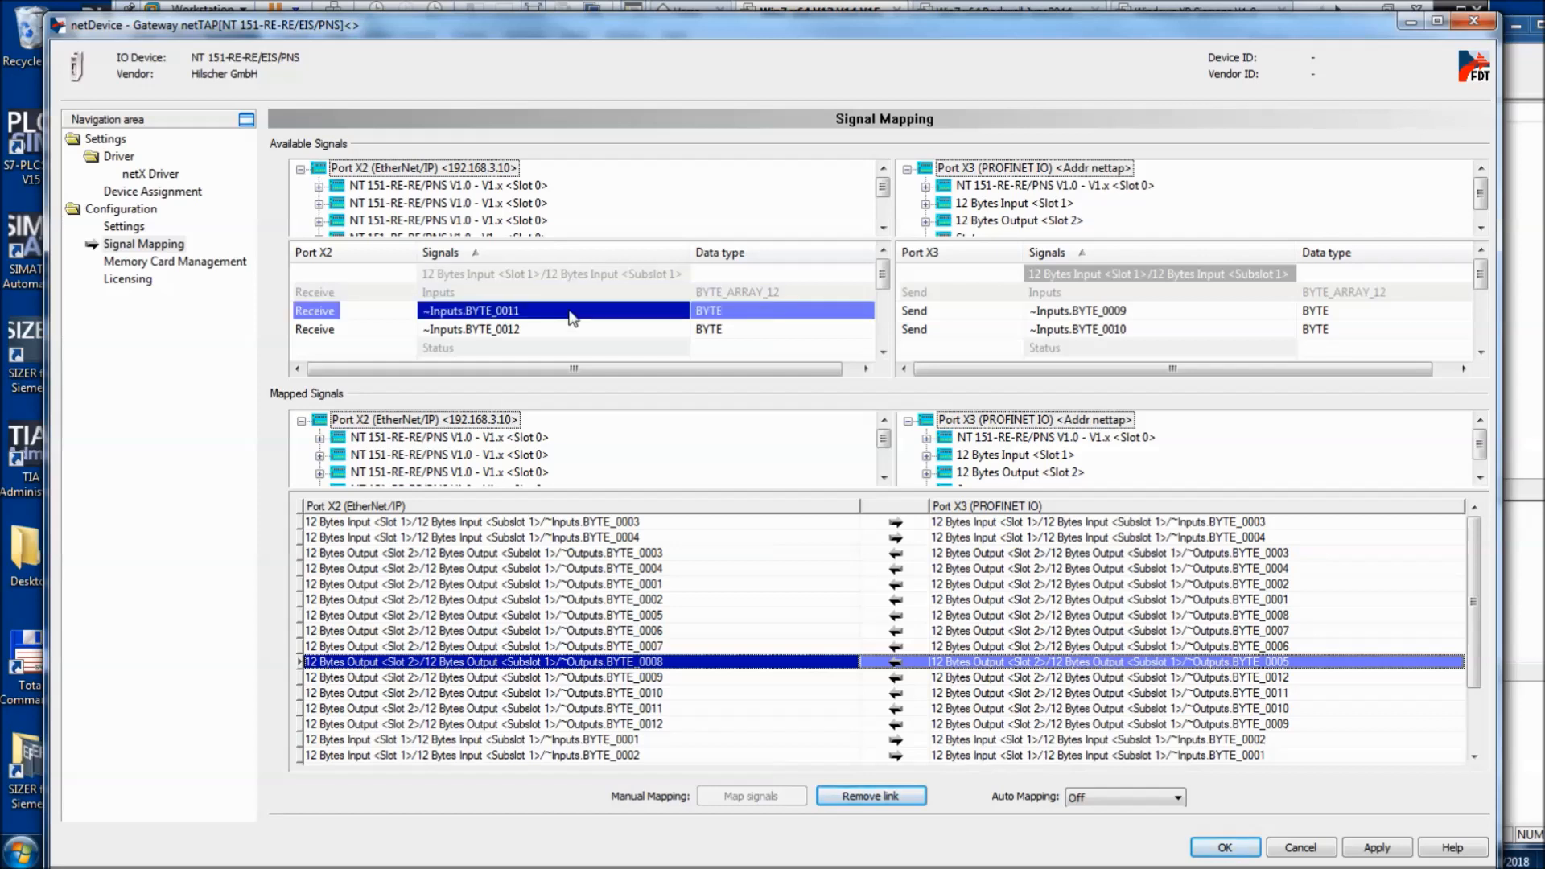
left_click(1086, 330)
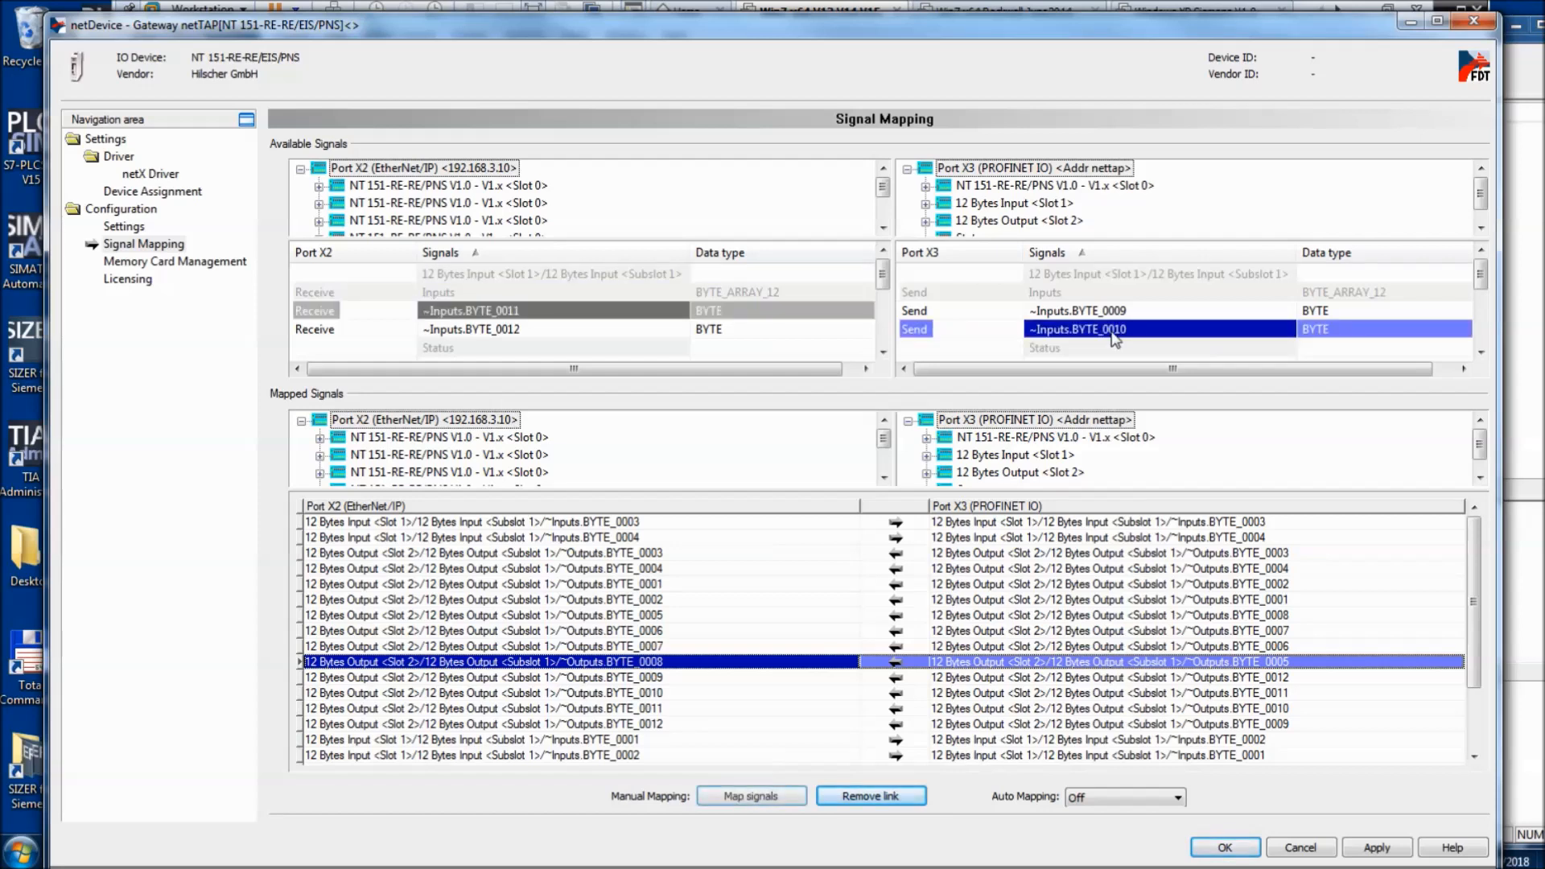
left_click(706, 795)
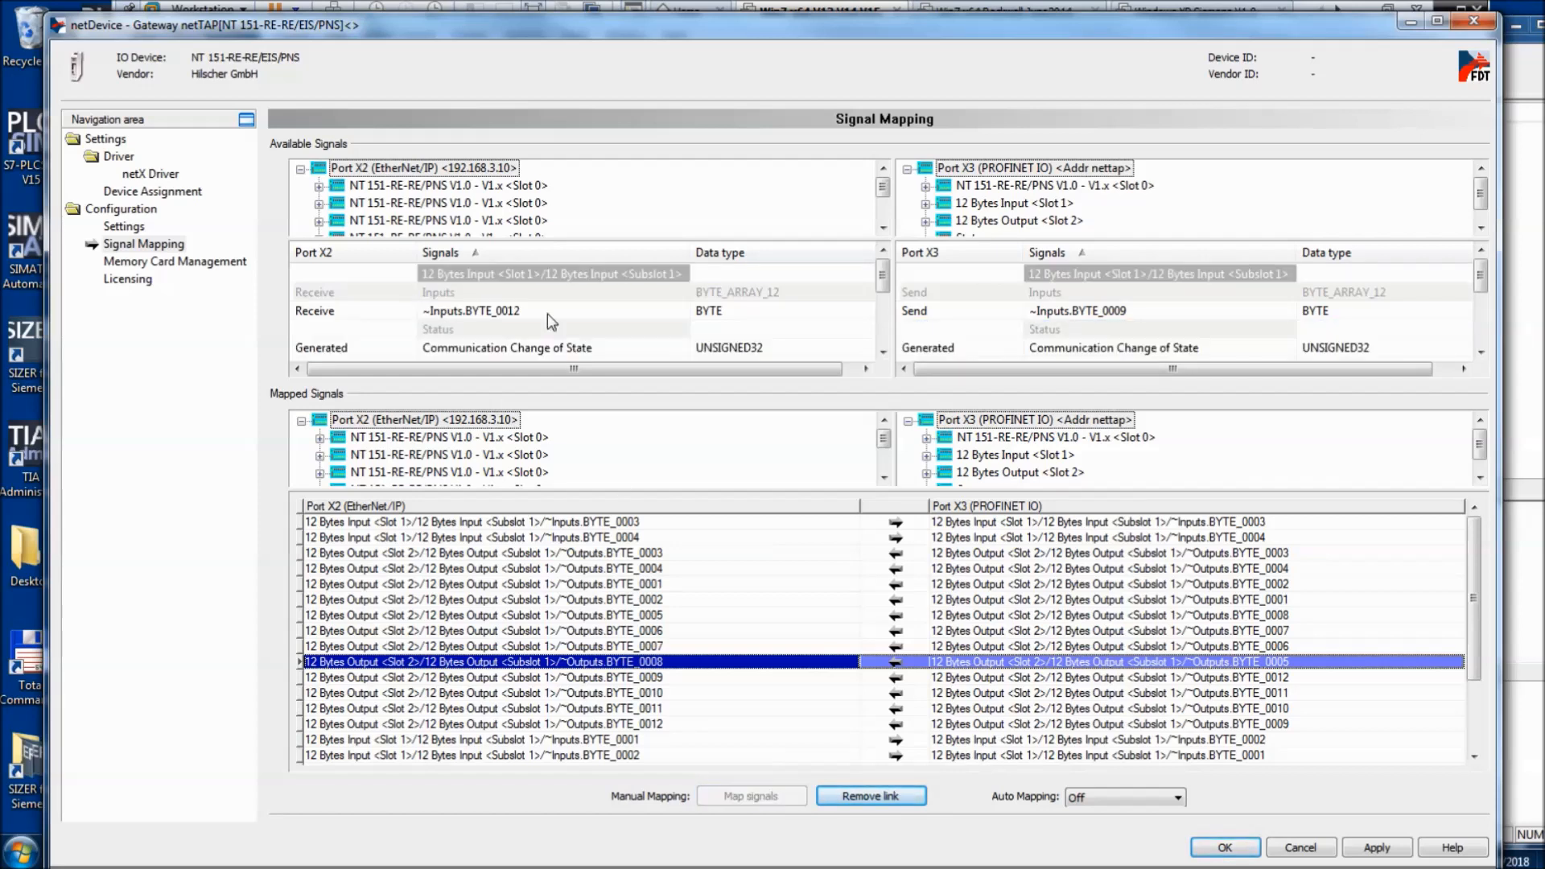
- Map Port X2 input BYTE_0012 to Port X3 input BYTE_0009, and accept the netTAP signal mapping
left_click(550, 311)
left_click(1066, 320)
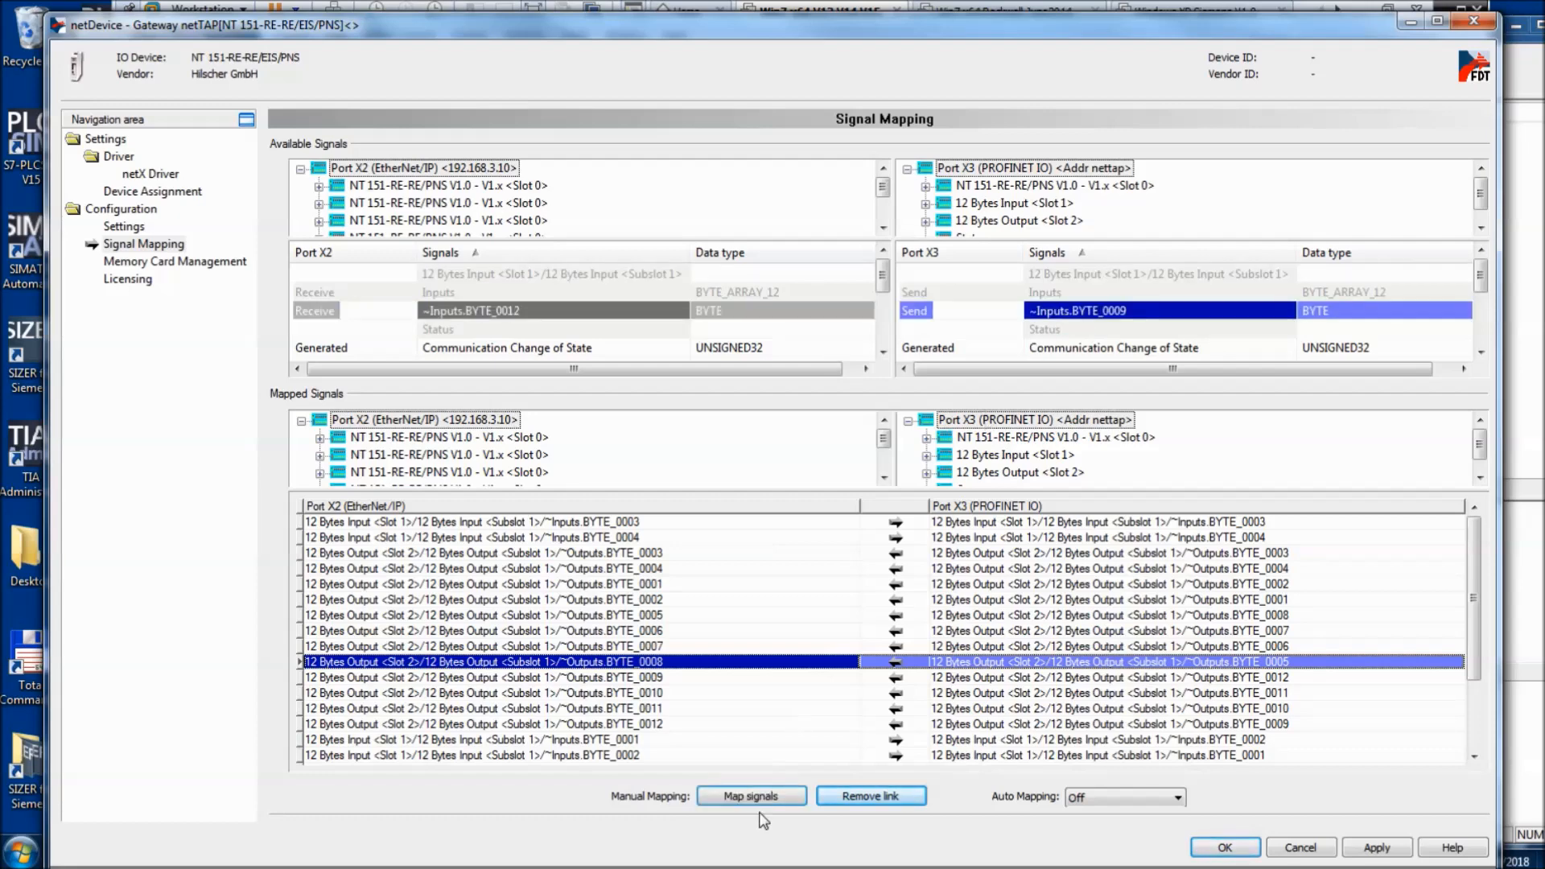
left_click(755, 801)
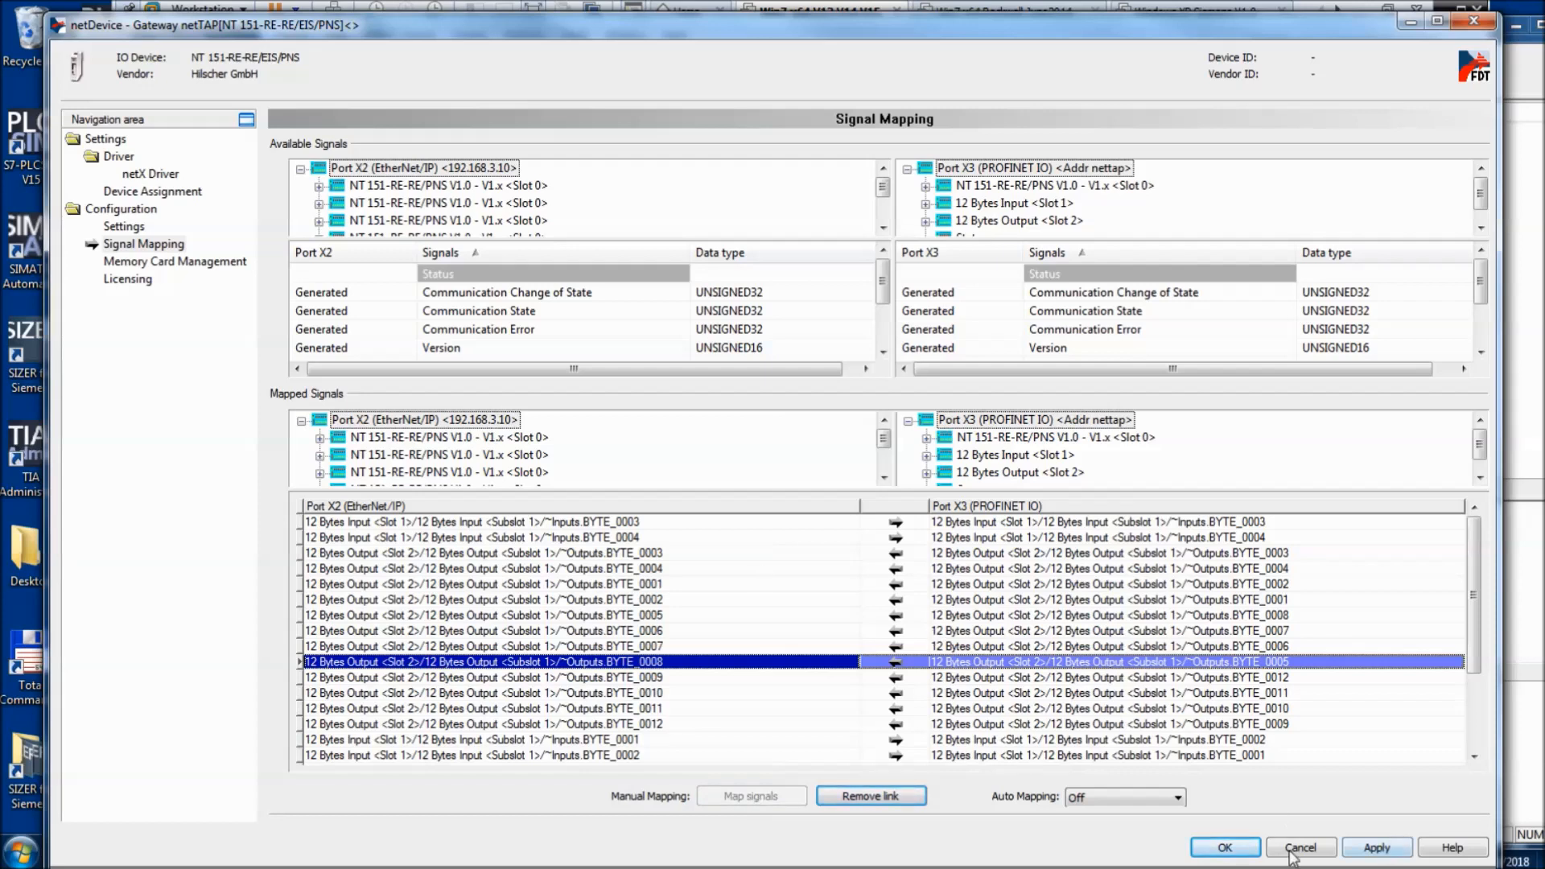
left_click(1242, 857)
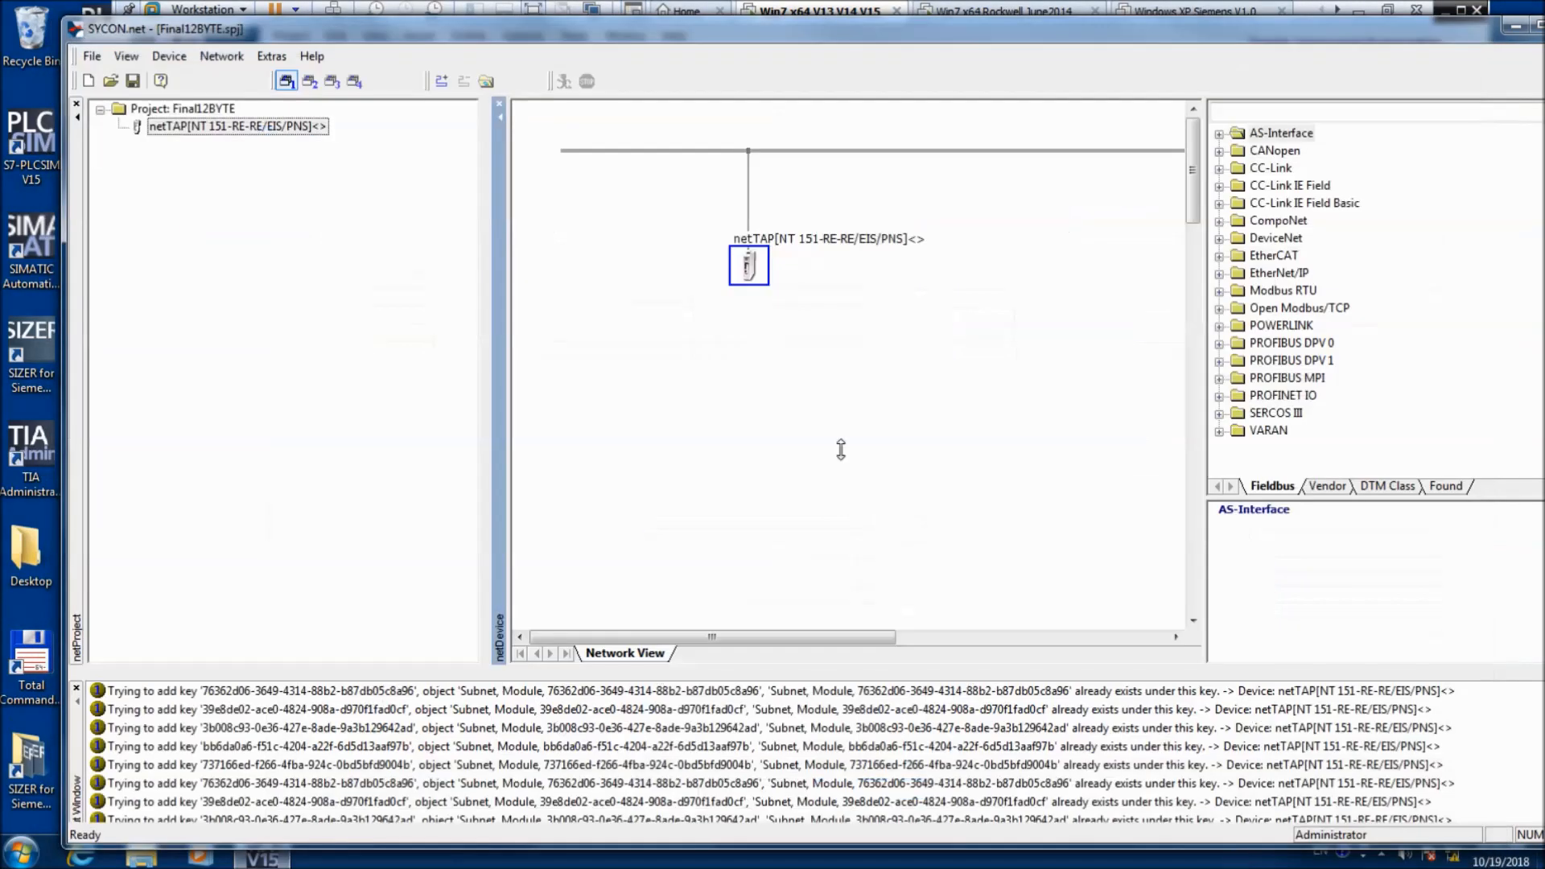
- Download the updated configuration to the netTAP gateway and minimize SYCON.net to return to TIA Portal
right_click(753, 264)
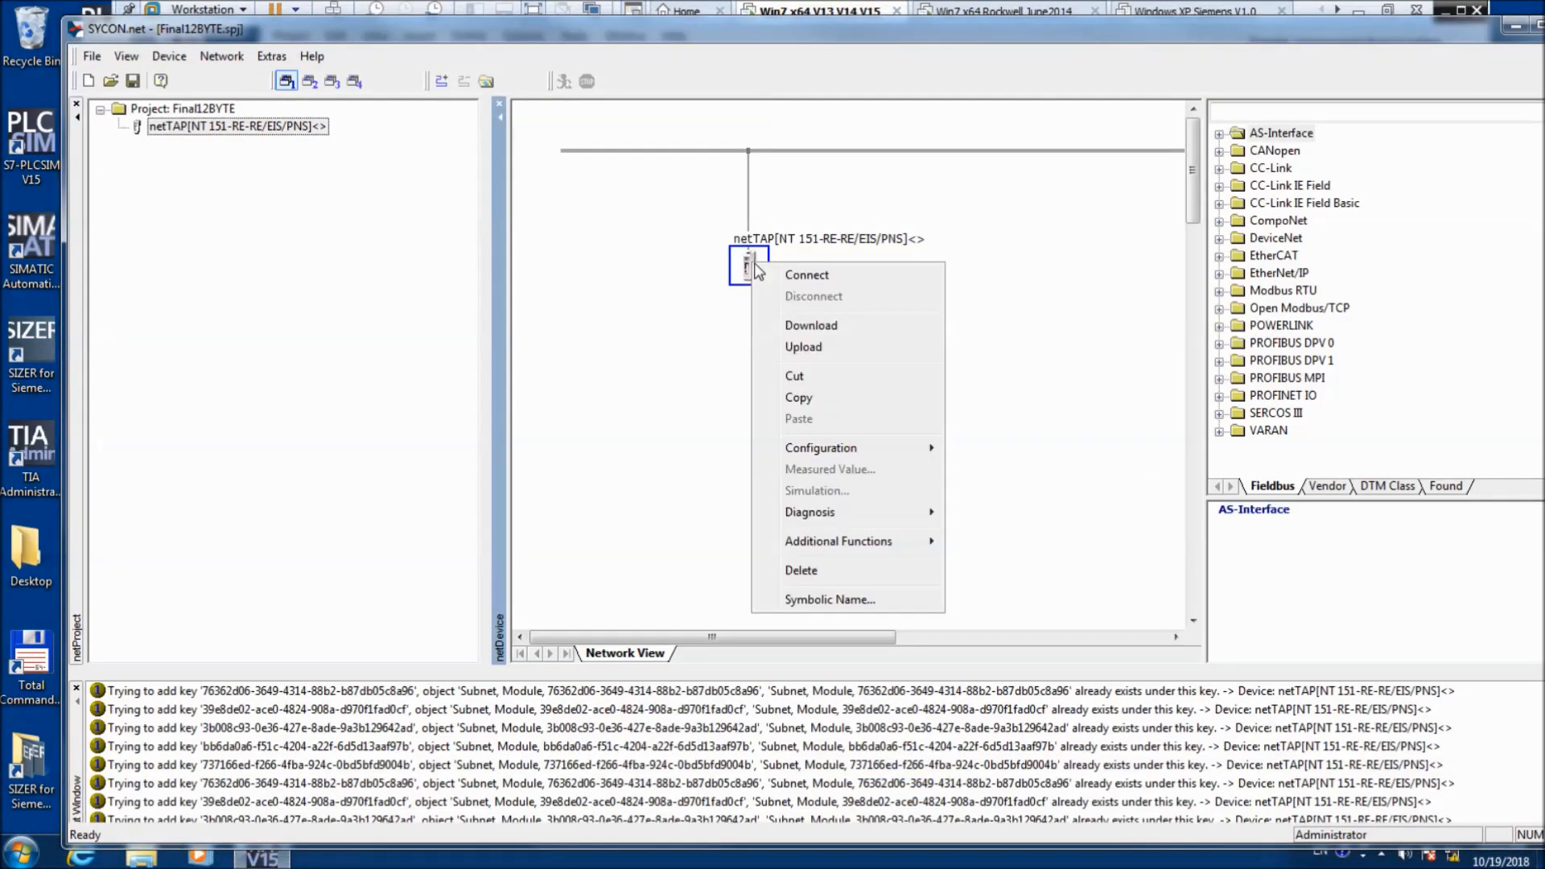
left_click(805, 325)
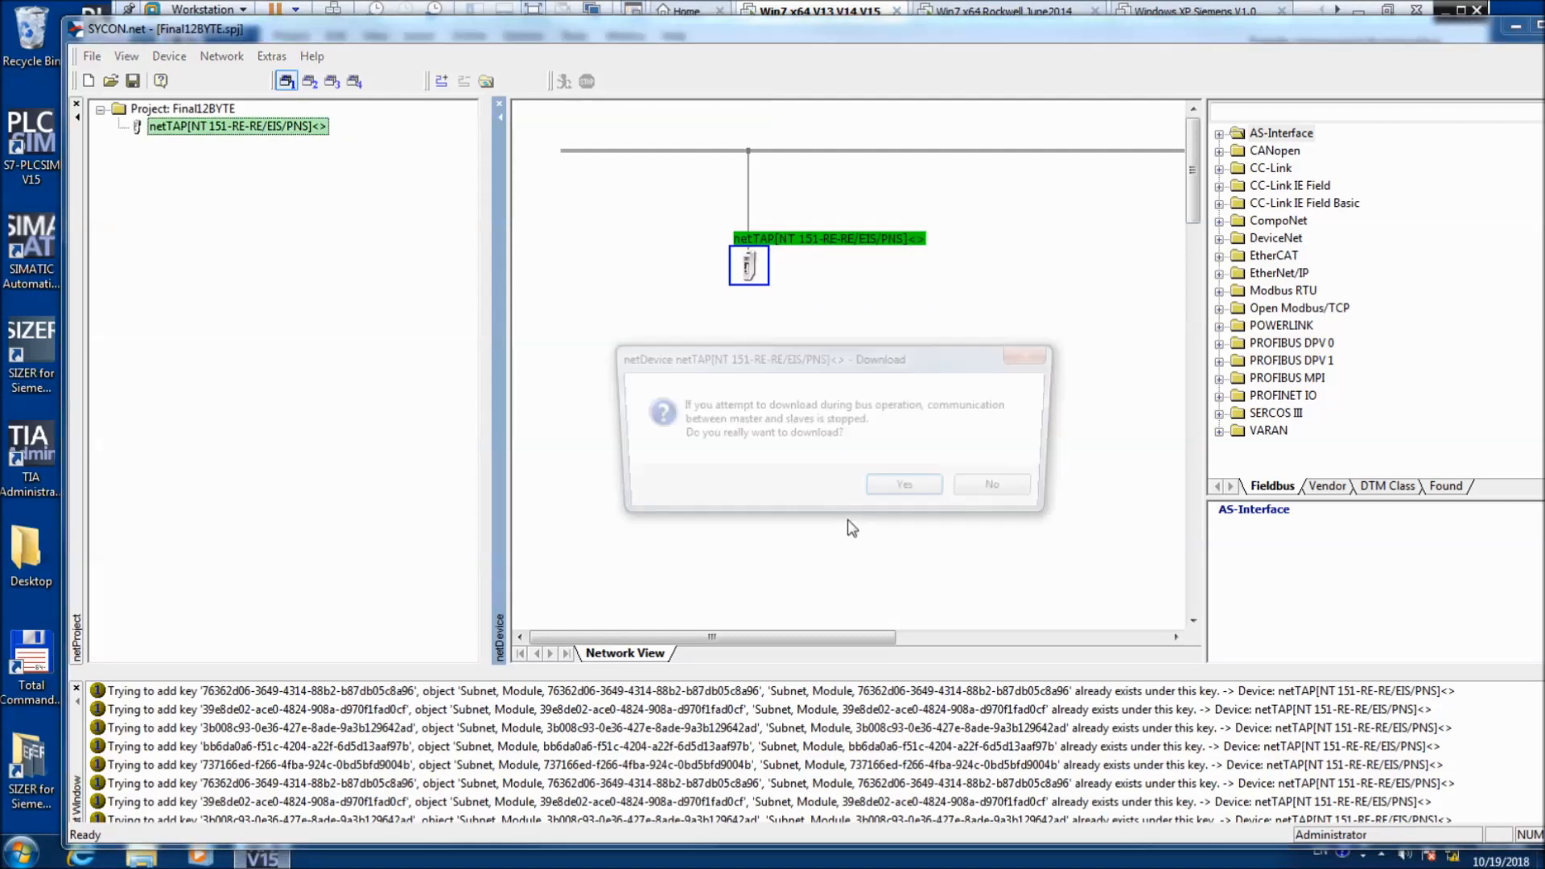
left_click(909, 491)
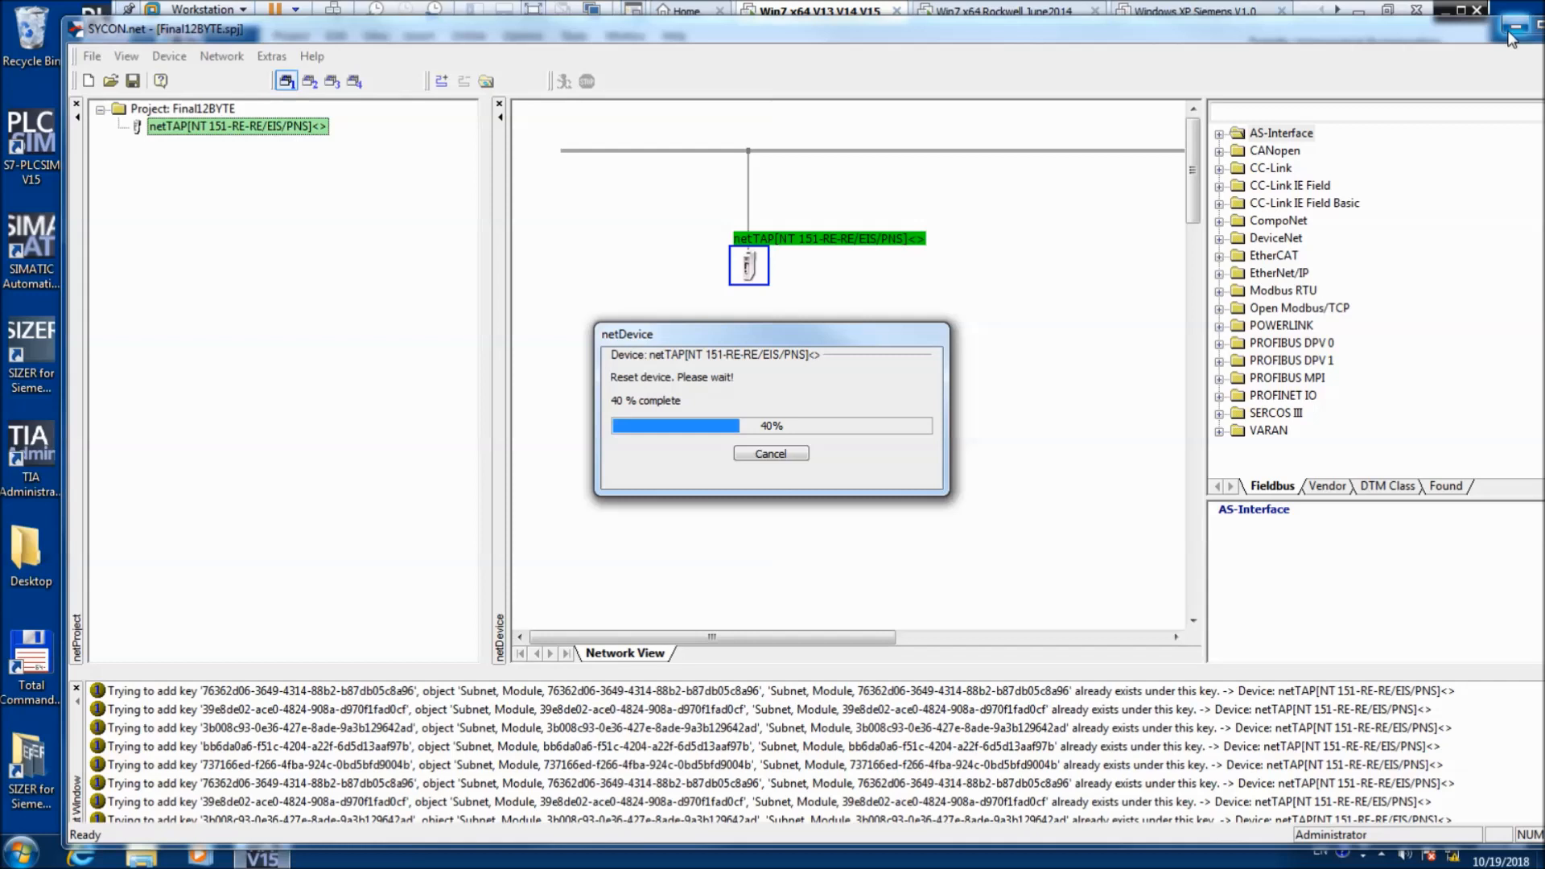
left_click(1515, 27)
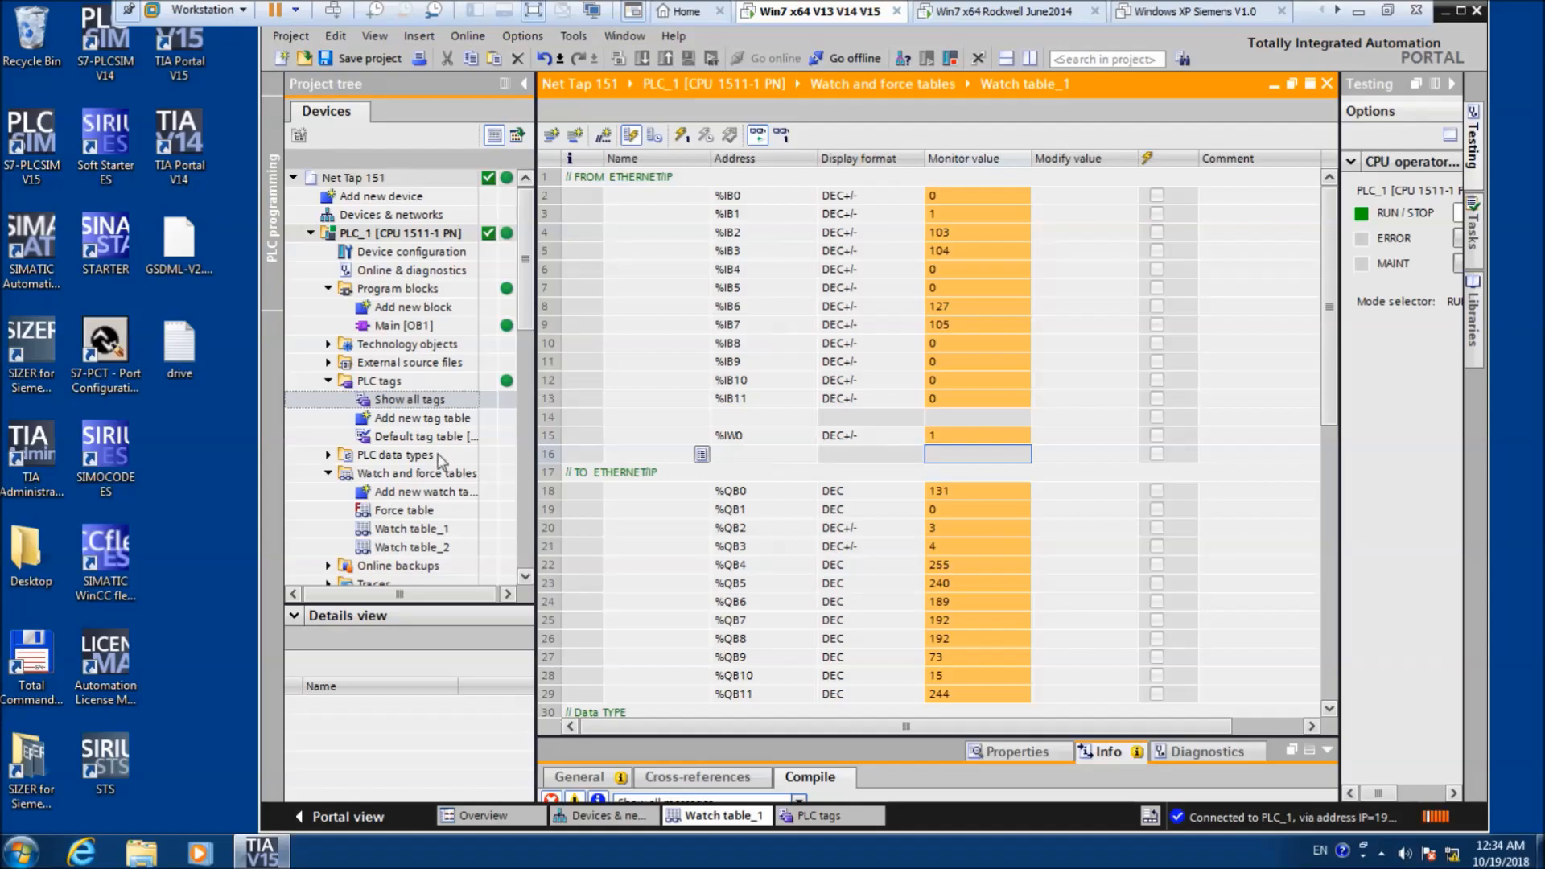
- Set INT_TO_SIEMENS to -32000 in the Rockwell controller tags and check the received value in the Siemens watch table
left_click(982, 11)
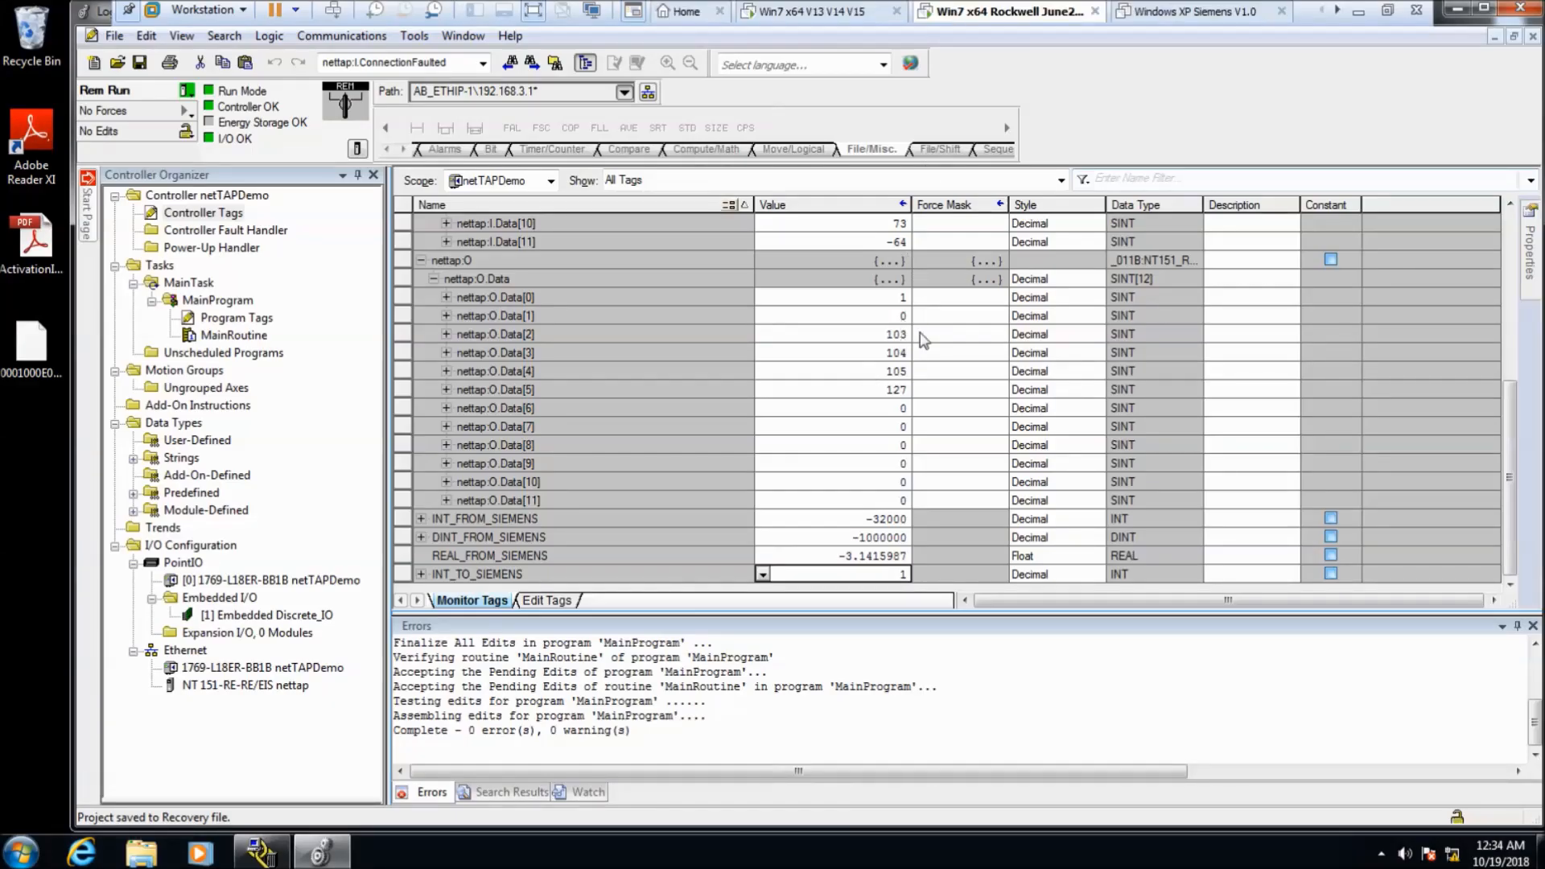
left_click(896, 576)
left_click_drag(896, 577, 913, 575)
type("-")
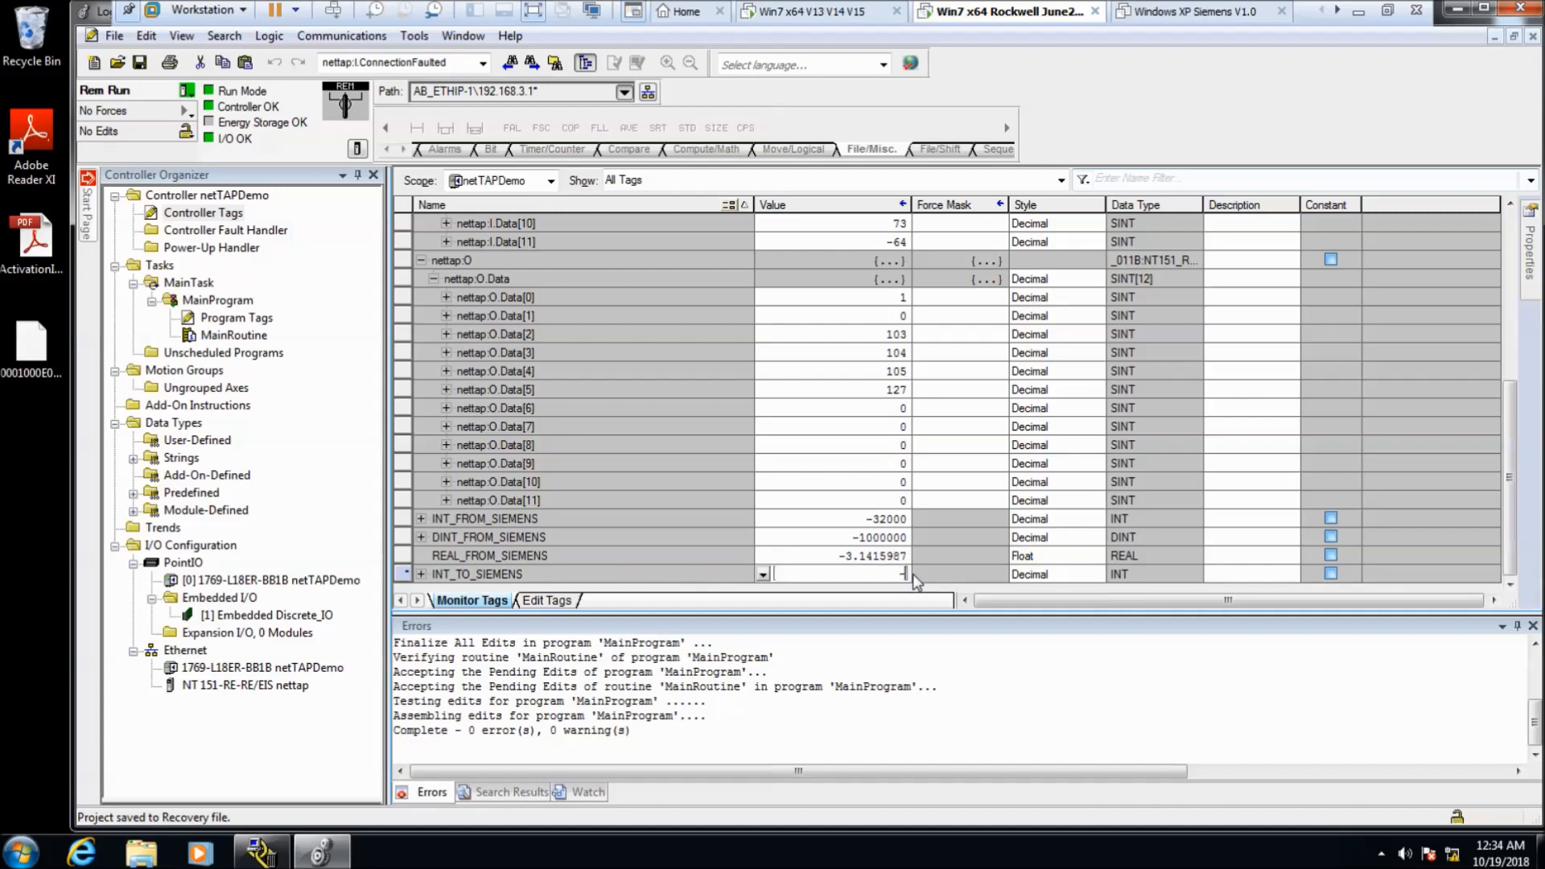
type("32000")
key("Return")
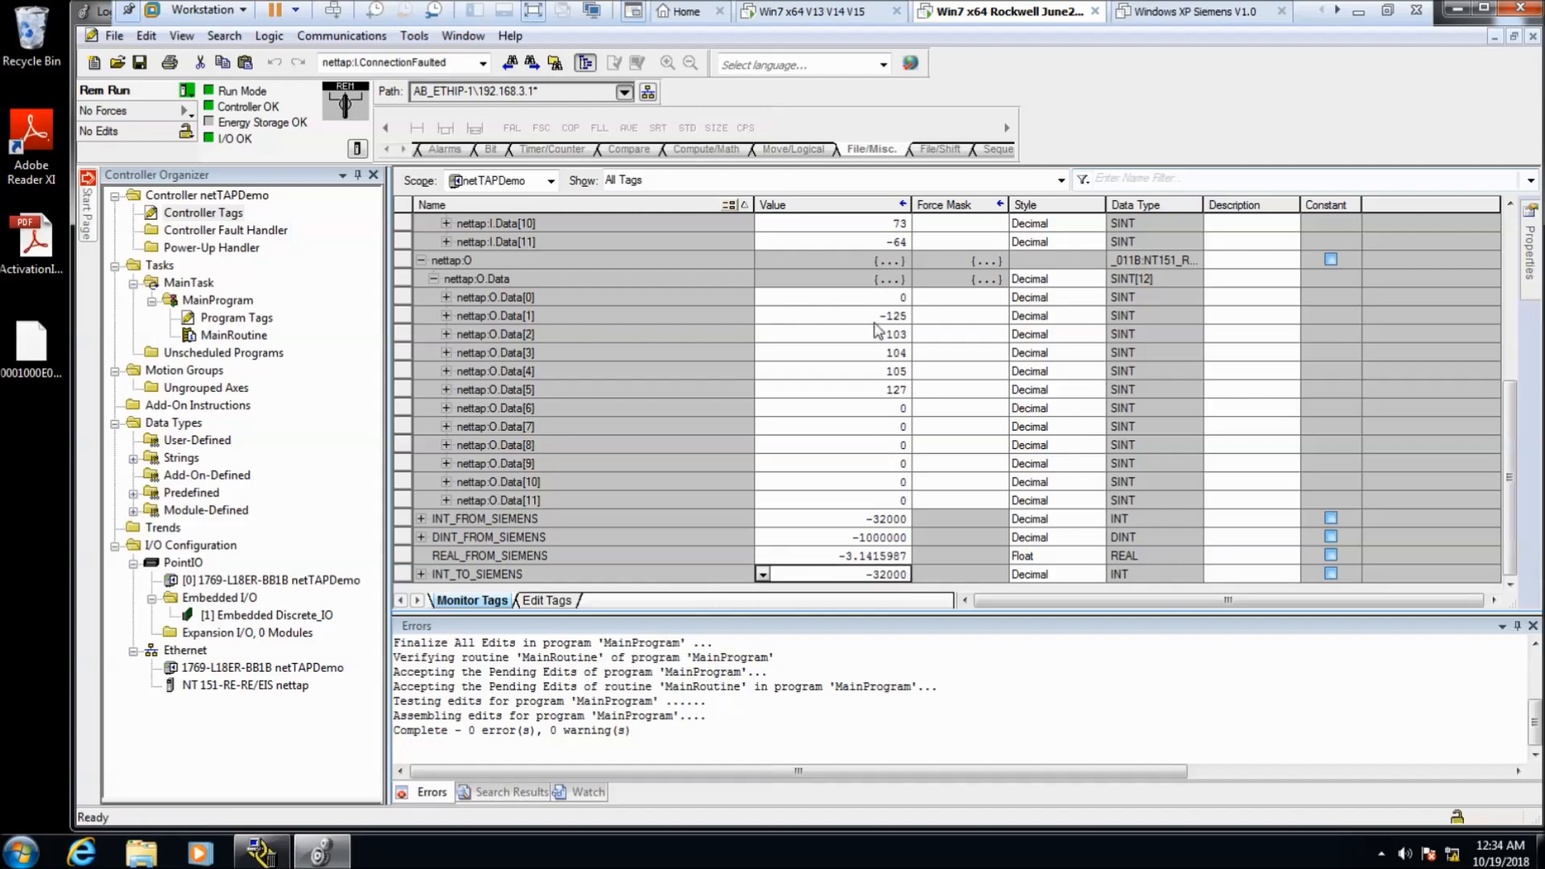
left_click(869, 17)
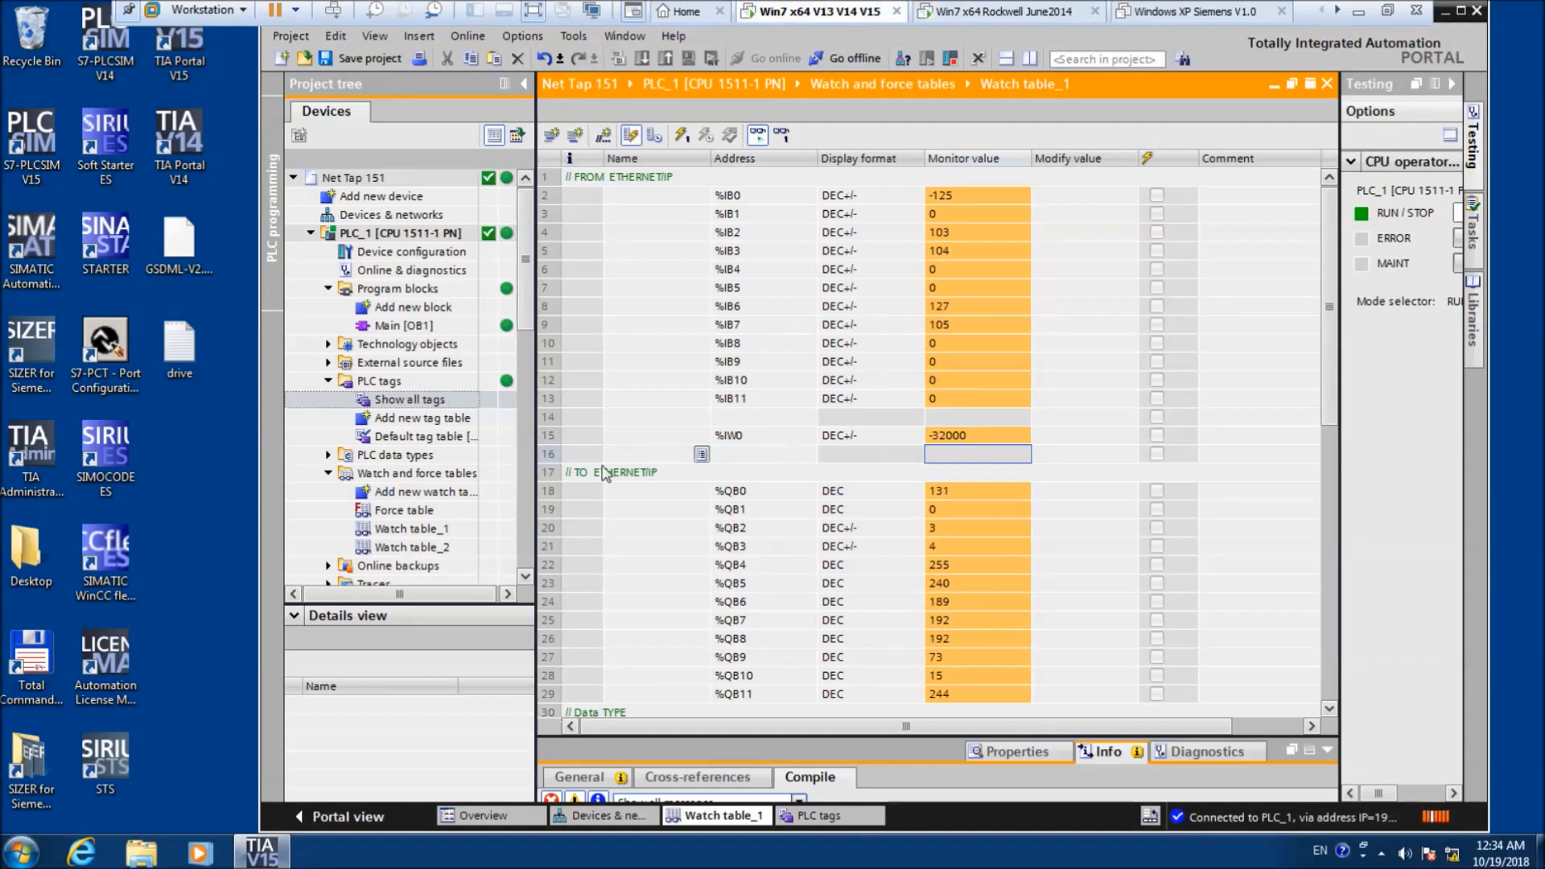
- Add address IW4 below %IW0 in Watch_table_1 and set its display format to DEC+/-
left_click(769, 455)
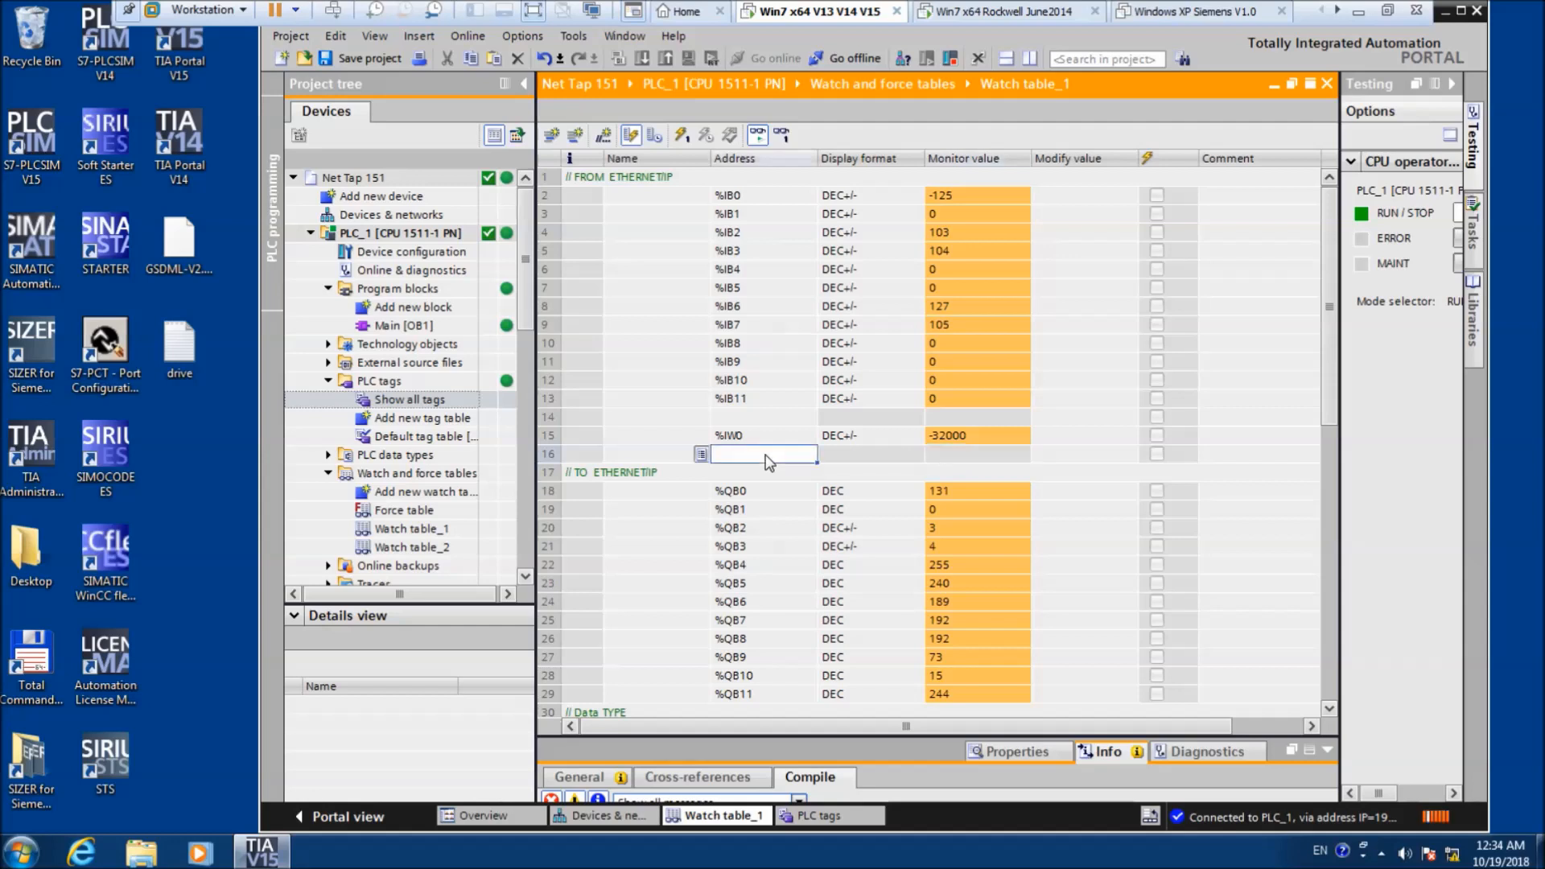
type("IW4")
key("Return")
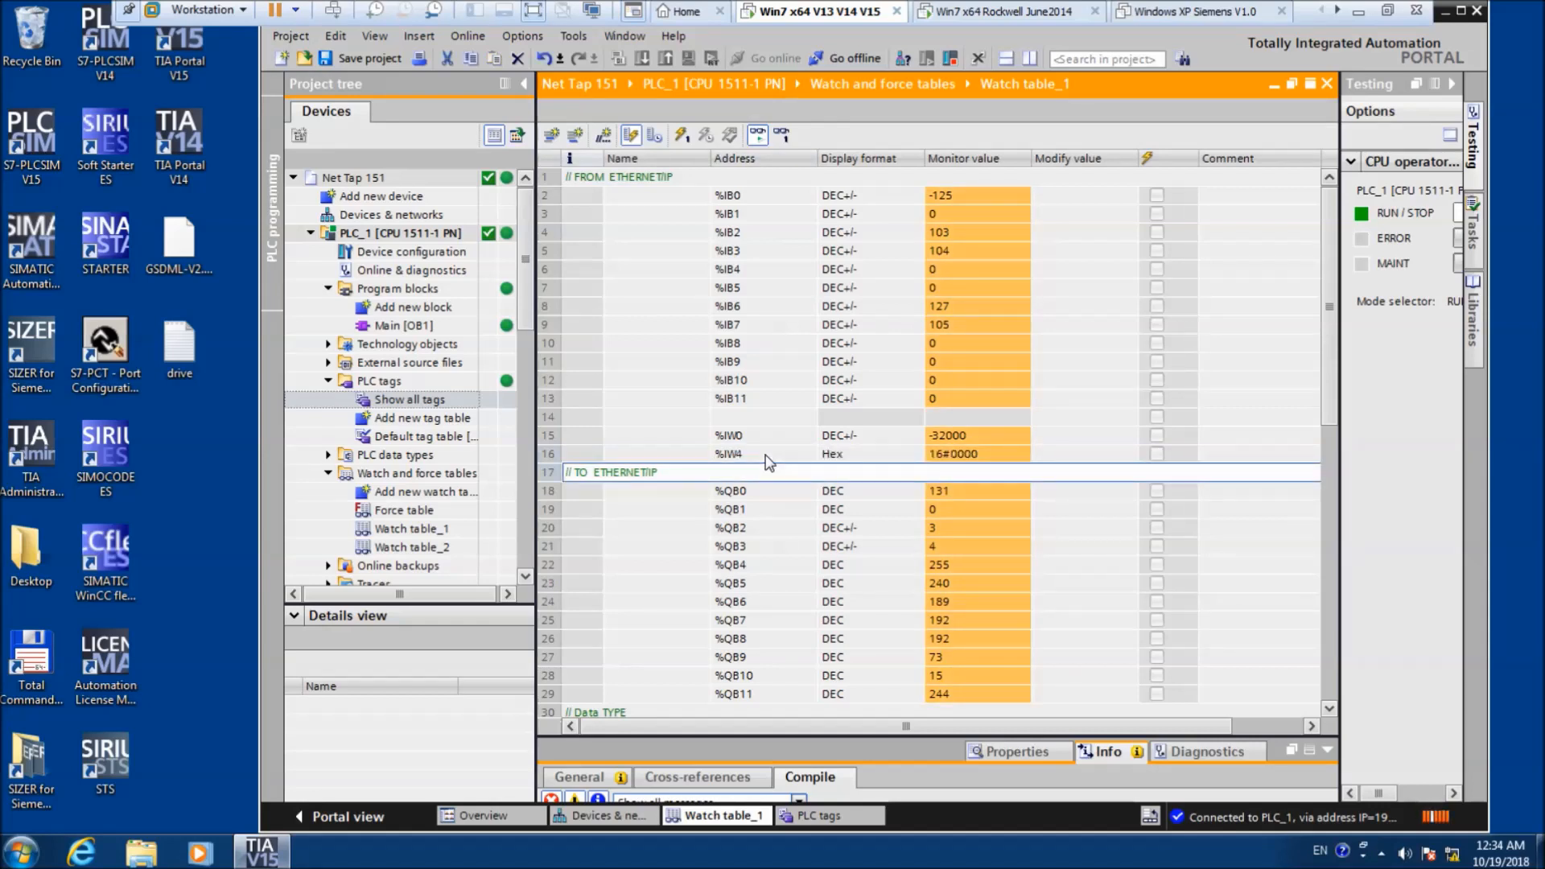
left_click(843, 454)
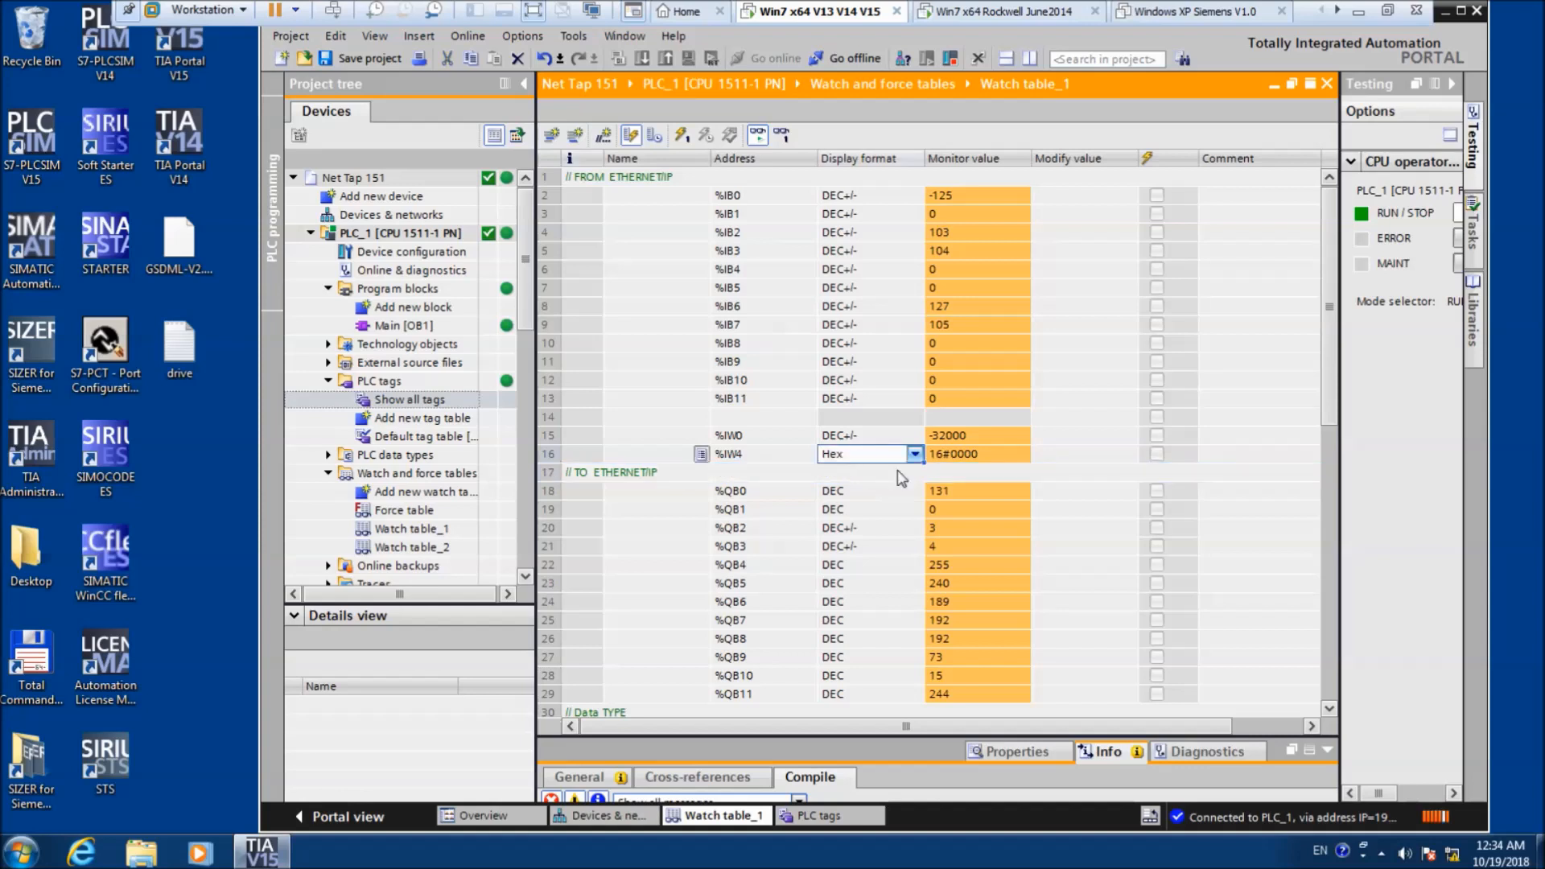
left_click(915, 454)
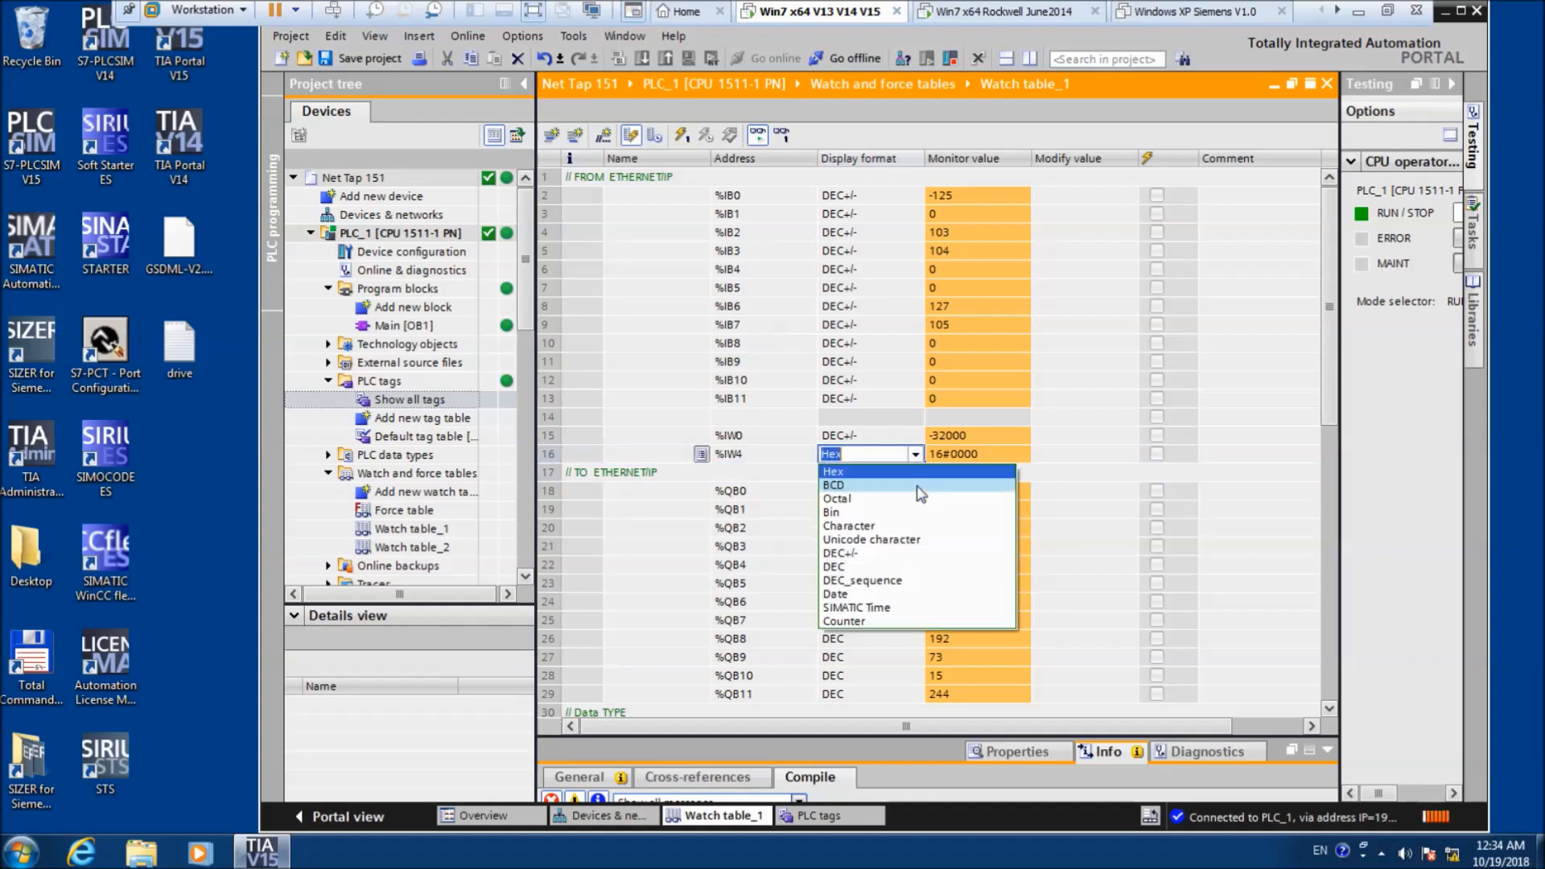
left_click(893, 557)
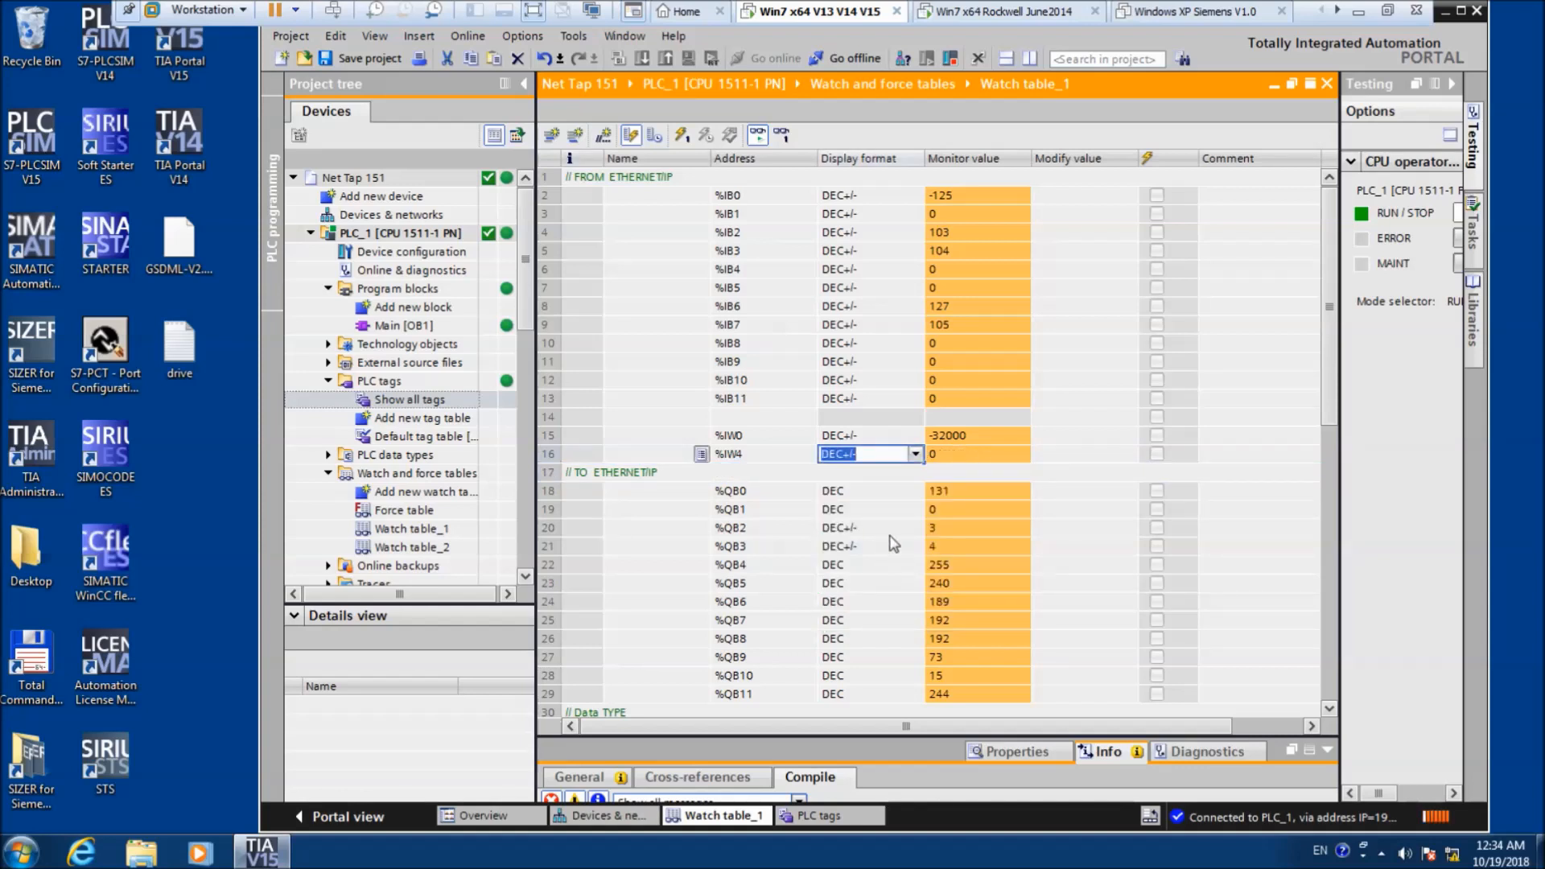
- Insert an empty row above the TO ETHERNET/IP comment line in Watch_table_1
left_click(562, 477)
right_click(563, 477)
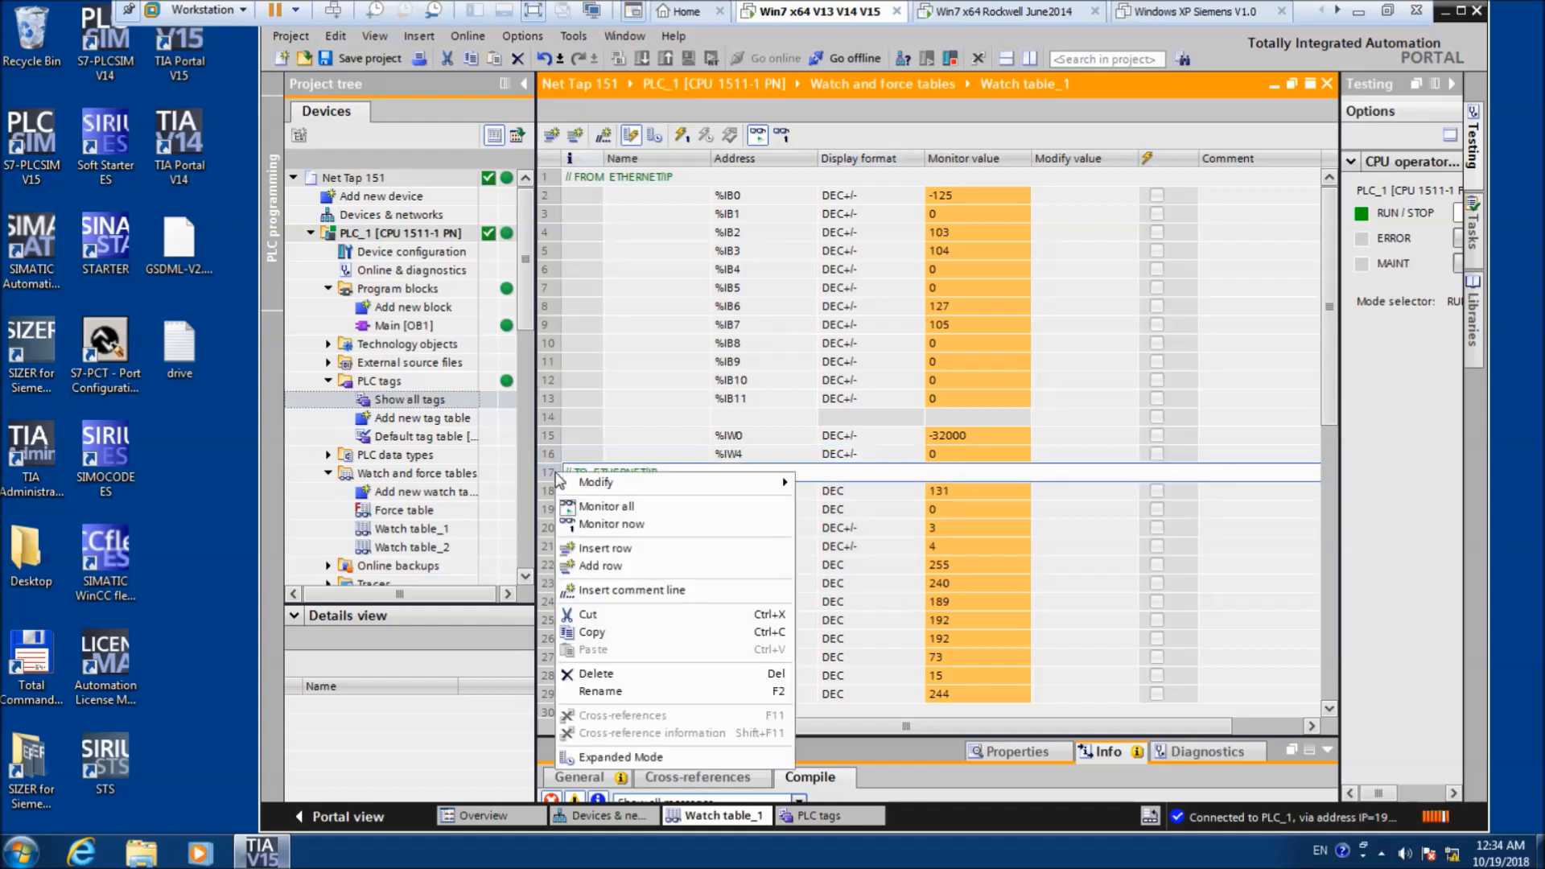
left_click(610, 548)
left_click(740, 475)
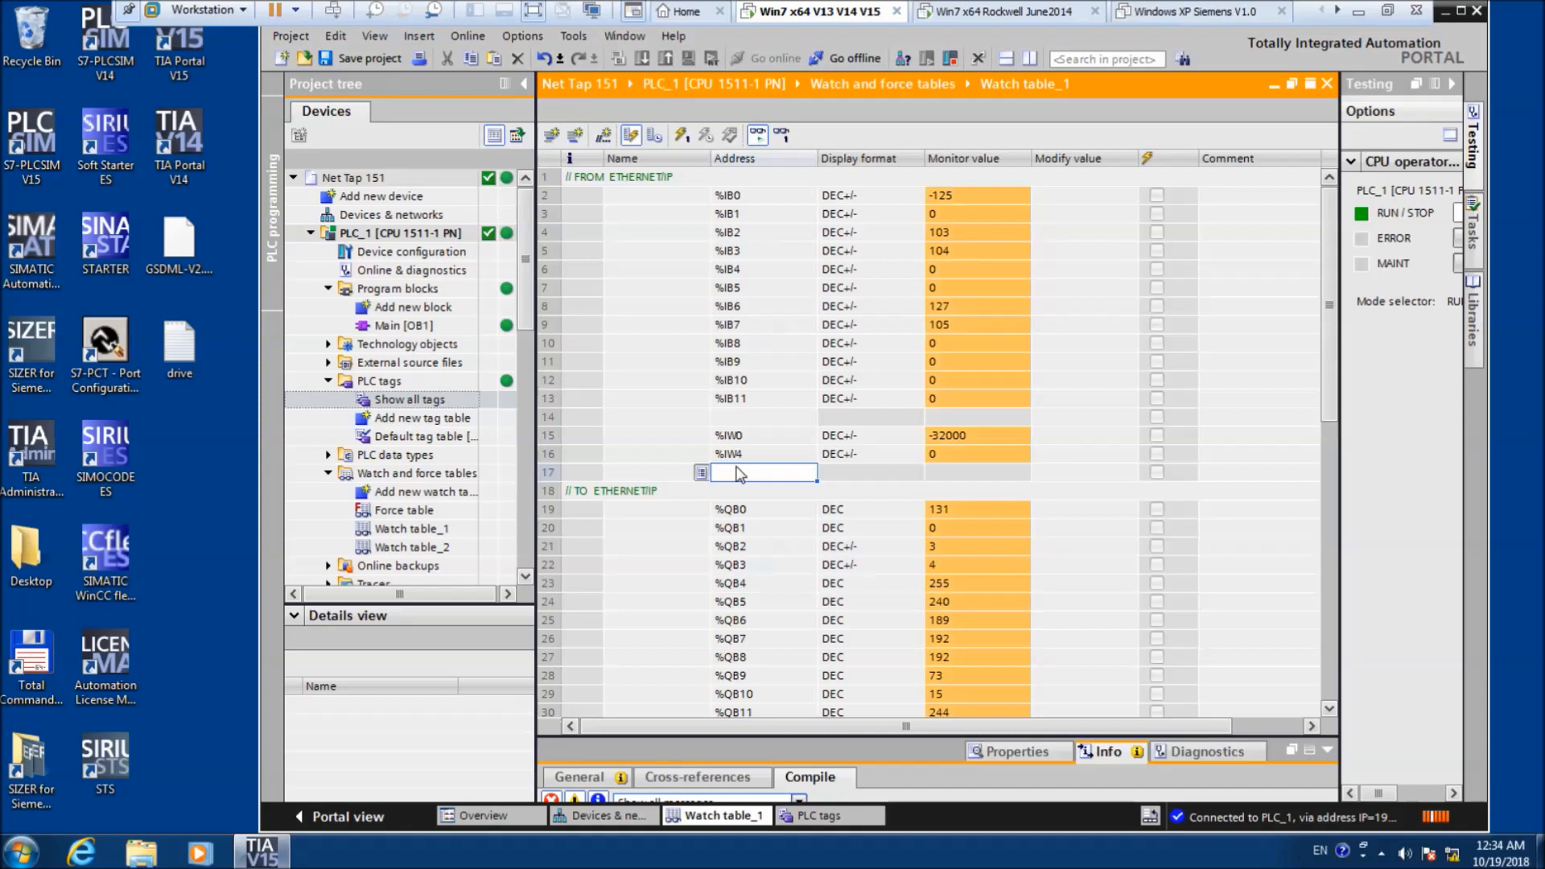
- Change the %IW4 address to ID4 and enter ID8 in the empty row below it
key("Up")
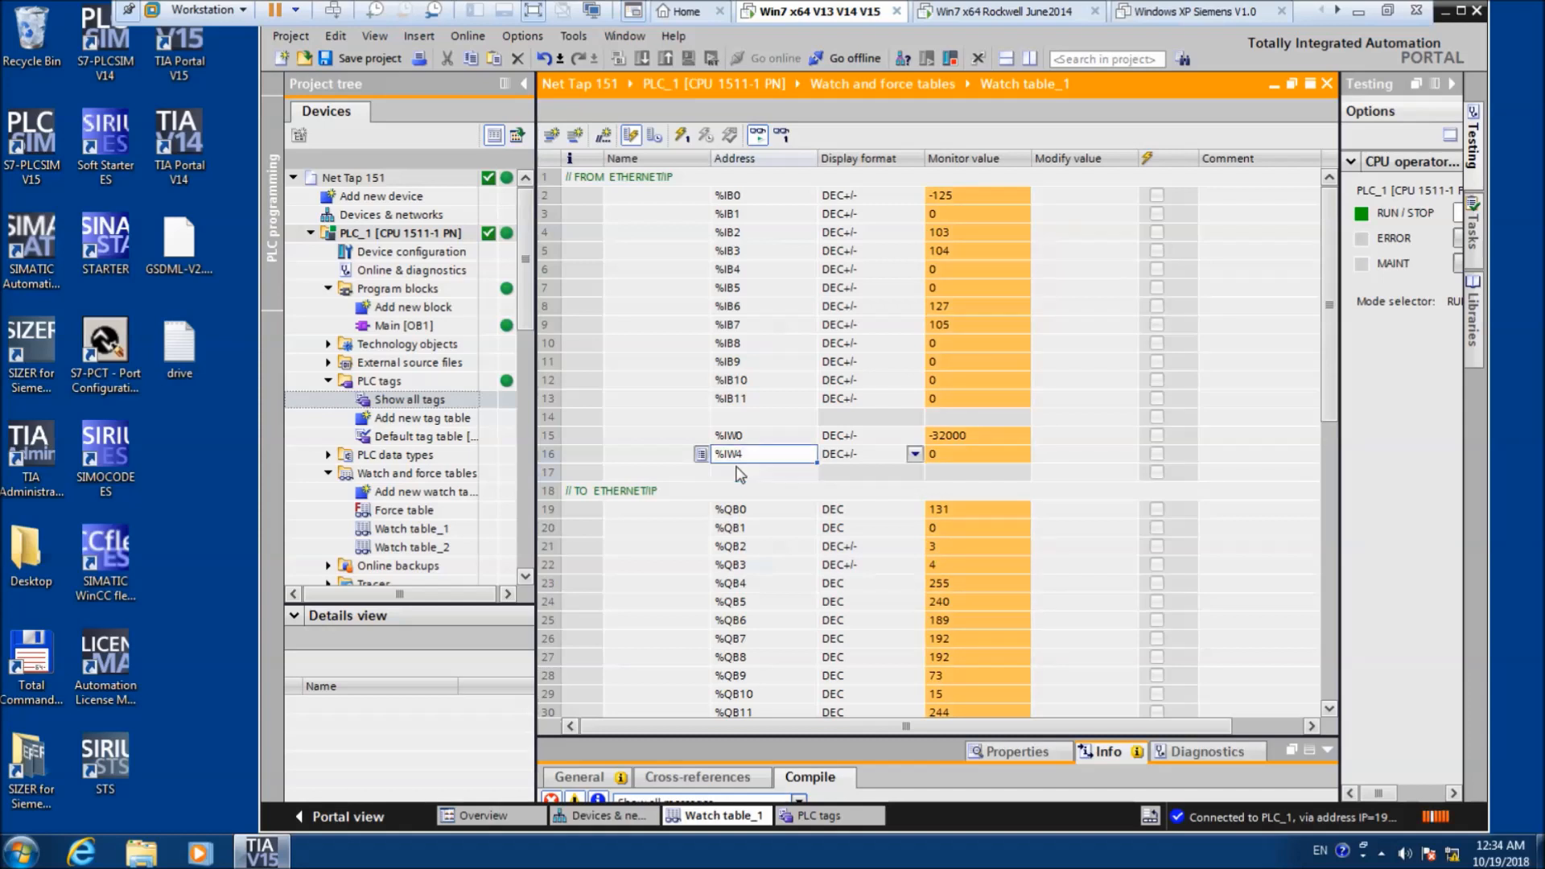
type("ID4")
key("Return")
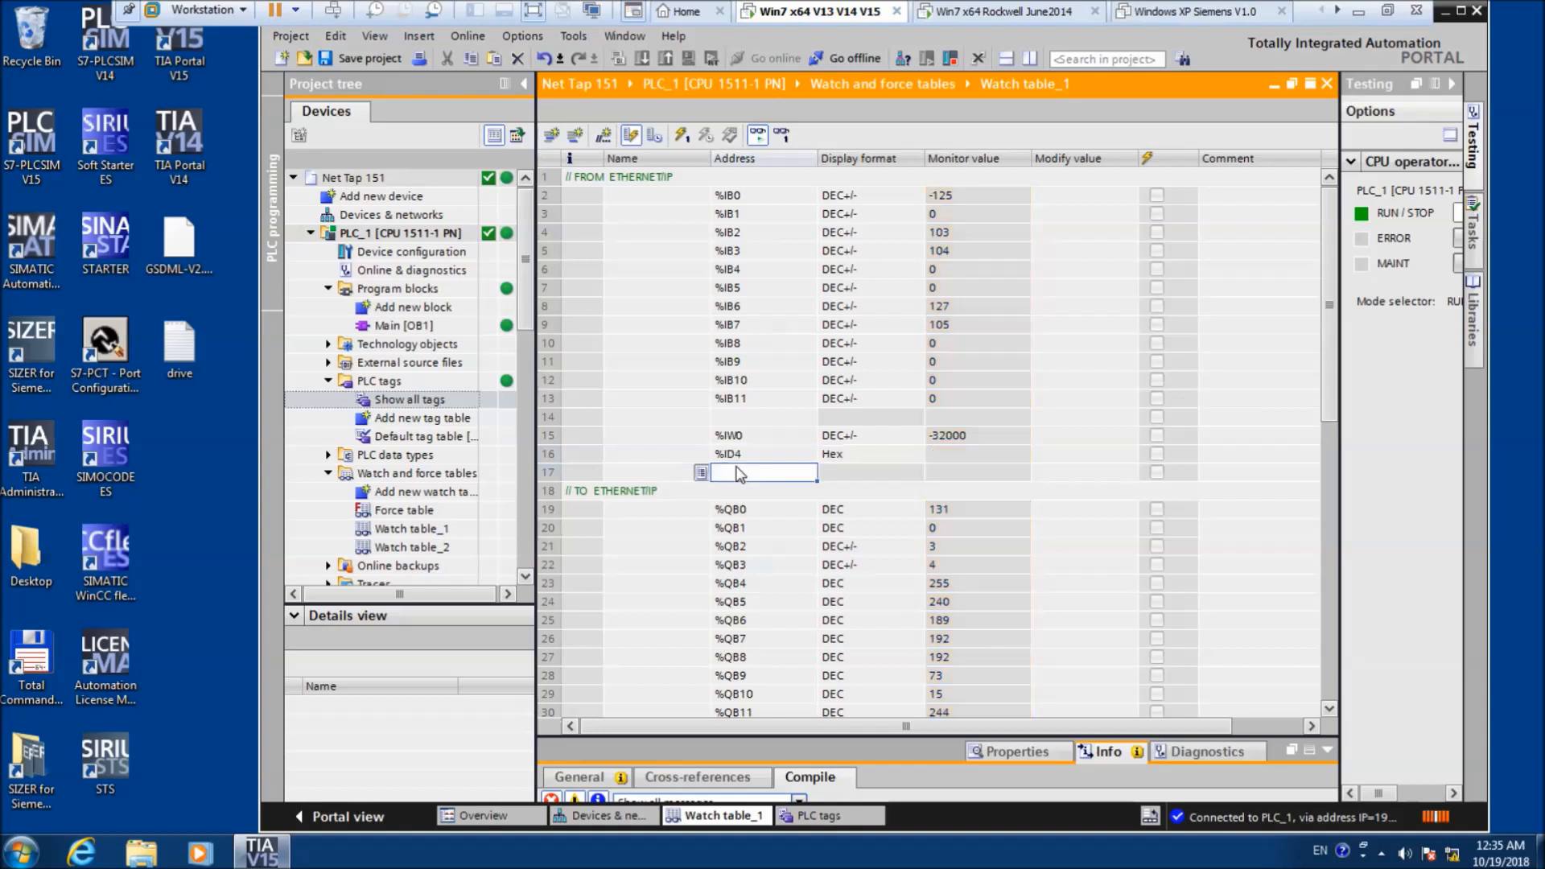
type("ID")
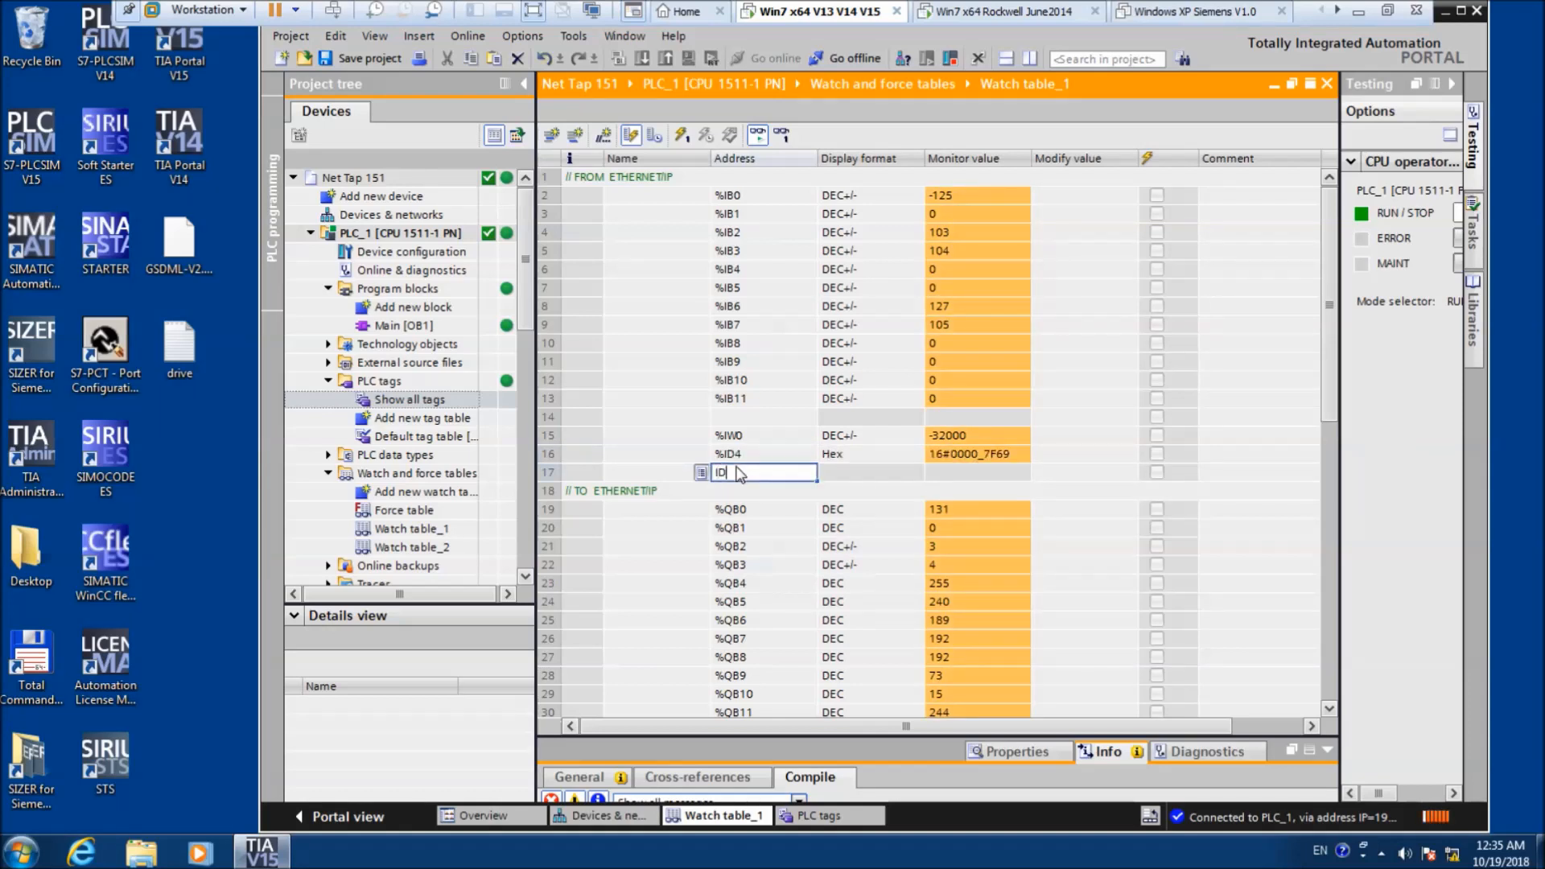
type("8")
key("Return")
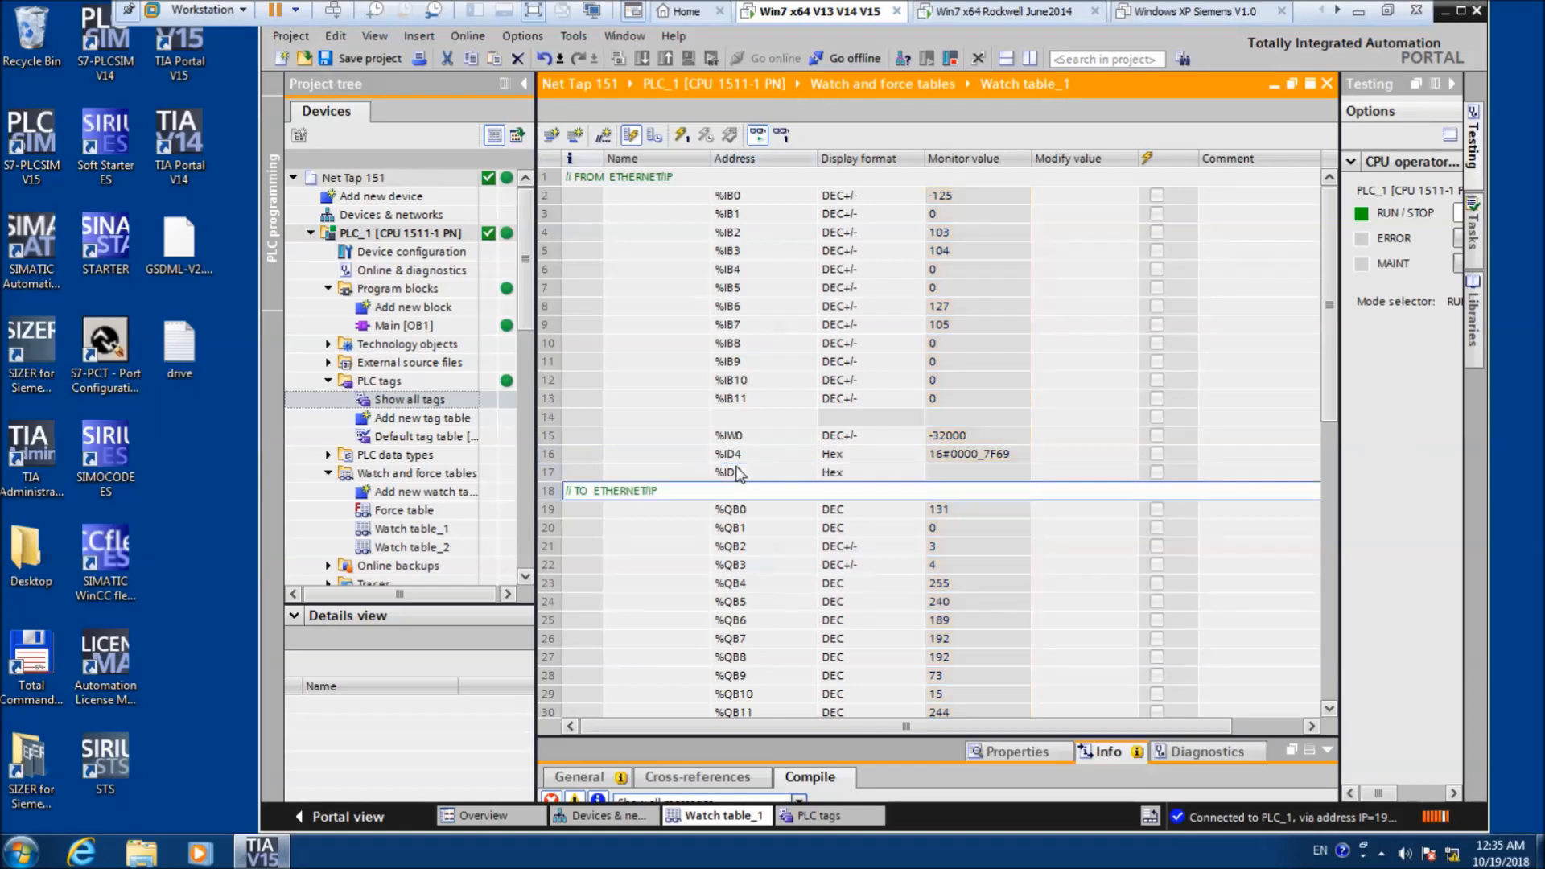
- Set the display format of %ID4 to DEC+/- and of %ID8 to Floating-point number in Watch_table_1
left_click(862, 456)
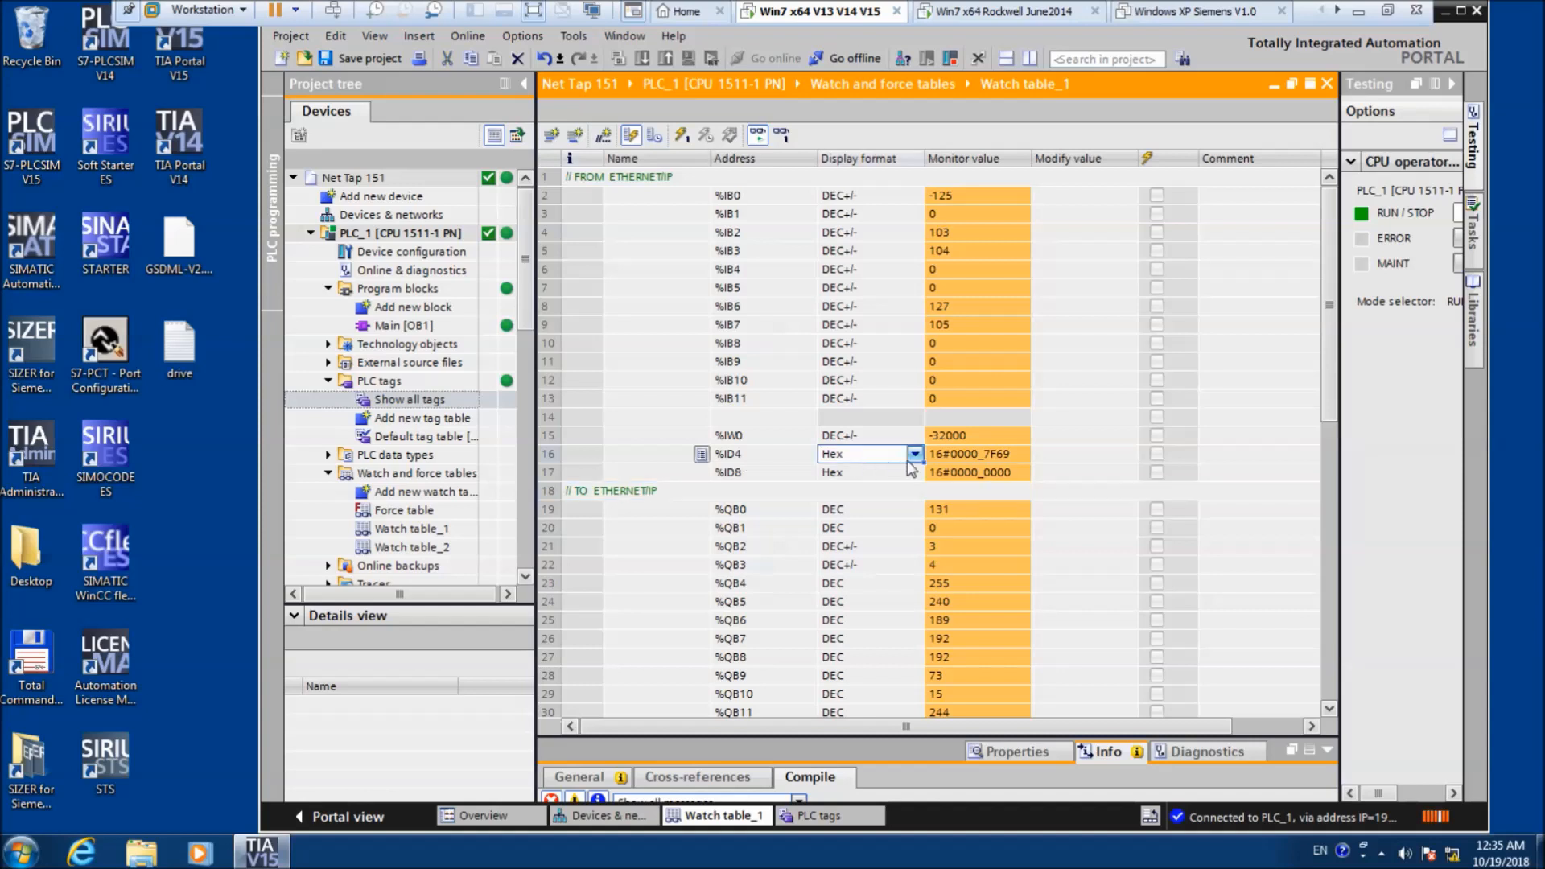
left_click(915, 454)
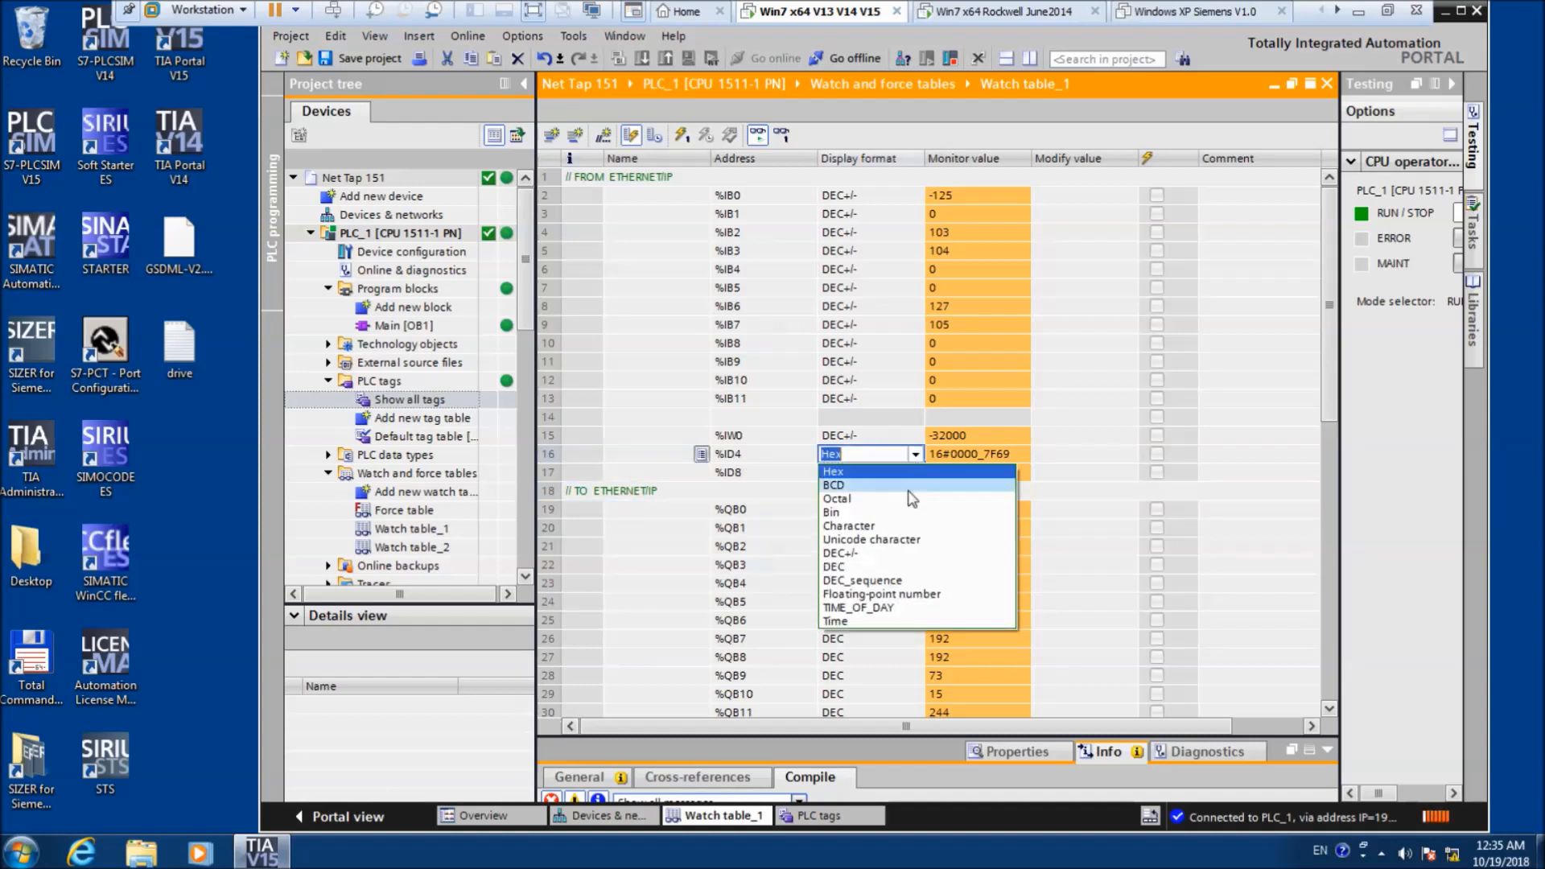
left_click(889, 555)
left_click(885, 477)
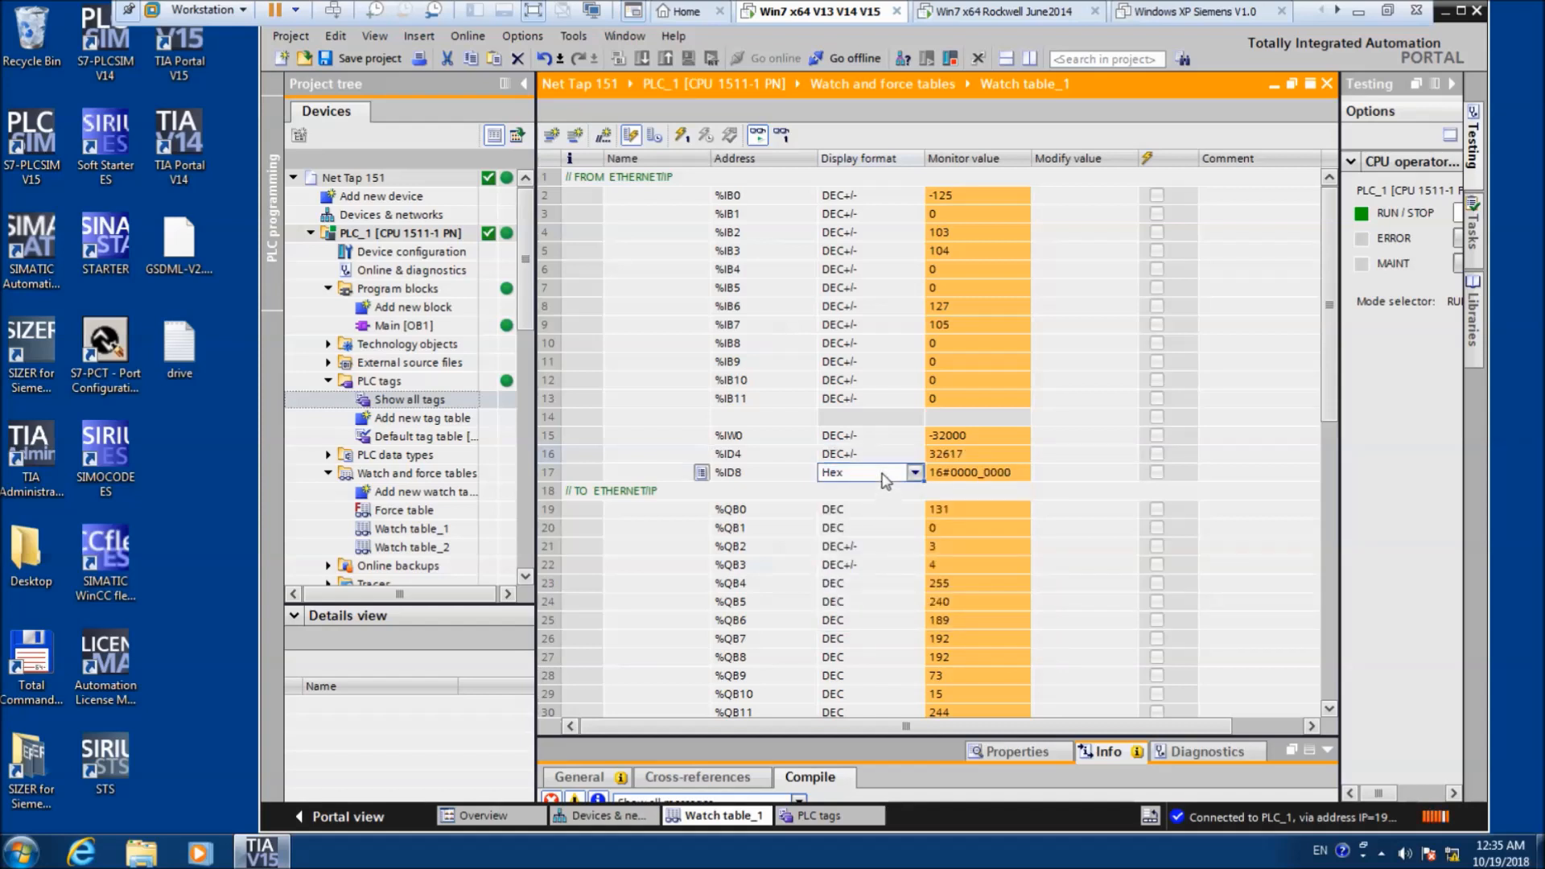
left_click(915, 472)
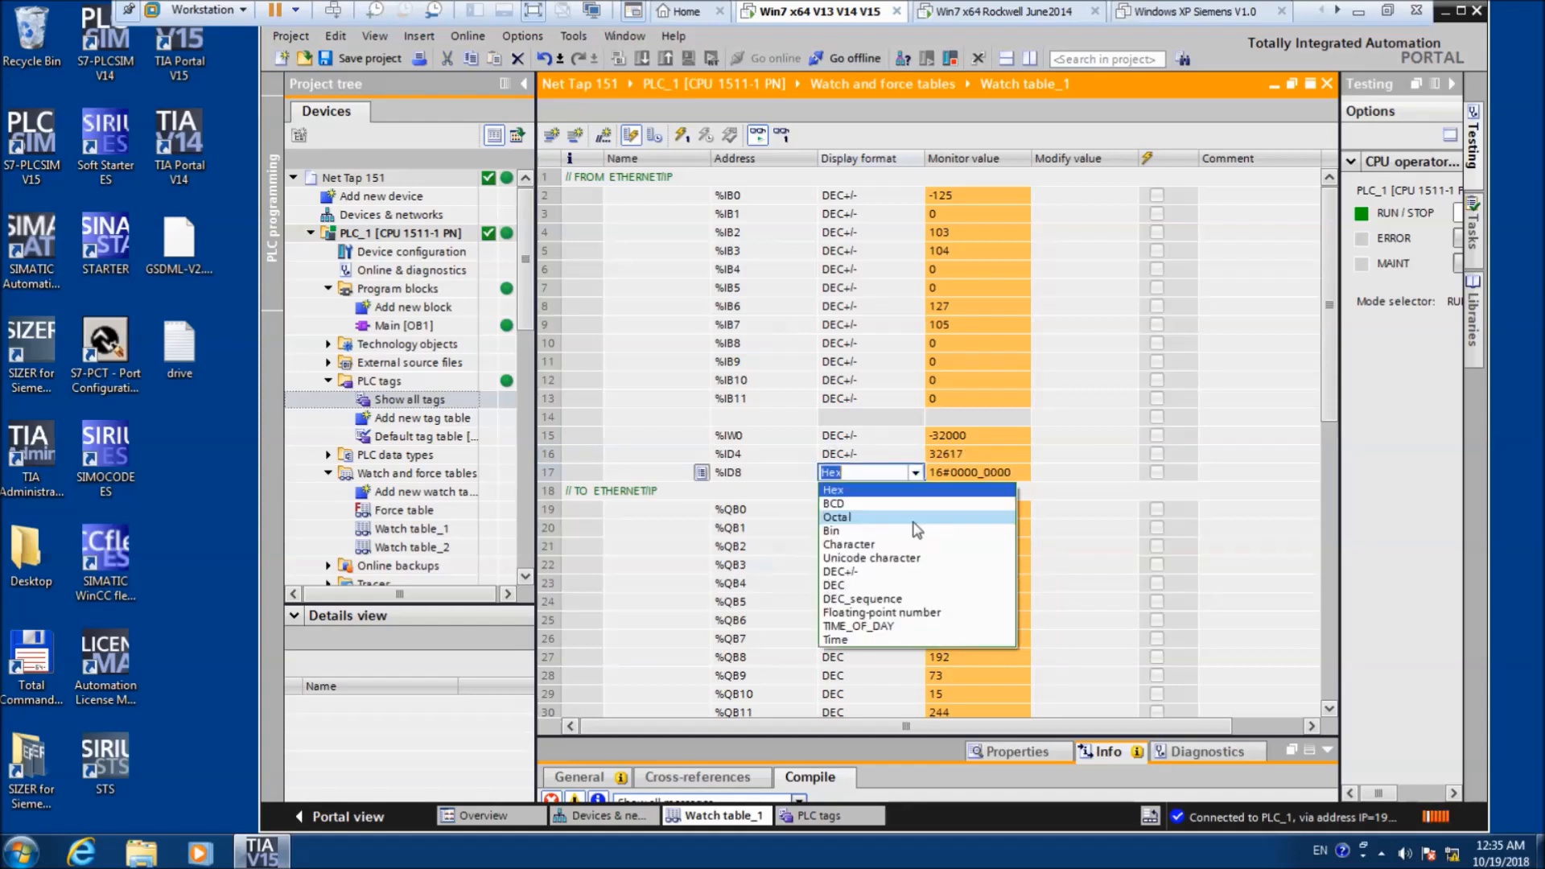
left_click(899, 611)
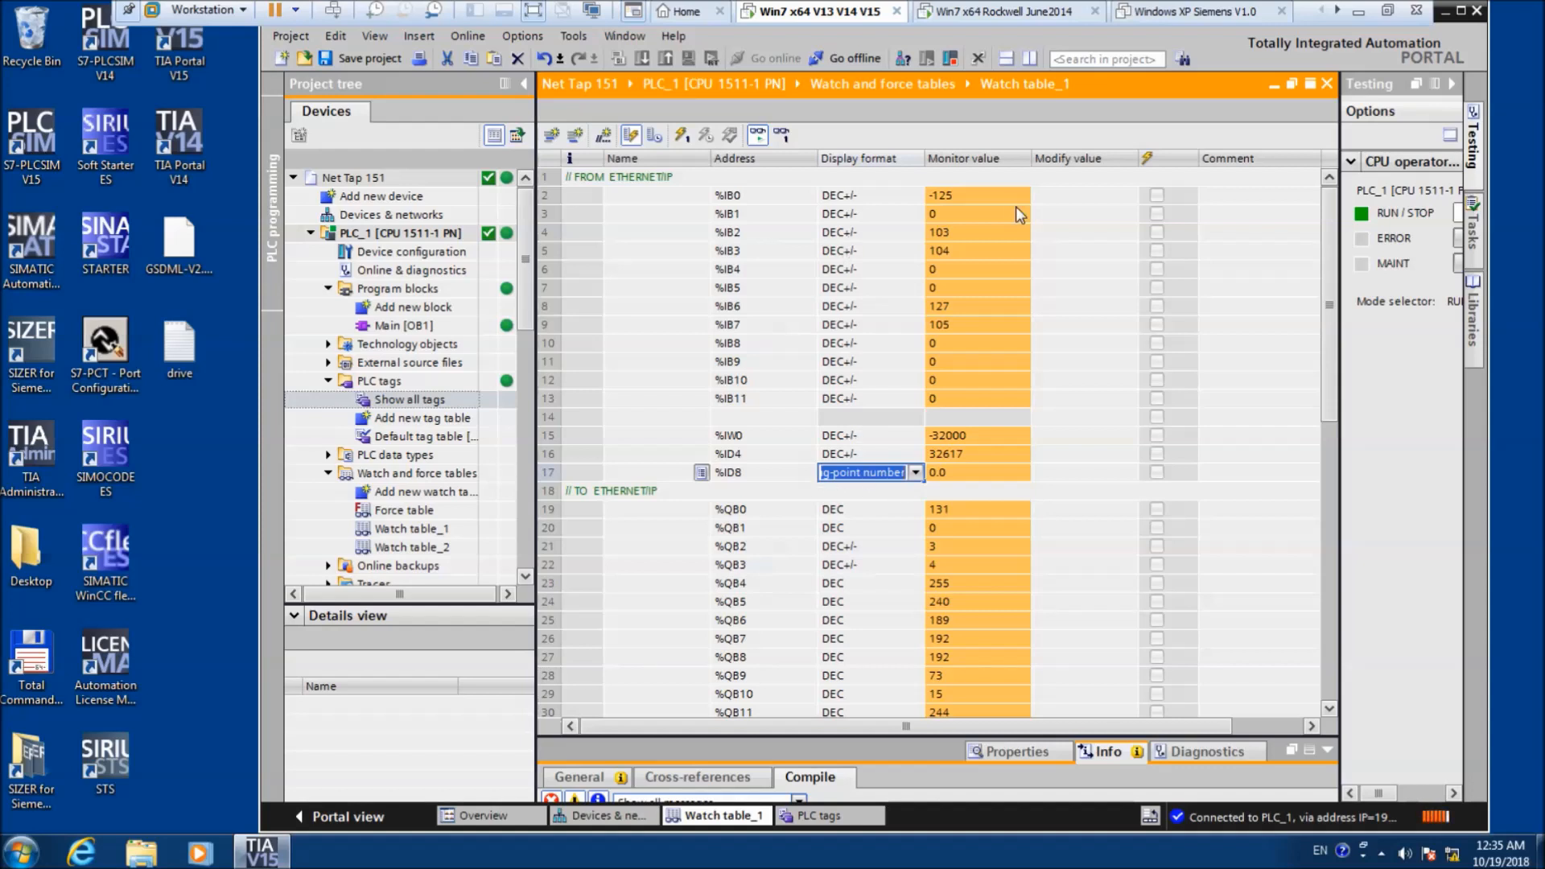
- Switch to the Rockwell virtual machine and create a controller tag named DINT_TO_SIEMENS with data type DINT
left_click(1056, 18)
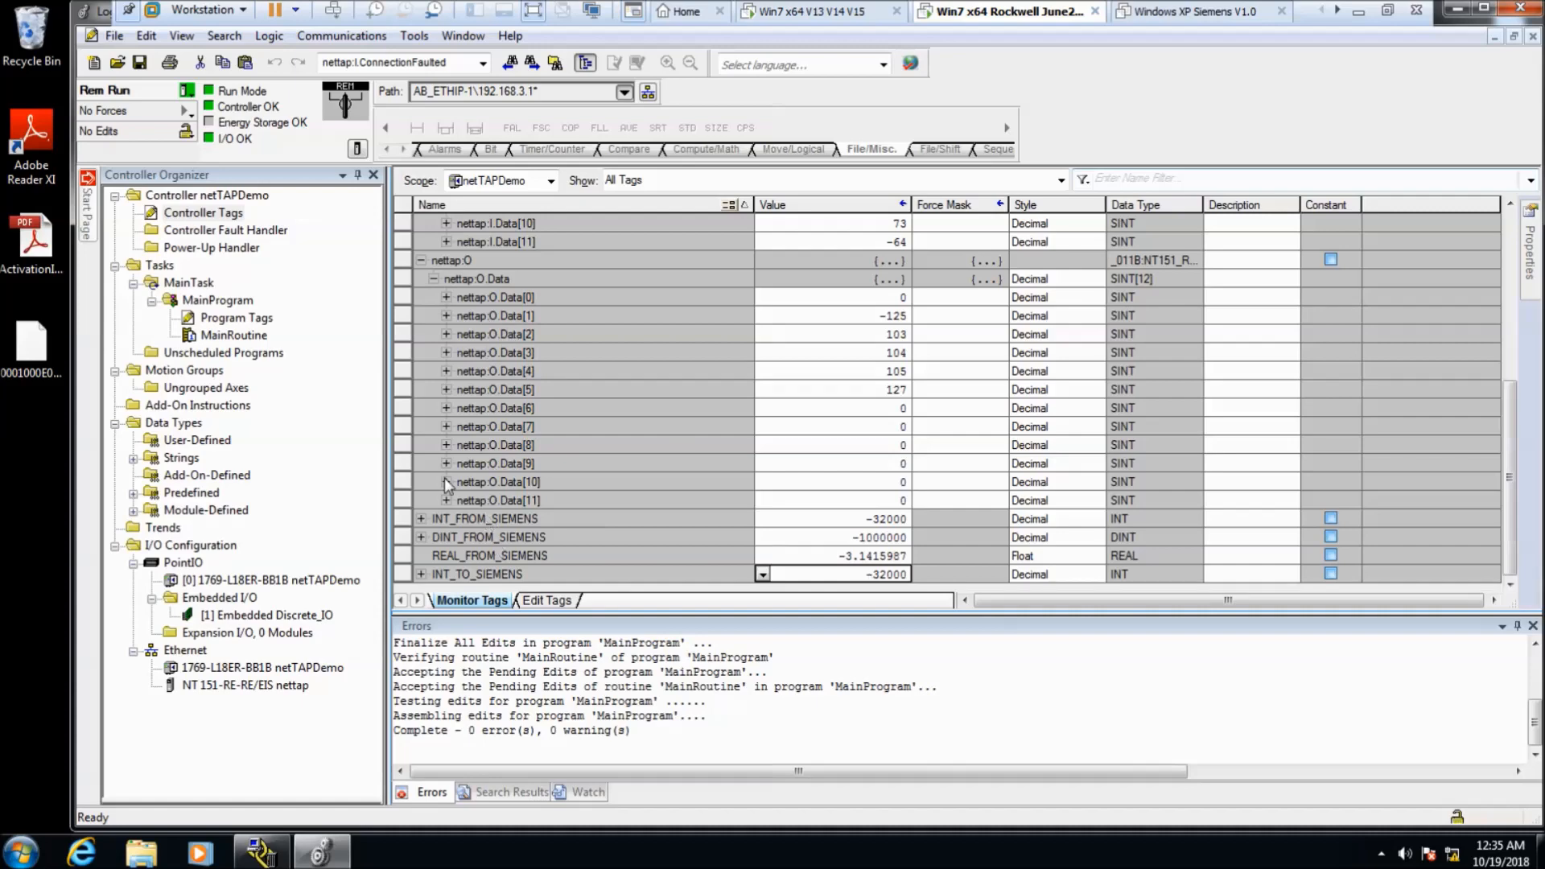
right_click(231, 219)
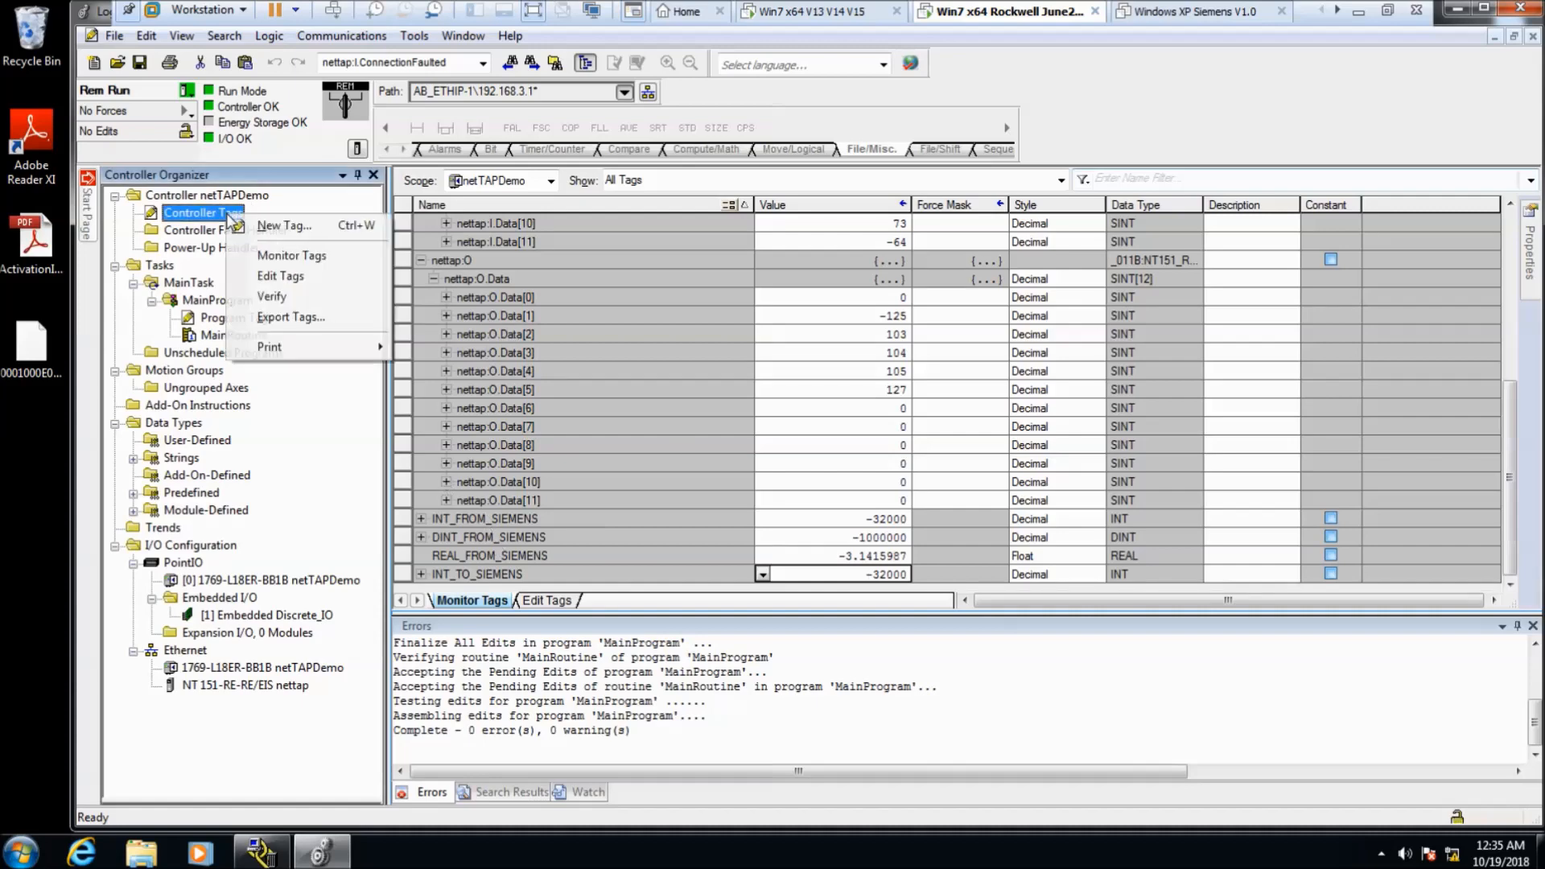
left_click(278, 230)
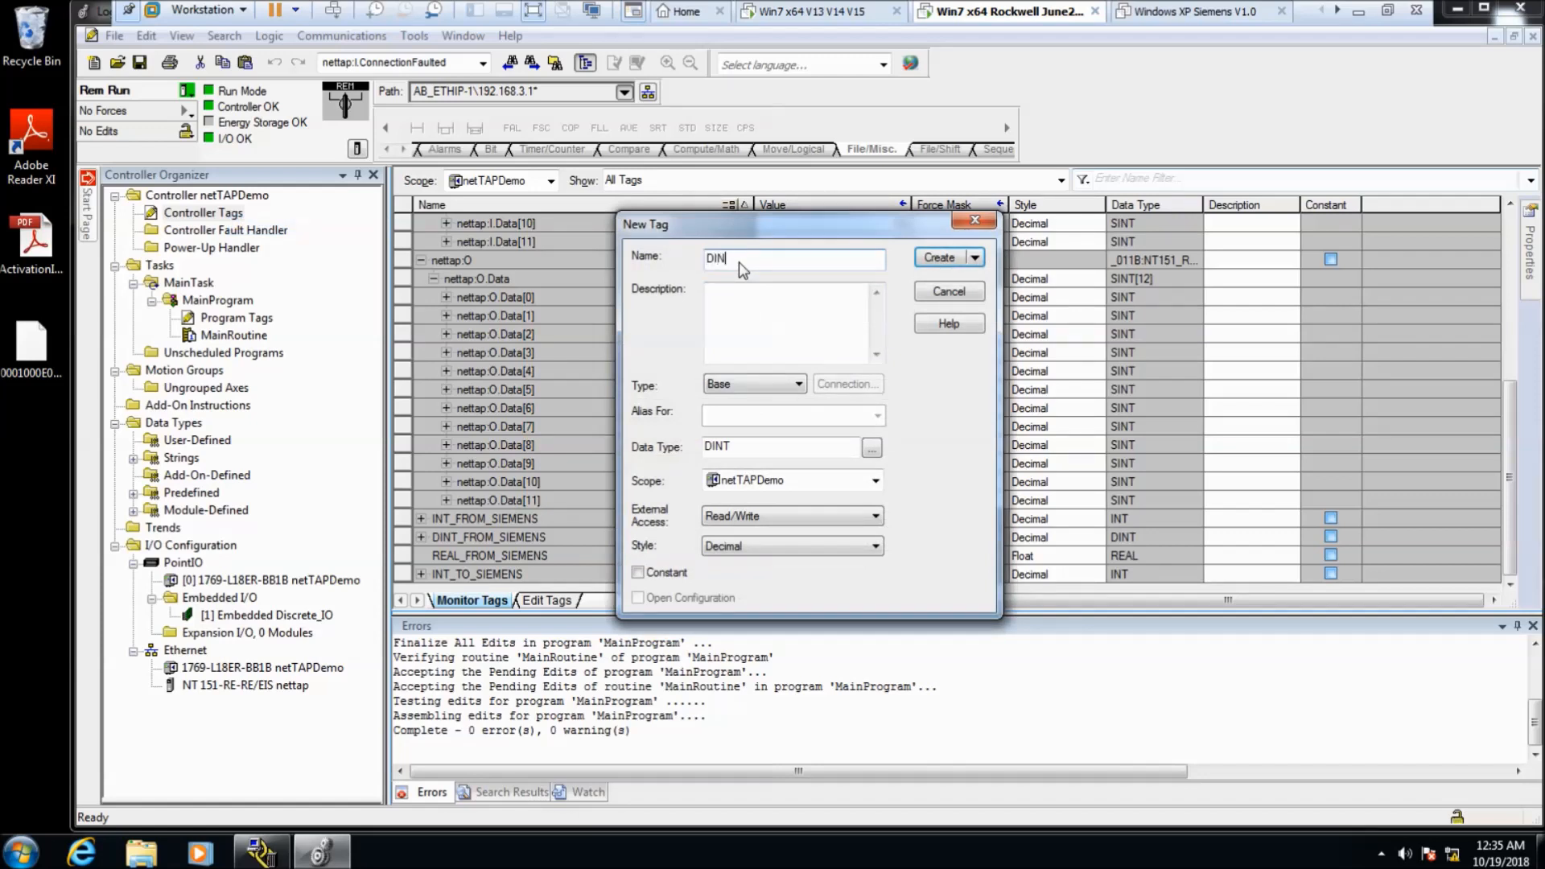
type("DINT_TO_SIEMENSD")
left_click(936, 259)
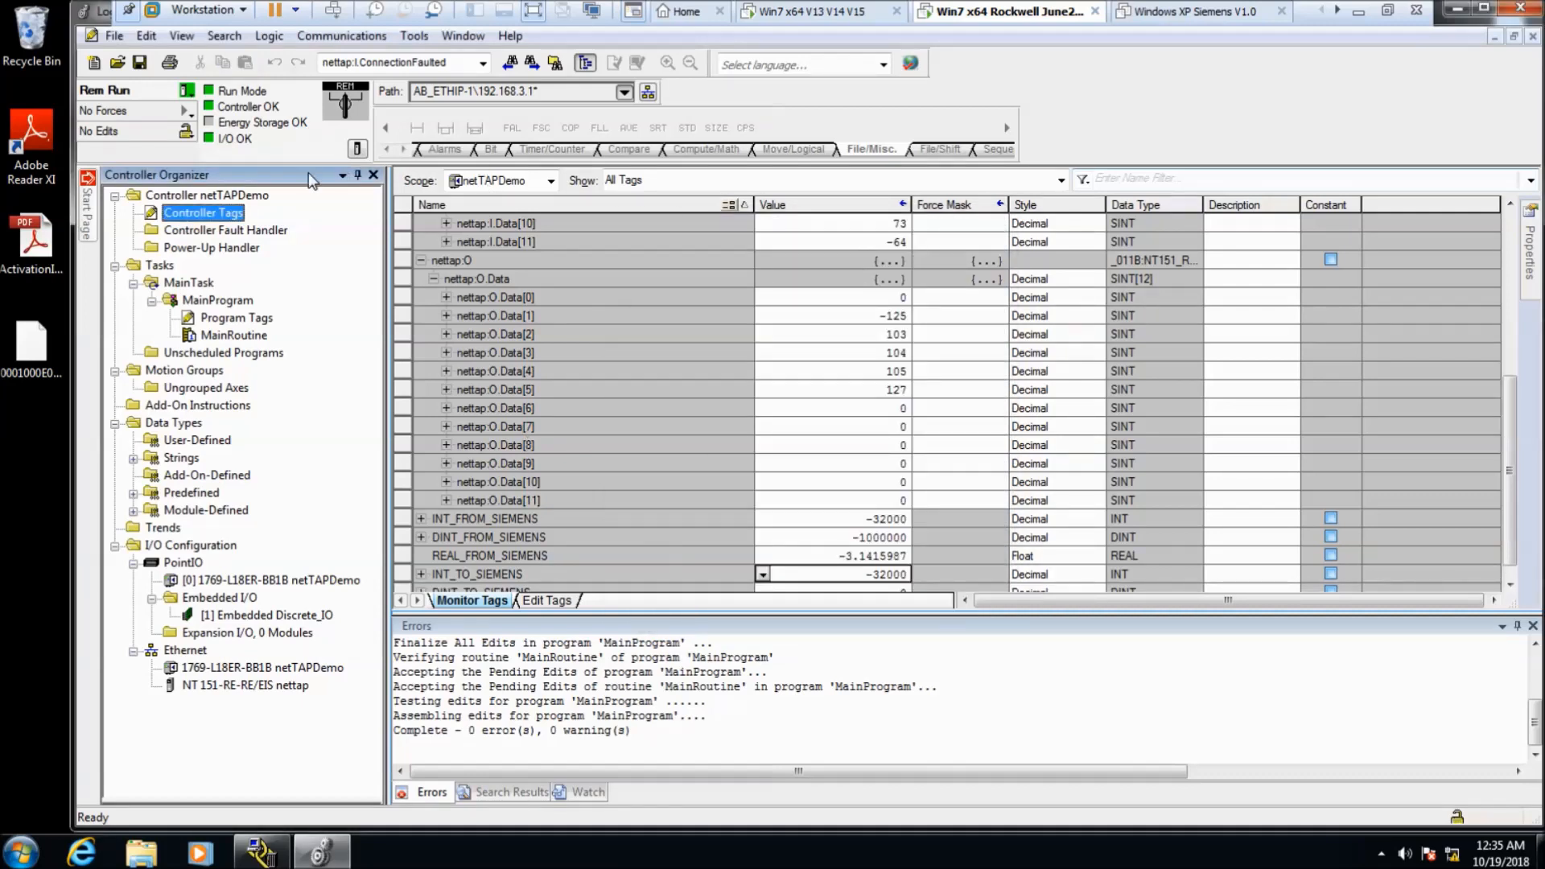
- Create a controller tag named REAL_TO_SIEMENS with data type REAL and check it in the monitored tag list
right_click(219, 216)
left_click(256, 228)
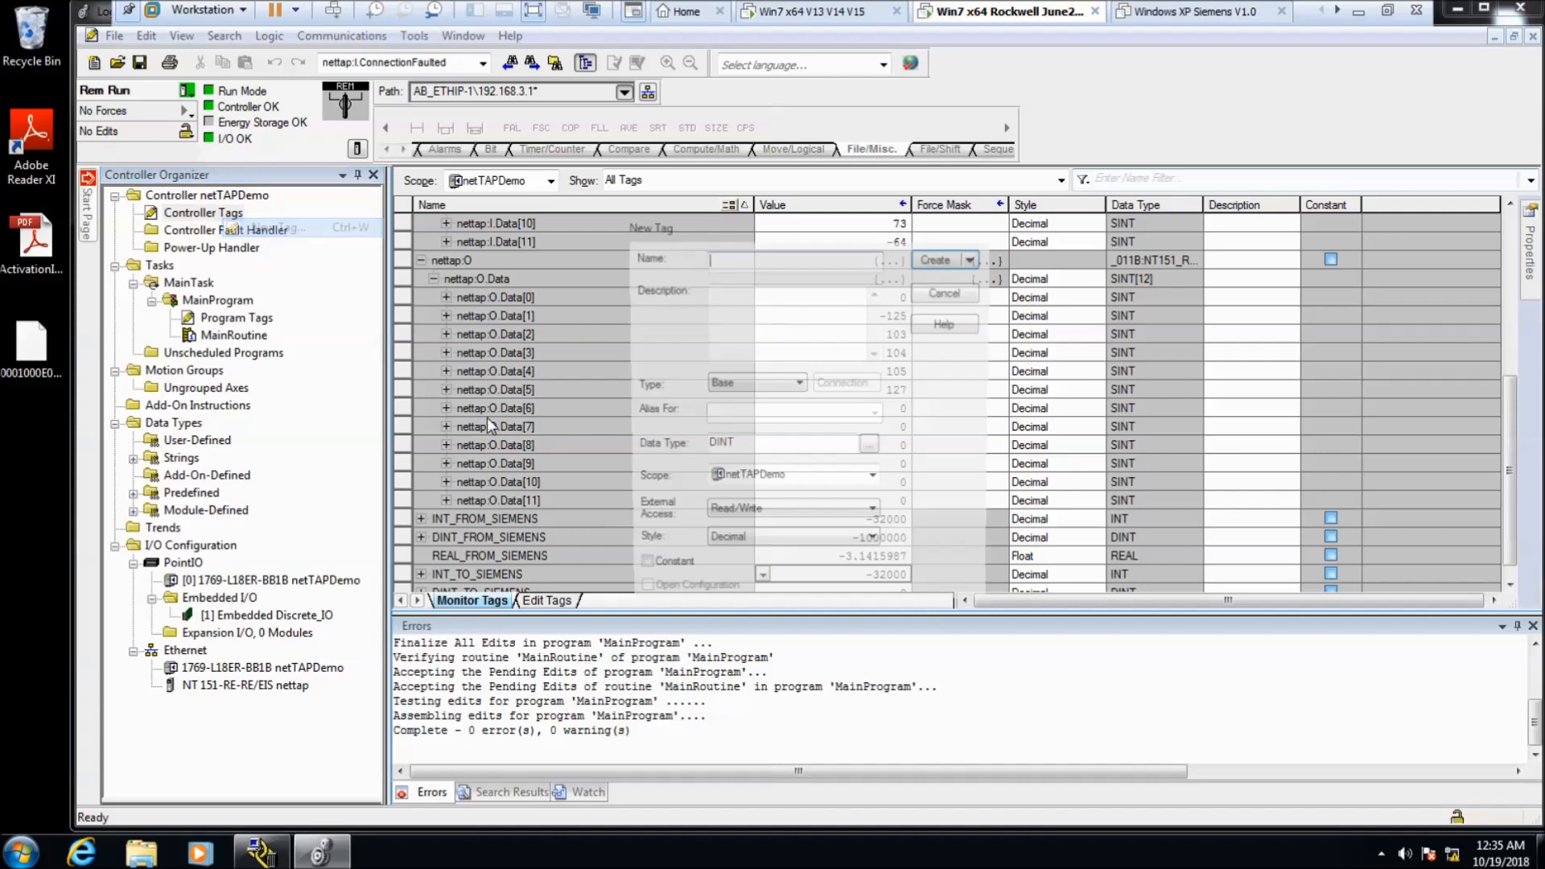
type("zR")
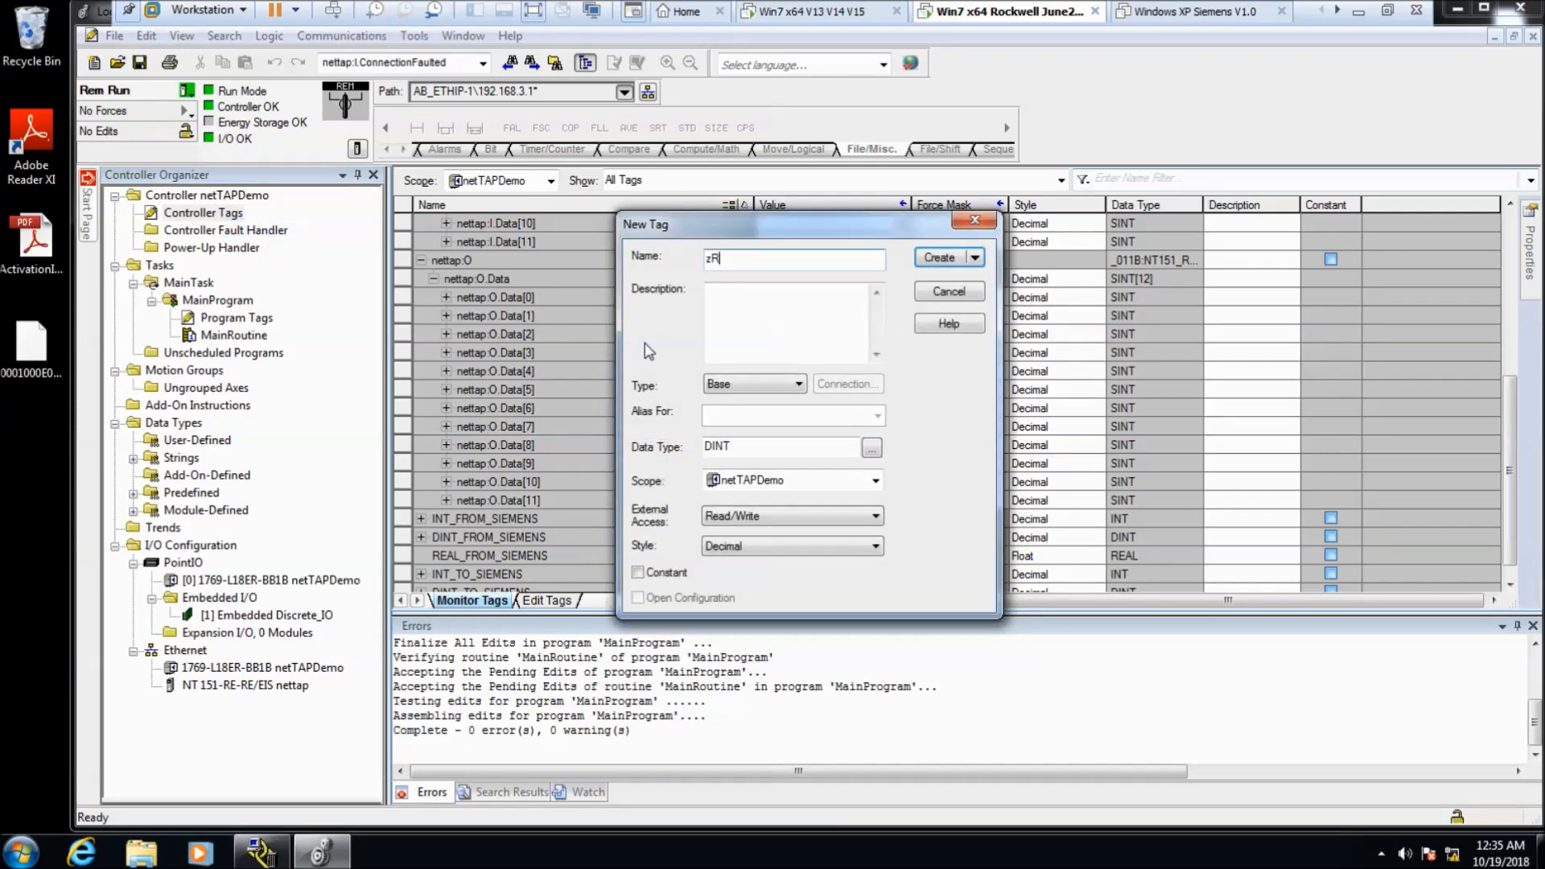
type("EAL_TOSIEMENSD")
key("BackSpace")
key("BackSpace")
key("BackSpace")
key("BackSpace")
key("BackSpace")
type("MENS")
left_click(763, 452)
left_click_drag(760, 449, 693, 454)
type("REAL")
key("Return")
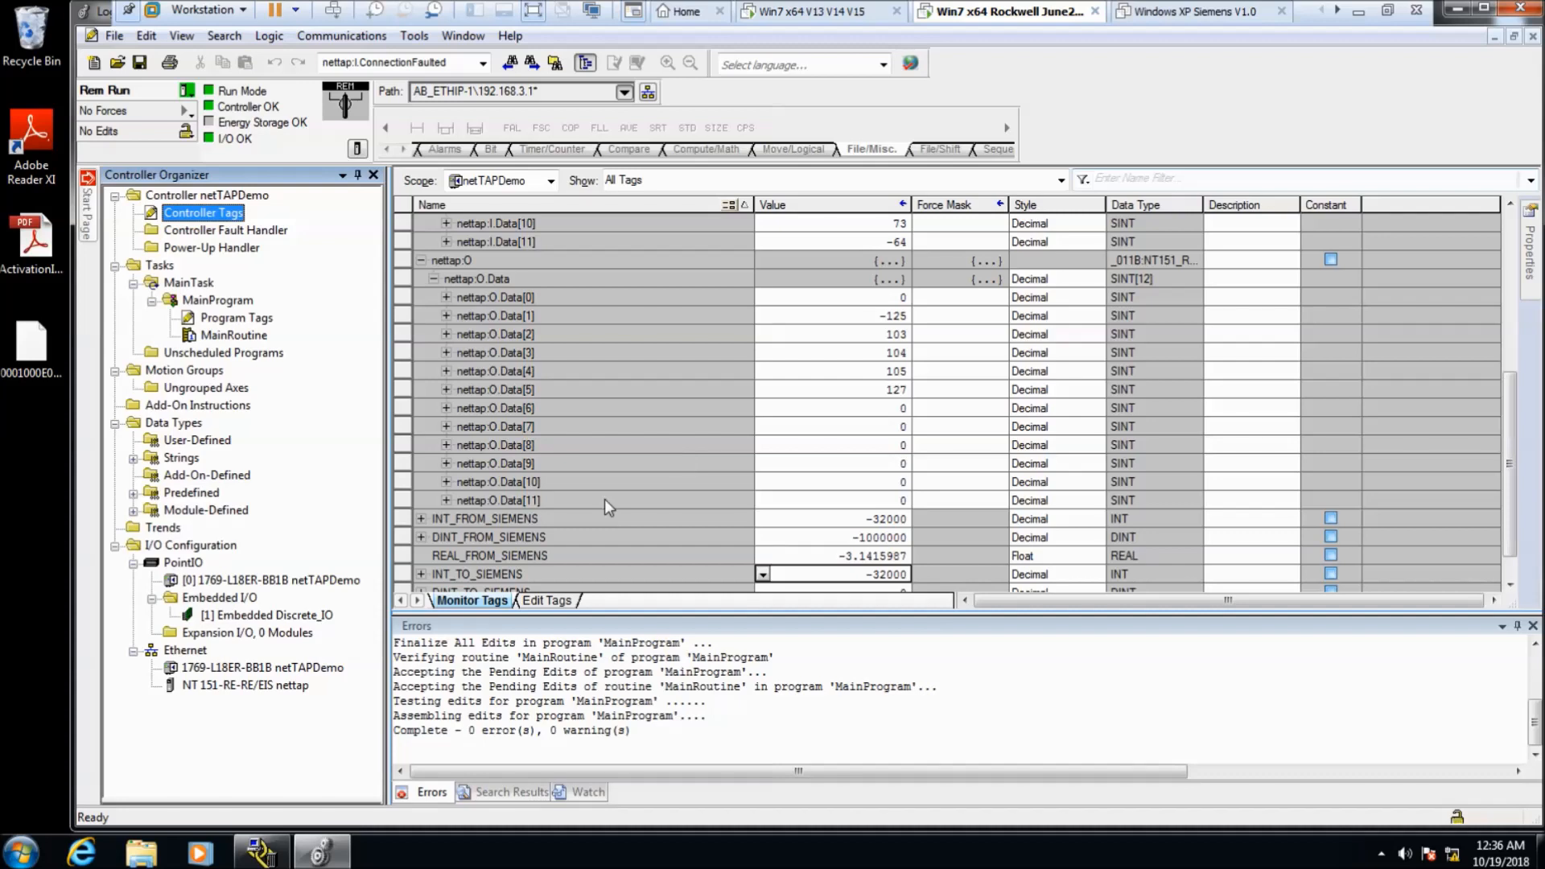
left_click(747, 557)
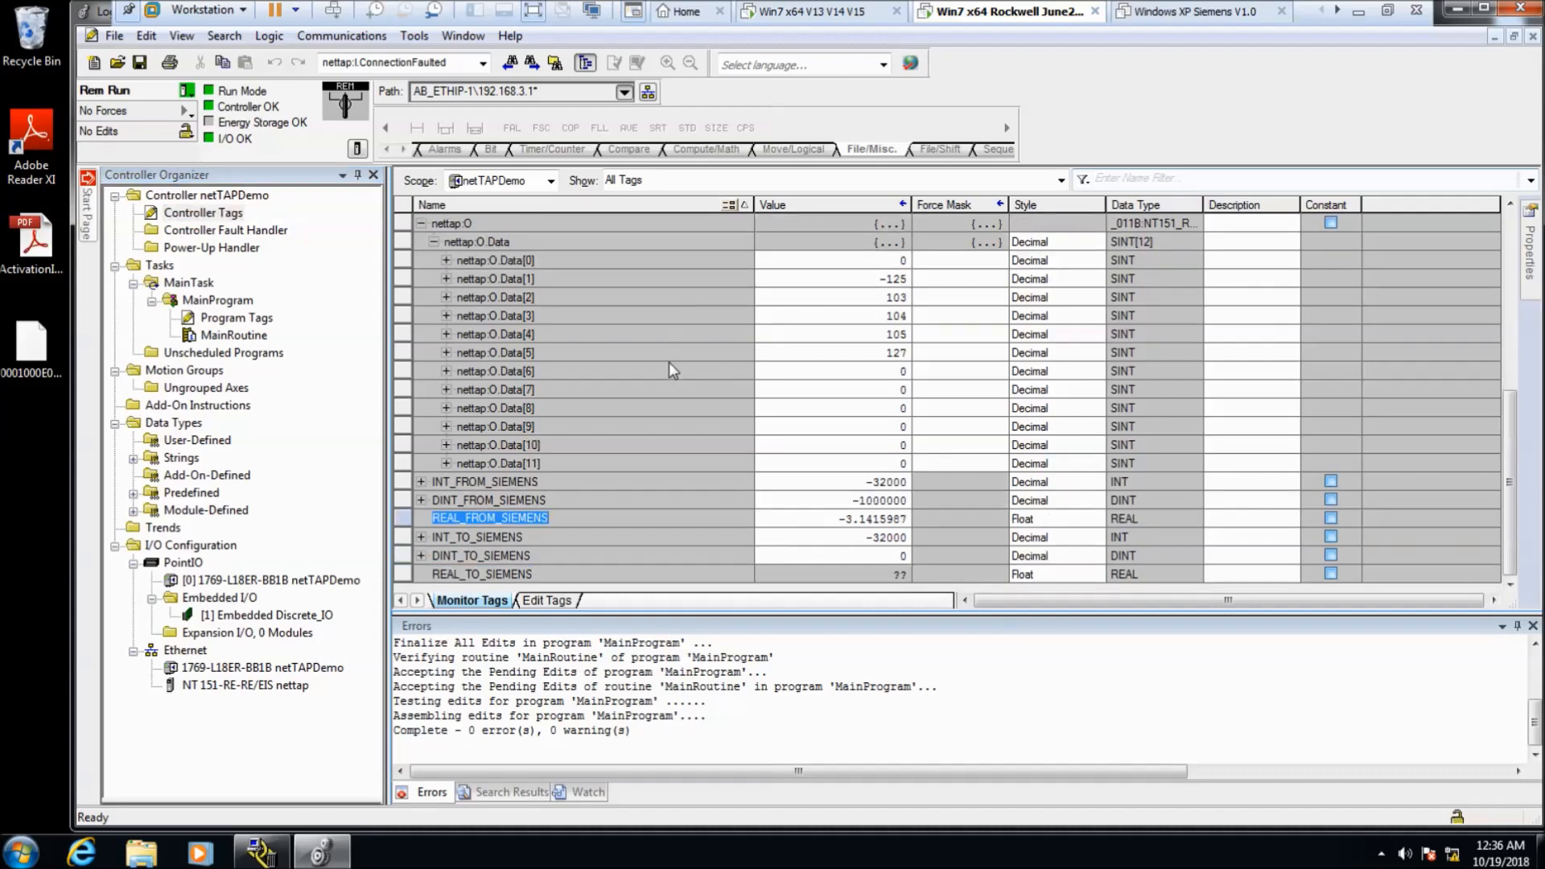
left_click(902, 575)
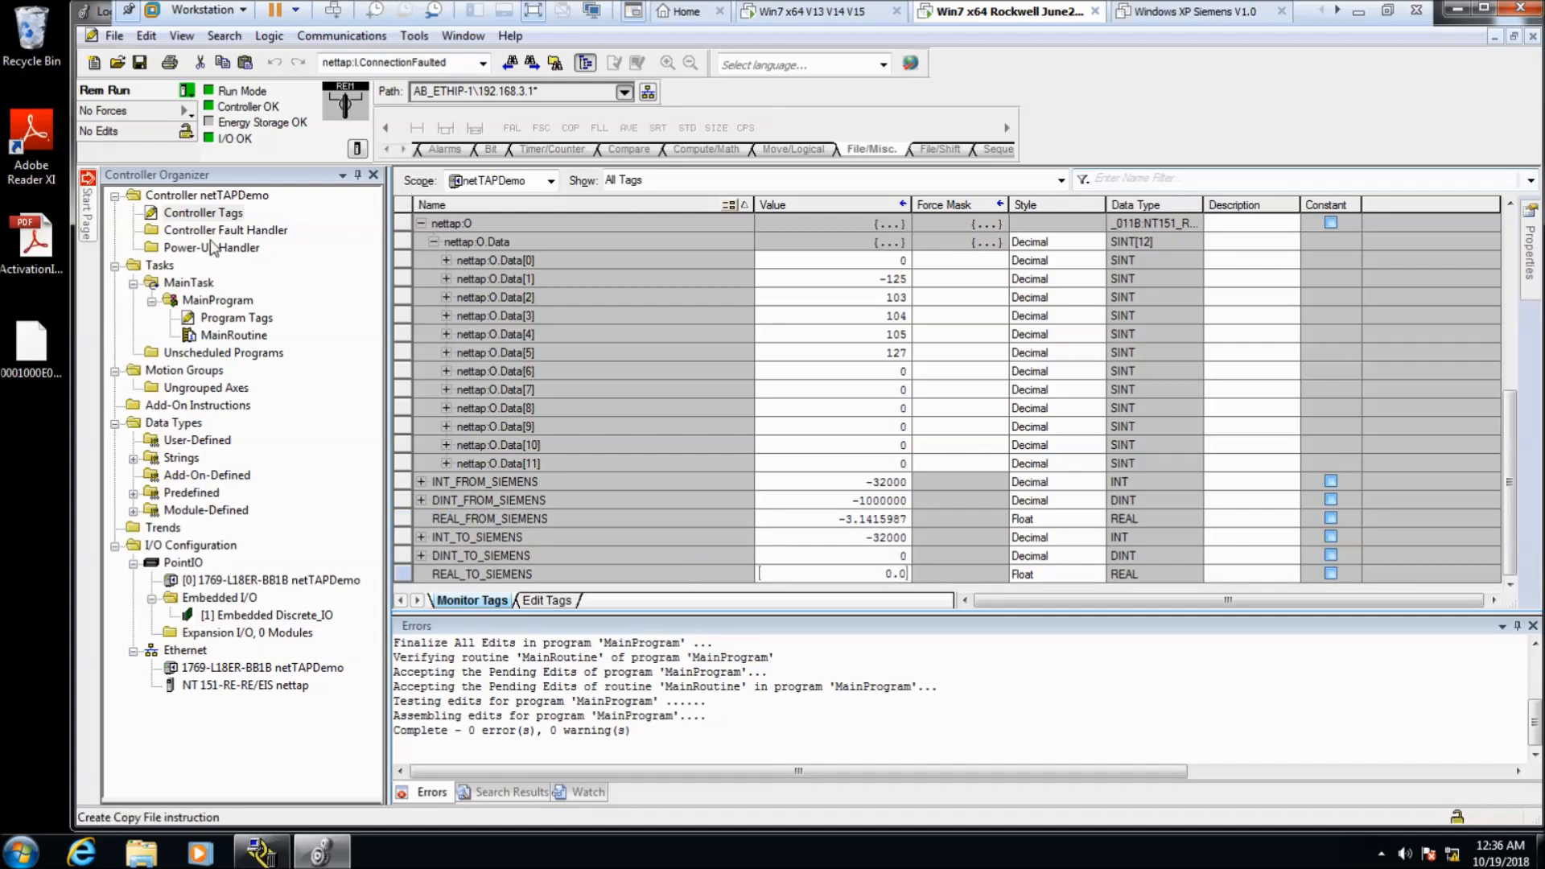
- Open MainRoutine, start editing rung 1 and add two COP instructions to it
double_click(219, 339)
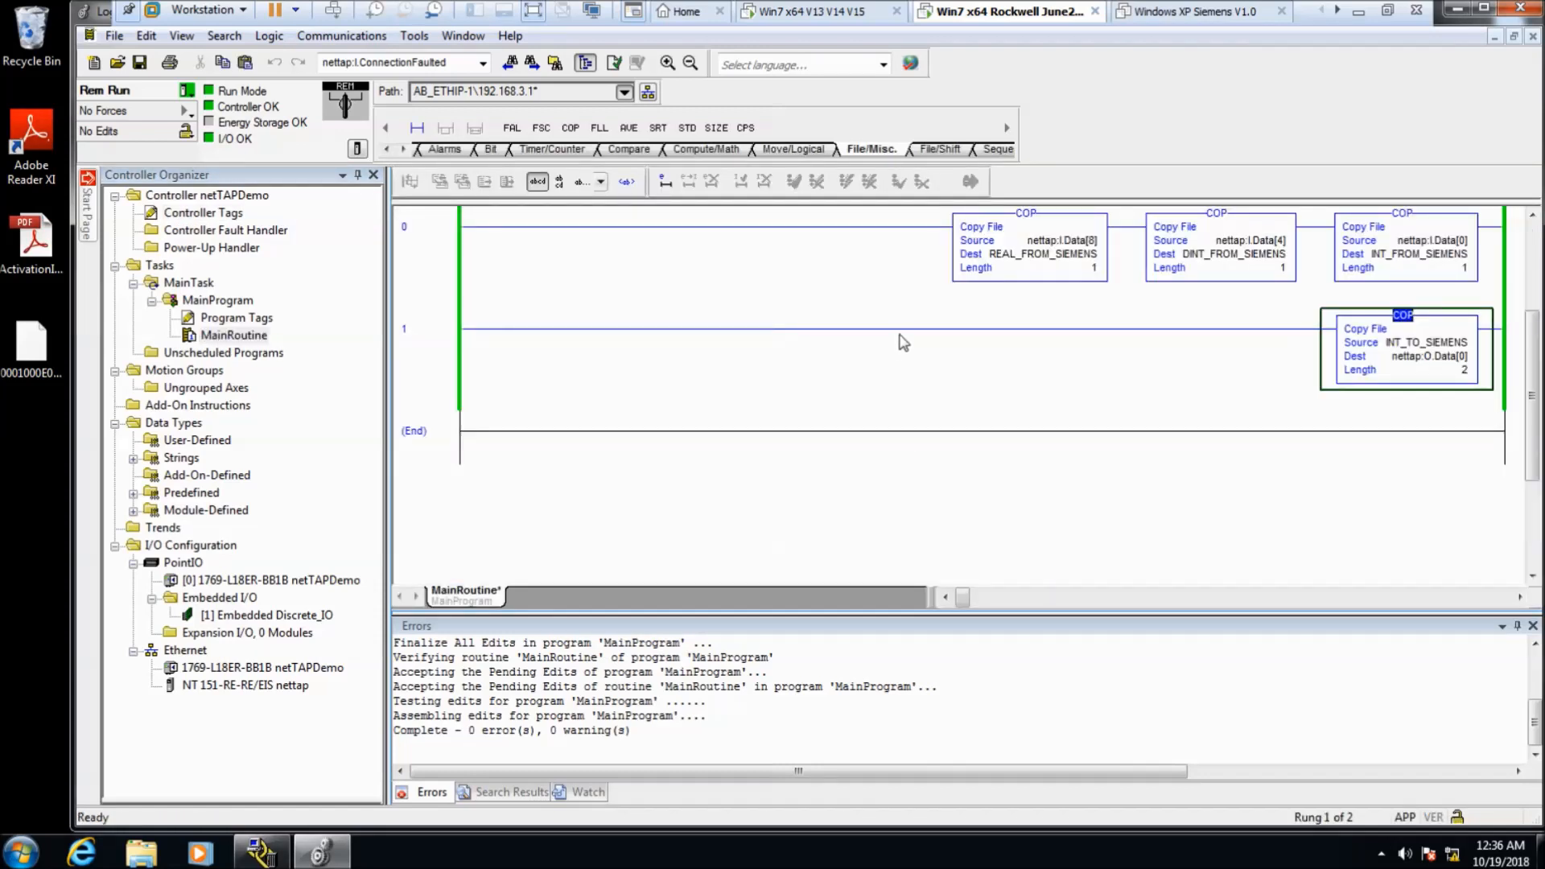
double_click(448, 325)
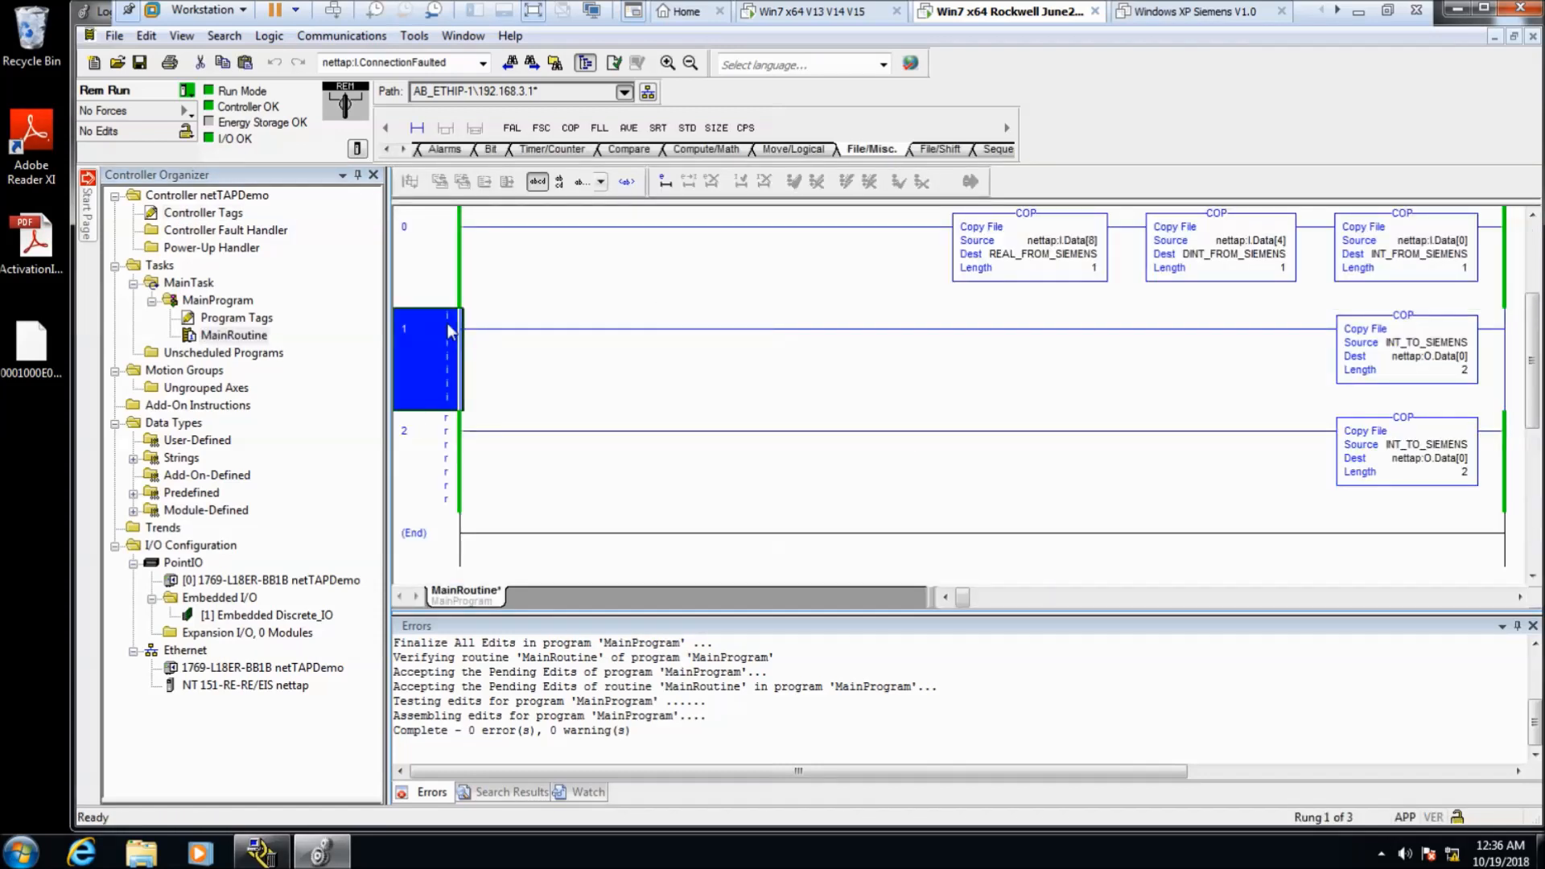
left_click(570, 127)
left_click(571, 127)
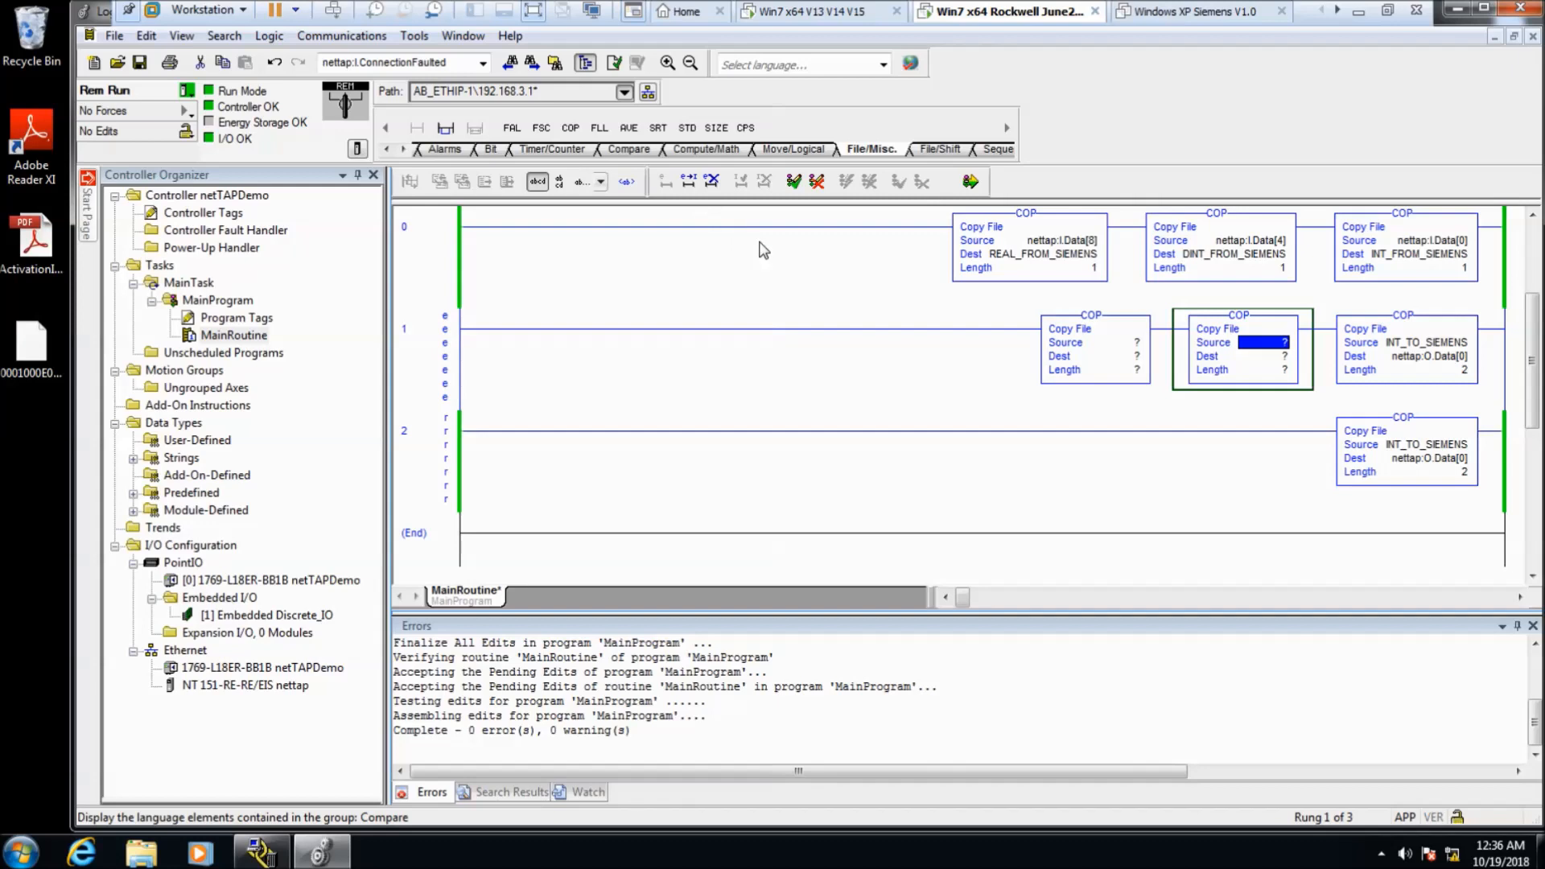
double_click(1257, 348)
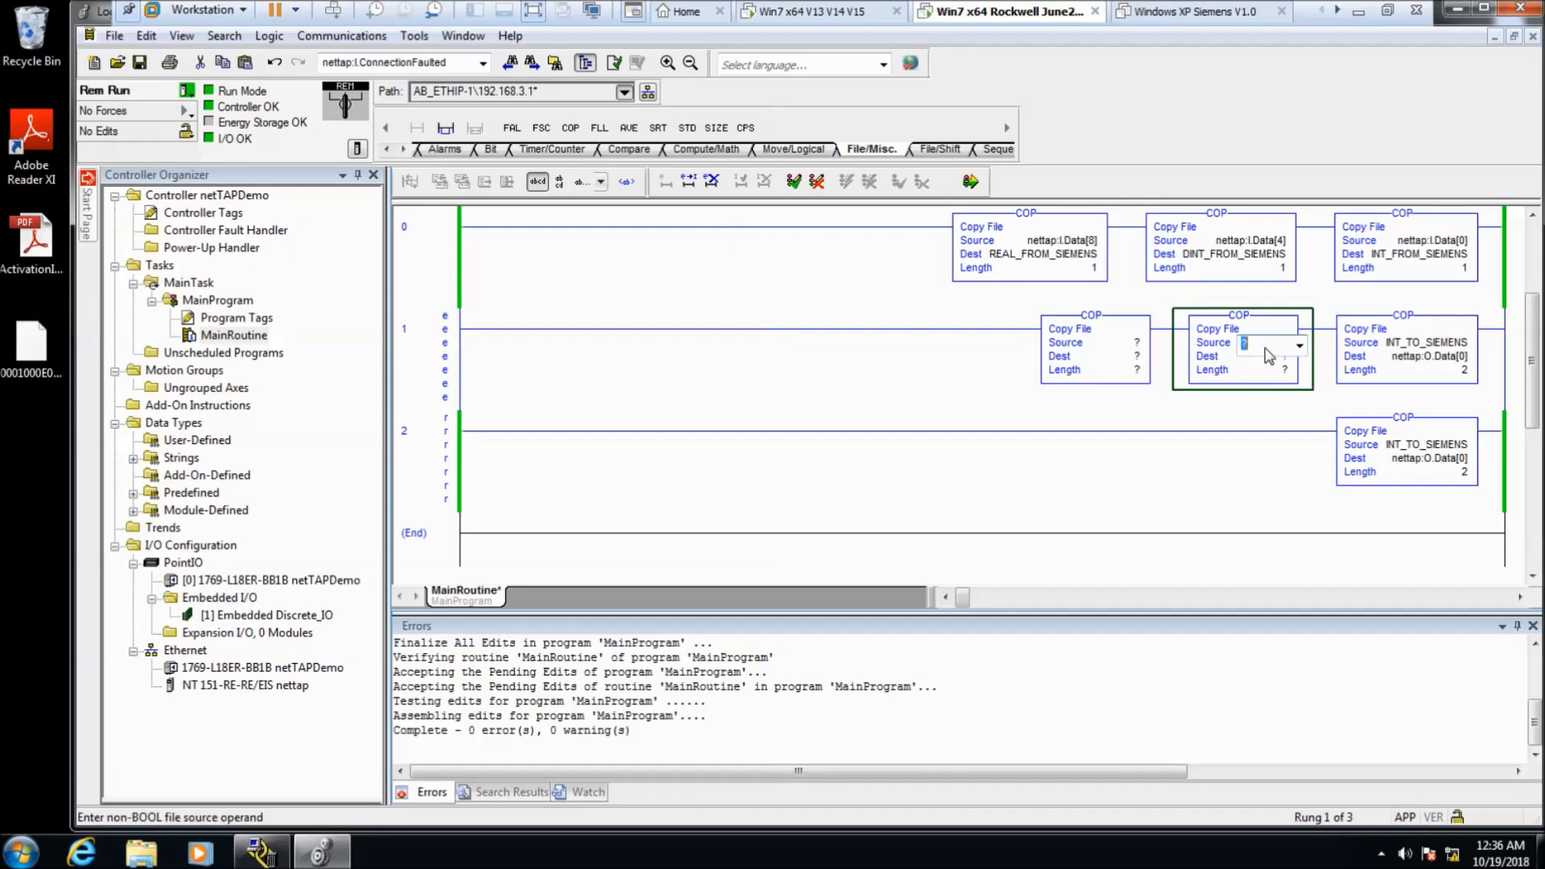
type("net")
left_click(1299, 345)
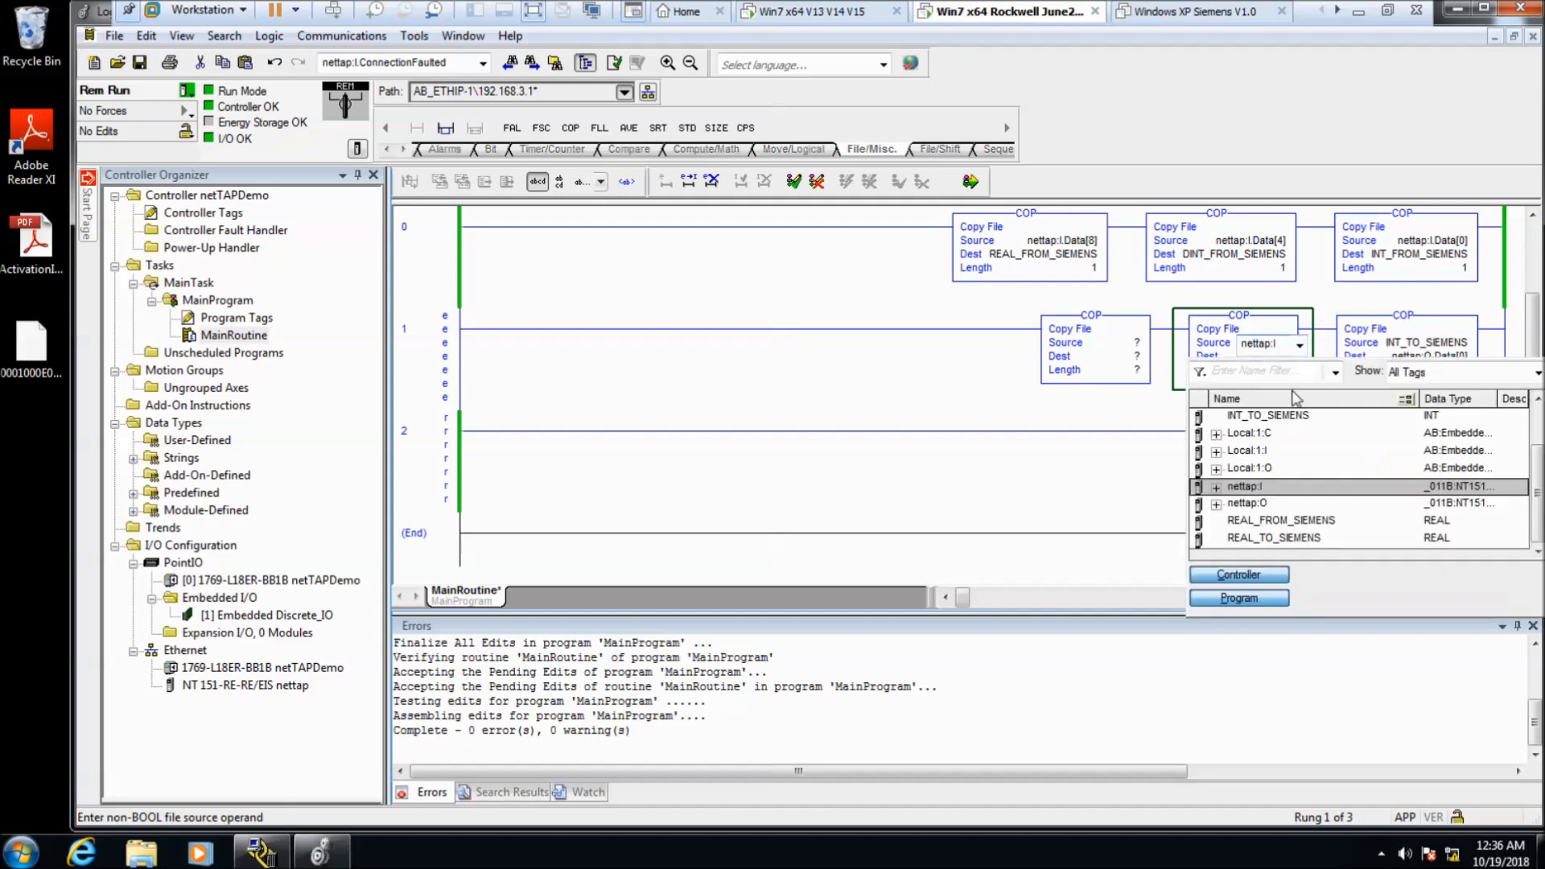
left_click(1217, 504)
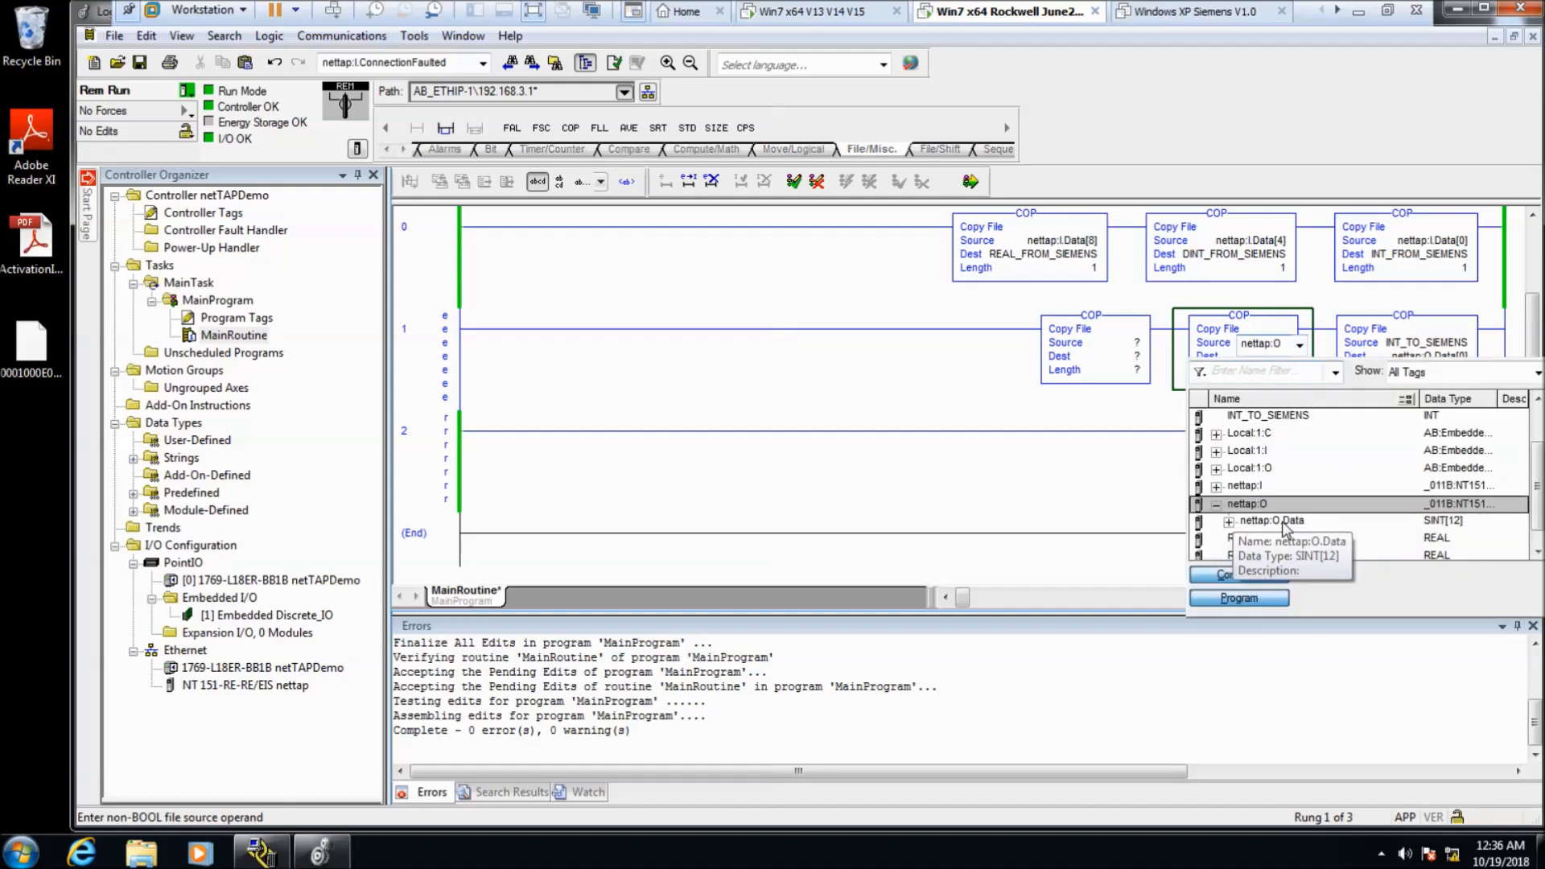
key("Escape")
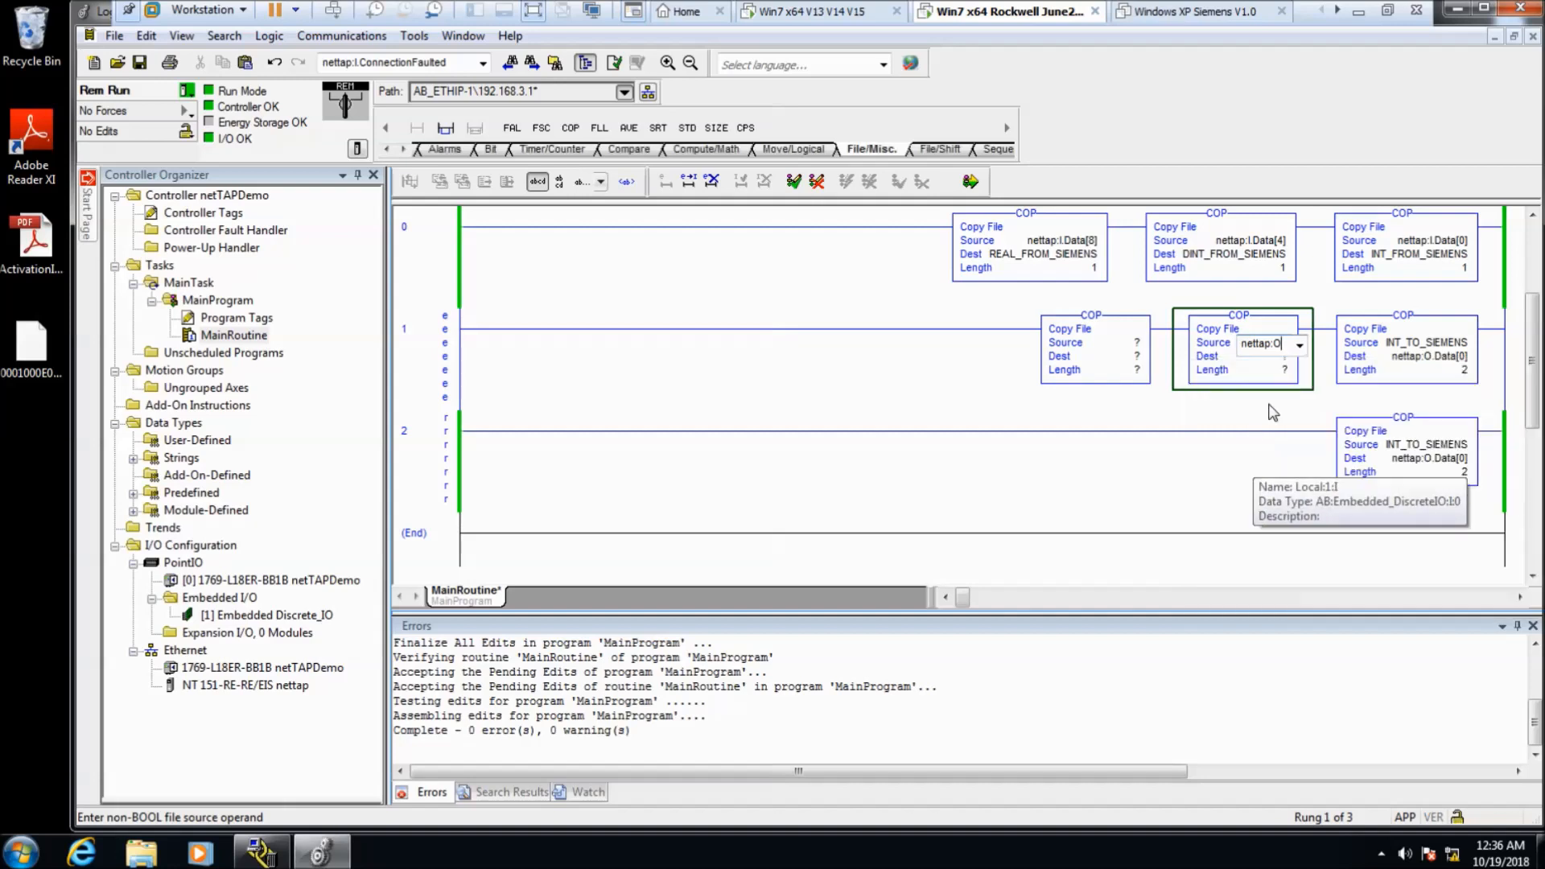
- Set the source of the middle COP instruction on rung 1 to DINT_TO_SIEMENS
left_click_drag(1283, 345, 1191, 366)
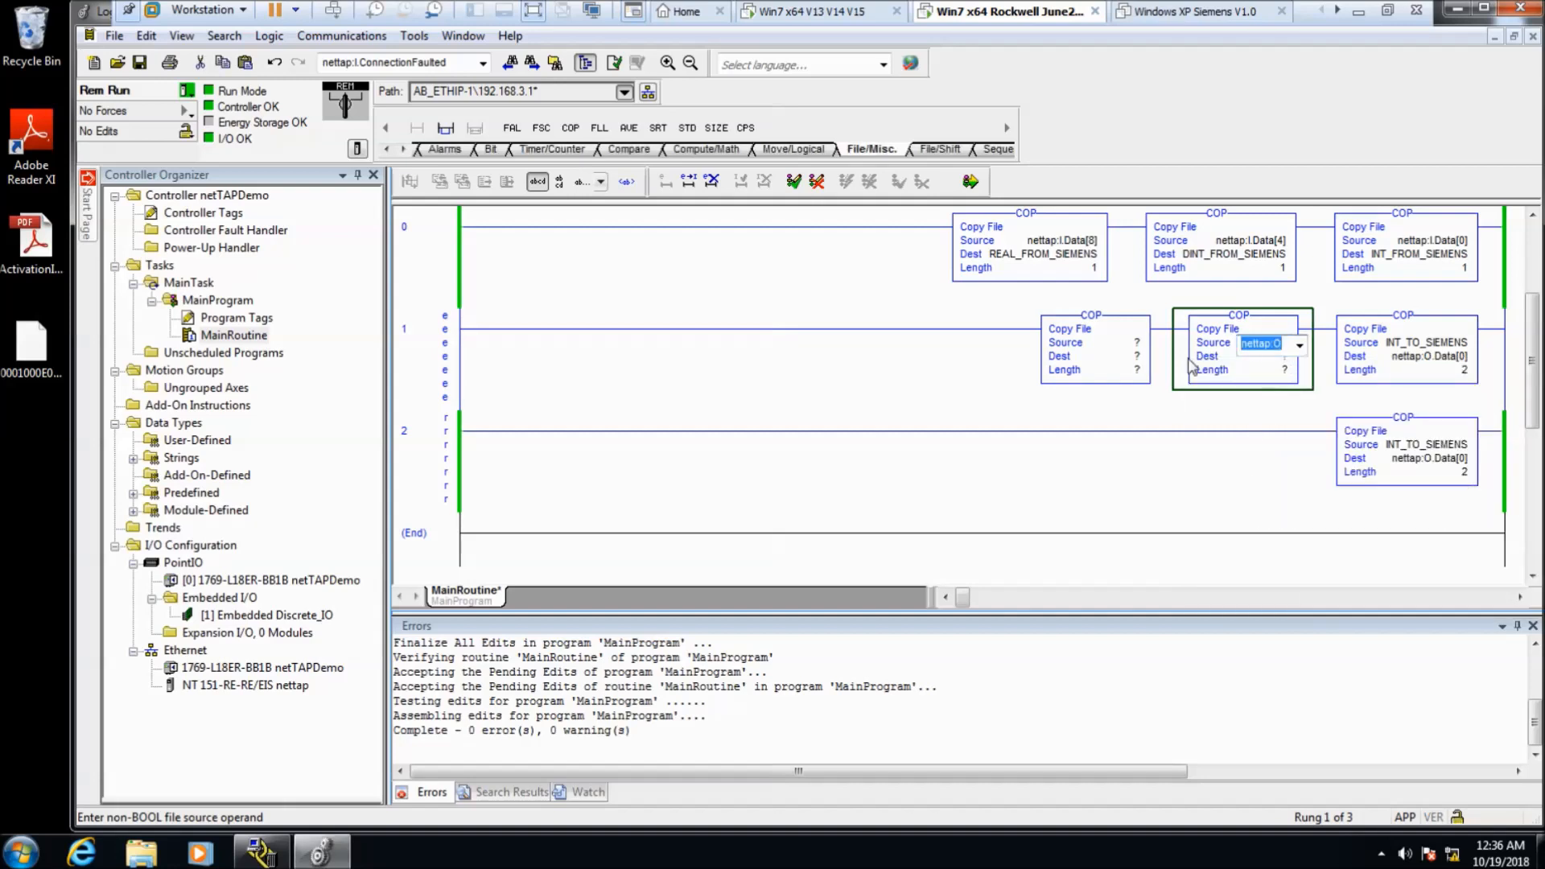
type("DINT")
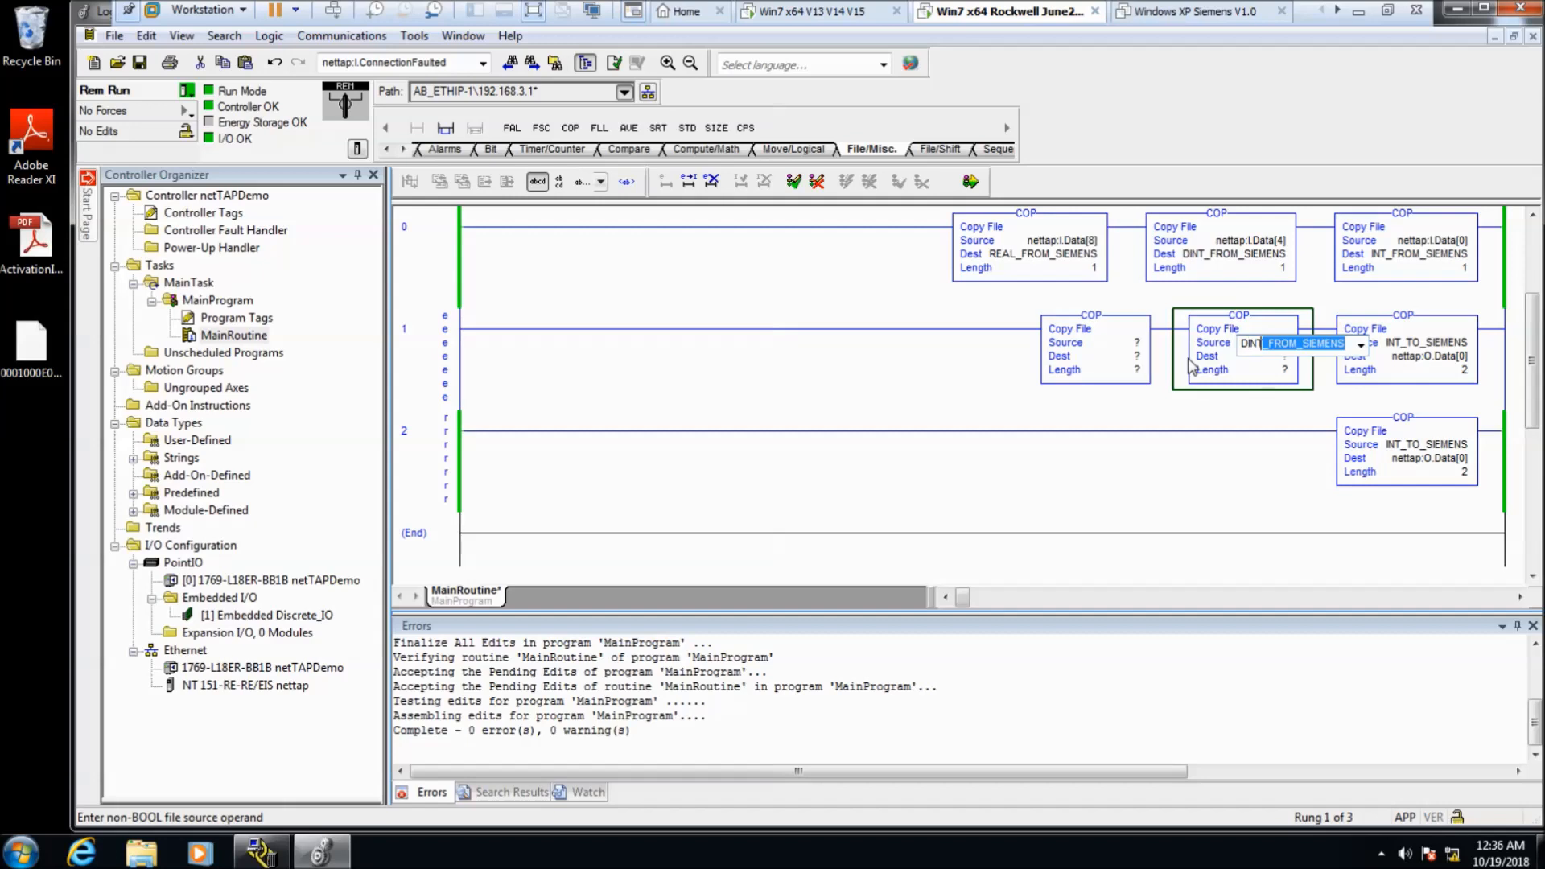
type("_T")
key("Tab")
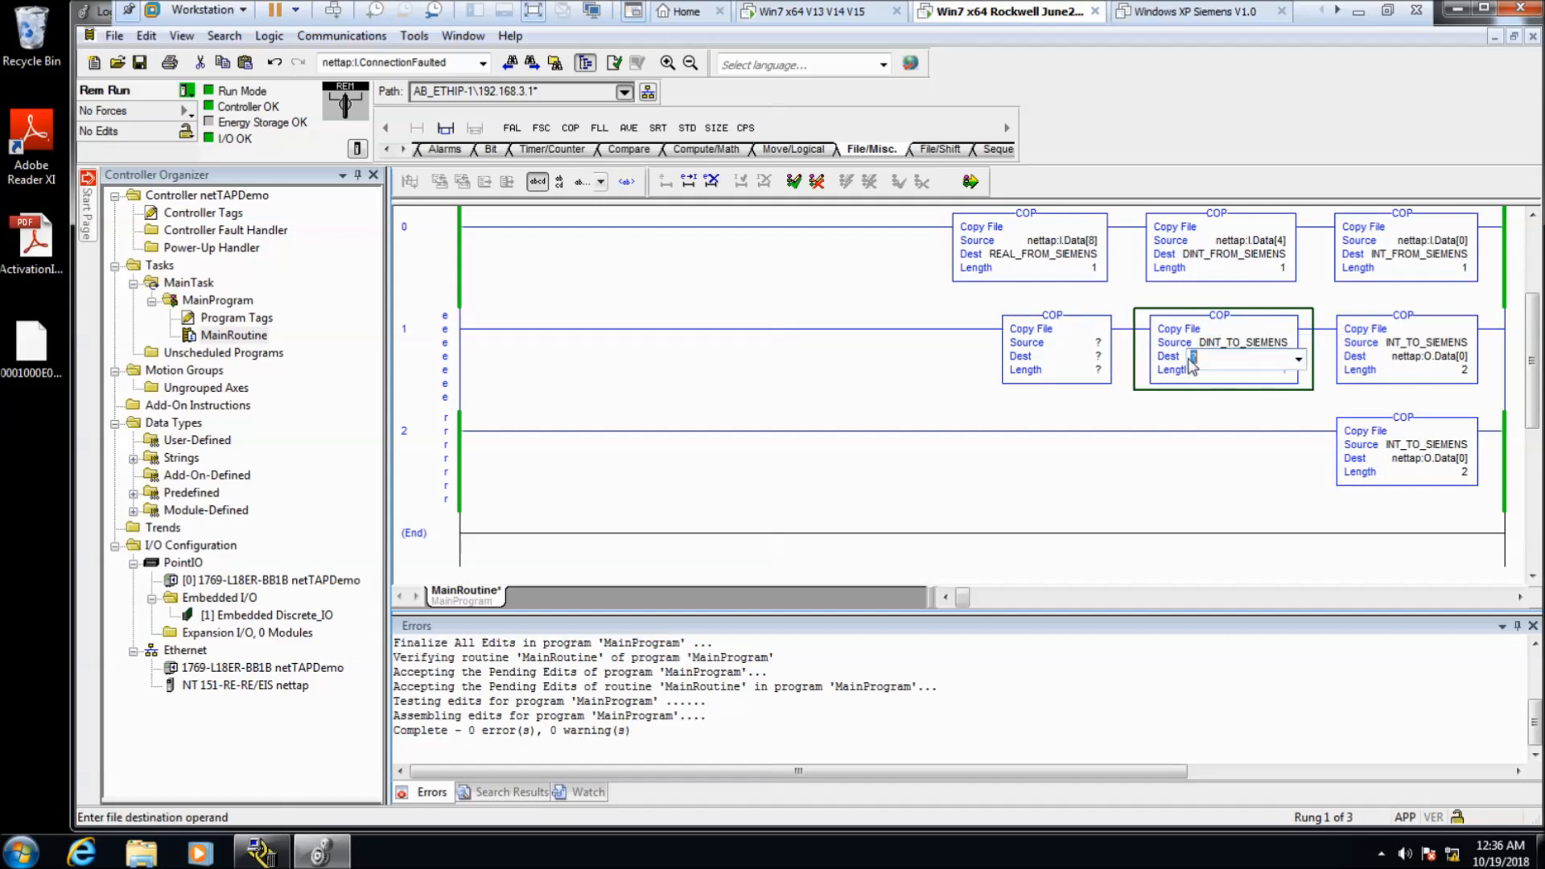
- Set the destination of the DINT_TO_SIEMENS copy instruction to nettap:O.Data[4] and its length to 4
left_click_drag(1200, 355, 1182, 351)
type("NETtap:I")
left_click(1298, 359)
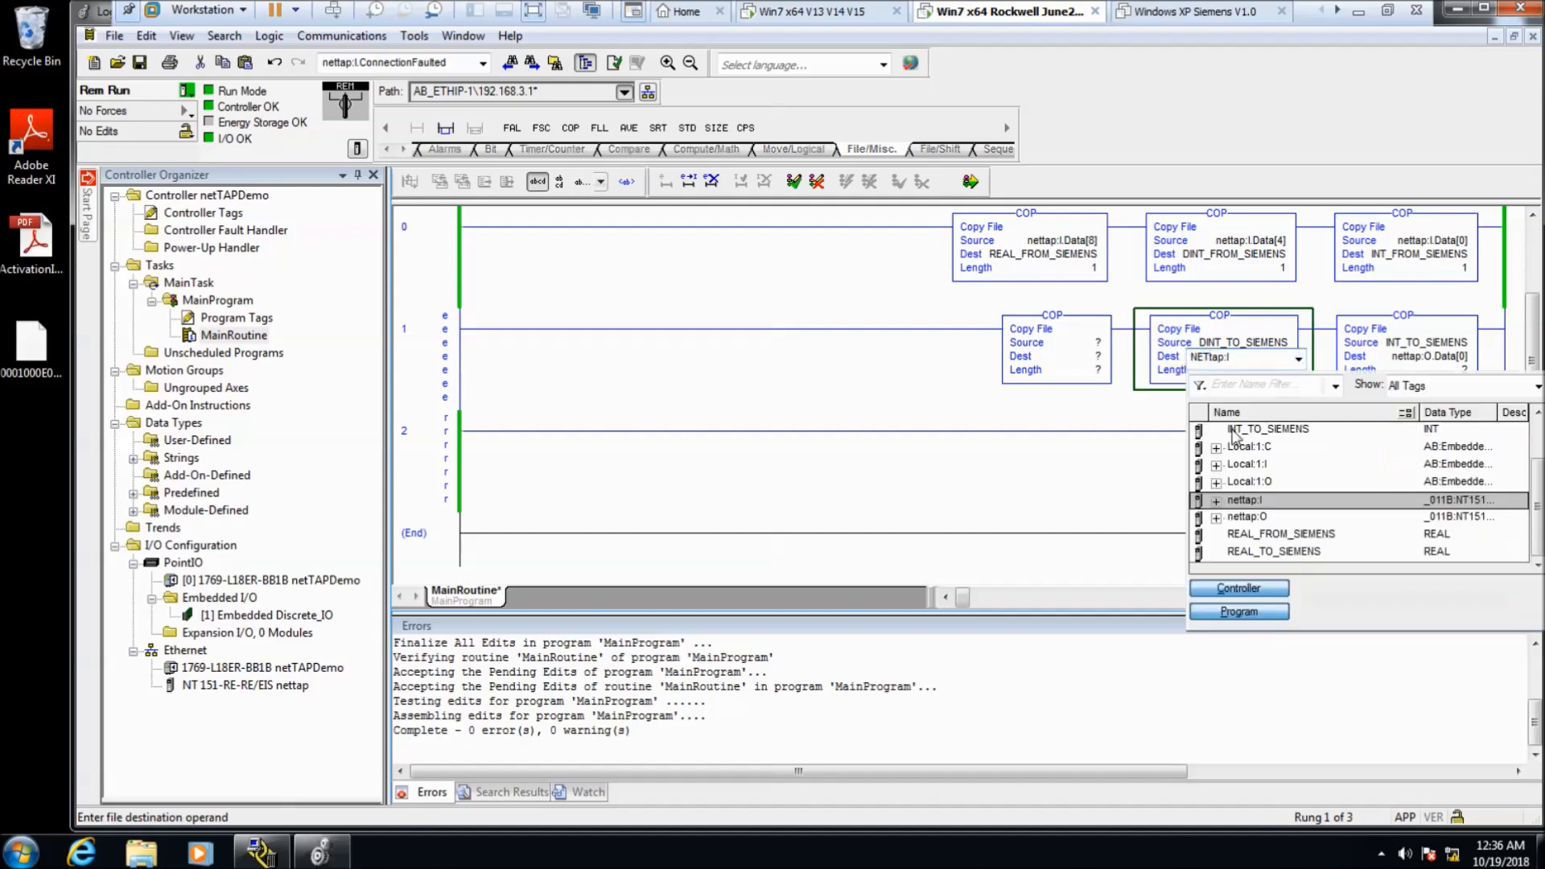
left_click(1220, 517)
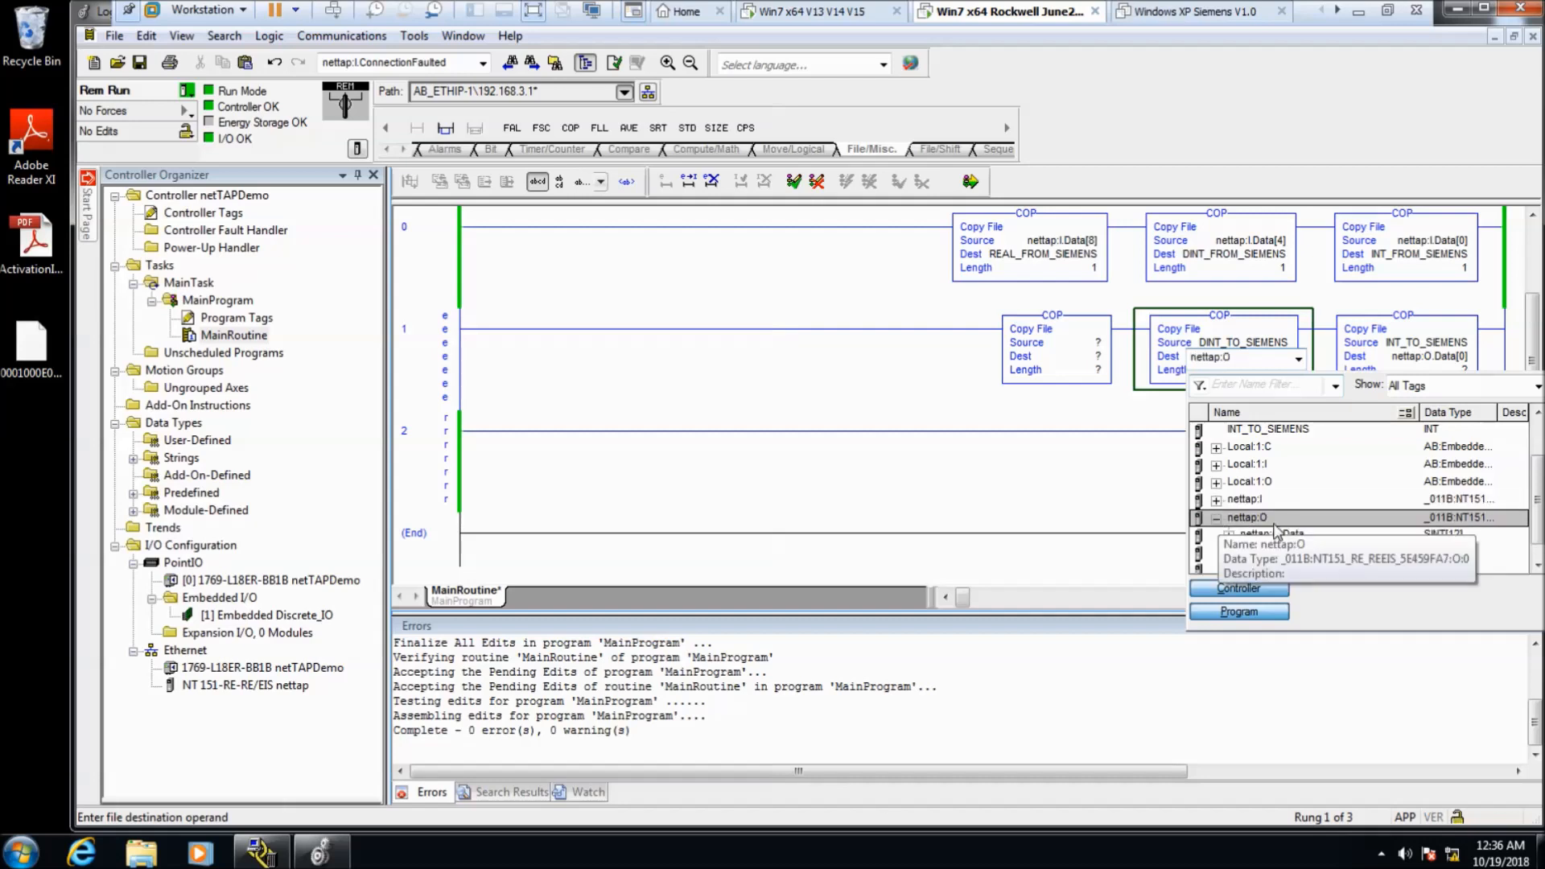
left_click(1229, 518)
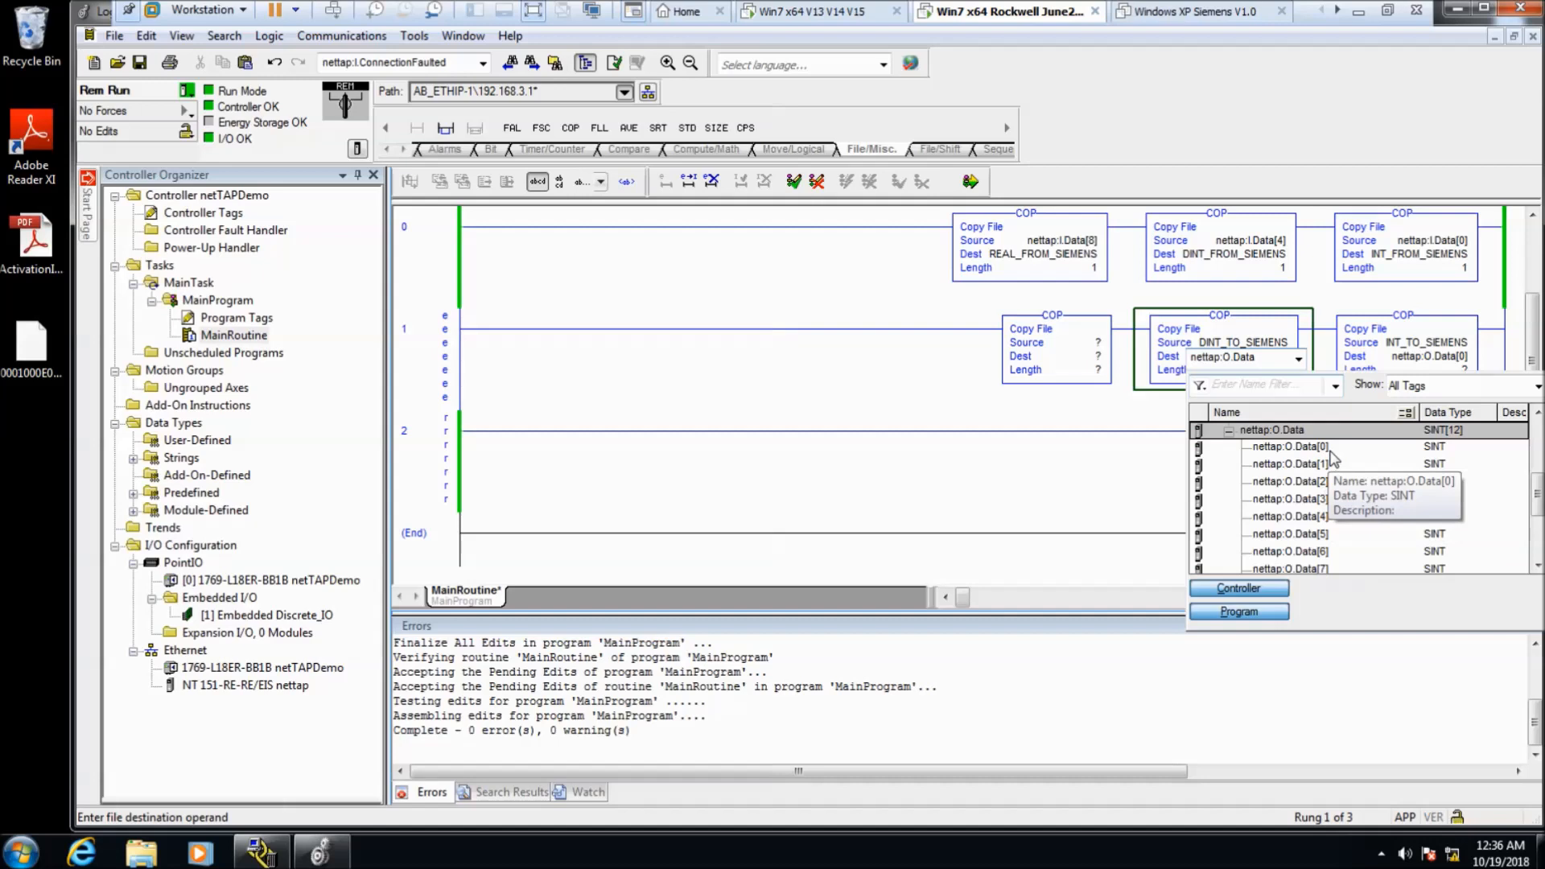
left_click(1320, 519)
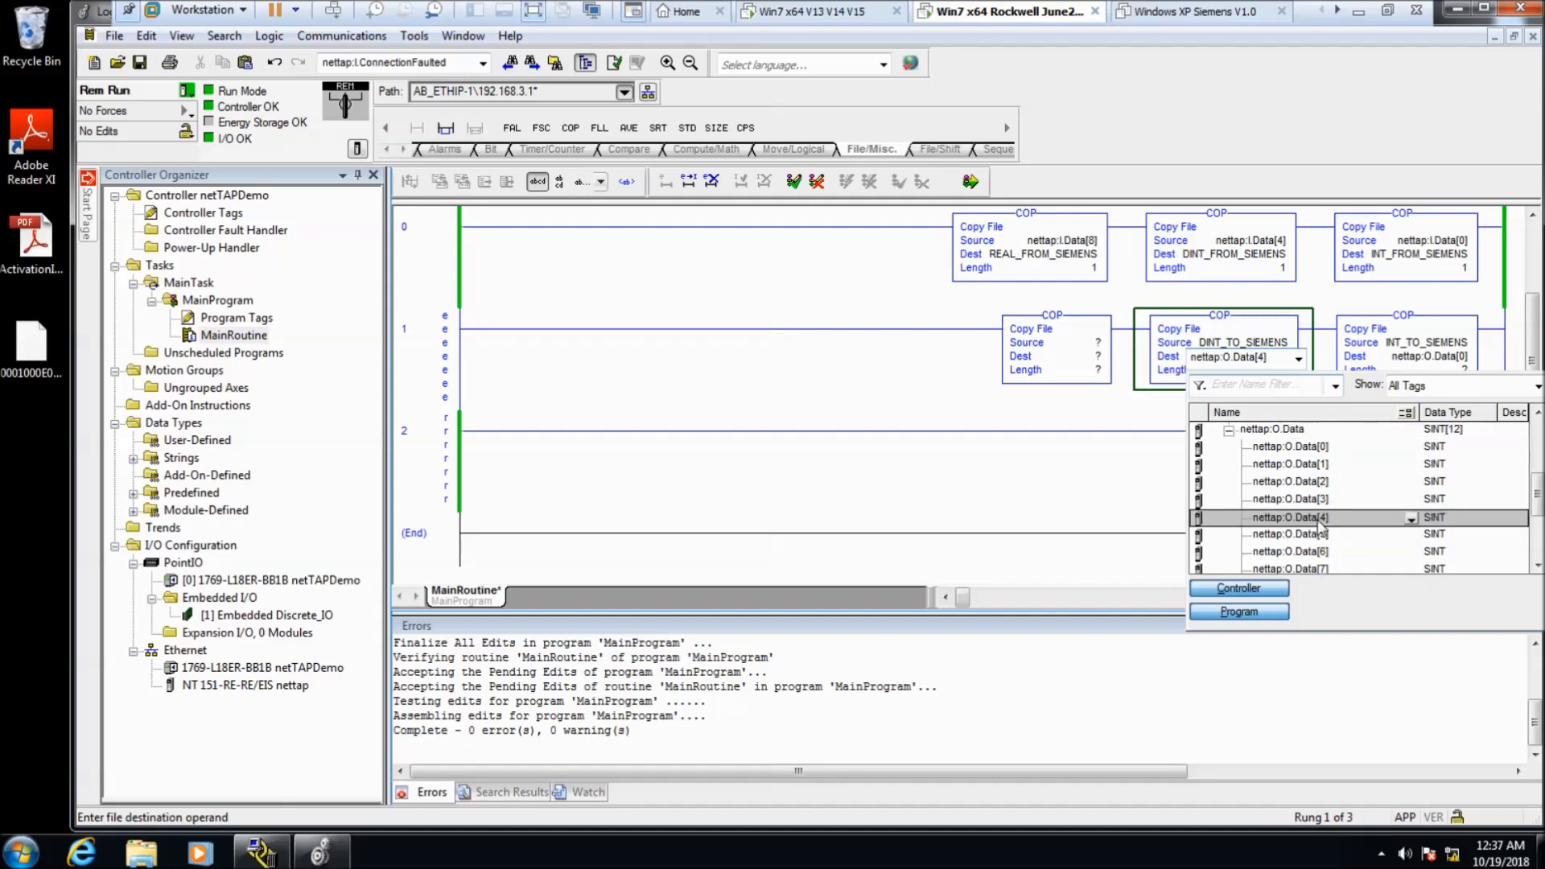
double_click(1318, 522)
left_click(1243, 392)
left_click(1263, 371)
type("4")
key("Return")
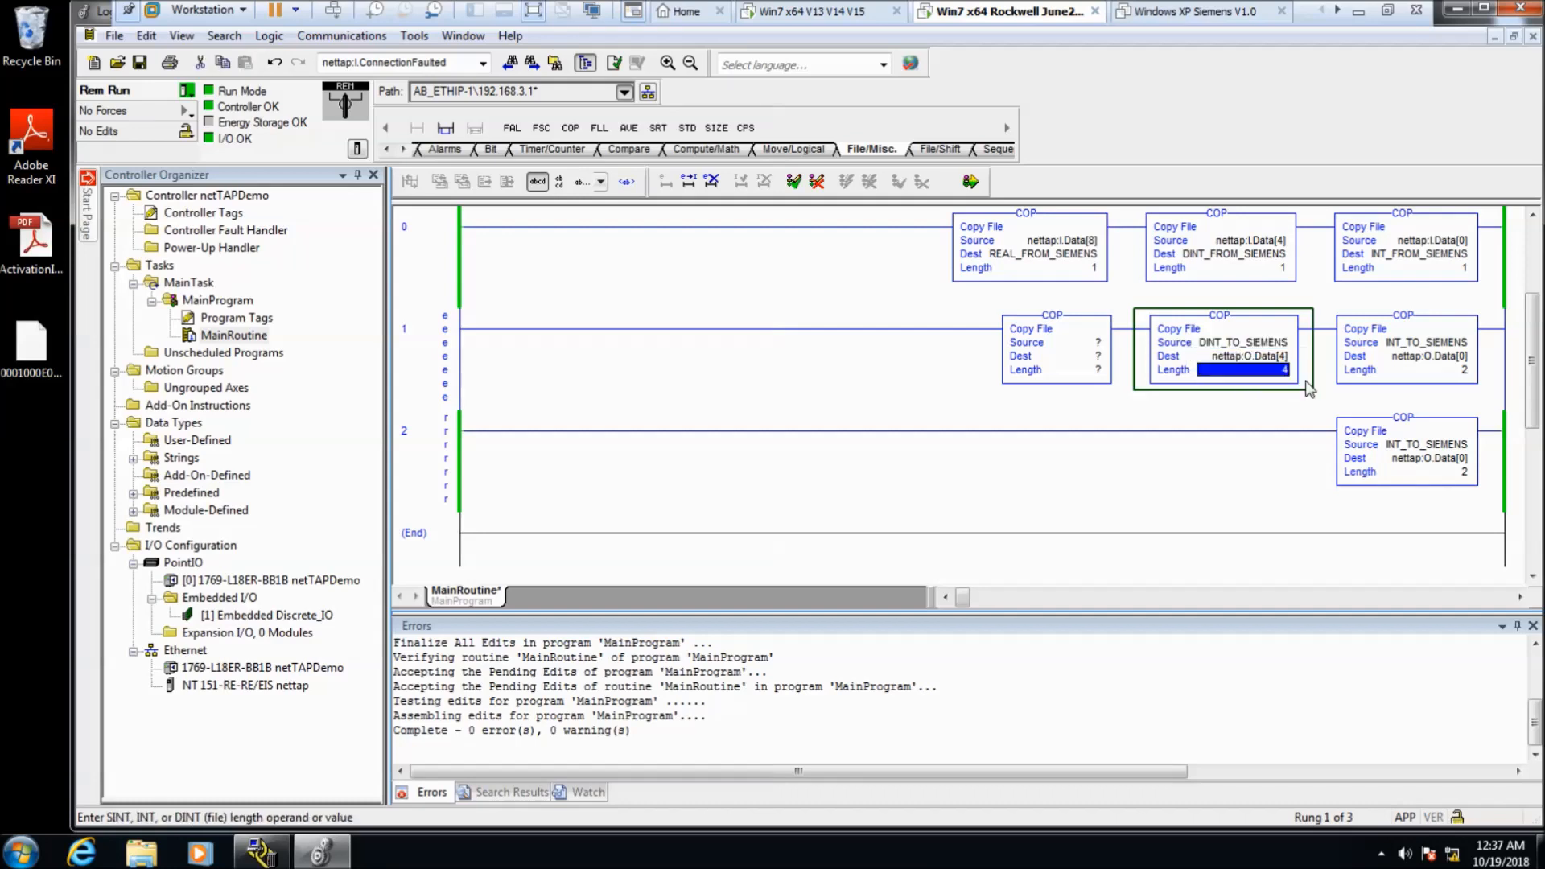
- Set the source of the remaining empty COP instruction on rung 1 to REAL_TO_SIEMENS
left_click(1109, 360)
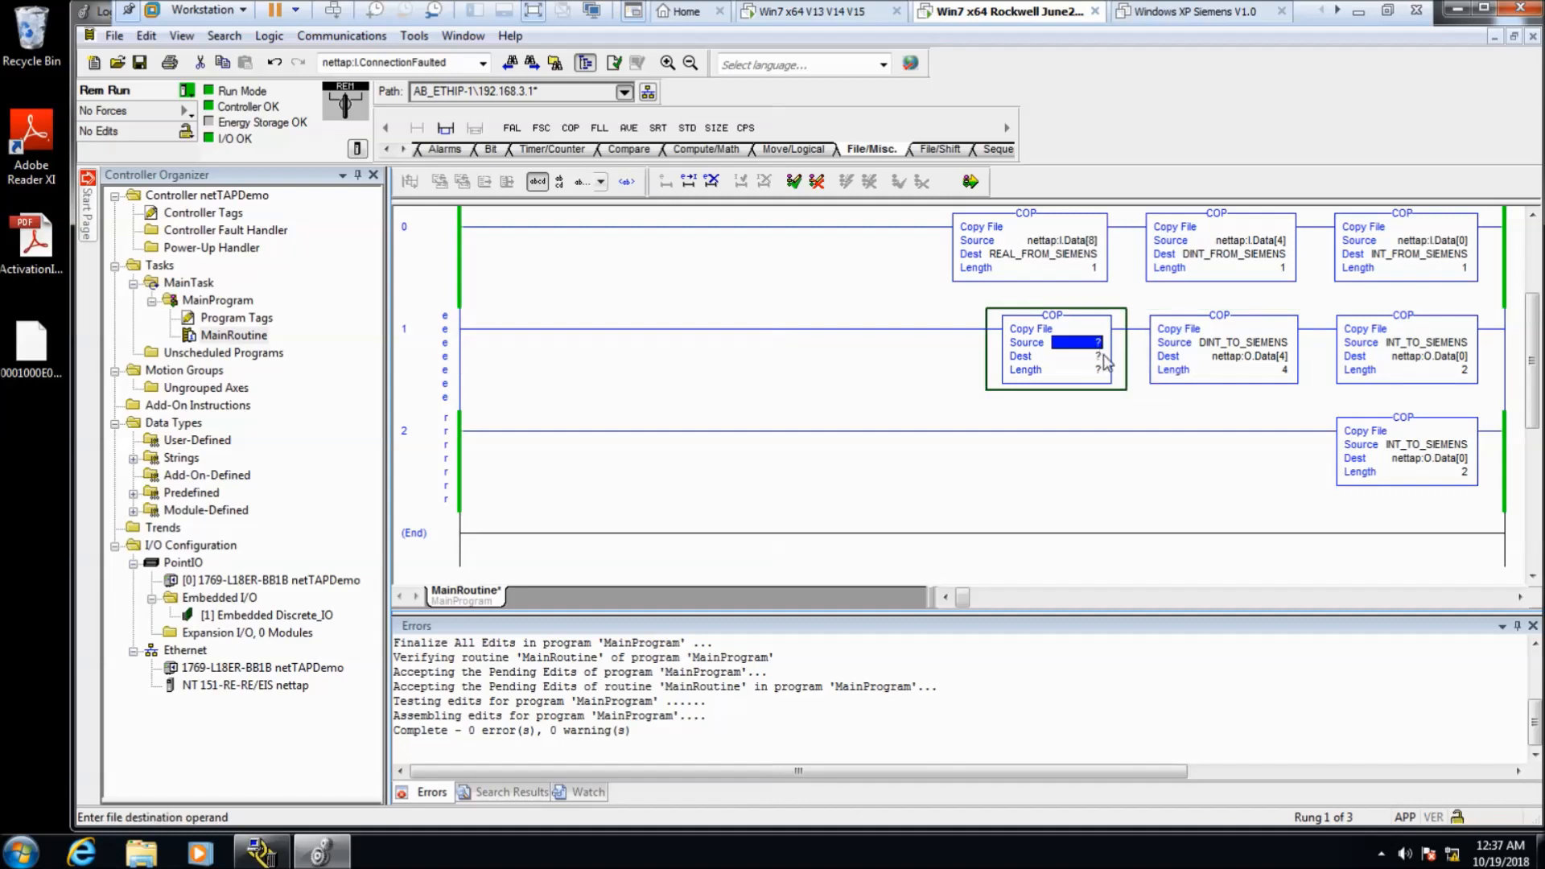
type("REA")
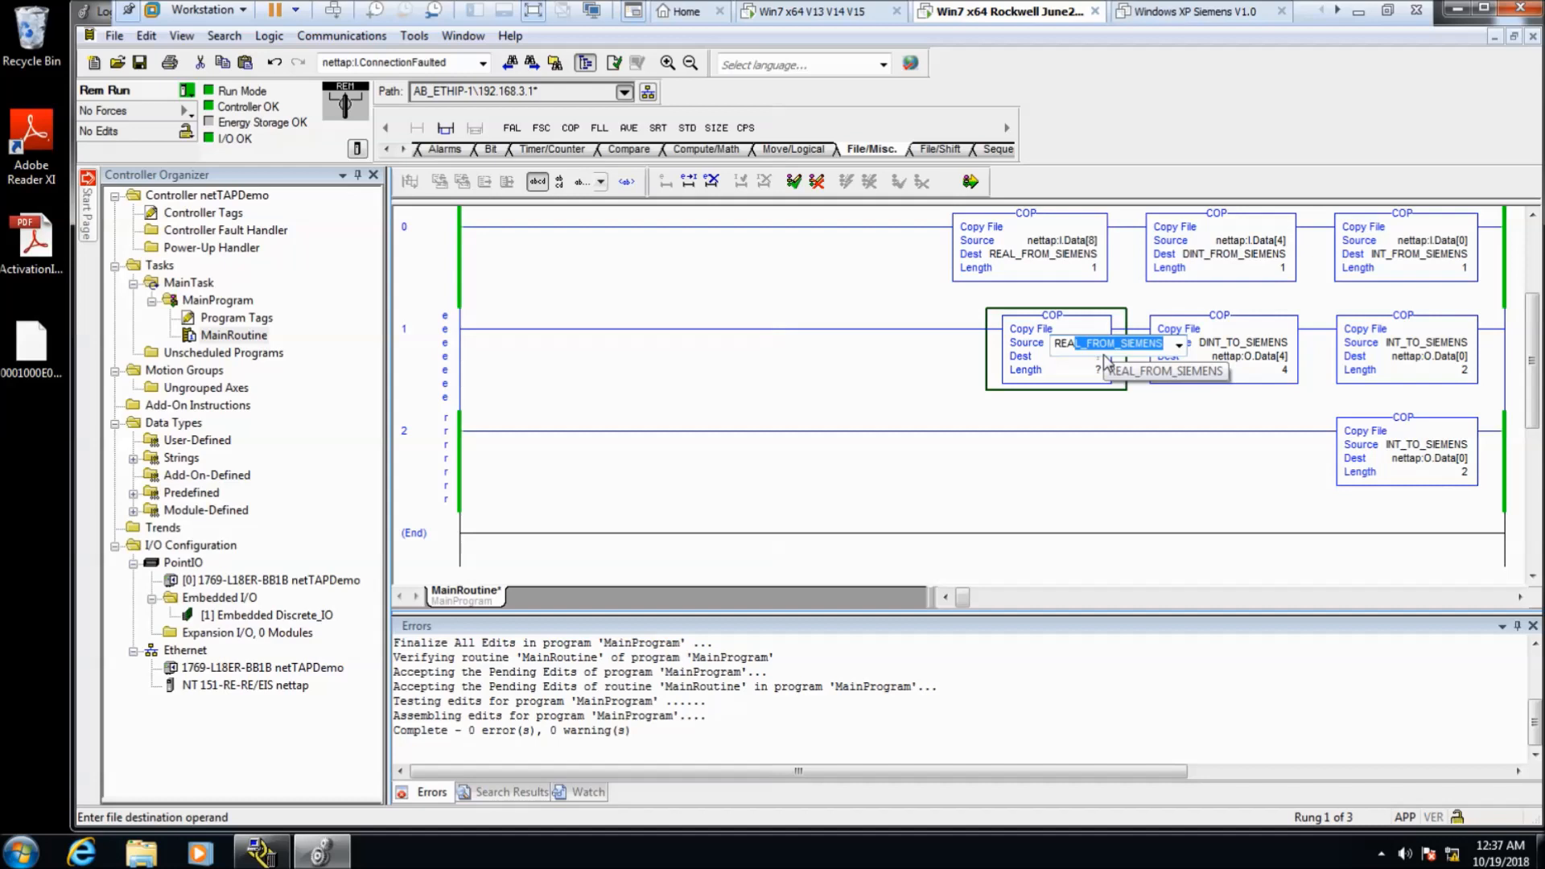
type("L_TO_SIEMENS")
key("Return")
- Set the destination of the REAL_TO_SIEMENS copy instruction on rung 1 to nettap:O.Data[8]
left_click(1112, 359)
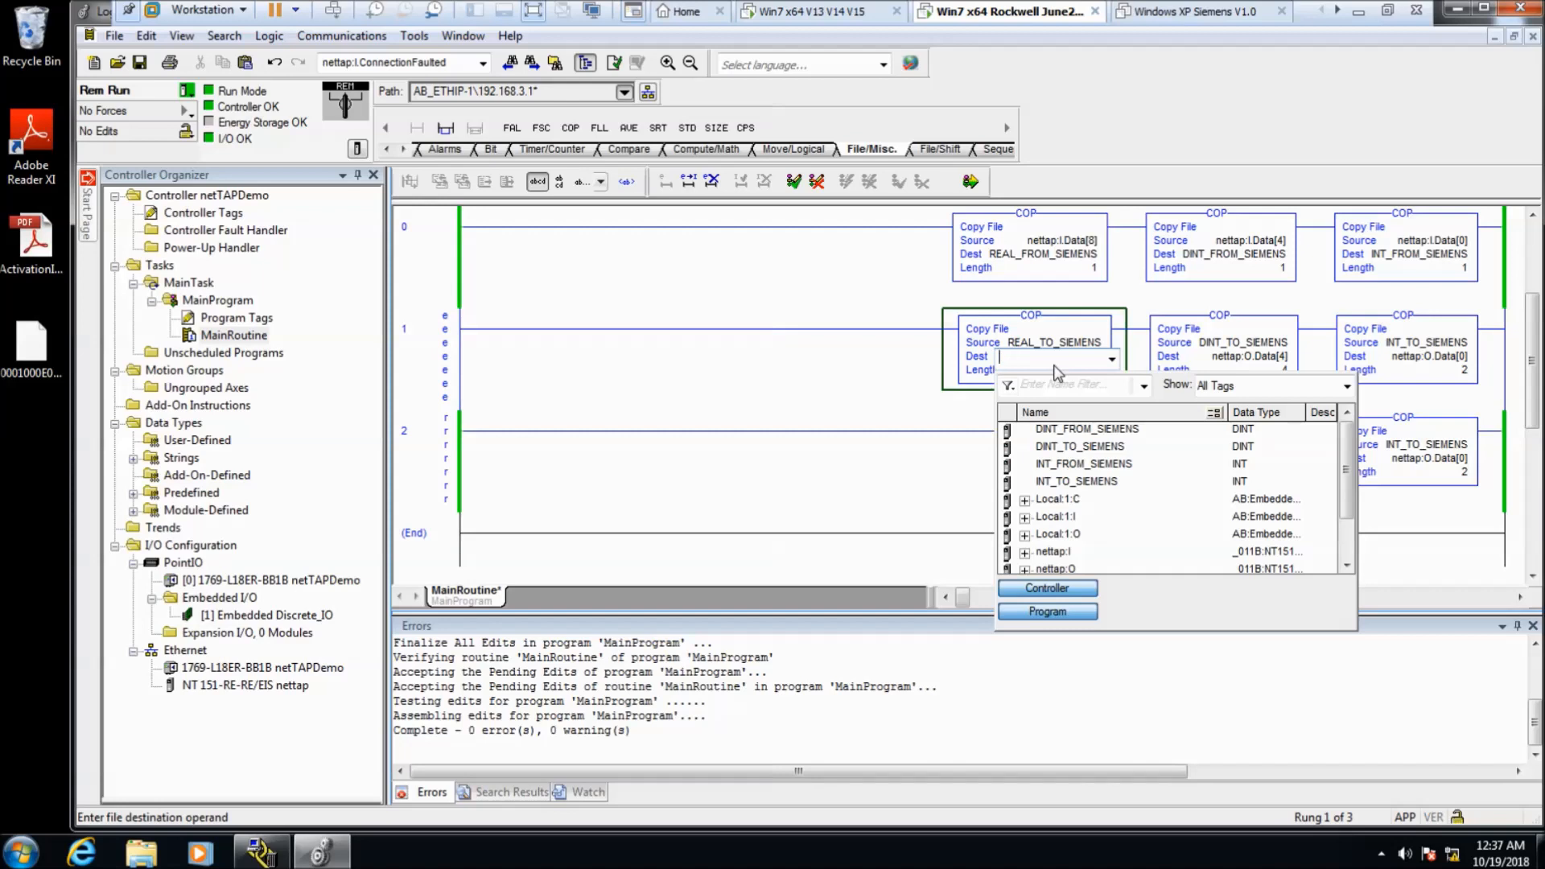
type("nettap:I")
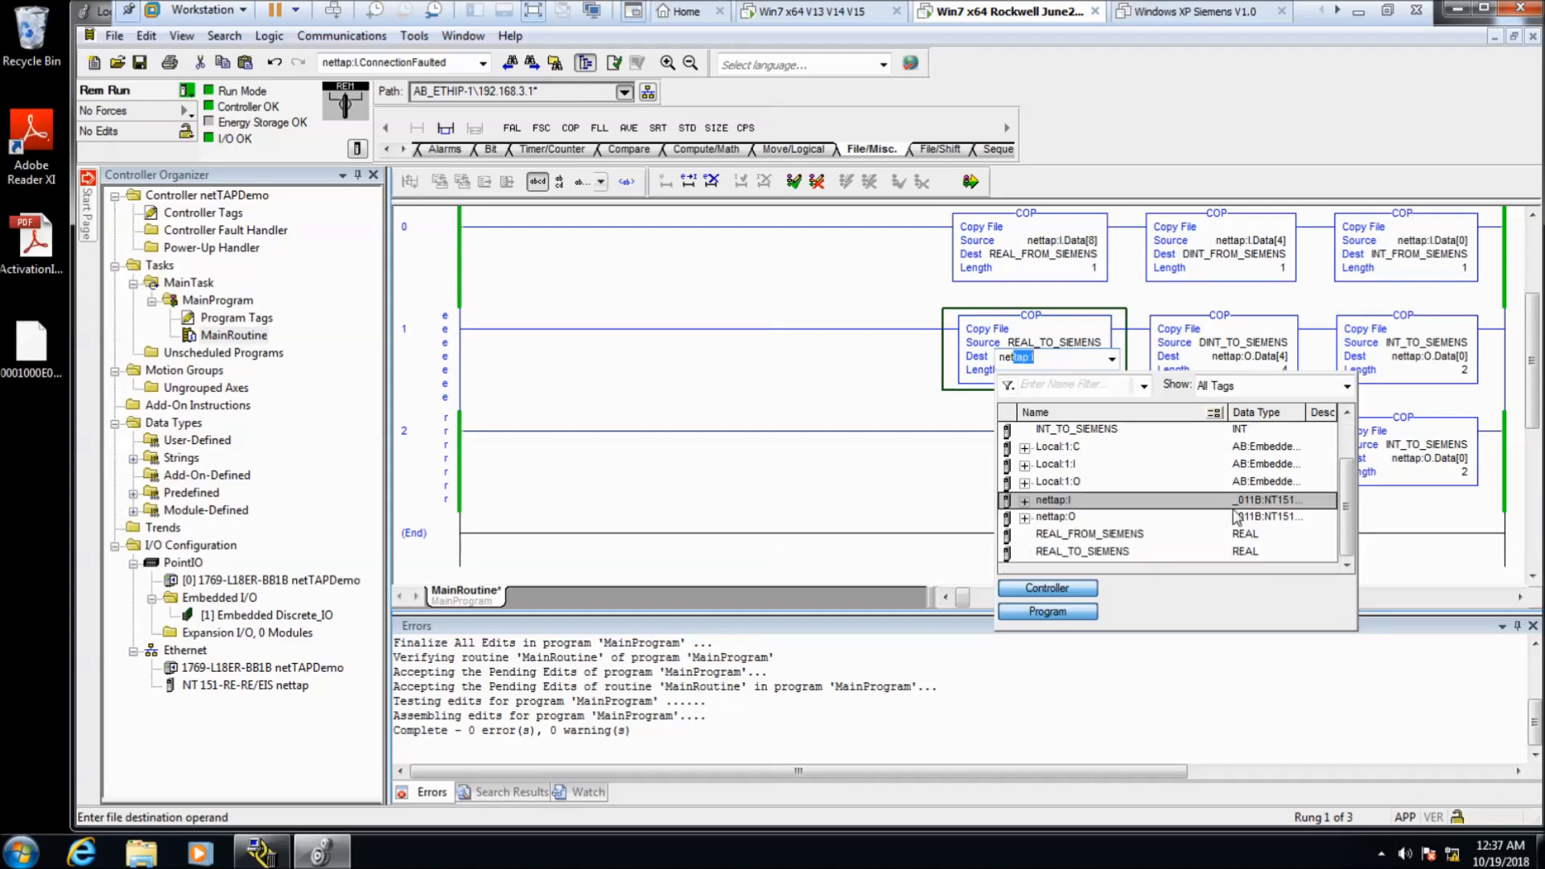
left_click(1025, 518)
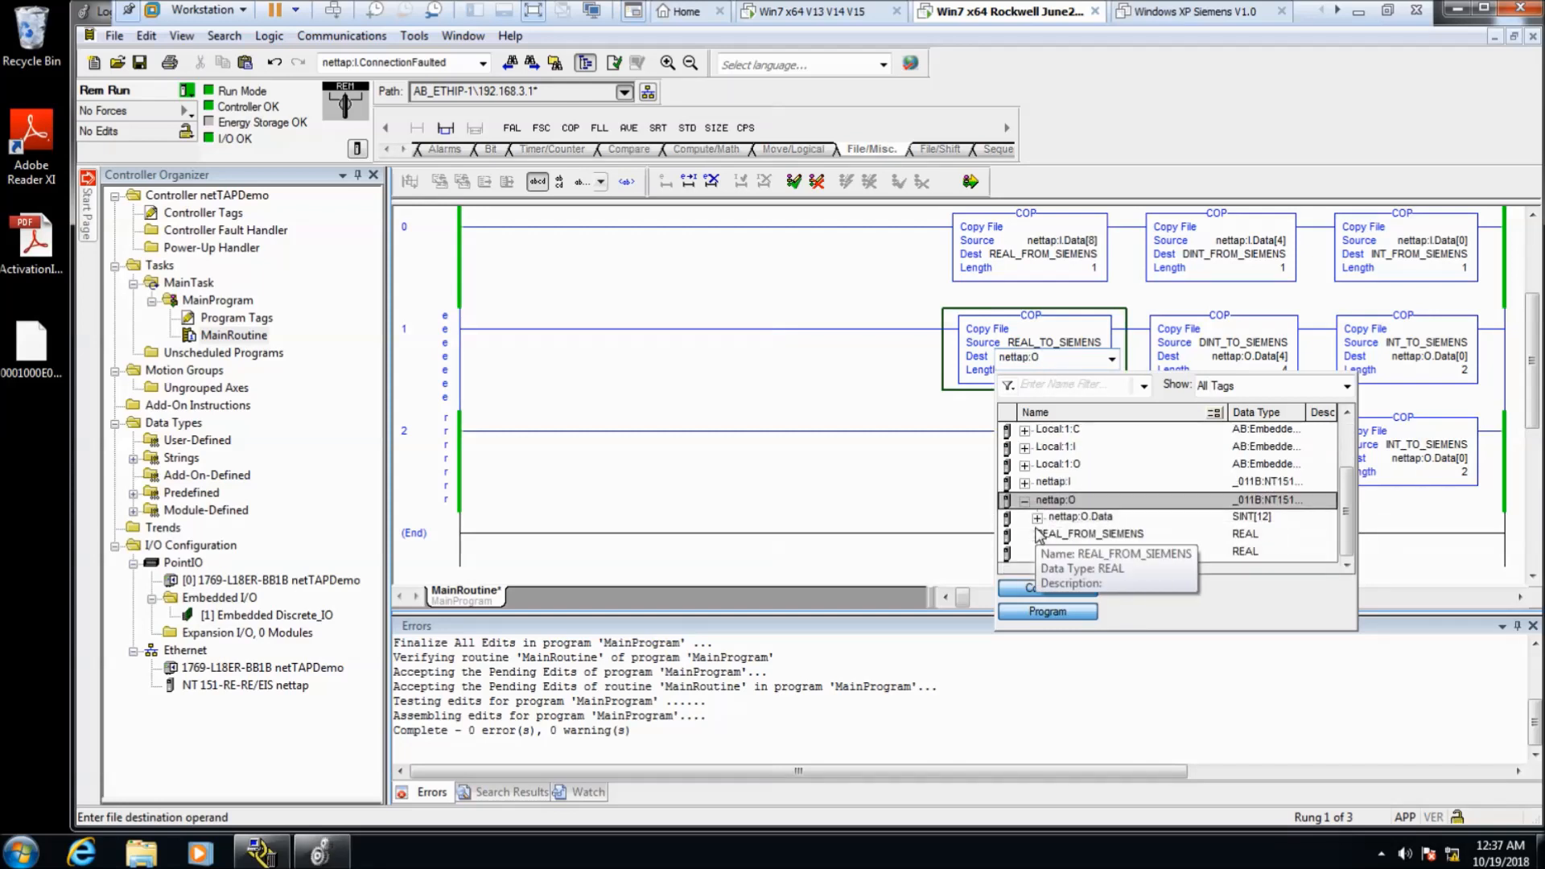
left_click(1039, 521)
scroll(1045, 531, "down", 3)
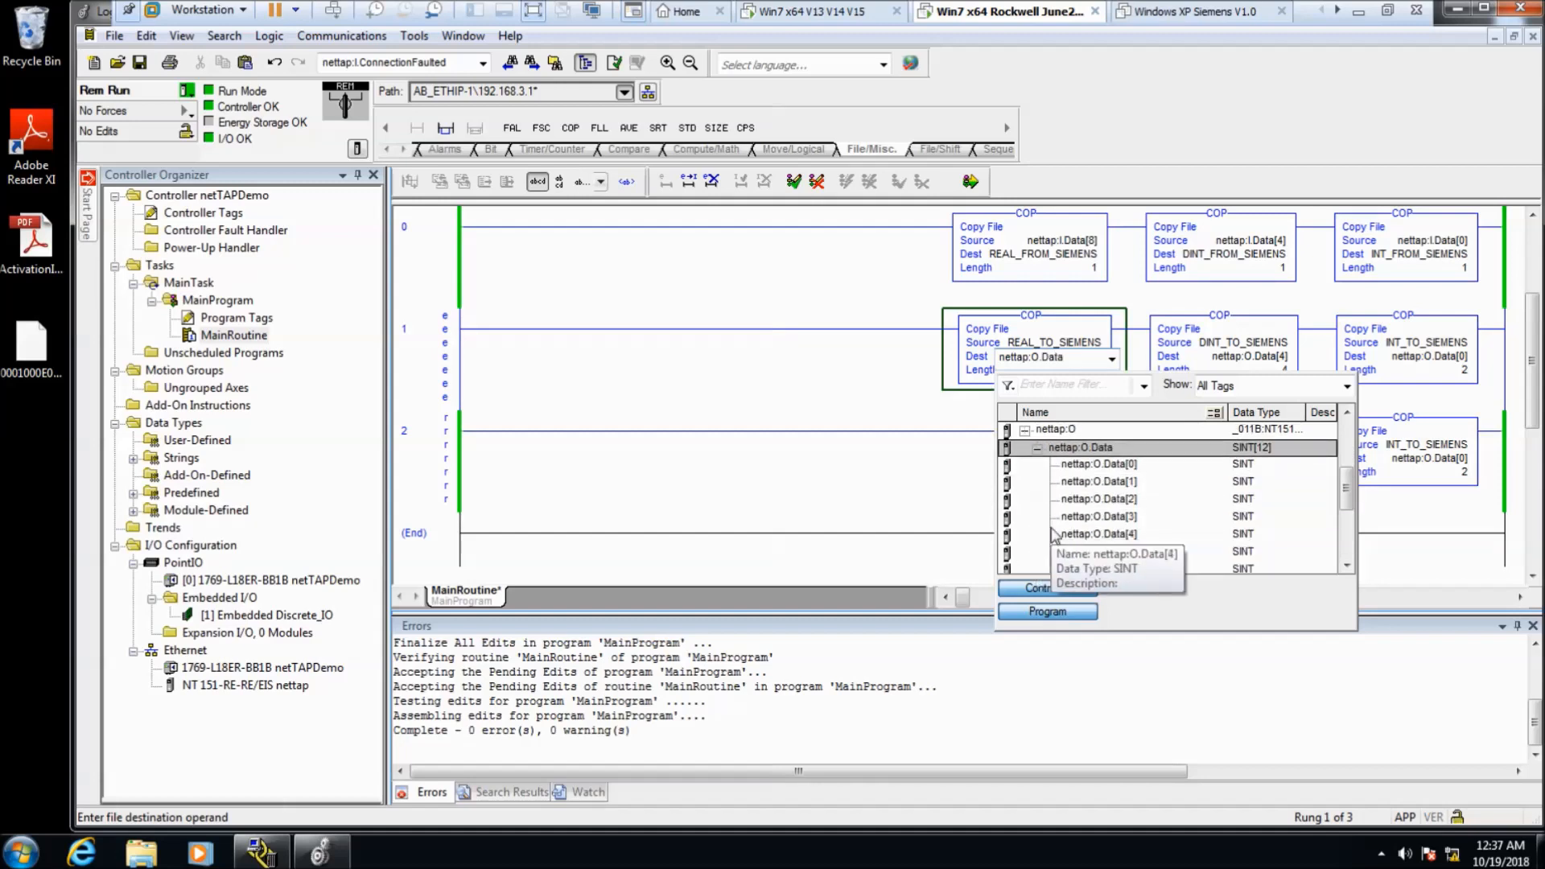
scroll(1125, 551, "down", 1)
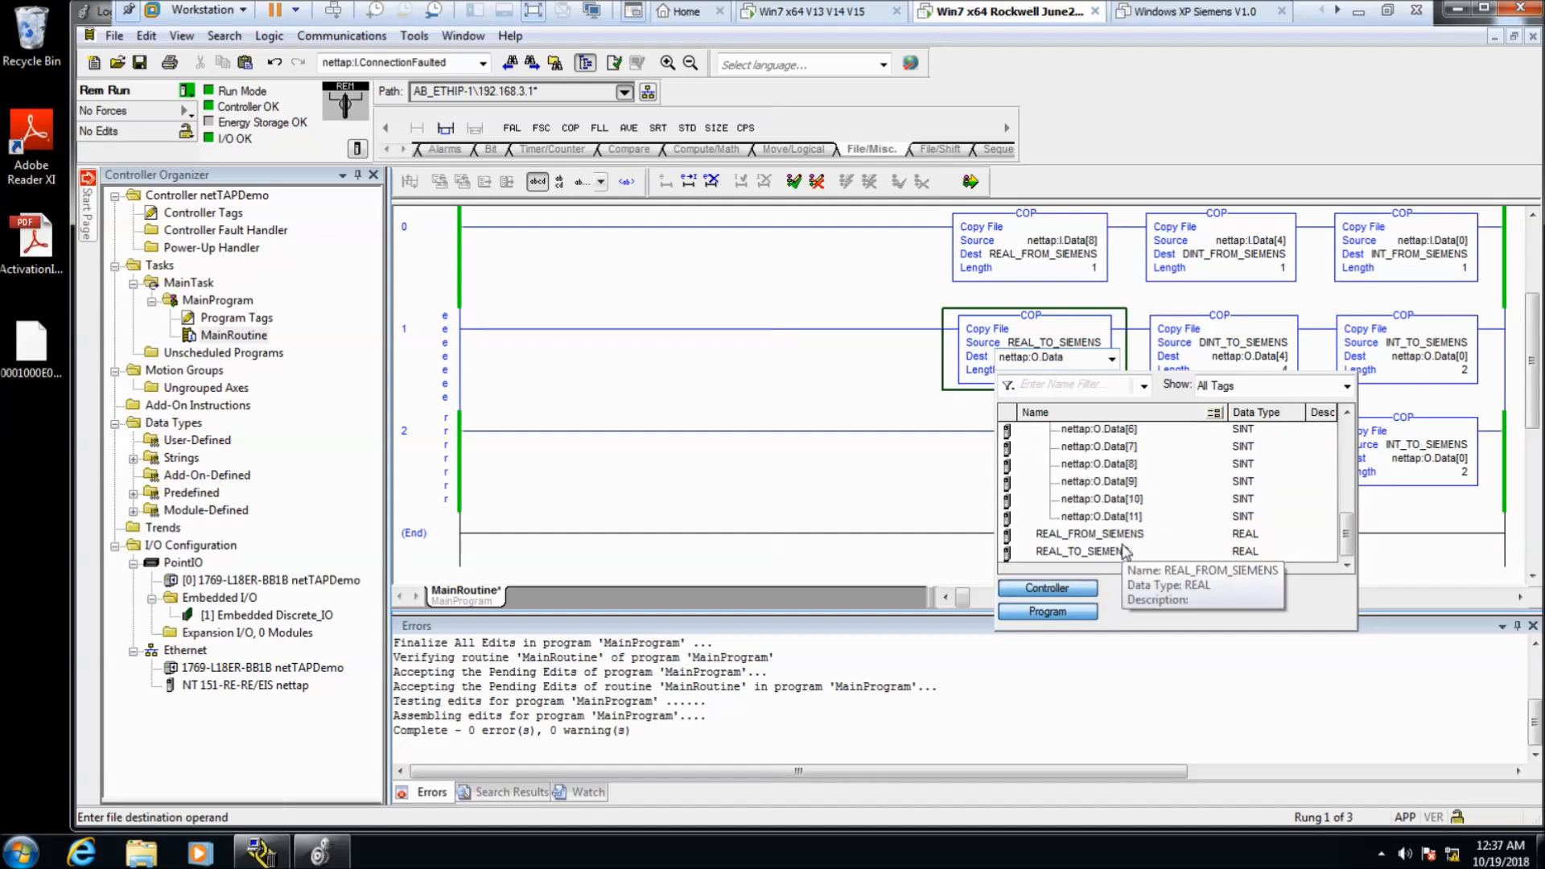
left_click(1135, 465)
key("Return")
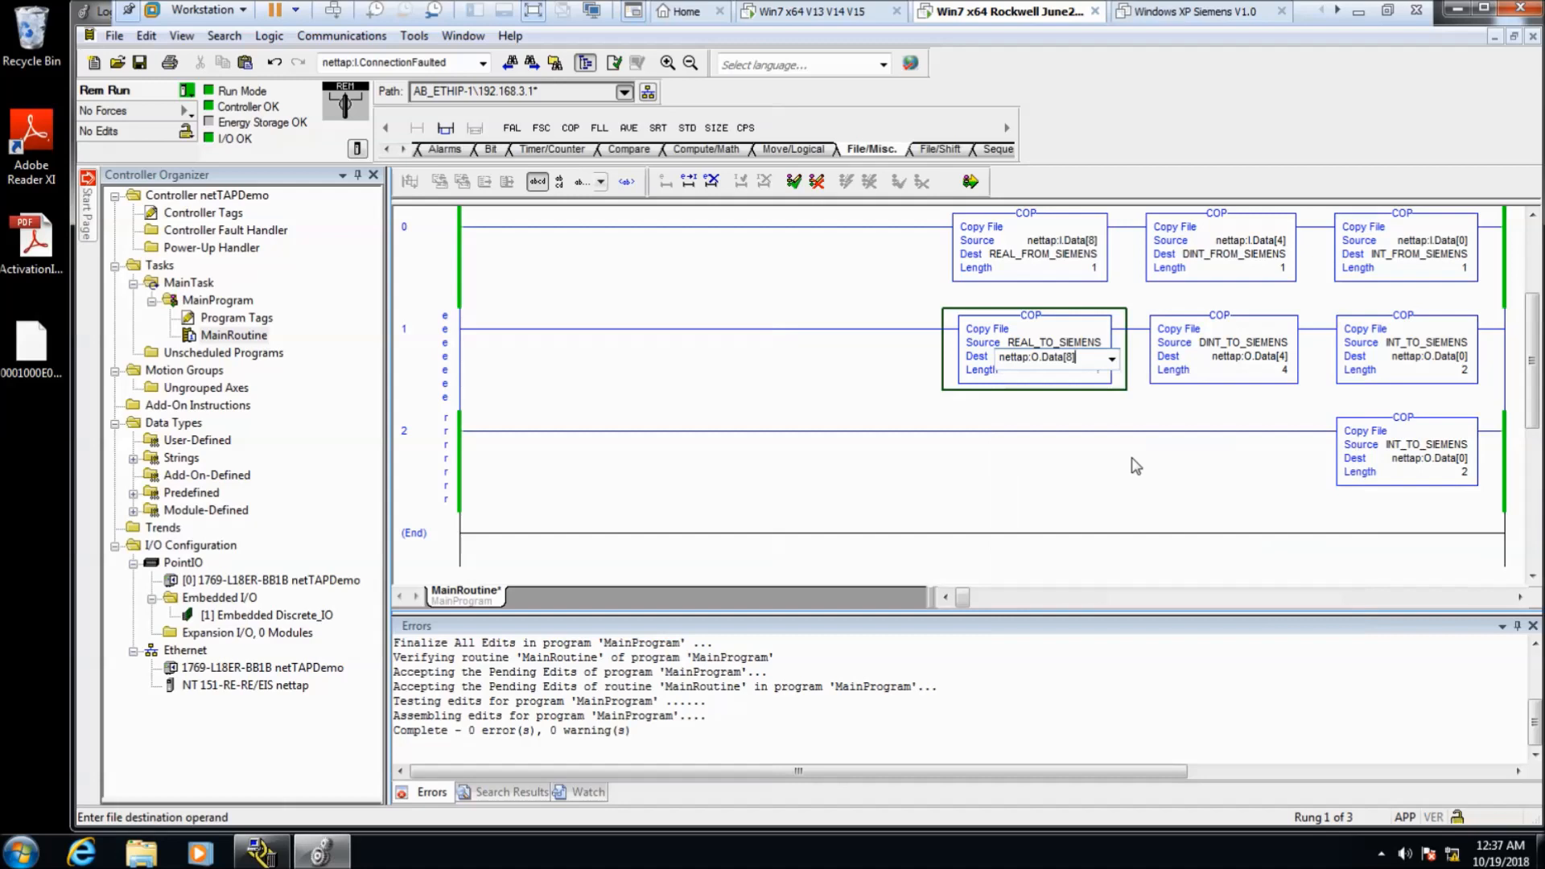
- Set the length of the REAL_TO_SIEMENS copy instruction to 4 and finalize all edits in the program
double_click(1098, 372)
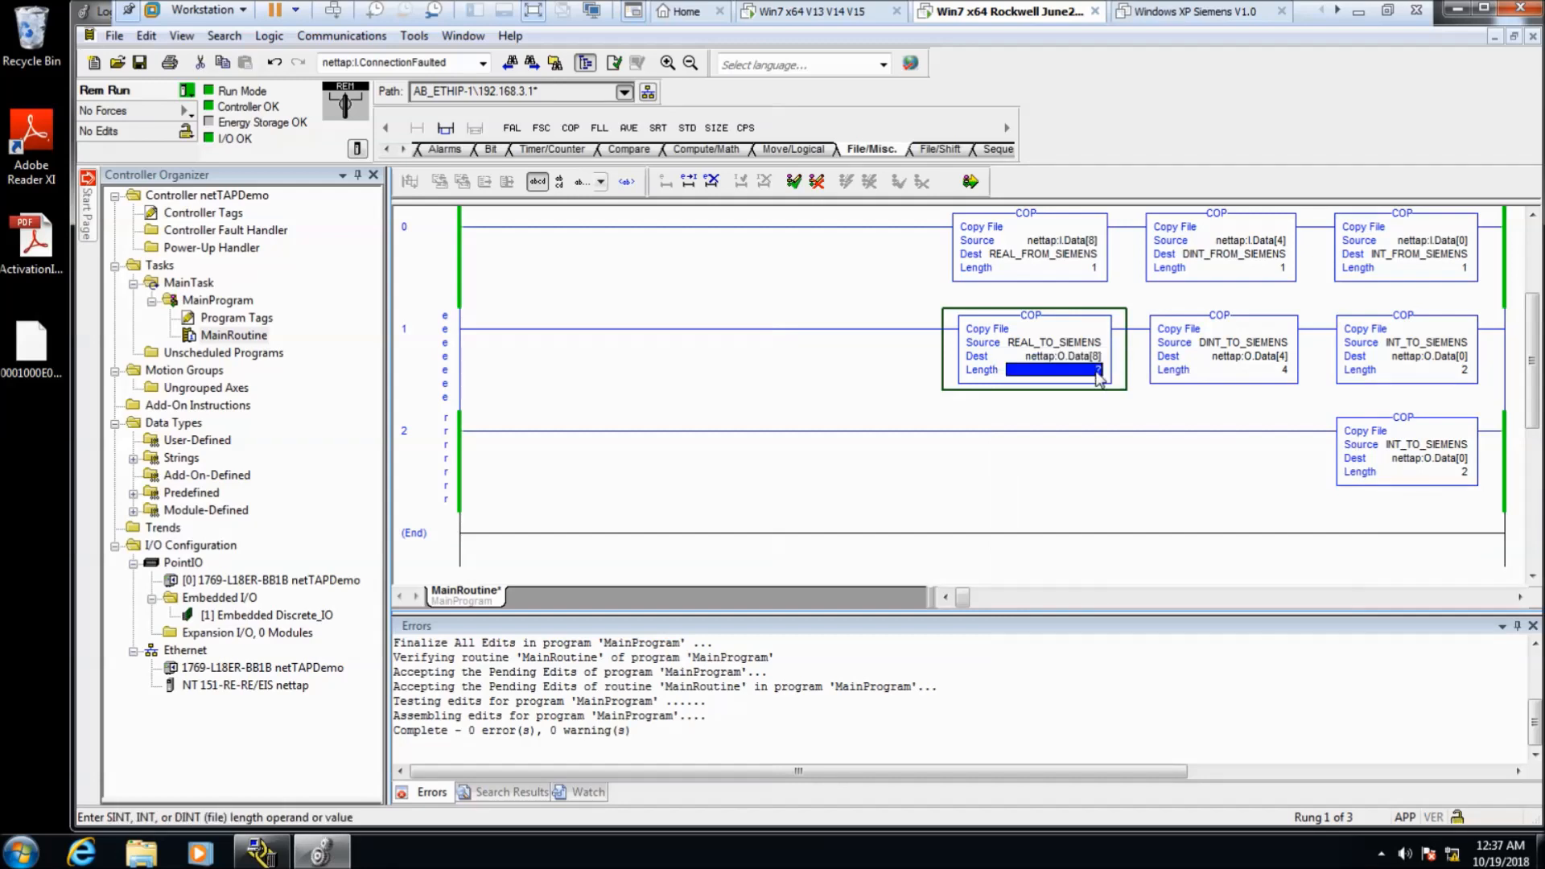
double_click(1097, 372)
left_click(1097, 373)
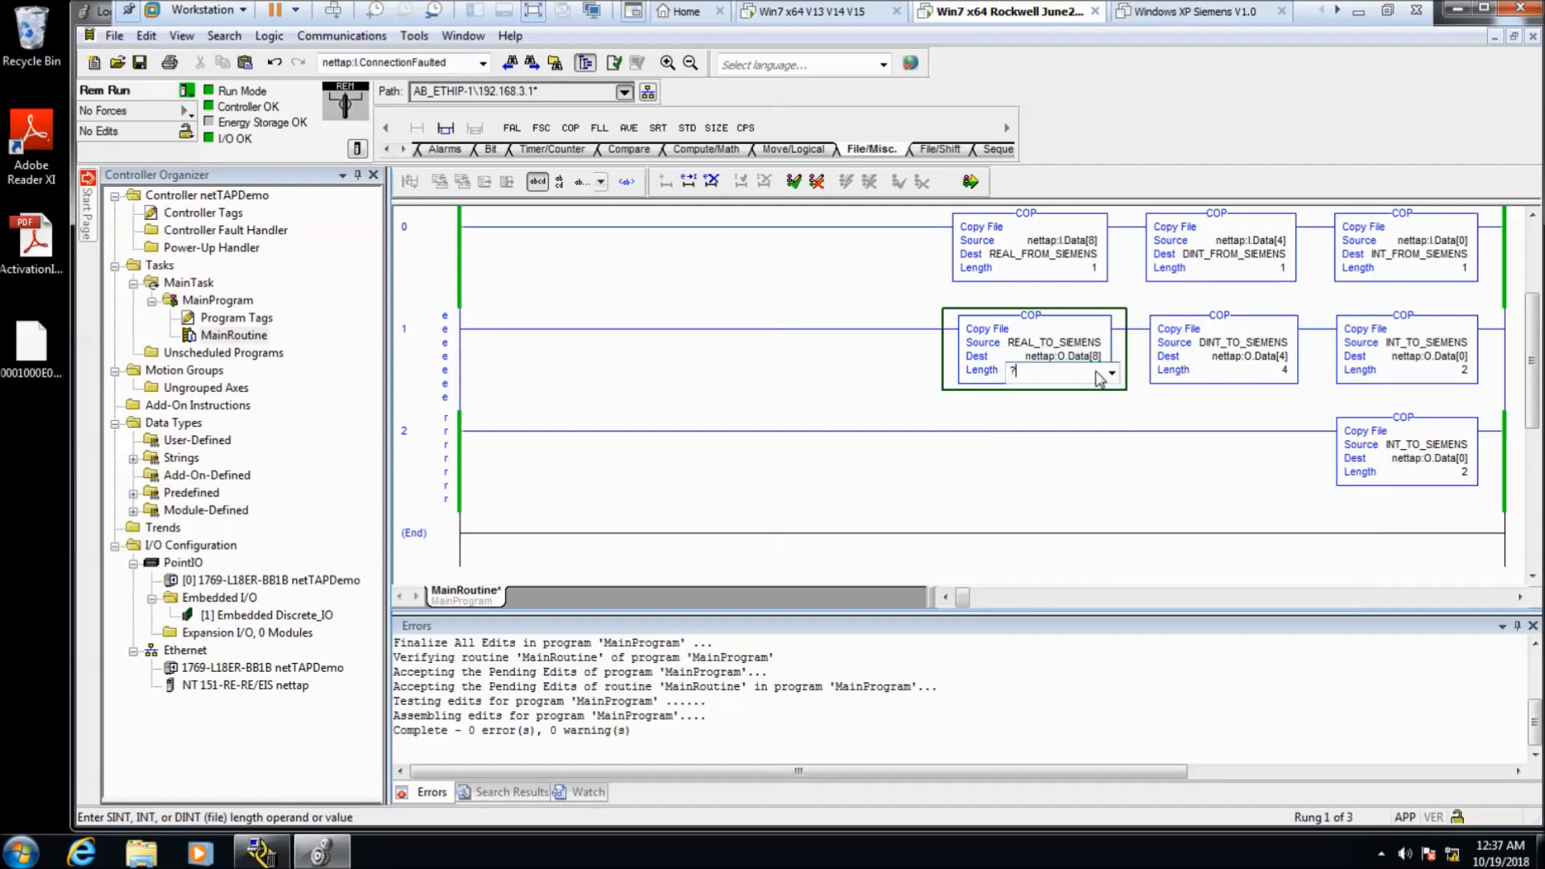
type("4")
key("Return")
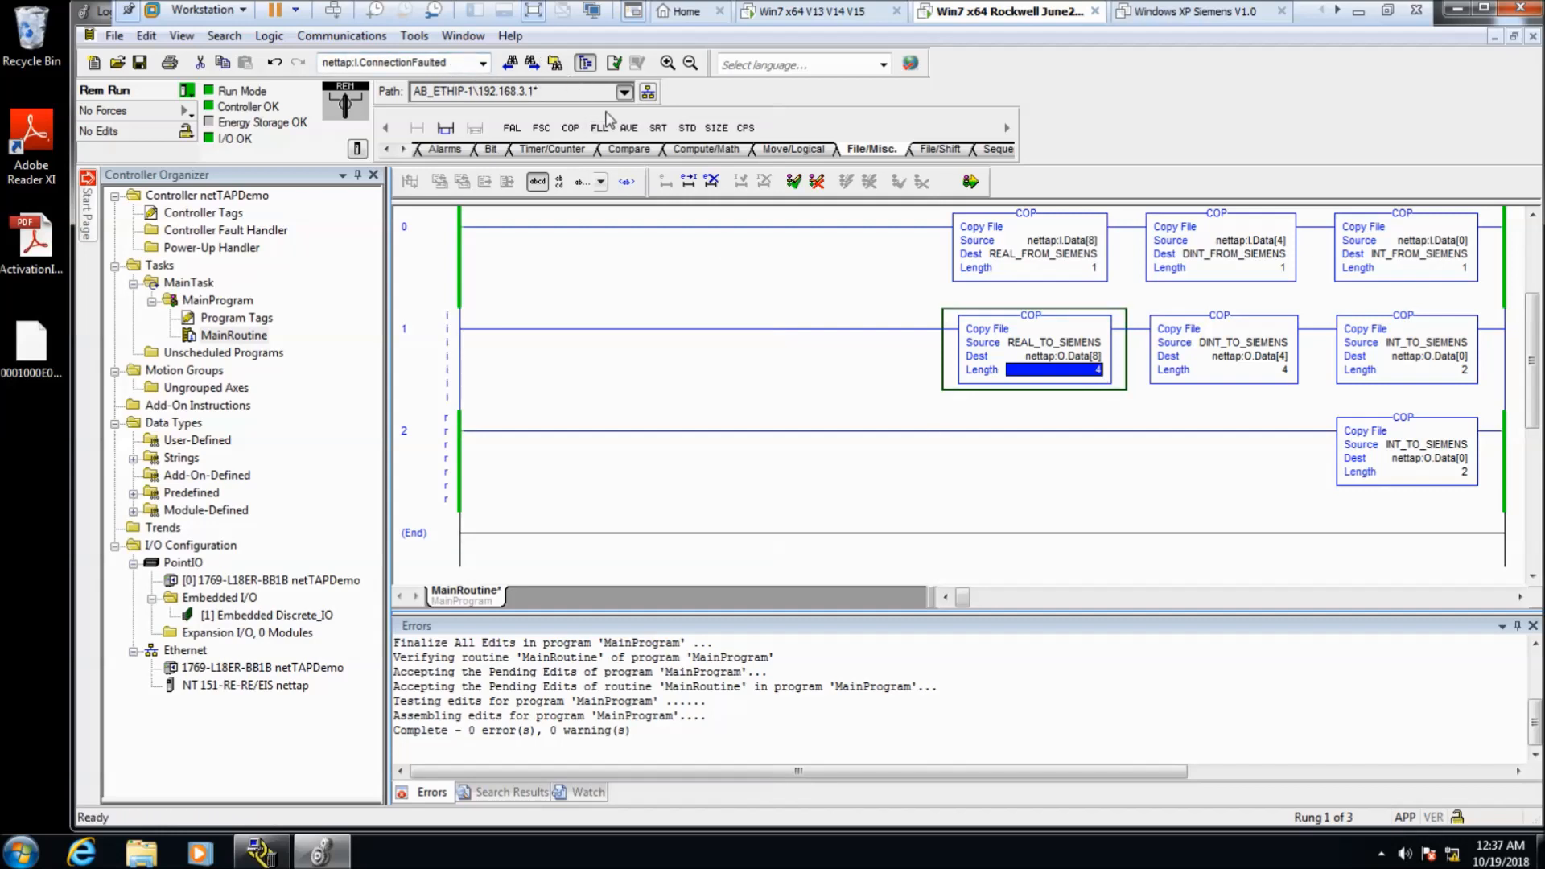
left_click(970, 182)
left_click(714, 638)
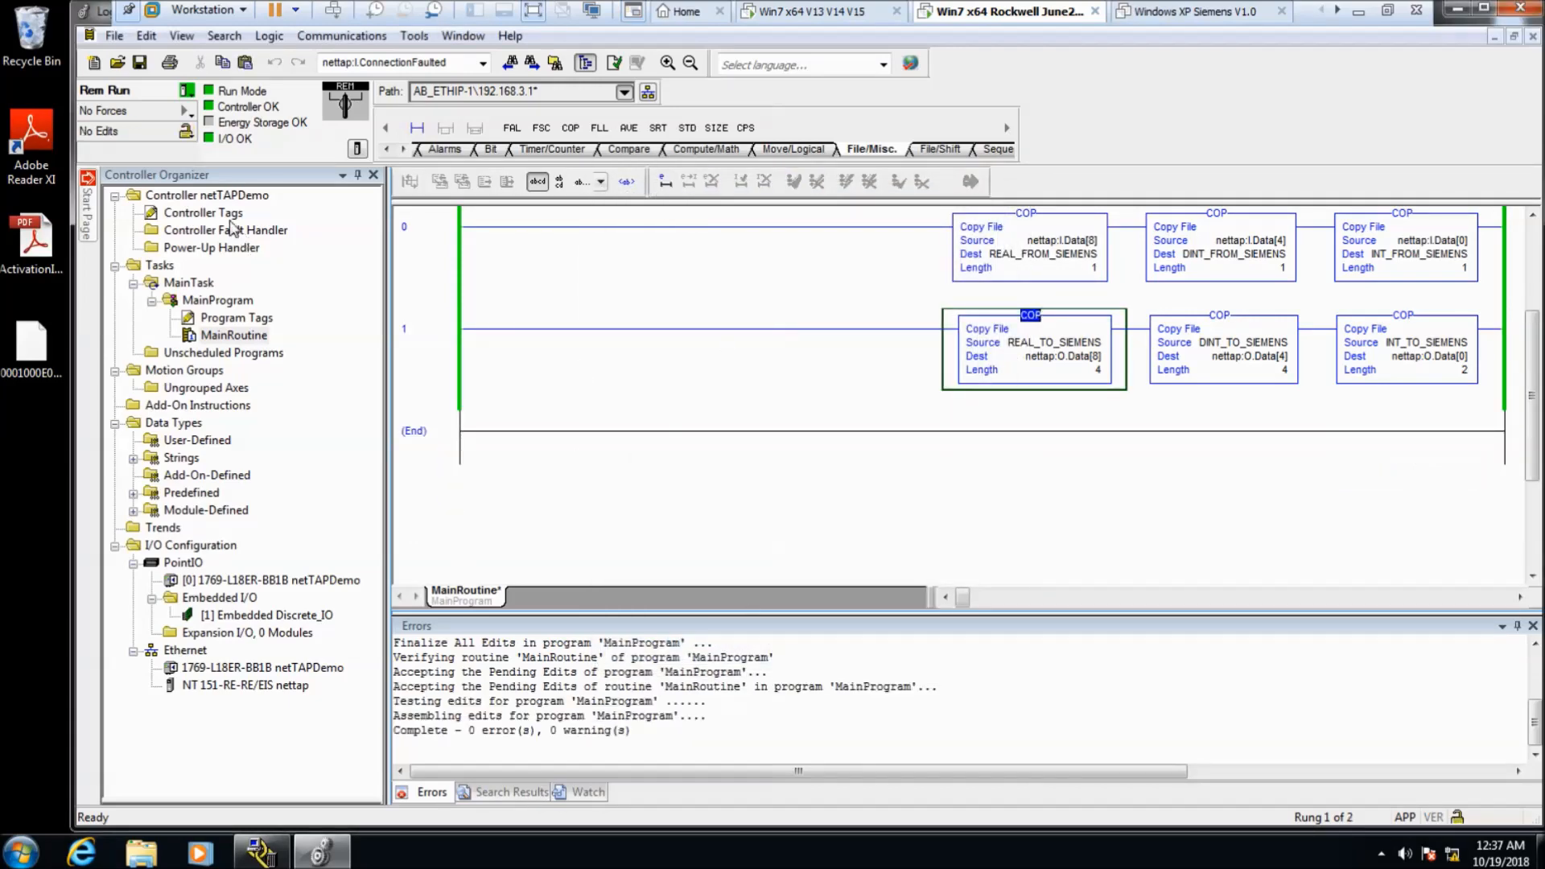
- In the controller tags, set DINT_TO_SIEMENS to 1000000 and REAL_TO_SIEMENS to 3.14159
double_click(205, 213)
scroll(804, 506, "down", 4)
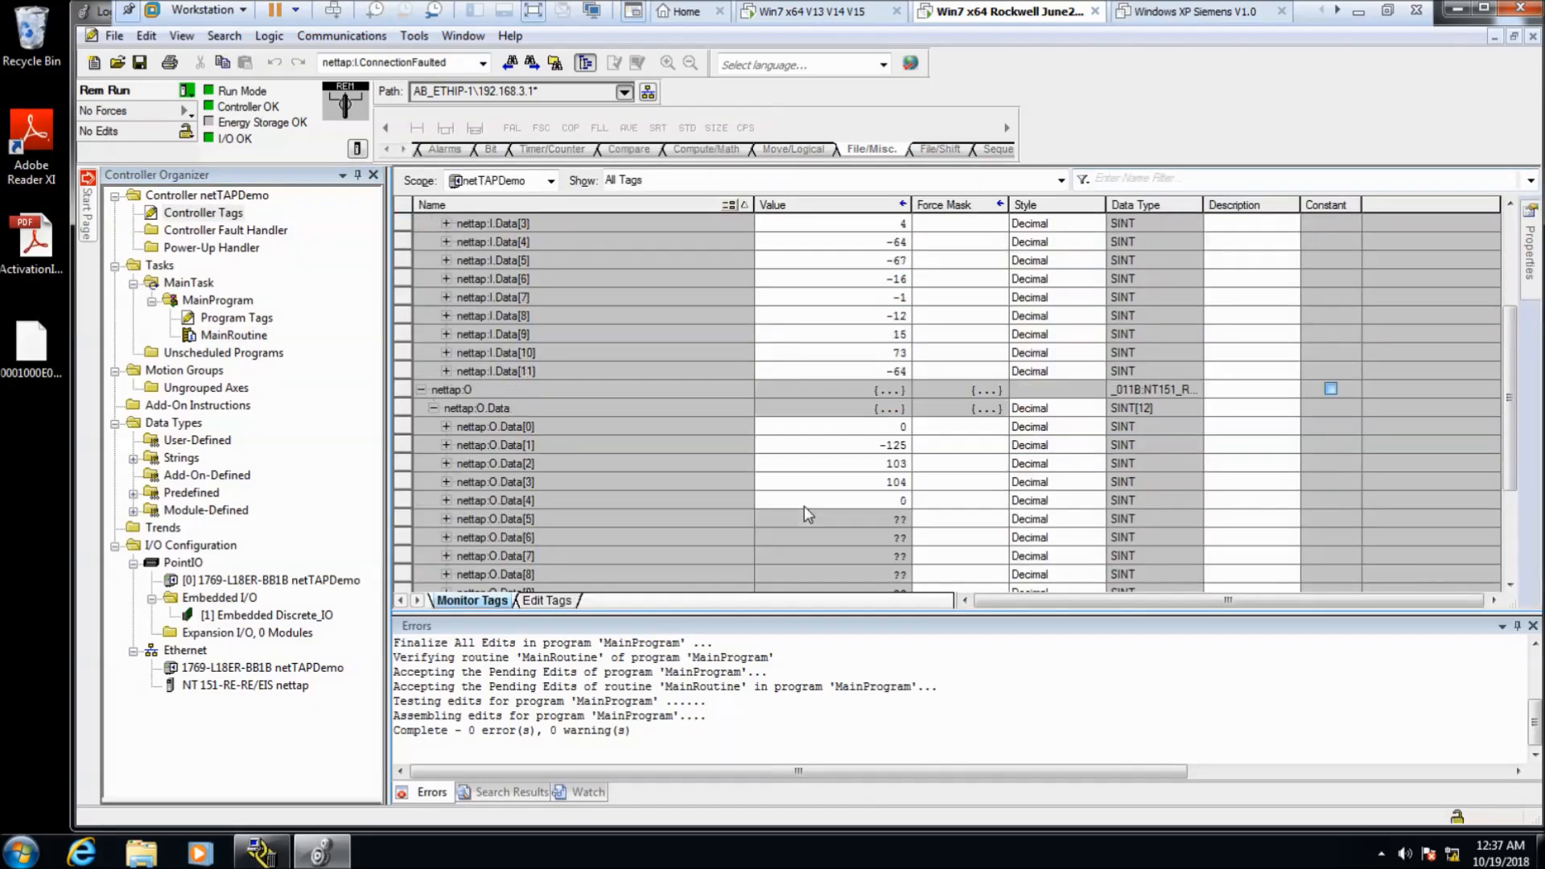
scroll(804, 505, "down", 3)
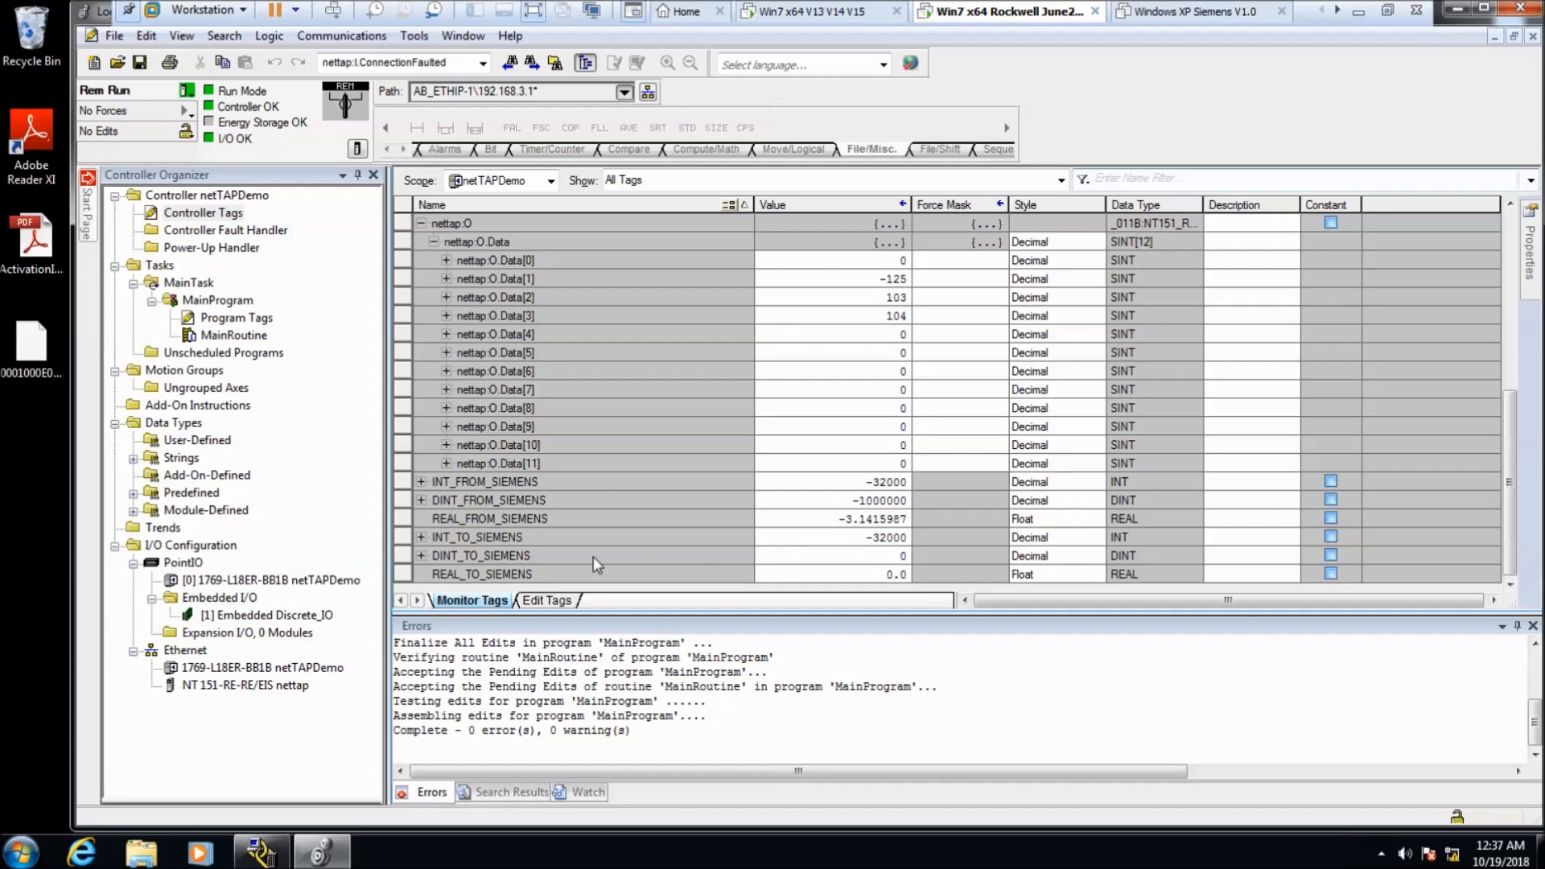
left_click(877, 556)
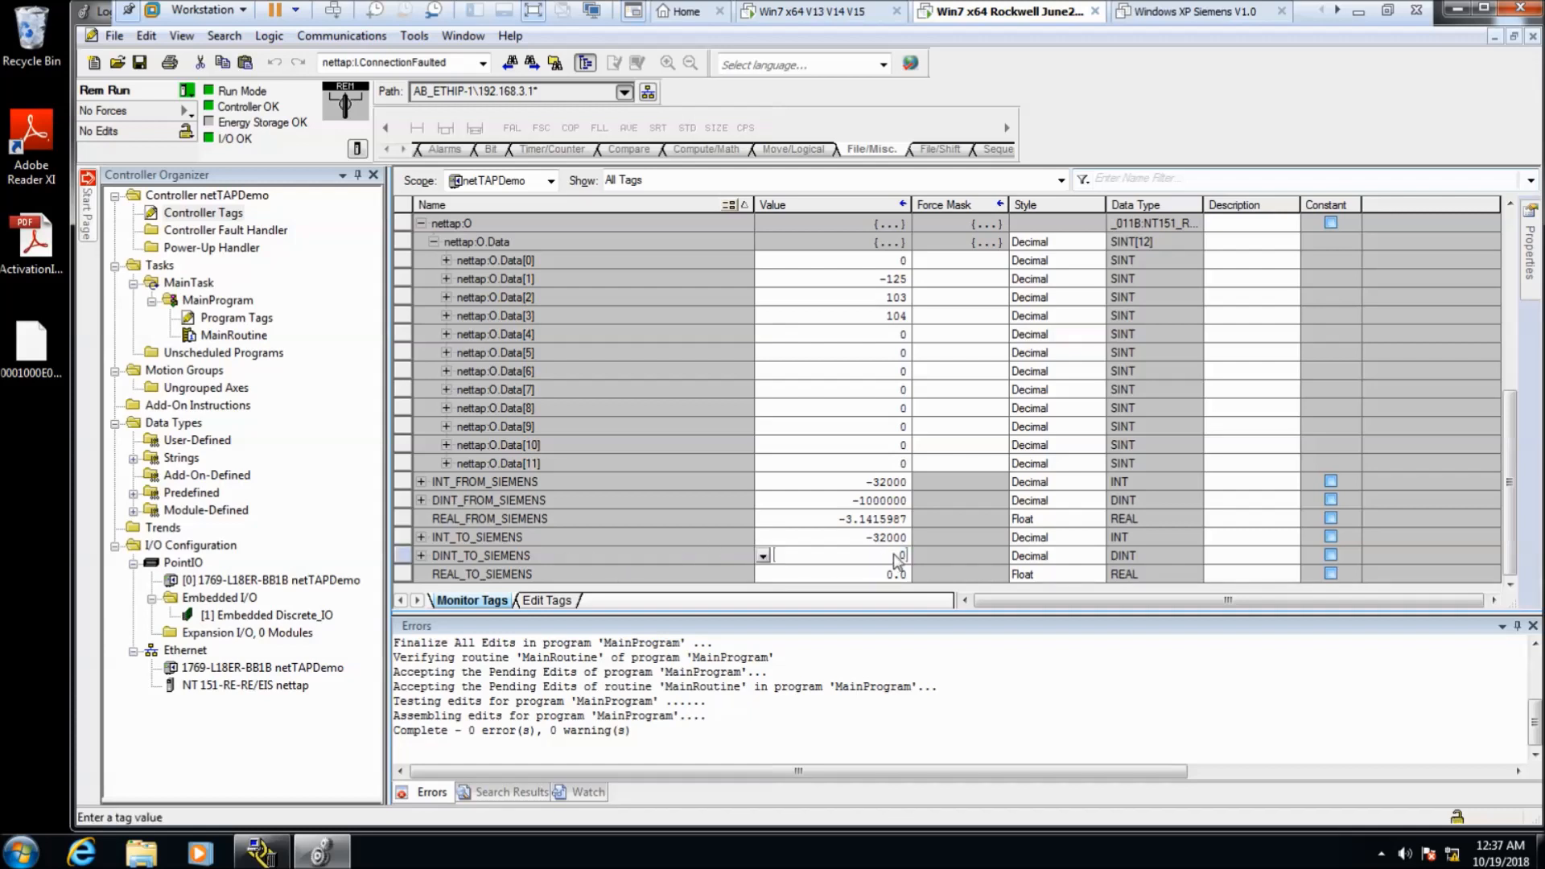
type("1000000")
key("Return")
left_click(878, 575)
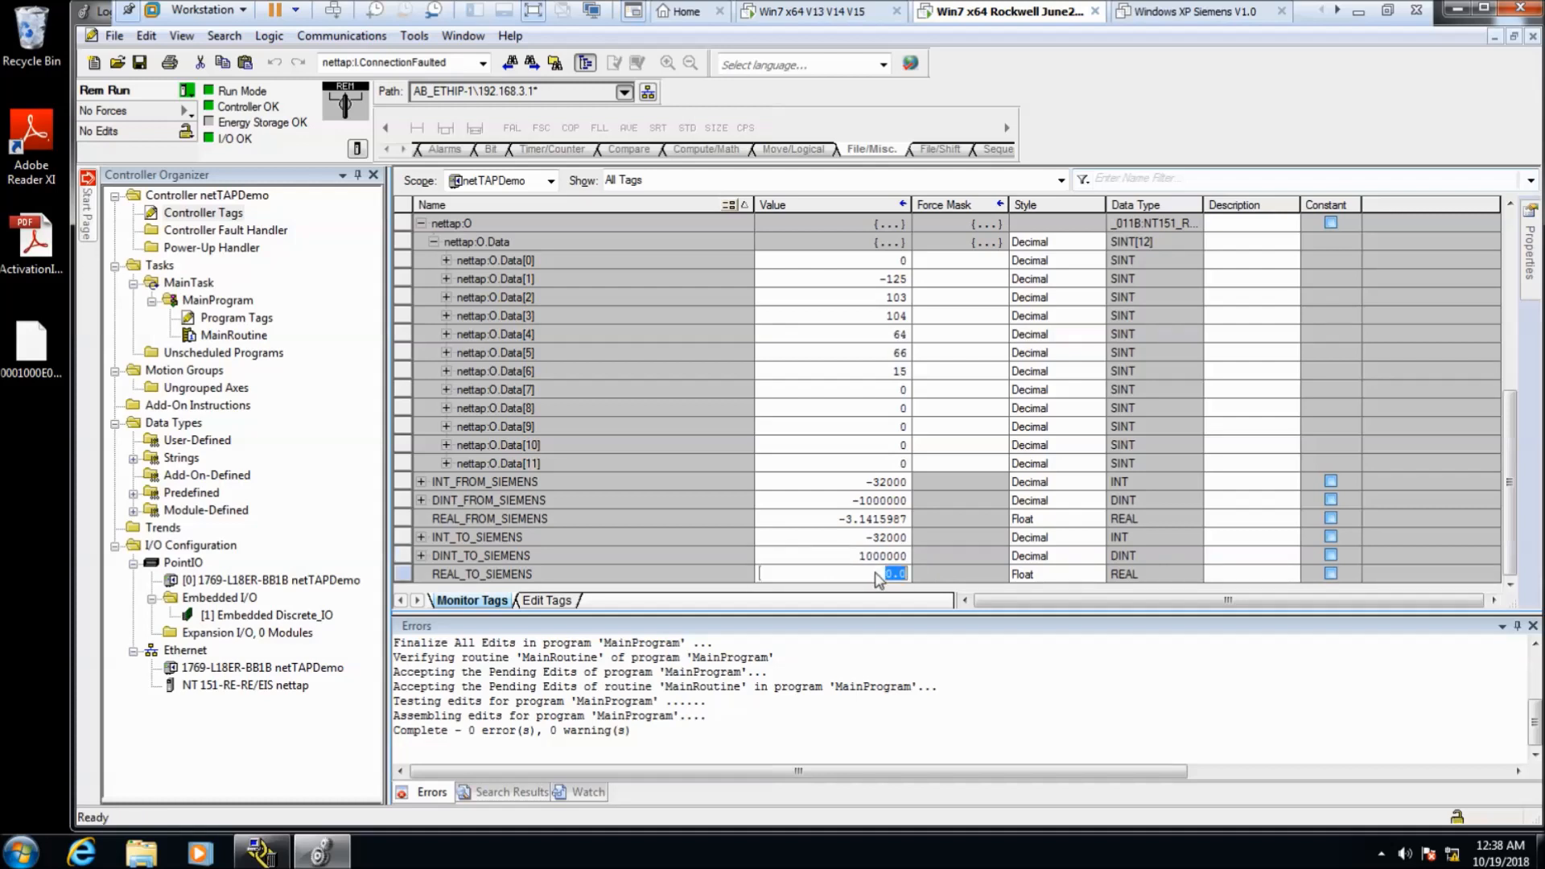
type("3.14159")
key("Return")
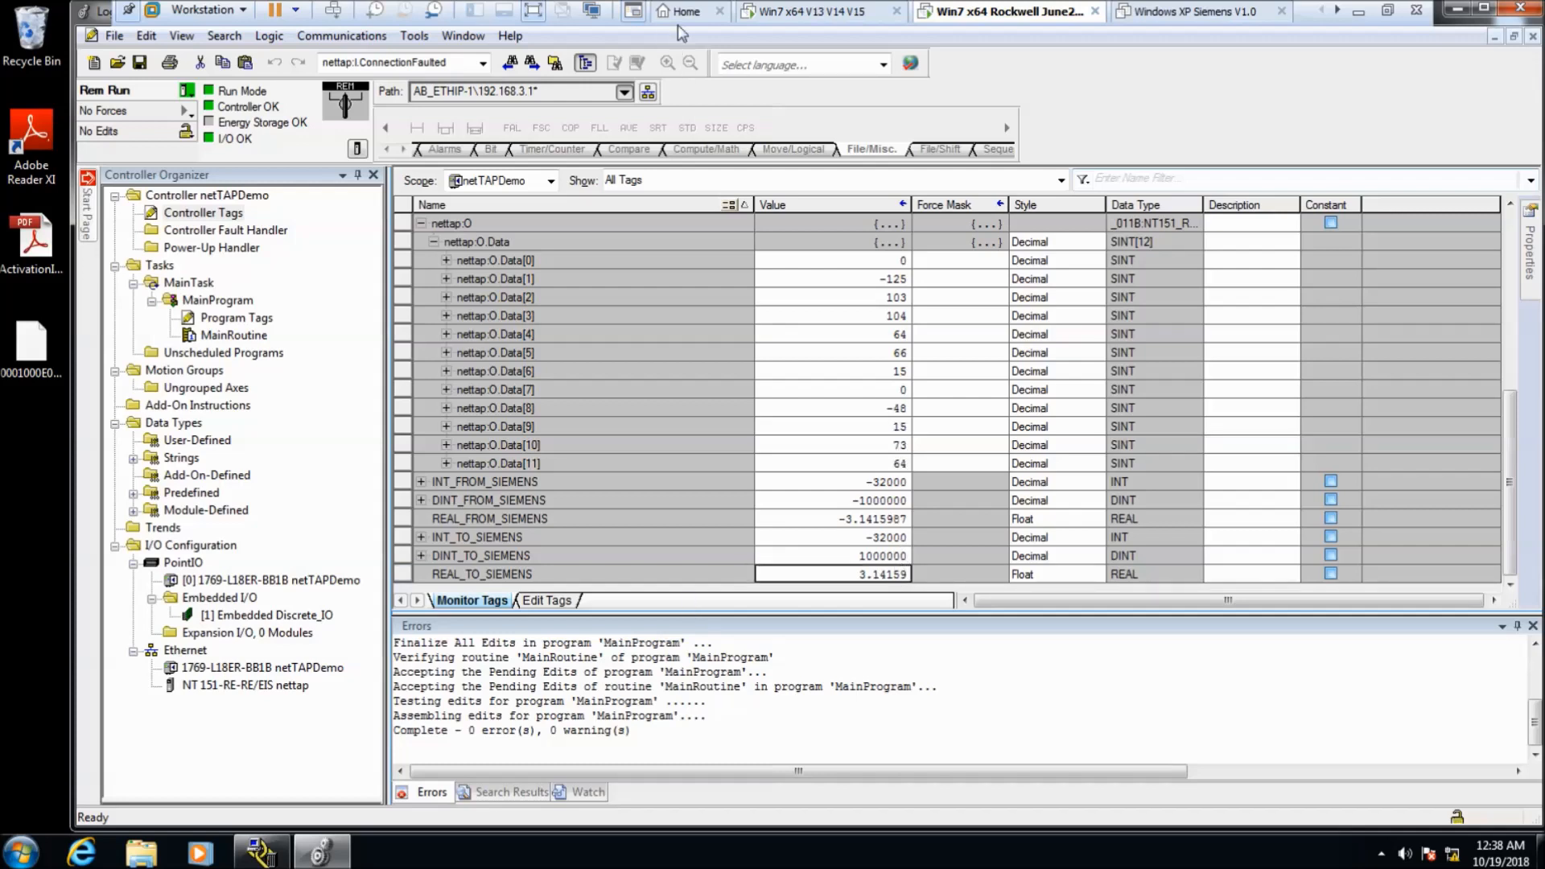
- Switch to TIA Portal and change the display format of %QB2 in Watch table_1 to Bin
left_click(780, 16)
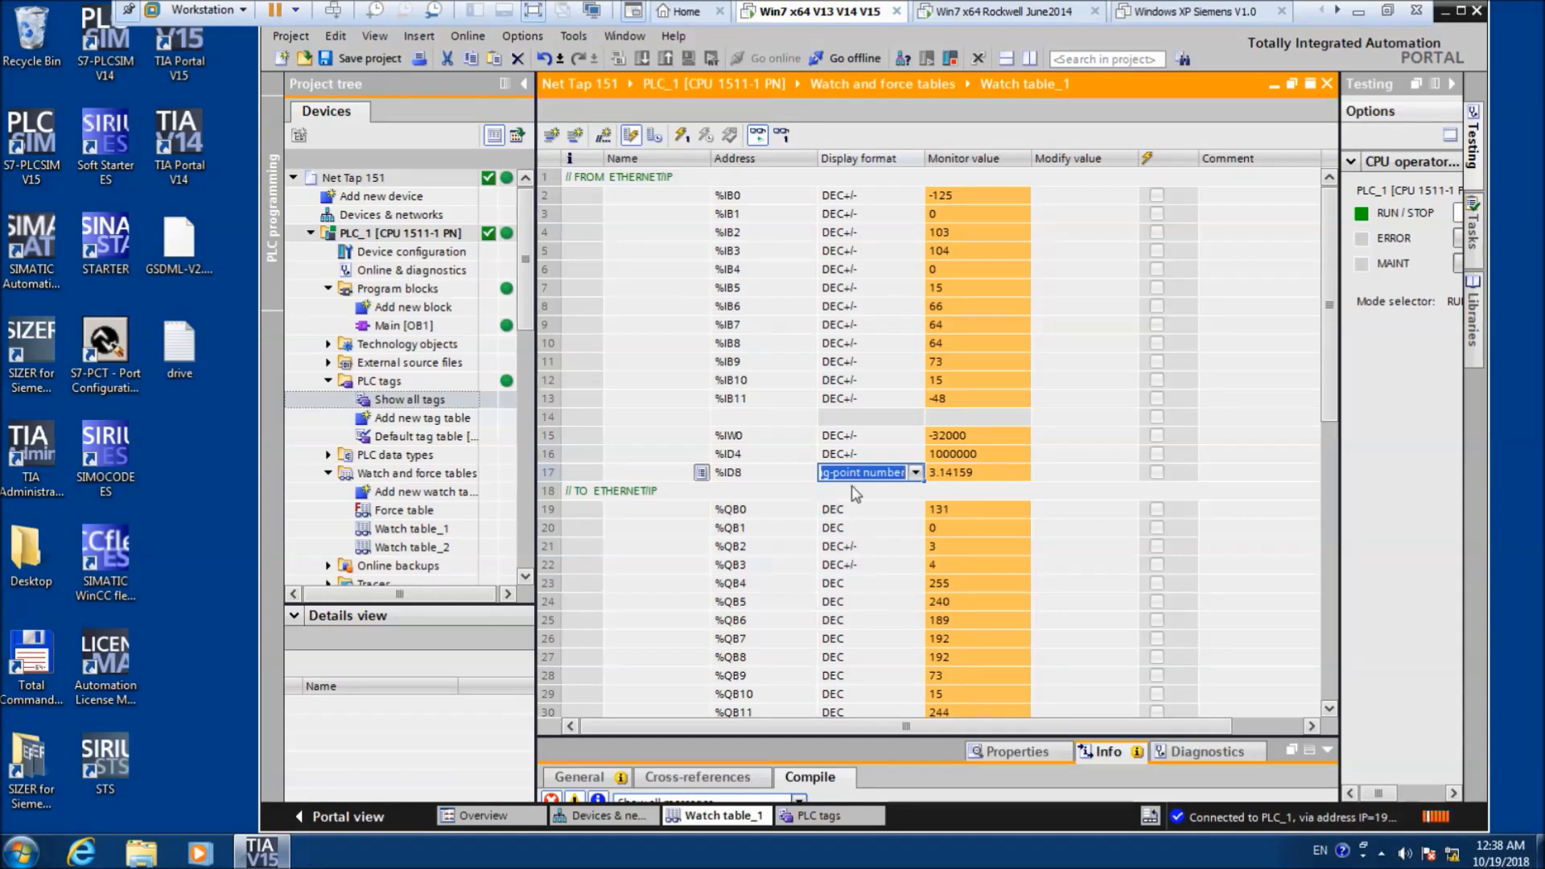
left_click(1060, 475)
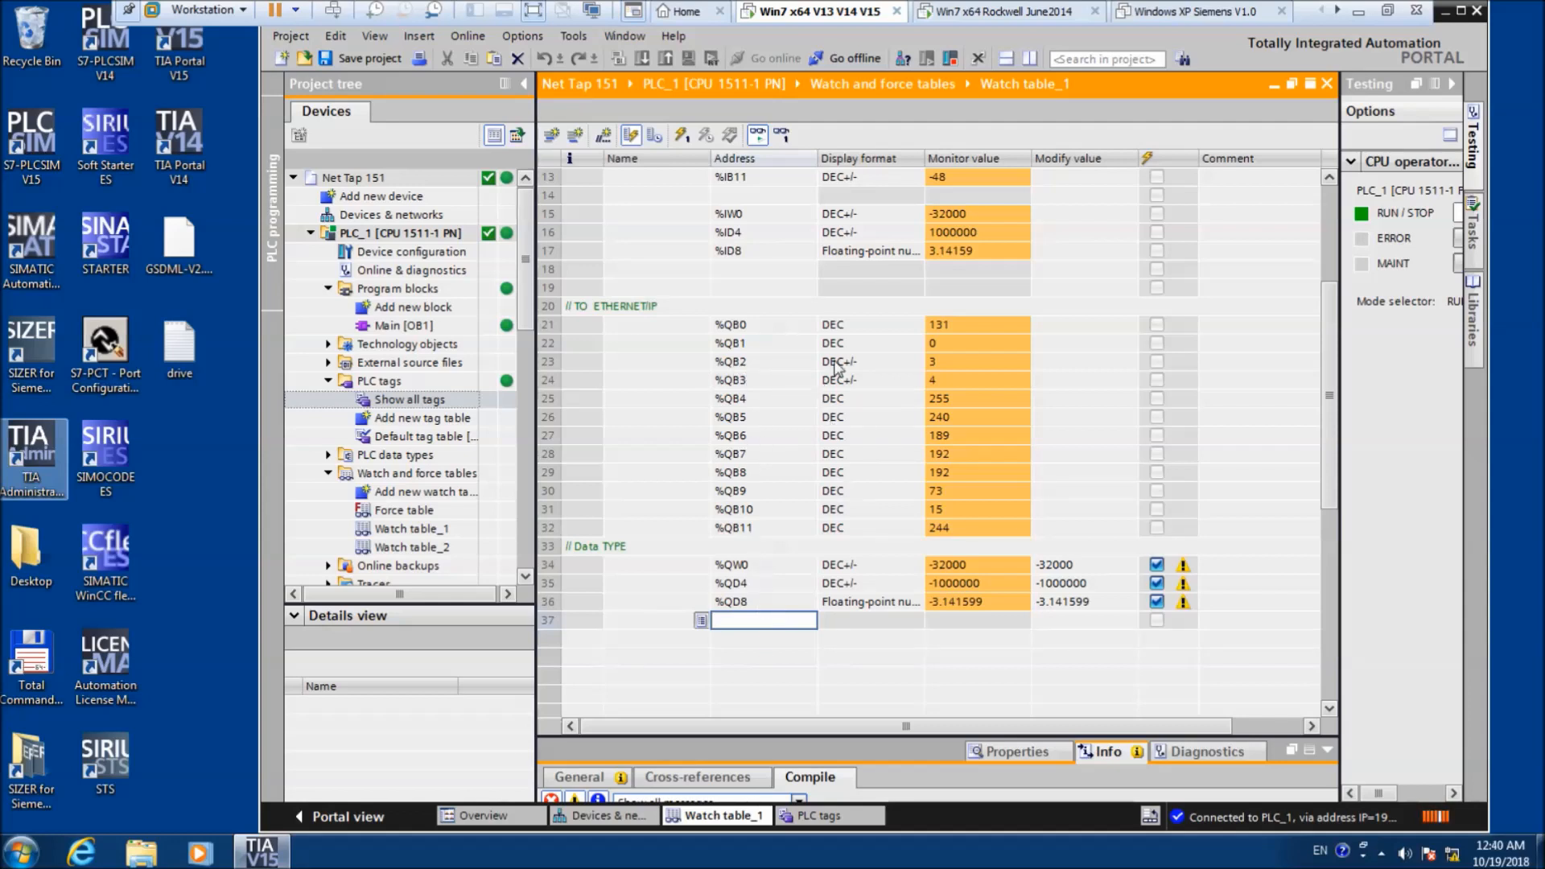
left_click(899, 364)
left_click(915, 361)
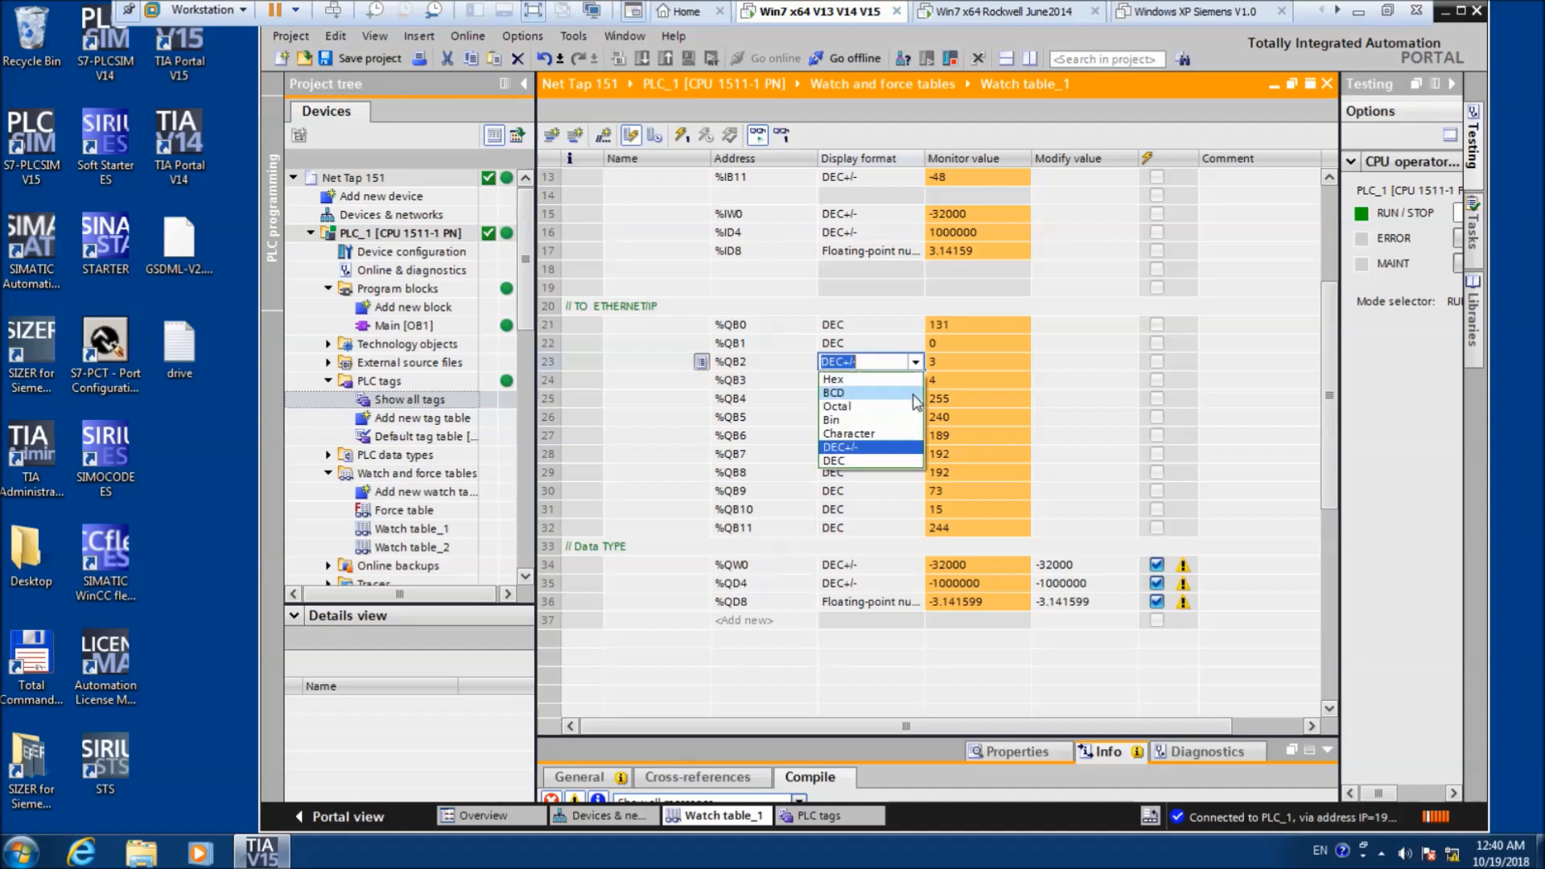
left_click(845, 432)
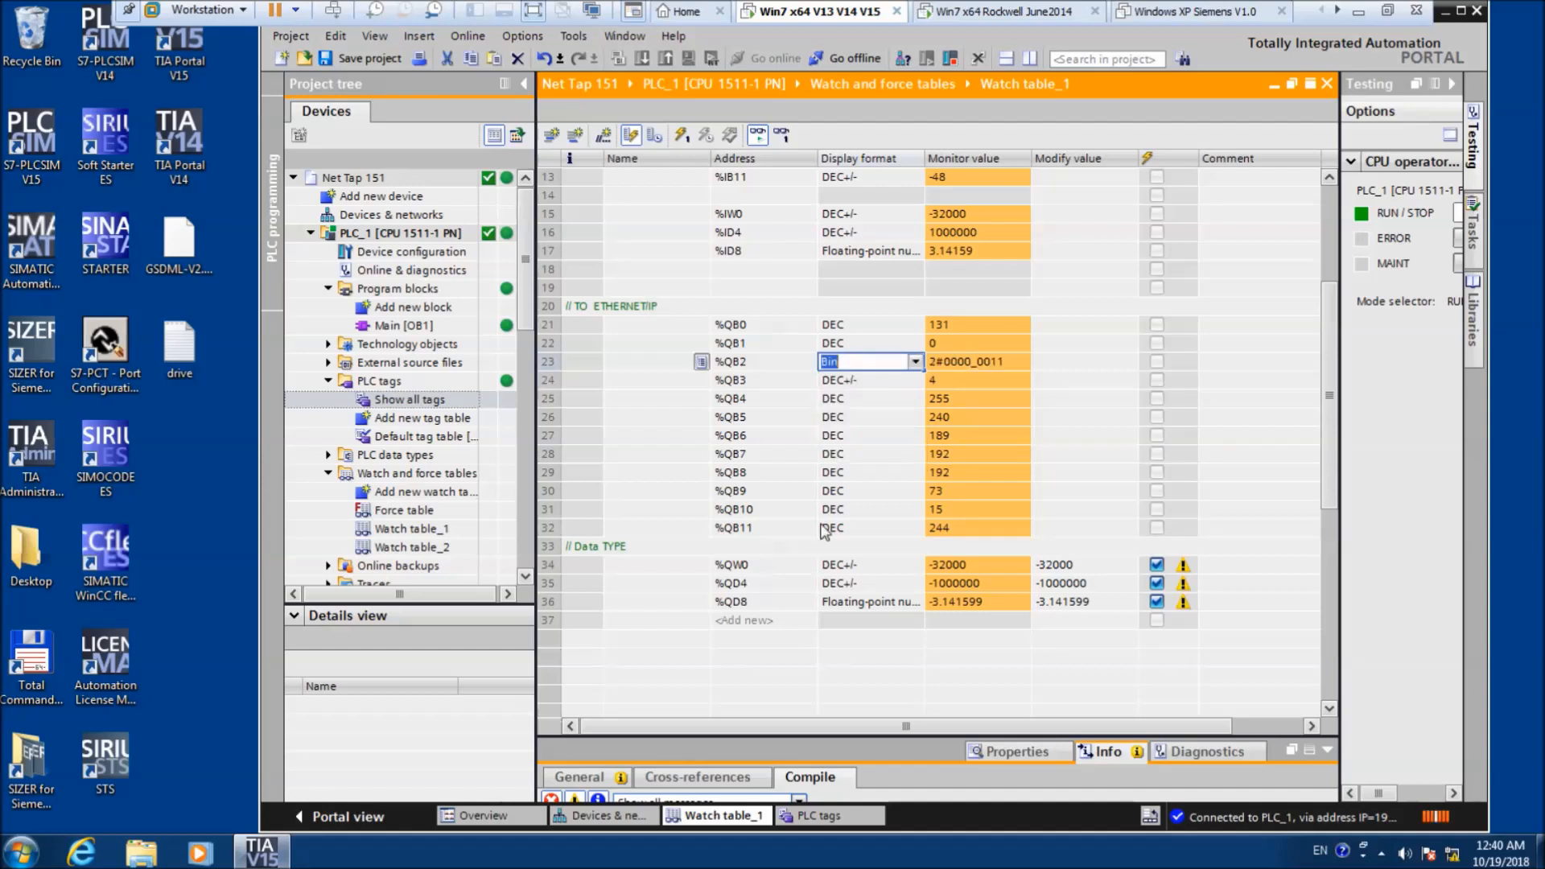
- Add the bit address Q2.0 as a new row at the end of the watch table
left_click(739, 623)
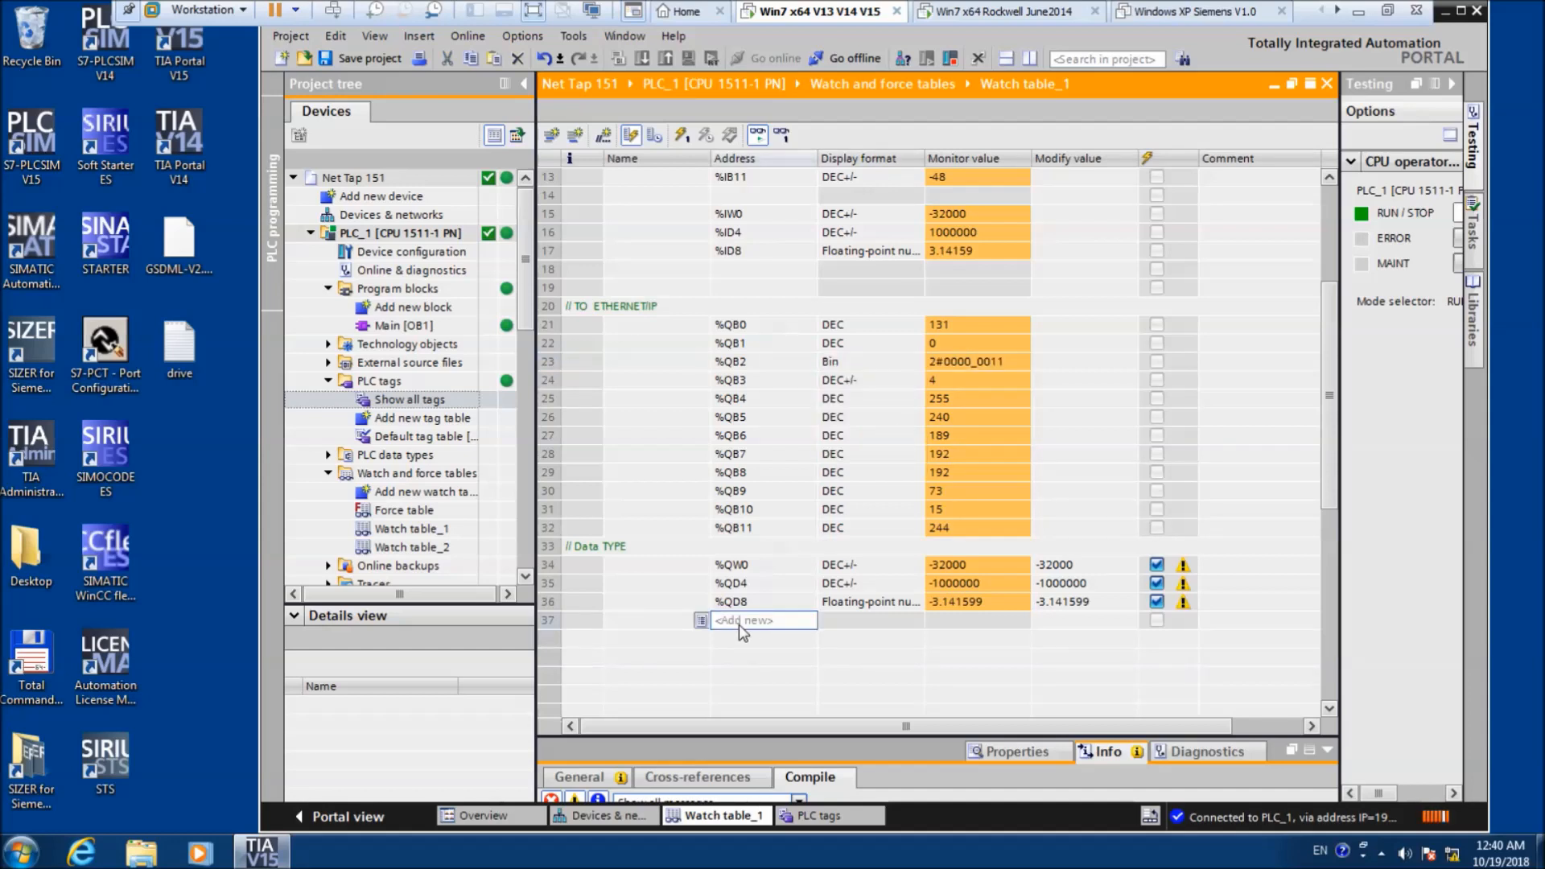
type("Q")
type("2.0")
key("Return")
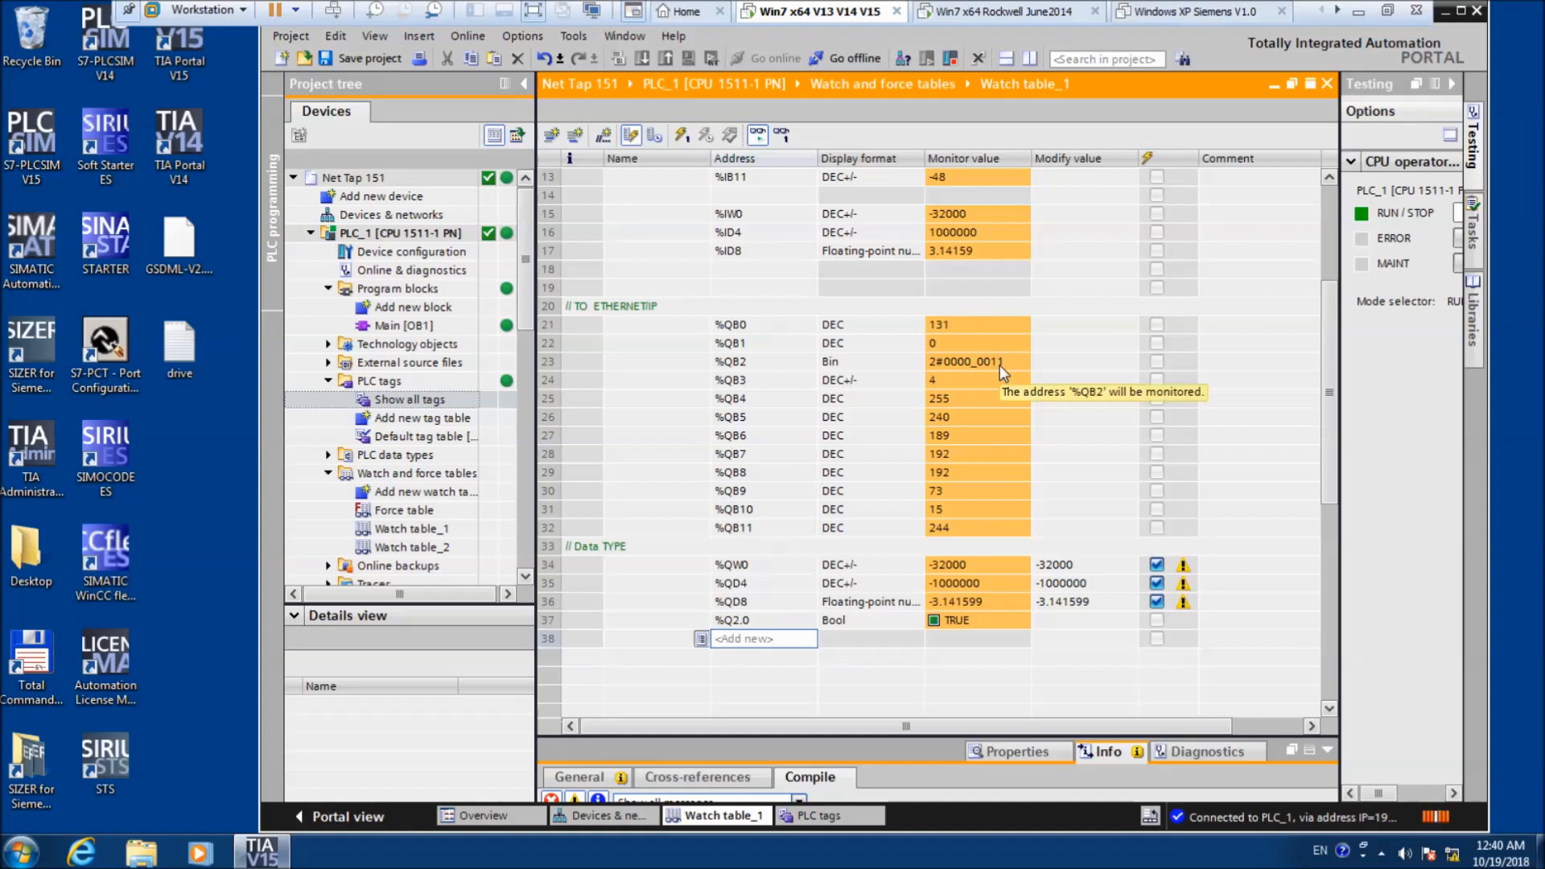
- Modify the %Q2.0 bit to 0 in the watch table
left_click(1070, 622)
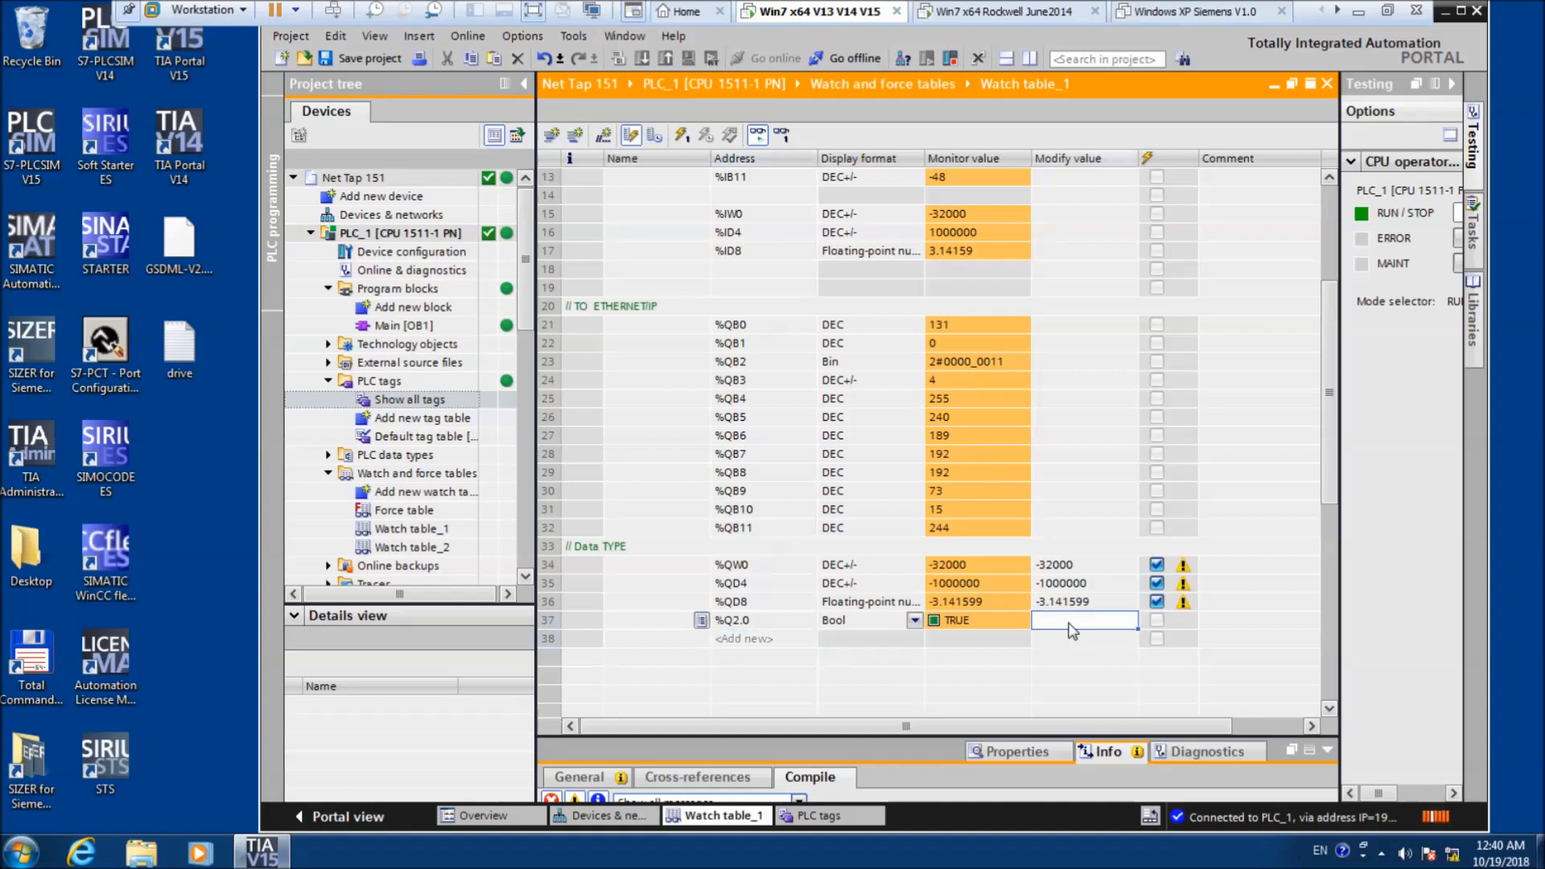
right_click(976, 617)
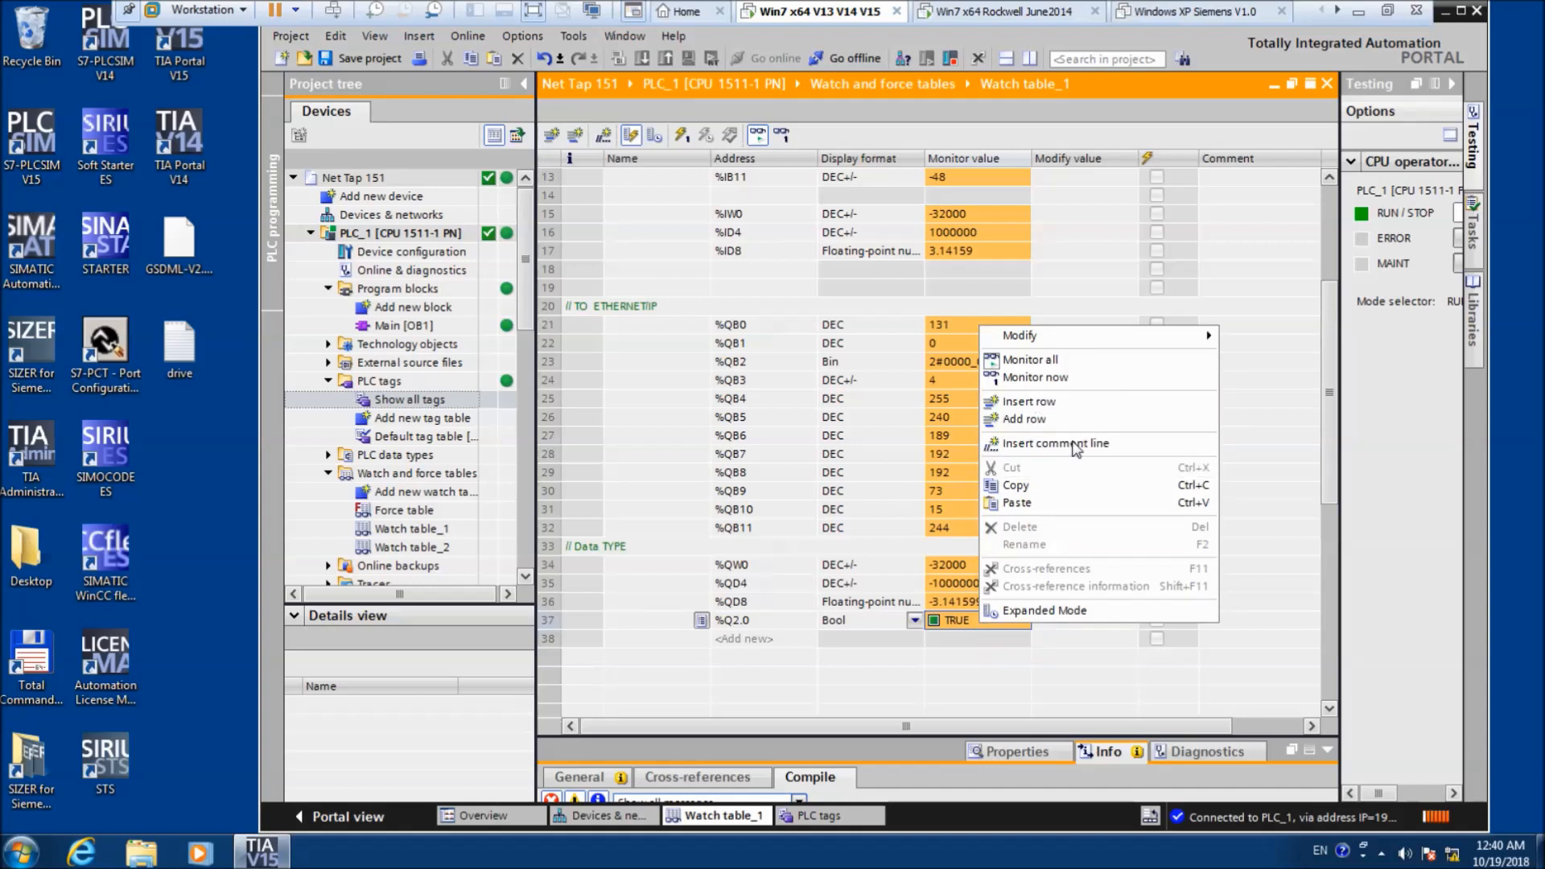
right_click(771, 622)
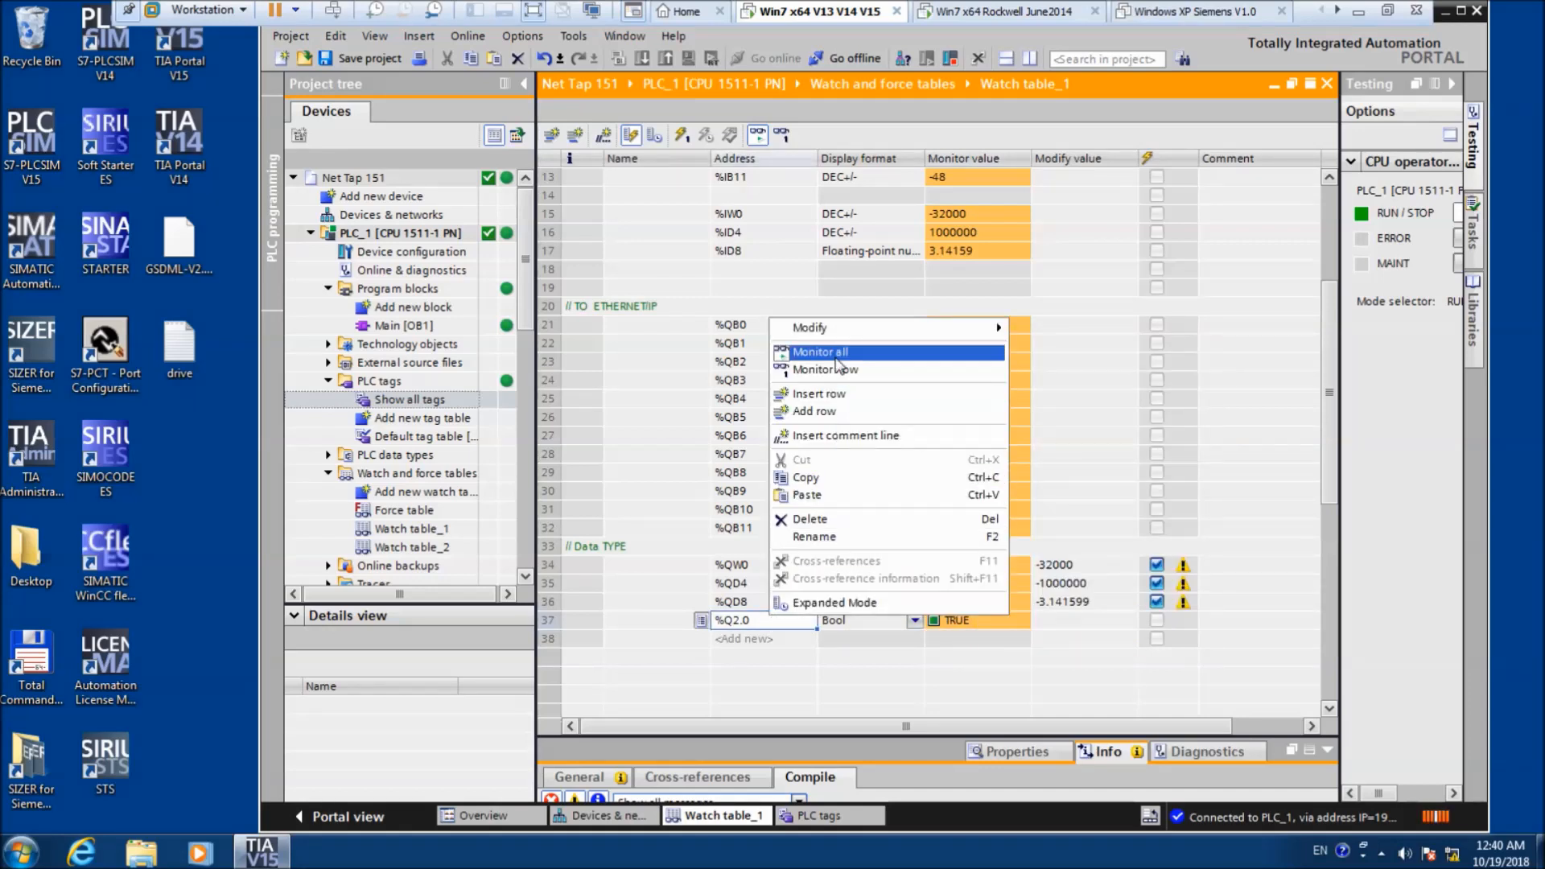
mouse_move(853, 327)
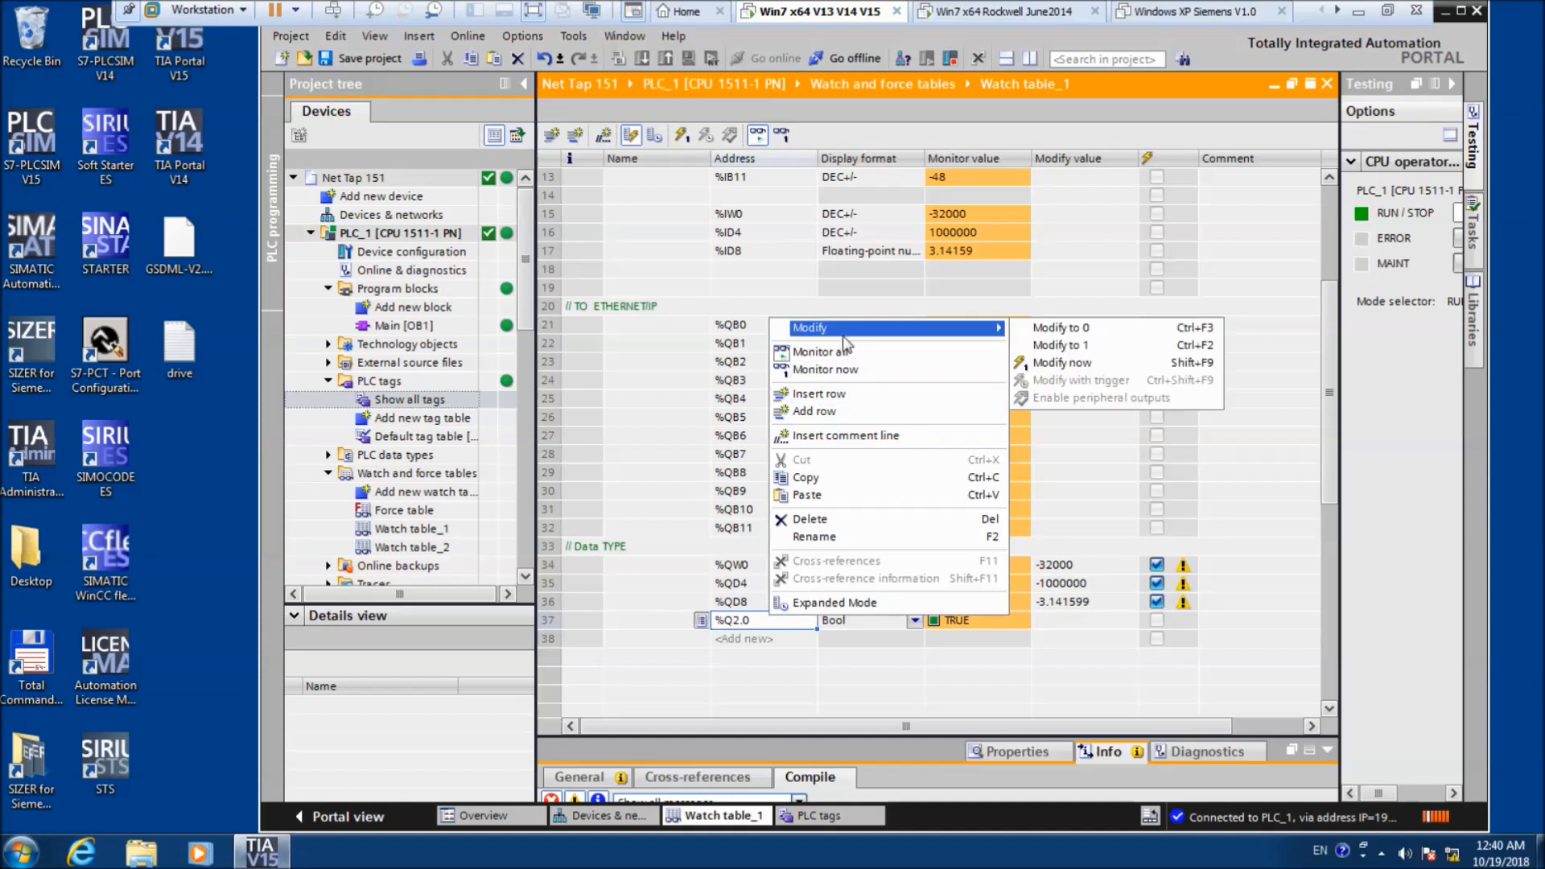
left_click(1055, 327)
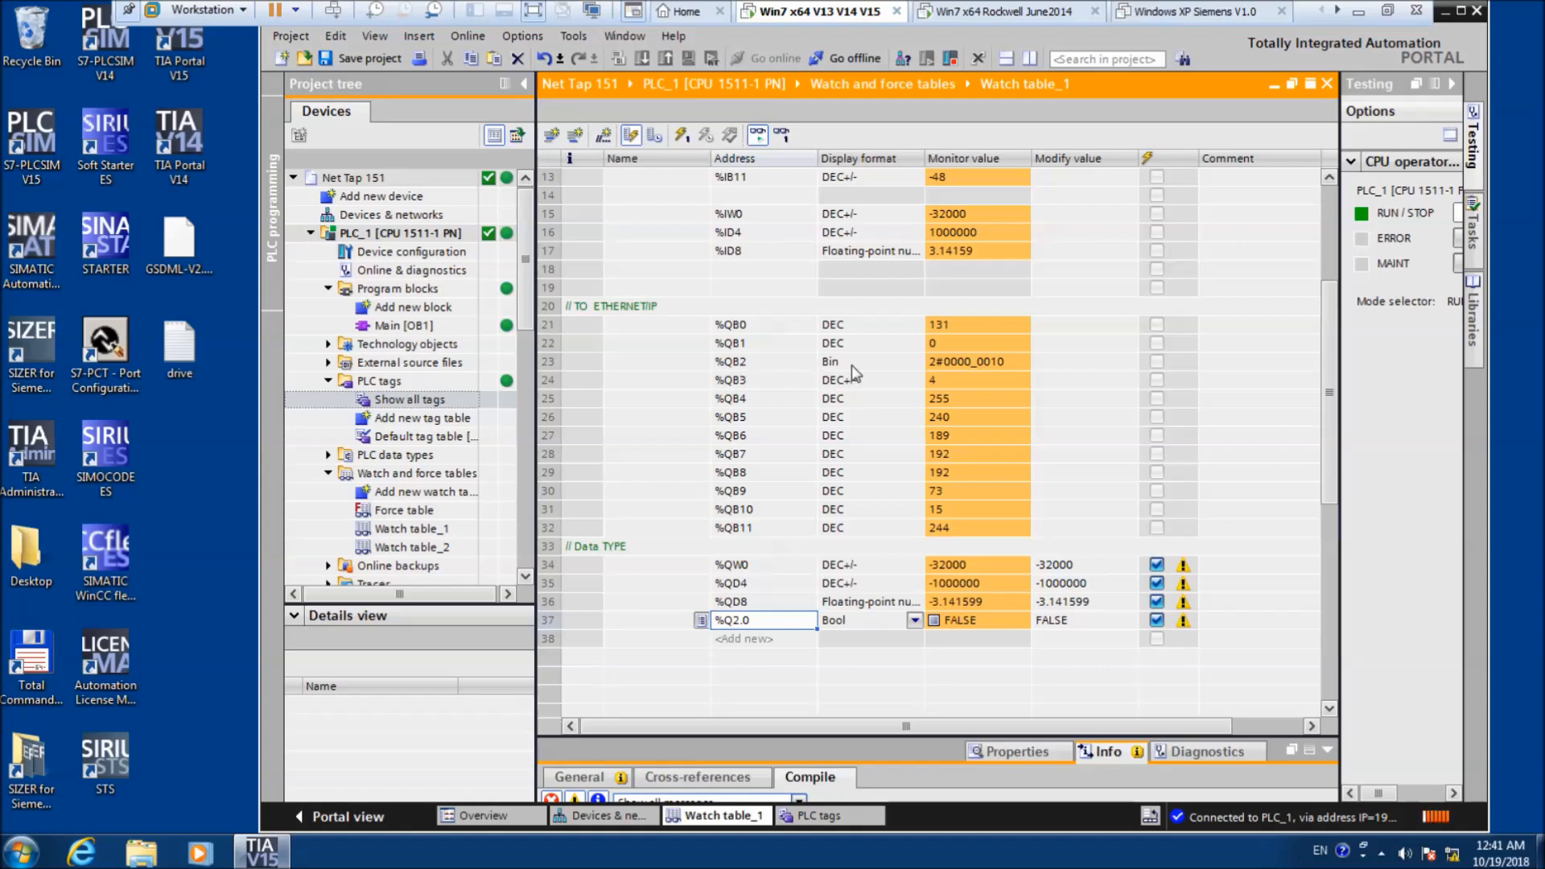
- Switch to the Rockwell controller tags and inspect the individual bits of nettap:I.Data[2], especially bit 0
left_click(1036, 11)
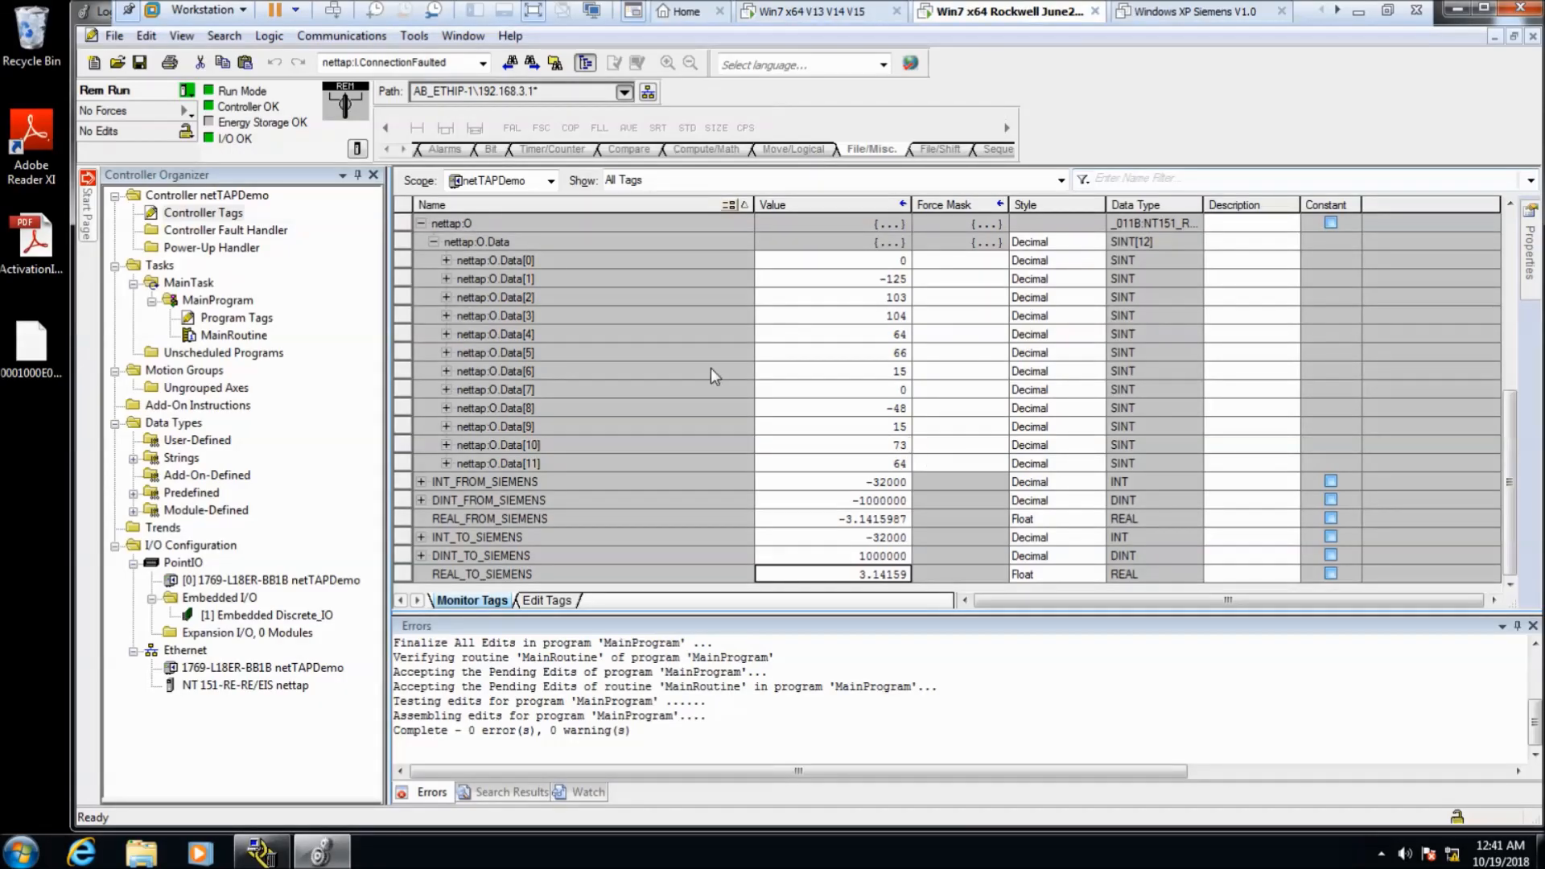
left_click(525, 302)
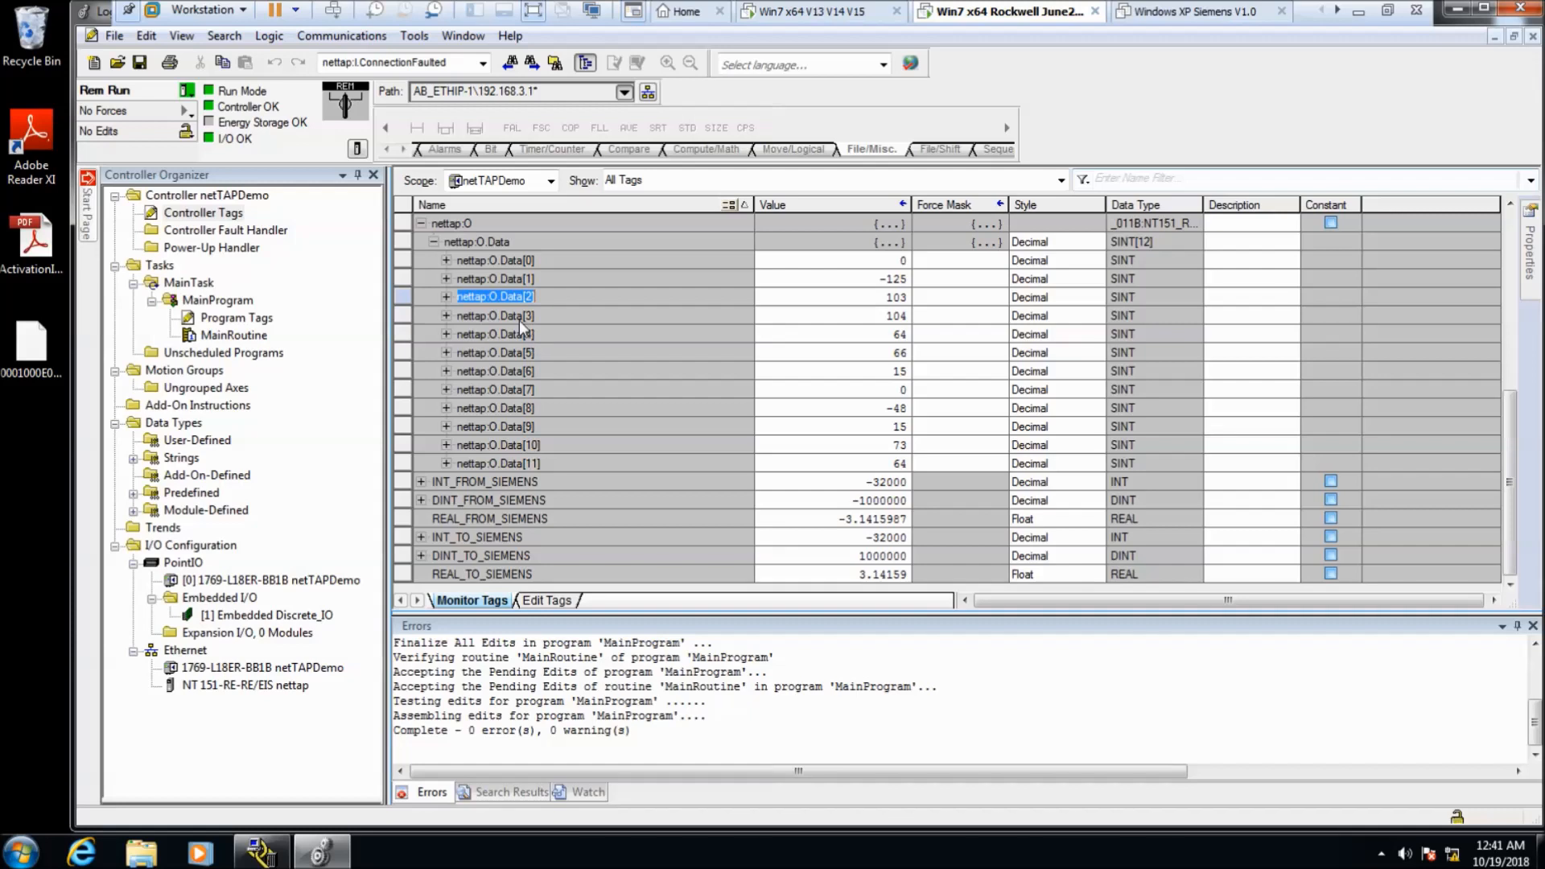
left_click(446, 297)
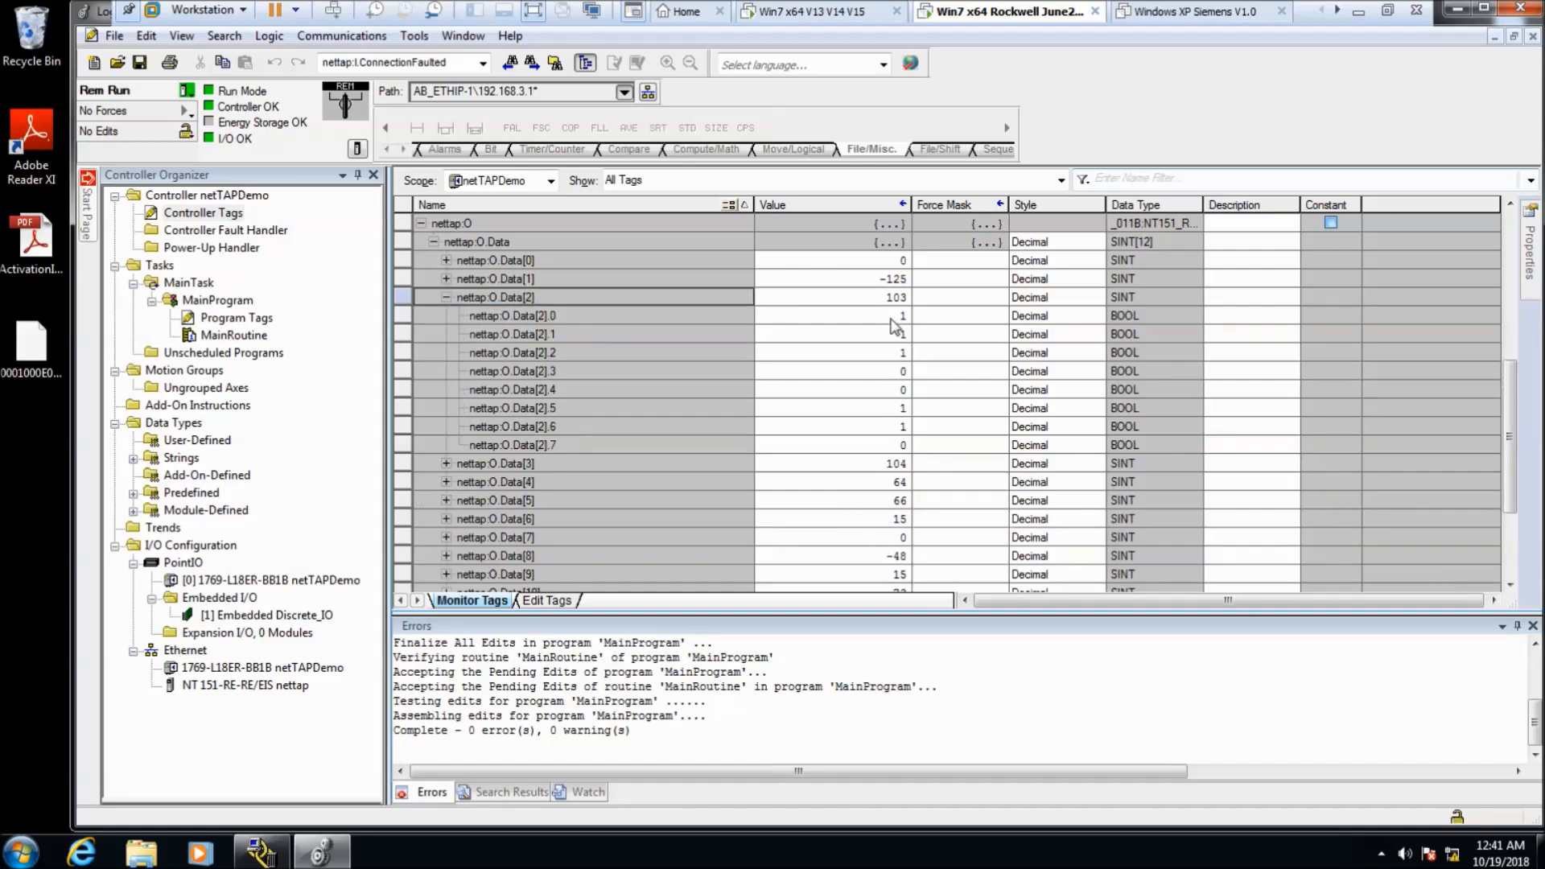
left_click(446, 297)
left_click(421, 224)
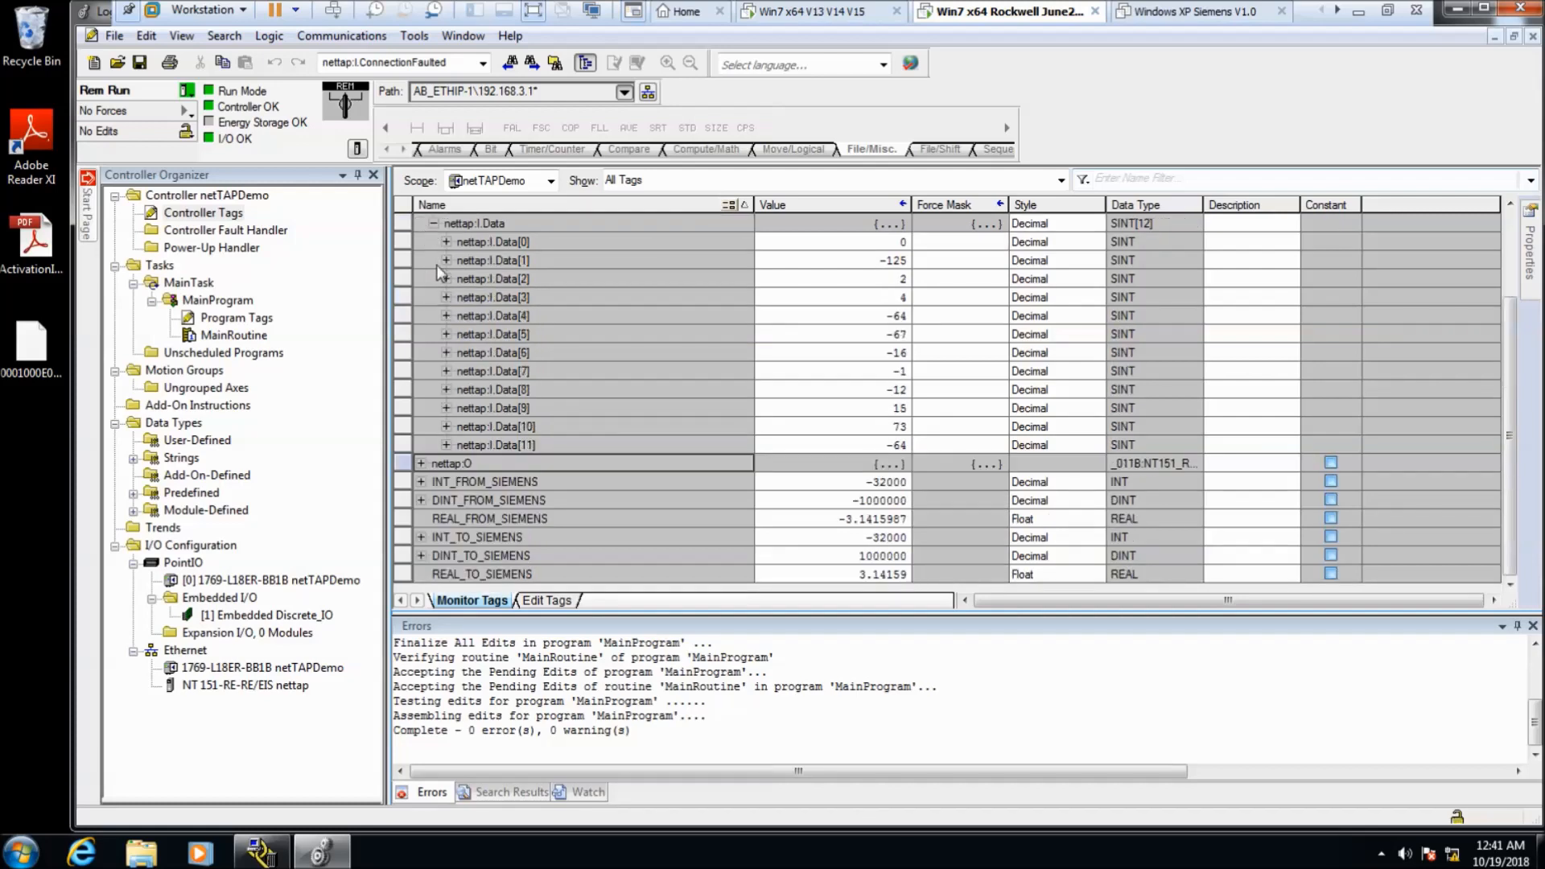
left_click(446, 279)
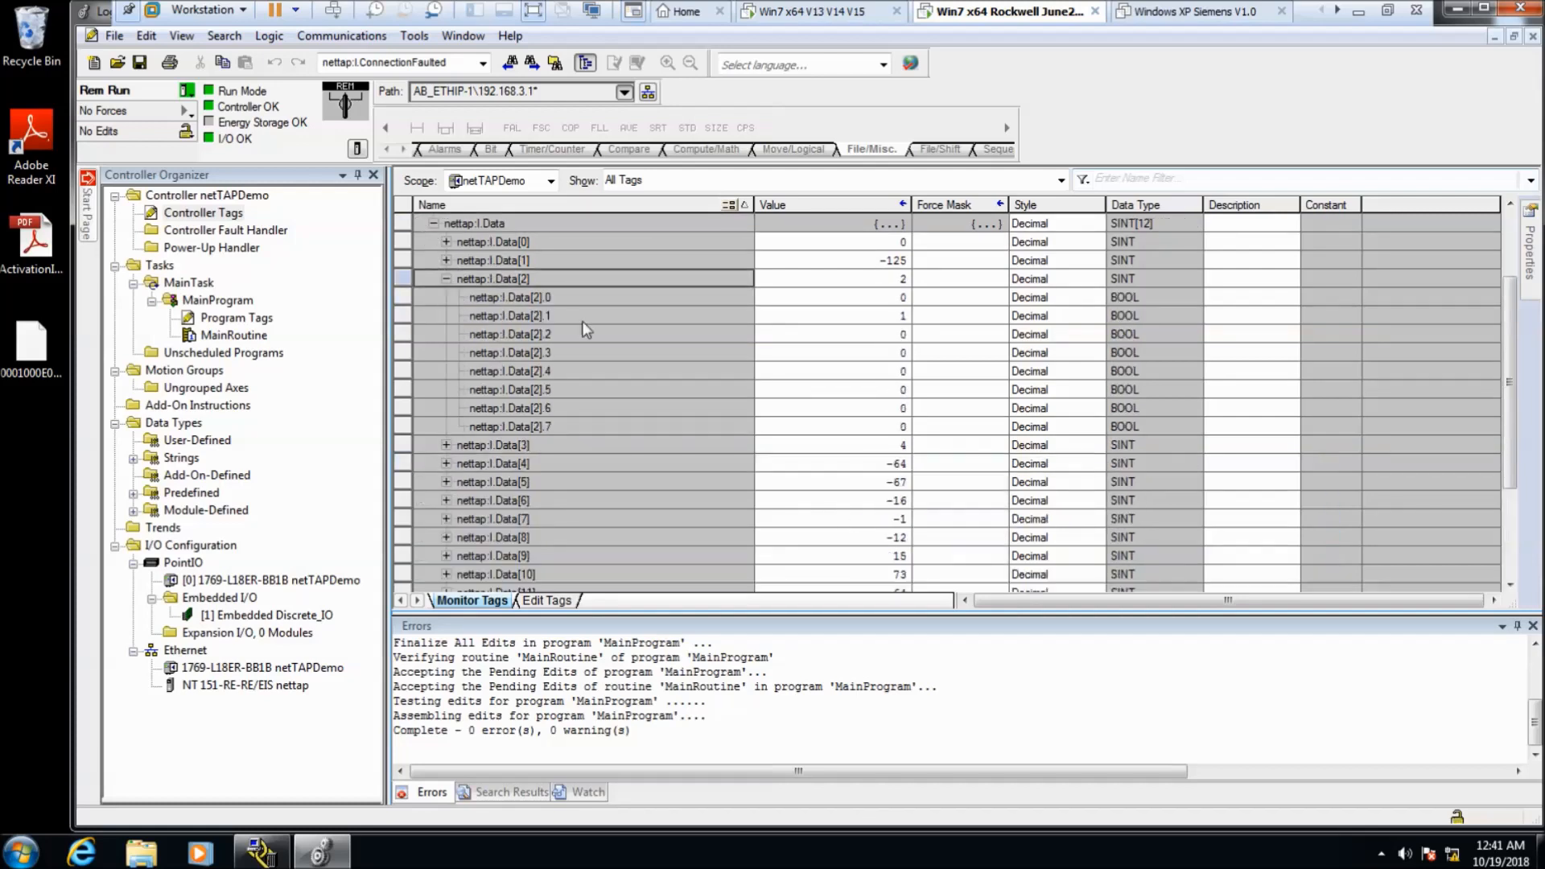
left_click(899, 297)
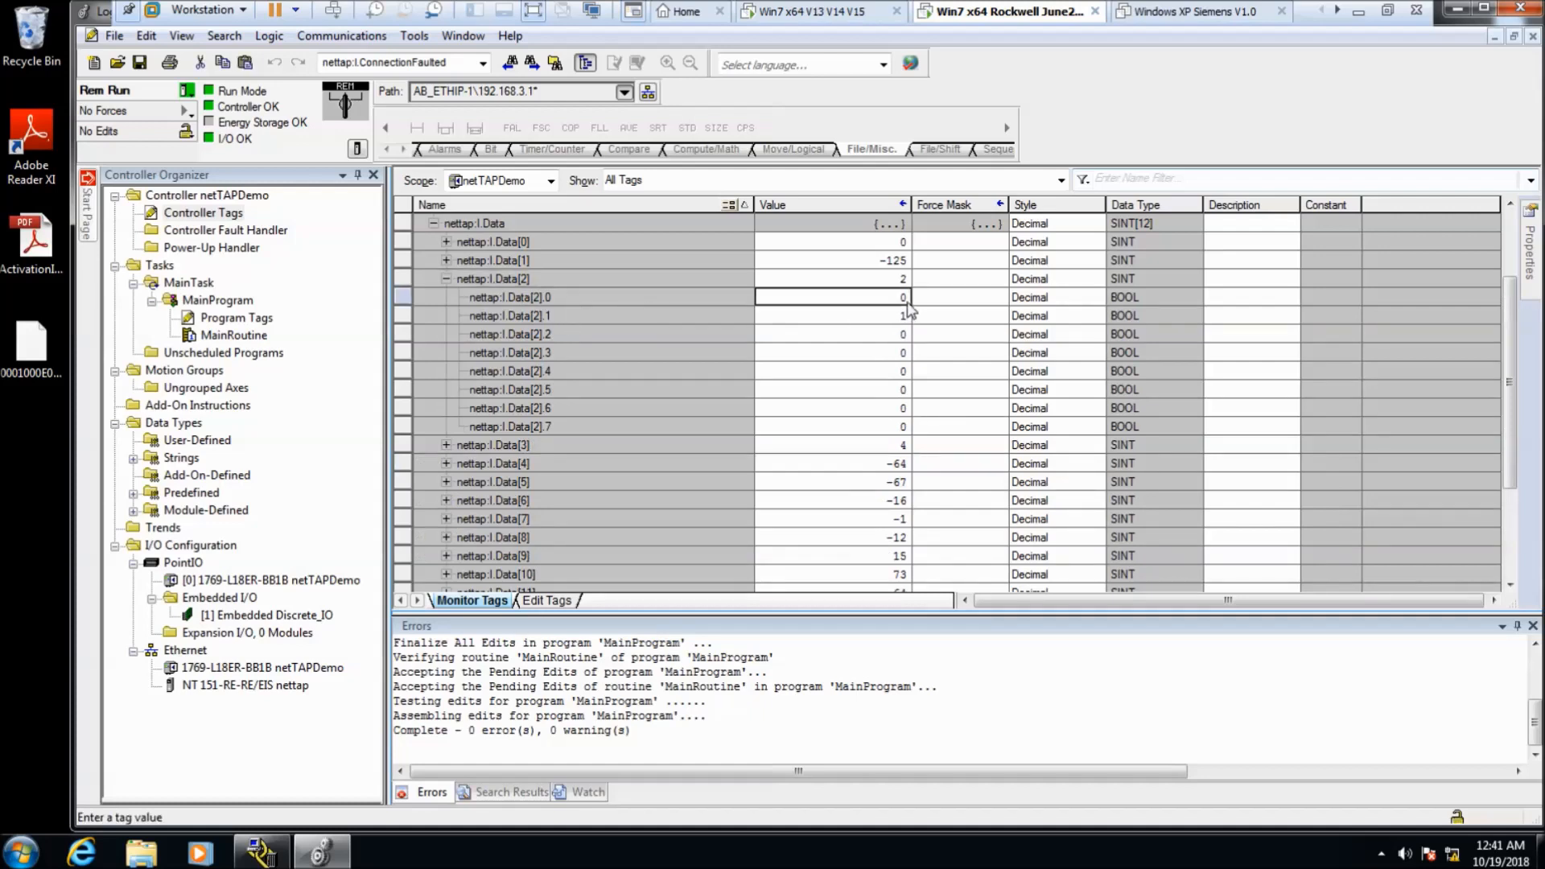
left_click(526, 303)
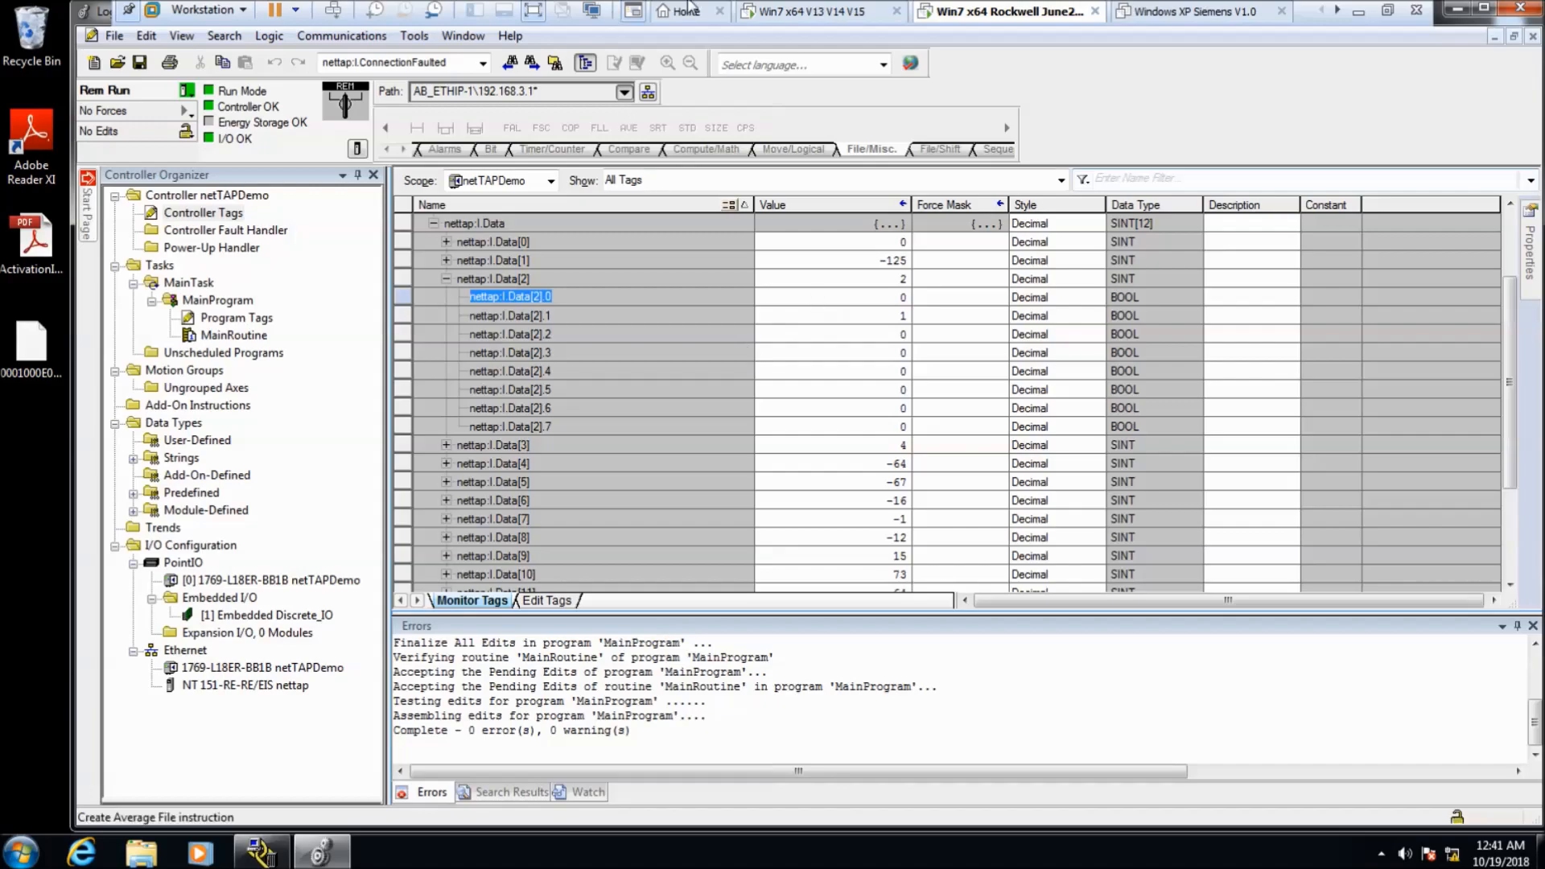
- Switch to TIA Portal, modify the %Q2.0 bit to 1 in the watch table, and return to the Rockwell controller tags to check nettap:I.Data[2].0
left_click(788, 11)
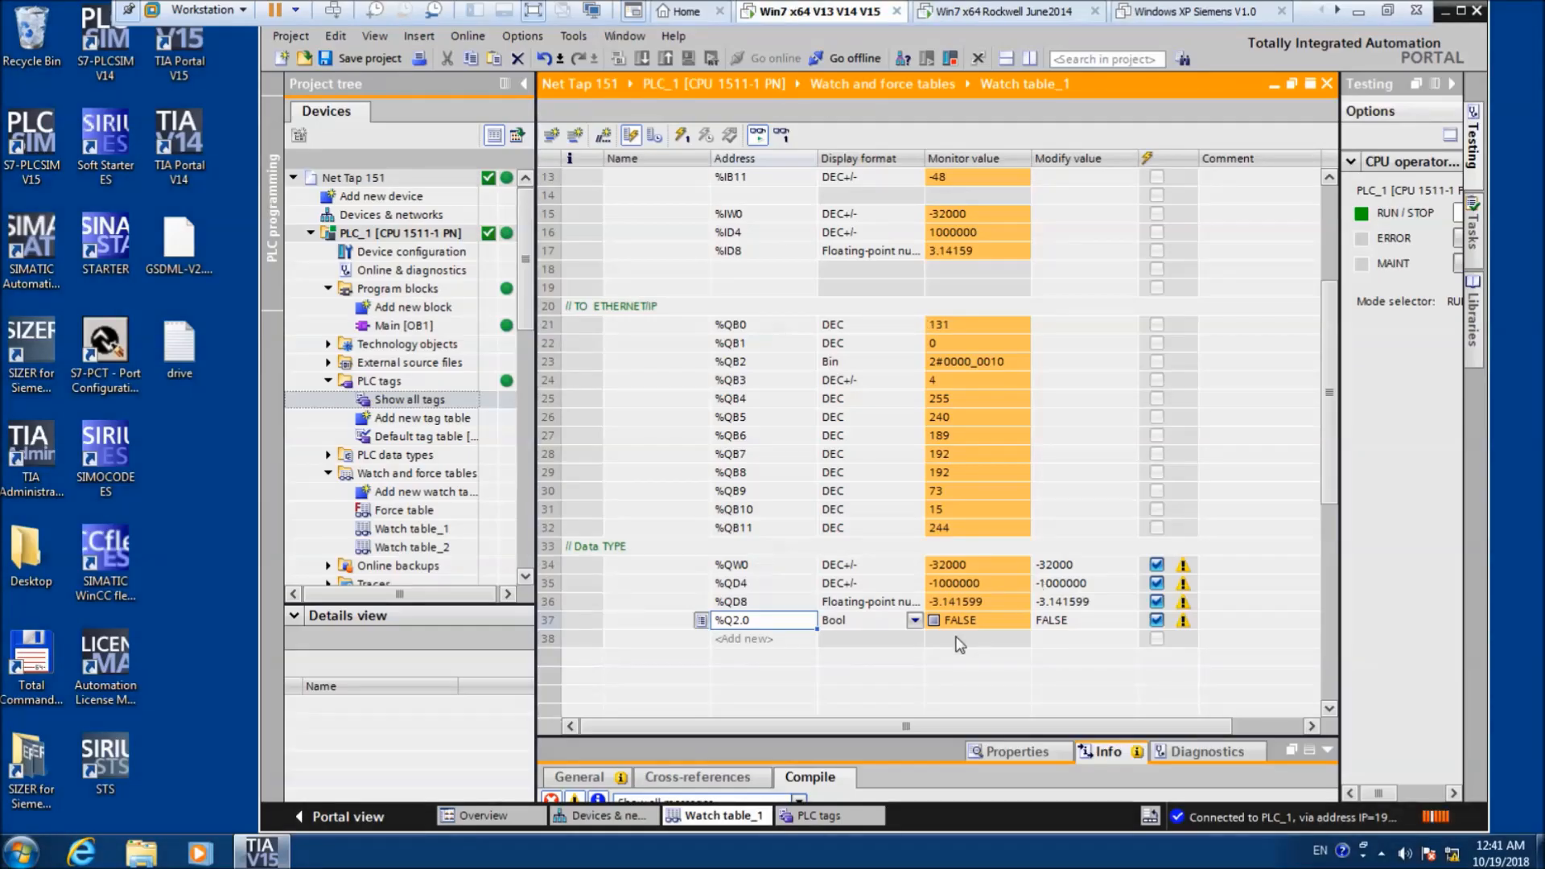
right_click(791, 624)
mouse_move(901, 330)
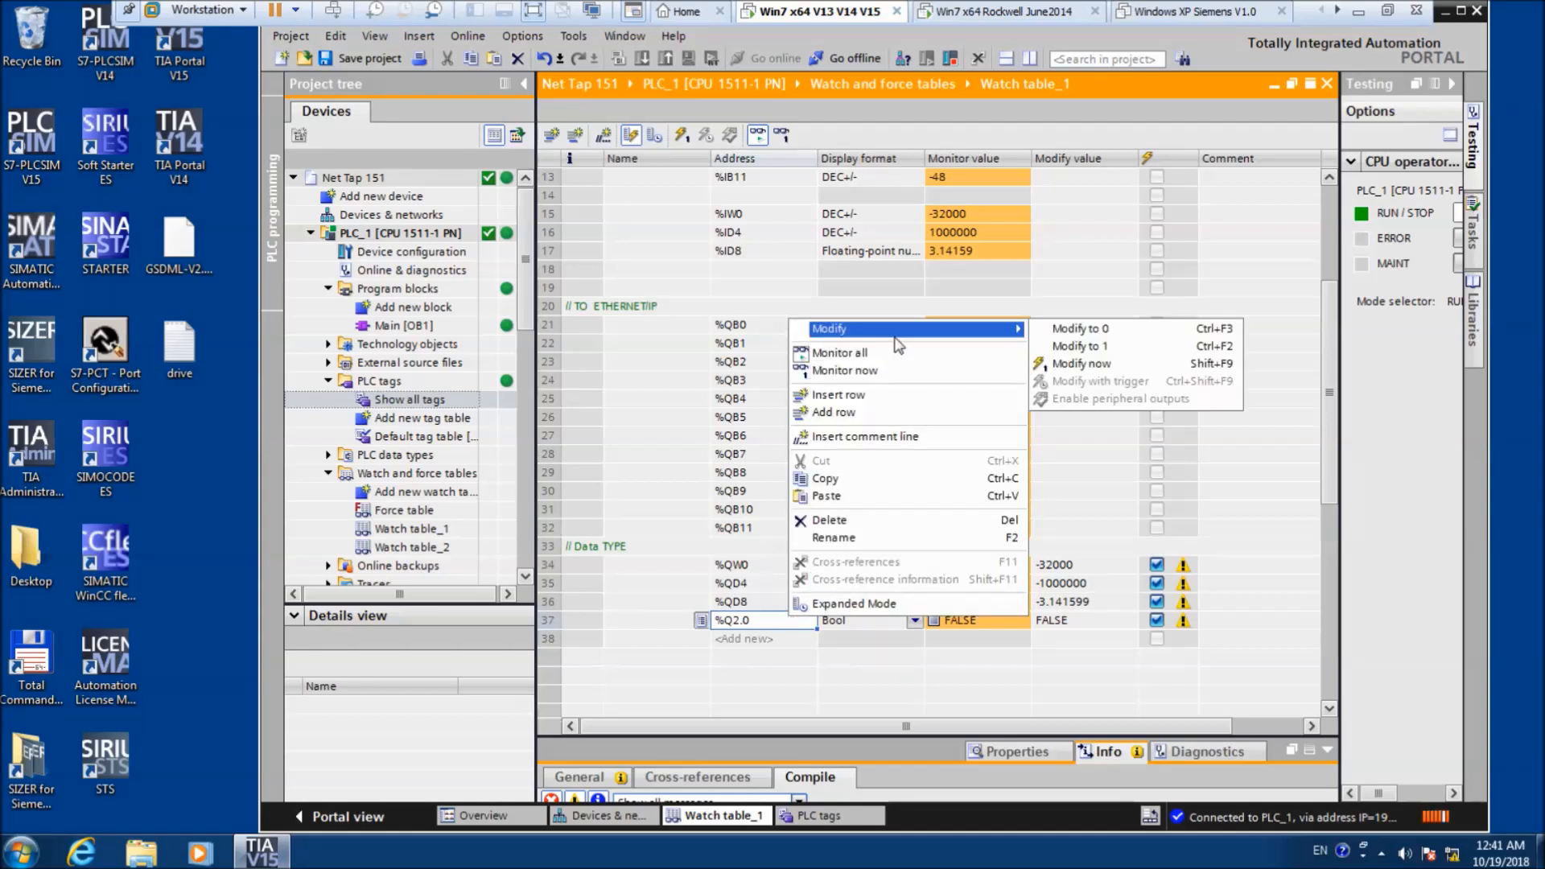
left_click(1113, 348)
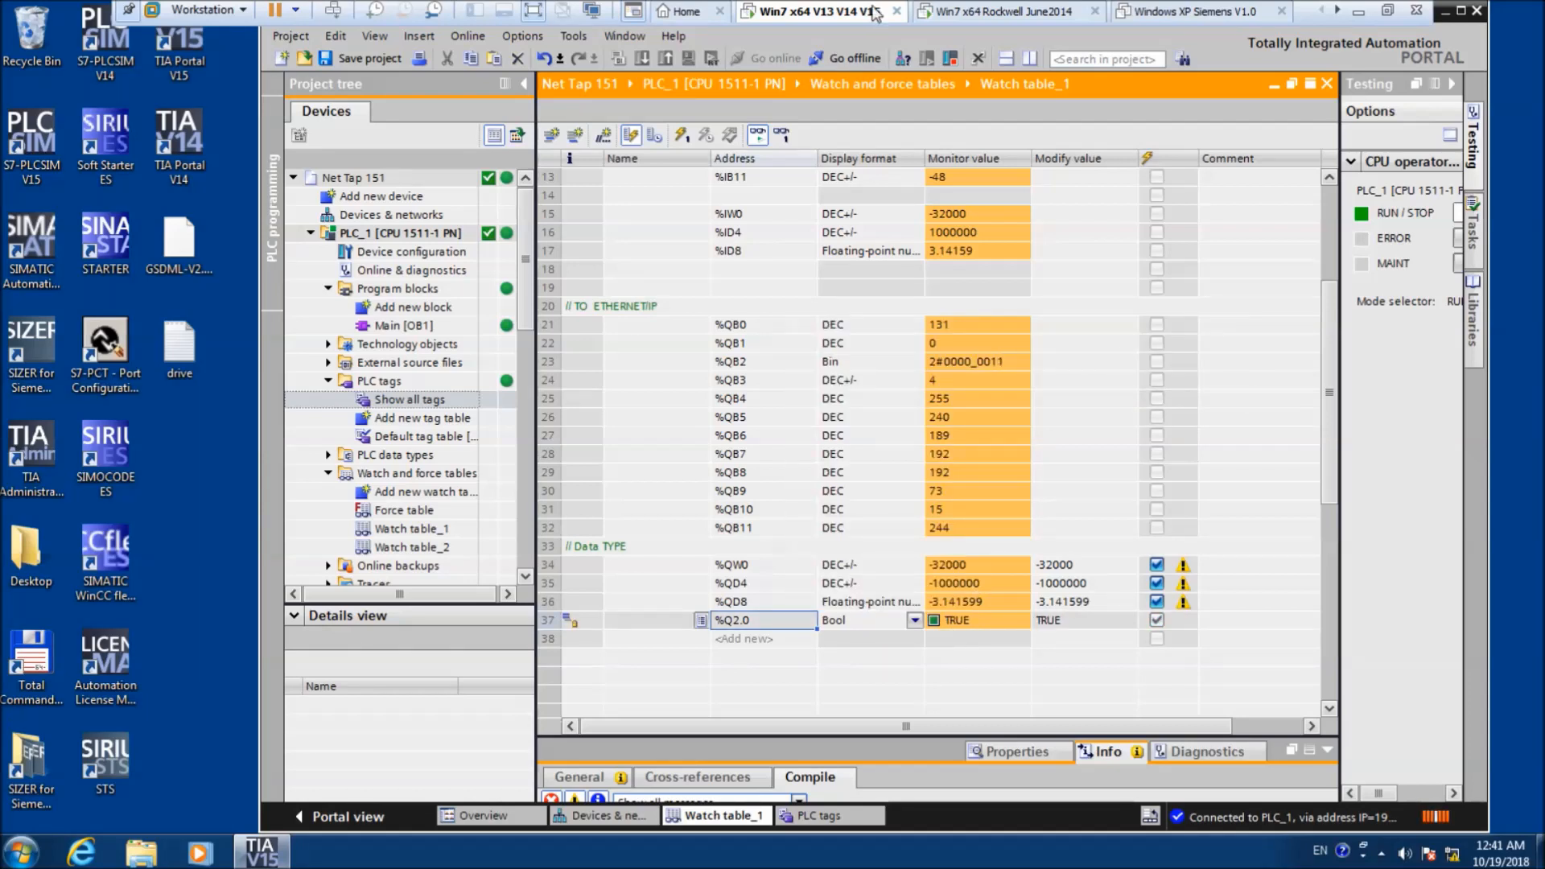
left_click(968, 13)
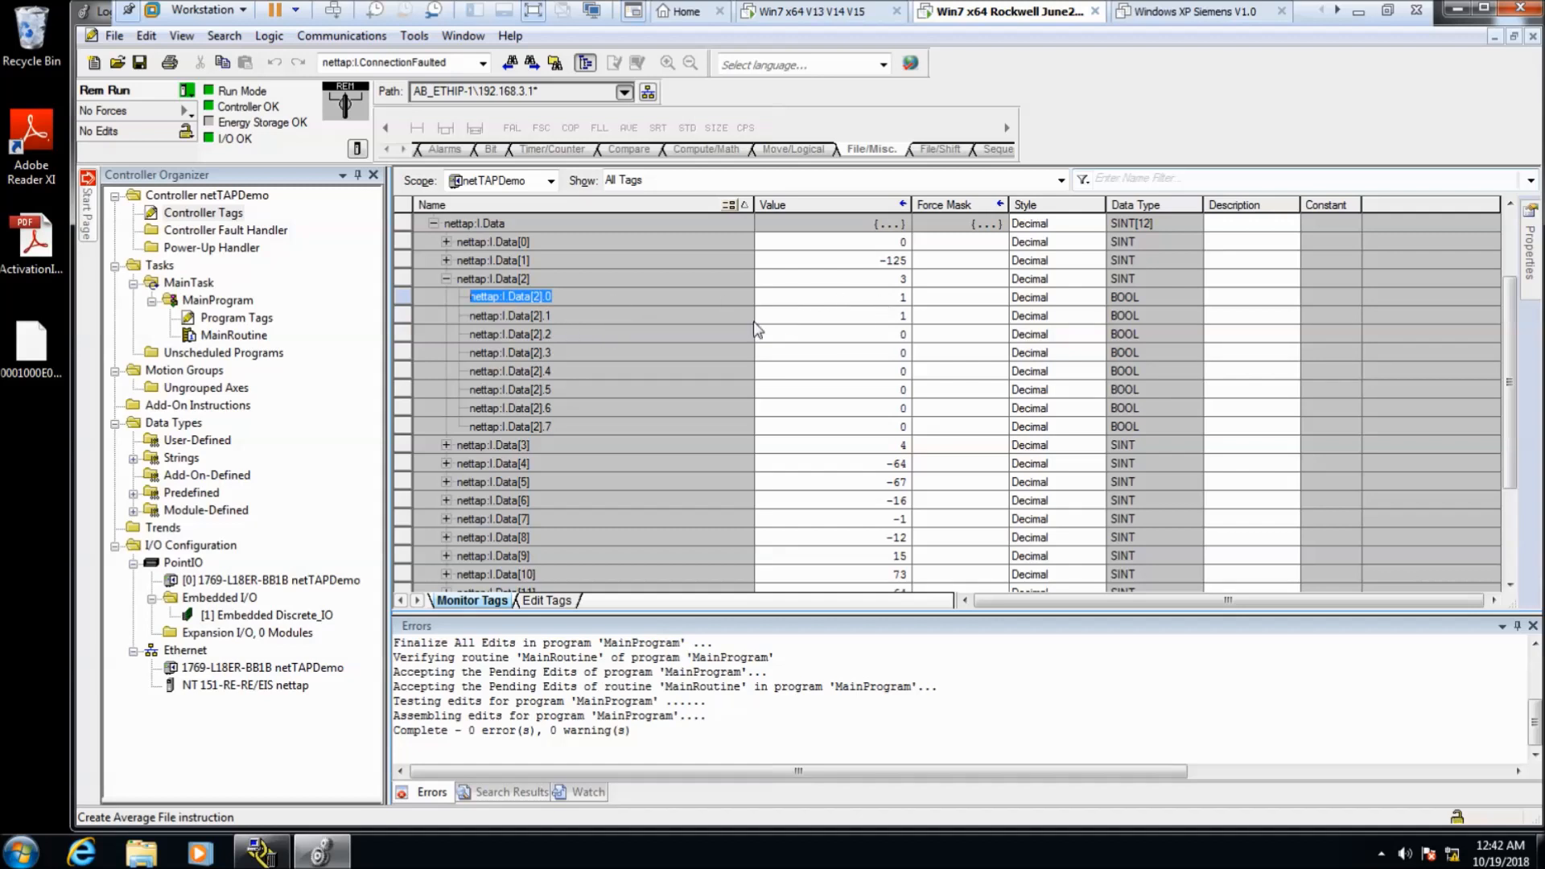
- Open MainRoutine and add a new empty rung below rung 1
left_click(227, 336)
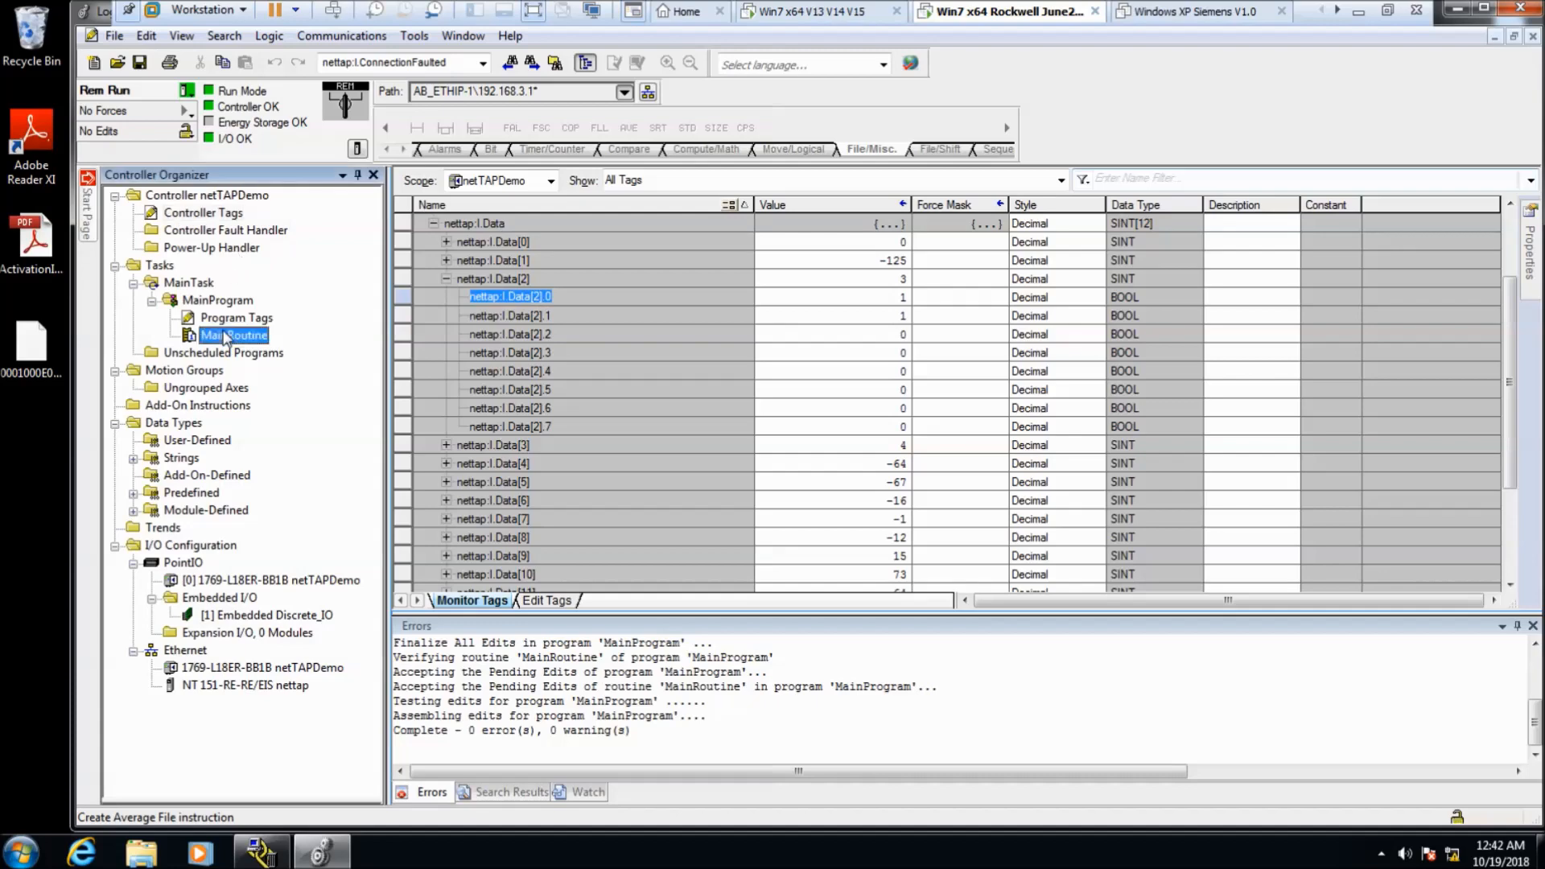
double_click(227, 335)
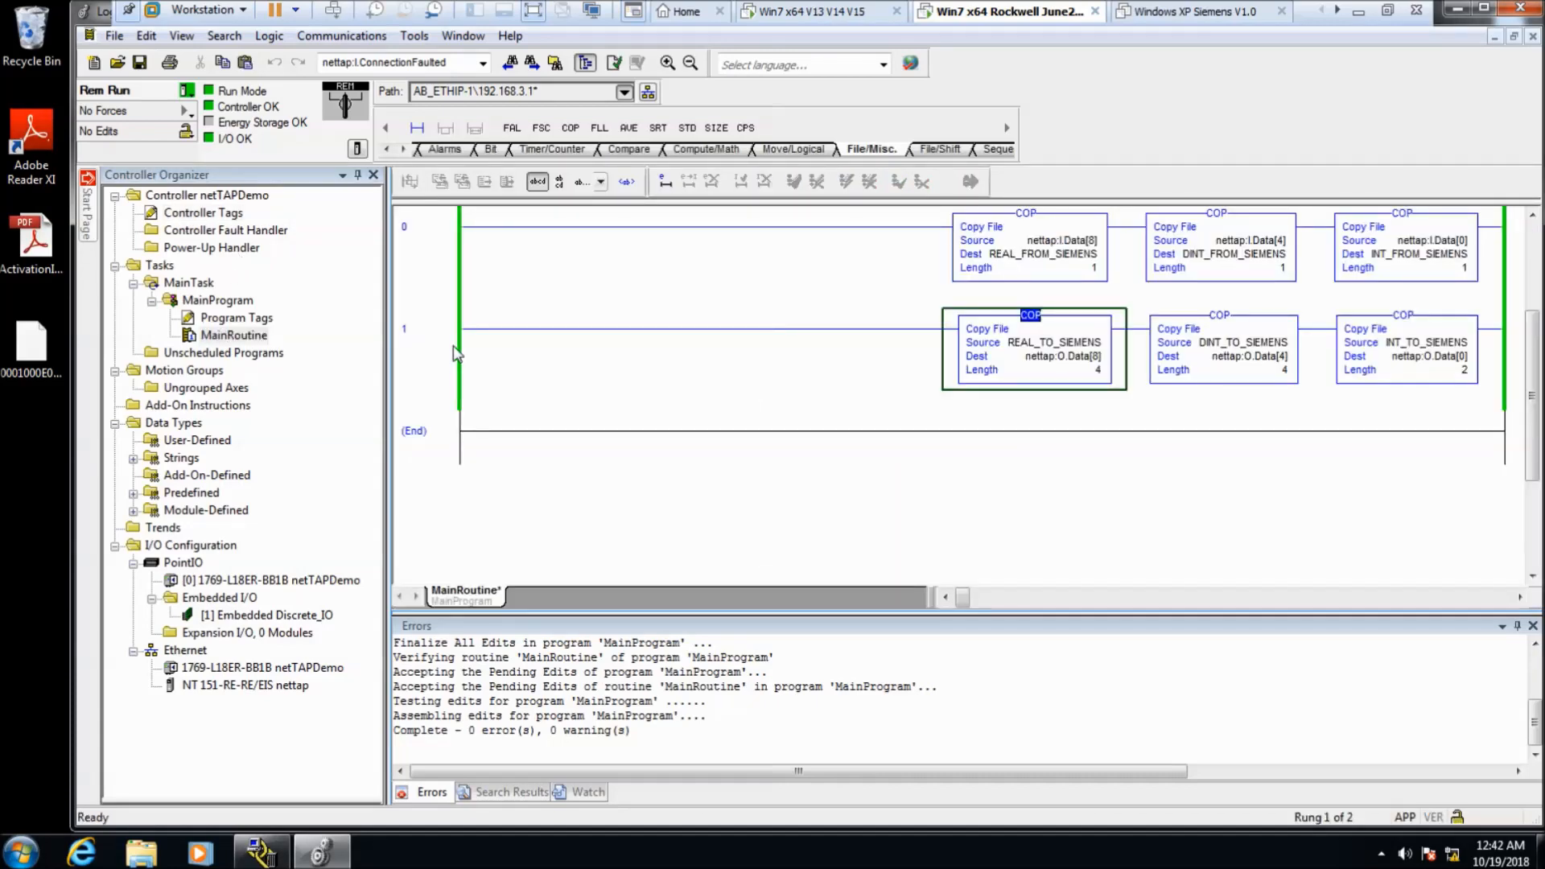
right_click(456, 350)
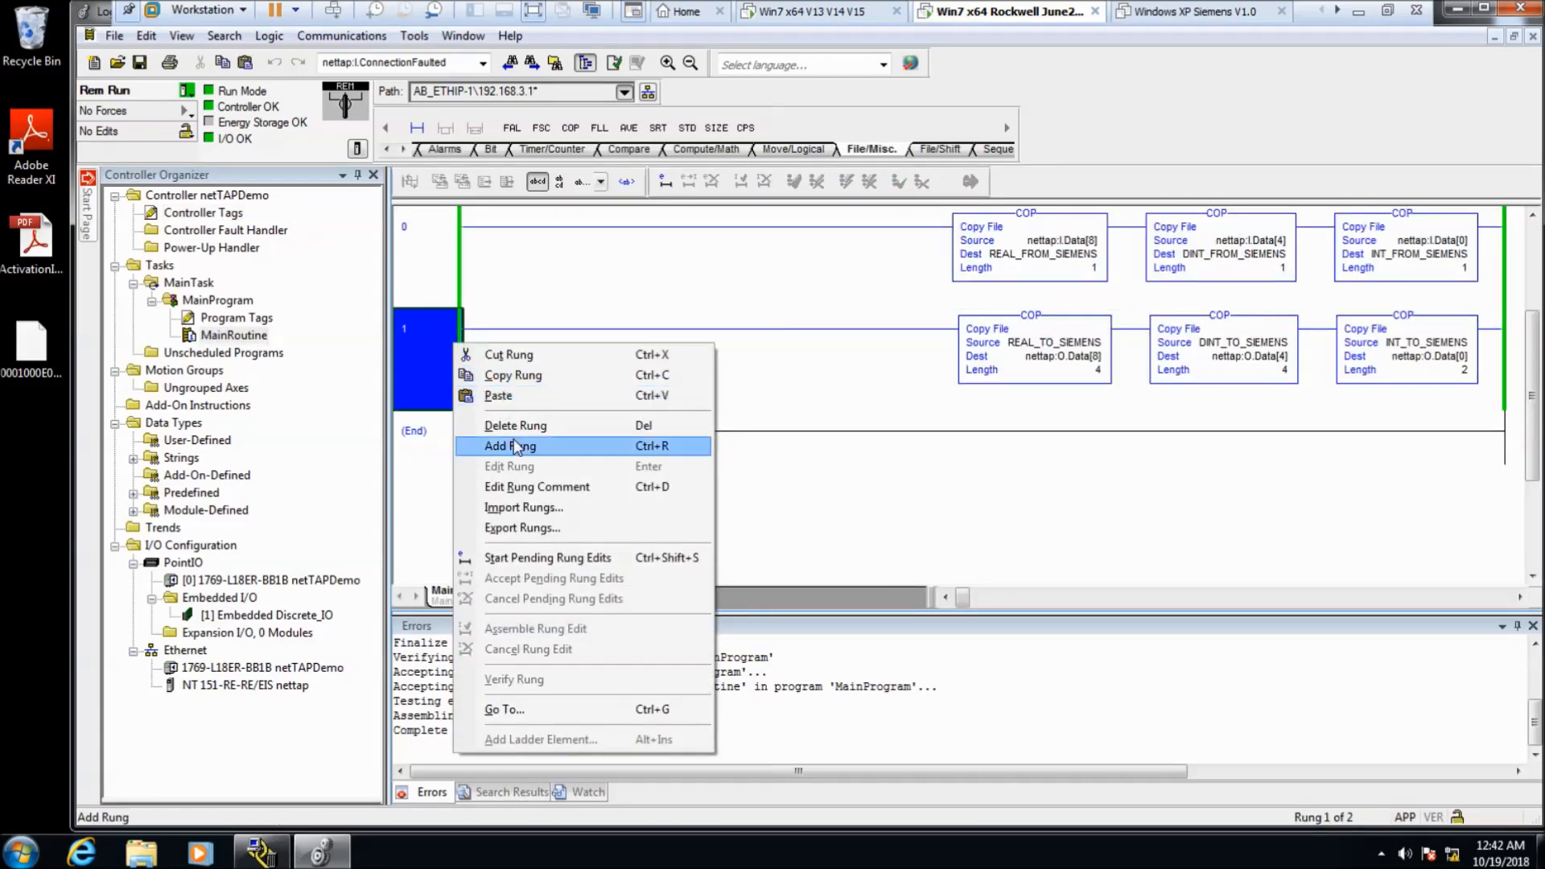
left_click(514, 446)
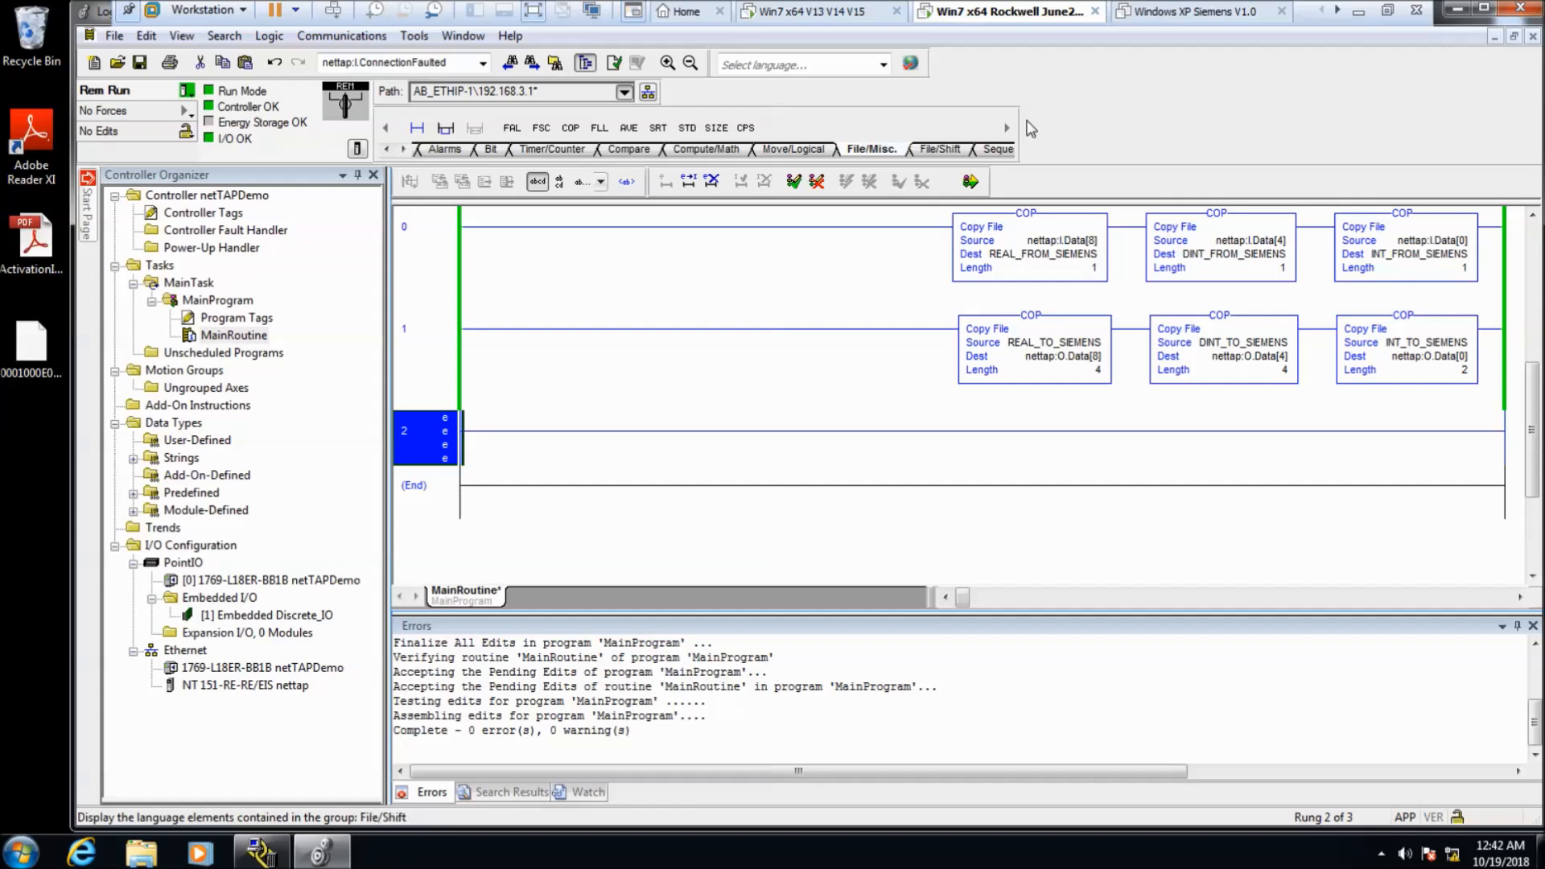
- Place a normally open contact from the Favorites instructions on the new rung 2
left_click(388, 150)
left_click(388, 150)
left_click(388, 150)
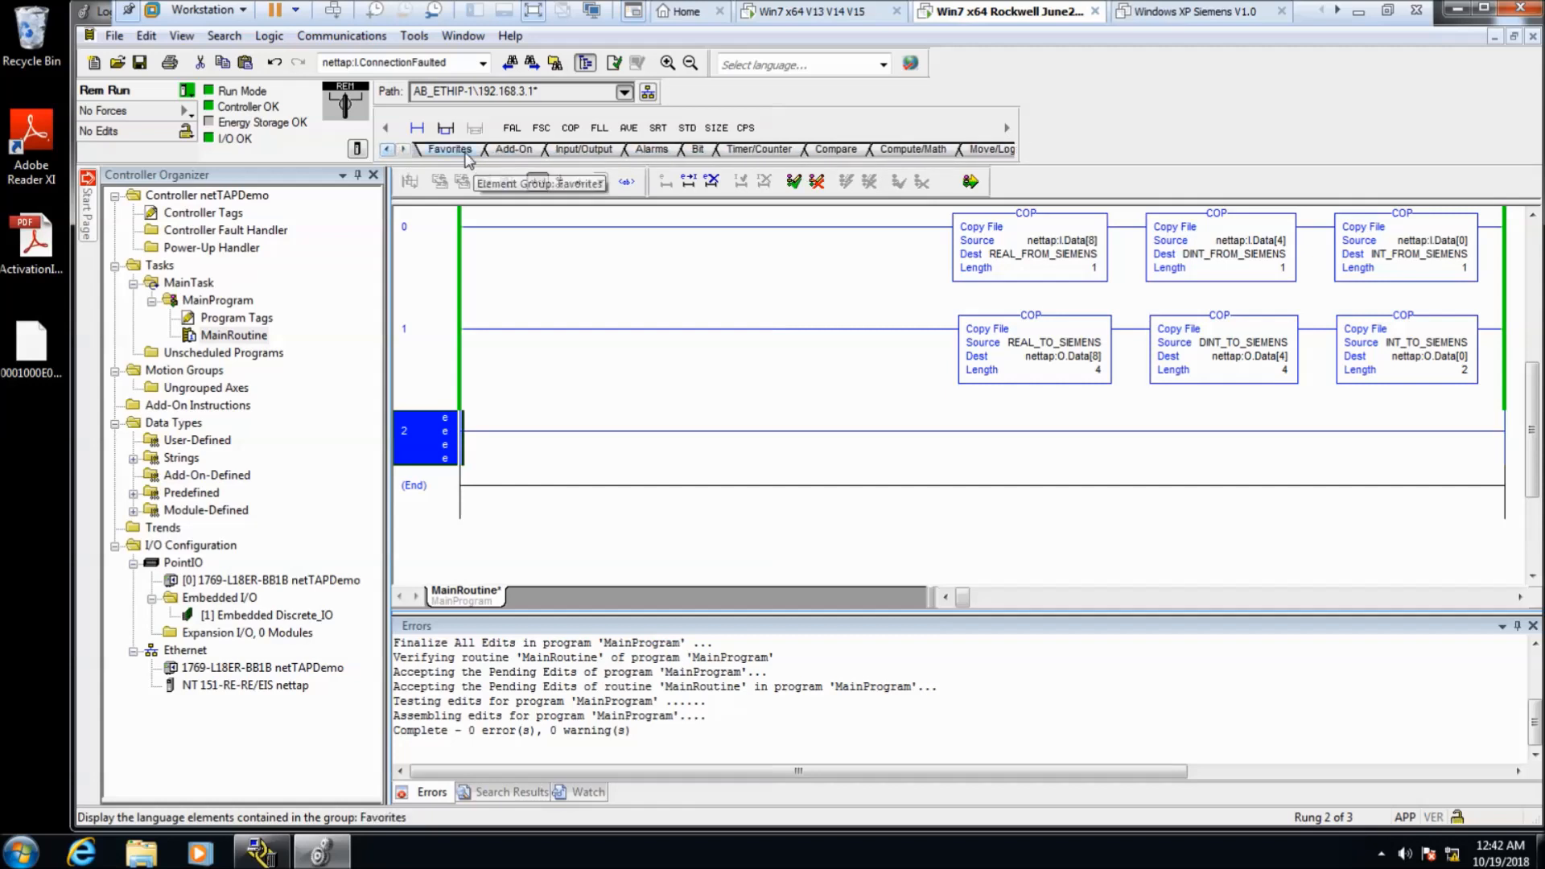
left_click(453, 151)
left_click_drag(512, 127, 556, 432)
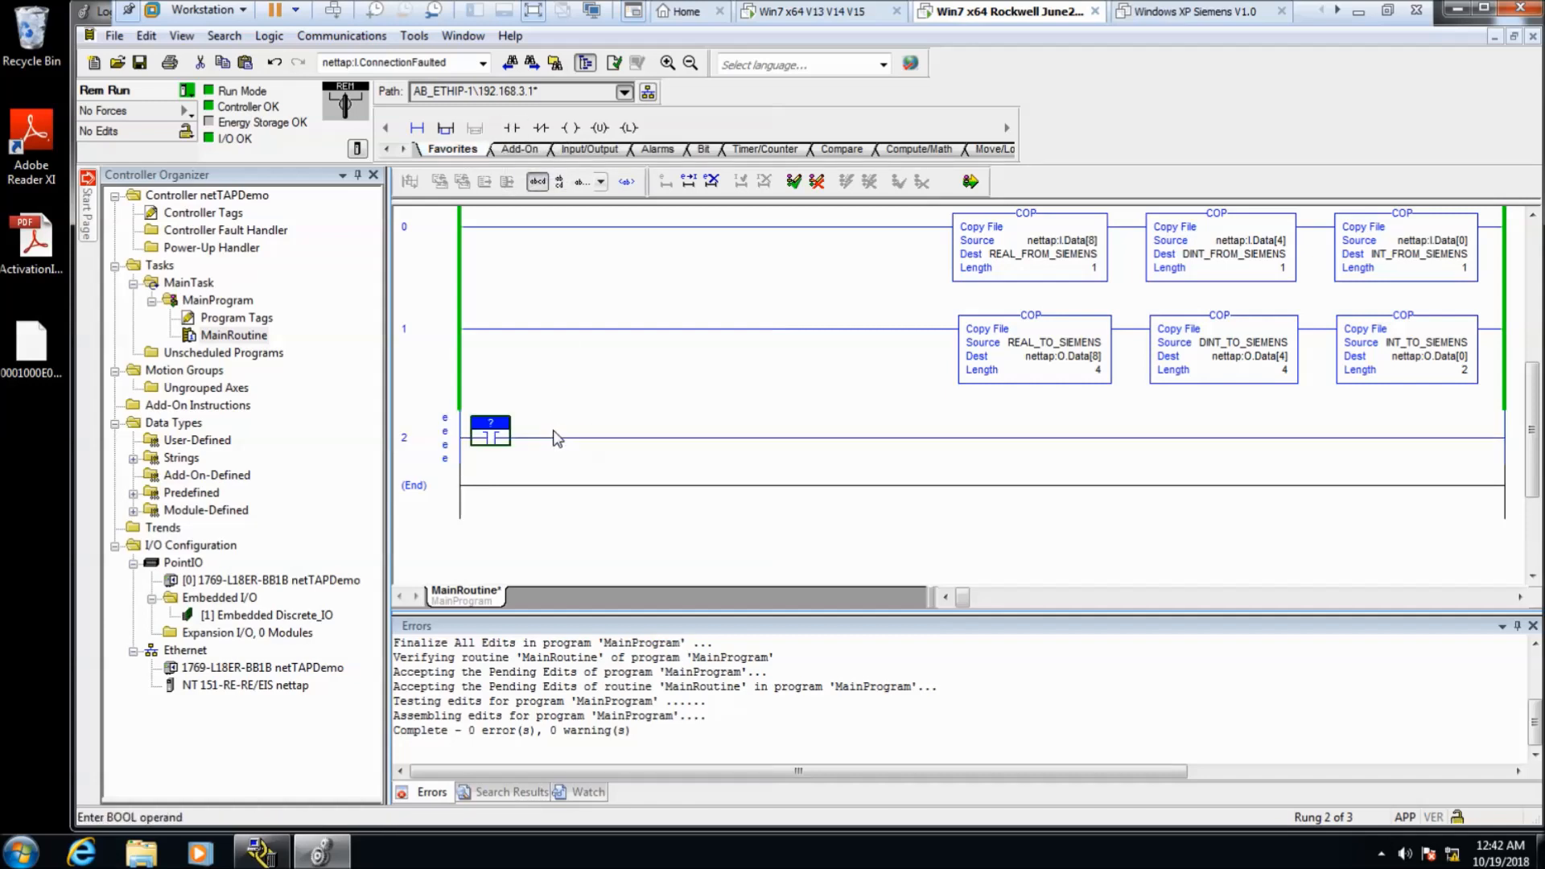
- Assign bit 0 of the third netTAP input byte, nettap:I.Data[2].0, to the contact on rung 2
double_click(493, 429)
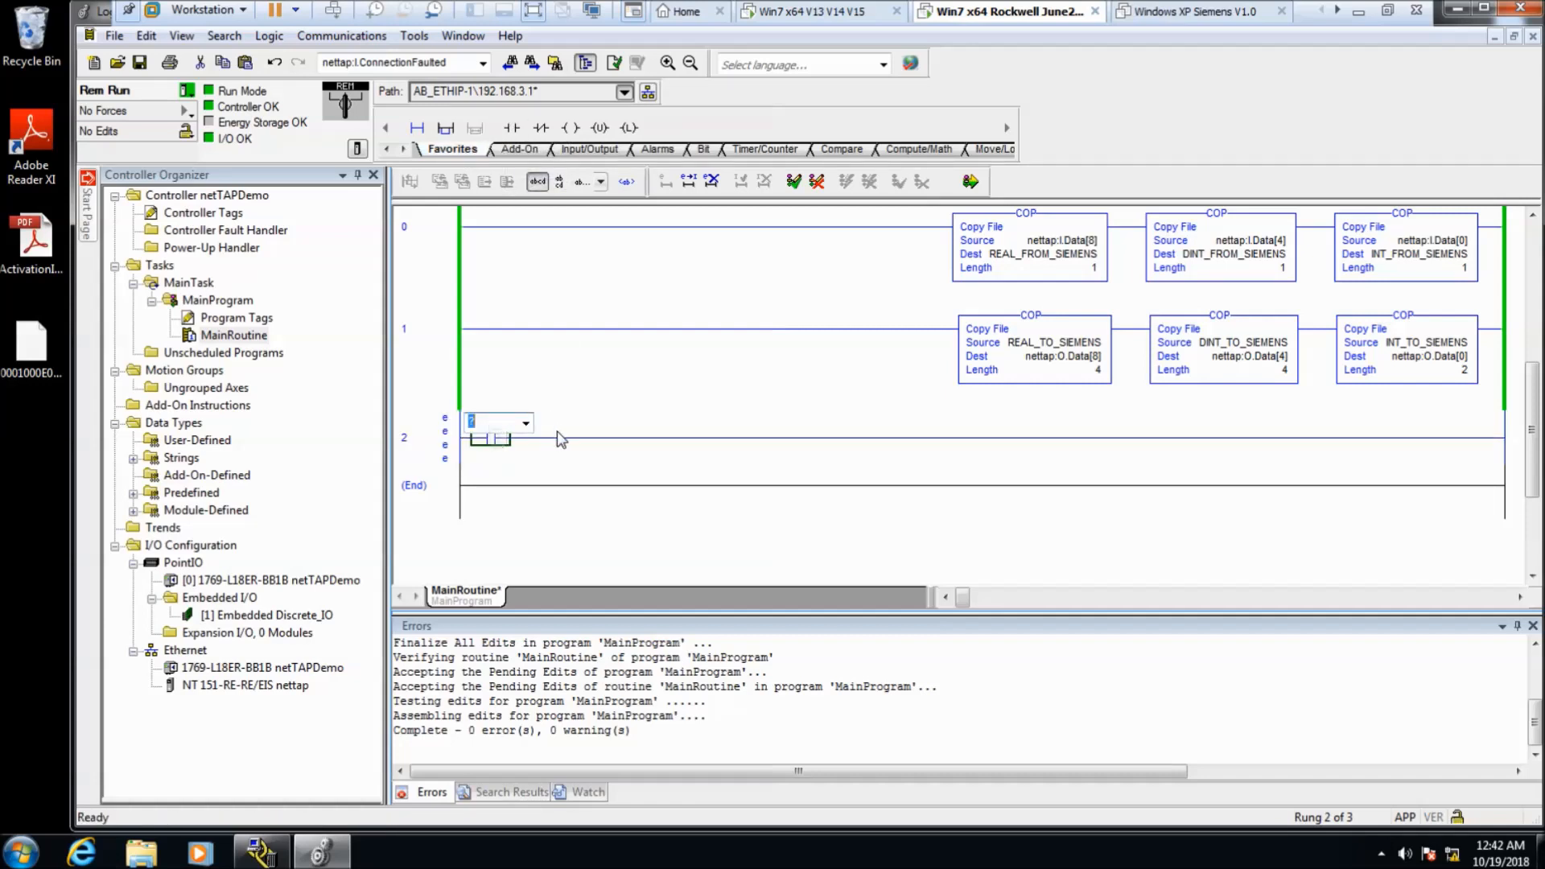
type("ne")
left_click(526, 425)
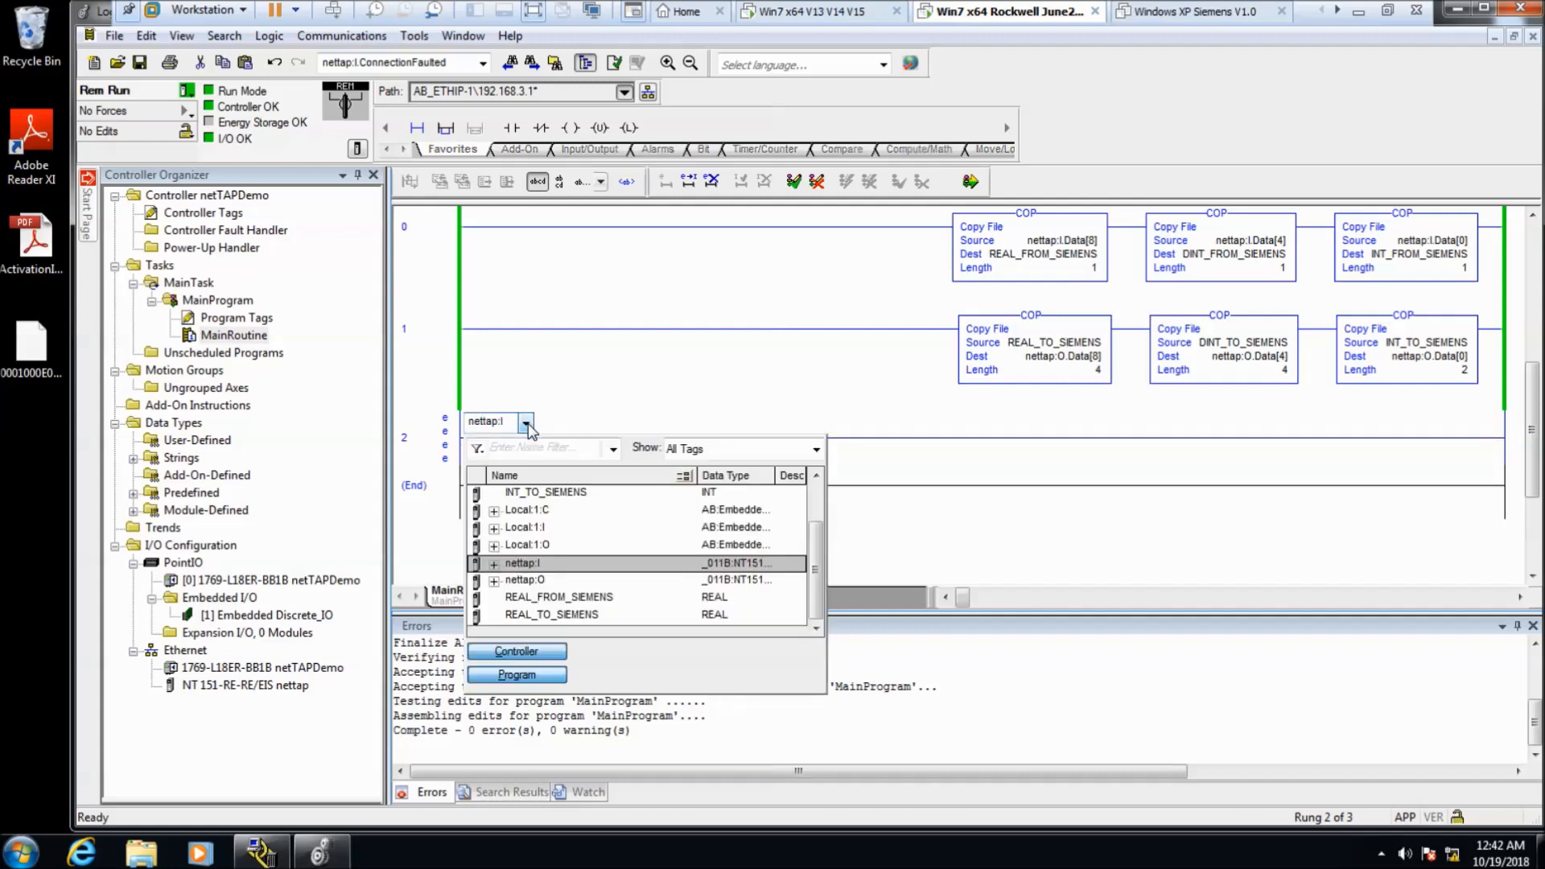
left_click(494, 563)
left_click(506, 563)
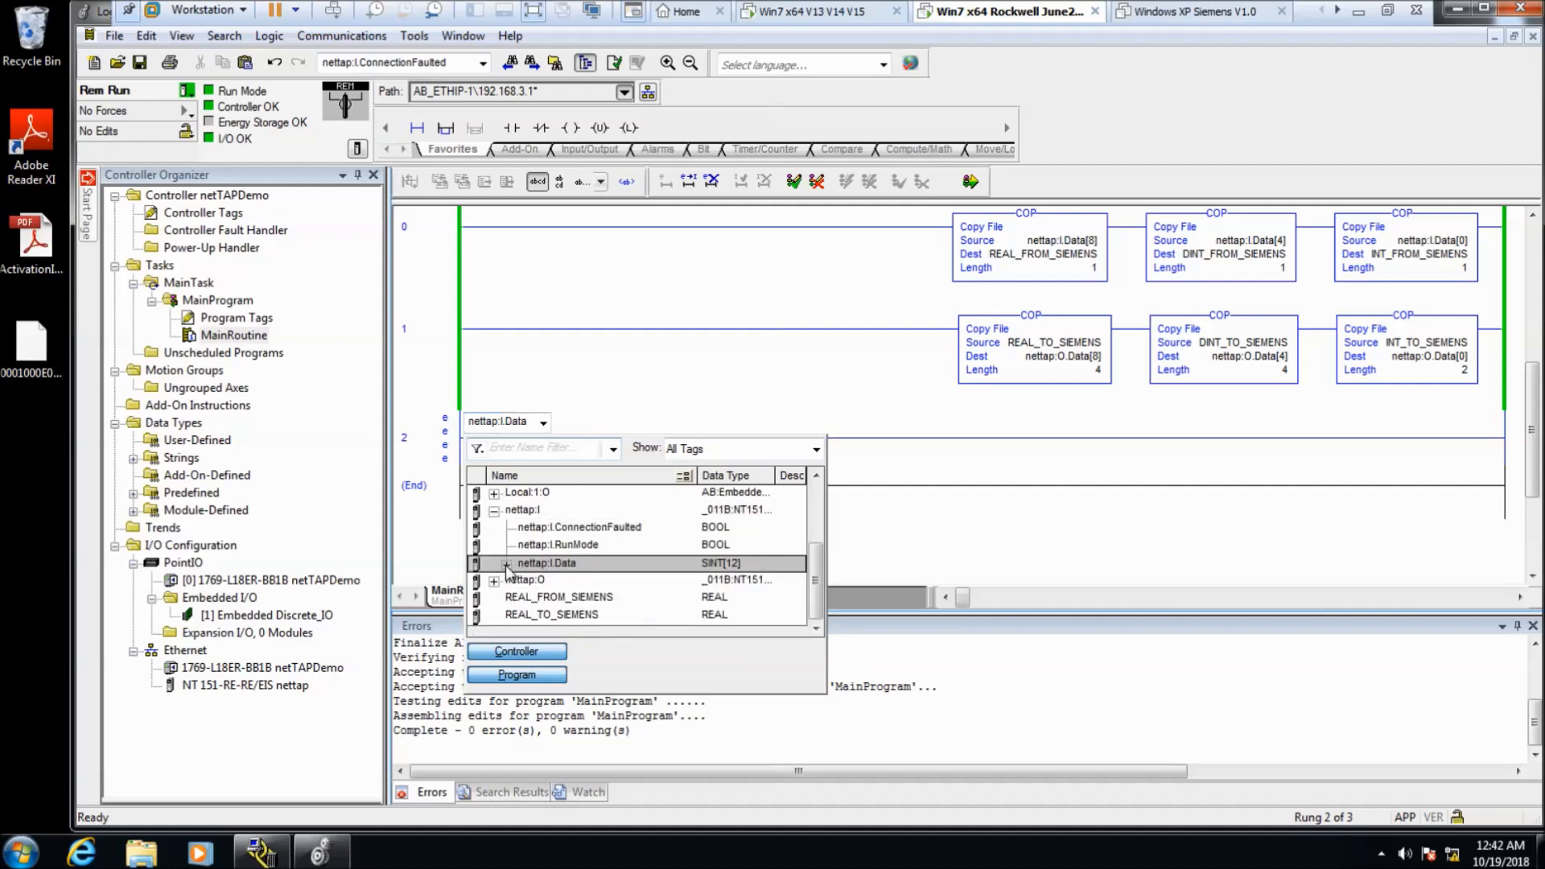
left_click(565, 546)
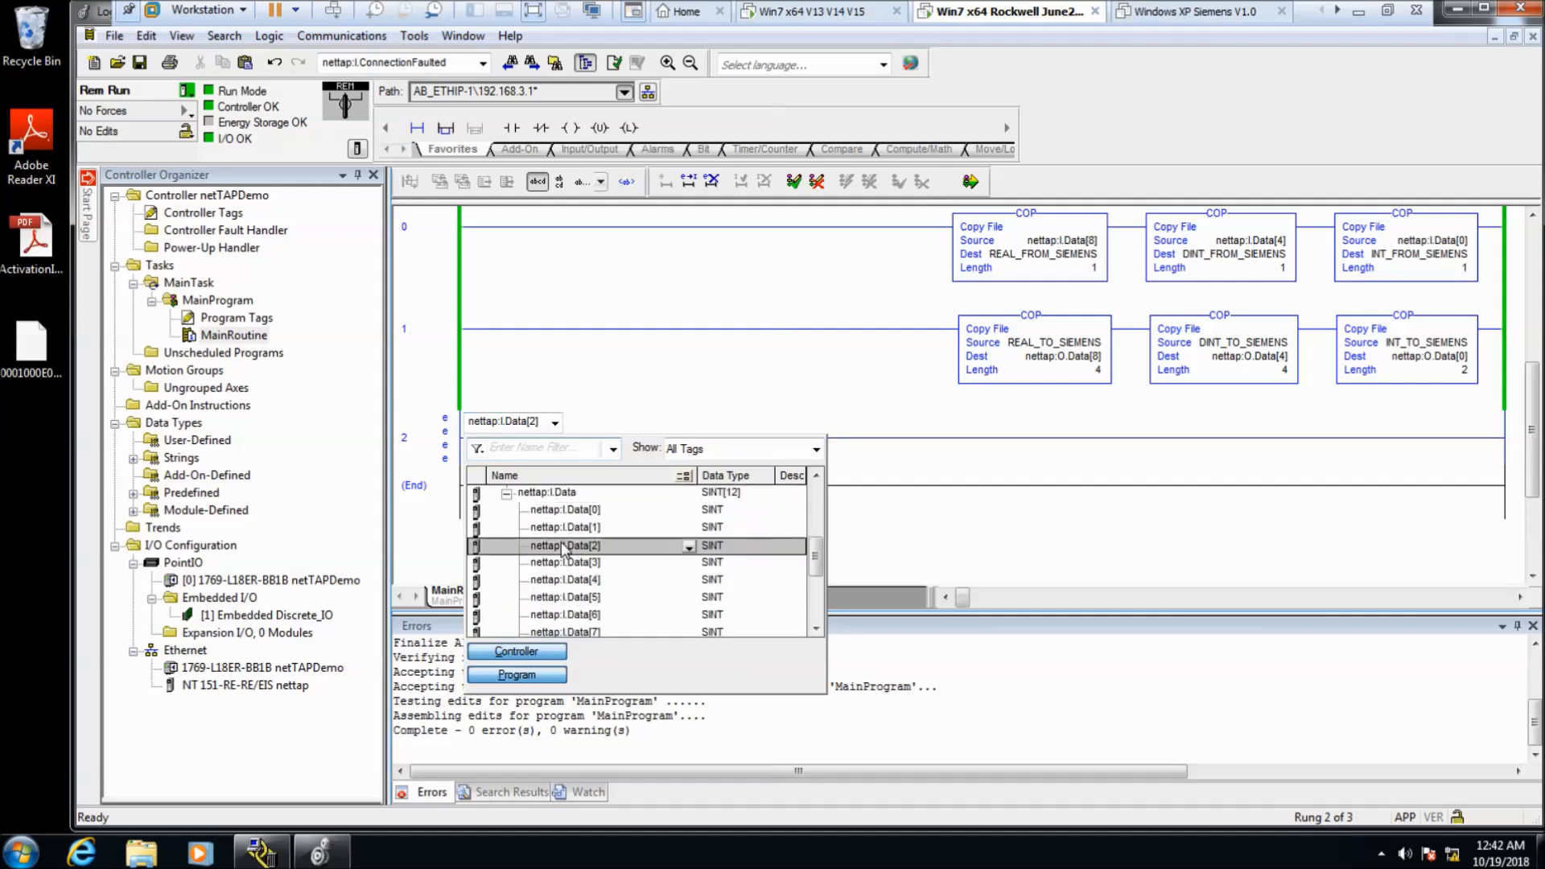
left_click(688, 547)
left_click(508, 565)
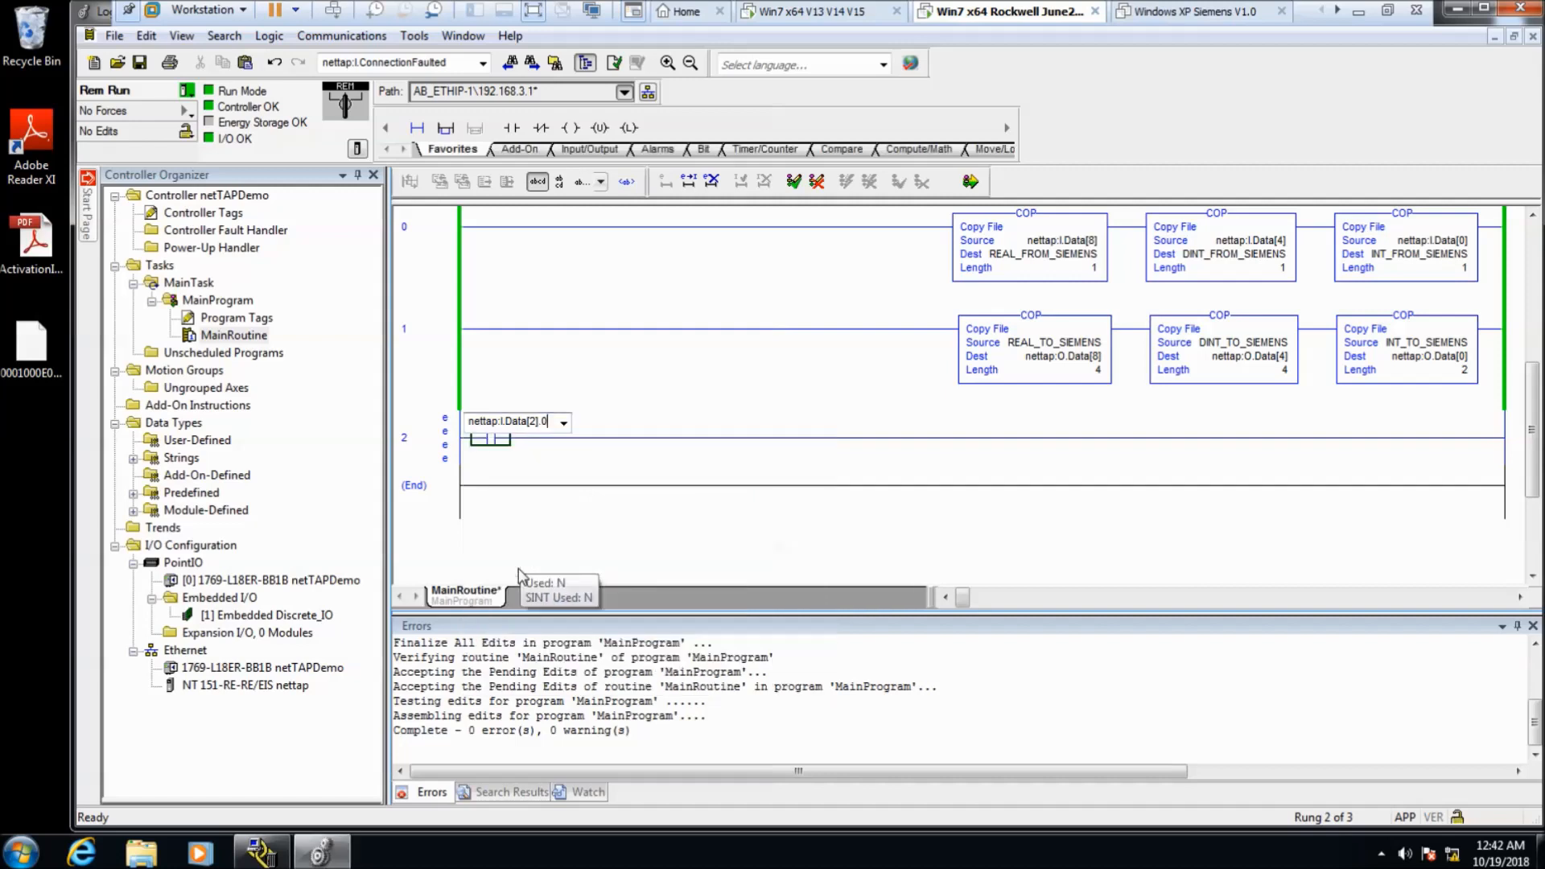
left_click(567, 484)
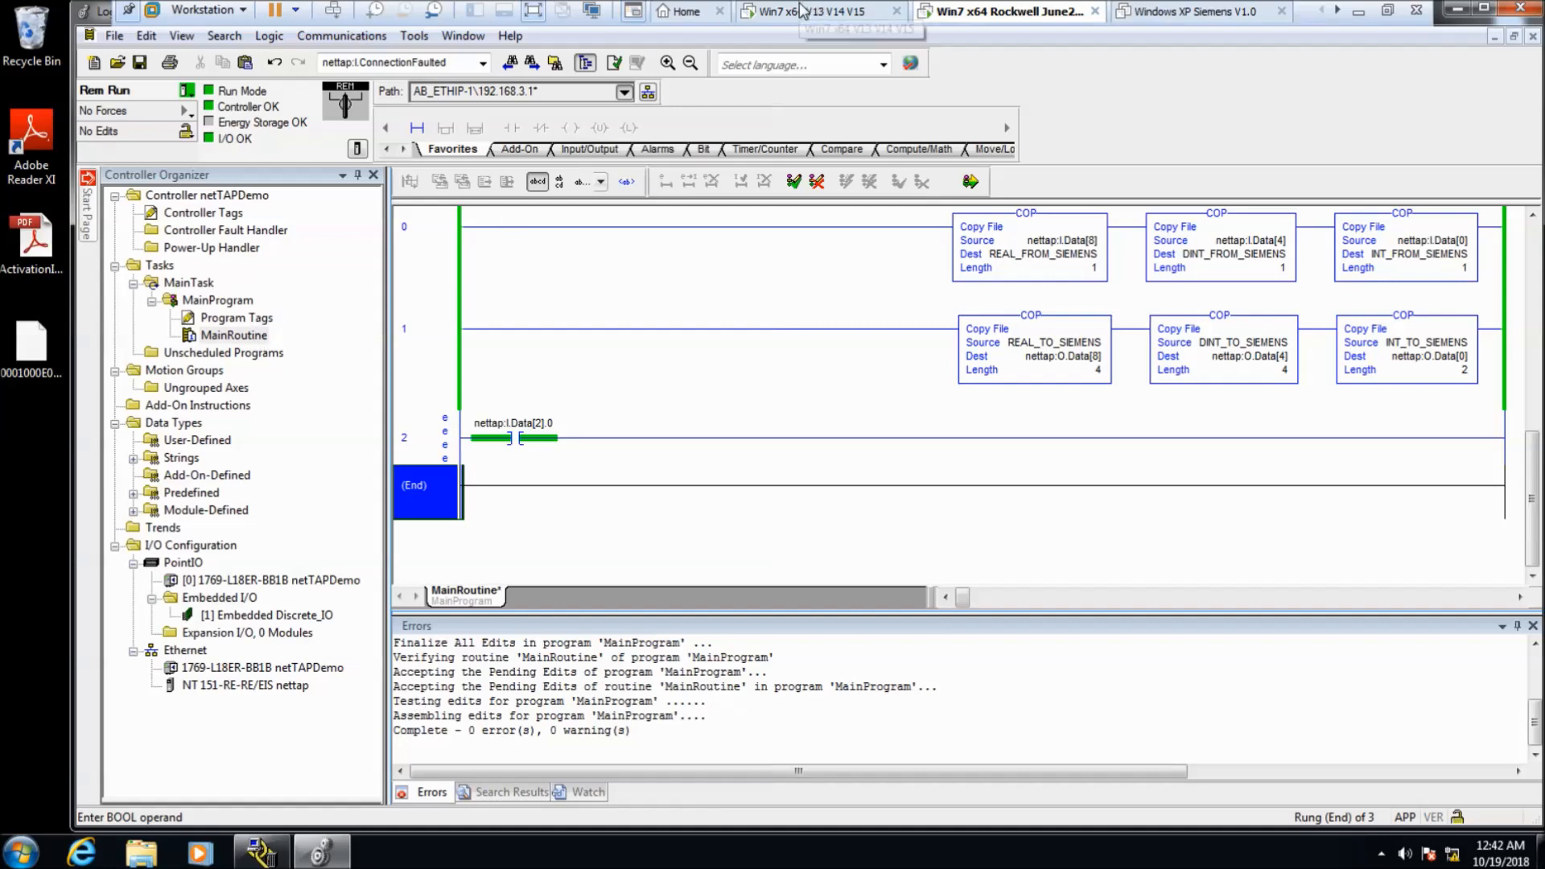
- Switch to TIA Portal, modify %Q2.0 to 0 in the watch table, and return to the Rockwell MainRoutine to check the rung 2 contact
left_click(805, 11)
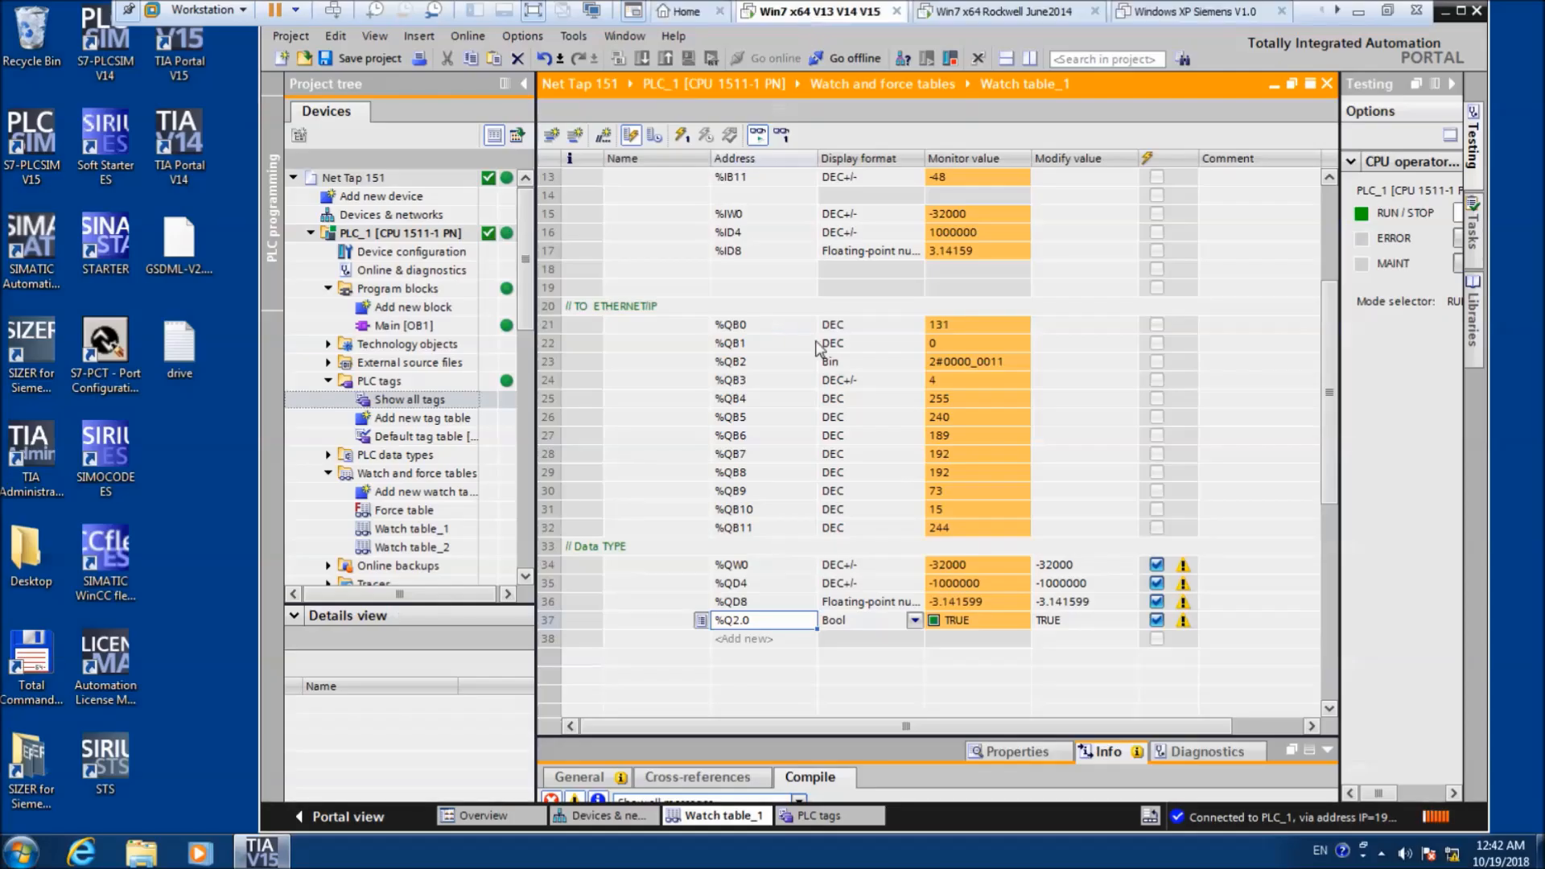
right_click(771, 628)
mouse_move(852, 338)
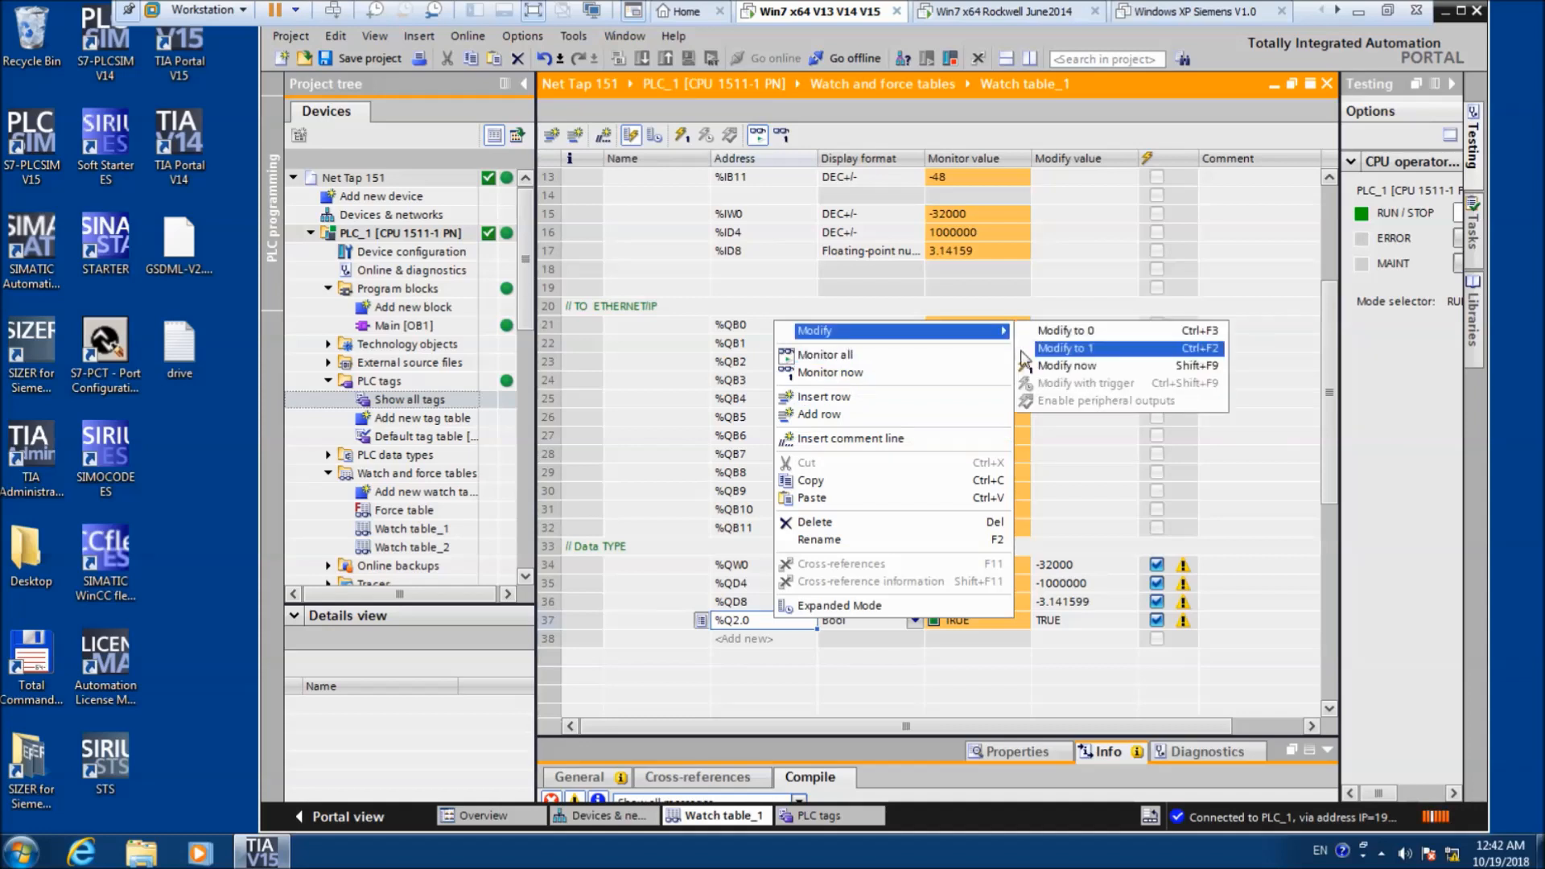
left_click(1059, 332)
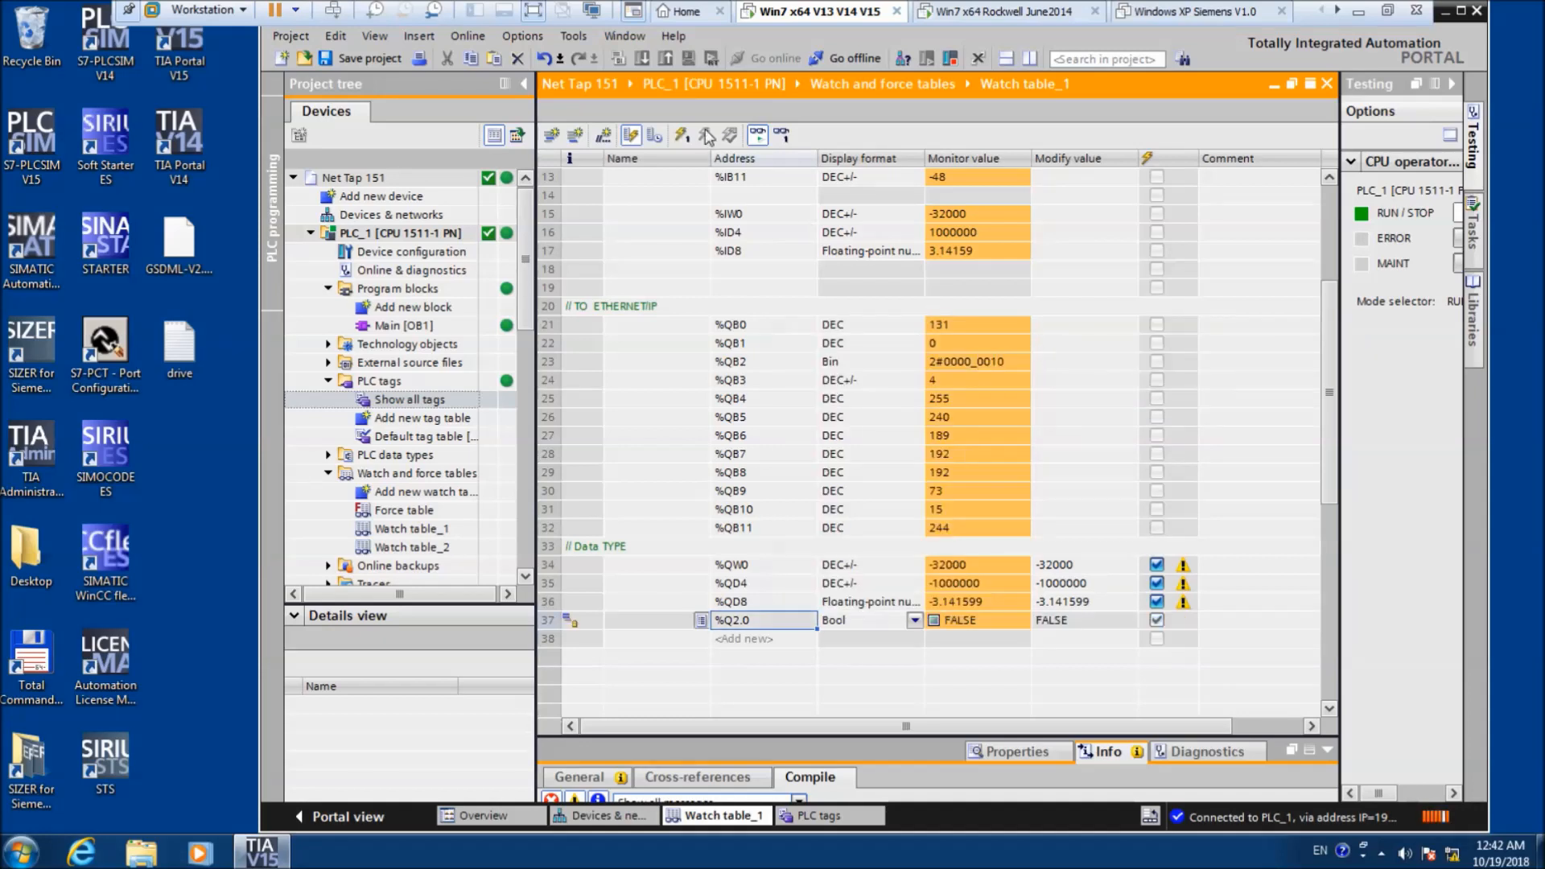
left_click(952, 17)
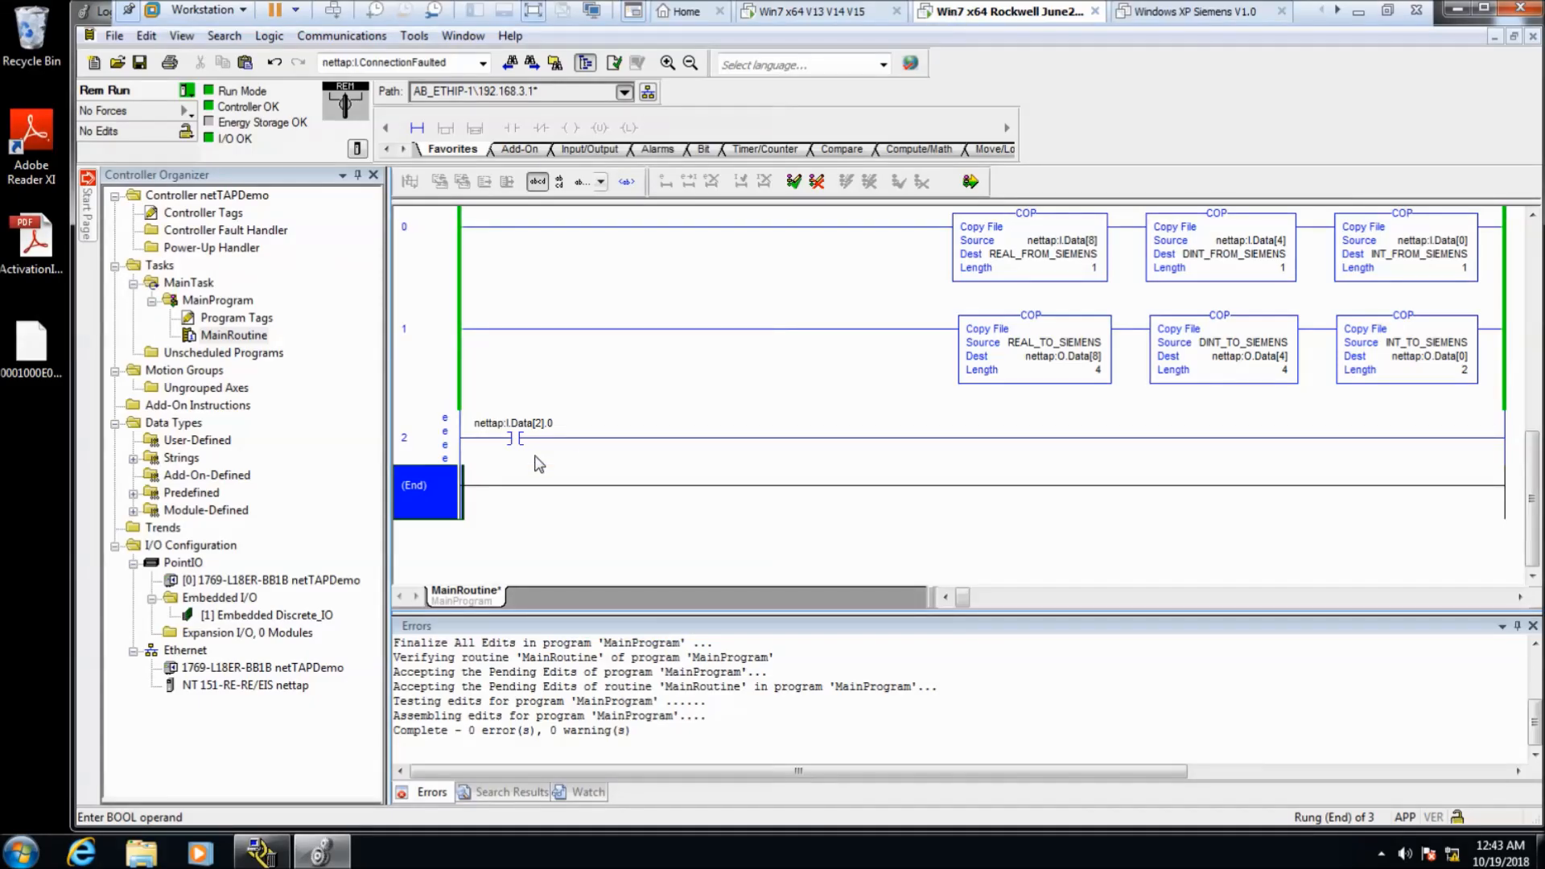